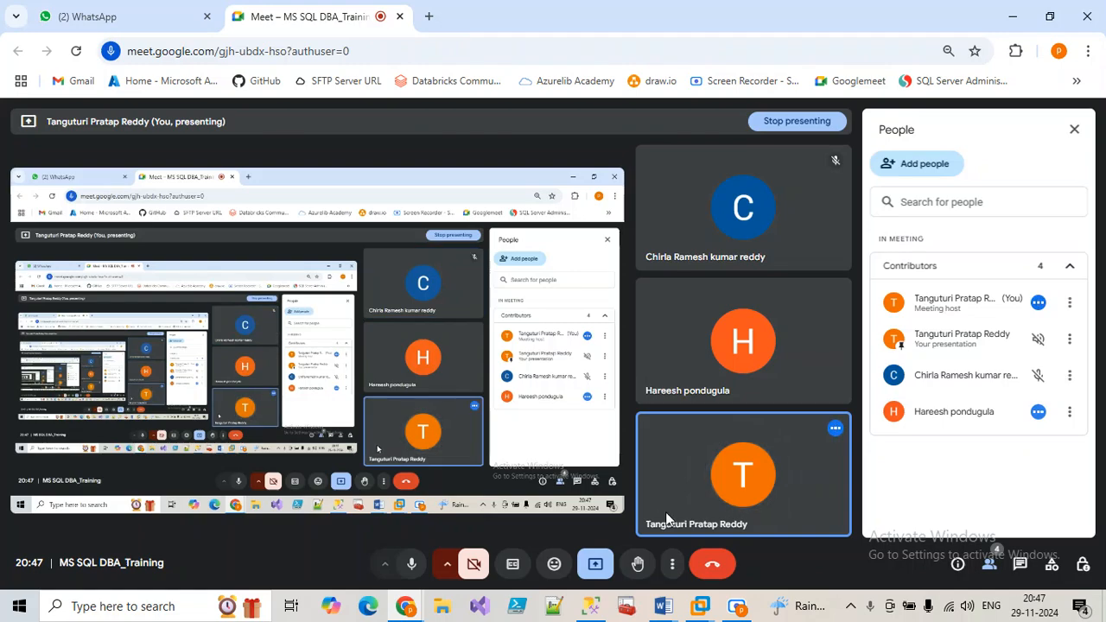
Step: Bring Management Studio forward and scroll Object Explorer to show Database Mail
{"action": "left_click", "coordinate": [594, 609]}
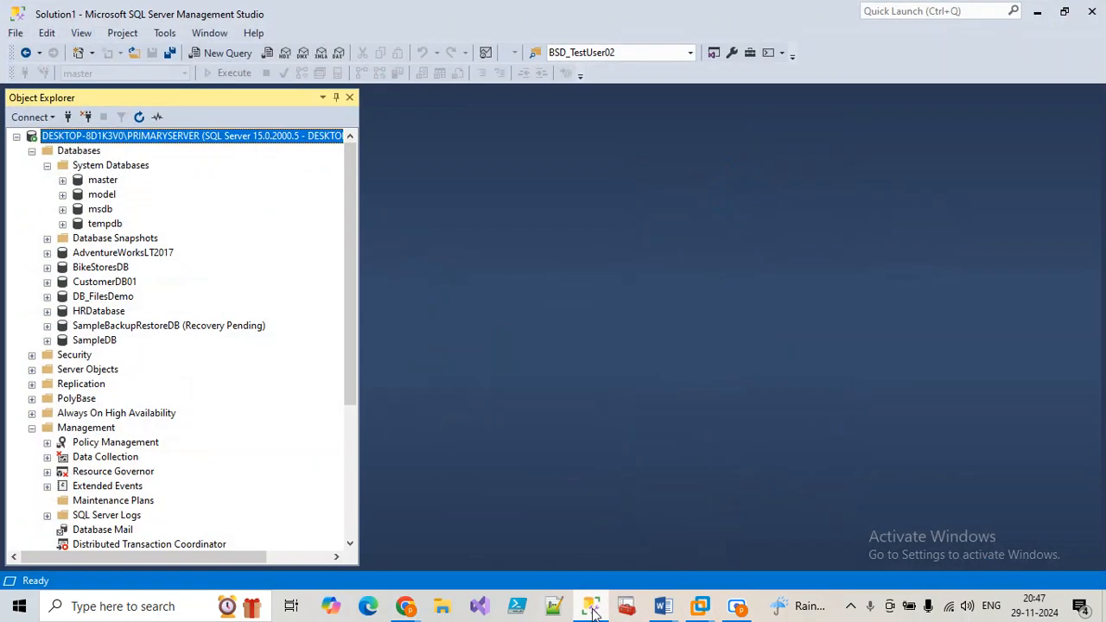
{"action": "scroll", "coordinate": [164, 471], "scroll_direction": "down", "scroll_amount": 5}
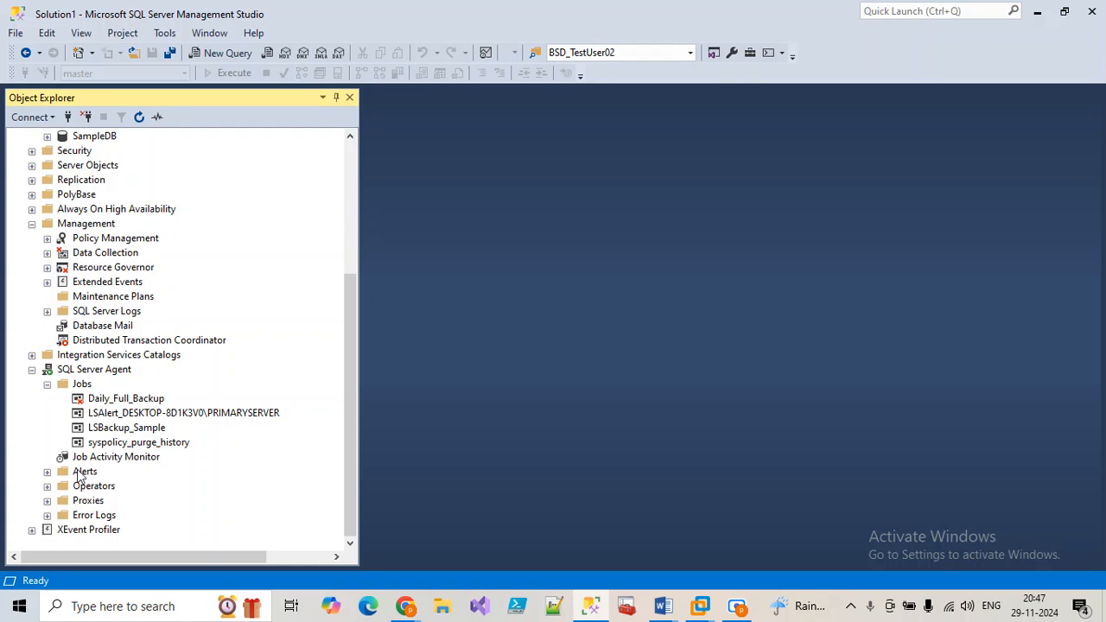
{"action": "left_click", "coordinate": [90, 329]}
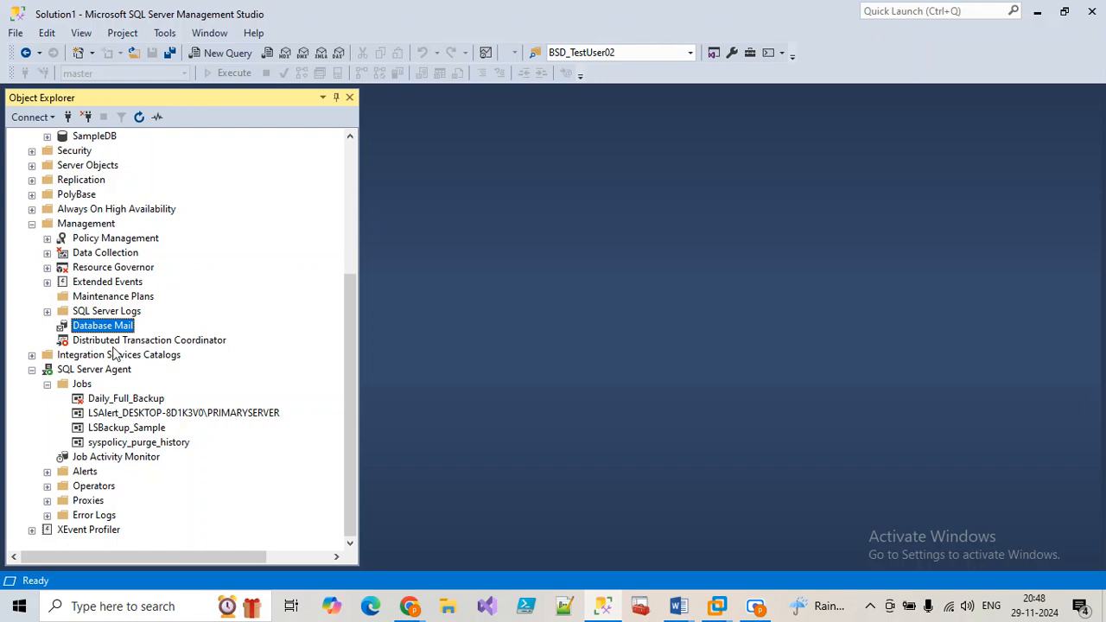
{"action": "scroll", "coordinate": [113, 380], "scroll_direction": "up", "scroll_amount": 1}
{"action": "scroll", "coordinate": [113, 380], "scroll_direction": "down", "scroll_amount": 1}
Step: Browse the Agent jobs and Alerts, then bring up the Maintenance Plans context menu
{"action": "left_click", "coordinate": [90, 414]}
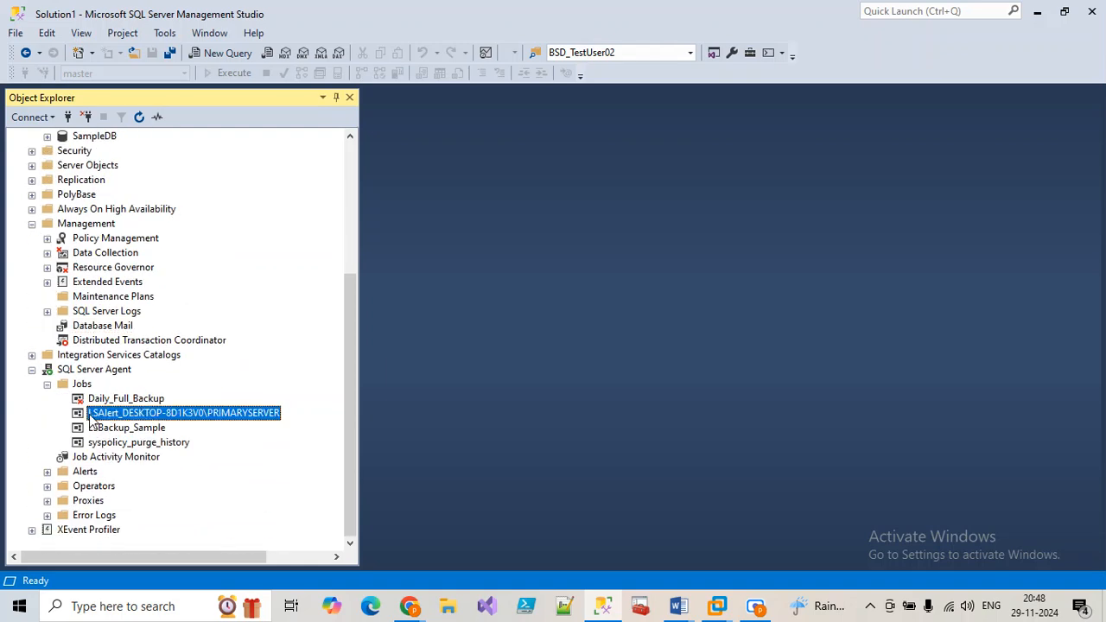
{"action": "left_click", "coordinate": [84, 473]}
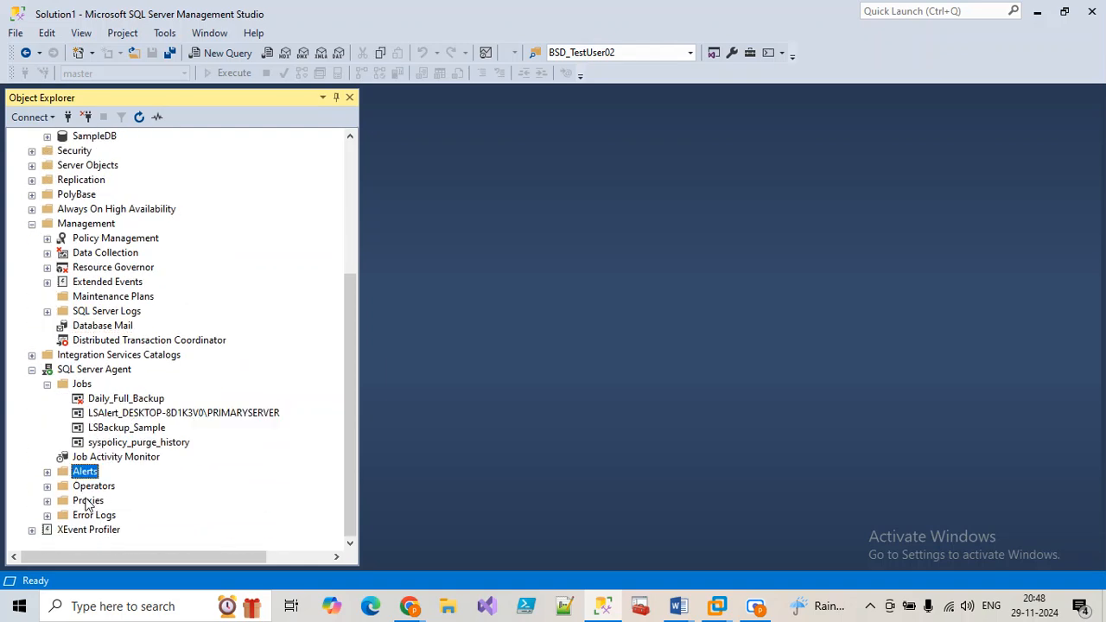
{"action": "left_click", "coordinate": [104, 329]}
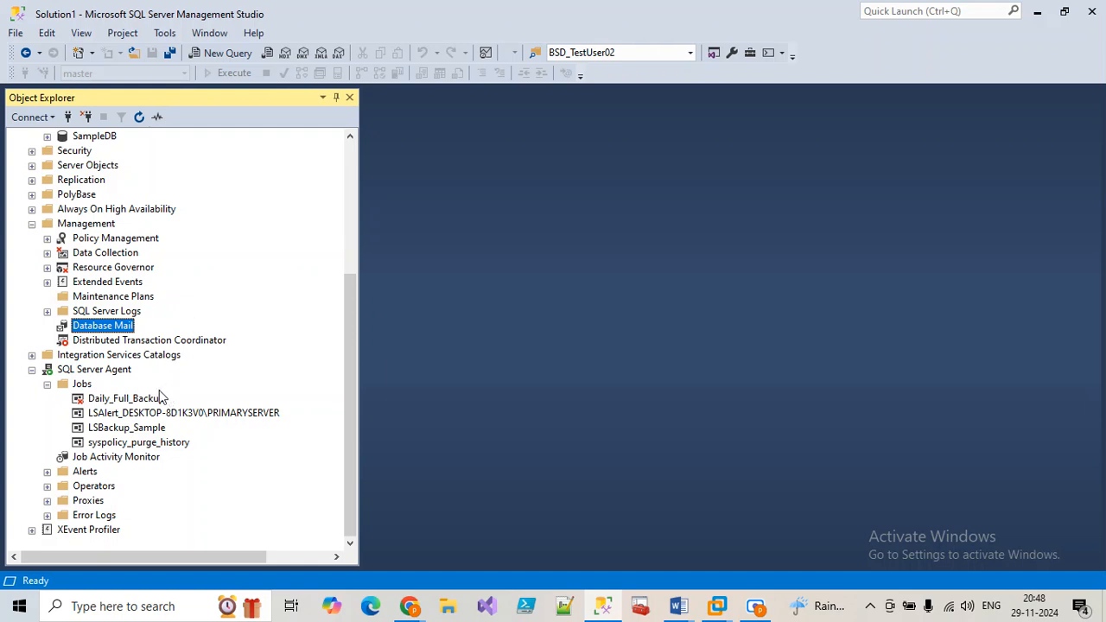
{"action": "left_click", "coordinate": [97, 401]}
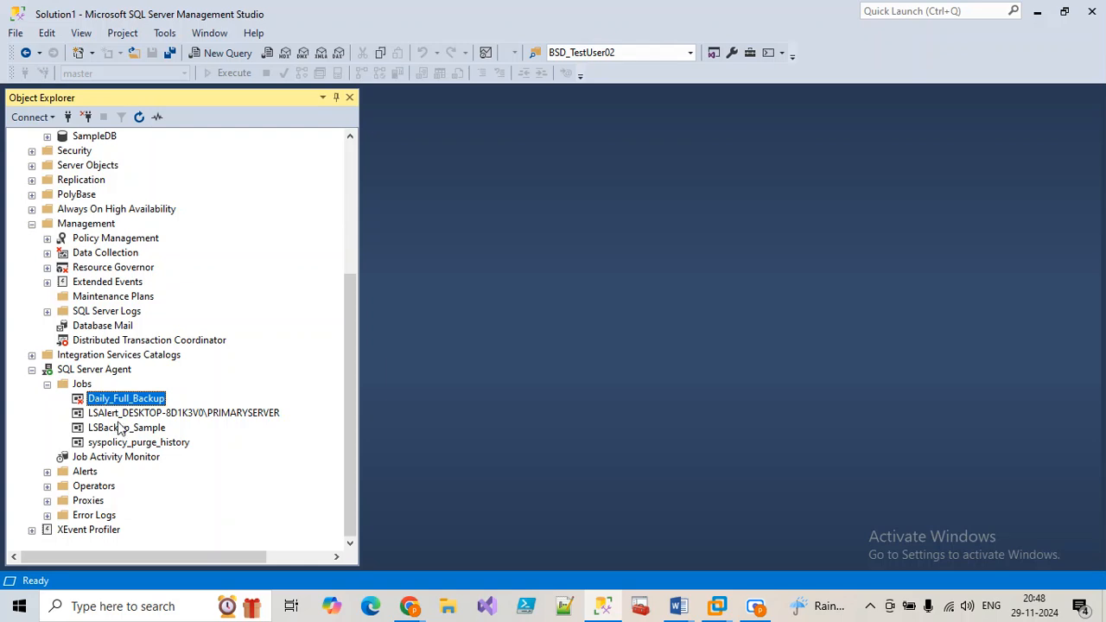
{"action": "right_click", "coordinate": [127, 298]}
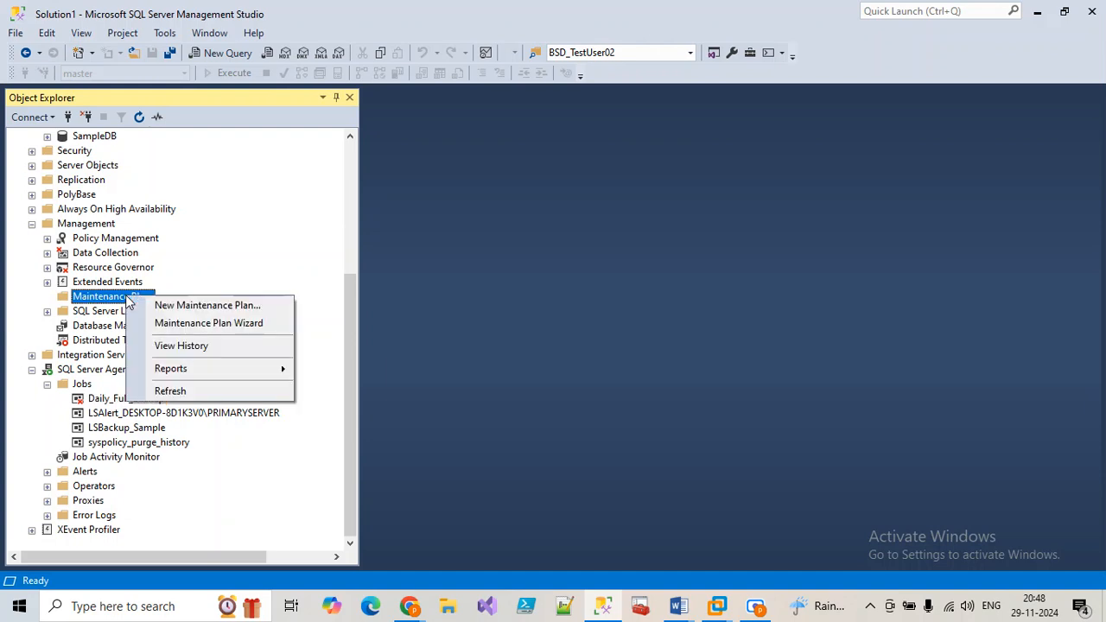
{"action": "left_click", "coordinate": [164, 326]}
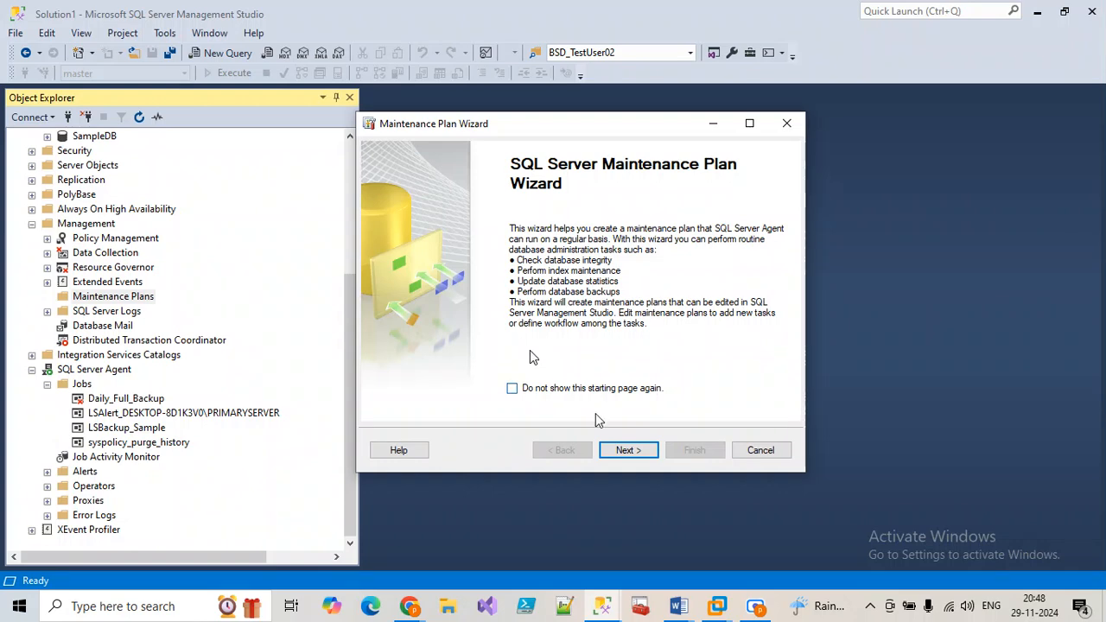
{"action": "left_click", "coordinate": [628, 450]}
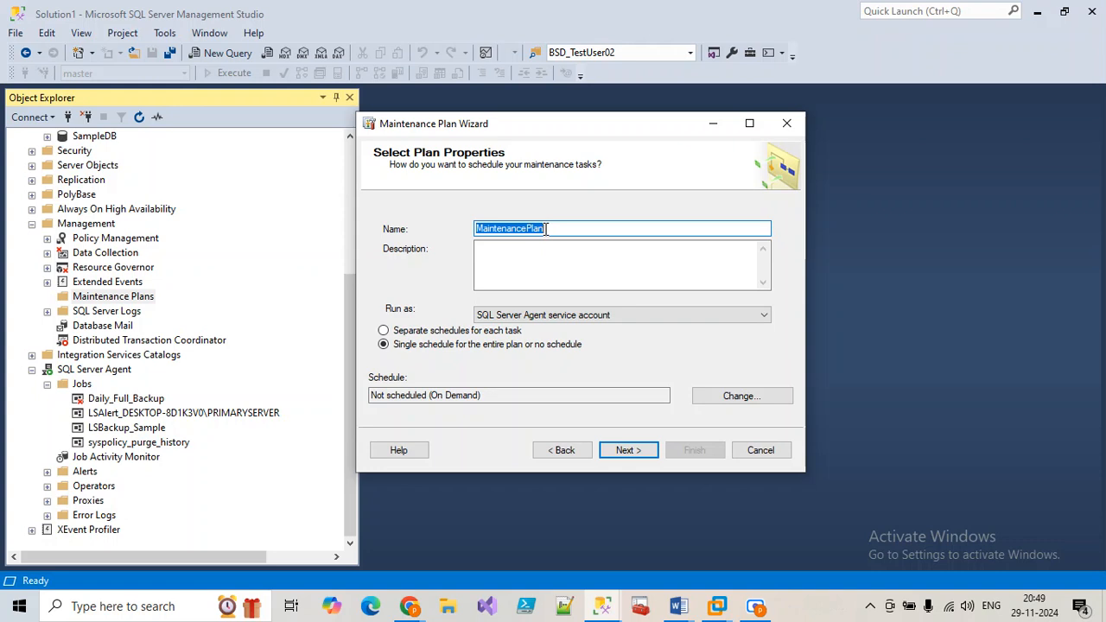
{"action": "type", "text": "FullBAckup"}
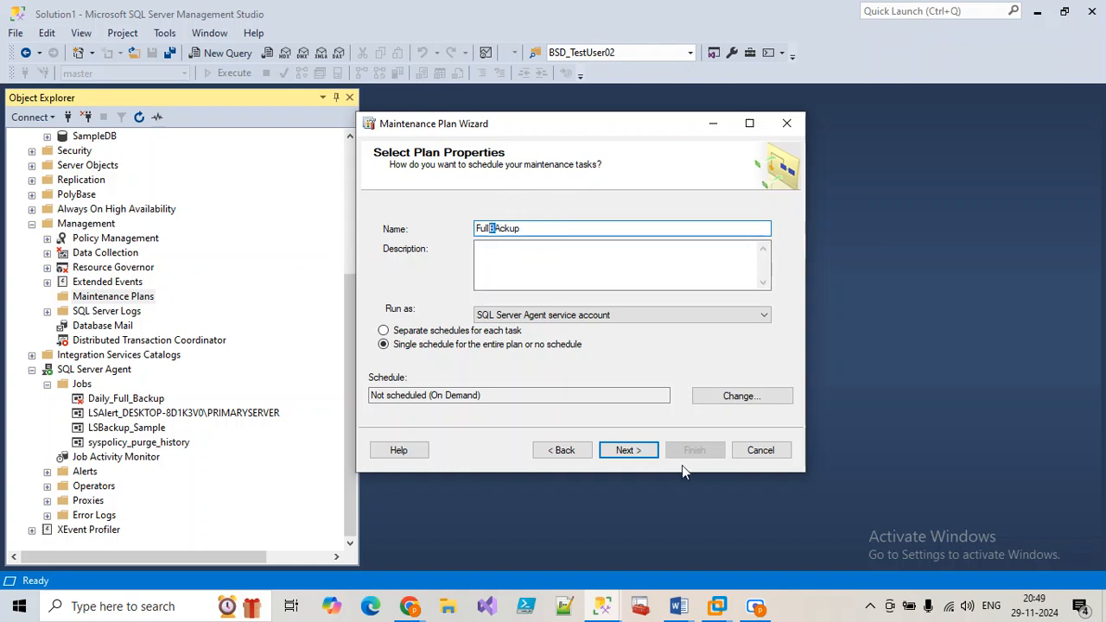
{"action": "left_click", "coordinate": [761, 450]}
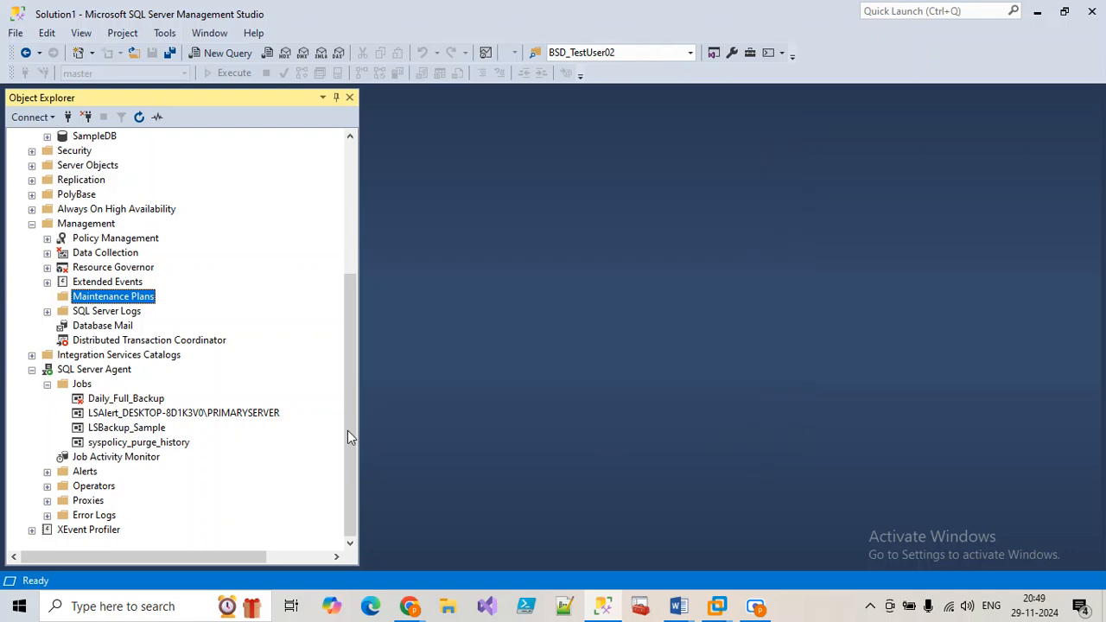
{"action": "right_click", "coordinate": [87, 385]}
{"action": "left_click", "coordinate": [136, 396]}
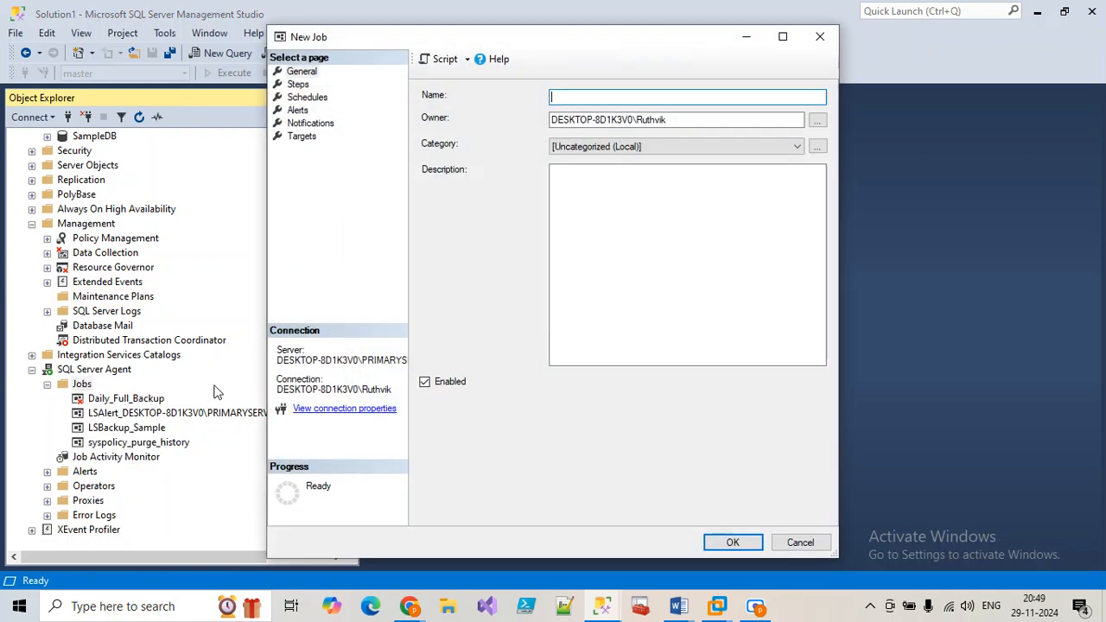
{"action": "left_click", "coordinate": [297, 85]}
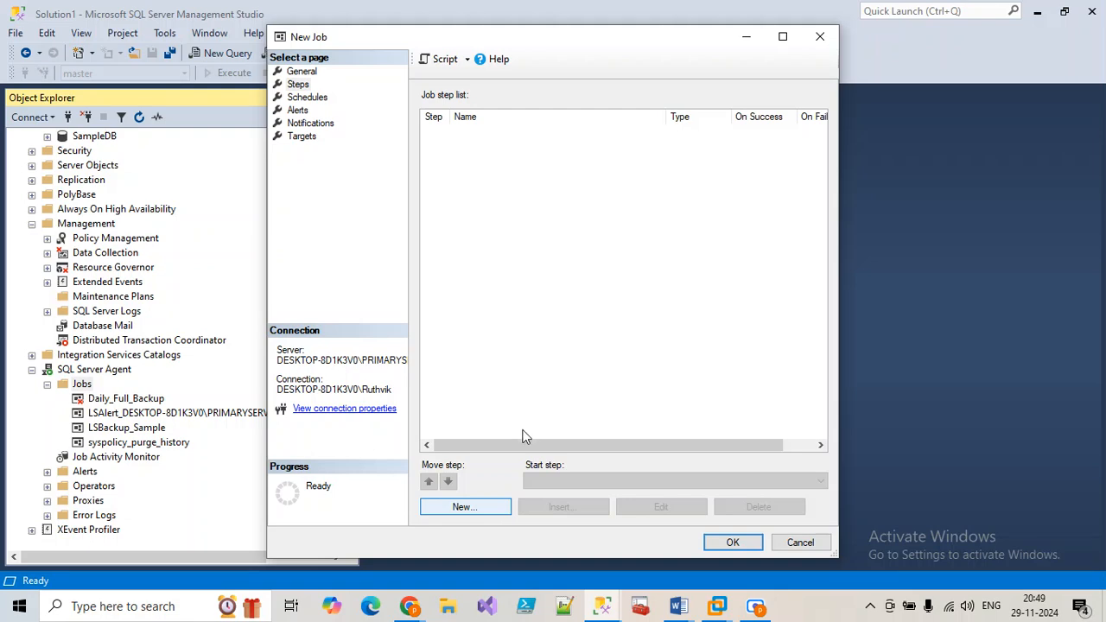
{"action": "left_click", "coordinate": [810, 551]}
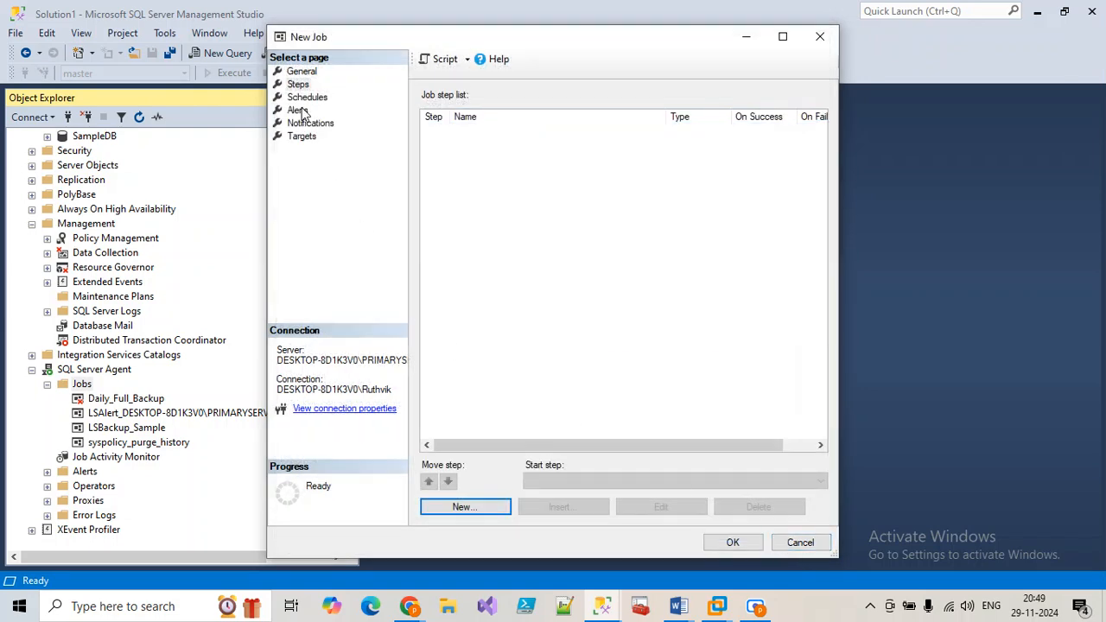
{"action": "left_click", "coordinate": [304, 99]}
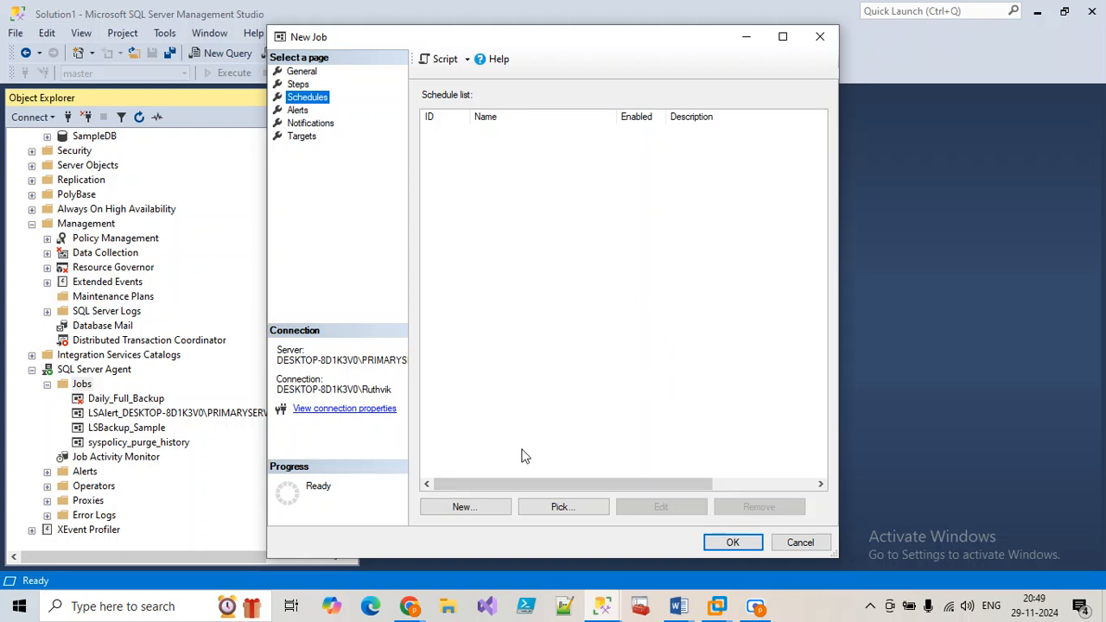
{"action": "left_click", "coordinate": [489, 509]}
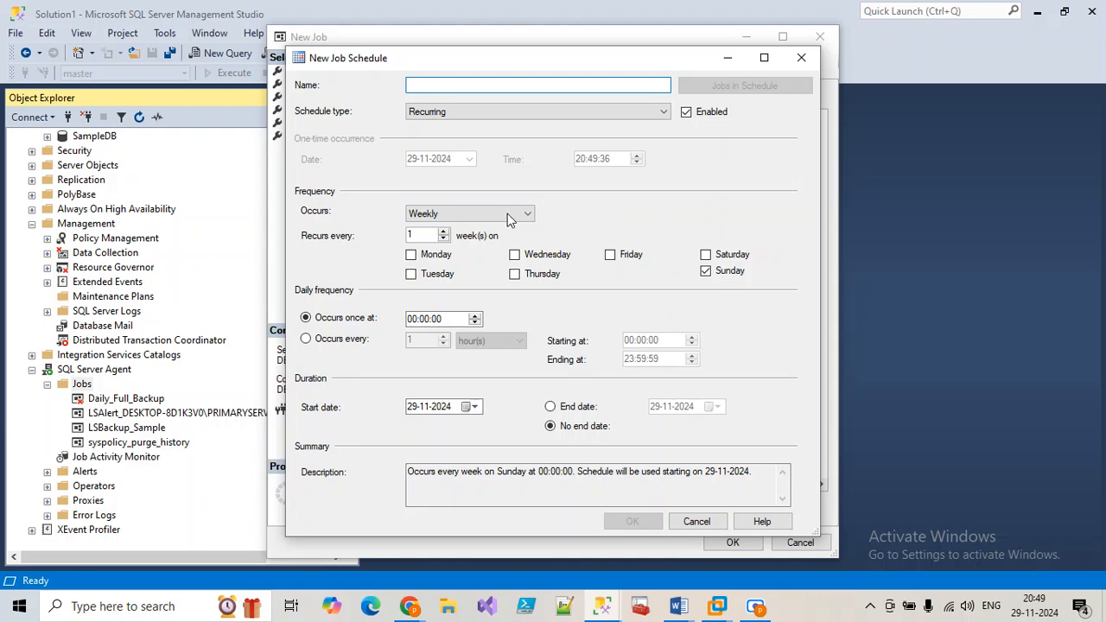
{"action": "left_click", "coordinate": [696, 521]}
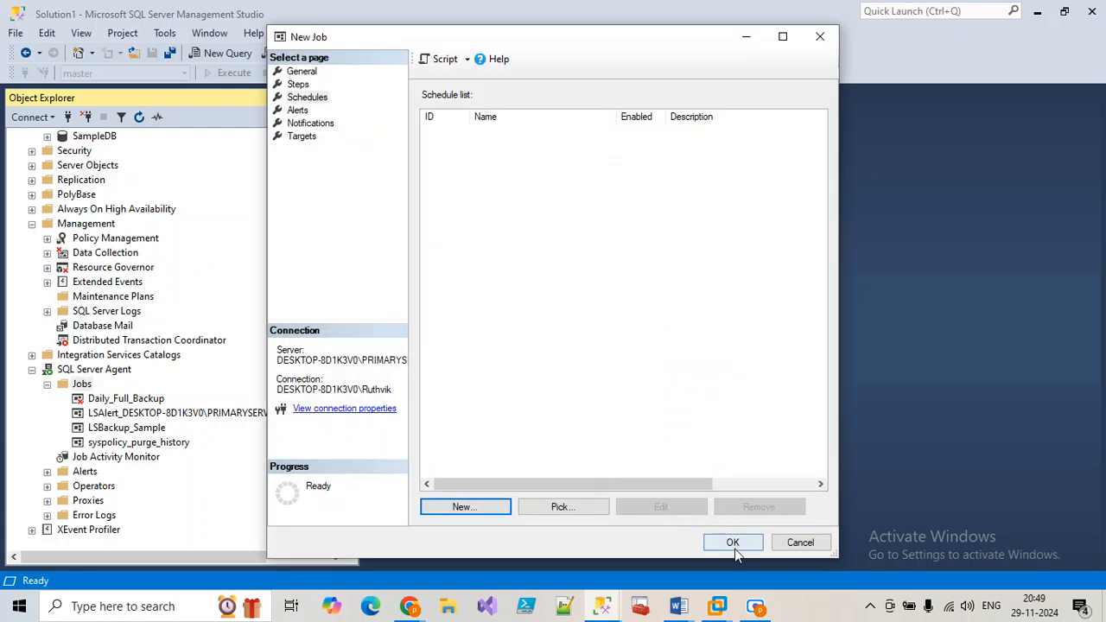
{"action": "left_click", "coordinate": [800, 541]}
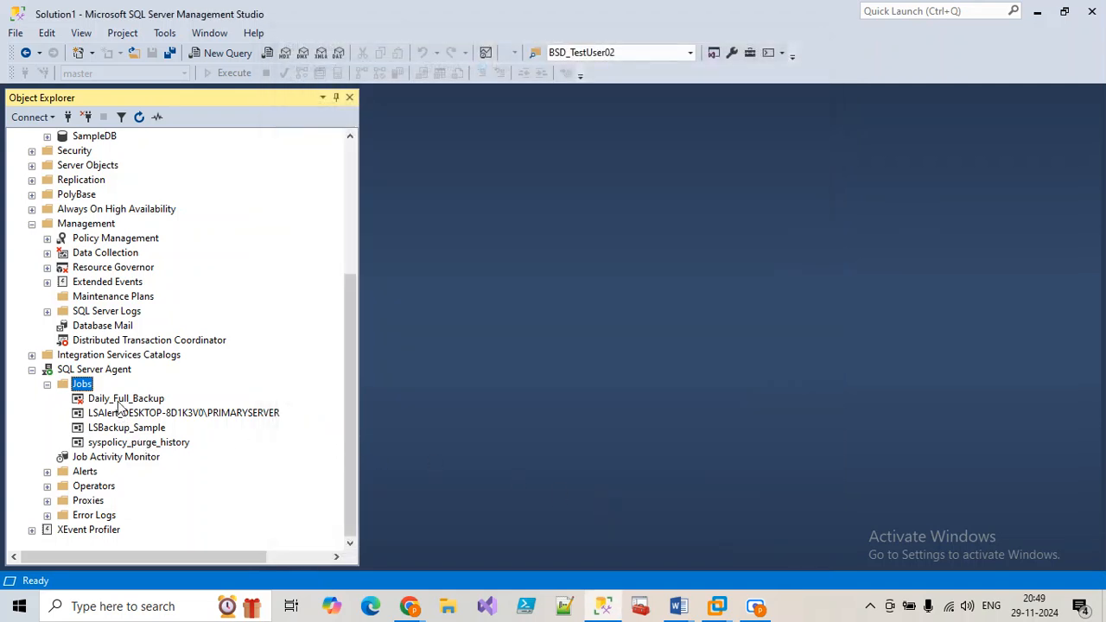
{"action": "right_click", "coordinate": [120, 400]}
{"action": "left_click", "coordinate": [172, 578]}
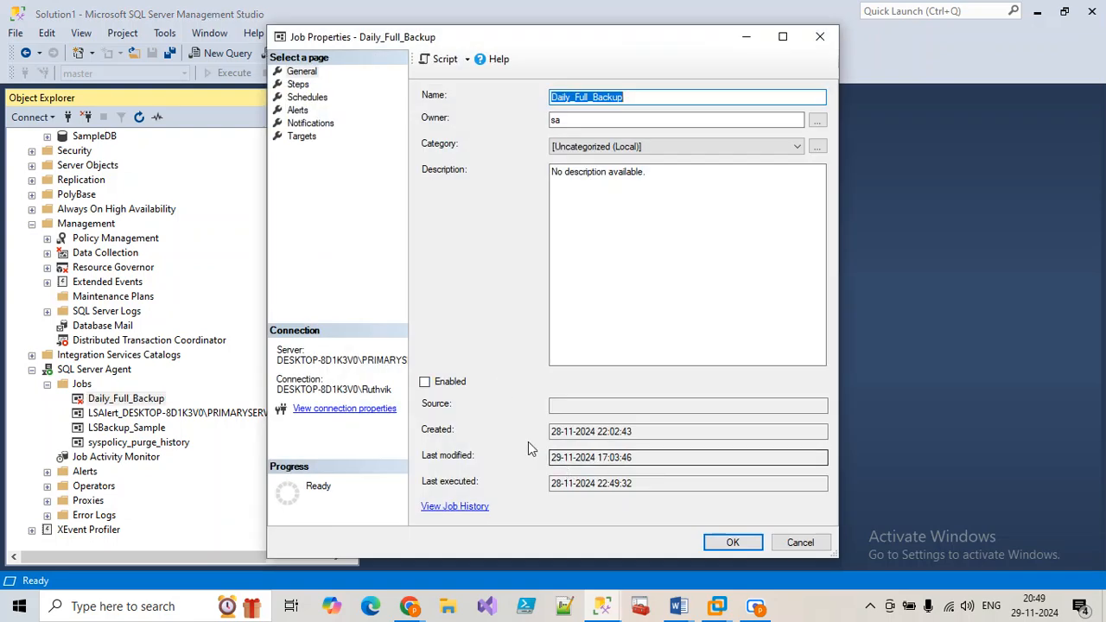
{"action": "left_click", "coordinate": [297, 84]}
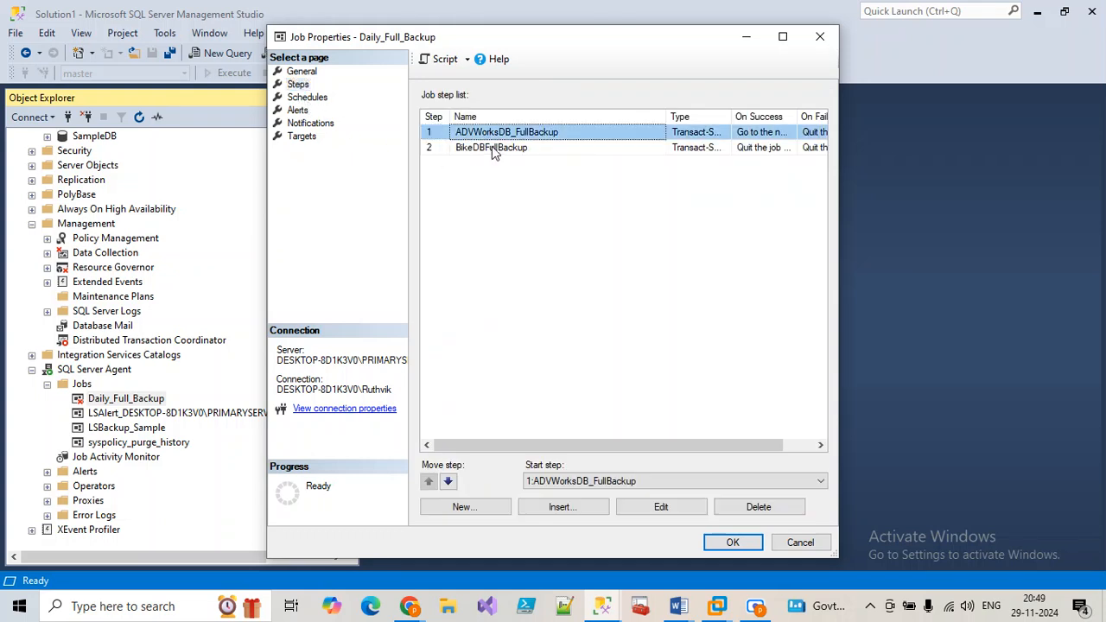
{"action": "left_click", "coordinate": [493, 149]}
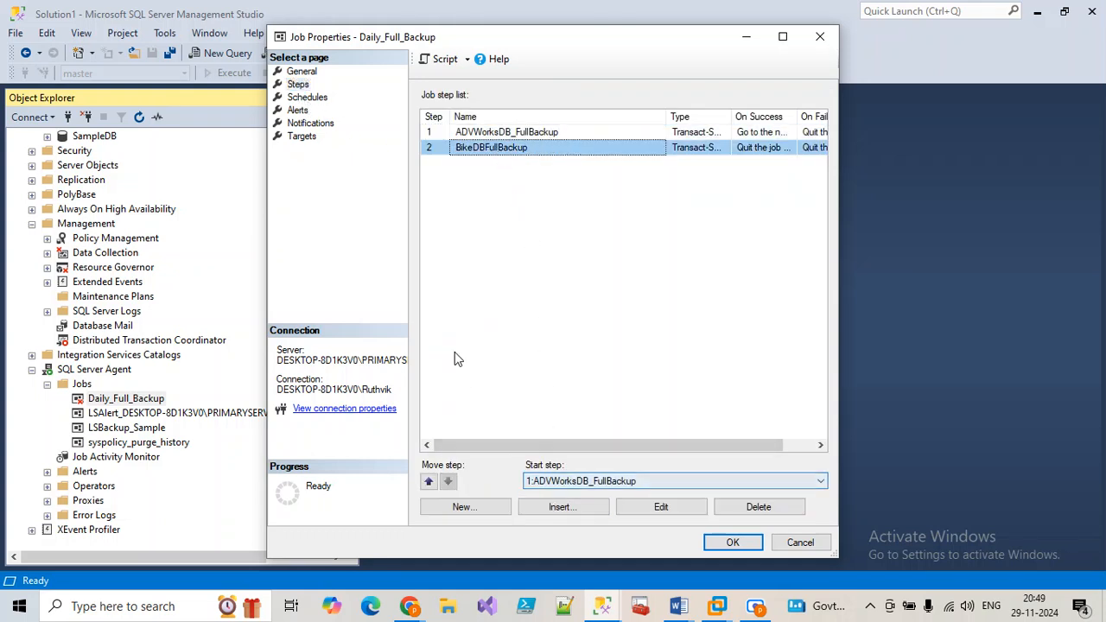
{"action": "left_click", "coordinate": [307, 96]}
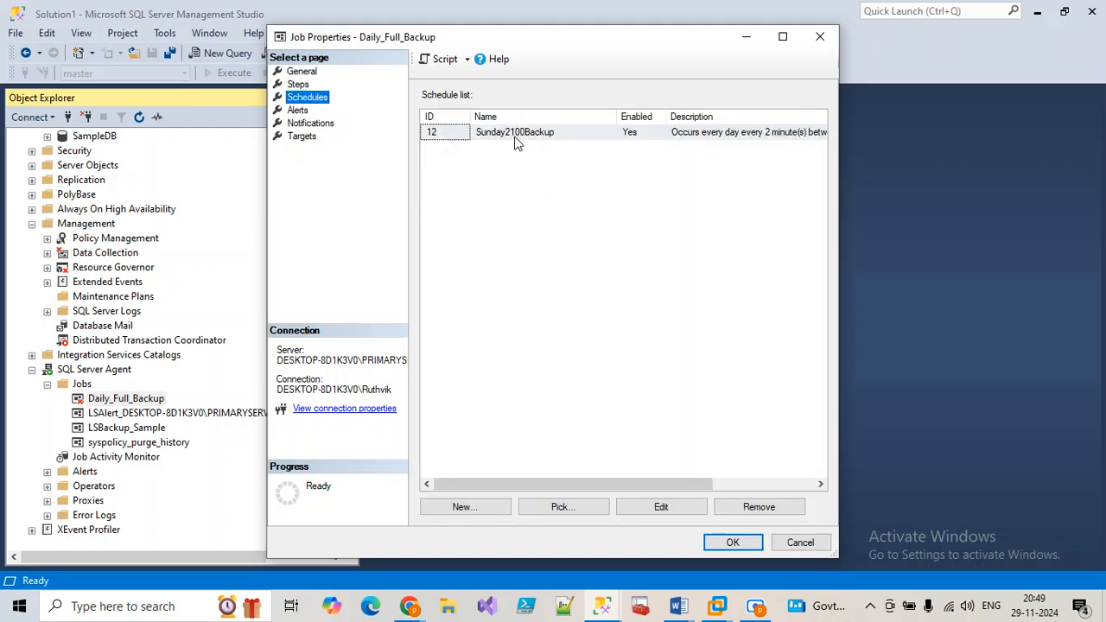
{"action": "left_click", "coordinate": [486, 512]}
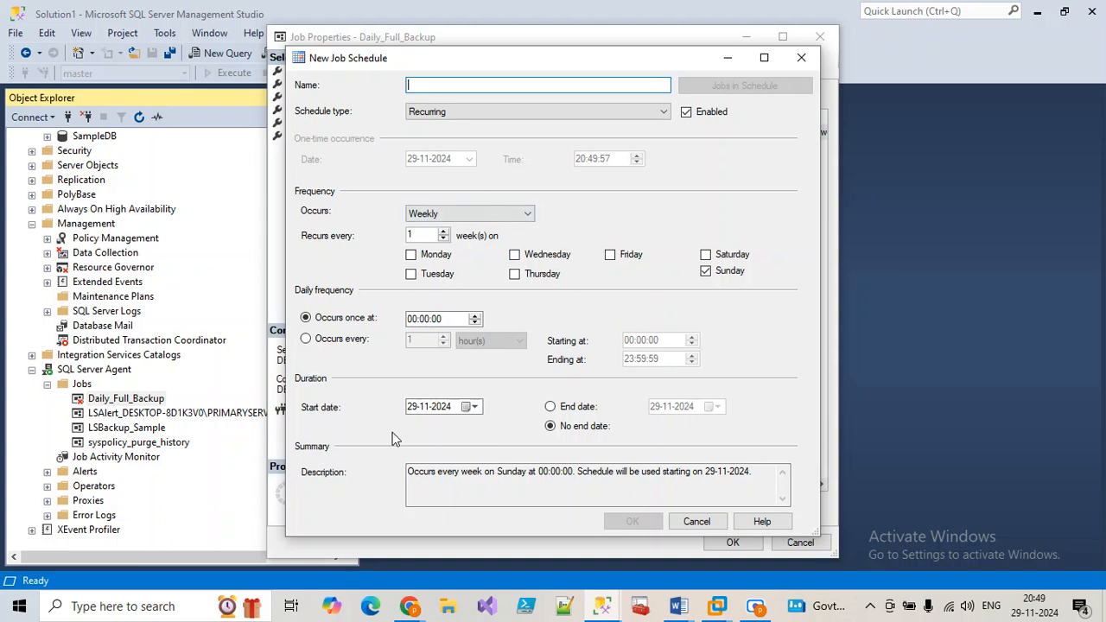
{"action": "left_click", "coordinate": [697, 522]}
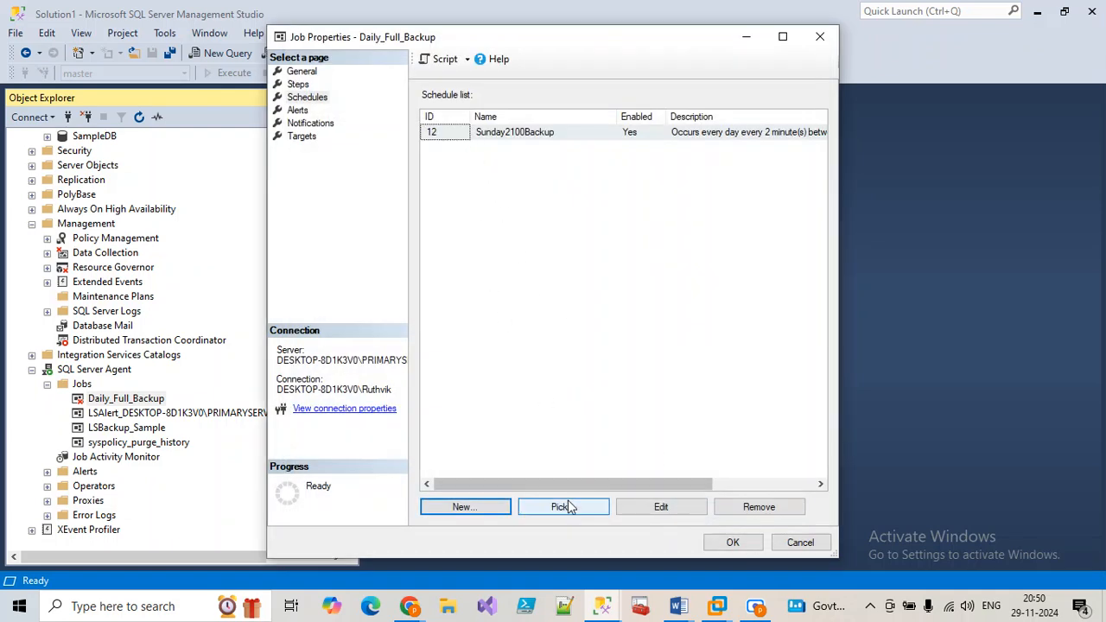
{"action": "left_click", "coordinate": [793, 544]}
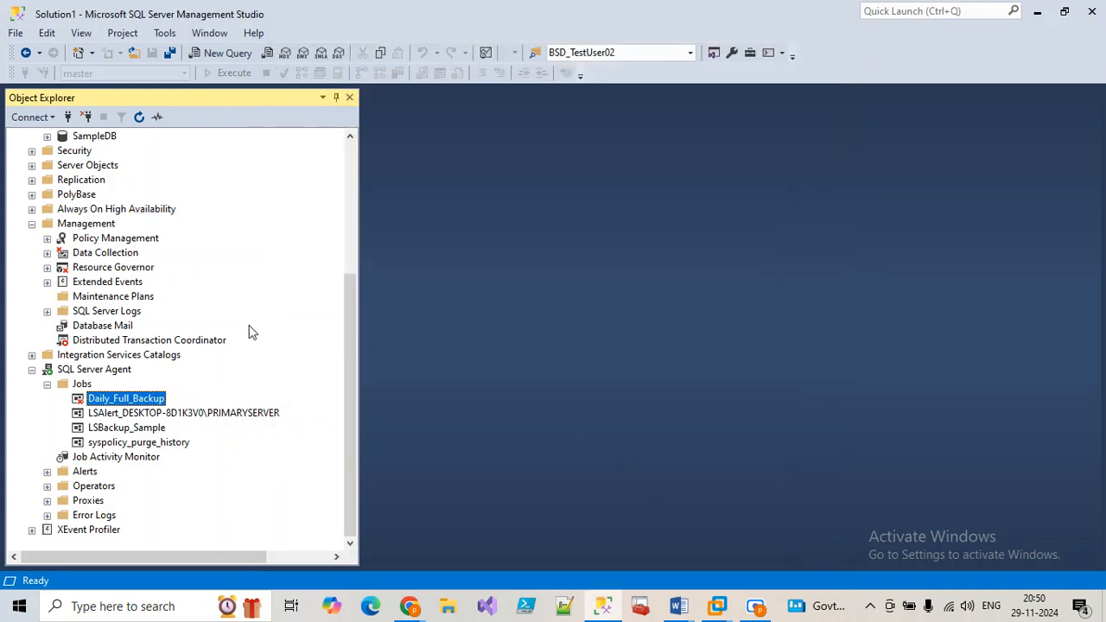
Step: Start the Maintenance Plan Wizard from Maintenance Plans and get past its welcome page
{"action": "right_click", "coordinate": [125, 303]}
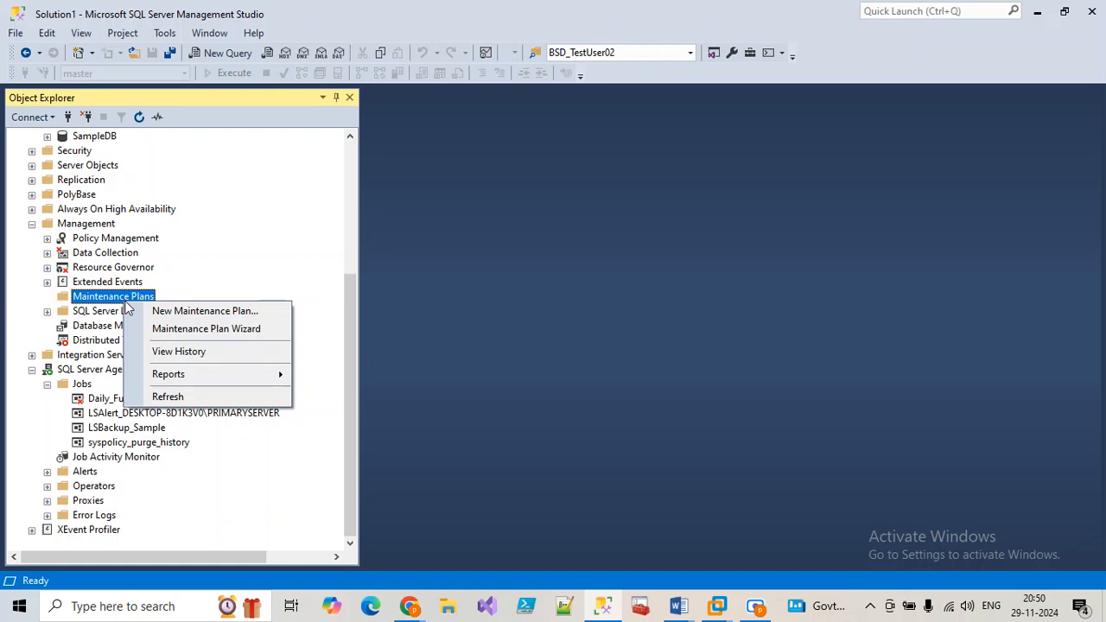
{"action": "left_click", "coordinate": [206, 329]}
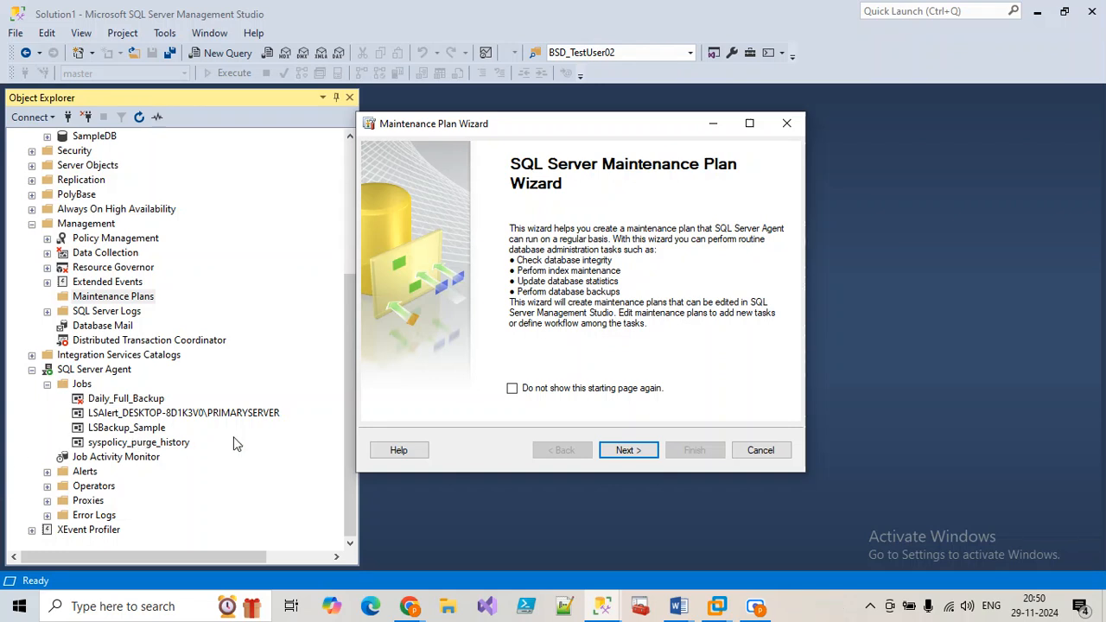
{"action": "left_click", "coordinate": [619, 454]}
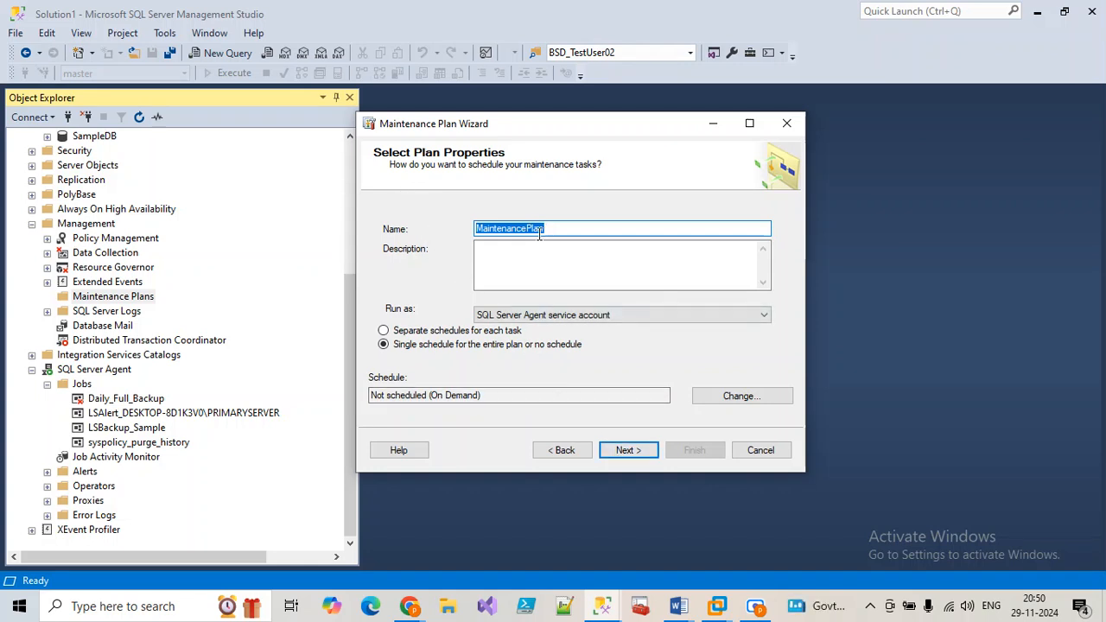
Step: Name the plan BackupAllSchedule and choose separate schedules for each task
{"action": "type", "text": "BackupAllSch"}
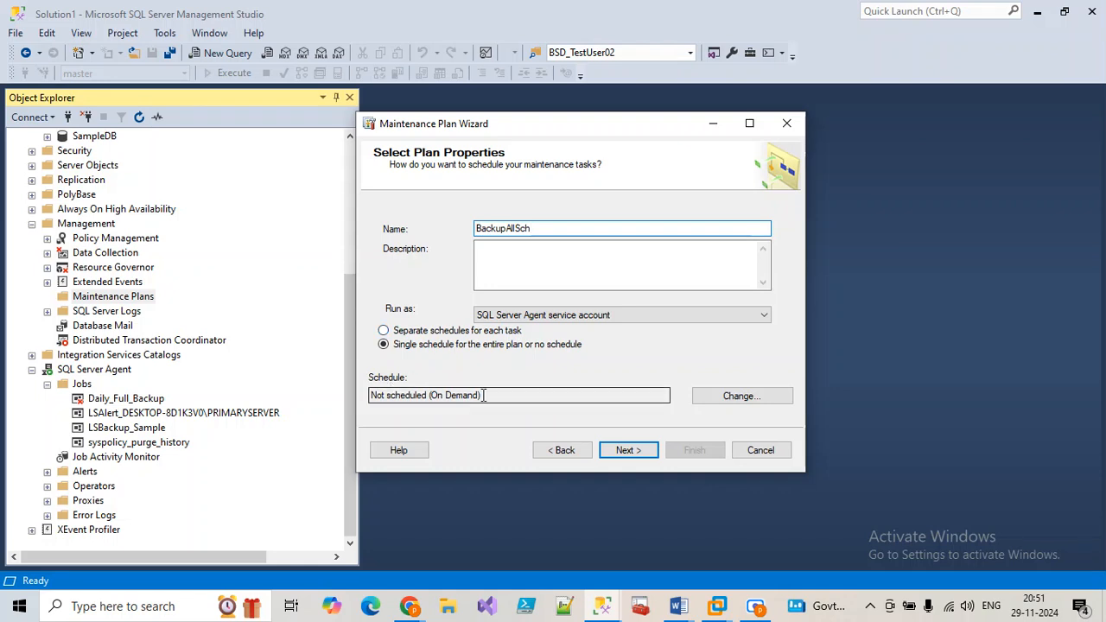
{"action": "left_click", "coordinate": [416, 338]}
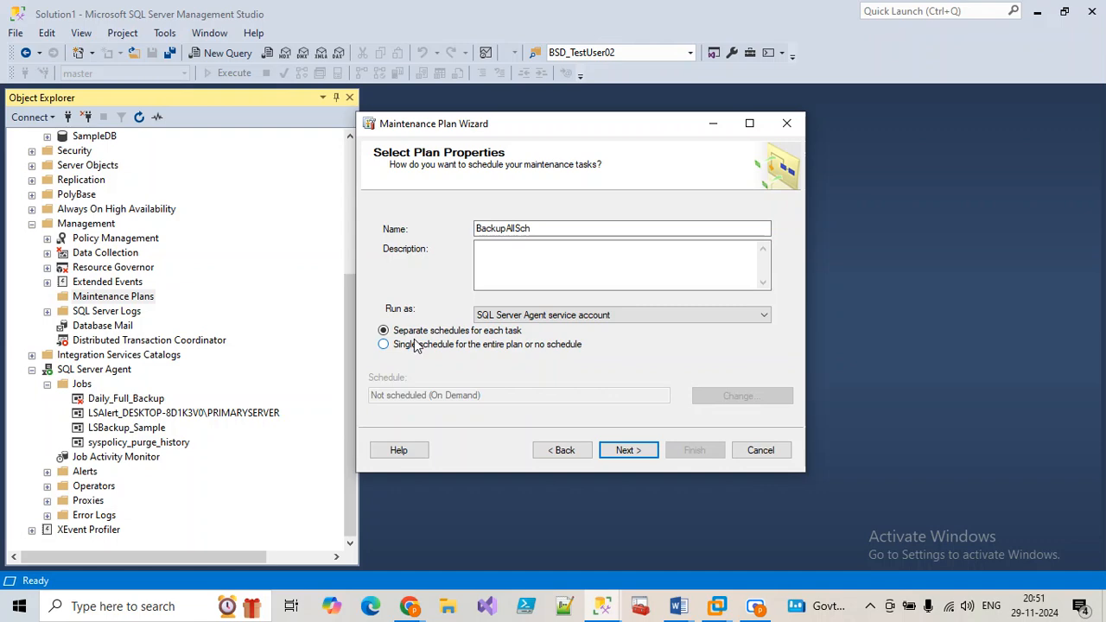
{"action": "left_click", "coordinate": [531, 229]}
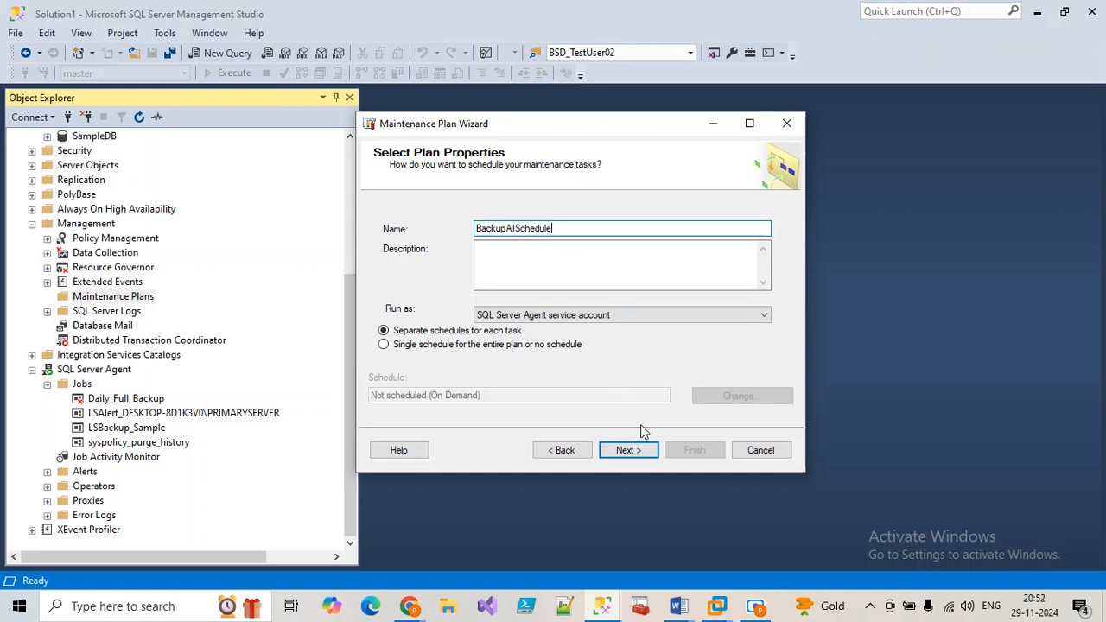
Step: Go to task selection and toggle the full, differential and log backup tasks on and off
{"action": "left_click", "coordinate": [629, 451]}
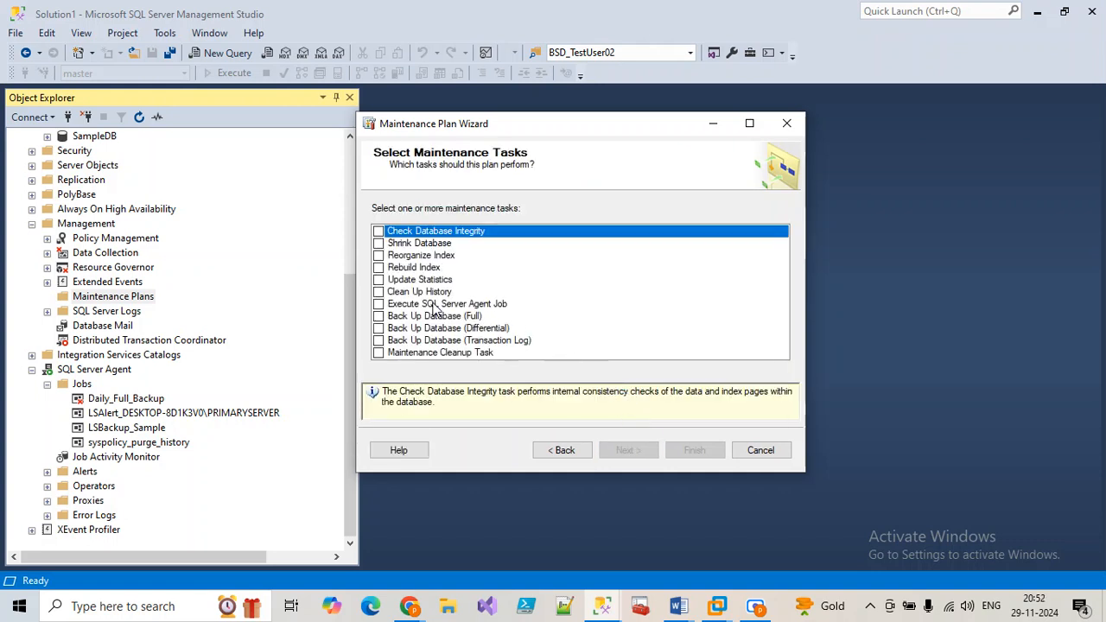
{"action": "left_click", "coordinate": [379, 316]}
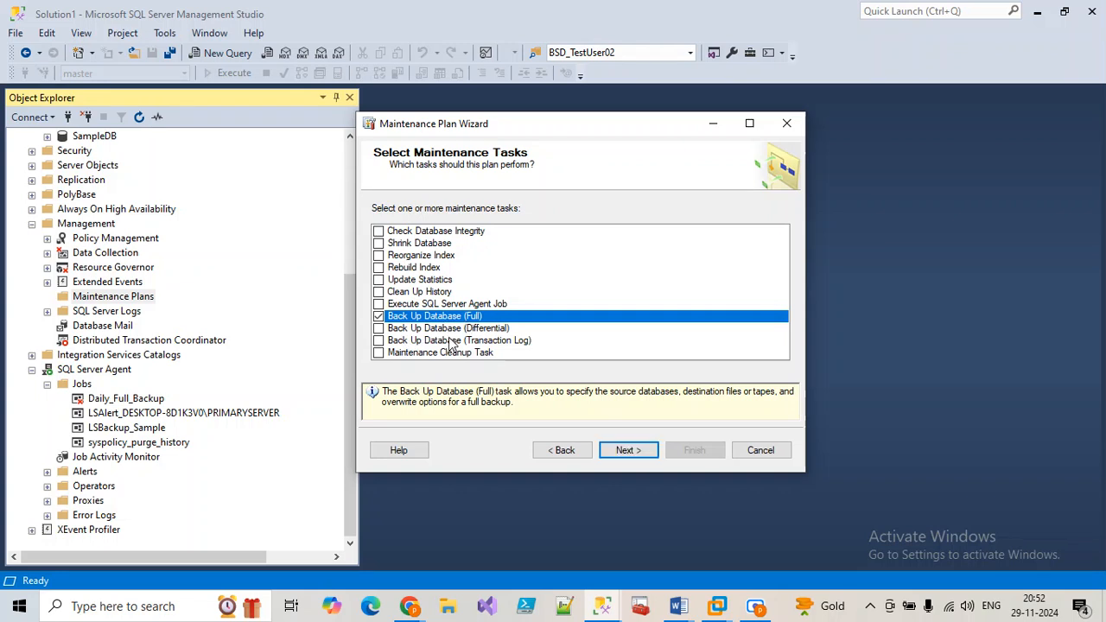
{"action": "left_click", "coordinate": [378, 341]}
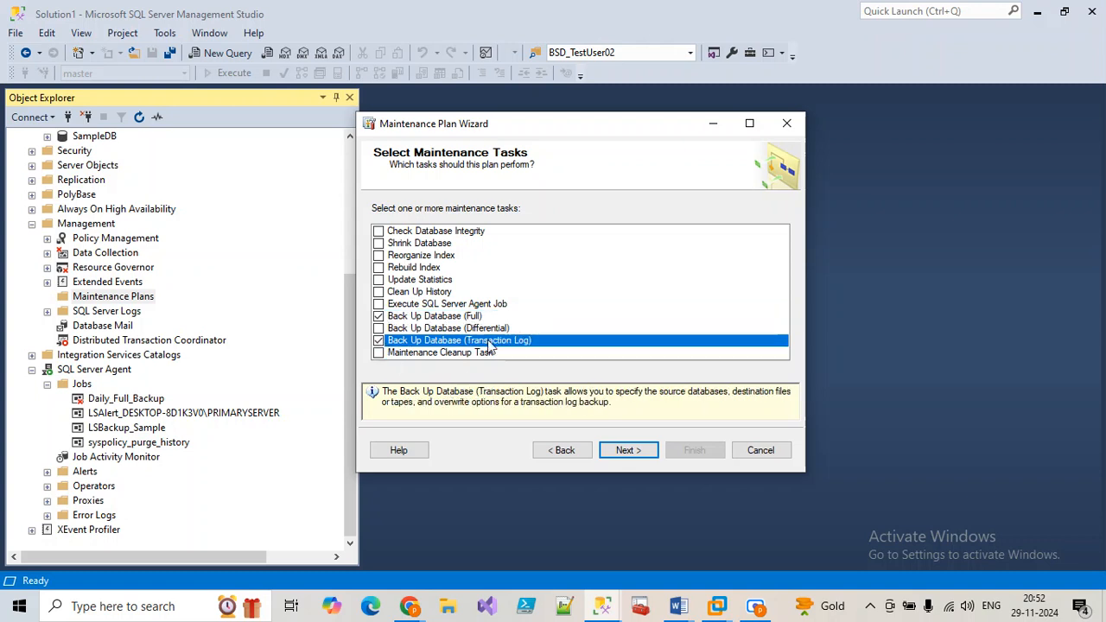
{"action": "left_click", "coordinate": [378, 328]}
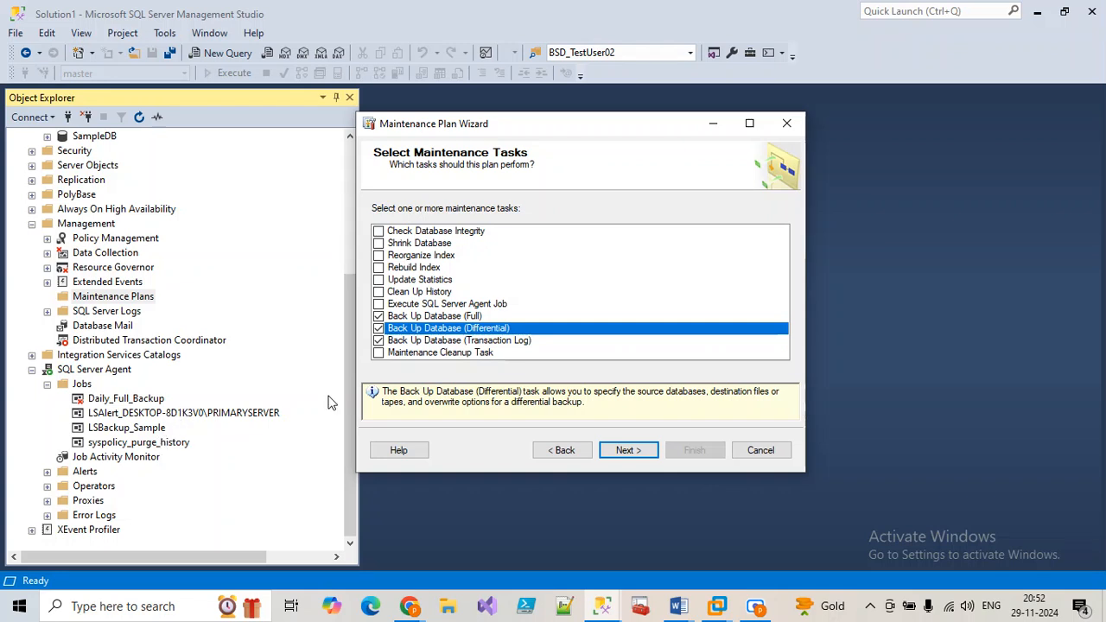
{"action": "left_click", "coordinate": [415, 316]}
{"action": "left_click", "coordinate": [412, 329]}
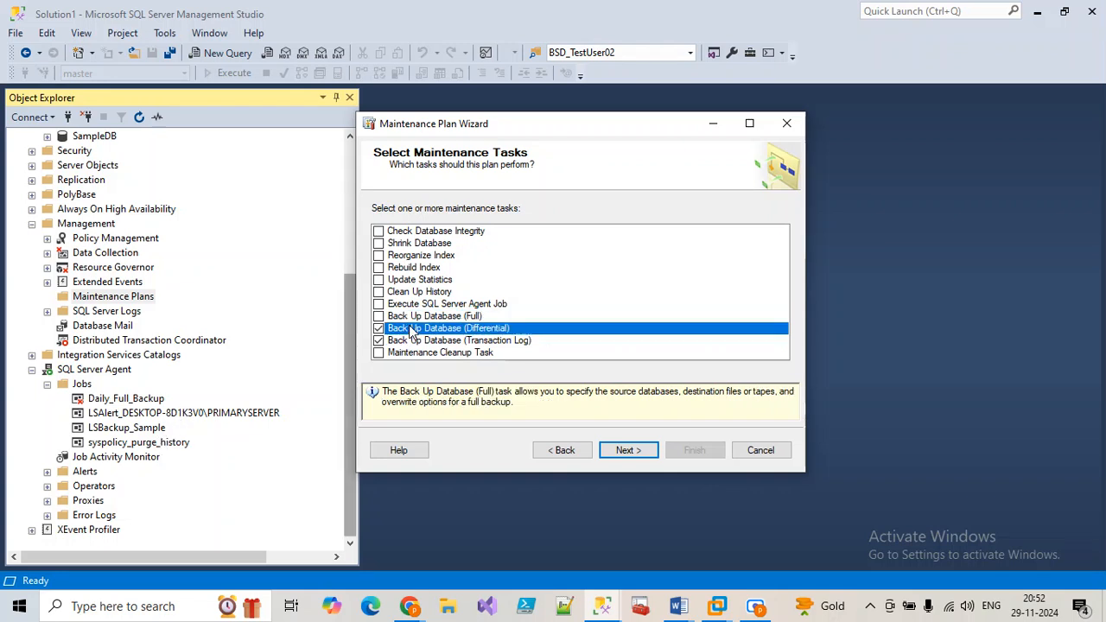
{"action": "left_click", "coordinate": [413, 331]}
{"action": "left_click", "coordinate": [412, 342]}
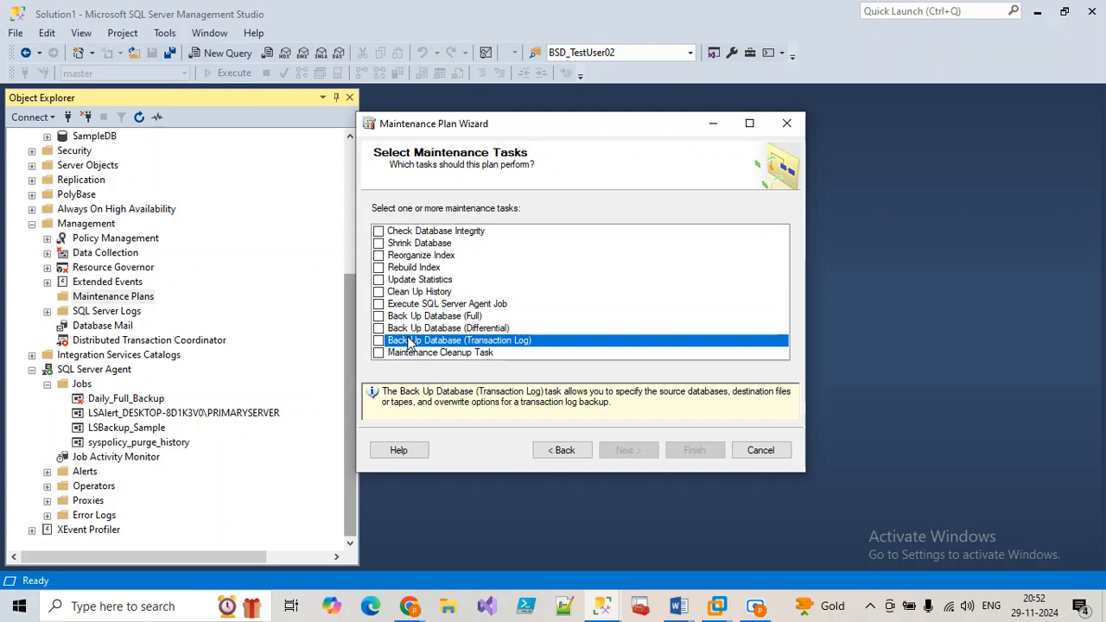
{"action": "left_click", "coordinate": [412, 316]}
{"action": "left_click", "coordinate": [412, 328]}
{"action": "left_click", "coordinate": [415, 340]}
{"action": "left_click", "coordinate": [417, 329]}
{"action": "left_click", "coordinate": [413, 318]}
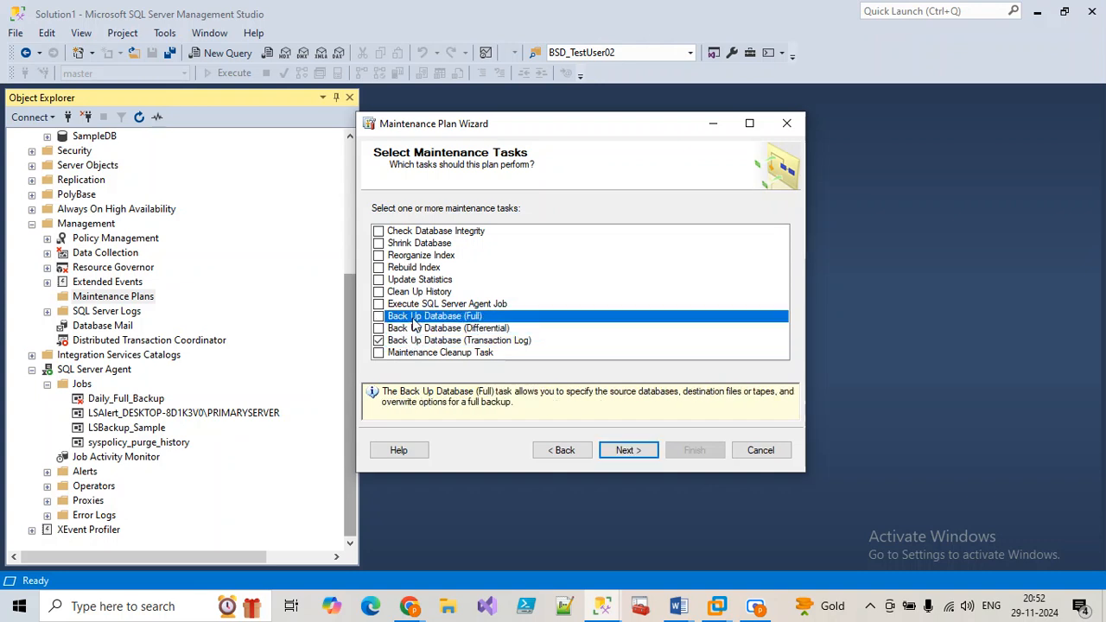
{"action": "left_click", "coordinate": [418, 342]}
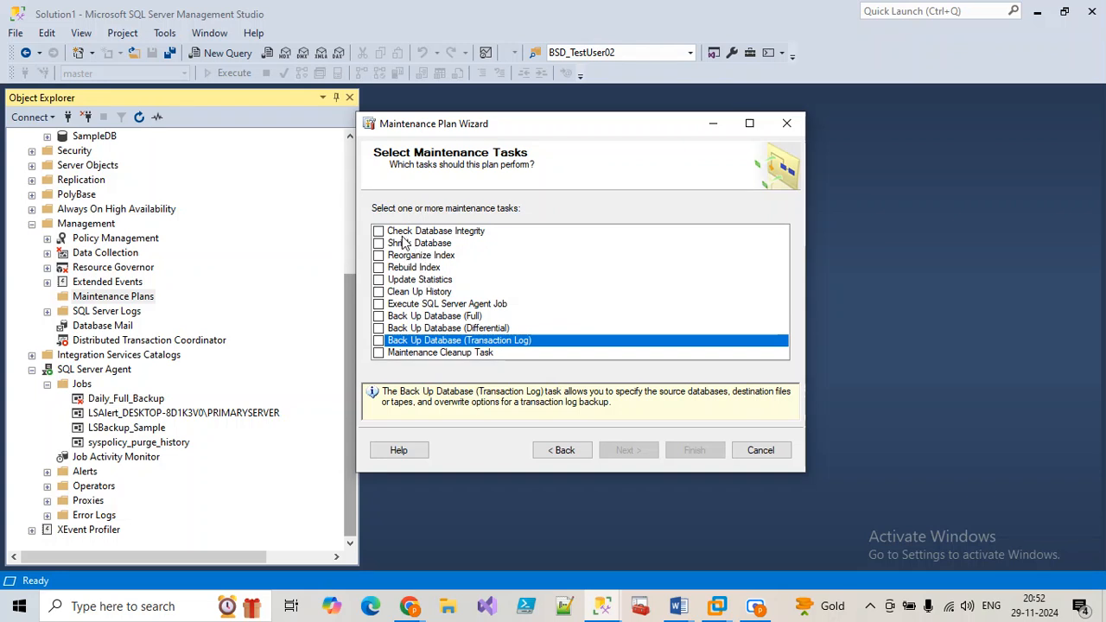
Step: Try the index tasks, then settle on Full and Transaction Log backups and continue
{"action": "left_click", "coordinate": [420, 256]}
{"action": "left_click", "coordinate": [414, 268]}
{"action": "left_click", "coordinate": [379, 255]}
{"action": "left_click", "coordinate": [379, 268]}
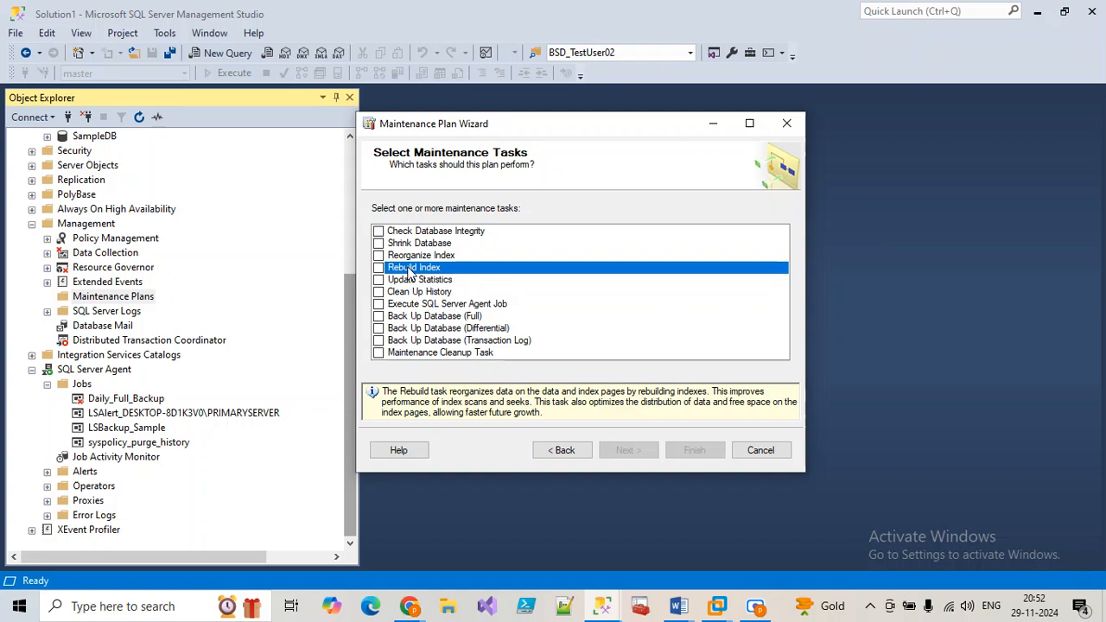
{"action": "left_click", "coordinate": [379, 268]}
{"action": "left_click", "coordinate": [379, 257]}
{"action": "left_click", "coordinate": [378, 268]}
{"action": "left_click", "coordinate": [378, 255]}
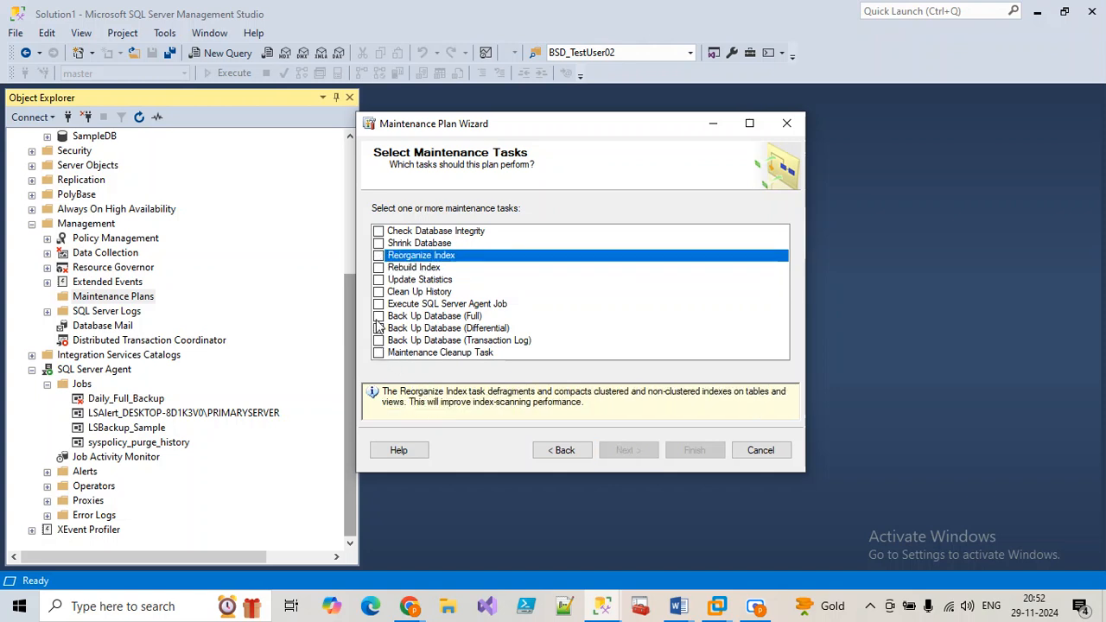
{"action": "left_click", "coordinate": [378, 317]}
{"action": "left_click", "coordinate": [380, 340]}
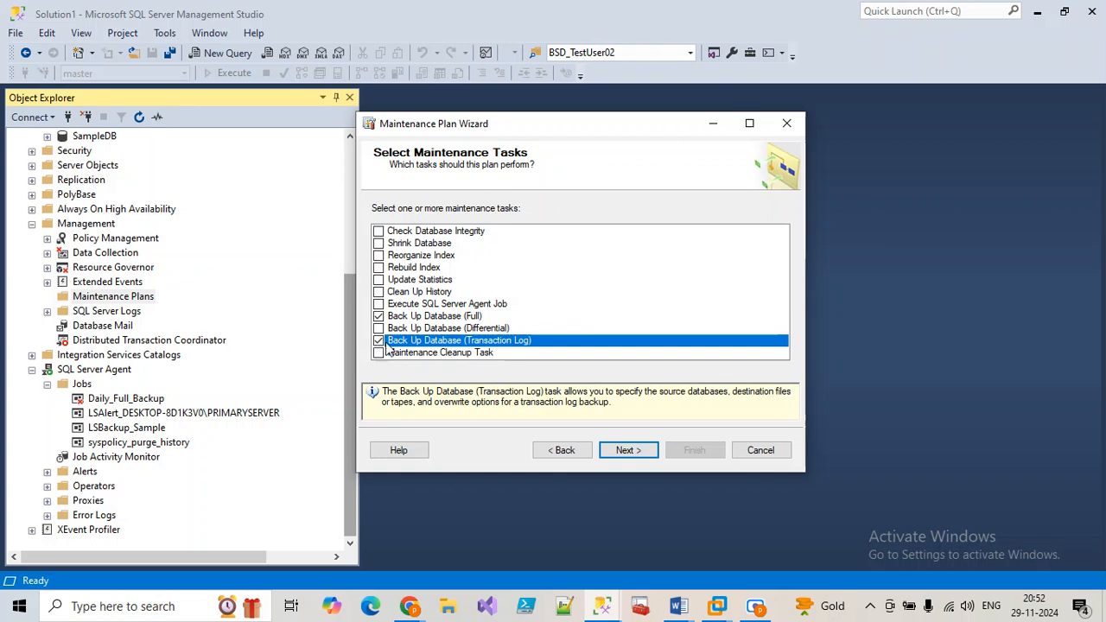
{"action": "left_click", "coordinate": [646, 458]}
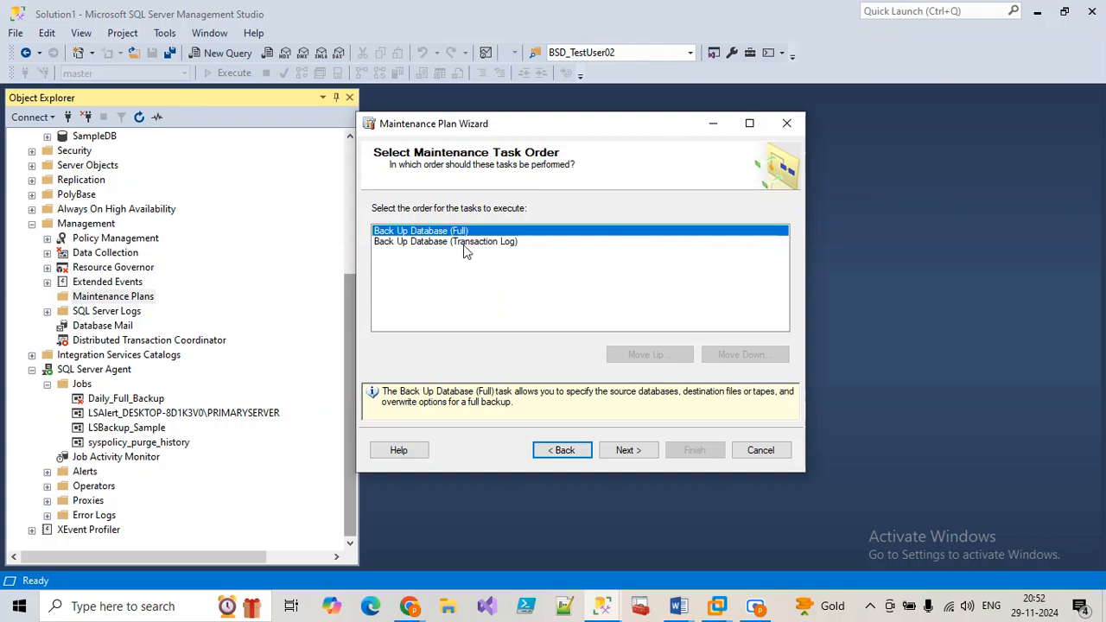
Step: Keep Back Up Database (Full) ahead of the Transaction Log backup and continue
{"action": "left_click", "coordinate": [465, 244]}
{"action": "left_click", "coordinate": [450, 231]}
{"action": "left_click", "coordinate": [456, 243]}
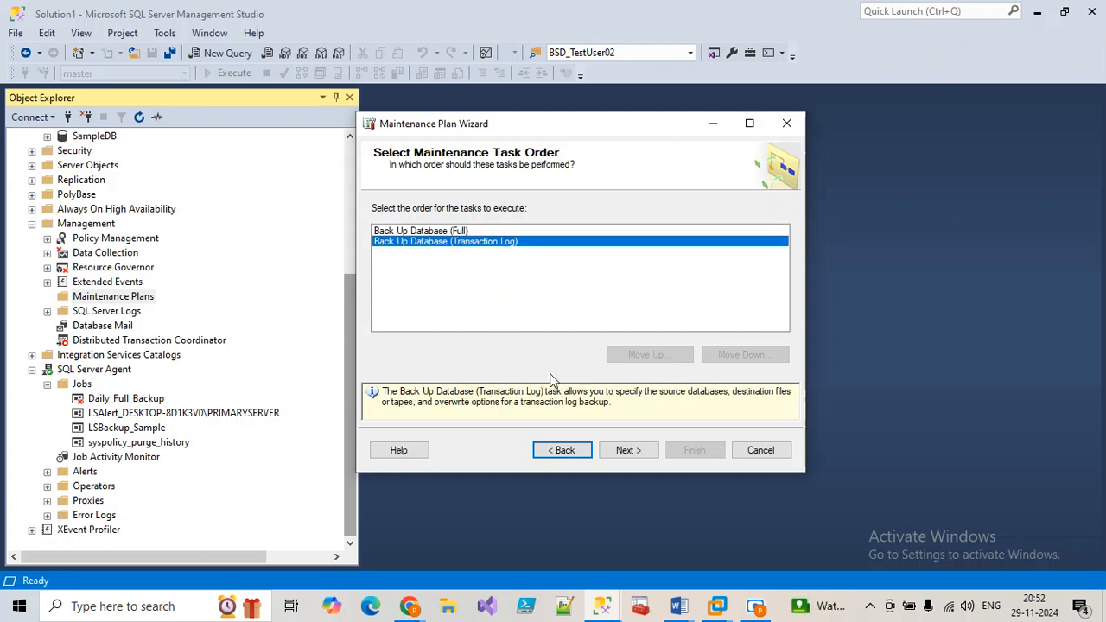
{"action": "left_click", "coordinate": [449, 231]}
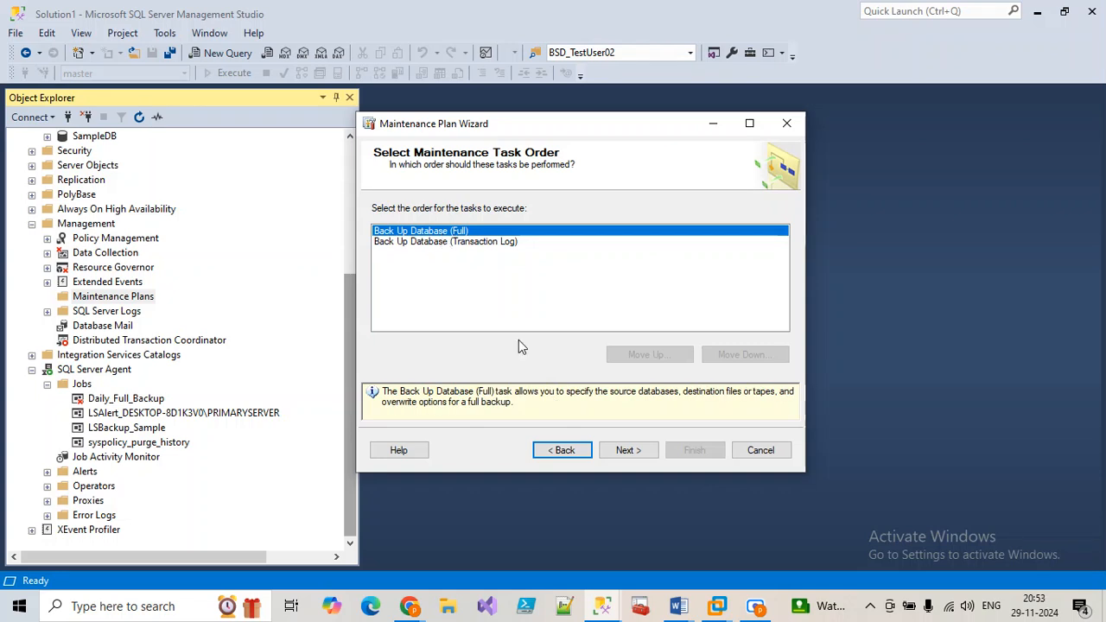
{"action": "left_click", "coordinate": [627, 453]}
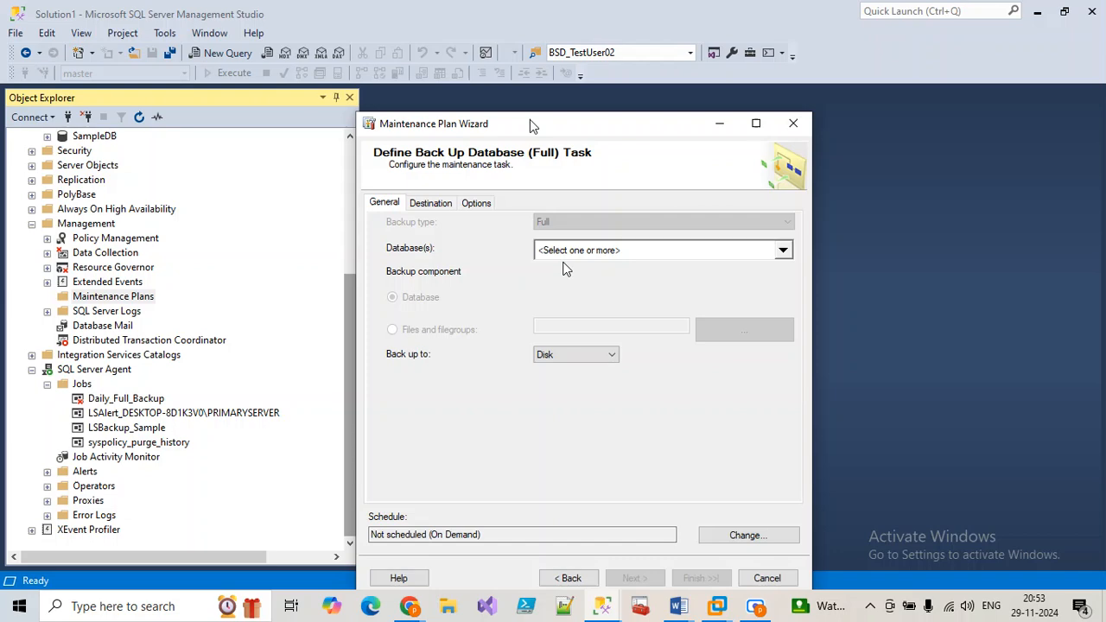
Step: Schedule the full backup to occur daily, once at 21:00:00
{"action": "left_click_drag", "start_coordinate": [533, 126], "coordinate": [540, 19]}
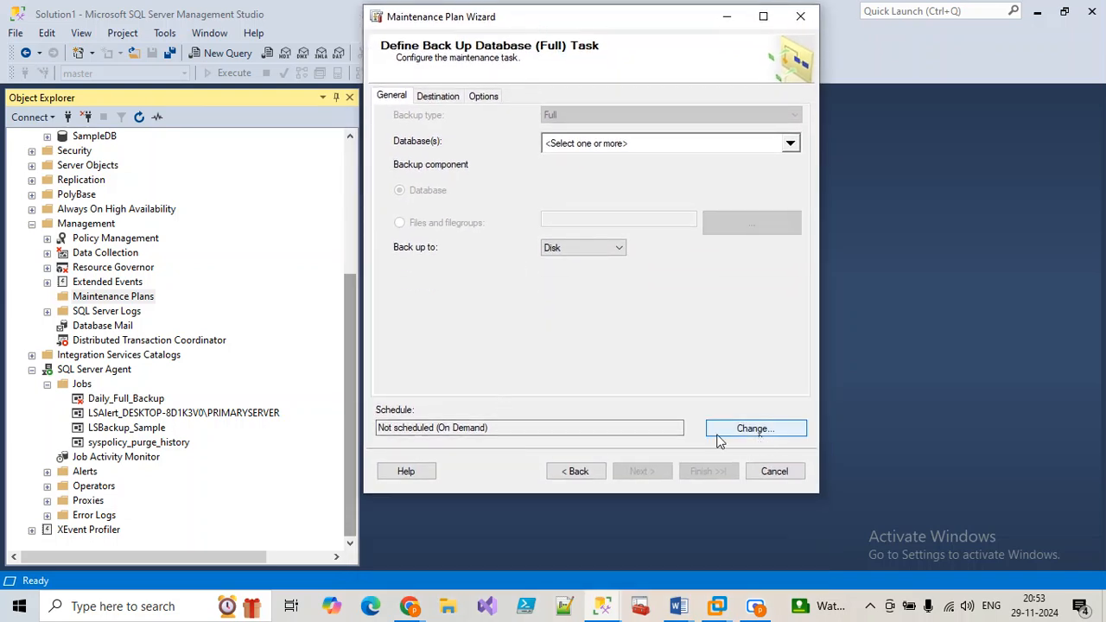
{"action": "left_click", "coordinate": [748, 439]}
{"action": "left_click", "coordinate": [465, 176]}
{"action": "left_click", "coordinate": [462, 182]}
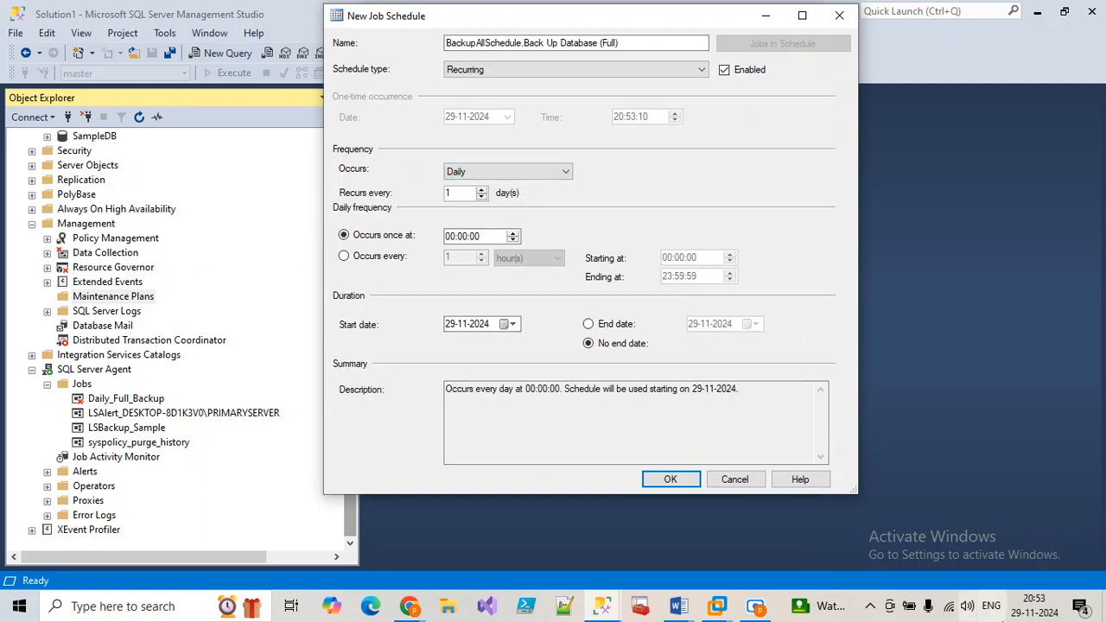
{"action": "left_click", "coordinate": [452, 237]}
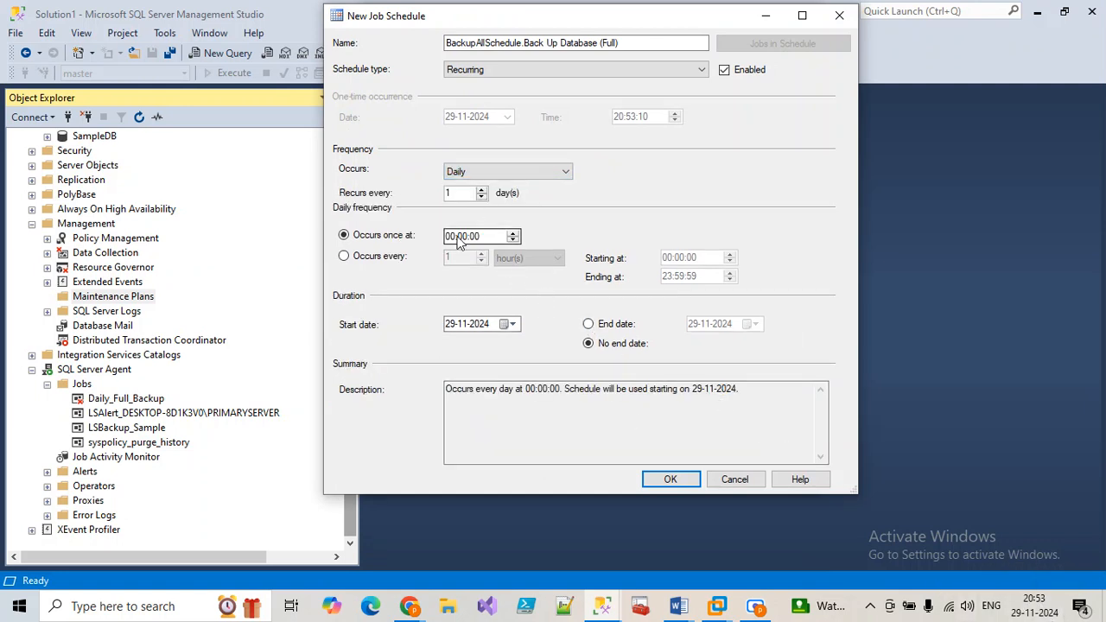
{"action": "left_click", "coordinate": [451, 238]}
{"action": "type", "text": "21"}
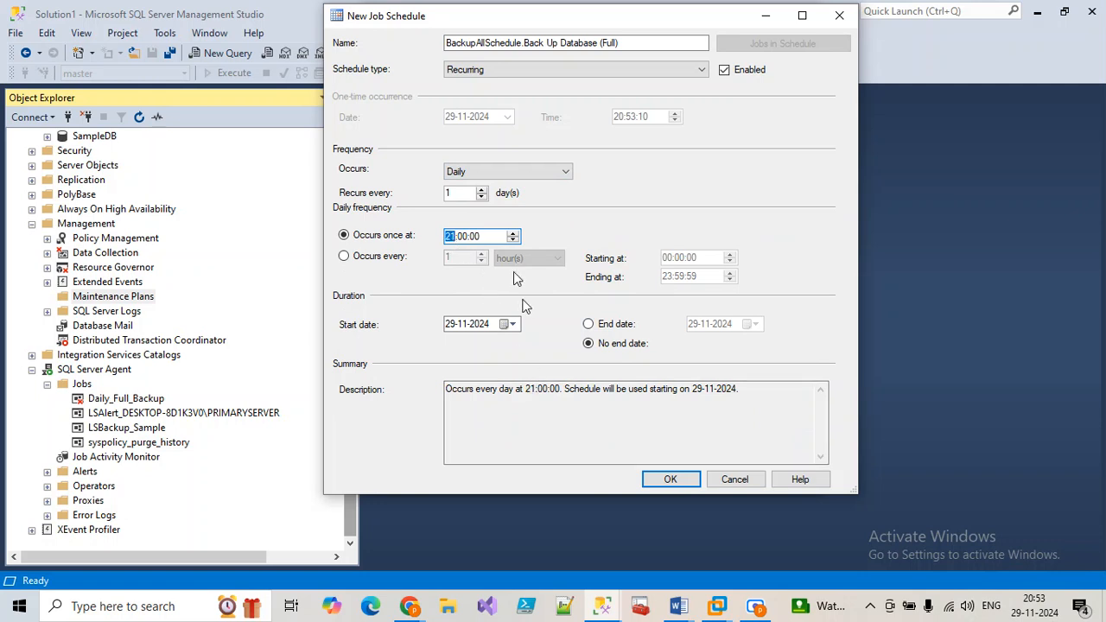
{"action": "left_click", "coordinate": [670, 480]}
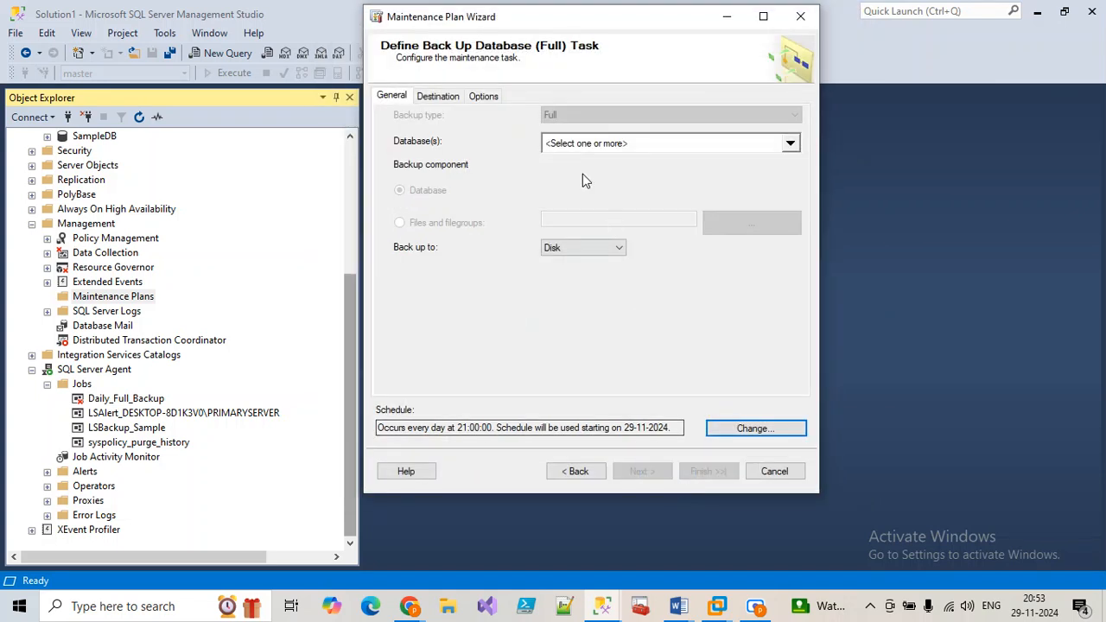
Step: Back up AdventureWorksLT2017 and BikeStoresDB, ignoring databases whose state is not online
{"action": "left_click", "coordinate": [581, 145]}
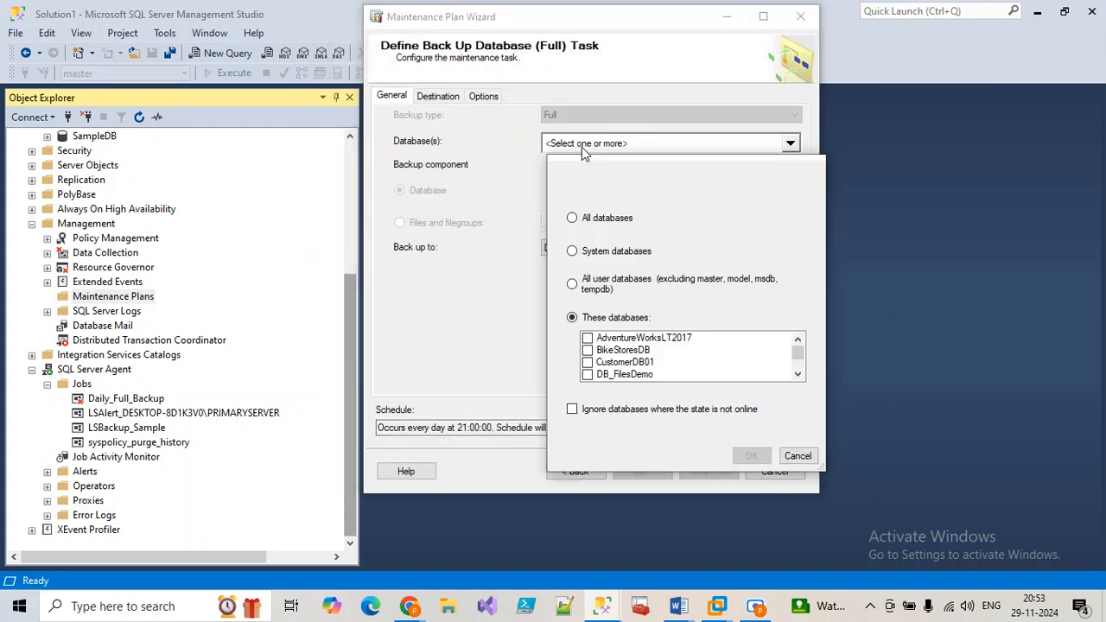
{"action": "left_click", "coordinate": [595, 353]}
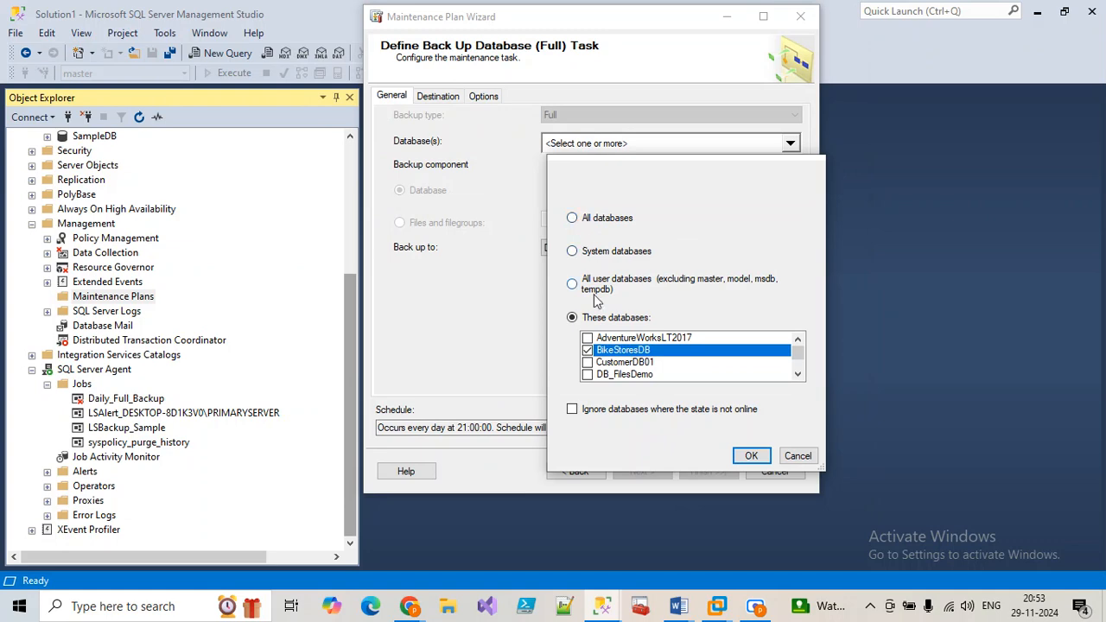
{"action": "left_click", "coordinate": [587, 338]}
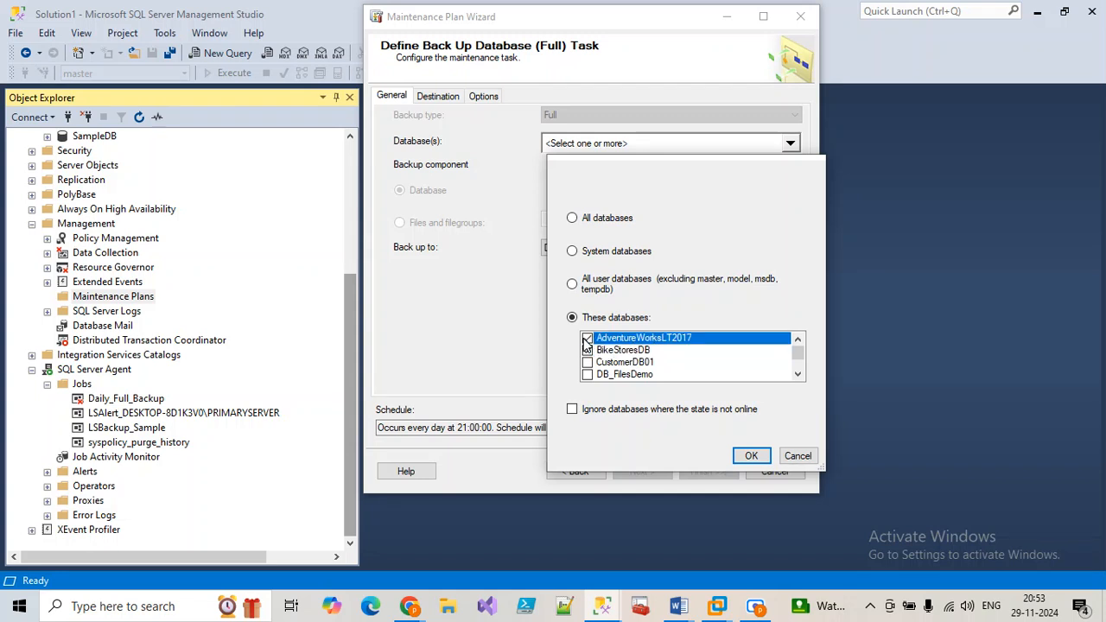
{"action": "scroll", "coordinate": [609, 380], "scroll_direction": "down", "scroll_amount": 2}
{"action": "scroll", "coordinate": [612, 380], "scroll_direction": "up", "scroll_amount": 2}
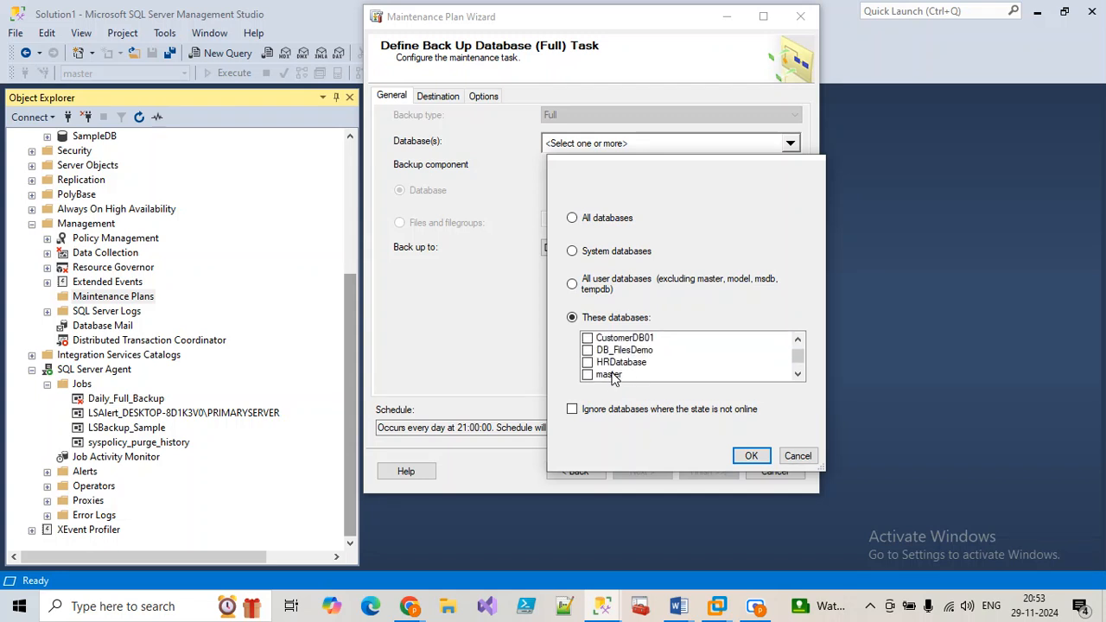
{"action": "scroll", "coordinate": [614, 376], "scroll_direction": "down", "scroll_amount": 2}
{"action": "scroll", "coordinate": [616, 370], "scroll_direction": "up", "scroll_amount": 3}
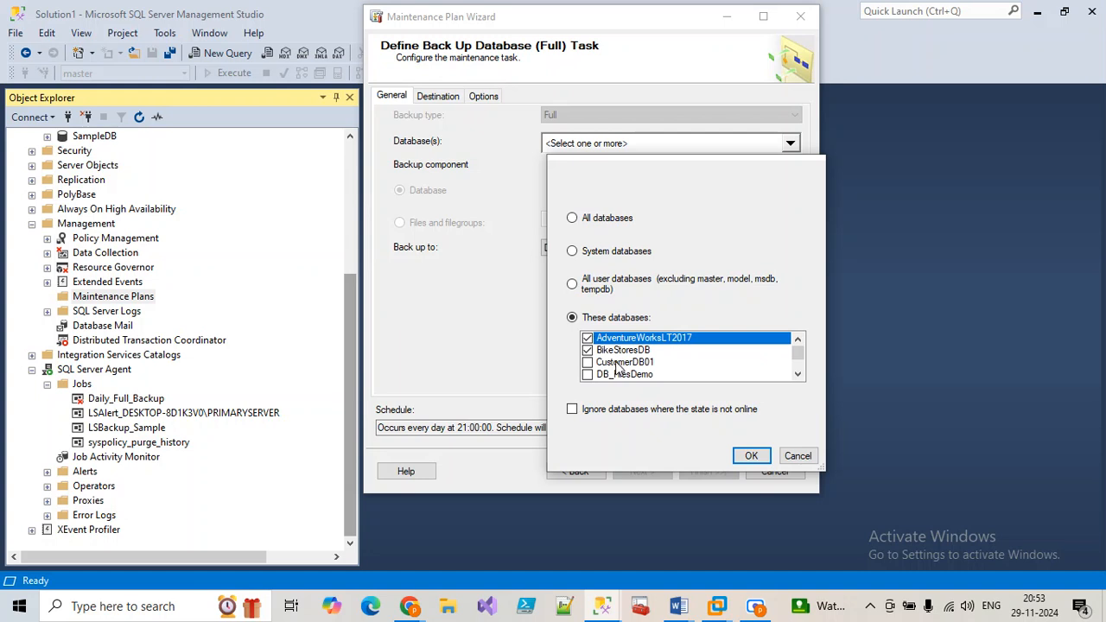
{"action": "scroll", "coordinate": [616, 370], "scroll_direction": "down", "scroll_amount": 2}
{"action": "scroll", "coordinate": [612, 368], "scroll_direction": "up", "scroll_amount": 2}
{"action": "left_click", "coordinate": [574, 410]}
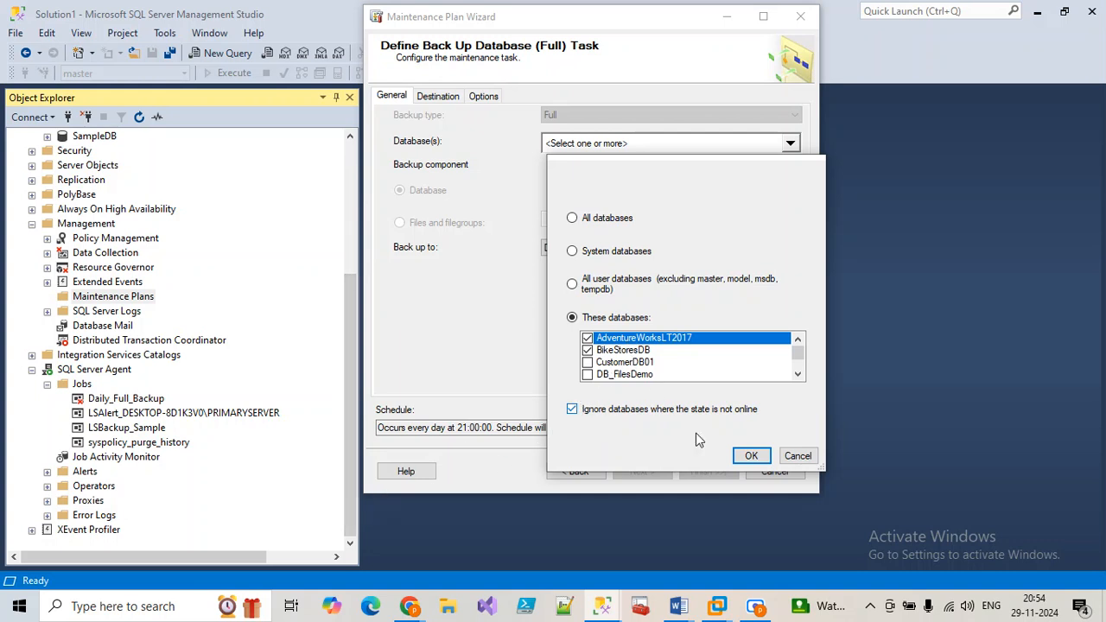
{"action": "left_click", "coordinate": [751, 456]}
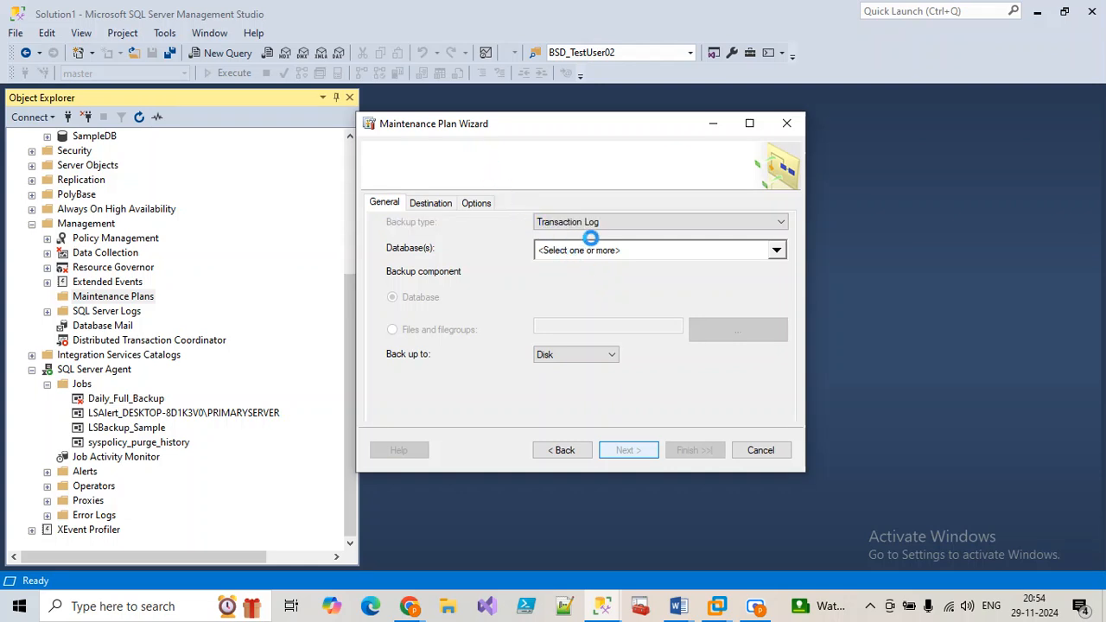
Step: Choose BikeStoresDB as the database for the transaction log backup
{"action": "left_click", "coordinate": [593, 251]}
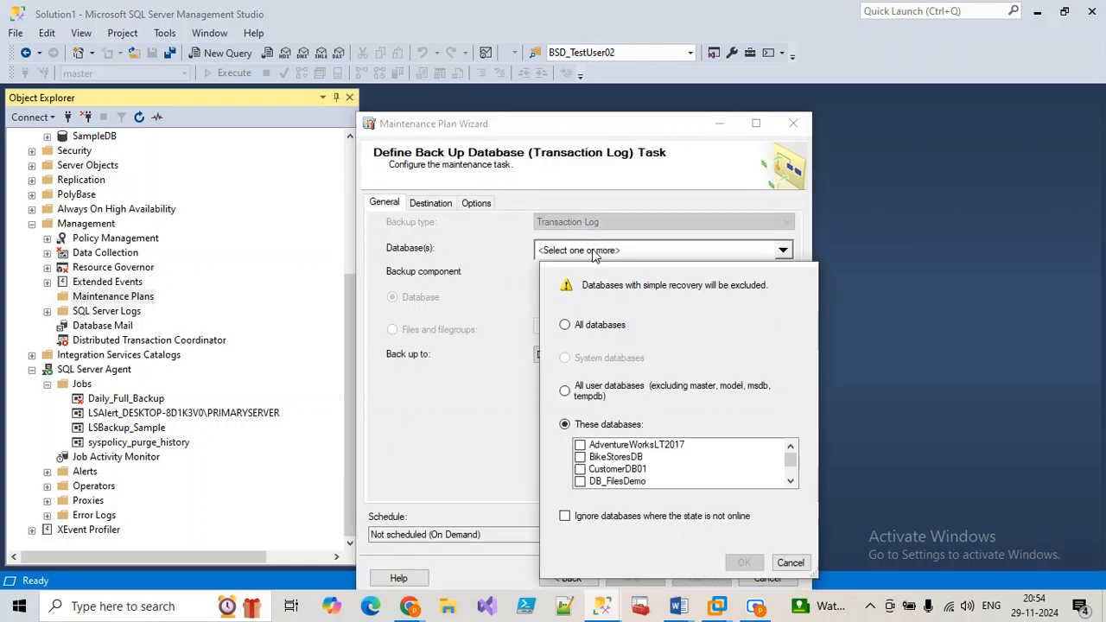
{"action": "left_click", "coordinate": [581, 457]}
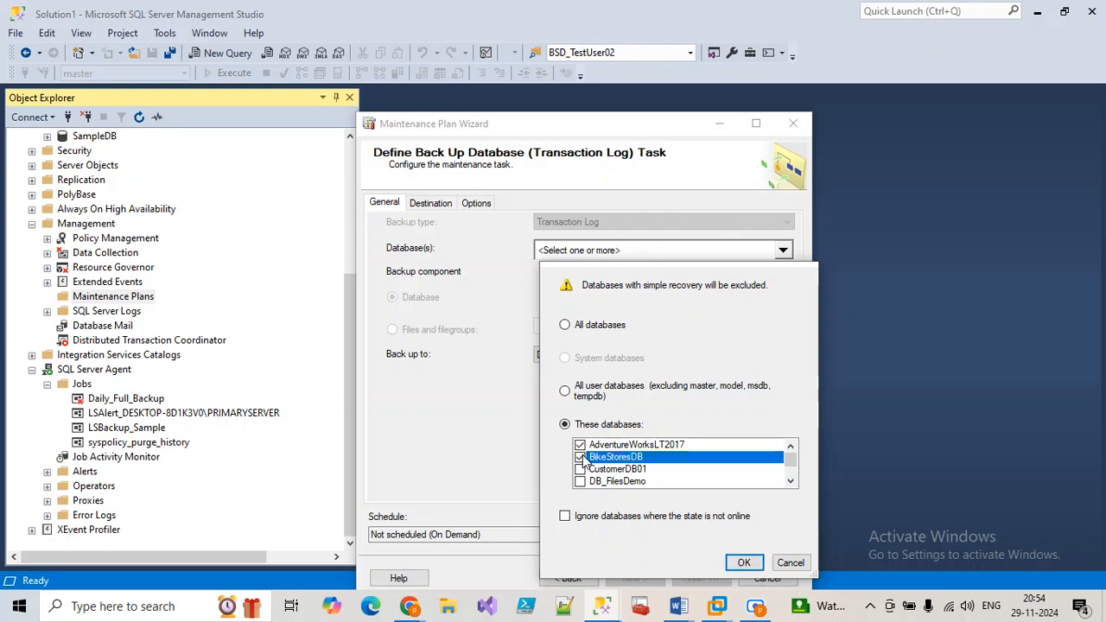
{"action": "left_click", "coordinate": [732, 566]}
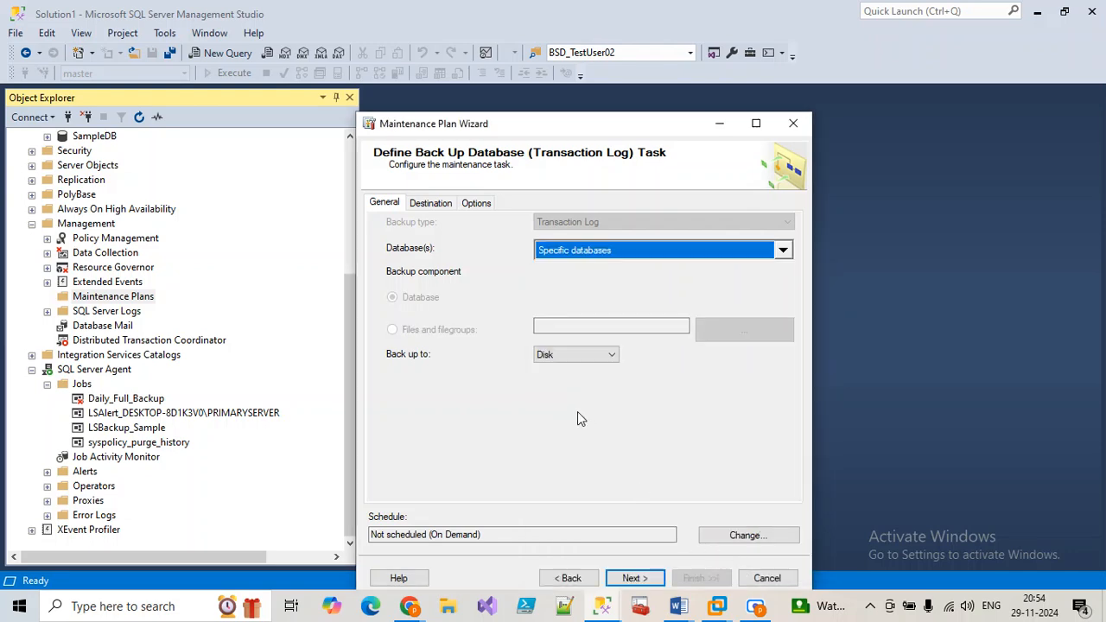
Step: Schedule the log backup to recur daily, every 6 hours
{"action": "left_click", "coordinate": [746, 537]}
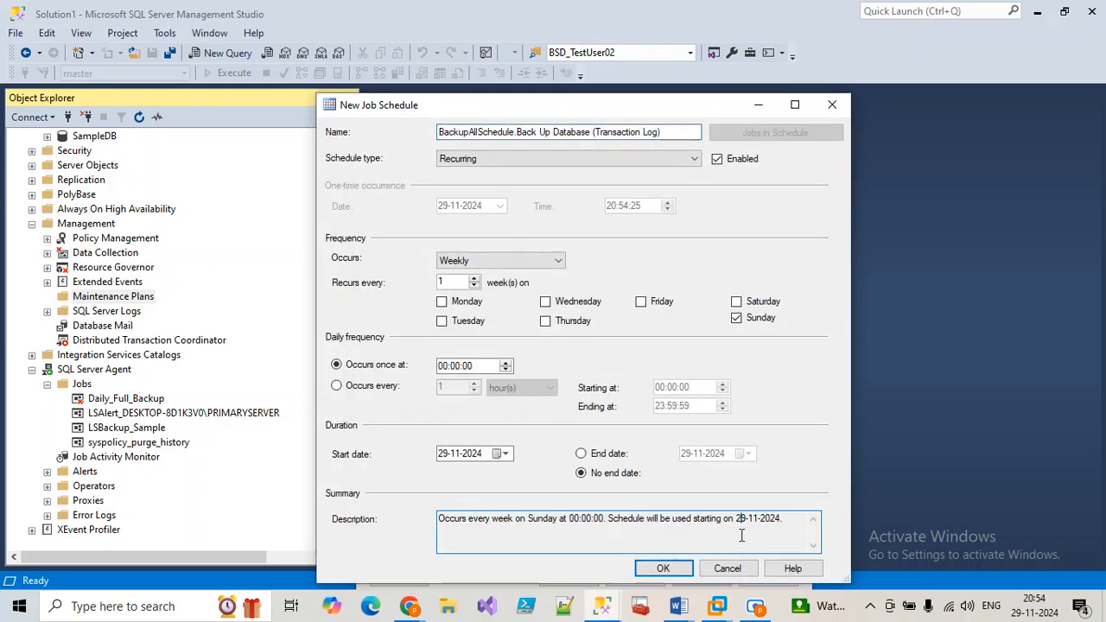
{"action": "left_click", "coordinate": [463, 261]}
{"action": "left_click", "coordinate": [459, 273]}
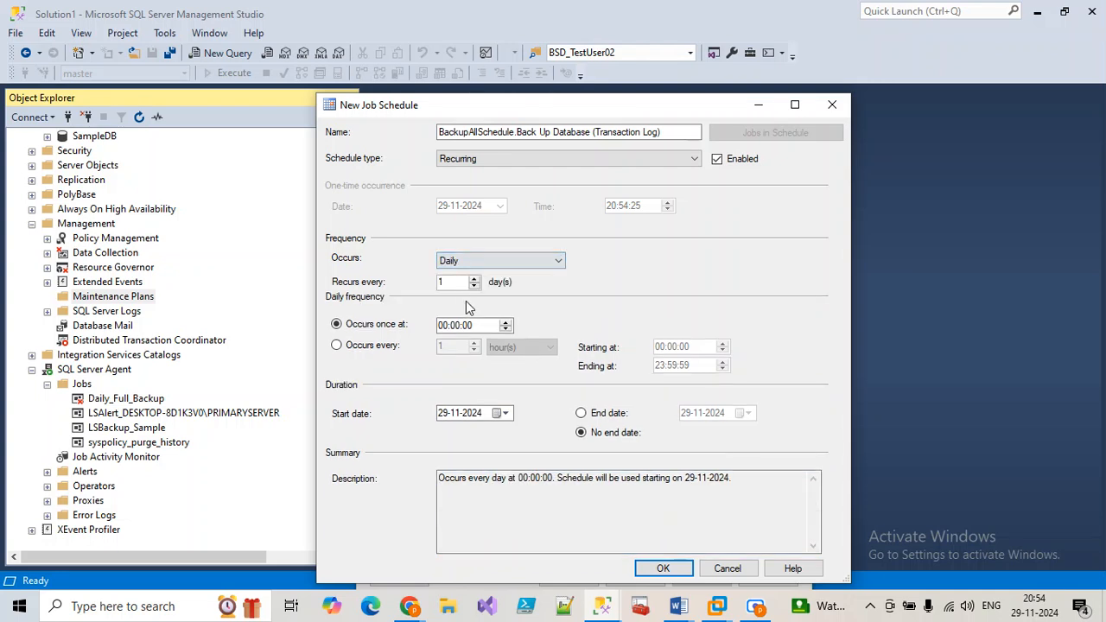
{"action": "left_click", "coordinate": [383, 347]}
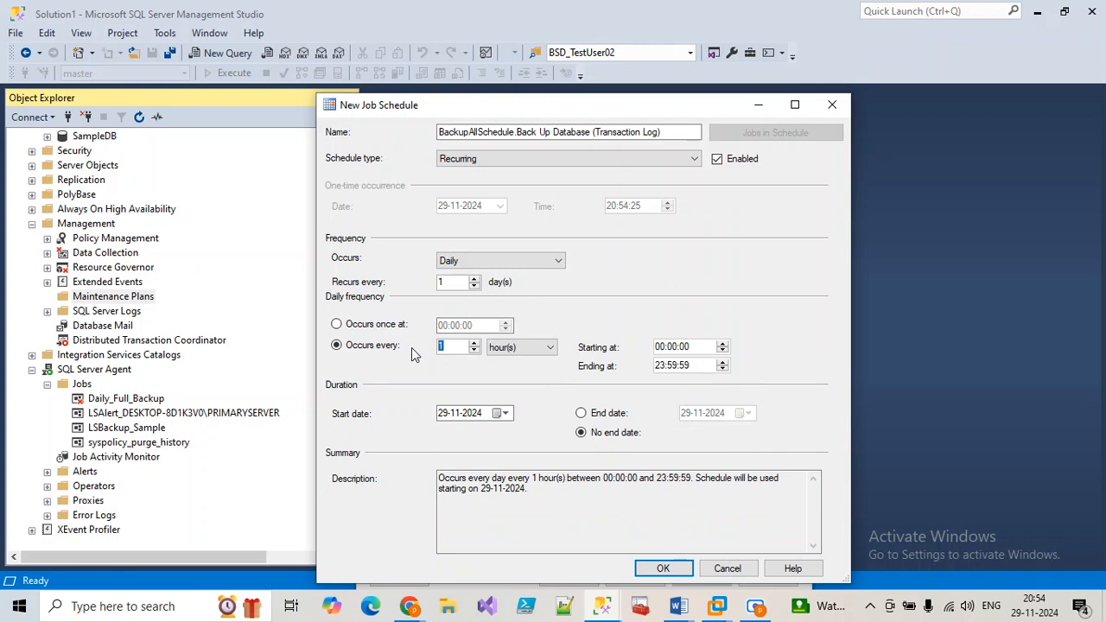
{"action": "type", "text": "6"}
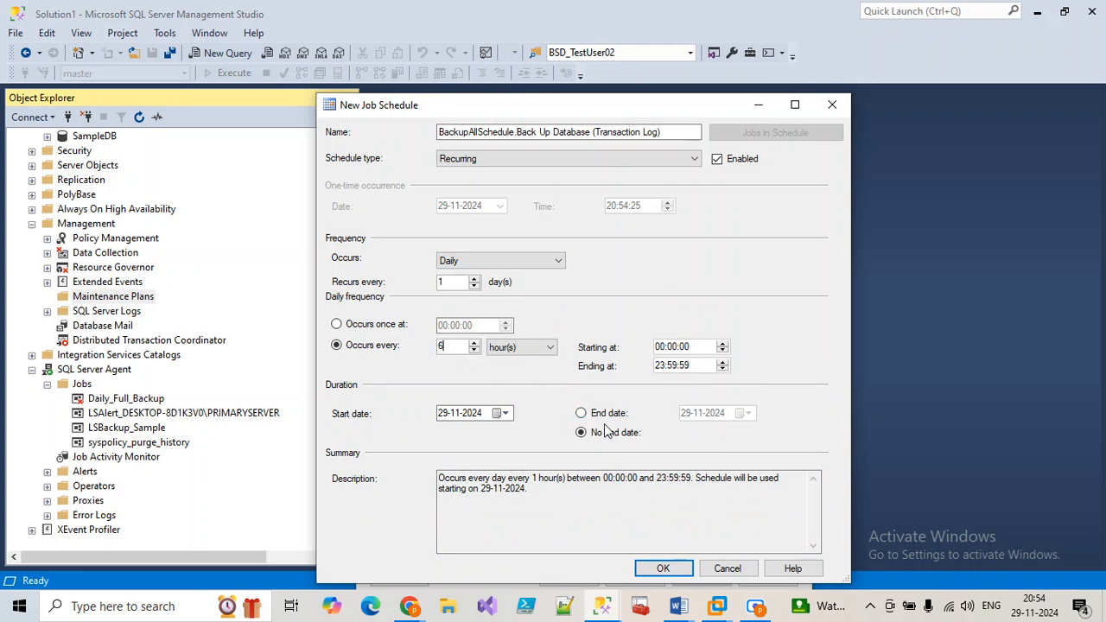
{"action": "left_click", "coordinate": [663, 569]}
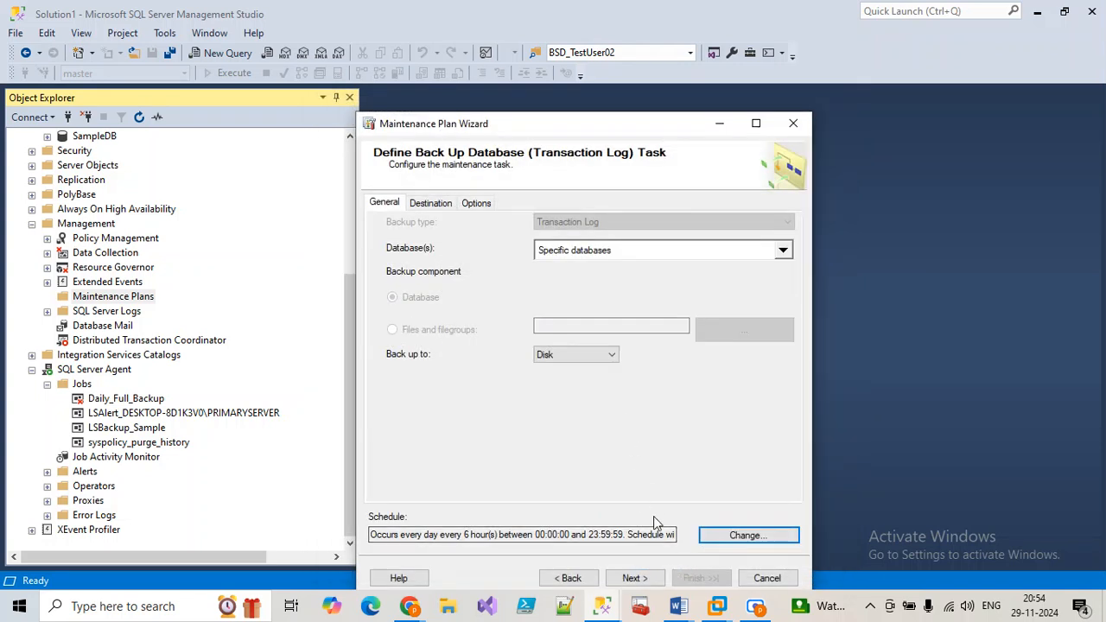
Step: Write the plan's report to H:\PRIMARYSERVER, then finish the wizard
{"action": "left_click", "coordinate": [650, 579]}
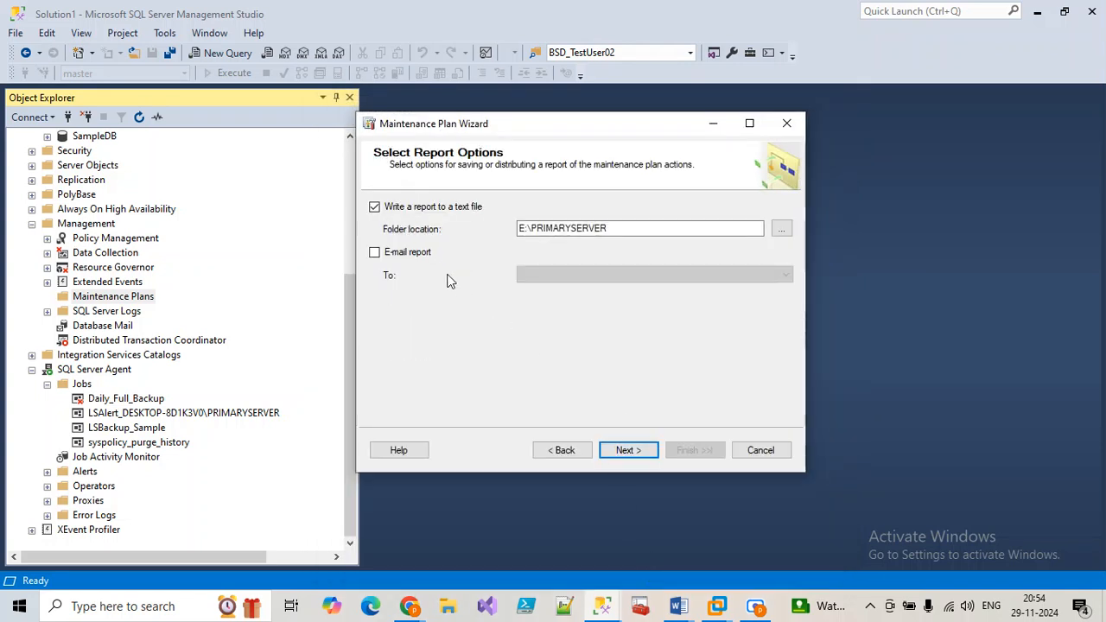
{"action": "left_click", "coordinate": [781, 228]}
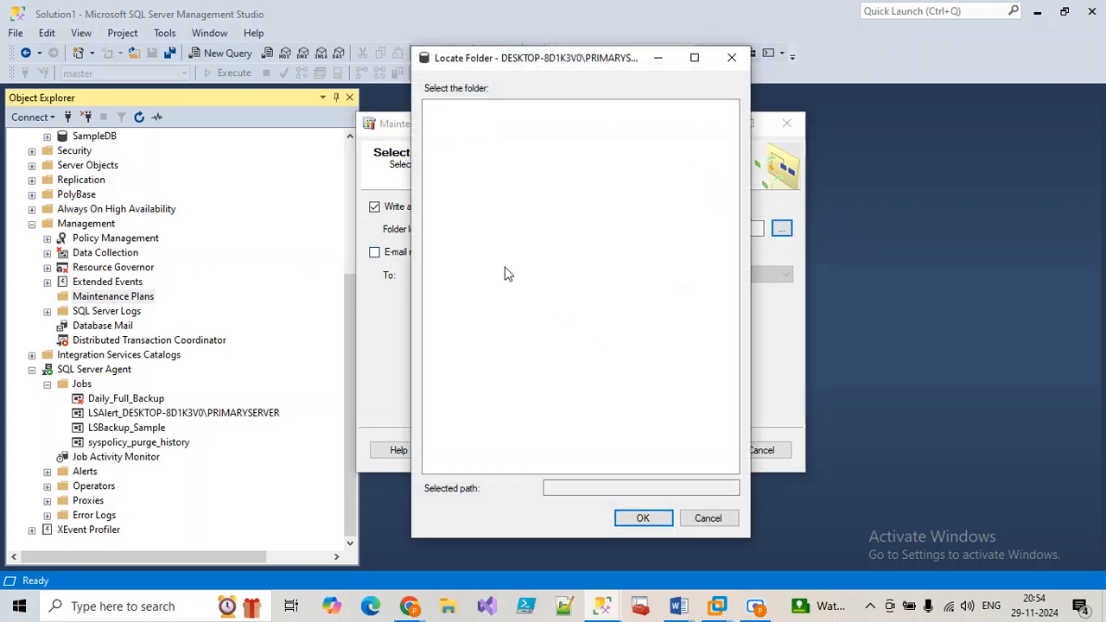
{"action": "left_click", "coordinate": [432, 171]}
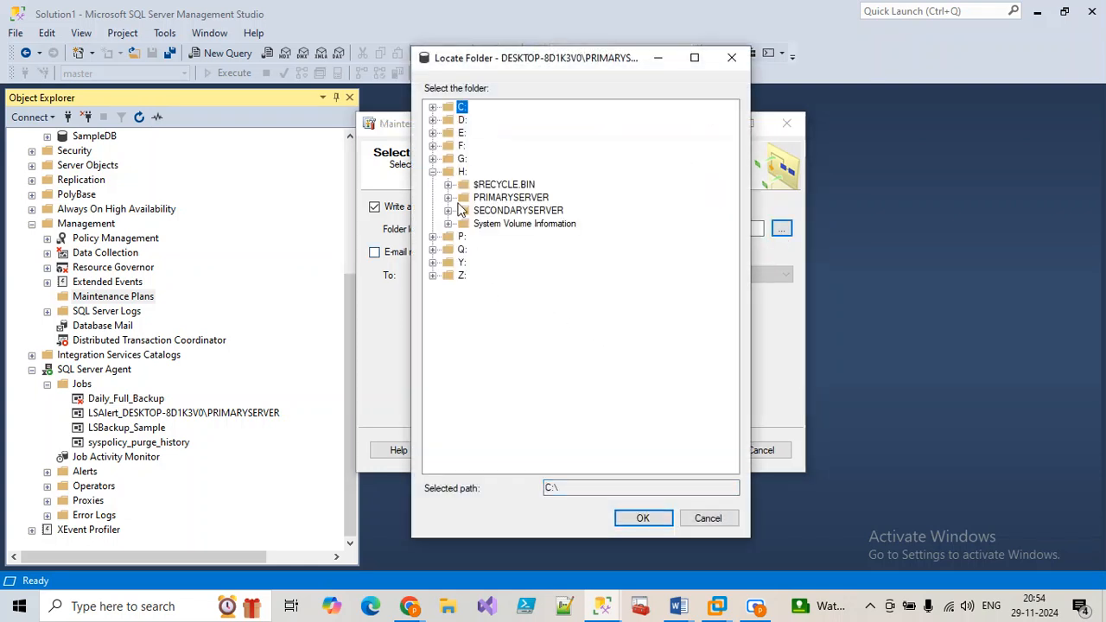
{"action": "left_click", "coordinate": [448, 197]}
{"action": "left_click", "coordinate": [493, 199]}
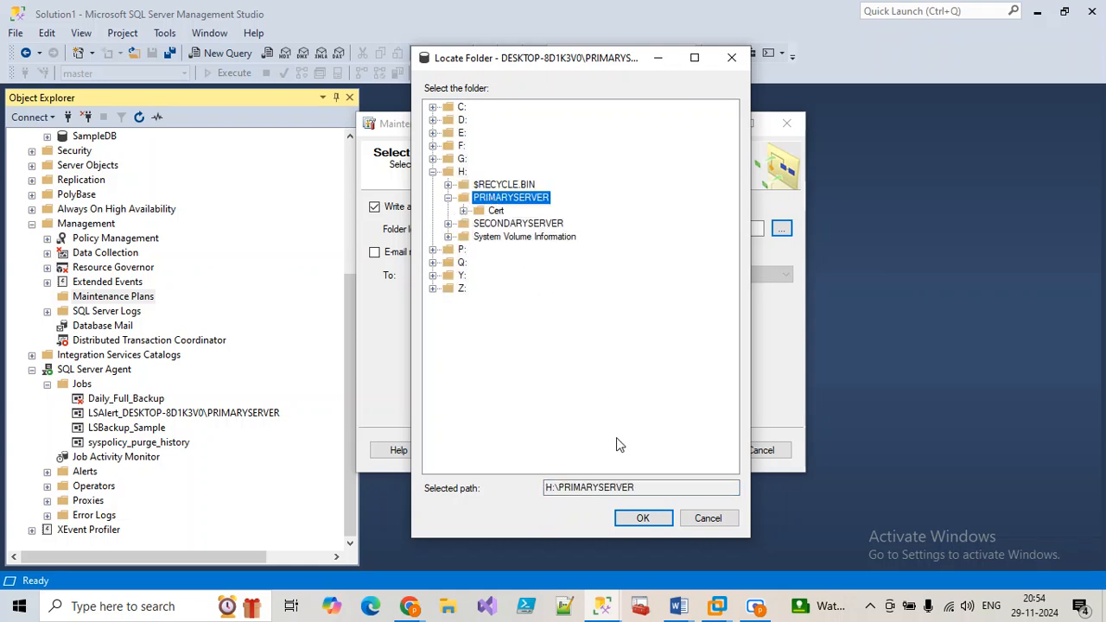
{"action": "left_click", "coordinate": [645, 520]}
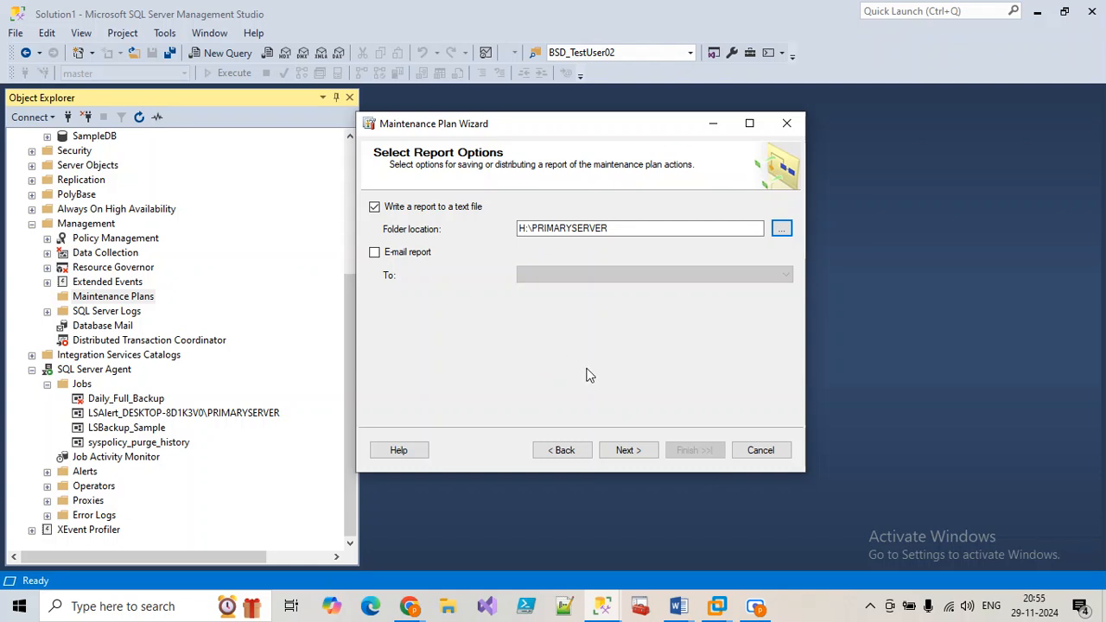
{"action": "left_click", "coordinate": [643, 450]}
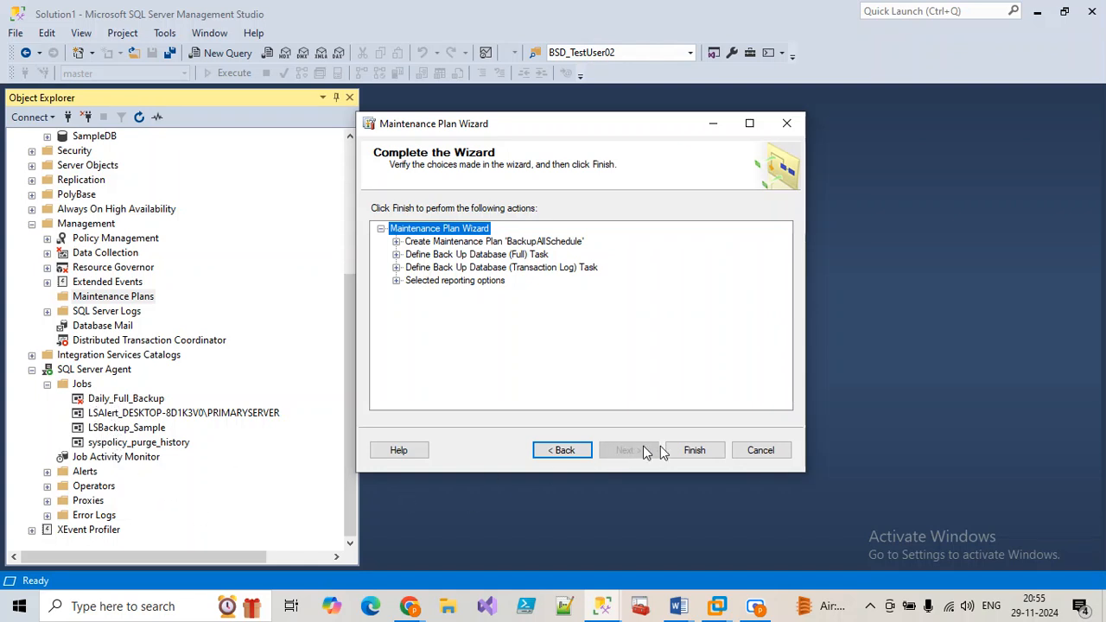
{"action": "left_click", "coordinate": [694, 451]}
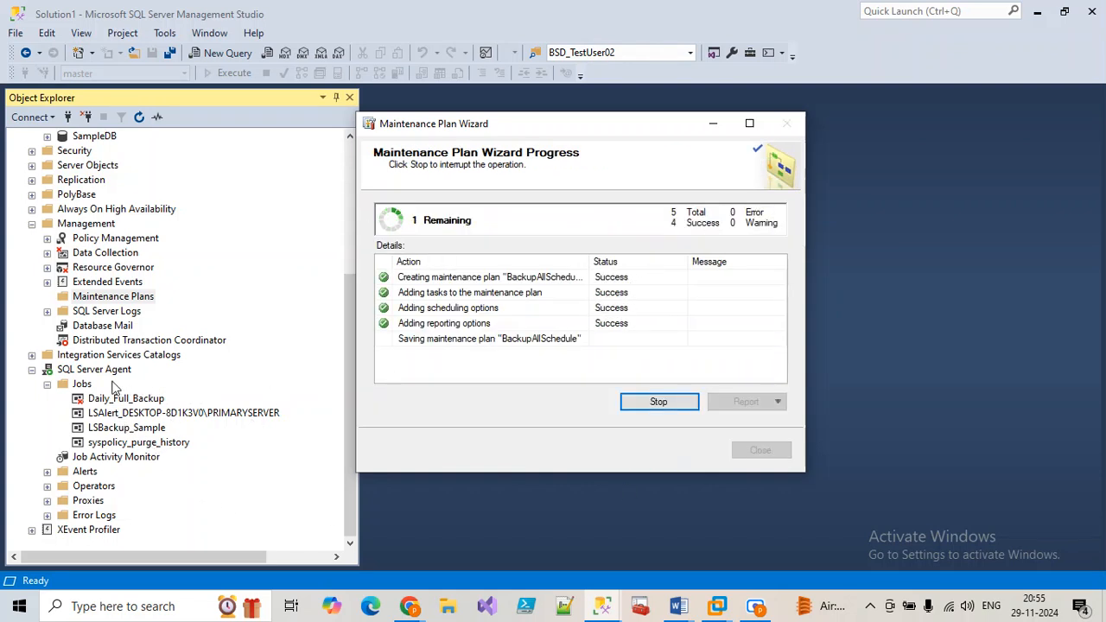
Step: Refresh Jobs to show BackupAllSchedule.Subplan_1 and Subplan_2, then open Subplan_1's properties
{"action": "left_click", "coordinate": [81, 383]}
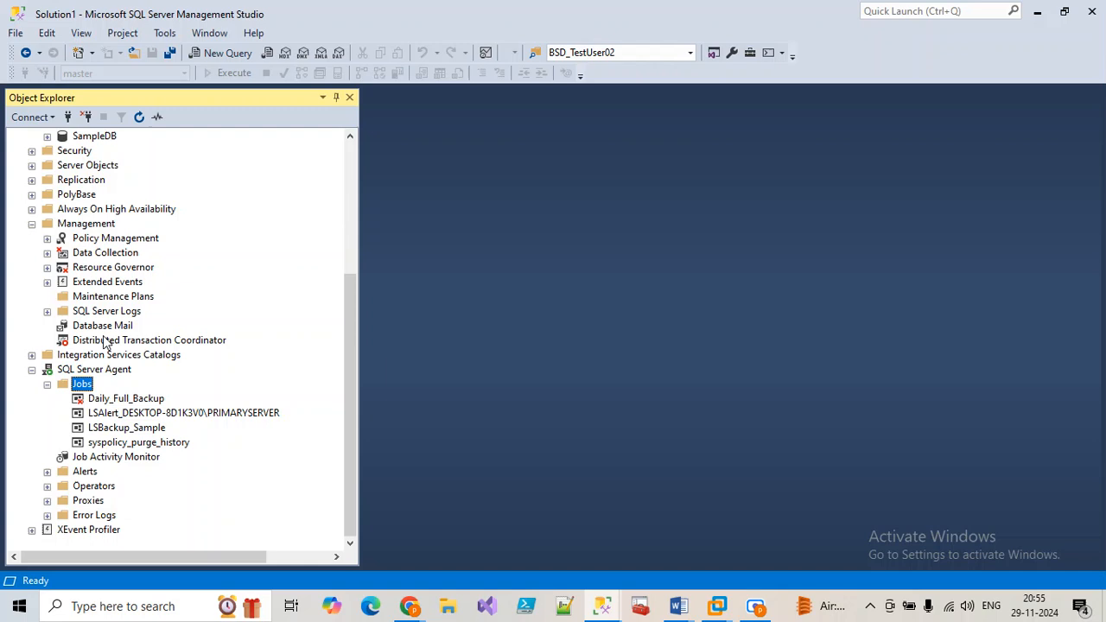
{"action": "left_click", "coordinate": [138, 116]}
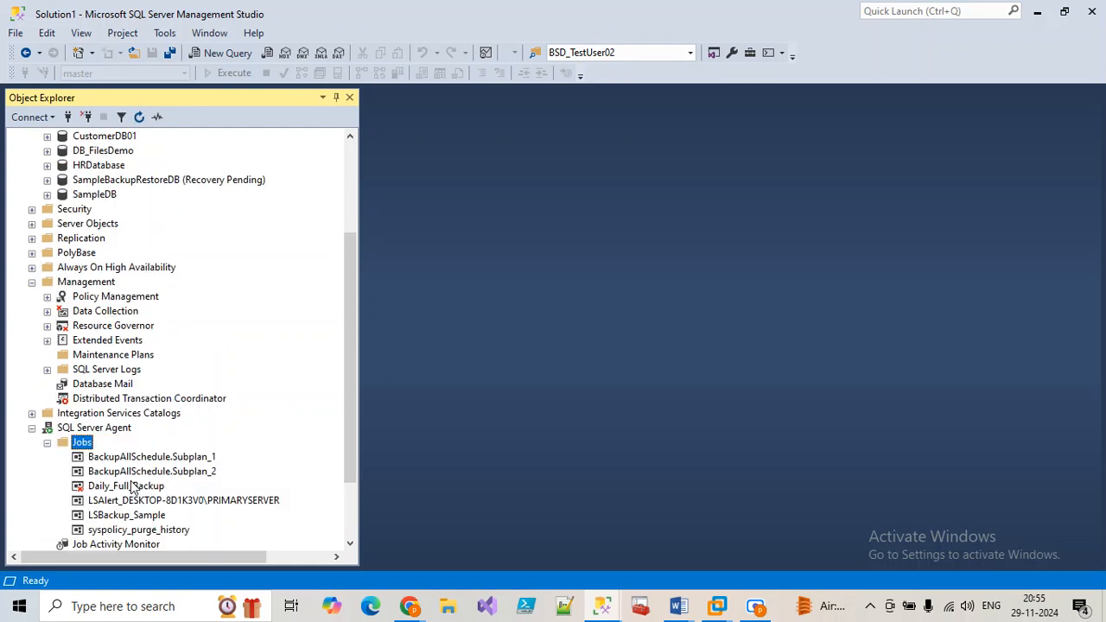
{"action": "left_click", "coordinate": [144, 472]}
{"action": "left_click", "coordinate": [149, 458]}
{"action": "left_click", "coordinate": [151, 471]}
{"action": "left_click", "coordinate": [148, 458]}
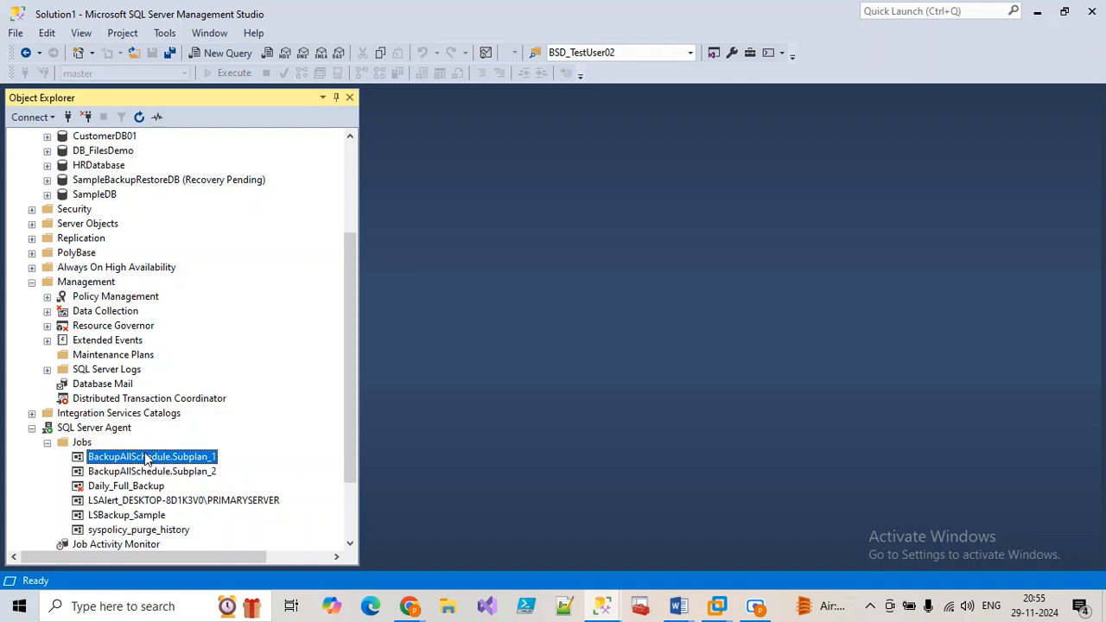
{"action": "left_click", "coordinate": [152, 472]}
{"action": "left_click", "coordinate": [136, 461]}
{"action": "double_click", "coordinate": [147, 458]}
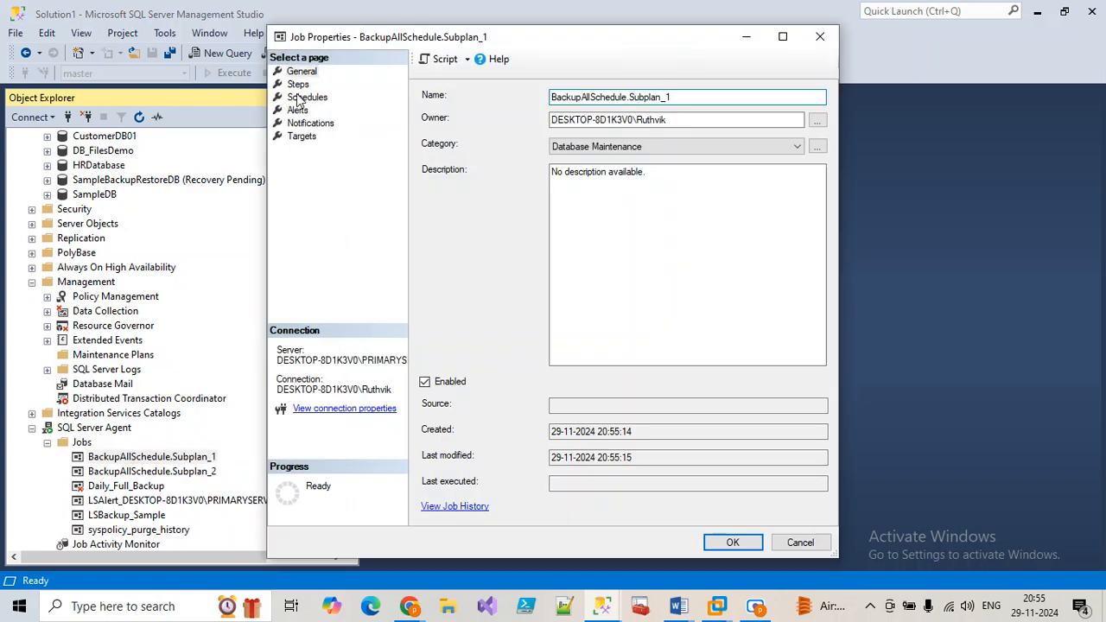
Step: Inspect the Subplan_1 job step and its Advanced page, then cancel both dialogs unchanged
{"action": "left_click", "coordinate": [297, 83]}
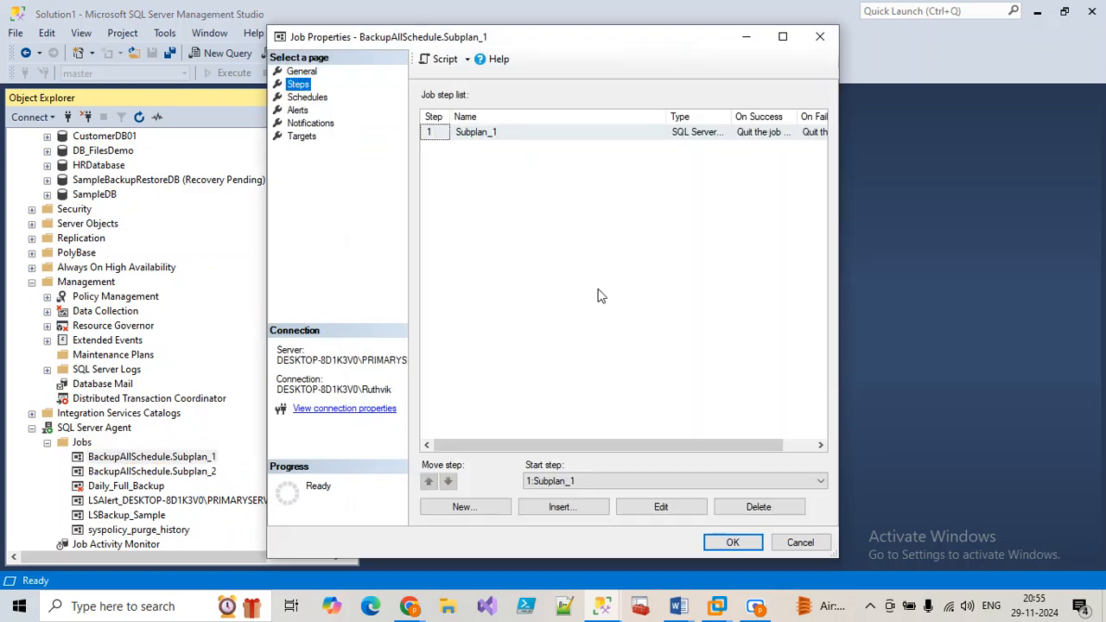
{"action": "left_click", "coordinate": [476, 133]}
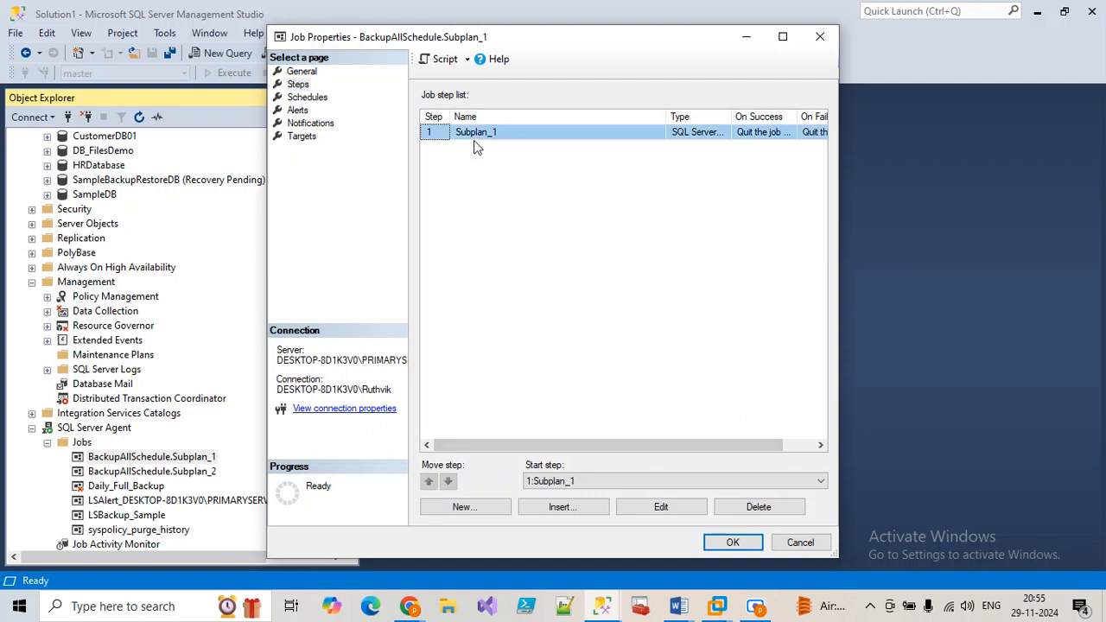
{"action": "left_click", "coordinate": [662, 508]}
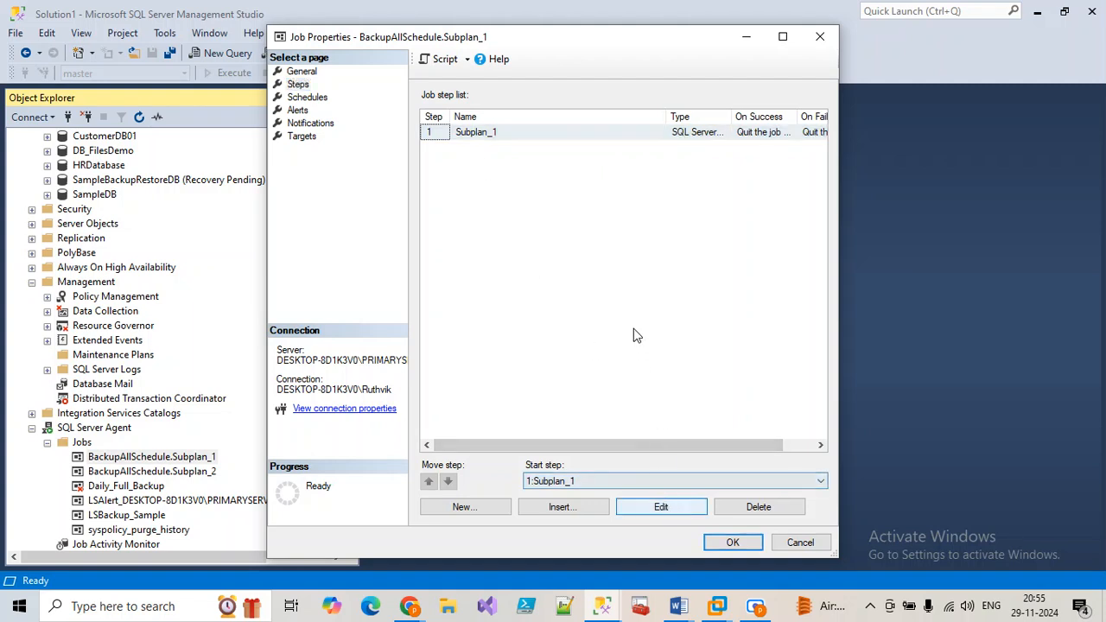
{"action": "left_click", "coordinate": [653, 508]}
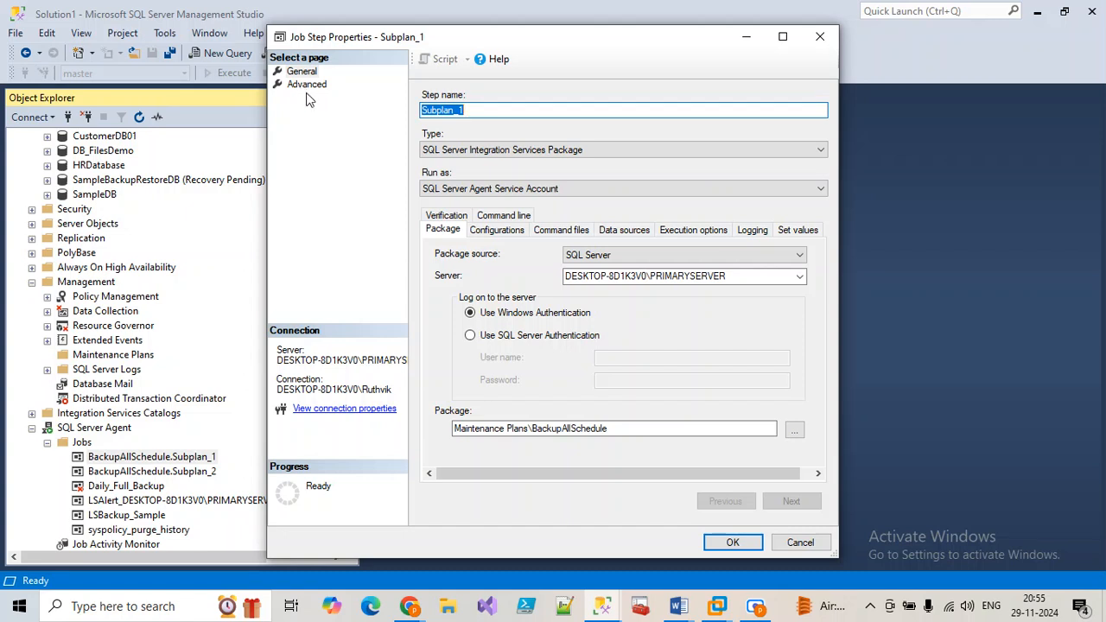
{"action": "left_click", "coordinate": [306, 84]}
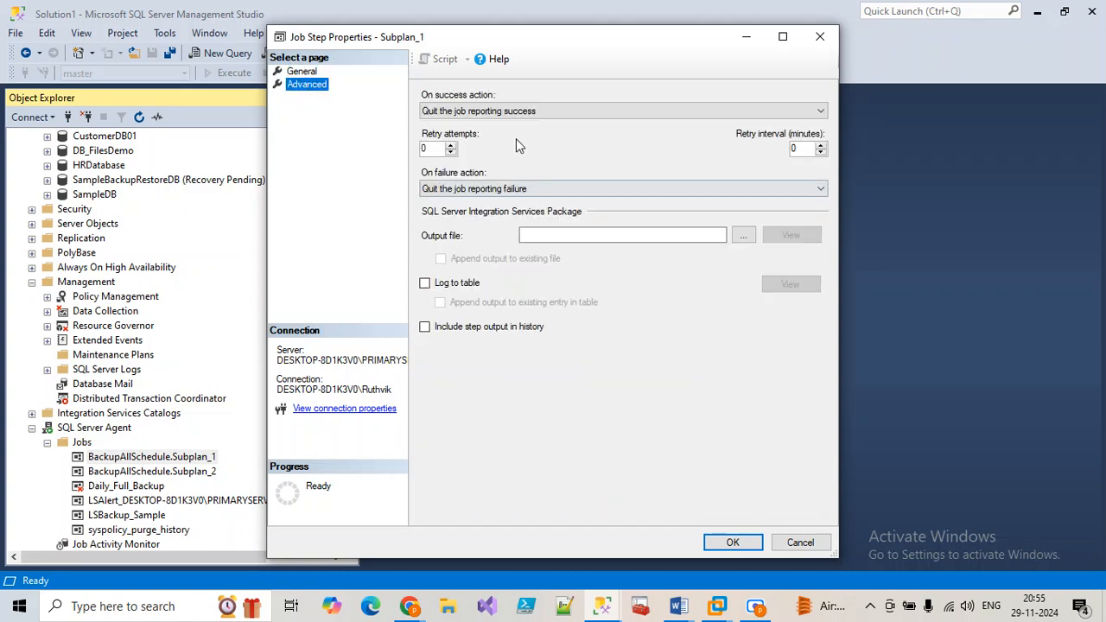
{"action": "left_click", "coordinate": [801, 544]}
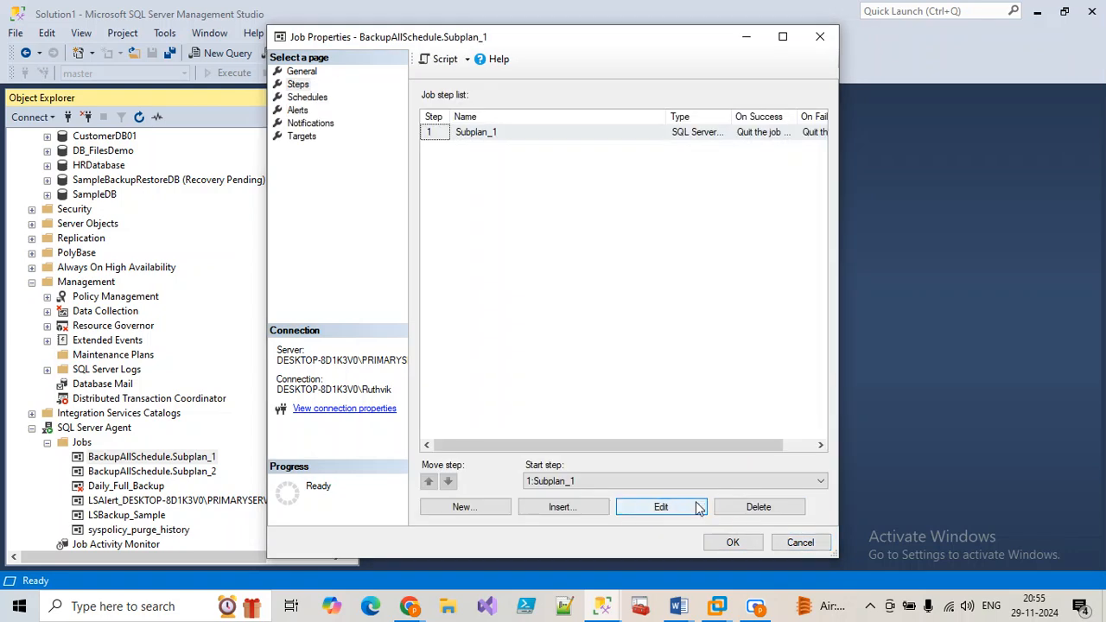
{"action": "left_click", "coordinate": [802, 543]}
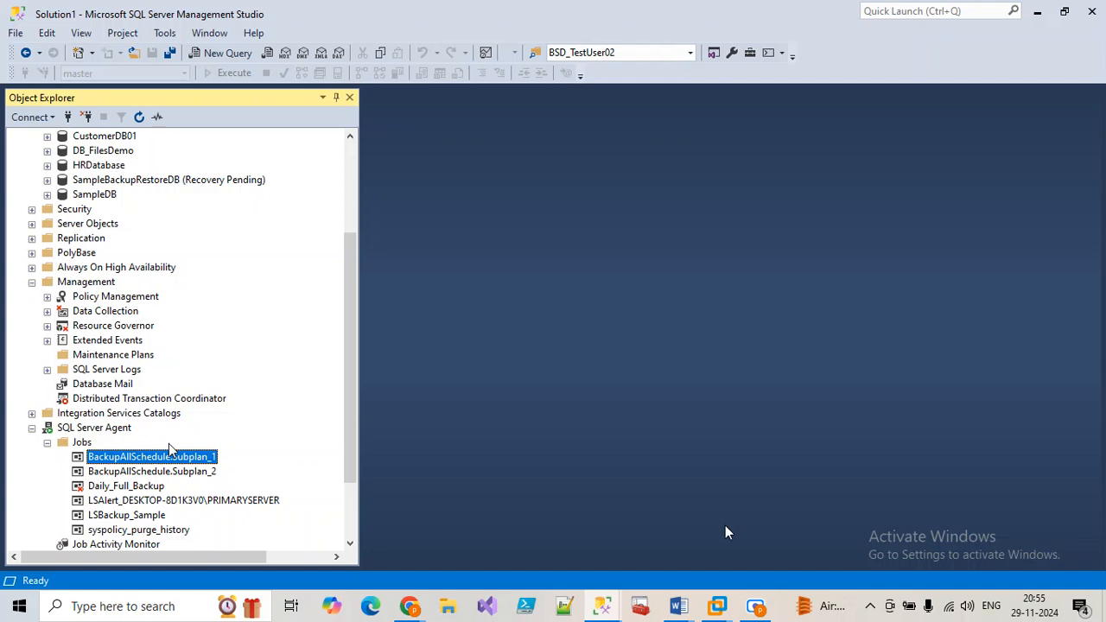
Step: Refresh Maintenance Plans to reveal BackupAllSchedule and check its still-empty run history
{"action": "left_click", "coordinate": [97, 358]}
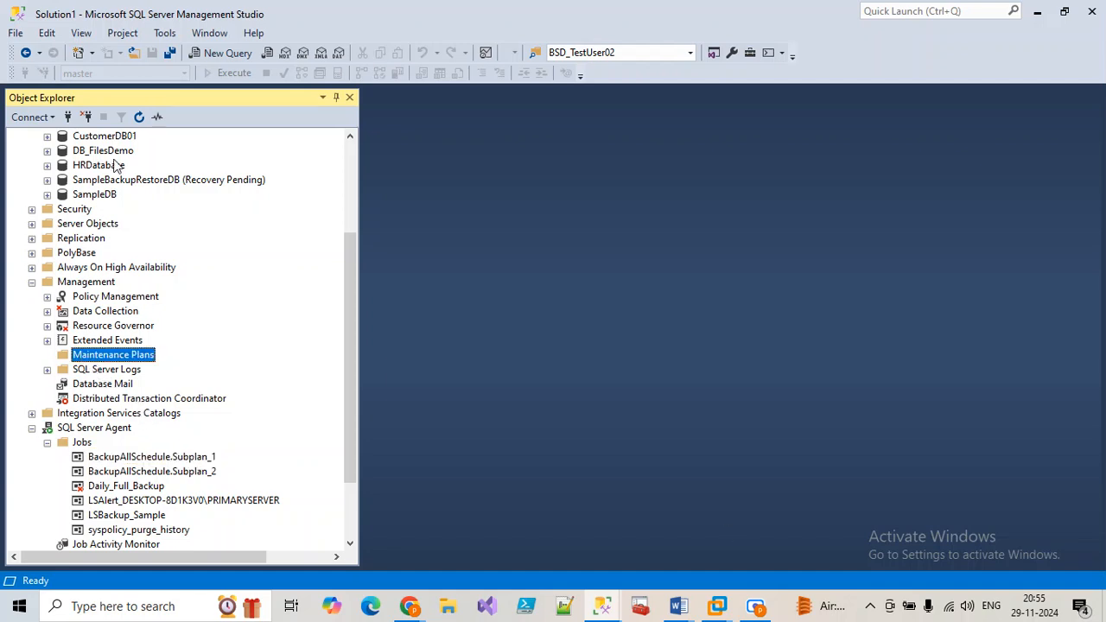
{"action": "left_click", "coordinate": [139, 117]}
{"action": "left_click", "coordinate": [47, 355]}
{"action": "left_click", "coordinate": [121, 371]}
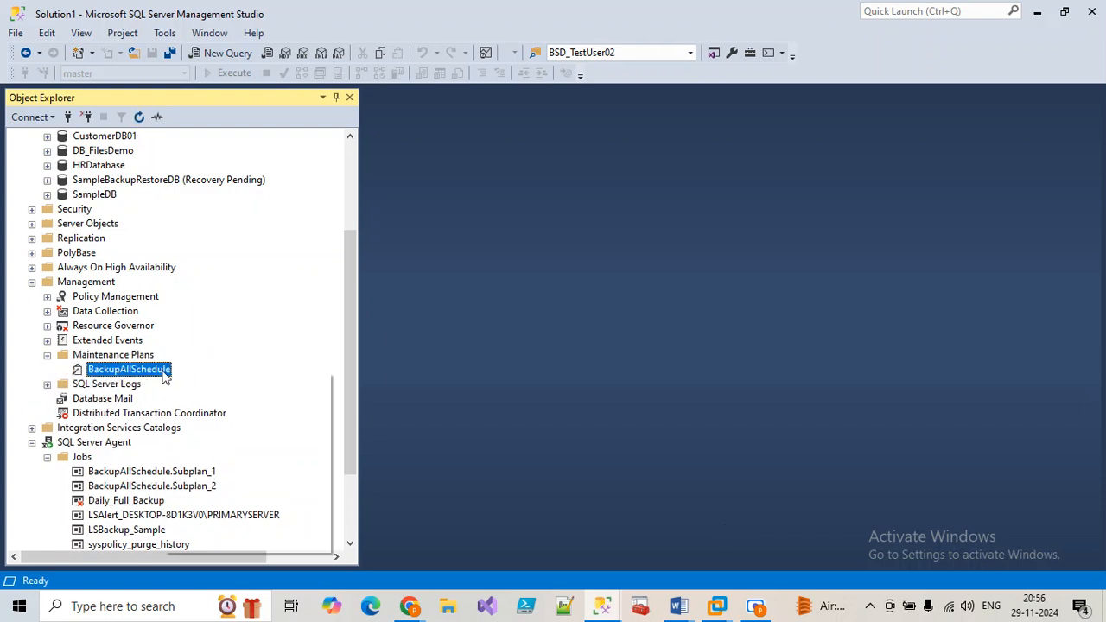
{"action": "right_click", "coordinate": [164, 378]}
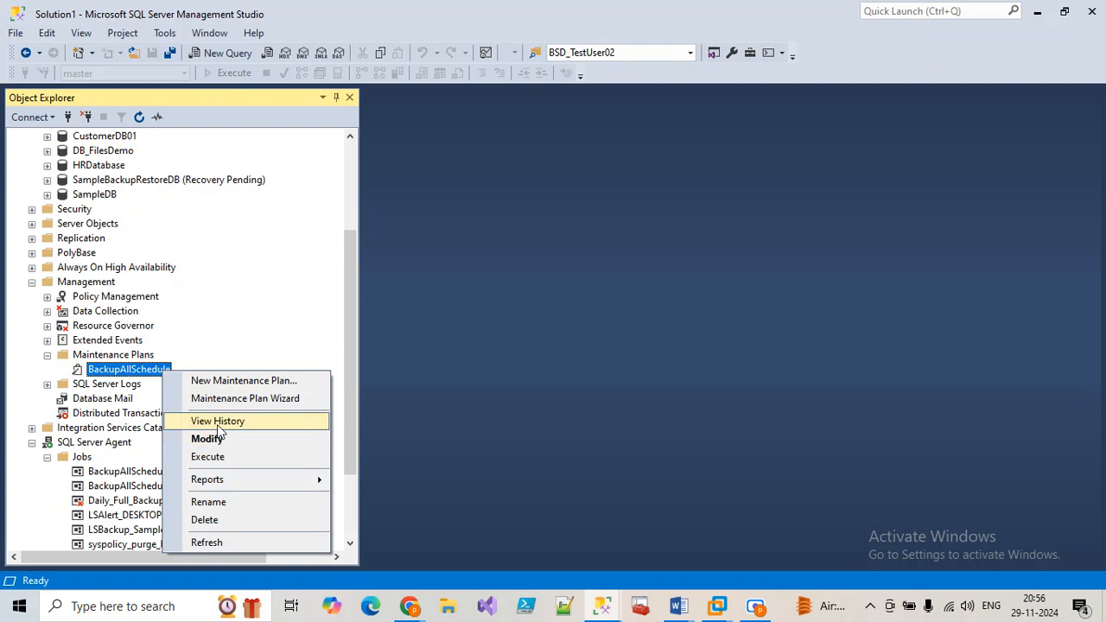
{"action": "left_click", "coordinate": [219, 423]}
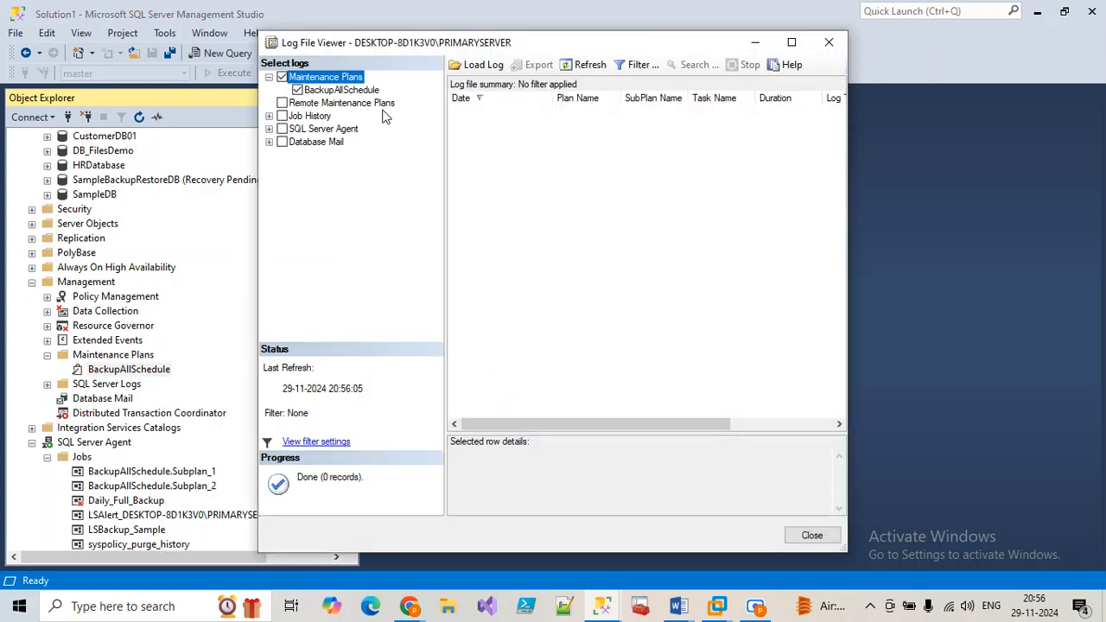
{"action": "left_click", "coordinate": [831, 39]}
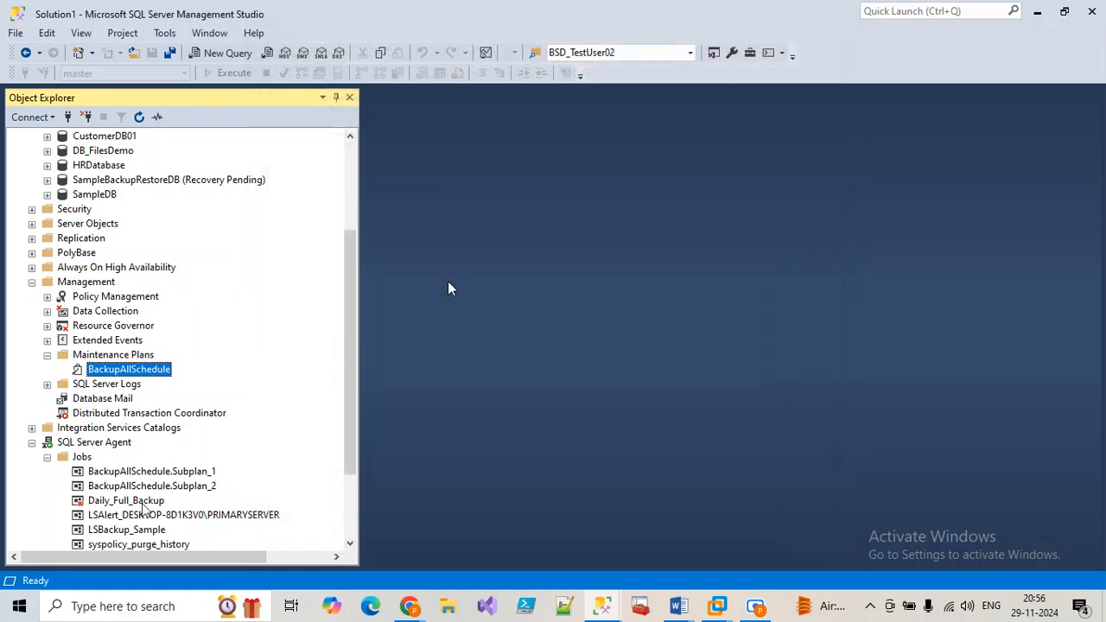
Step: Dismiss the Daily_Full_Backup job's menu and type 'paint' into Windows search
{"action": "right_click", "coordinate": [136, 512]}
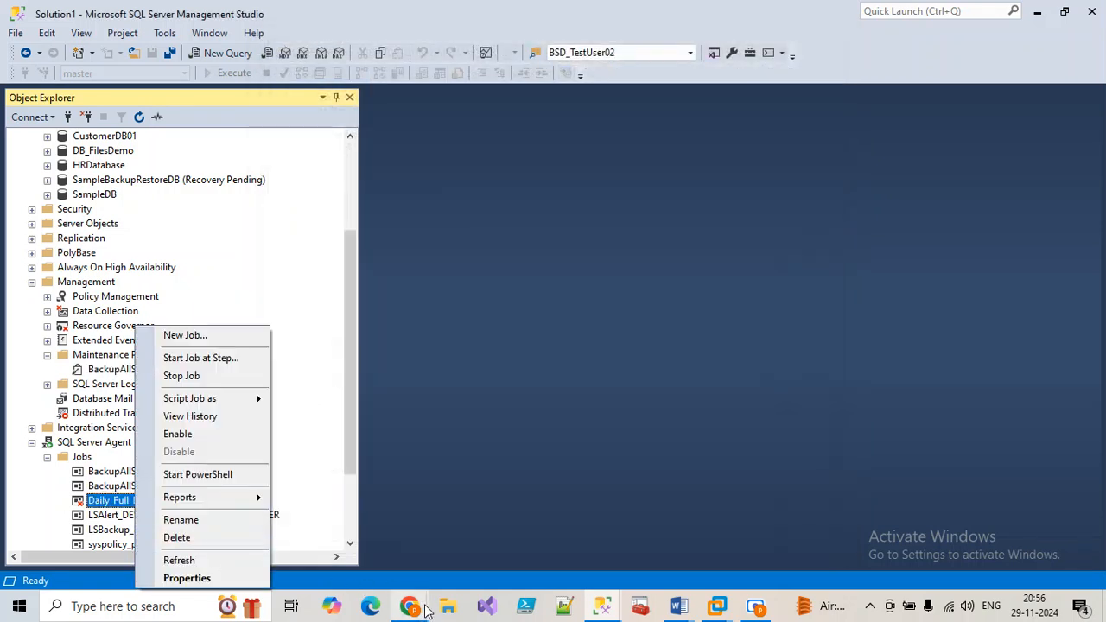
{"action": "left_click", "coordinate": [304, 459]}
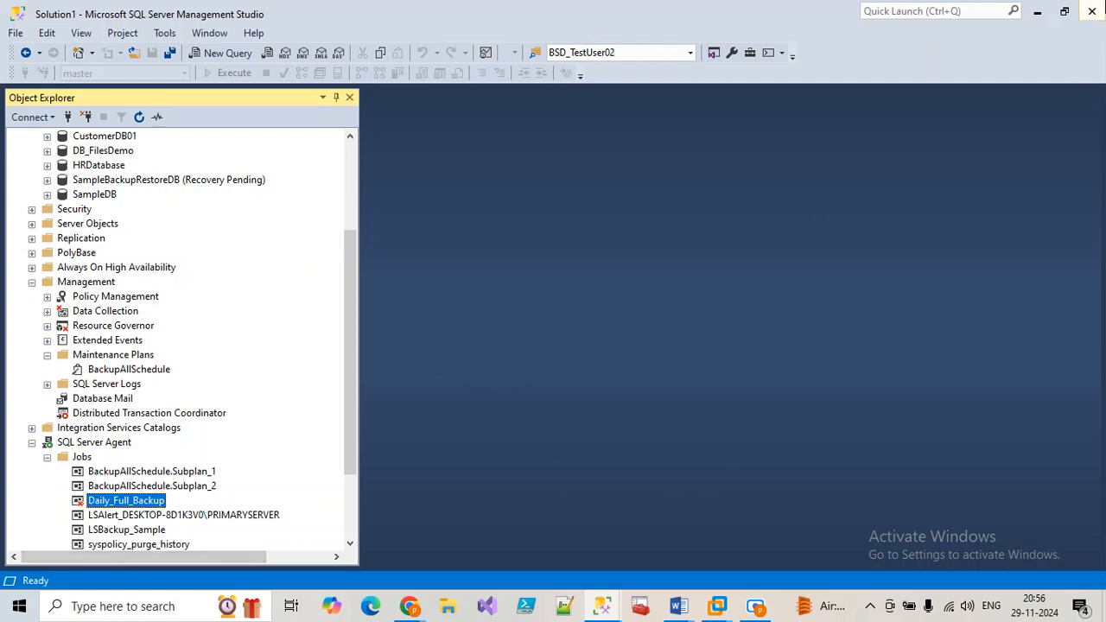
{"action": "left_click", "coordinate": [152, 606]}
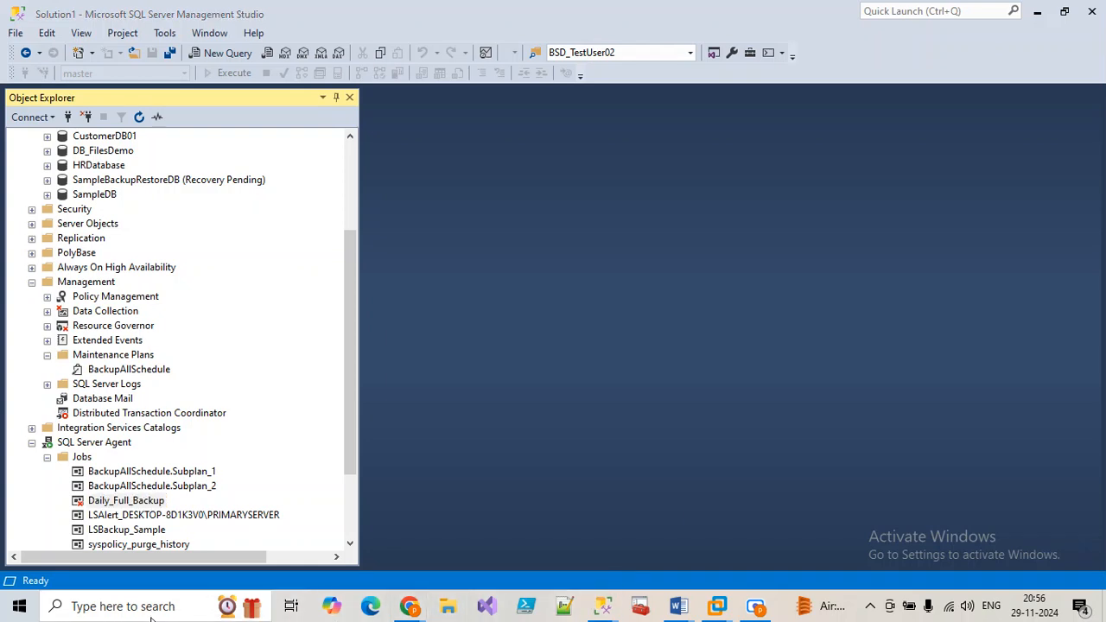
{"action": "type", "text": "pain"}
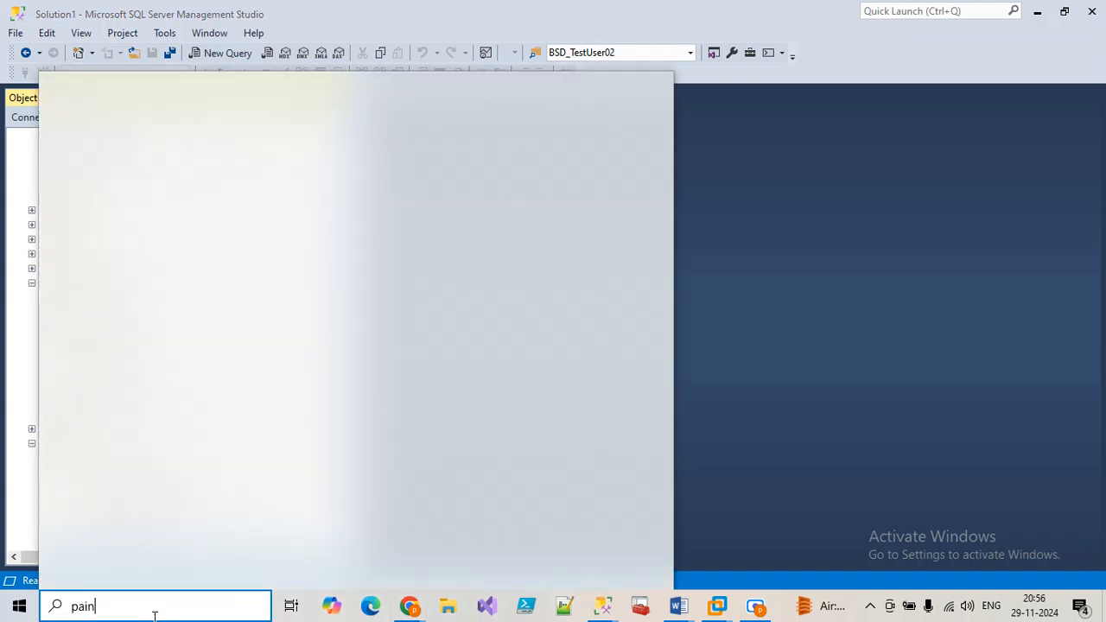
{"action": "type", "text": "t"}
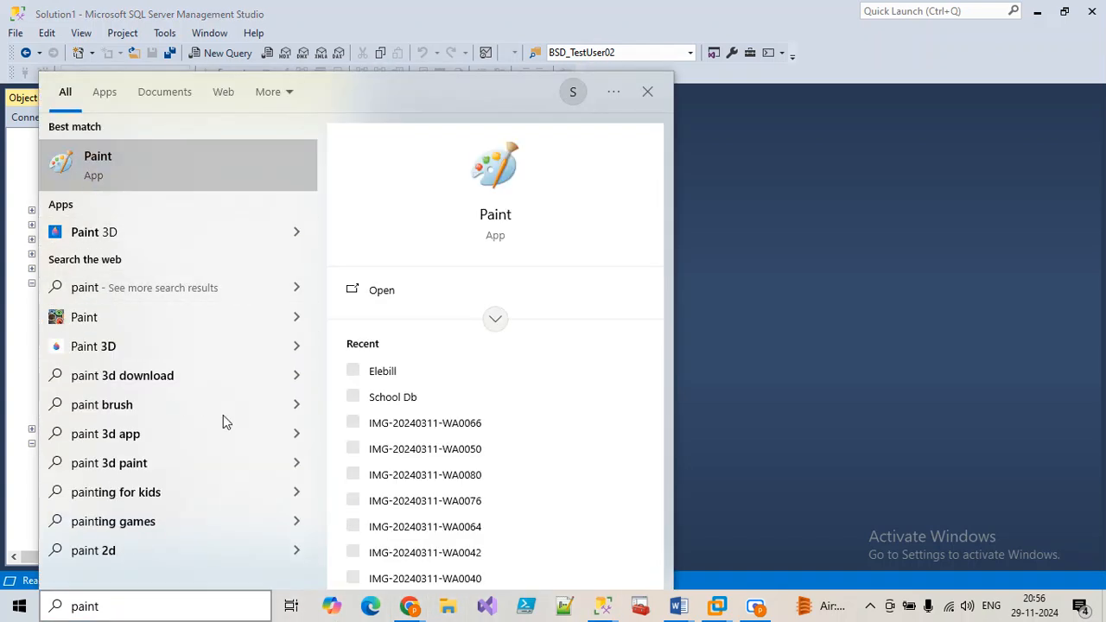
Step: Launch Paint and pencil the notes 'Agent', 'Full backup' and 'script' on the left
{"action": "key", "text": "Return"}
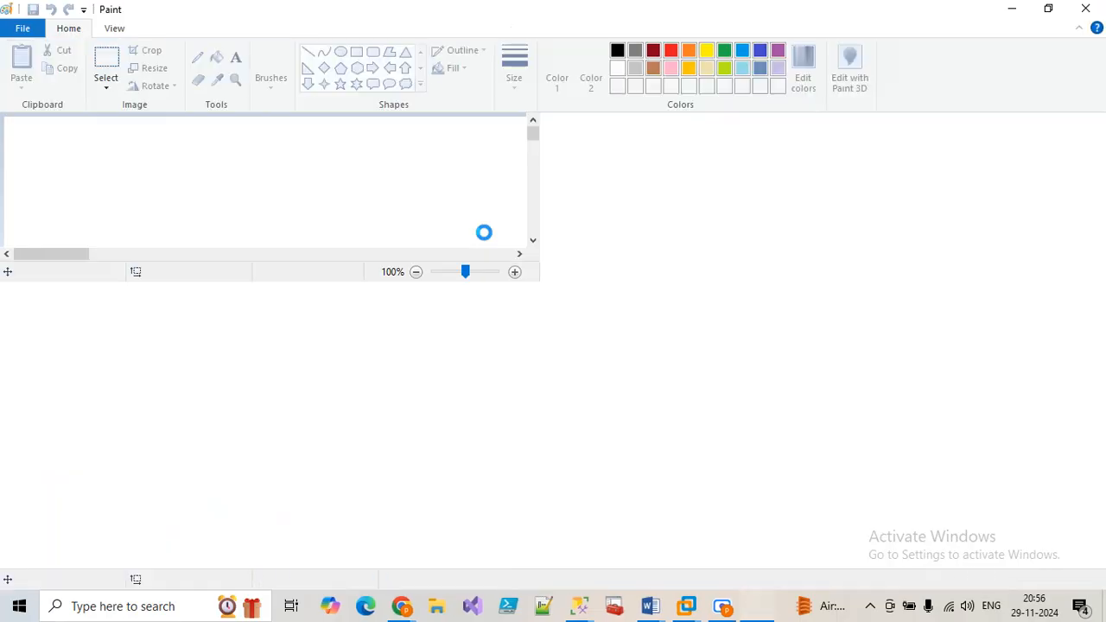
{"action": "left_click", "coordinate": [197, 57]}
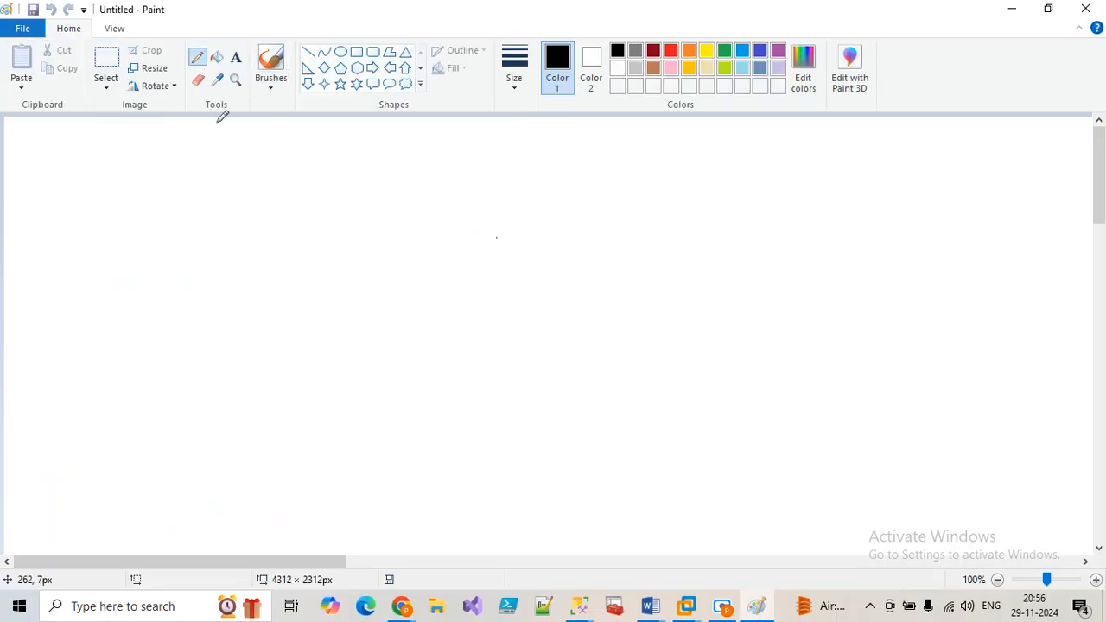
{"action": "mouse_move", "coordinate": [197, 190]}
{"action": "left_mouse_down"}
{"action": "mouse_move", "coordinate": [197, 223]}
{"action": "mouse_move", "coordinate": [240, 207]}
{"action": "mouse_move", "coordinate": [194, 213]}
{"action": "mouse_move", "coordinate": [282, 167]}
{"action": "mouse_move", "coordinate": [316, 167]}
{"action": "left_mouse_up"}
{"action": "mouse_move", "coordinate": [188, 289]}
{"action": "left_mouse_down"}
{"action": "mouse_move", "coordinate": [202, 335]}
{"action": "mouse_move", "coordinate": [230, 280]}
{"action": "mouse_move", "coordinate": [269, 255]}
{"action": "mouse_move", "coordinate": [290, 270]}
{"action": "left_mouse_up"}
{"action": "mouse_move", "coordinate": [218, 355]}
{"action": "left_mouse_down"}
{"action": "mouse_move", "coordinate": [227, 393]}
{"action": "mouse_move", "coordinate": [305, 329]}
{"action": "left_mouse_up"}
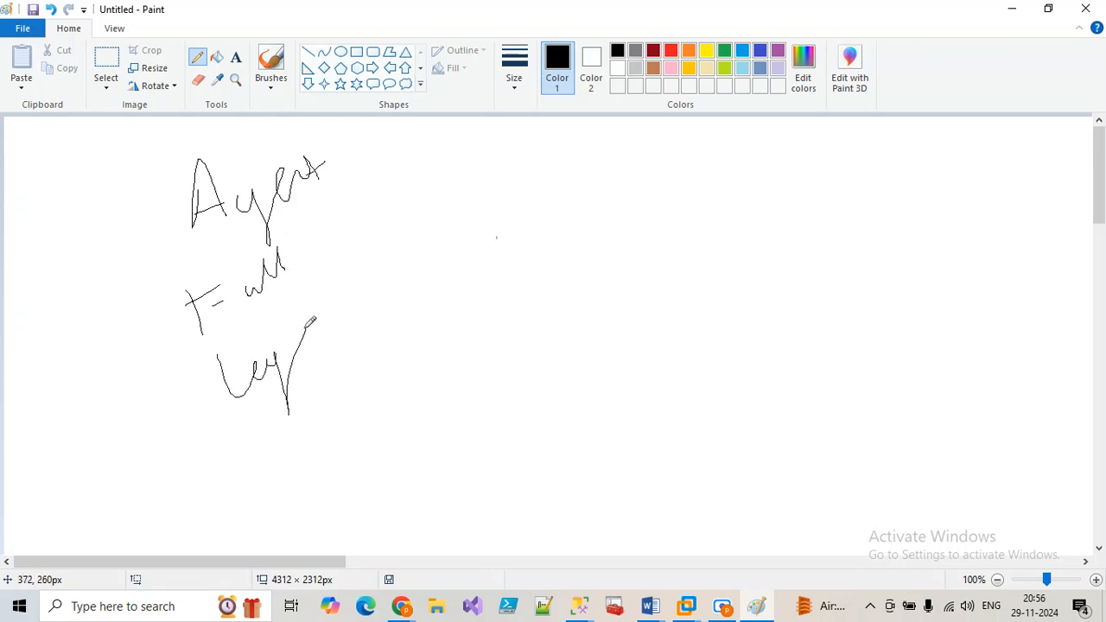
{"action": "mouse_move", "coordinate": [296, 226]}
{"action": "left_mouse_down"}
{"action": "mouse_move", "coordinate": [360, 294]}
{"action": "mouse_move", "coordinate": [357, 377]}
{"action": "left_mouse_up"}
{"action": "mouse_move", "coordinate": [378, 241]}
{"action": "left_mouse_down"}
{"action": "mouse_move", "coordinate": [393, 285]}
{"action": "mouse_move", "coordinate": [441, 244]}
{"action": "mouse_move", "coordinate": [477, 232]}
{"action": "mouse_move", "coordinate": [491, 205]}
{"action": "mouse_move", "coordinate": [515, 207]}
{"action": "left_mouse_up"}
{"action": "left_click_drag", "start_coordinate": [501, 168], "coordinate": [518, 203]}
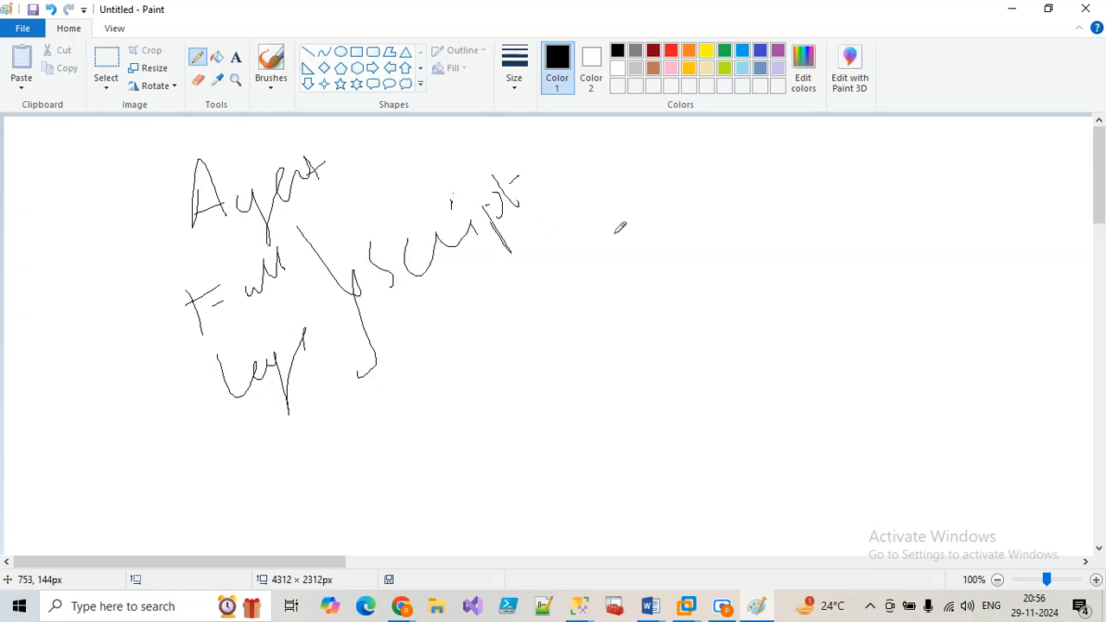
Step: Handwrite 'Next', a dividing line, 'Schedule' and a date/time note on the right
{"action": "mouse_move", "coordinate": [605, 145]}
{"action": "left_mouse_down"}
{"action": "mouse_move", "coordinate": [685, 163]}
{"action": "mouse_move", "coordinate": [698, 135]}
{"action": "left_mouse_up"}
{"action": "left_click_drag", "start_coordinate": [703, 125], "coordinate": [724, 138]}
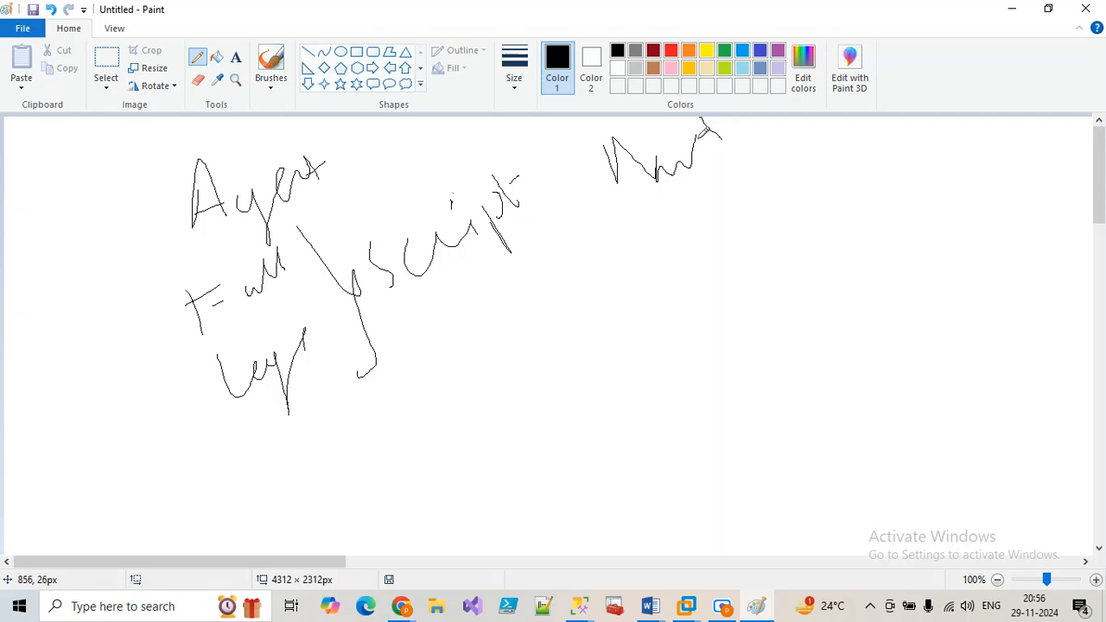
{"action": "left_click_drag", "start_coordinate": [581, 246], "coordinate": [833, 116]}
{"action": "left_click_drag", "start_coordinate": [651, 253], "coordinate": [654, 302]}
{"action": "left_click_drag", "start_coordinate": [709, 270], "coordinate": [697, 283]}
{"action": "mouse_move", "coordinate": [749, 201]}
{"action": "left_mouse_down"}
{"action": "mouse_move", "coordinate": [800, 226]}
{"action": "mouse_move", "coordinate": [816, 172]}
{"action": "mouse_move", "coordinate": [844, 145]}
{"action": "mouse_move", "coordinate": [864, 180]}
{"action": "left_mouse_up"}
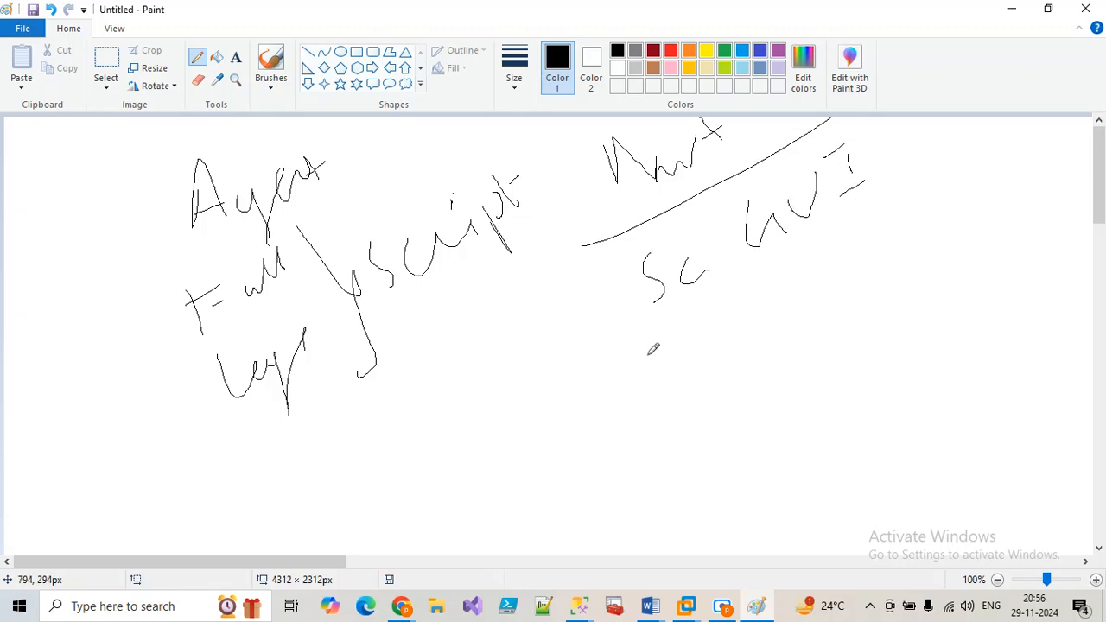
{"action": "mouse_move", "coordinate": [686, 315]}
{"action": "left_mouse_down"}
{"action": "mouse_move", "coordinate": [687, 345]}
{"action": "mouse_move", "coordinate": [700, 344]}
{"action": "mouse_move", "coordinate": [843, 251]}
{"action": "left_mouse_up"}
{"action": "left_click", "coordinate": [777, 275]}
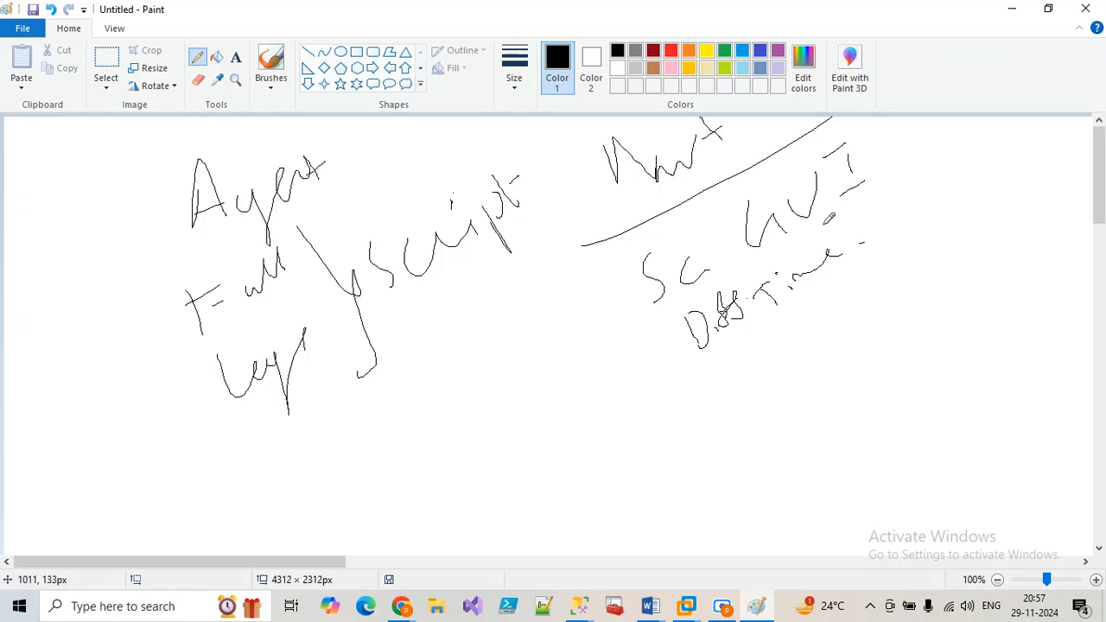
Step: Close the finished Maintenance Plan Wizard and refresh the SQL Server Agent Jobs folder
{"action": "left_click", "coordinate": [579, 605]}
{"action": "left_click", "coordinate": [674, 527]}
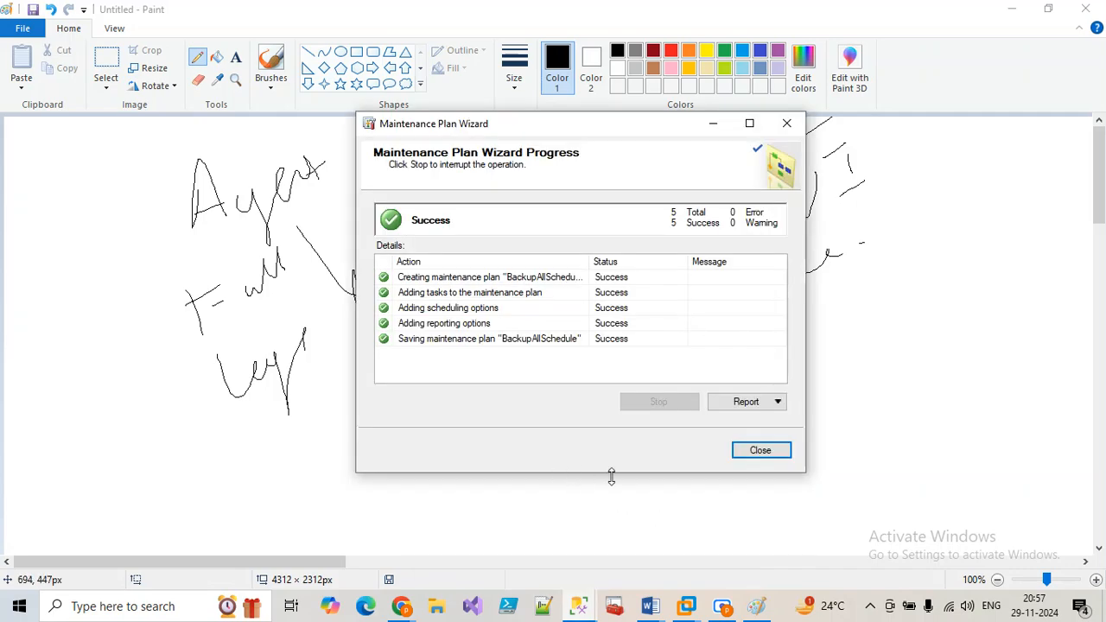
{"action": "left_click", "coordinate": [780, 456]}
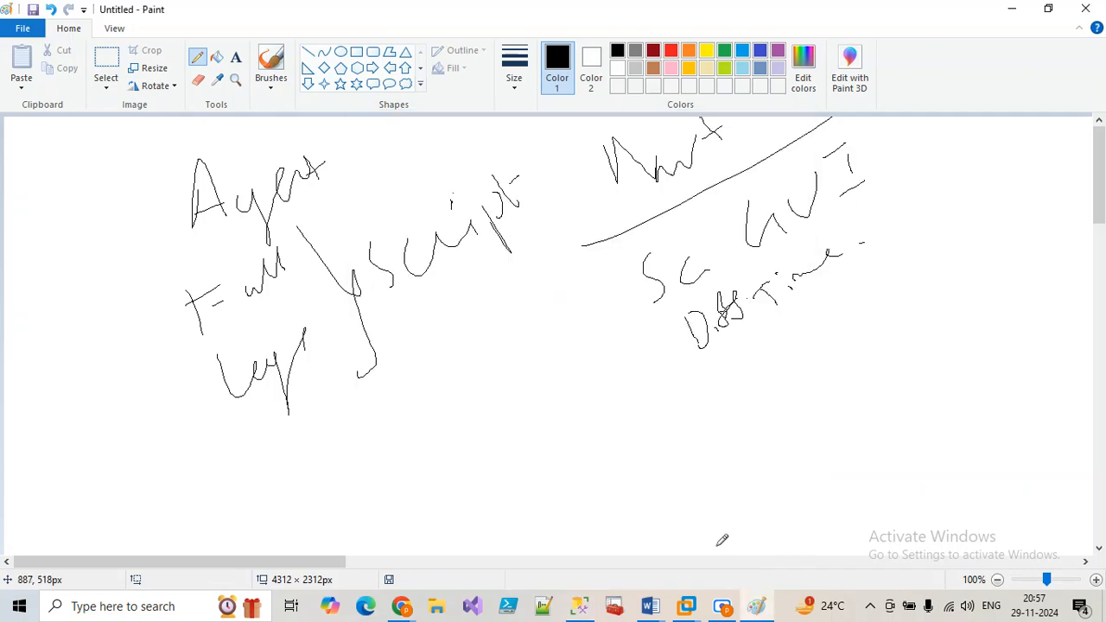
{"action": "left_click", "coordinate": [579, 605]}
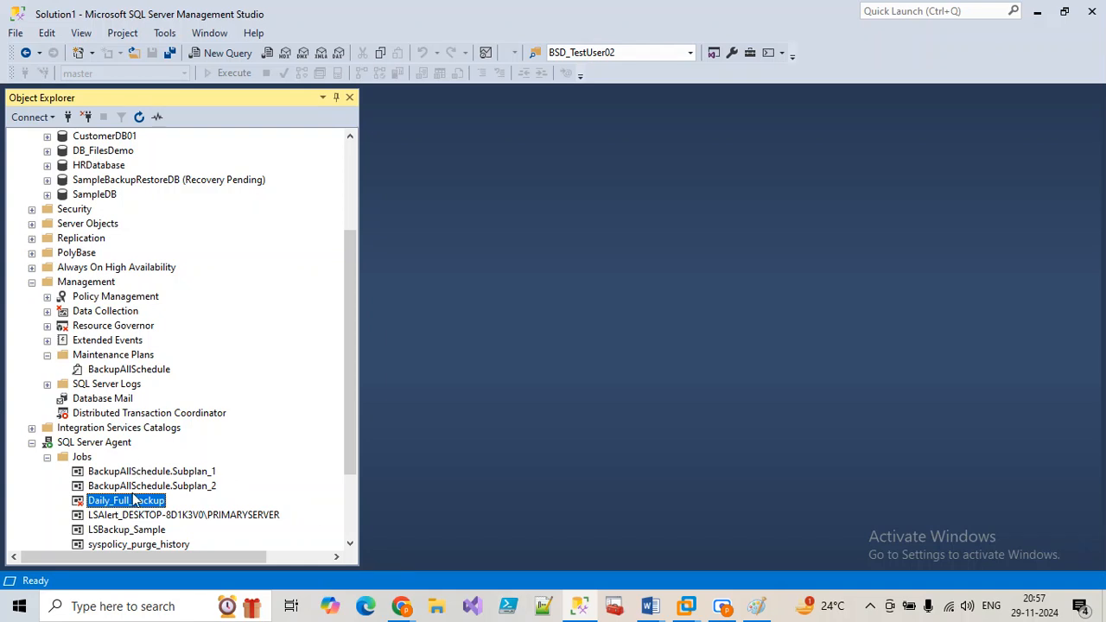
{"action": "left_click", "coordinate": [84, 457]}
{"action": "left_click", "coordinate": [138, 117]}
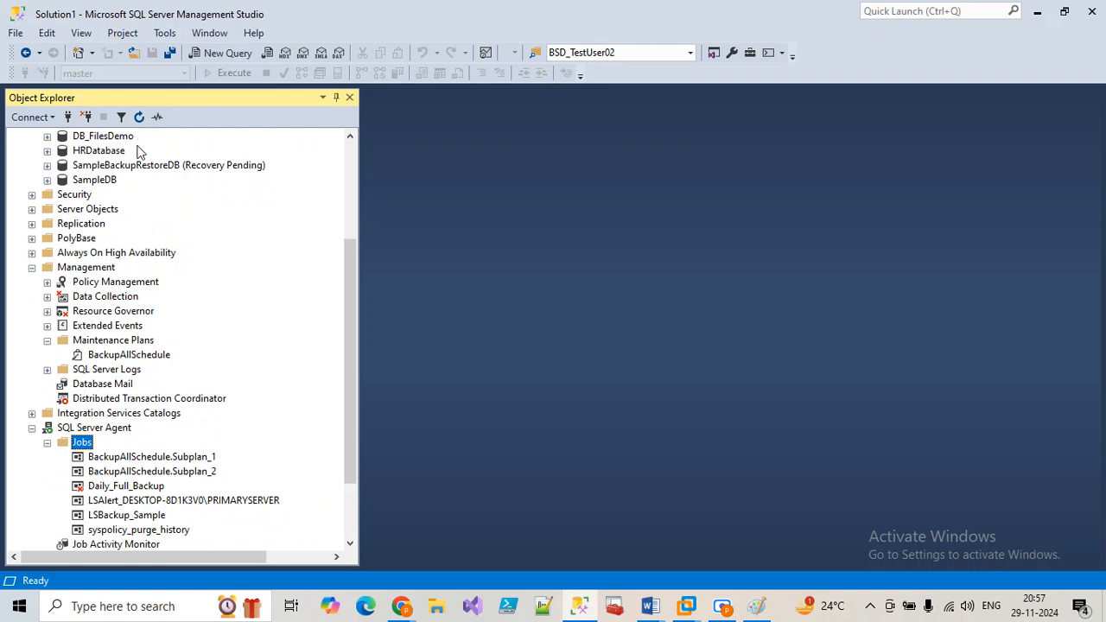
Step: Start a new Agent job and add a T-SQL step named 'Fullbackup'
{"action": "right_click", "coordinate": [84, 448]}
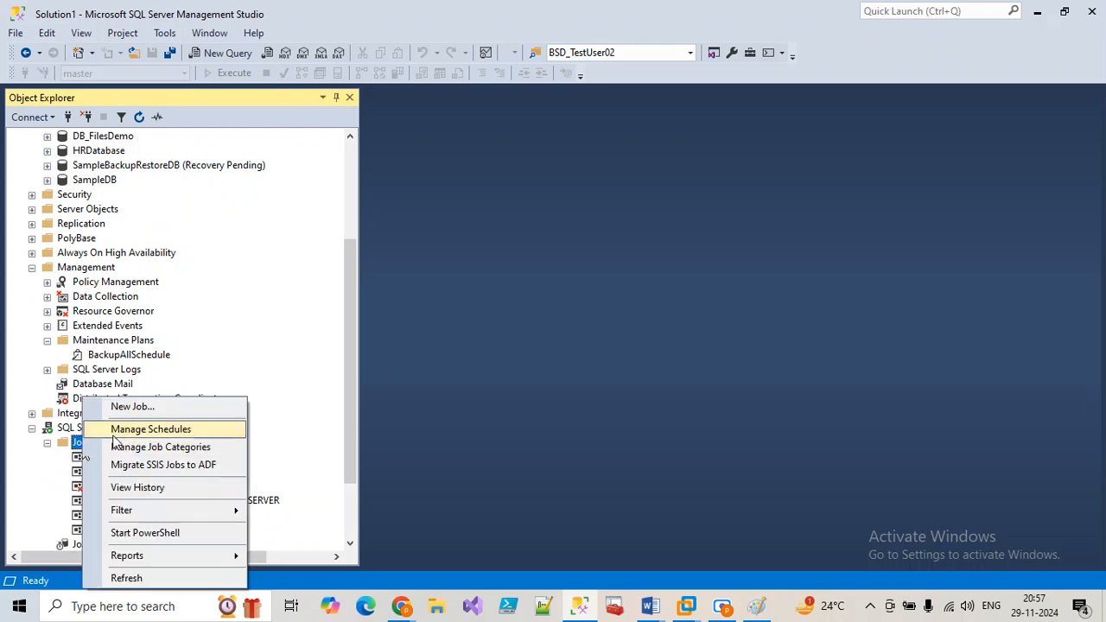
{"action": "left_click", "coordinate": [125, 406]}
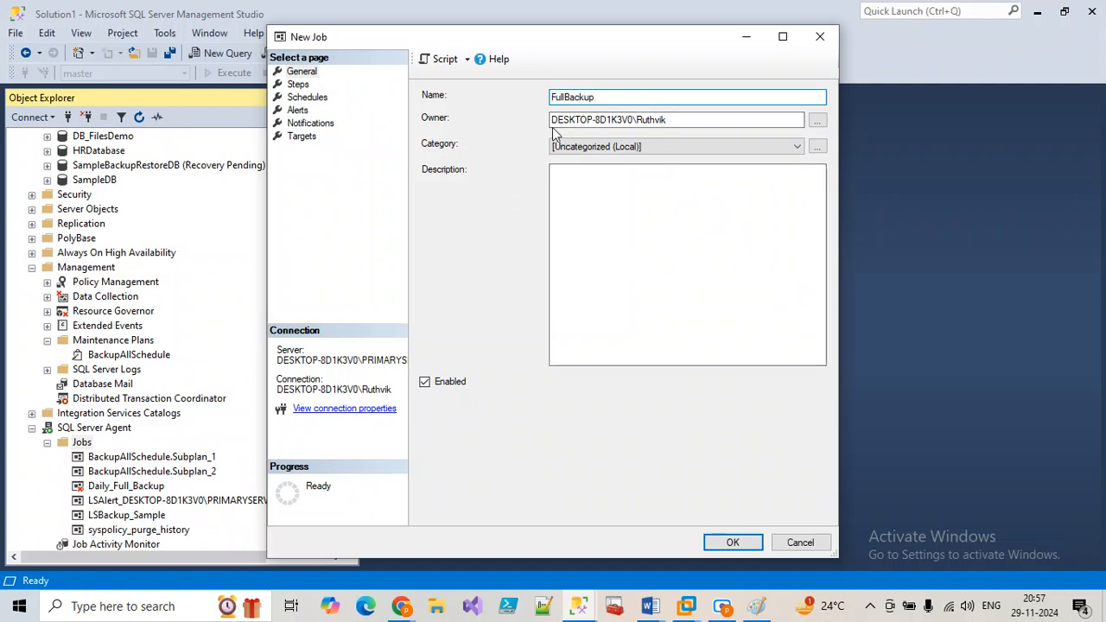
{"action": "left_click", "coordinate": [299, 83]}
{"action": "left_click", "coordinate": [474, 508]}
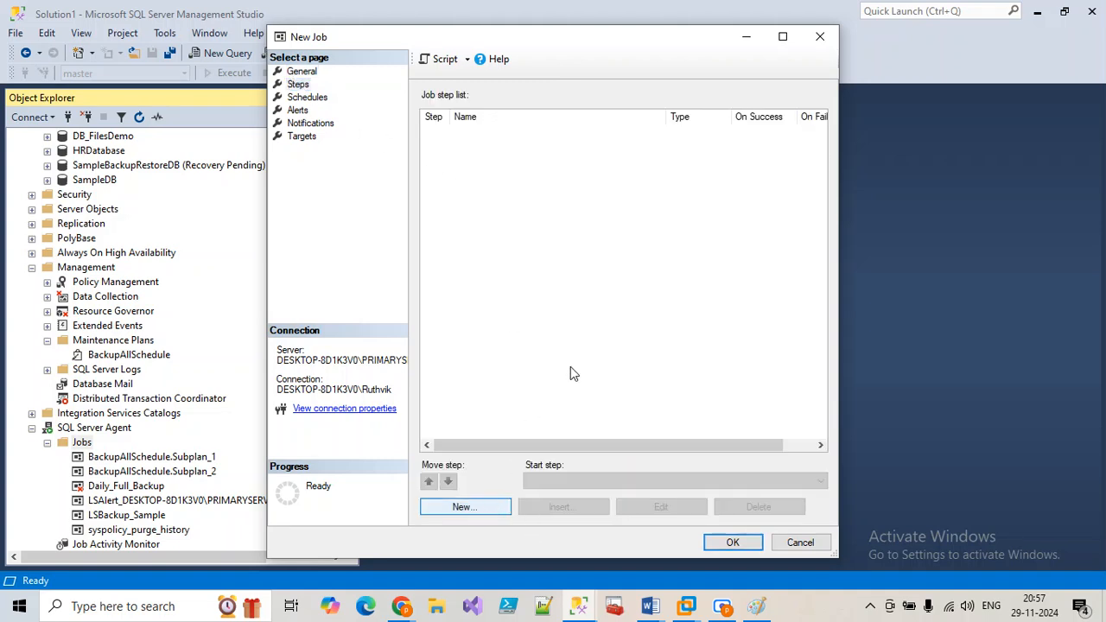
{"action": "left_click", "coordinate": [501, 509]}
{"action": "left_click", "coordinate": [573, 316]}
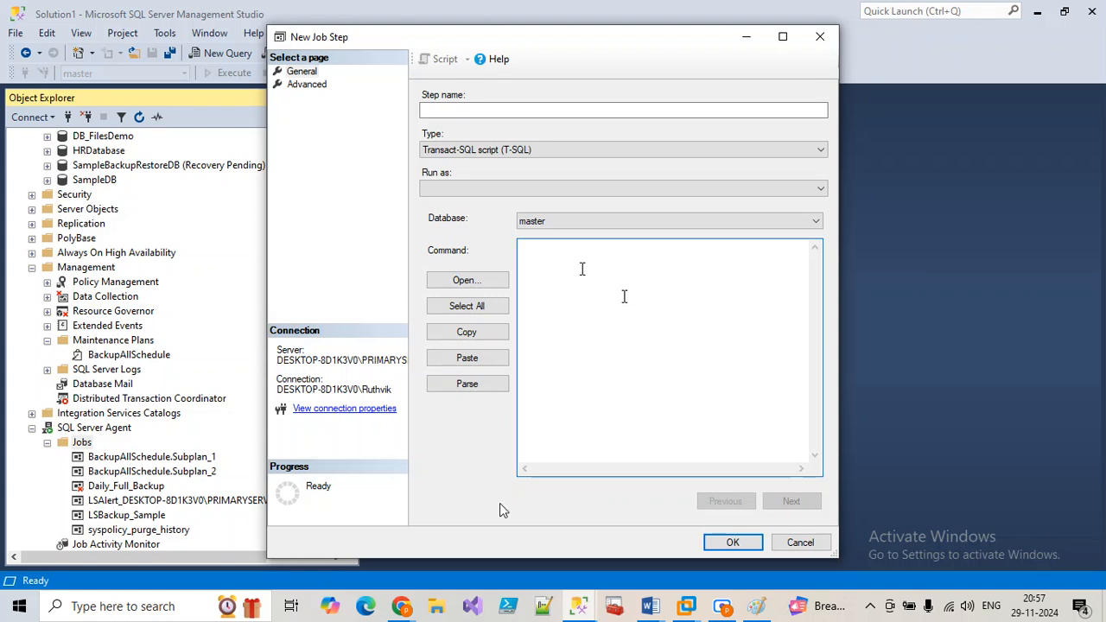
{"action": "left_click", "coordinate": [477, 110]}
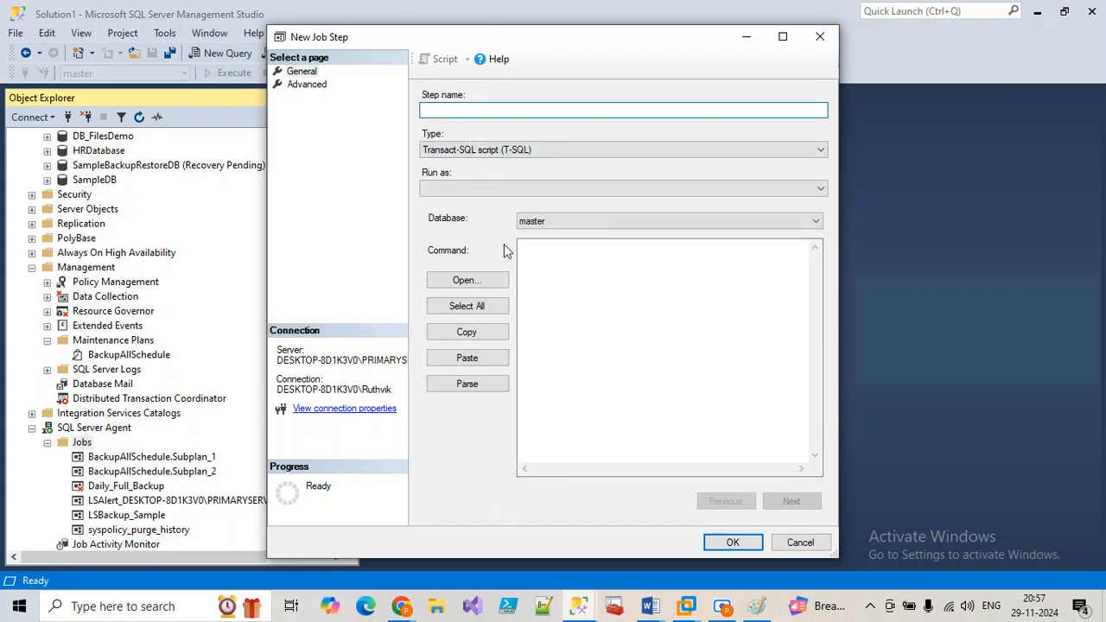
{"action": "type", "text": "Fullbac"}
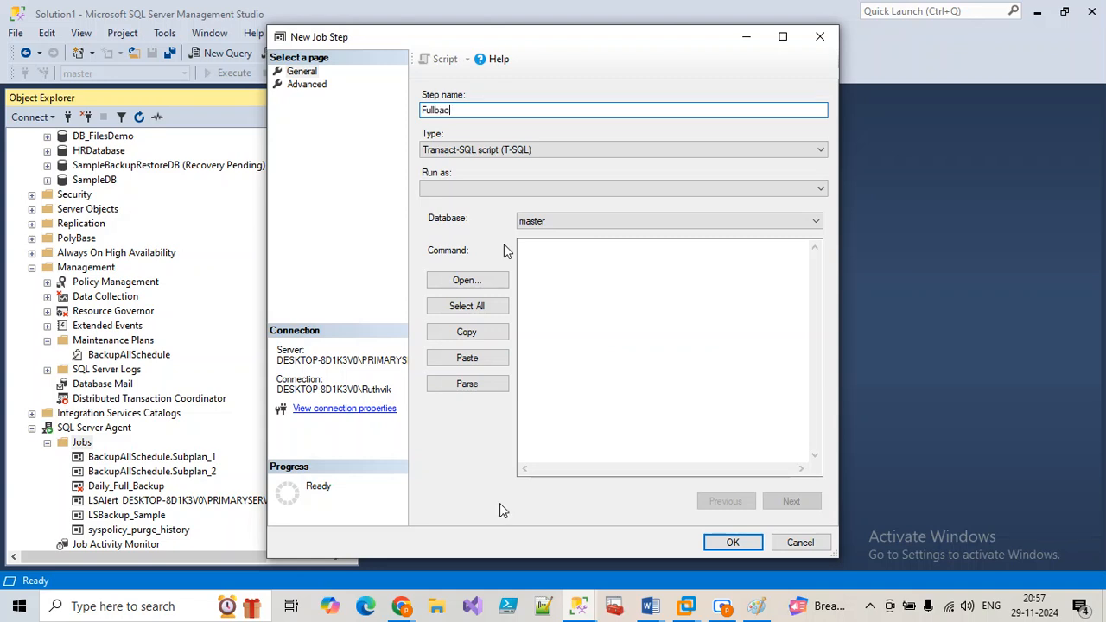
{"action": "type", "text": "kup"}
{"action": "left_click", "coordinate": [608, 285]}
{"action": "type", "text": "na"}
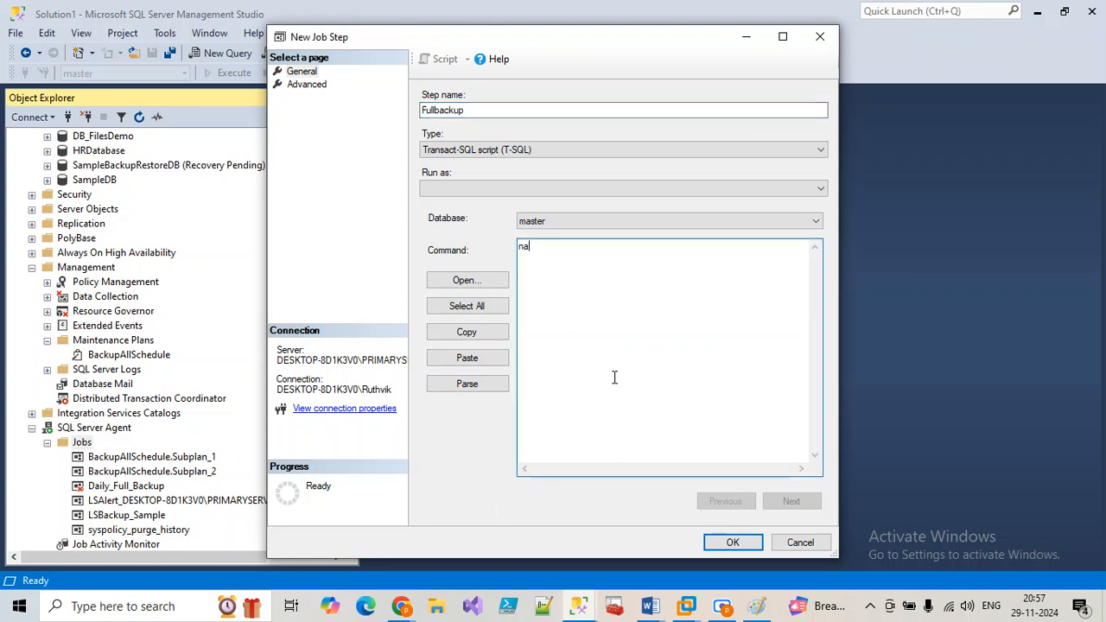
{"action": "left_click", "coordinate": [724, 541]}
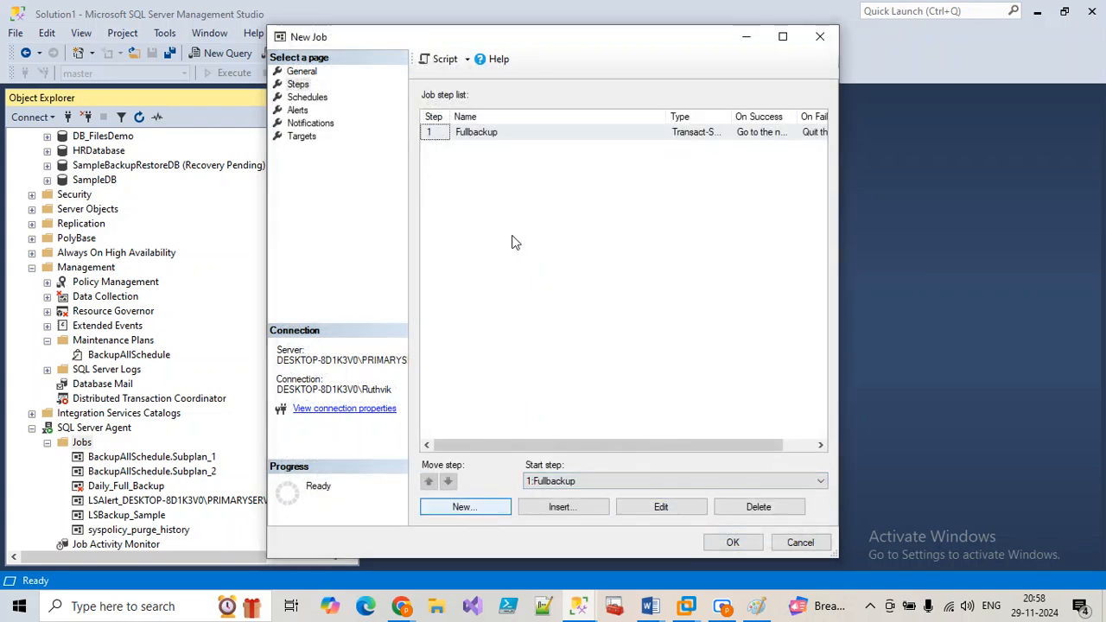
Step: Add a second step named 'log' and check both steps in the list
{"action": "left_click", "coordinate": [490, 507]}
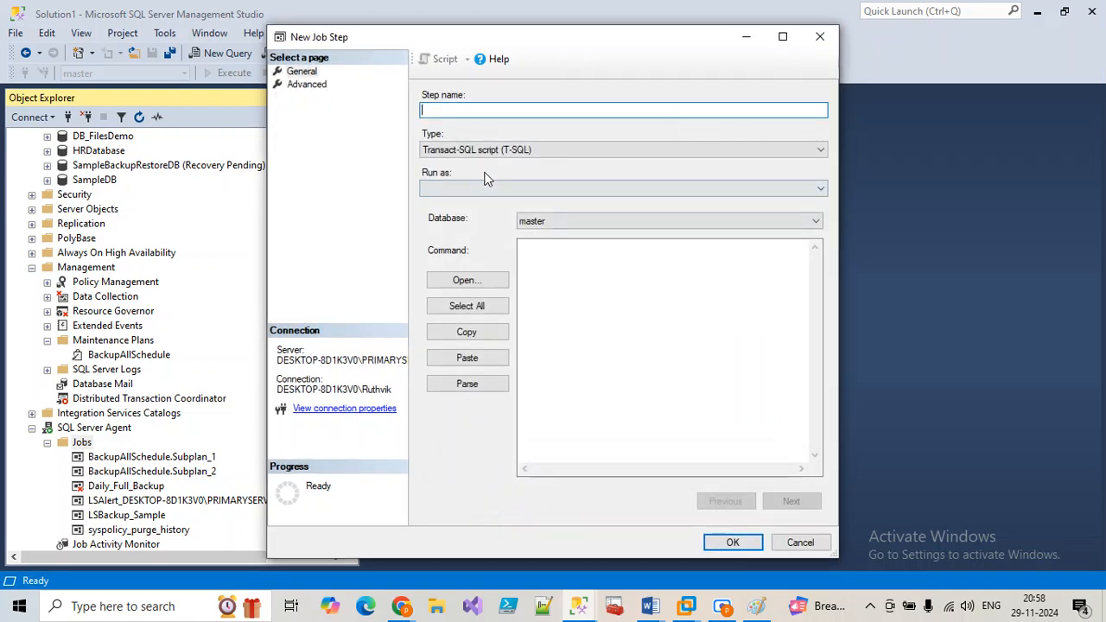
{"action": "type", "text": "log"}
{"action": "left_click", "coordinate": [557, 337]}
{"action": "type", "text": "na"}
{"action": "left_click", "coordinate": [733, 542]}
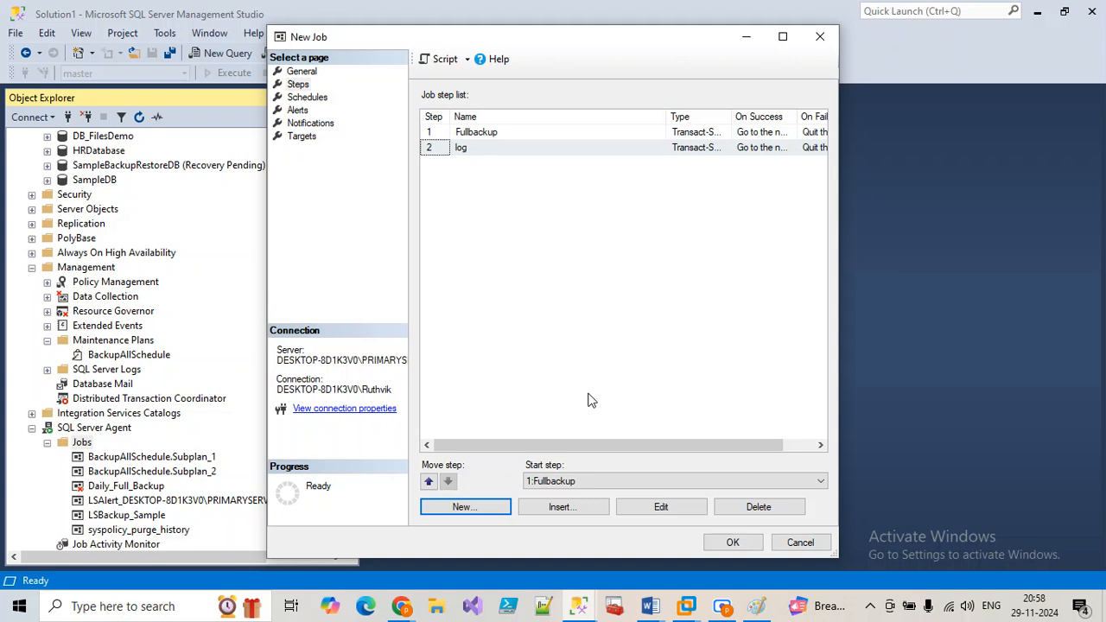
{"action": "left_click", "coordinate": [478, 134]}
{"action": "left_click", "coordinate": [480, 149]}
{"action": "left_click", "coordinate": [480, 137]}
{"action": "left_click", "coordinate": [477, 149]}
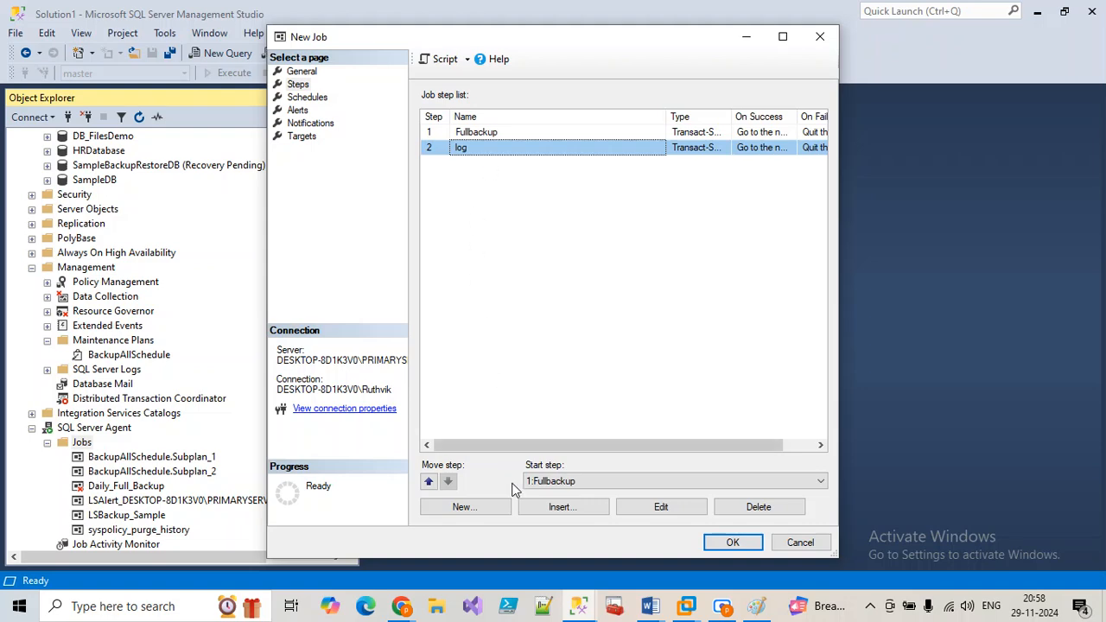
{"action": "left_click", "coordinate": [307, 97]}
Step: Try a daily schedule named 'sch' for the job, then discard it
{"action": "left_click", "coordinate": [467, 507]}
{"action": "left_click", "coordinate": [439, 216]}
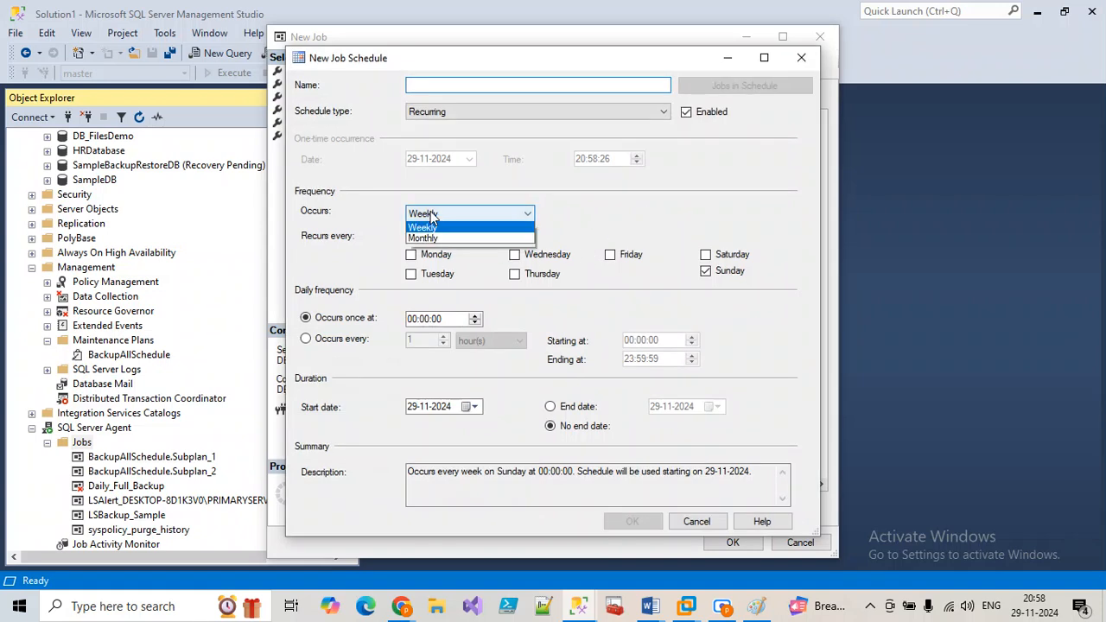
{"action": "left_click", "coordinate": [427, 87]}
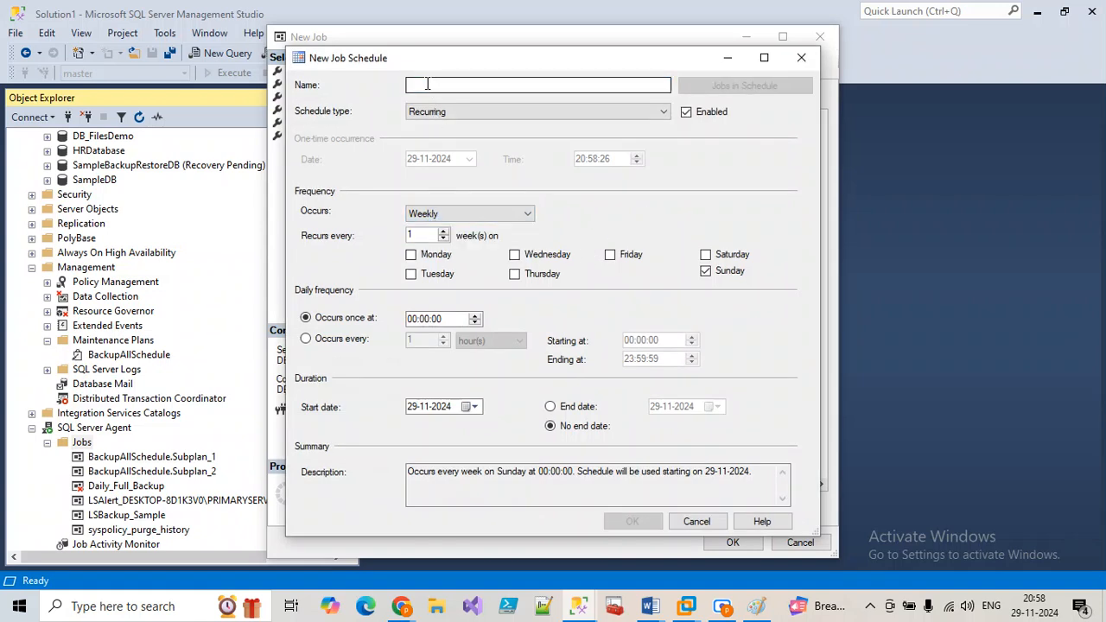
{"action": "type", "text": "sch"}
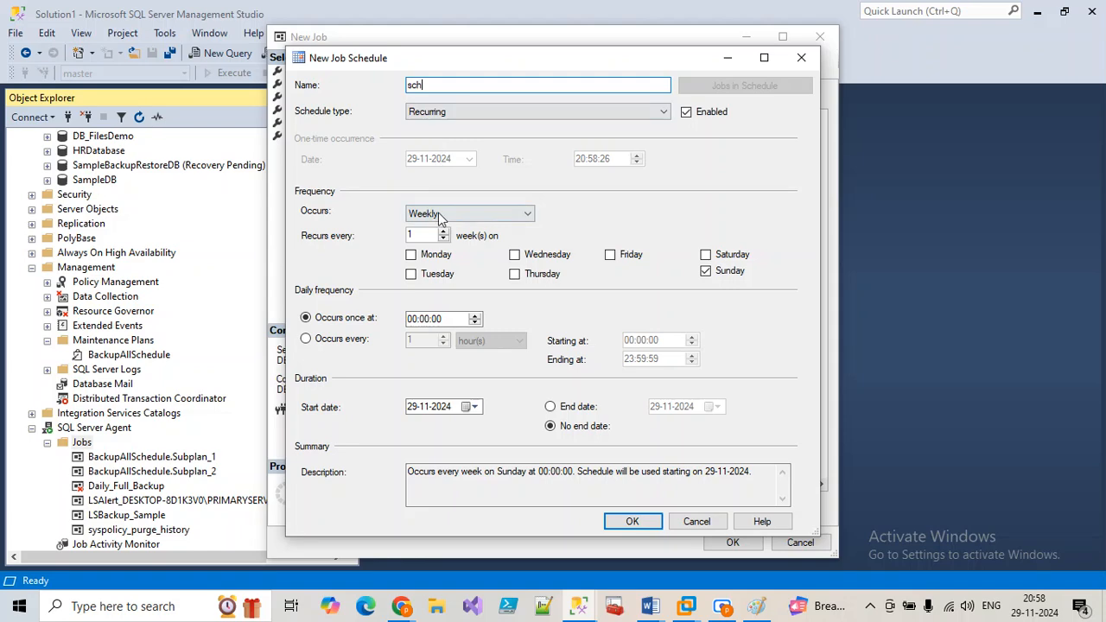
{"action": "left_click", "coordinate": [442, 215]}
{"action": "left_click", "coordinate": [427, 227]}
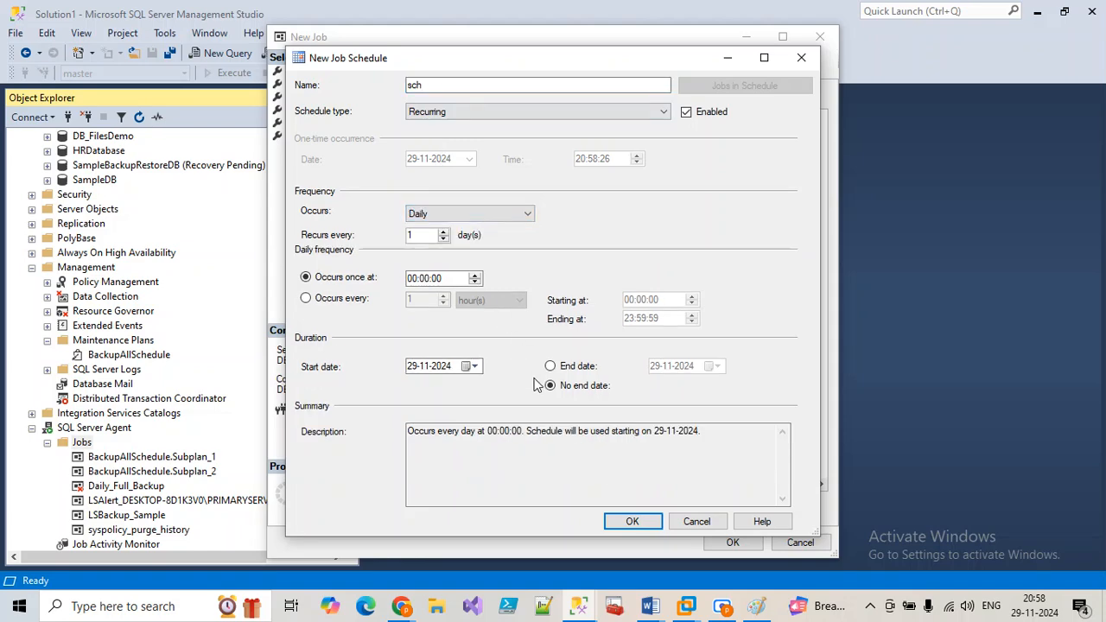
{"action": "left_click", "coordinate": [698, 524]}
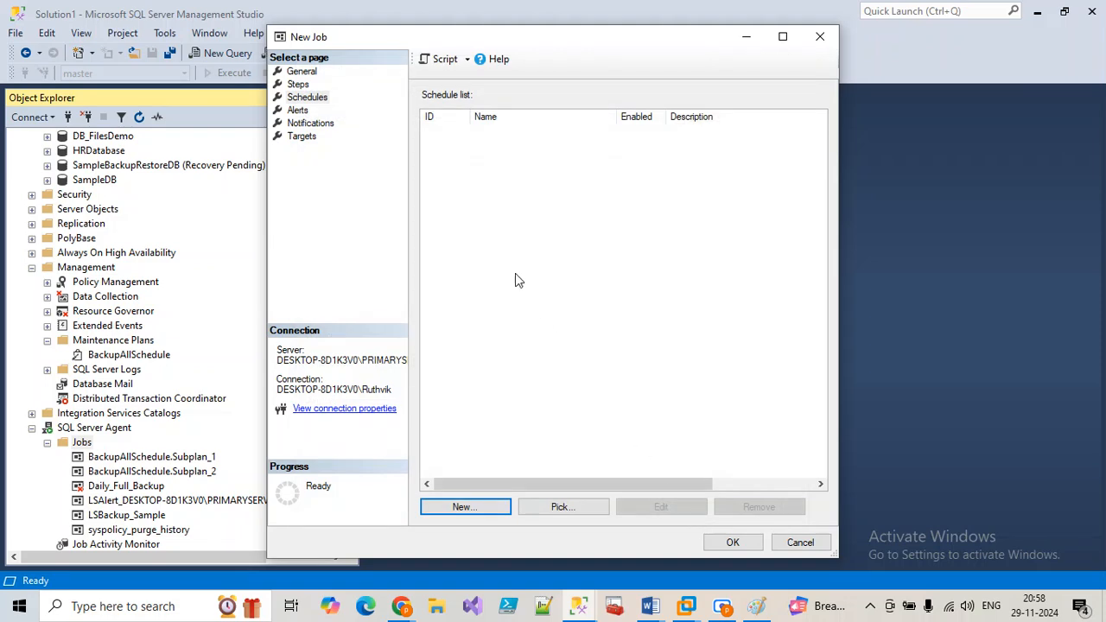
Step: Delete the log step, cancel the new job, and select both BackupAllSchedule subplan jobs
{"action": "left_click", "coordinate": [298, 84]}
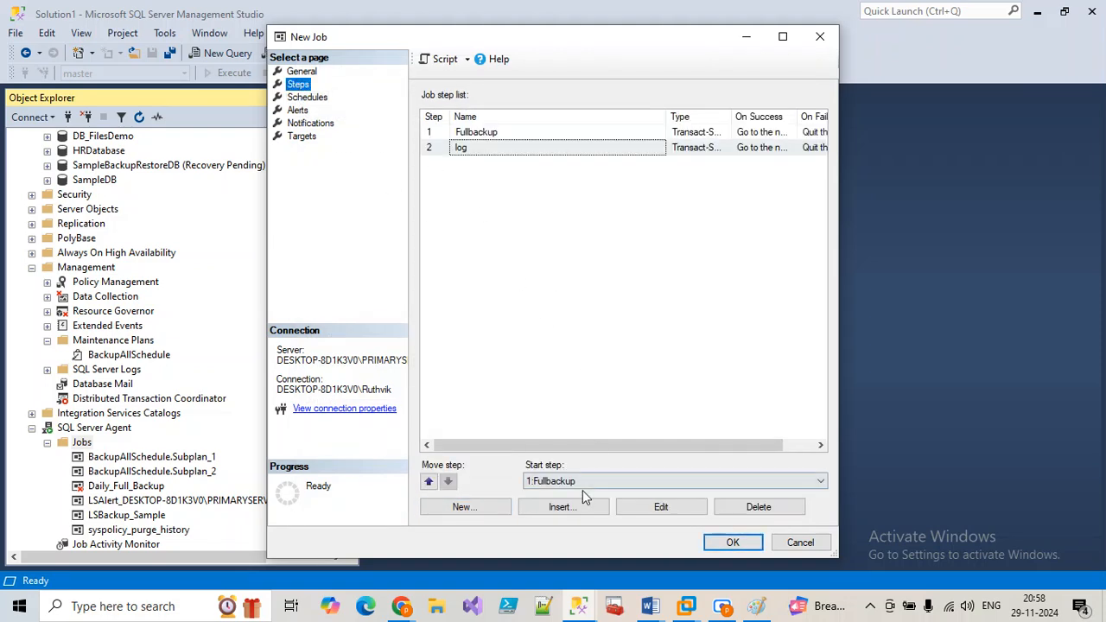
{"action": "left_click", "coordinate": [757, 509]}
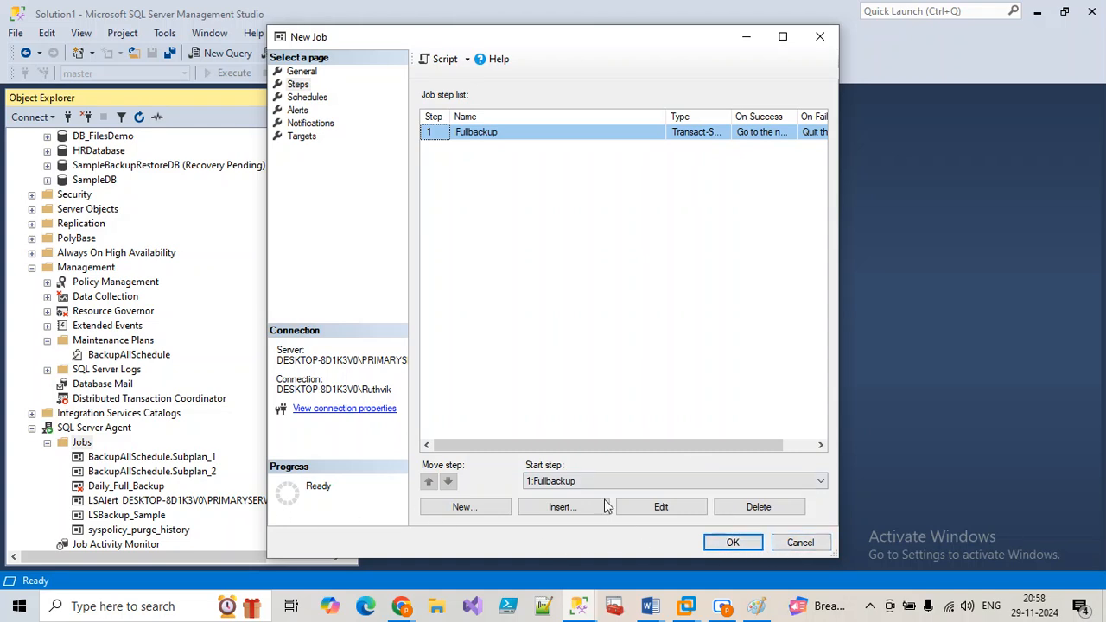
{"action": "left_click", "coordinate": [797, 543]}
{"action": "left_click", "coordinate": [214, 458]}
{"action": "left_click", "coordinate": [203, 473]}
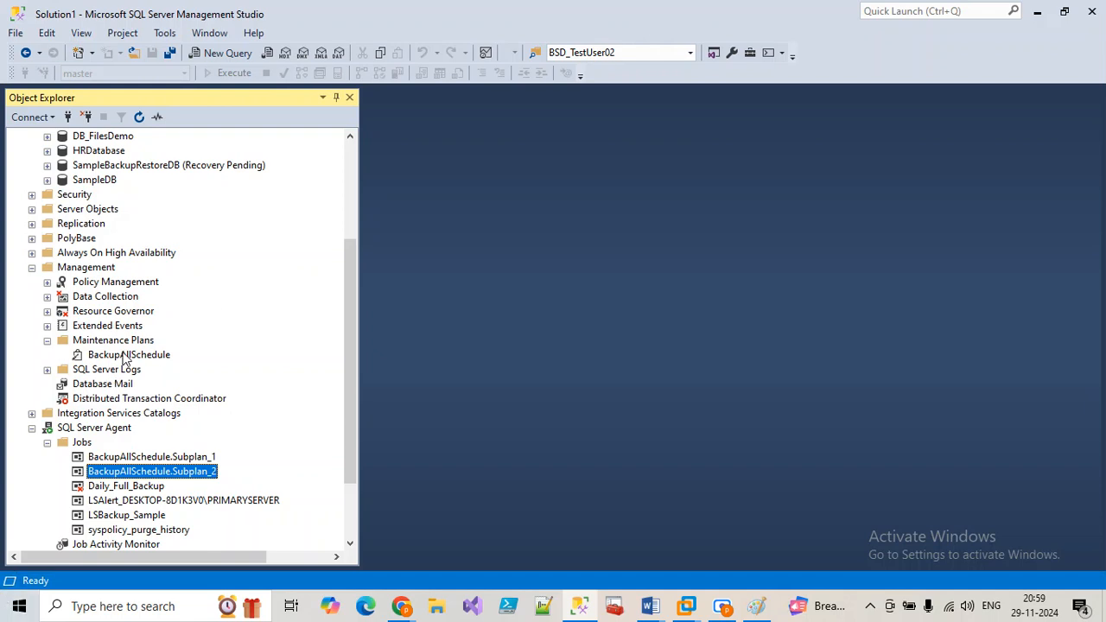
{"action": "left_click", "coordinate": [145, 459]}
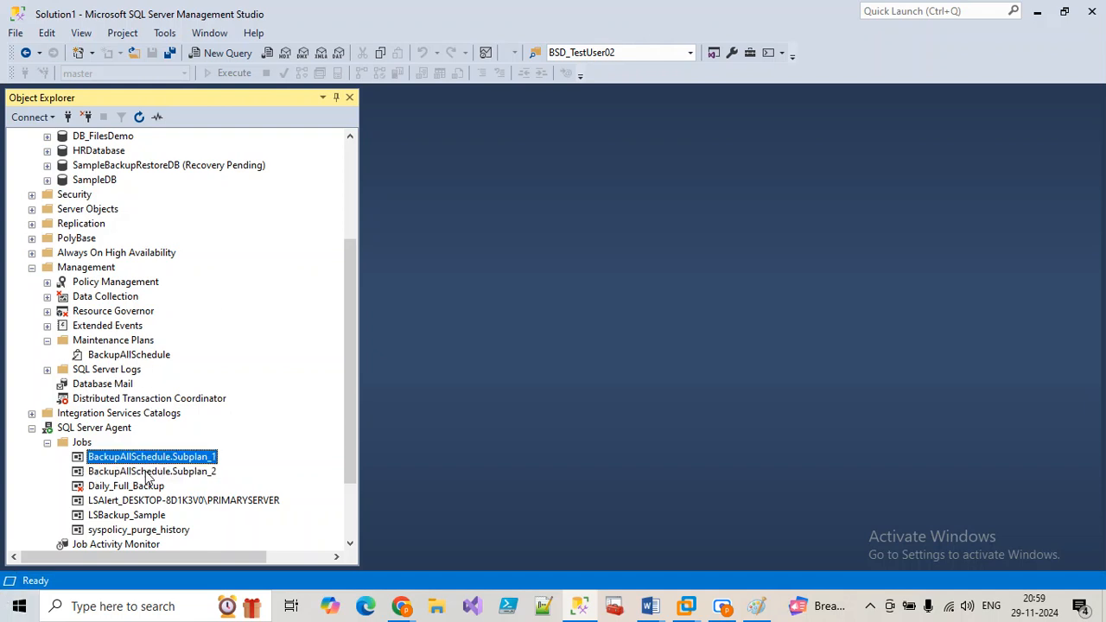
{"action": "left_click", "coordinate": [154, 473]}
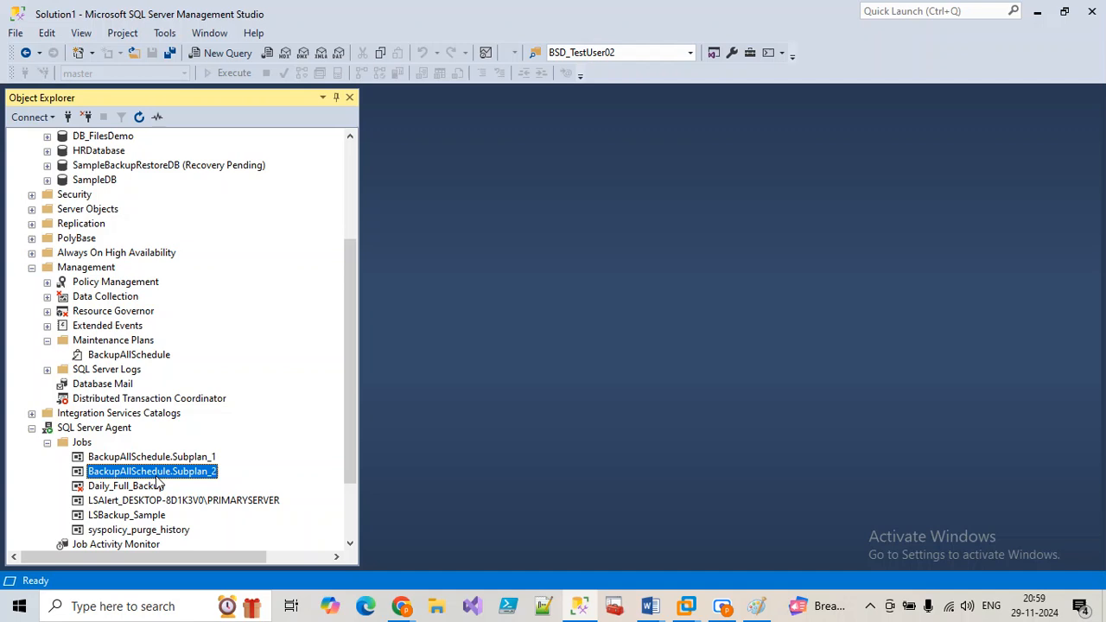
{"action": "right_click", "coordinate": [117, 355]}
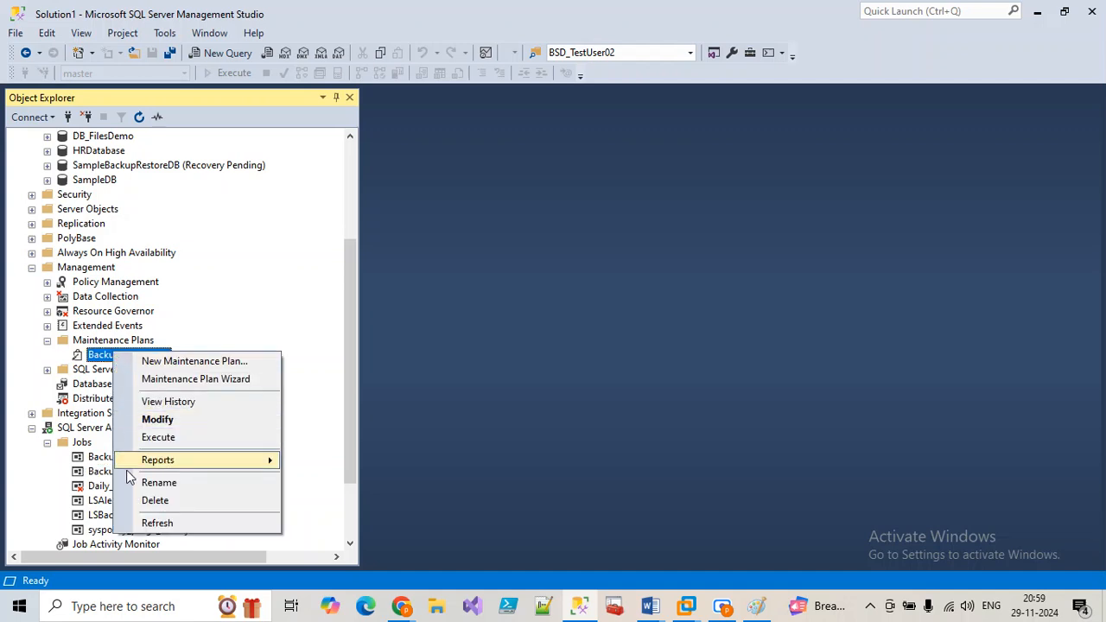
{"action": "left_click", "coordinate": [95, 473]}
{"action": "left_click", "coordinate": [95, 458]}
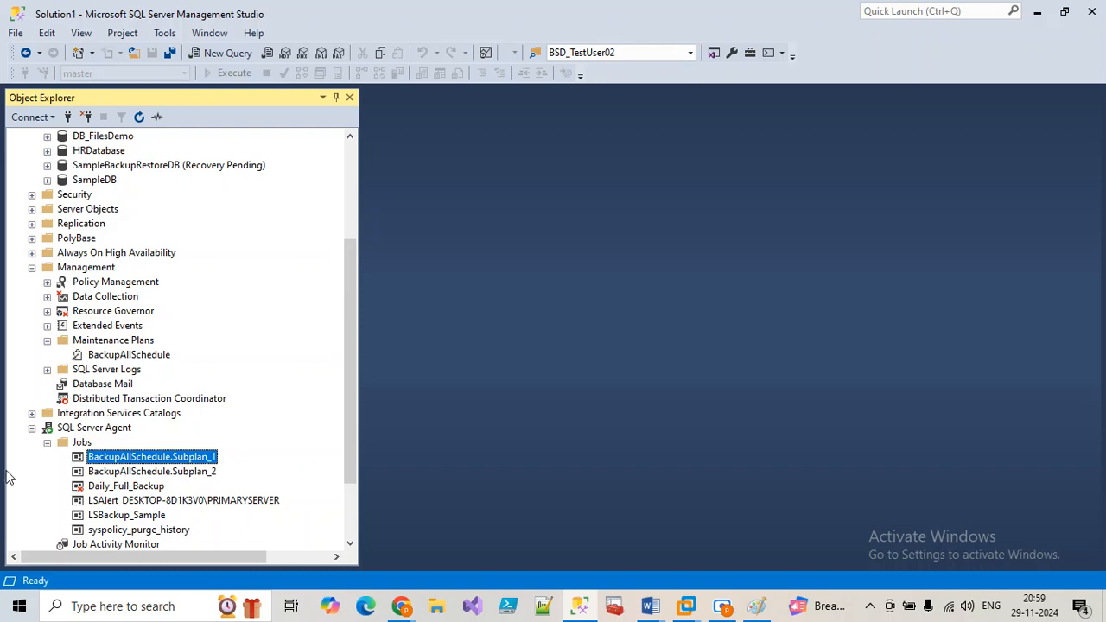
{"action": "right_click", "coordinate": [83, 444]}
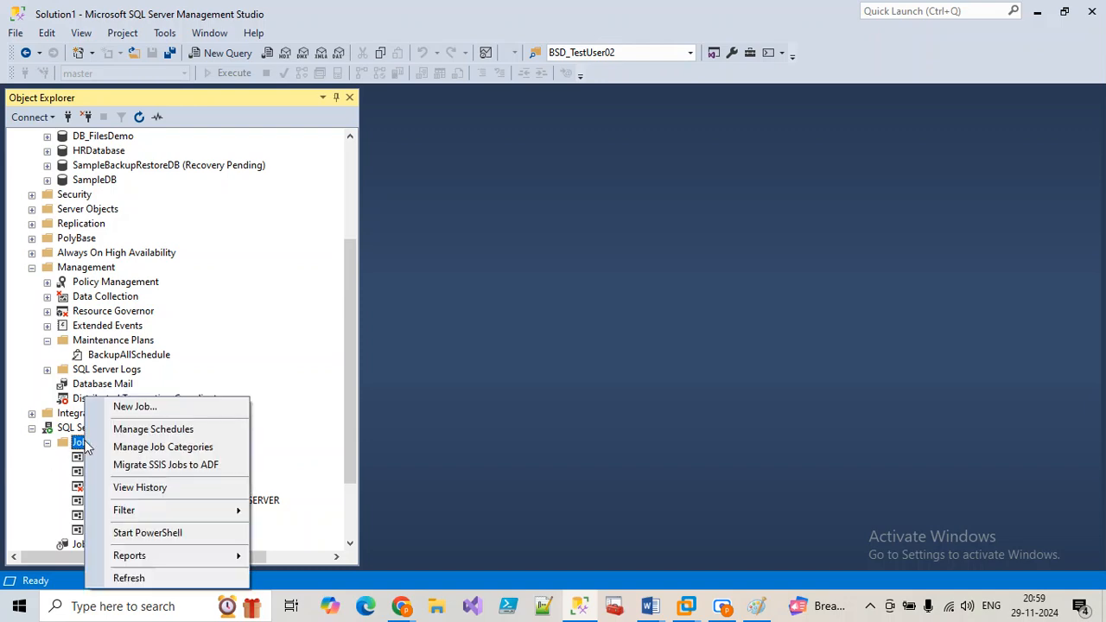
{"action": "left_click", "coordinate": [137, 406]}
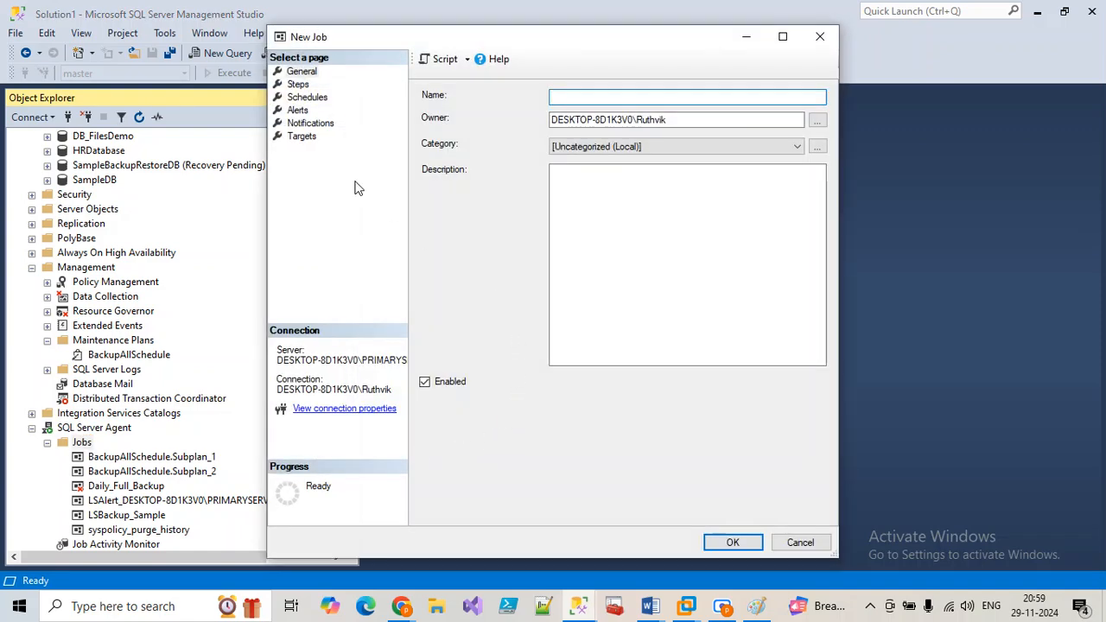
{"action": "left_click", "coordinate": [299, 84]}
{"action": "left_click", "coordinate": [306, 97]}
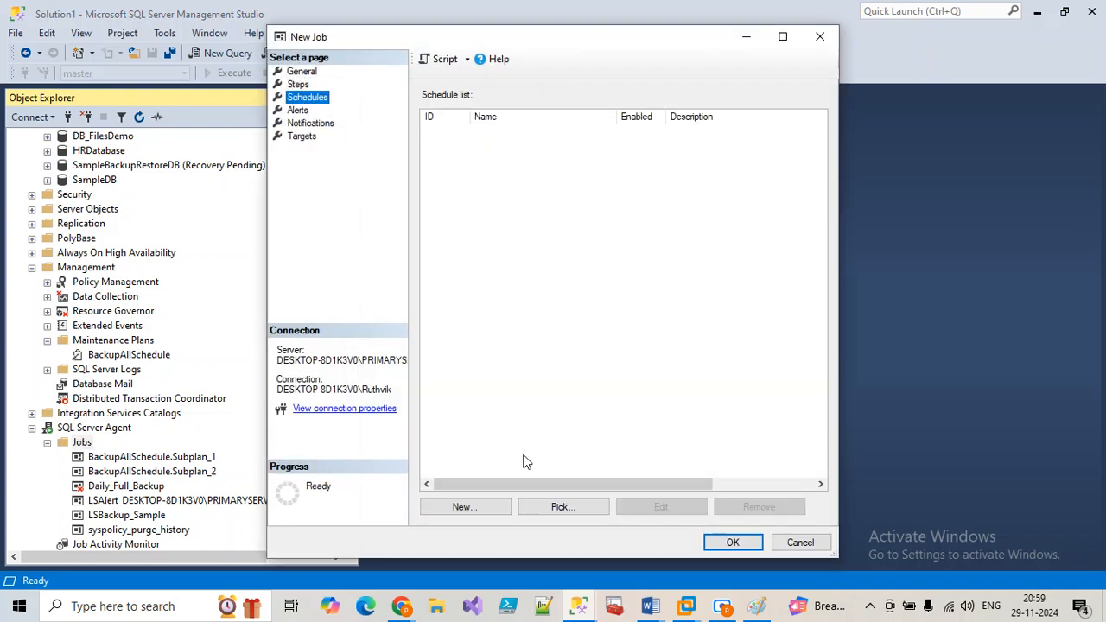
{"action": "left_click", "coordinate": [311, 85]}
{"action": "left_click", "coordinate": [467, 506]}
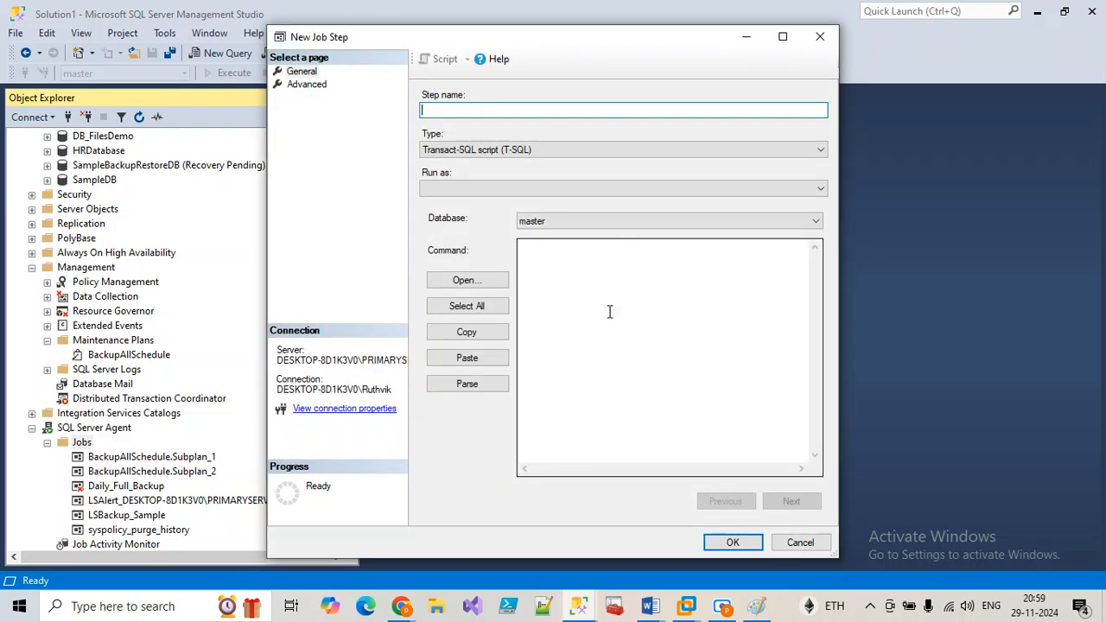
{"action": "left_click", "coordinate": [819, 37]}
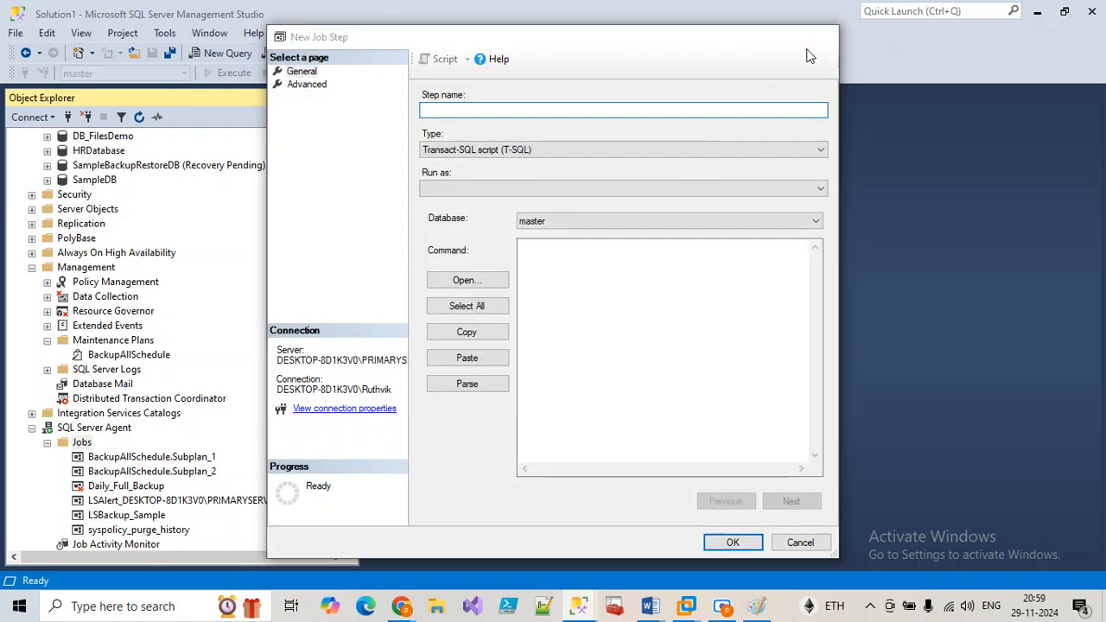
{"action": "left_click", "coordinate": [819, 39]}
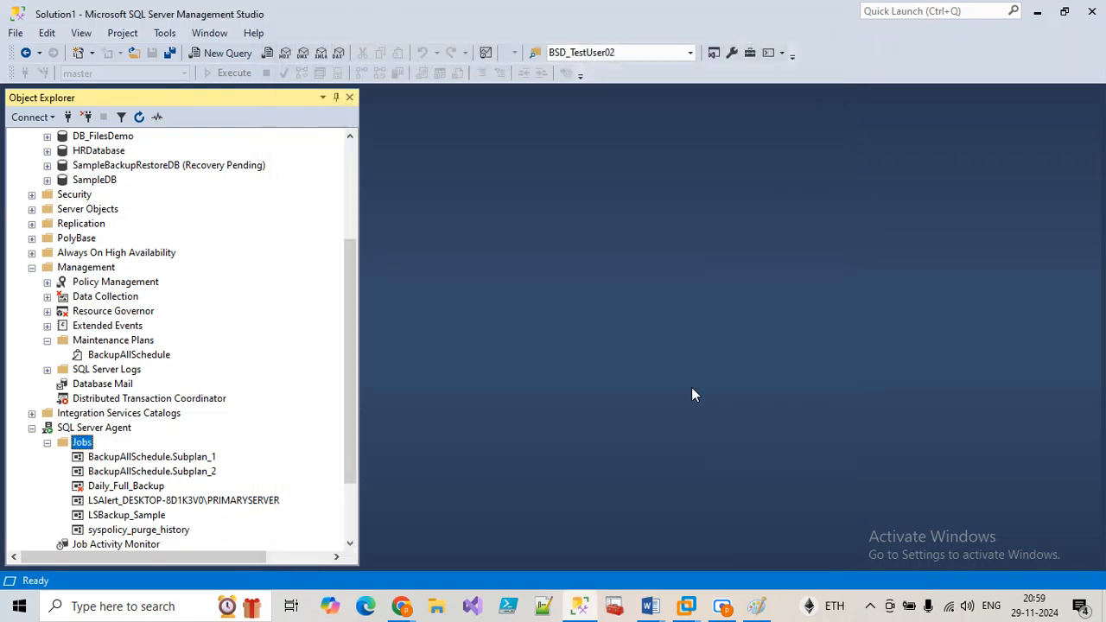
Step: Clear the Paint canvas and add PROD and TEST text labels
{"action": "left_click", "coordinate": [752, 610]}
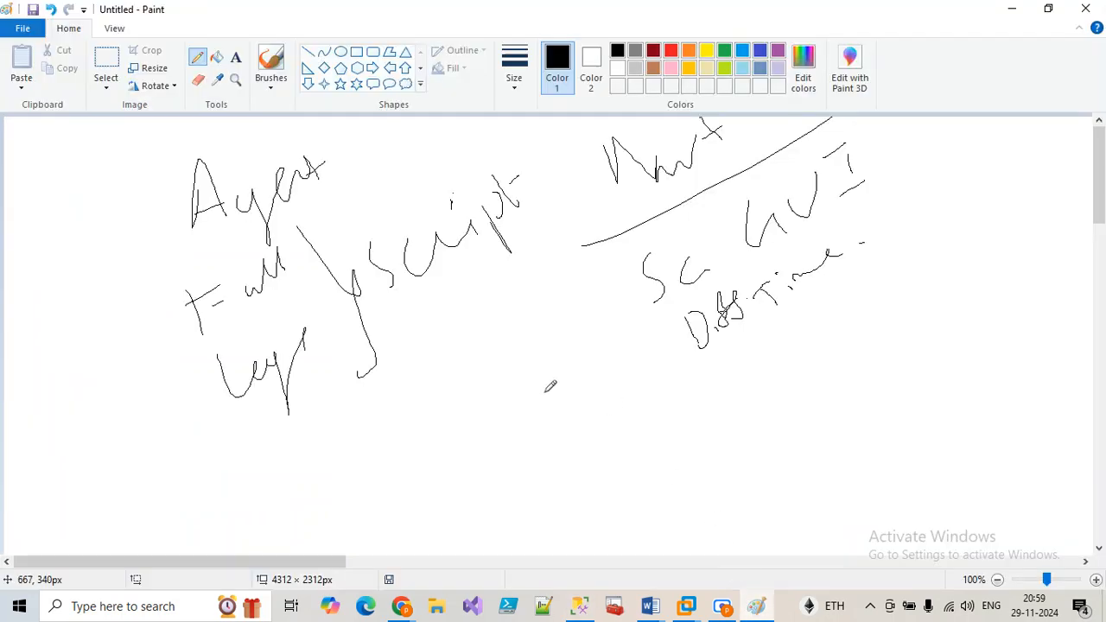
{"action": "key", "text": "ctrl+a"}
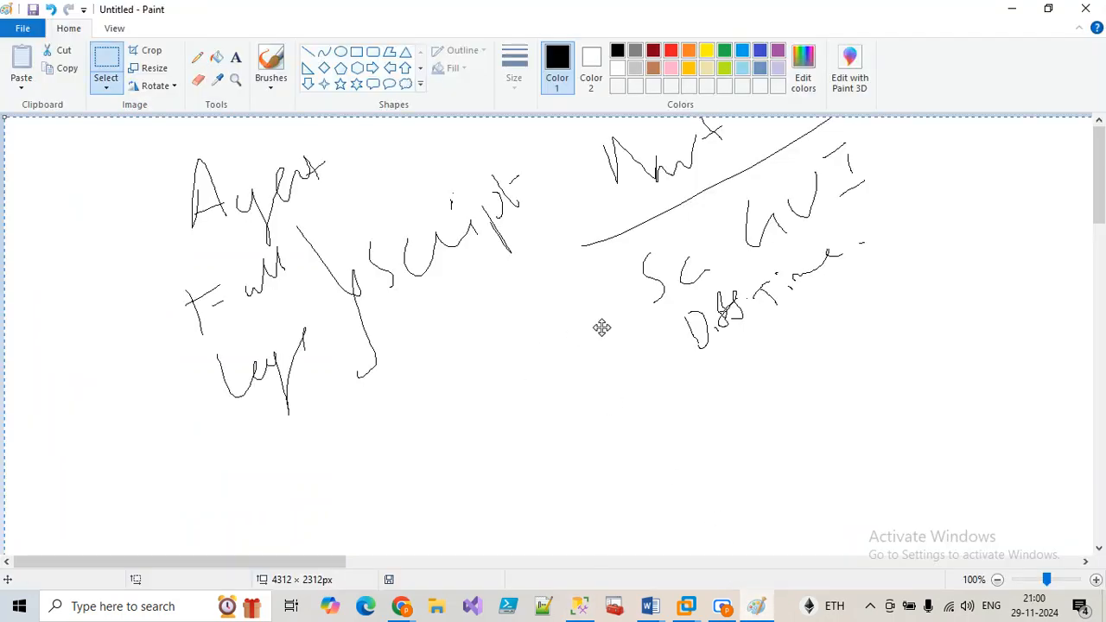
{"action": "key", "text": "Delete"}
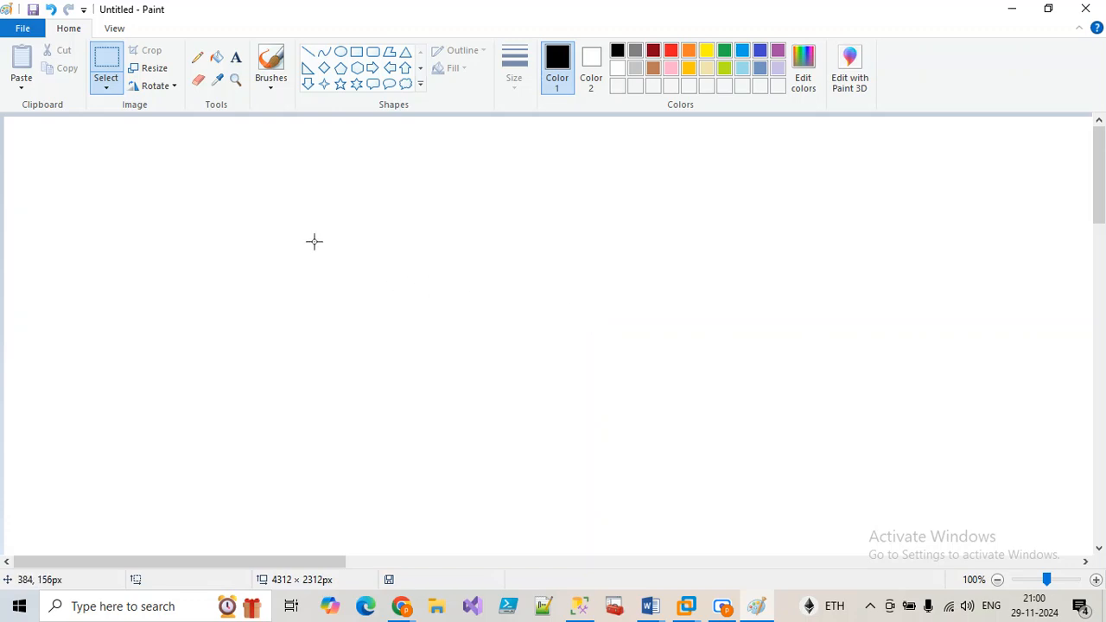
{"action": "left_click", "coordinate": [235, 57]}
{"action": "left_click", "coordinate": [248, 203]}
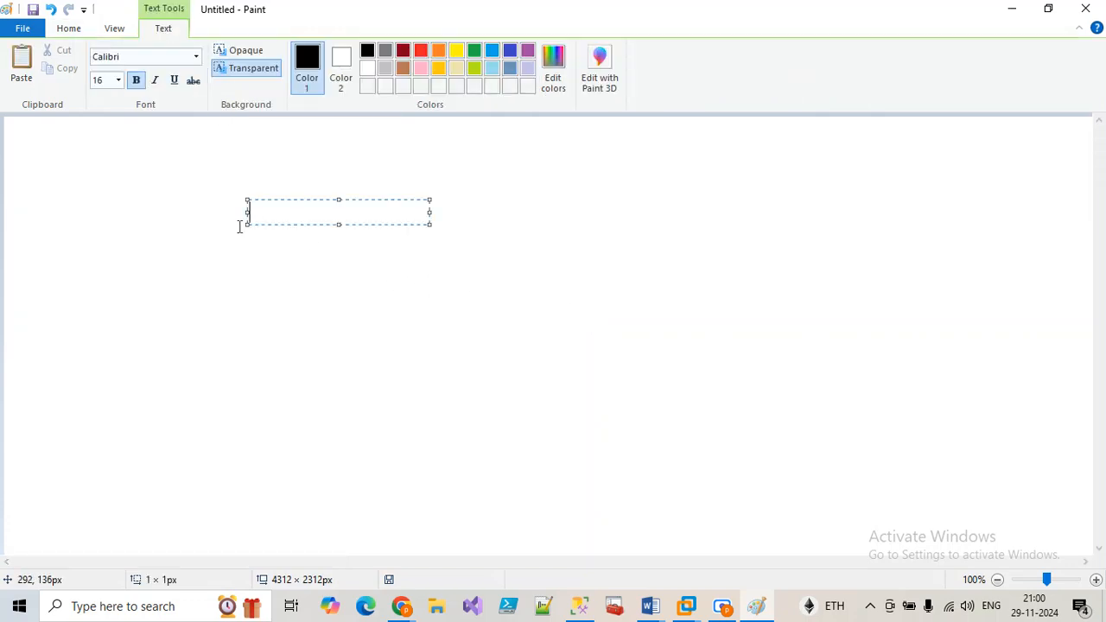
{"action": "type", "text": "PROD"}
{"action": "left_click", "coordinate": [397, 279]}
{"action": "left_click", "coordinate": [612, 206]}
{"action": "type", "text": "TEST"}
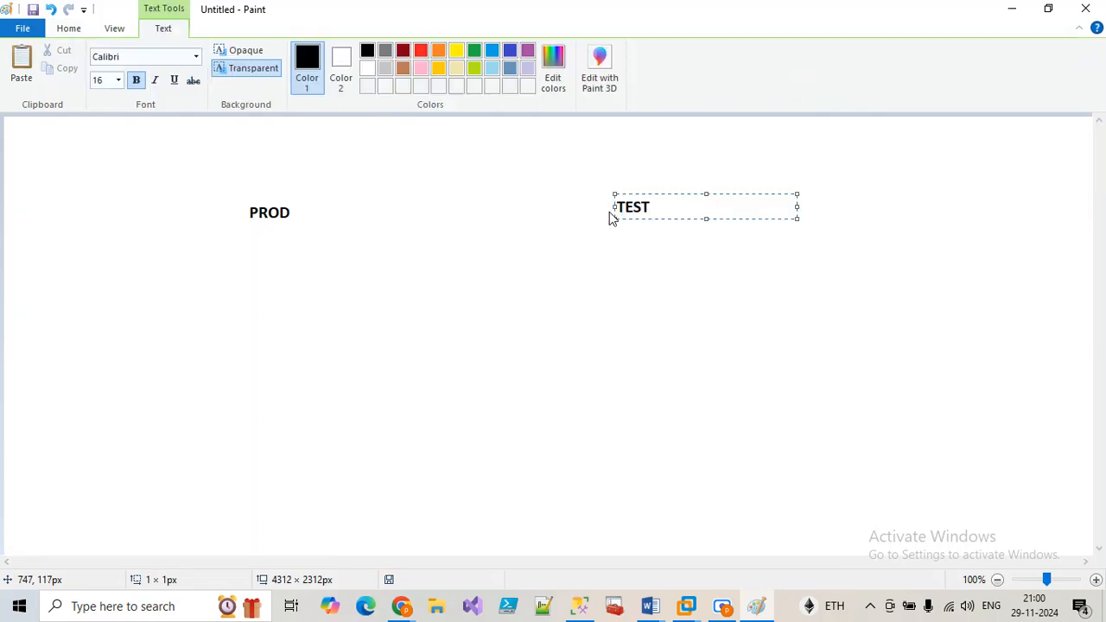
{"action": "left_click", "coordinate": [532, 249]}
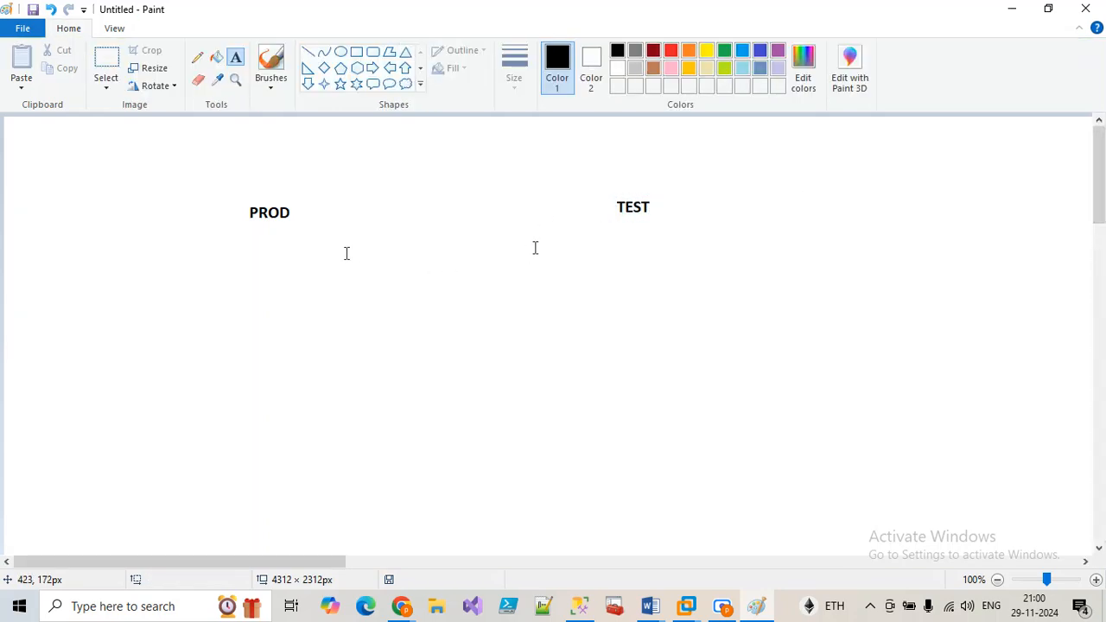
Step: Pencil a PROD-to-TEST arrow labelled 'Sunday - 4PM' and a 'Backup - Full - 4PM →' note
{"action": "left_click", "coordinate": [197, 57]}
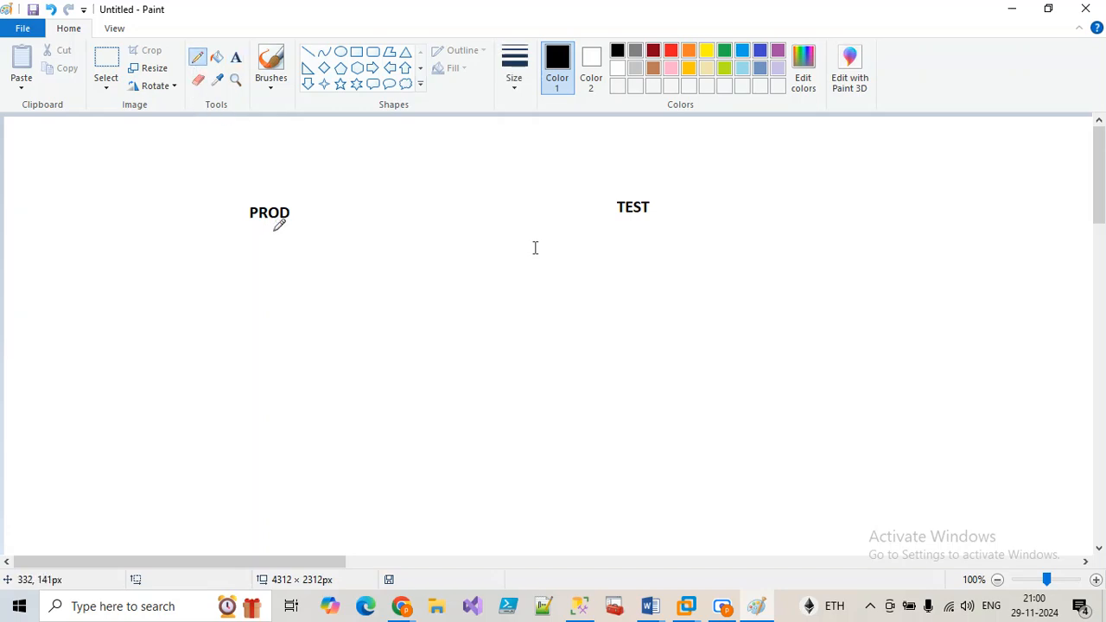
{"action": "mouse_move", "coordinate": [302, 210]}
{"action": "left_mouse_down"}
{"action": "mouse_move", "coordinate": [600, 202]}
{"action": "mouse_move", "coordinate": [582, 226]}
{"action": "left_mouse_up"}
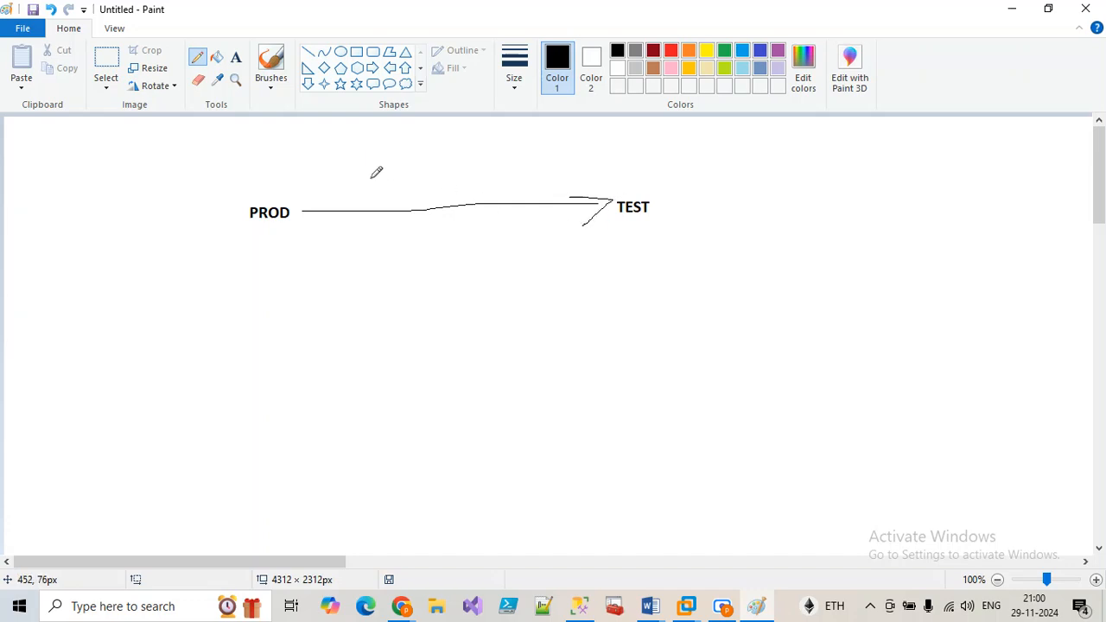
{"action": "mouse_move", "coordinate": [375, 176]}
{"action": "left_mouse_down"}
{"action": "mouse_move", "coordinate": [349, 182]}
{"action": "mouse_move", "coordinate": [354, 201]}
{"action": "mouse_move", "coordinate": [491, 170]}
{"action": "mouse_move", "coordinate": [485, 205]}
{"action": "left_mouse_up"}
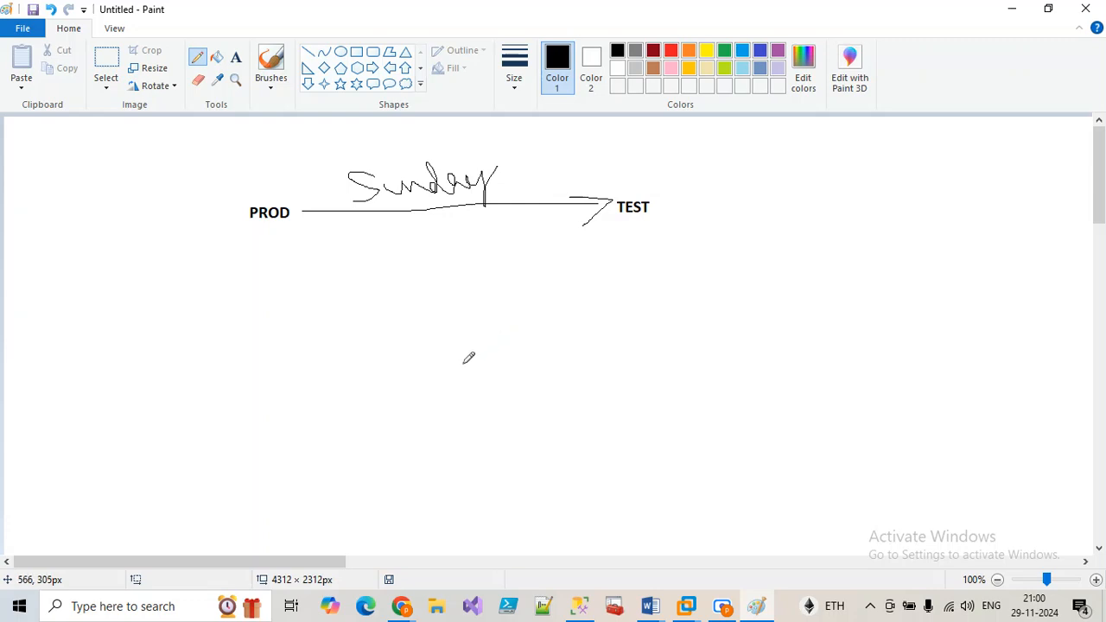
{"action": "mouse_move", "coordinate": [512, 169]}
{"action": "left_mouse_down"}
{"action": "mouse_move", "coordinate": [530, 164]}
{"action": "mouse_move", "coordinate": [553, 185]}
{"action": "left_mouse_up"}
{"action": "mouse_move", "coordinate": [567, 144]}
{"action": "left_mouse_down"}
{"action": "mouse_move", "coordinate": [568, 175]}
{"action": "mouse_move", "coordinate": [586, 133]}
{"action": "mouse_move", "coordinate": [603, 156]}
{"action": "left_mouse_up"}
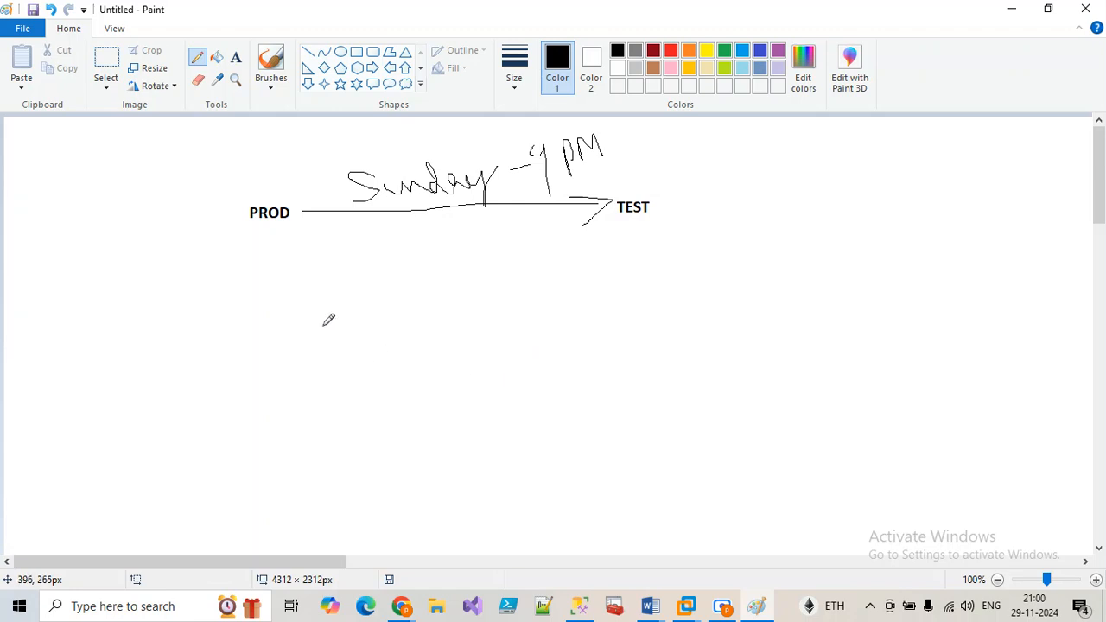
{"action": "mouse_move", "coordinate": [268, 248]}
{"action": "left_mouse_down"}
{"action": "mouse_move", "coordinate": [257, 285]}
{"action": "mouse_move", "coordinate": [241, 266]}
{"action": "mouse_move", "coordinate": [242, 289]}
{"action": "mouse_move", "coordinate": [243, 249]}
{"action": "mouse_move", "coordinate": [297, 284]}
{"action": "mouse_move", "coordinate": [327, 269]}
{"action": "mouse_move", "coordinate": [391, 288]}
{"action": "mouse_move", "coordinate": [396, 274]}
{"action": "mouse_move", "coordinate": [468, 281]}
{"action": "mouse_move", "coordinate": [486, 288]}
{"action": "mouse_move", "coordinate": [480, 299]}
{"action": "mouse_move", "coordinate": [515, 264]}
{"action": "mouse_move", "coordinate": [525, 283]}
{"action": "left_mouse_up"}
{"action": "mouse_move", "coordinate": [540, 275]}
{"action": "left_mouse_down"}
{"action": "mouse_move", "coordinate": [616, 282]}
{"action": "mouse_move", "coordinate": [619, 258]}
{"action": "mouse_move", "coordinate": [618, 279]}
{"action": "mouse_move", "coordinate": [630, 270]}
{"action": "mouse_move", "coordinate": [649, 282]}
{"action": "left_mouse_up"}
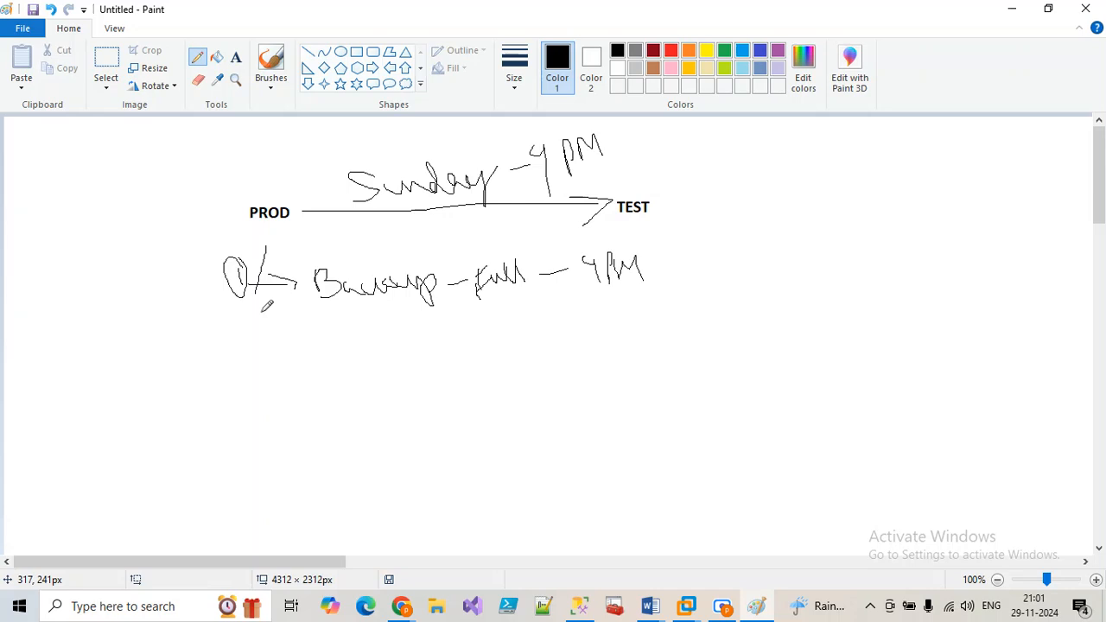
{"action": "mouse_move", "coordinate": [665, 265]}
{"action": "left_mouse_down"}
{"action": "mouse_move", "coordinate": [752, 251]}
{"action": "mouse_move", "coordinate": [755, 264]}
{"action": "mouse_move", "coordinate": [827, 244]}
{"action": "mouse_move", "coordinate": [914, 256]}
{"action": "mouse_move", "coordinate": [891, 235]}
{"action": "mouse_move", "coordinate": [909, 234]}
{"action": "mouse_move", "coordinate": [916, 254]}
{"action": "mouse_move", "coordinate": [948, 237]}
{"action": "left_mouse_up"}
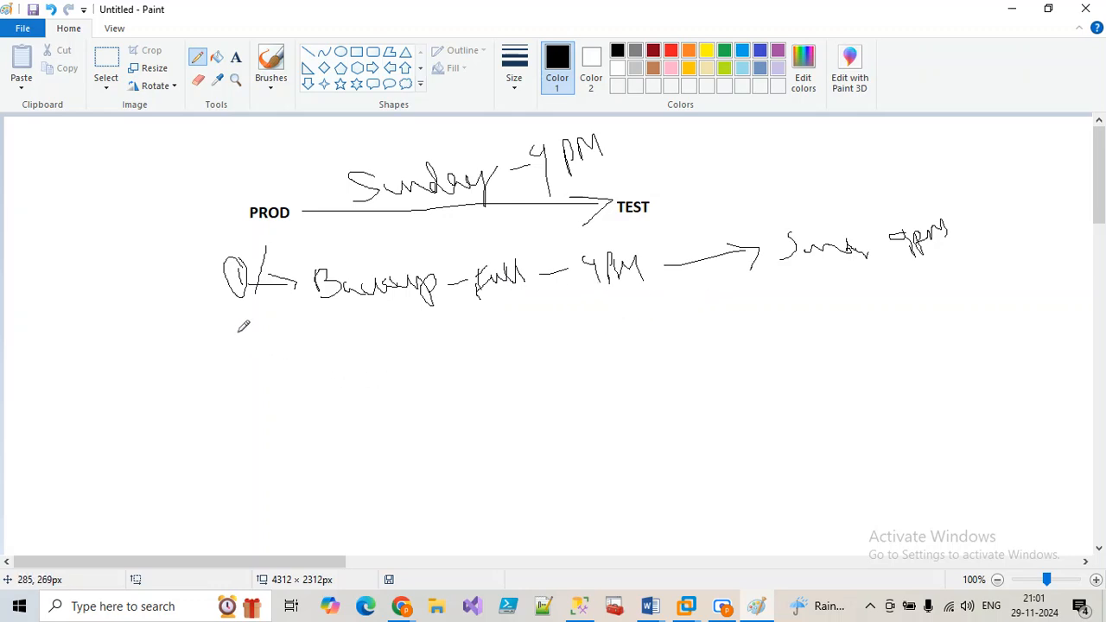
Step: Handwrite a circled 2, Prod and Test labels, a 9:30 PM restore note, and a circled 3
{"action": "mouse_move", "coordinate": [243, 332]}
{"action": "left_mouse_down"}
{"action": "mouse_move", "coordinate": [250, 350]}
{"action": "mouse_move", "coordinate": [270, 353]}
{"action": "left_mouse_up"}
{"action": "mouse_move", "coordinate": [259, 326]}
{"action": "left_mouse_down"}
{"action": "mouse_move", "coordinate": [234, 313]}
{"action": "mouse_move", "coordinate": [239, 362]}
{"action": "mouse_move", "coordinate": [270, 344]}
{"action": "mouse_move", "coordinate": [260, 318]}
{"action": "left_mouse_up"}
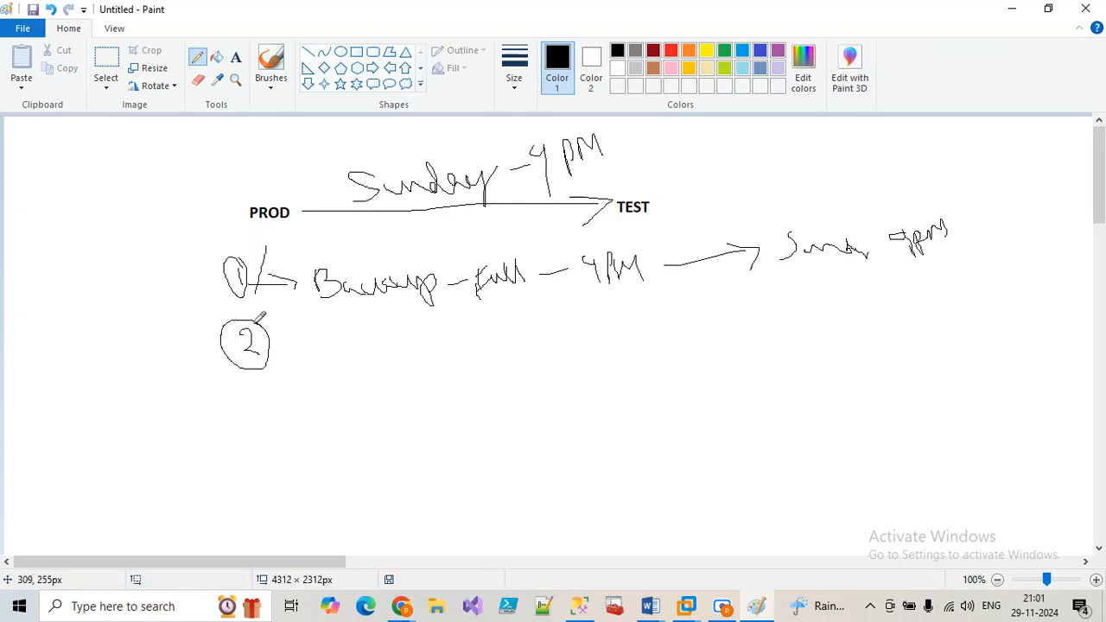
{"action": "mouse_move", "coordinate": [331, 318]}
{"action": "left_mouse_down"}
{"action": "mouse_move", "coordinate": [332, 359]}
{"action": "mouse_move", "coordinate": [345, 345]}
{"action": "mouse_move", "coordinate": [389, 340]}
{"action": "mouse_move", "coordinate": [379, 362]}
{"action": "left_mouse_up"}
{"action": "mouse_move", "coordinate": [147, 341]}
{"action": "left_mouse_down"}
{"action": "mouse_move", "coordinate": [152, 370]}
{"action": "mouse_move", "coordinate": [157, 335]}
{"action": "mouse_move", "coordinate": [191, 334]}
{"action": "left_mouse_up"}
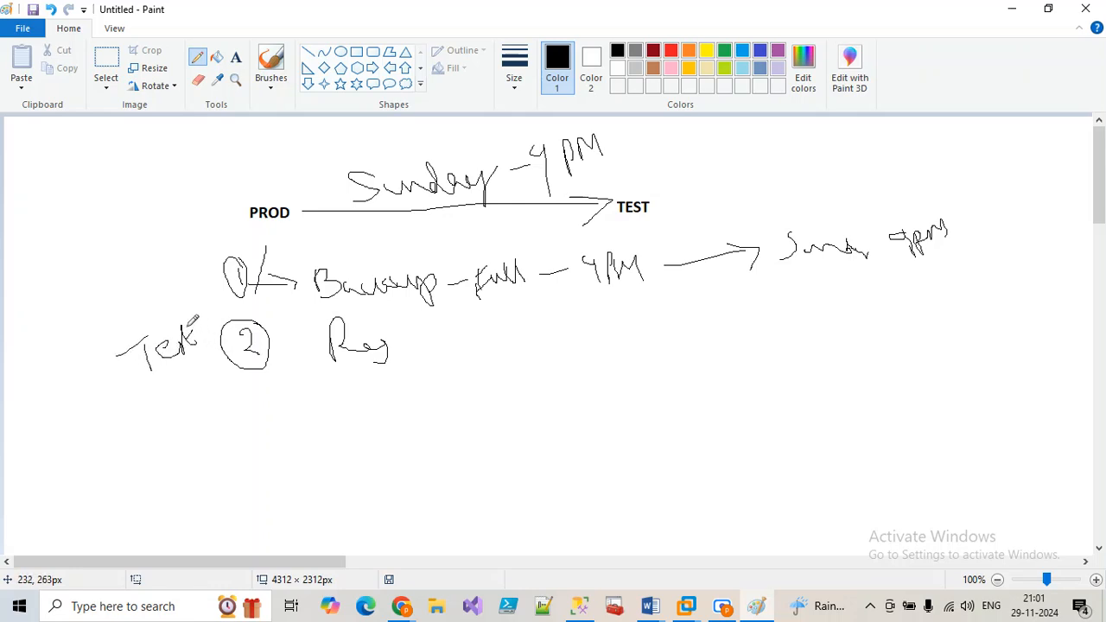
{"action": "mouse_move", "coordinate": [117, 262]}
{"action": "left_mouse_down"}
{"action": "mouse_move", "coordinate": [126, 306]}
{"action": "mouse_move", "coordinate": [130, 278]}
{"action": "mouse_move", "coordinate": [152, 275]}
{"action": "left_mouse_up"}
{"action": "left_click_drag", "start_coordinate": [152, 275], "coordinate": [183, 282]}
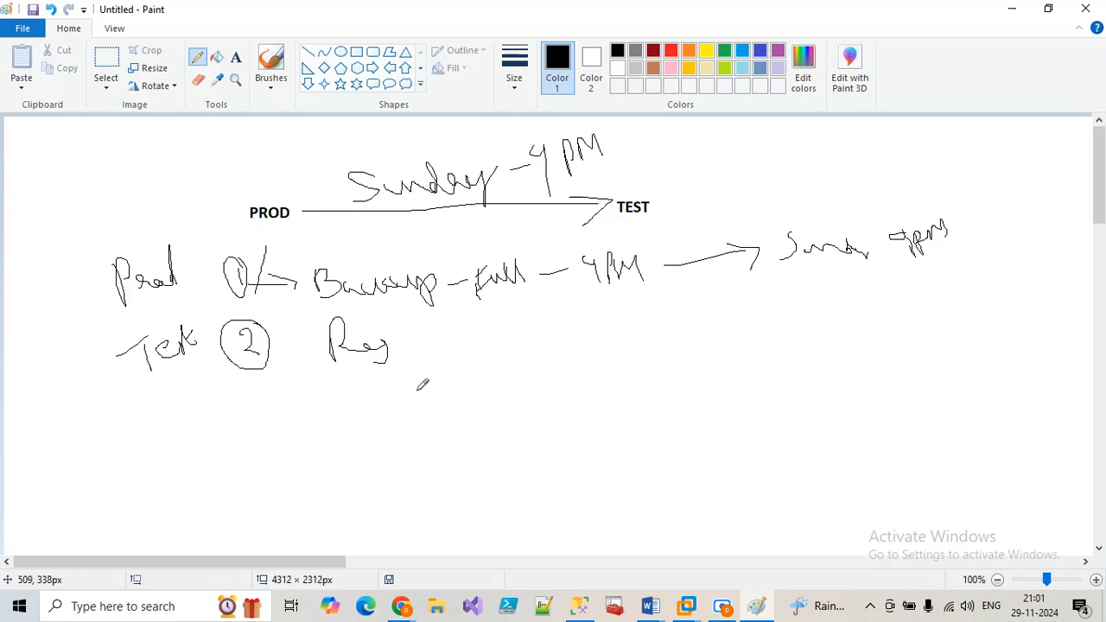
{"action": "mouse_move", "coordinate": [405, 313]}
{"action": "left_mouse_down"}
{"action": "mouse_move", "coordinate": [408, 351]}
{"action": "mouse_move", "coordinate": [411, 335]}
{"action": "mouse_move", "coordinate": [456, 329]}
{"action": "mouse_move", "coordinate": [558, 341]}
{"action": "mouse_move", "coordinate": [546, 355]}
{"action": "mouse_move", "coordinate": [576, 335]}
{"action": "mouse_move", "coordinate": [641, 344]}
{"action": "mouse_move", "coordinate": [668, 327]}
{"action": "mouse_move", "coordinate": [687, 344]}
{"action": "mouse_move", "coordinate": [699, 323]}
{"action": "mouse_move", "coordinate": [714, 327]}
{"action": "left_mouse_up"}
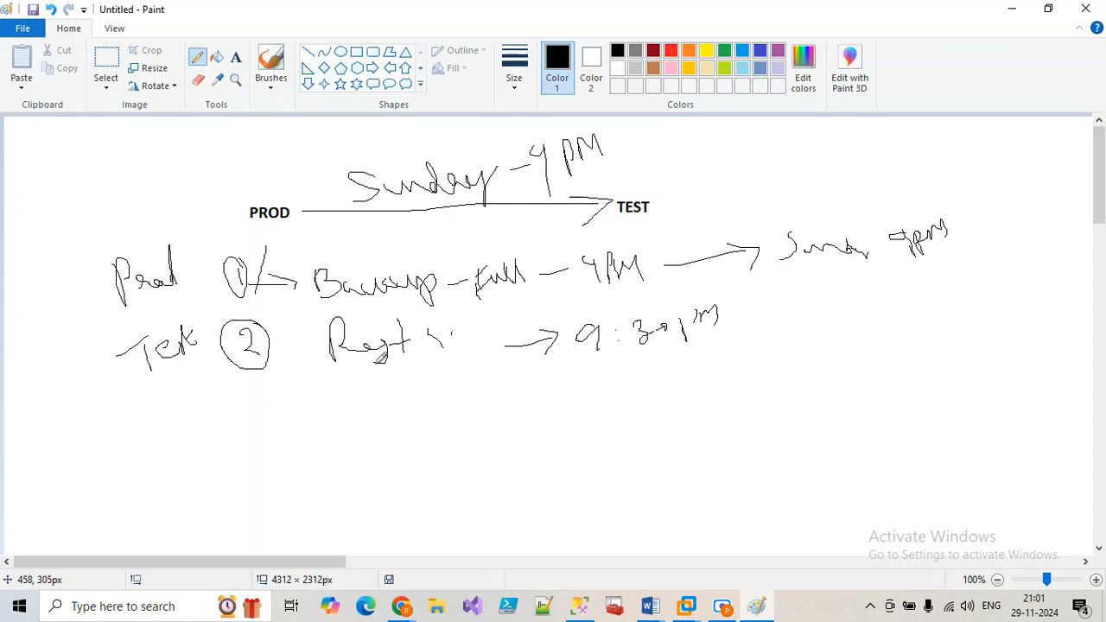
{"action": "mouse_move", "coordinate": [249, 399]}
{"action": "left_mouse_down"}
{"action": "mouse_move", "coordinate": [265, 406]}
{"action": "mouse_move", "coordinate": [249, 437]}
{"action": "left_mouse_up"}
{"action": "mouse_move", "coordinate": [275, 386]}
{"action": "left_mouse_down"}
{"action": "mouse_move", "coordinate": [261, 382]}
{"action": "mouse_move", "coordinate": [248, 414]}
{"action": "mouse_move", "coordinate": [292, 418]}
{"action": "mouse_move", "coordinate": [272, 381]}
{"action": "left_mouse_up"}
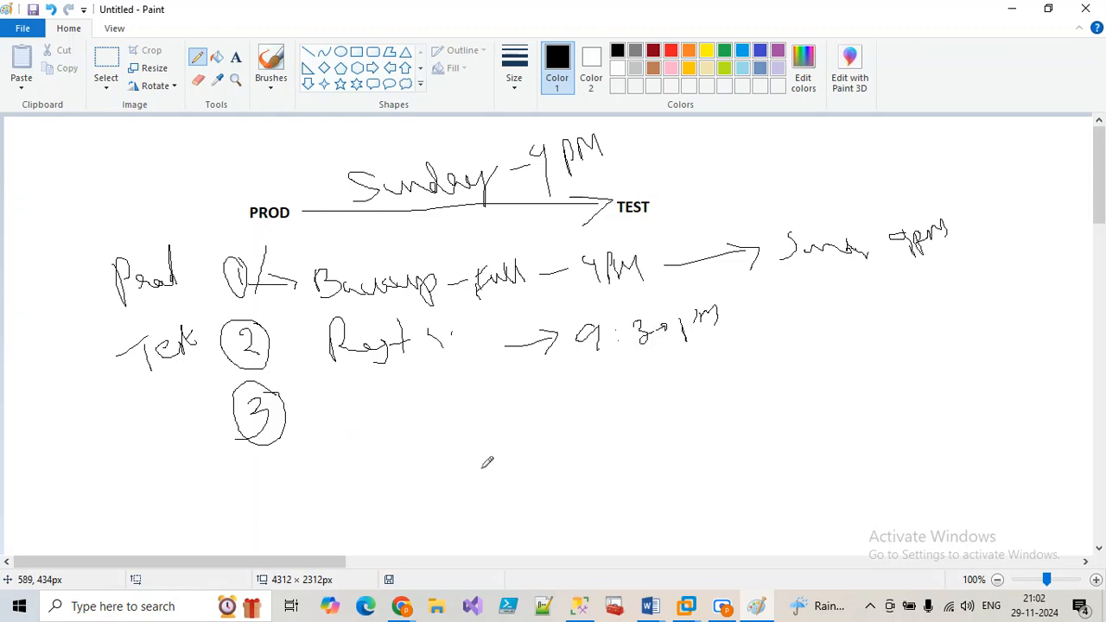
{"action": "left_click", "coordinate": [817, 607]}
Step: Review the BackupAllSchedule plan's history in a maximized log viewer with a widened Task Name column
{"action": "left_click", "coordinate": [574, 608]}
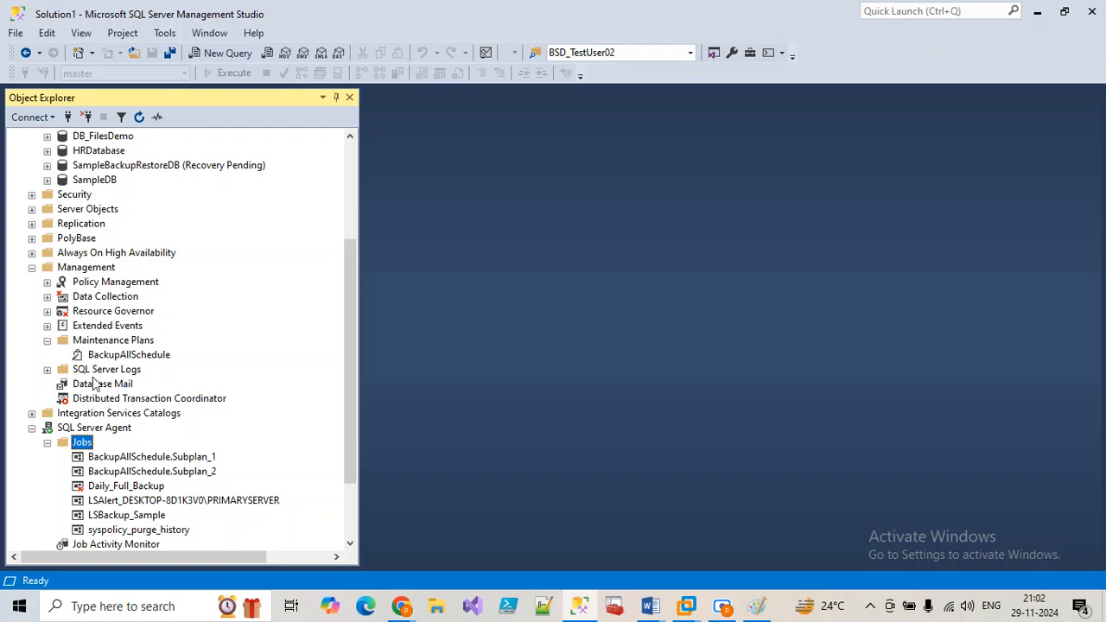
{"action": "right_click", "coordinate": [106, 355]}
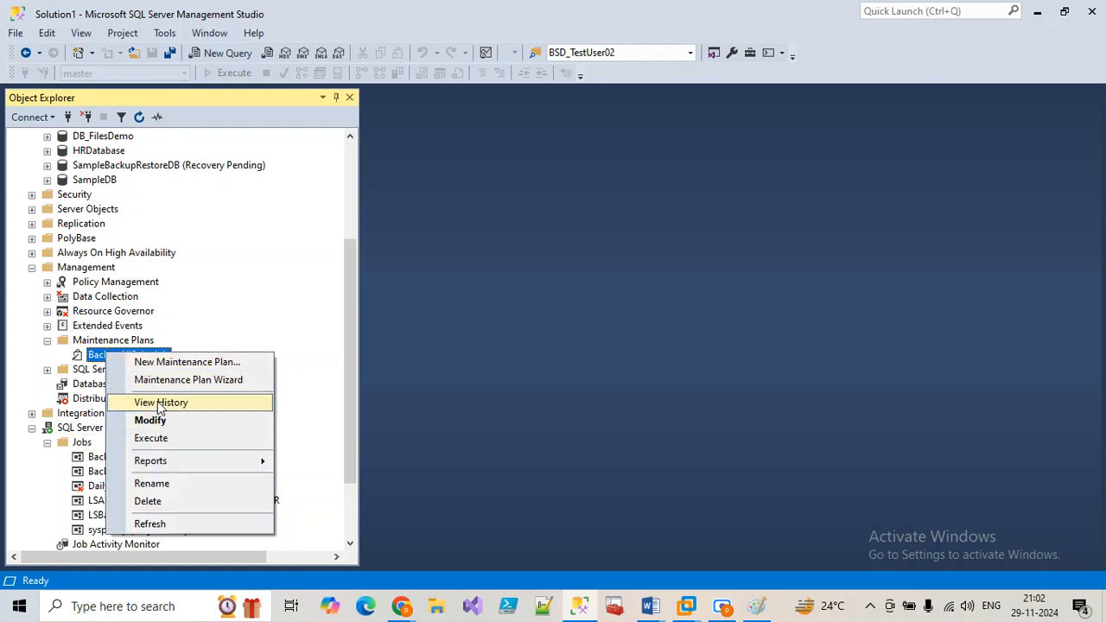
{"action": "left_click", "coordinate": [157, 403]}
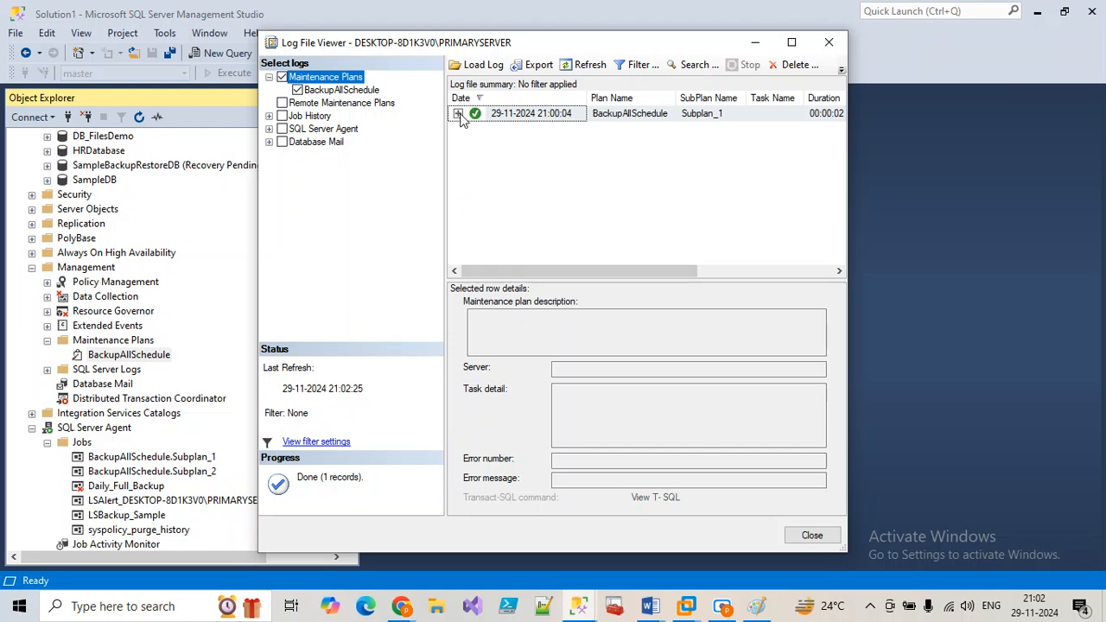
{"action": "left_click", "coordinate": [459, 114]}
{"action": "left_click", "coordinate": [791, 43]}
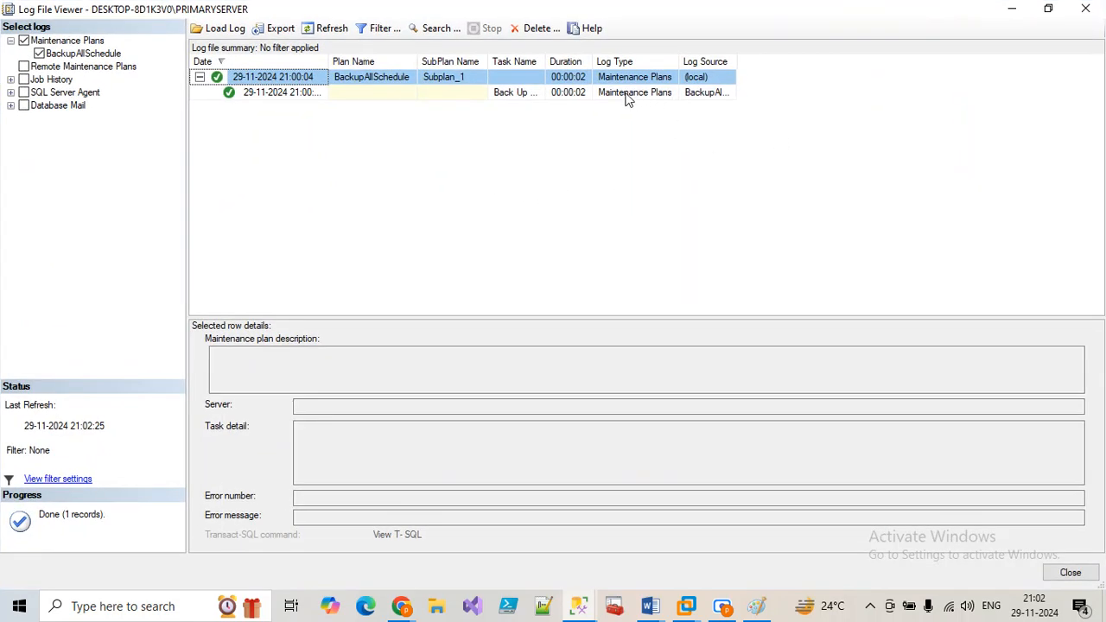
{"action": "left_click_drag", "start_coordinate": [543, 61], "coordinate": [705, 61]}
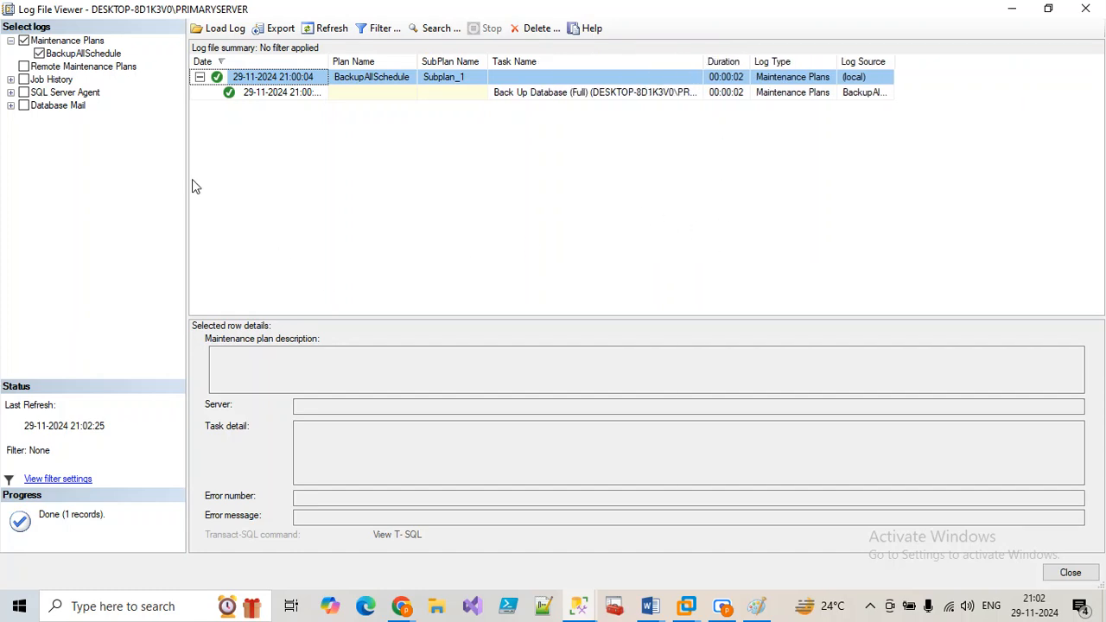
{"action": "left_click", "coordinate": [321, 31]}
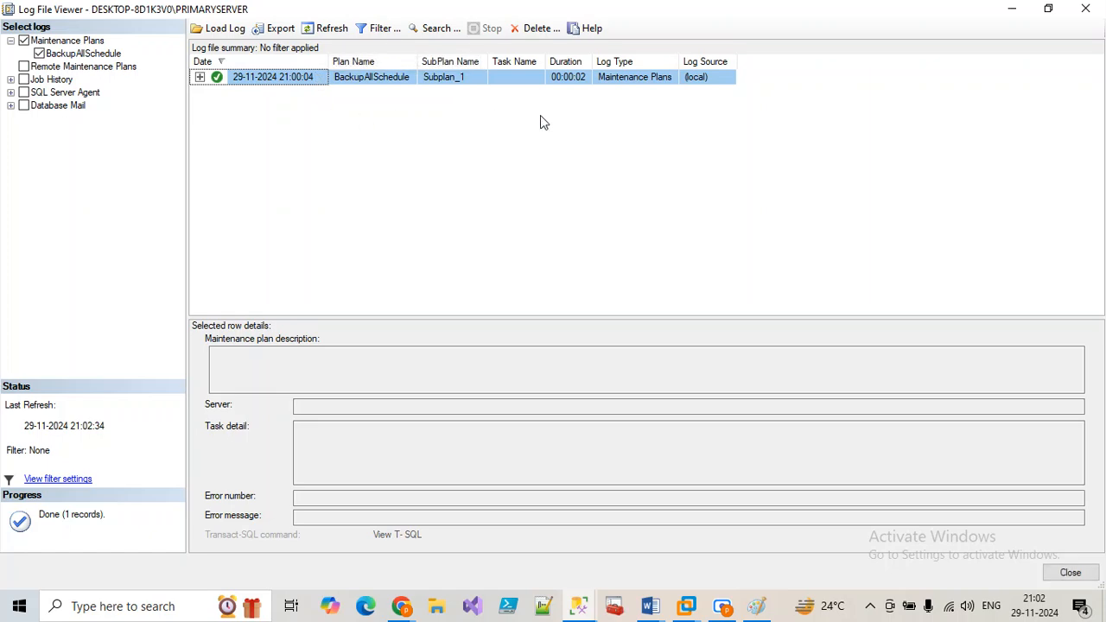
{"action": "left_click", "coordinate": [1073, 573]}
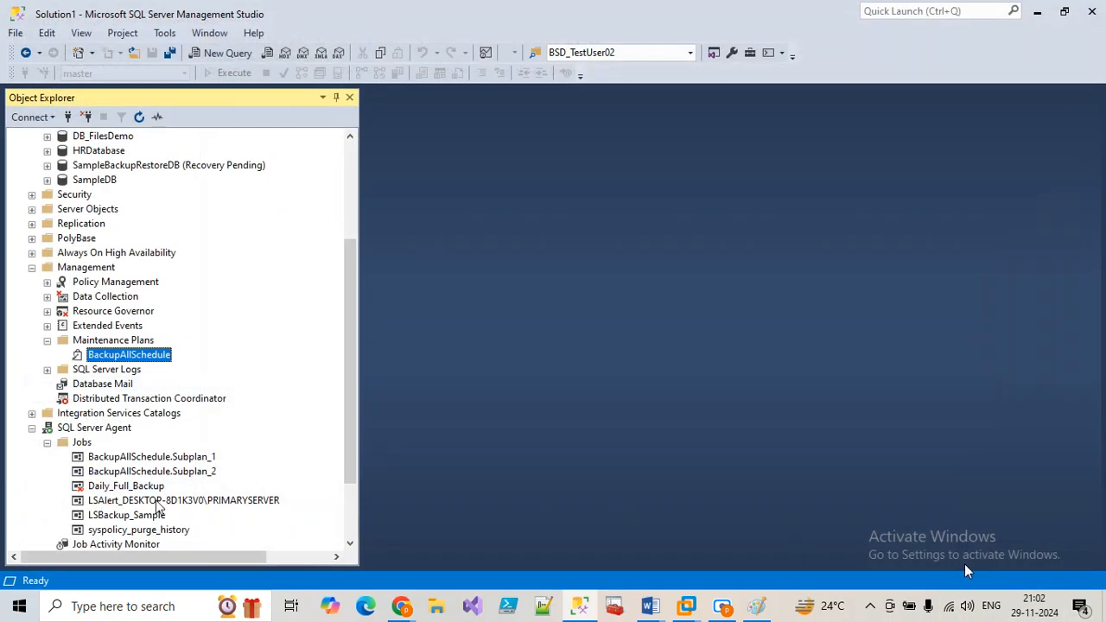
Step: Review the run history of the Subplan_1 and Subplan_2 jobs
{"action": "right_click", "coordinate": [144, 460]}
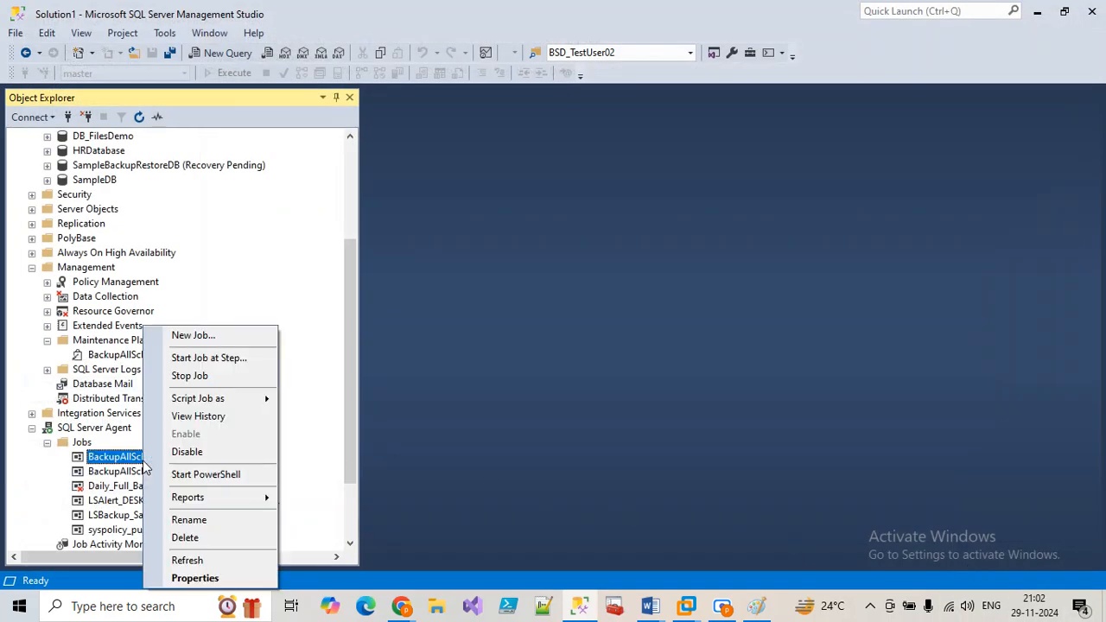
{"action": "left_click", "coordinate": [178, 415]}
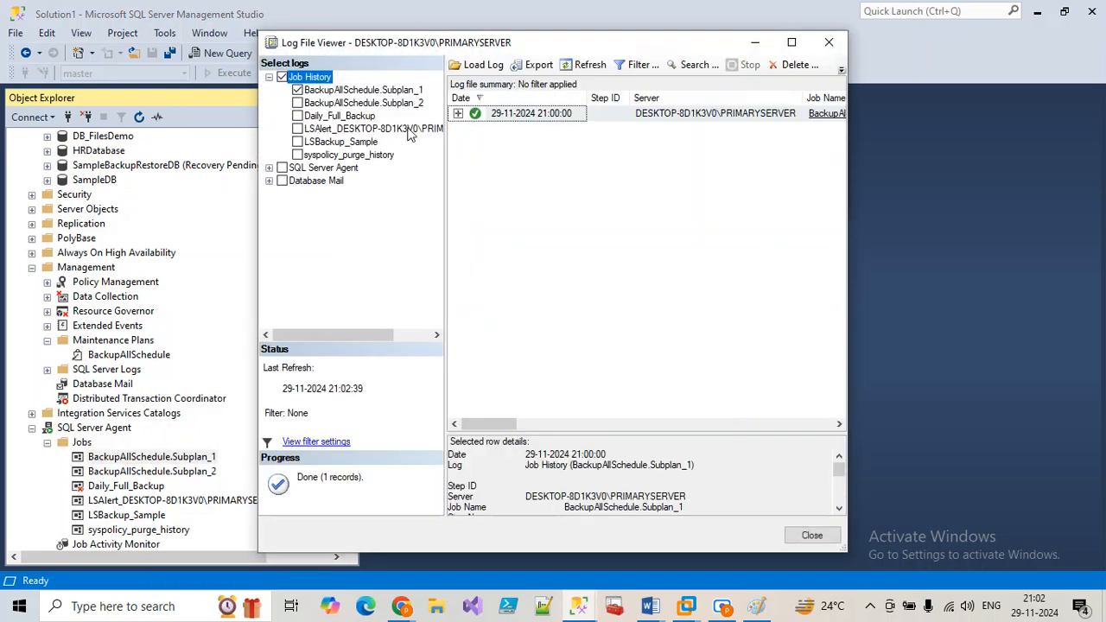
{"action": "left_click", "coordinate": [458, 113]}
{"action": "left_click", "coordinate": [831, 45]}
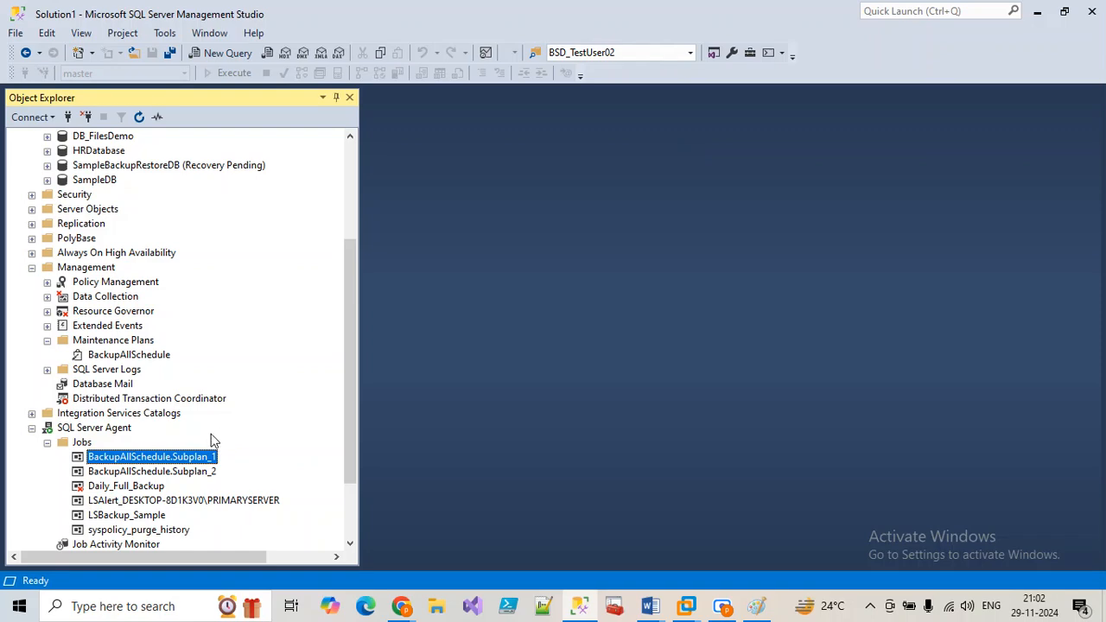
{"action": "right_click", "coordinate": [201, 471]}
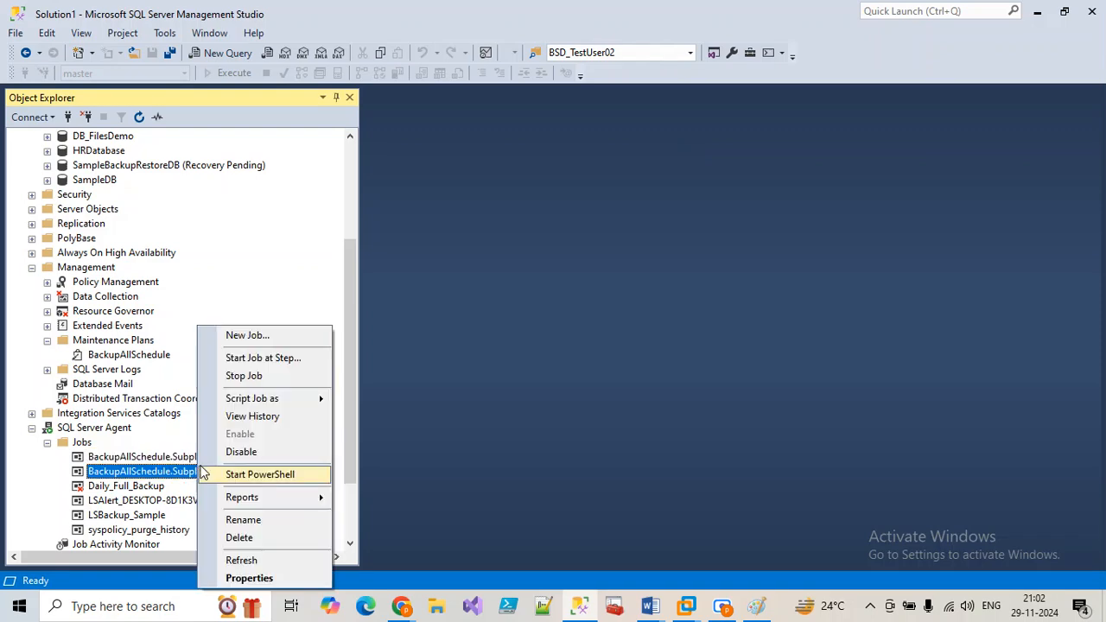
{"action": "left_click", "coordinate": [240, 416]}
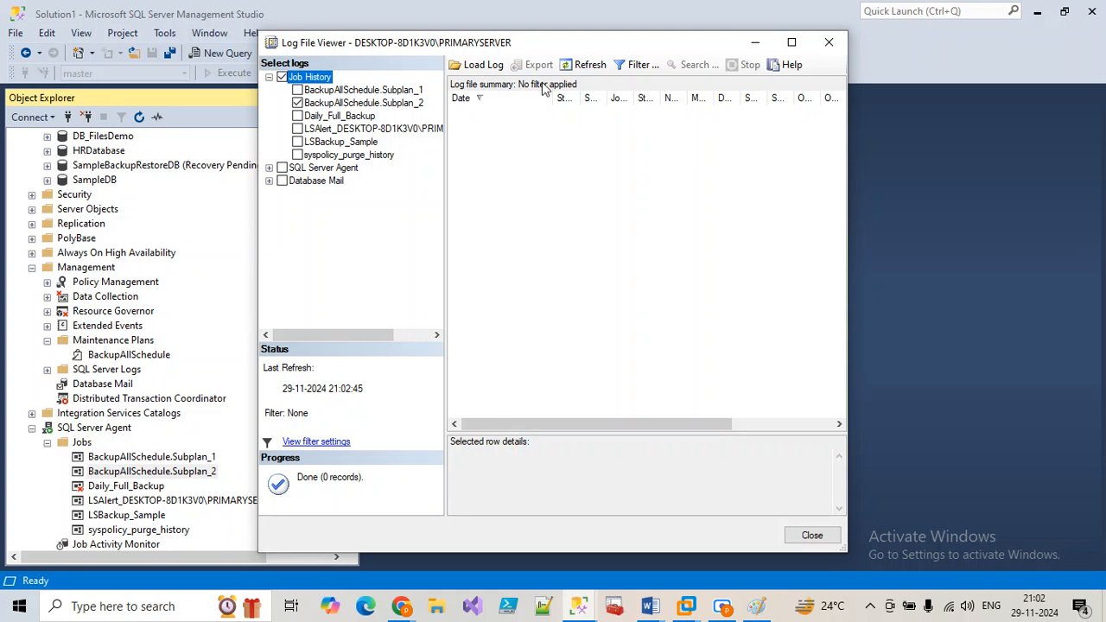
{"action": "left_click", "coordinate": [588, 65]}
{"action": "left_click", "coordinate": [825, 43]}
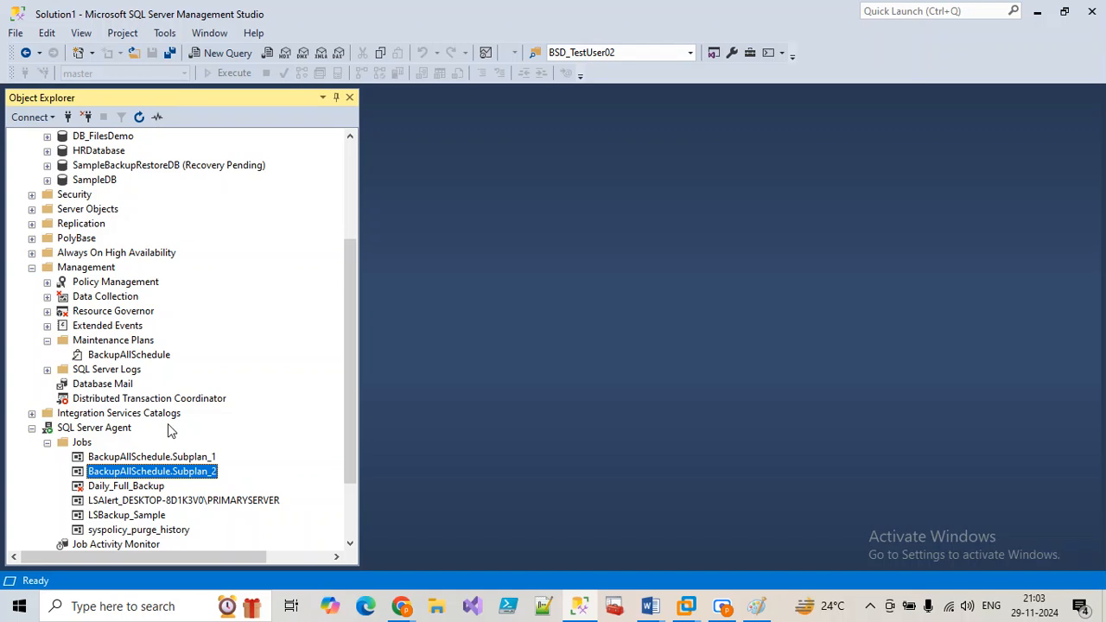
Step: Collapse the Management and SQL Server Agent branches in Object Explorer
{"action": "scroll", "coordinate": [186, 321], "scroll_direction": "up", "scroll_amount": 4}
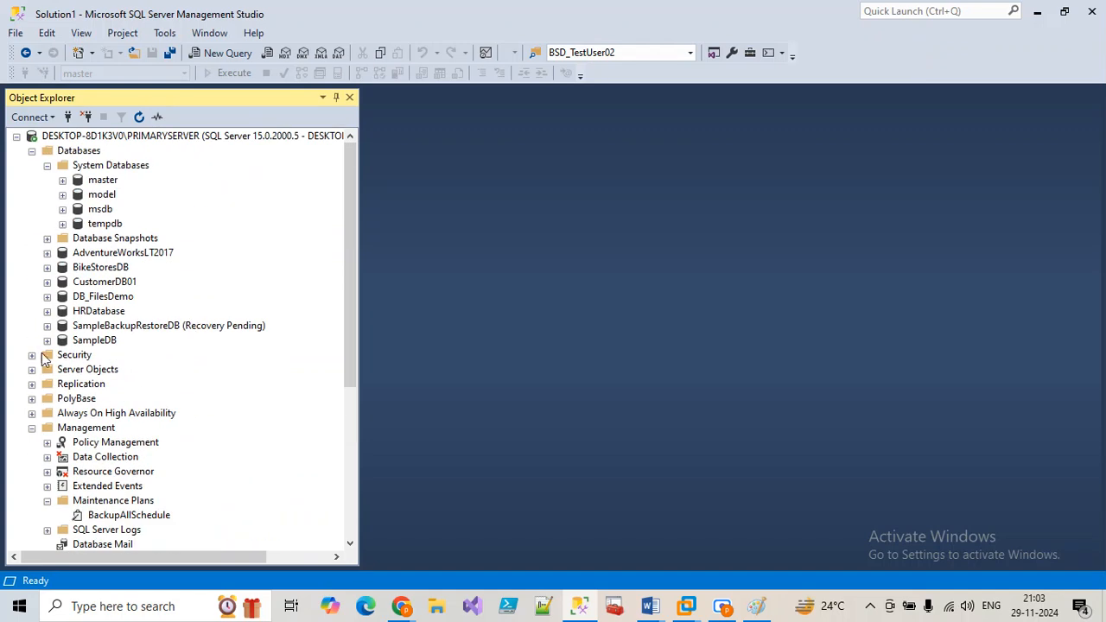
{"action": "left_click", "coordinate": [32, 428]}
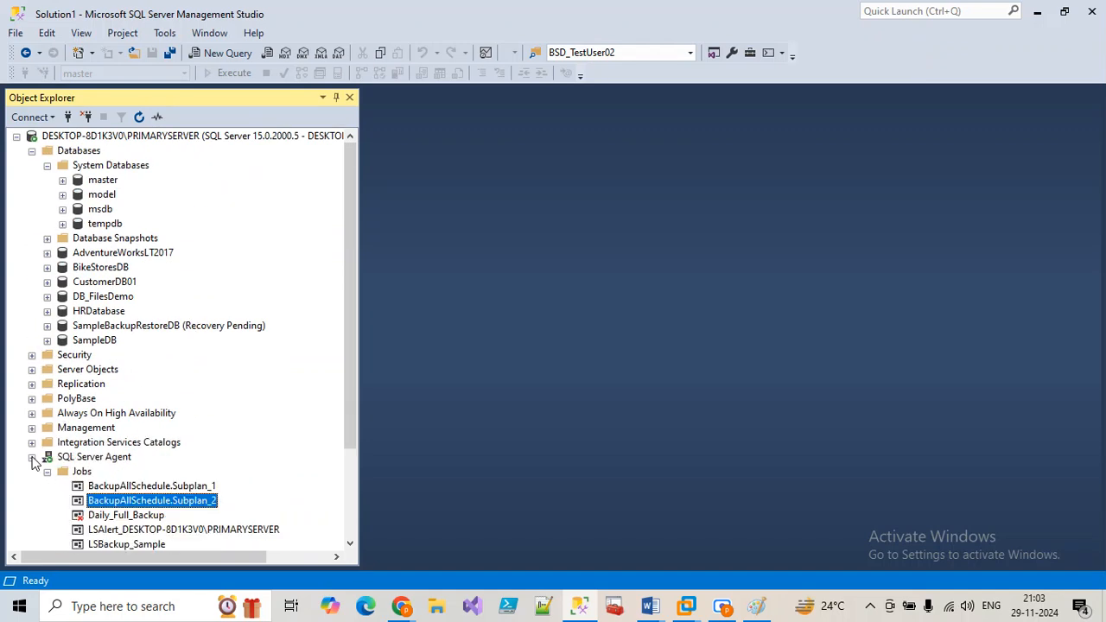
{"action": "left_click", "coordinate": [32, 457]}
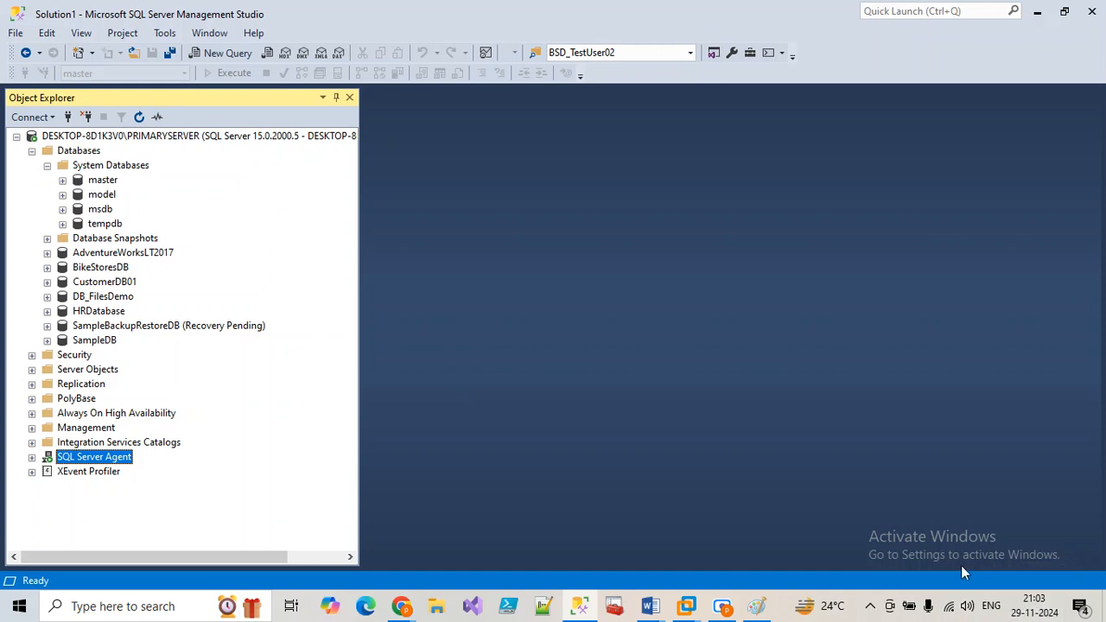
Step: Cross out 'Sunday' and mark the 4 PM note in Paint, then return to SSMS
{"action": "left_click", "coordinate": [756, 607]}
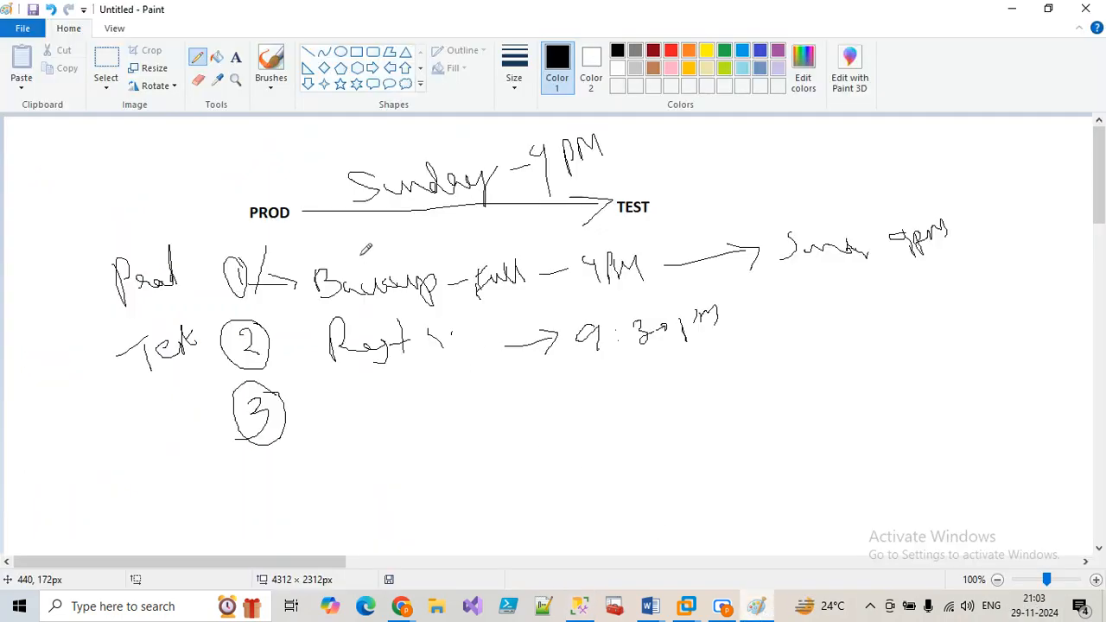
{"action": "left_click_drag", "start_coordinate": [362, 180], "coordinate": [480, 170]}
{"action": "mouse_move", "coordinate": [558, 149]}
{"action": "left_mouse_down"}
{"action": "mouse_move", "coordinate": [560, 164]}
{"action": "mouse_move", "coordinate": [585, 173]}
{"action": "left_mouse_up"}
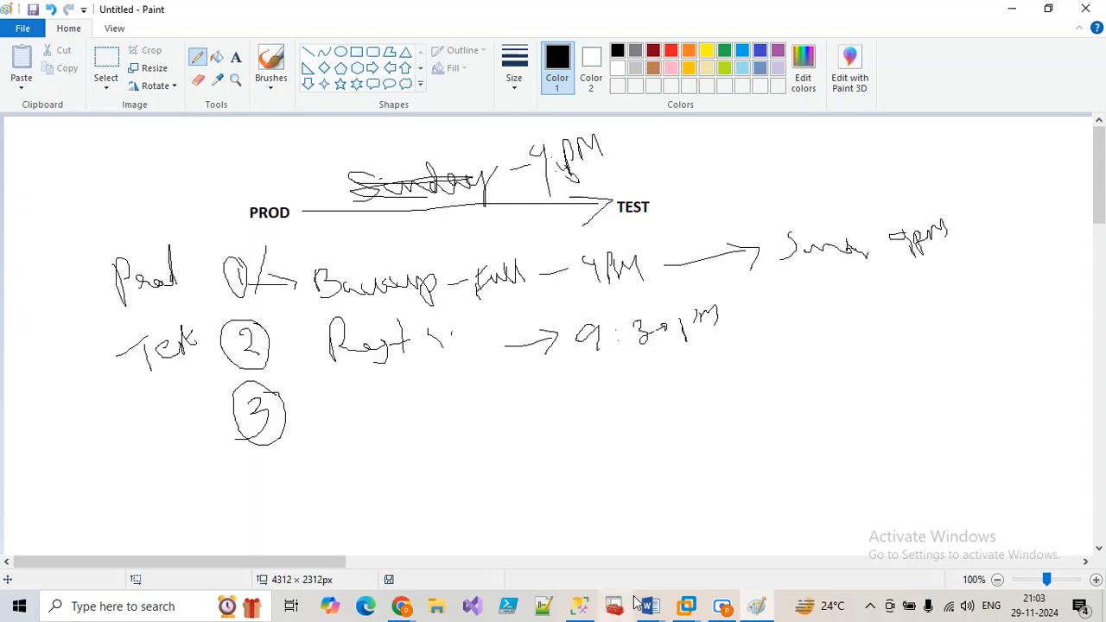
{"action": "left_click", "coordinate": [586, 607]}
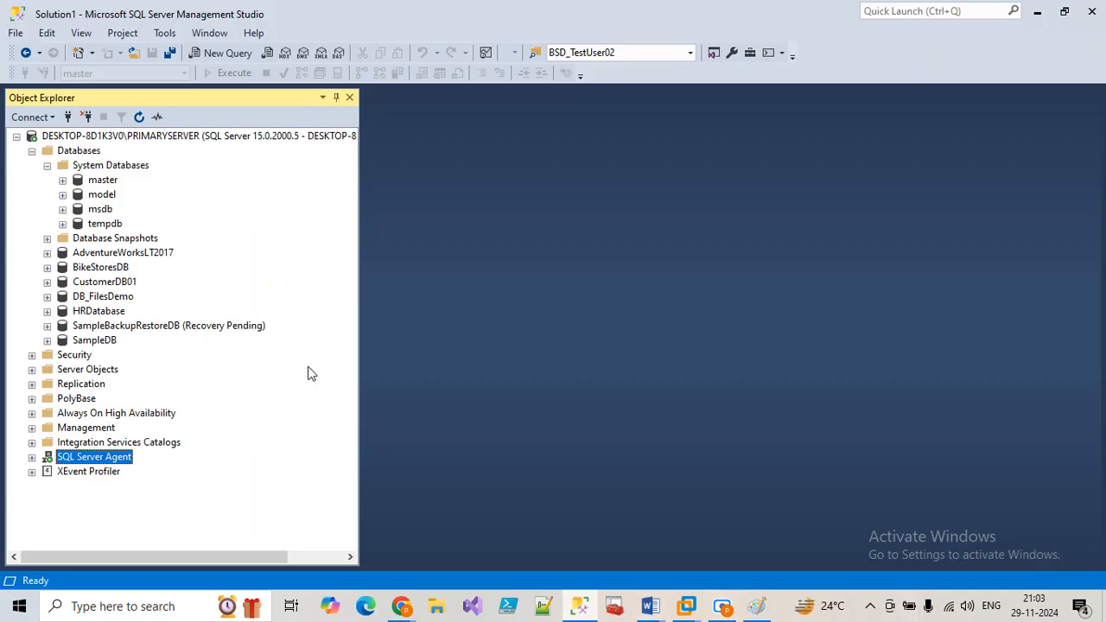
Step: Expand SQL Server Agent on the primary server, then open and cancel a new job
{"action": "left_click", "coordinate": [97, 138]}
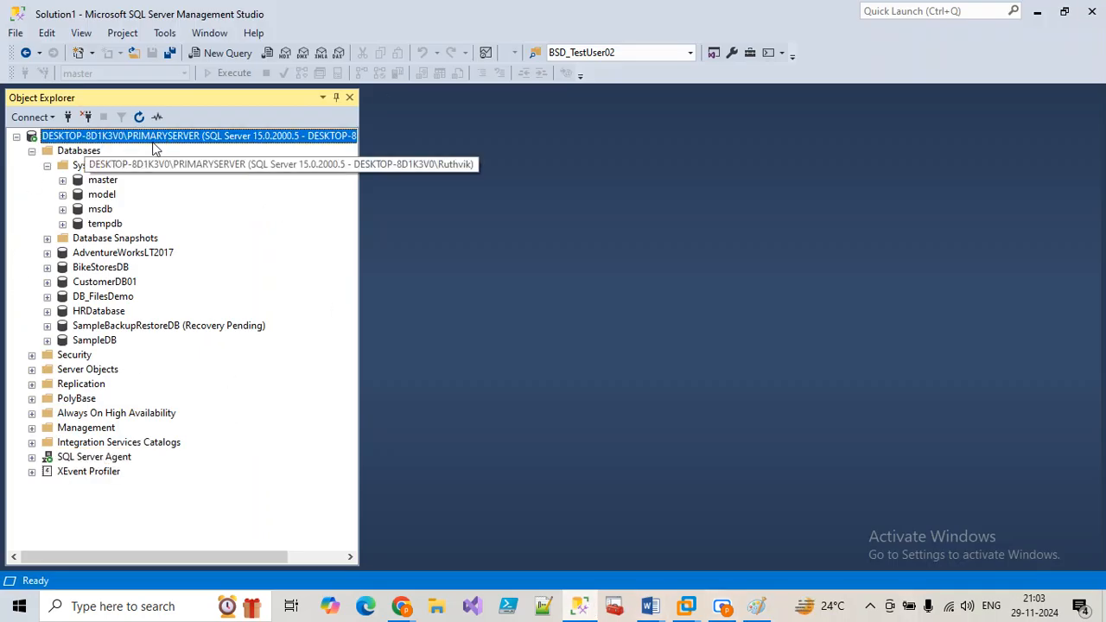
{"action": "left_click", "coordinate": [101, 270]}
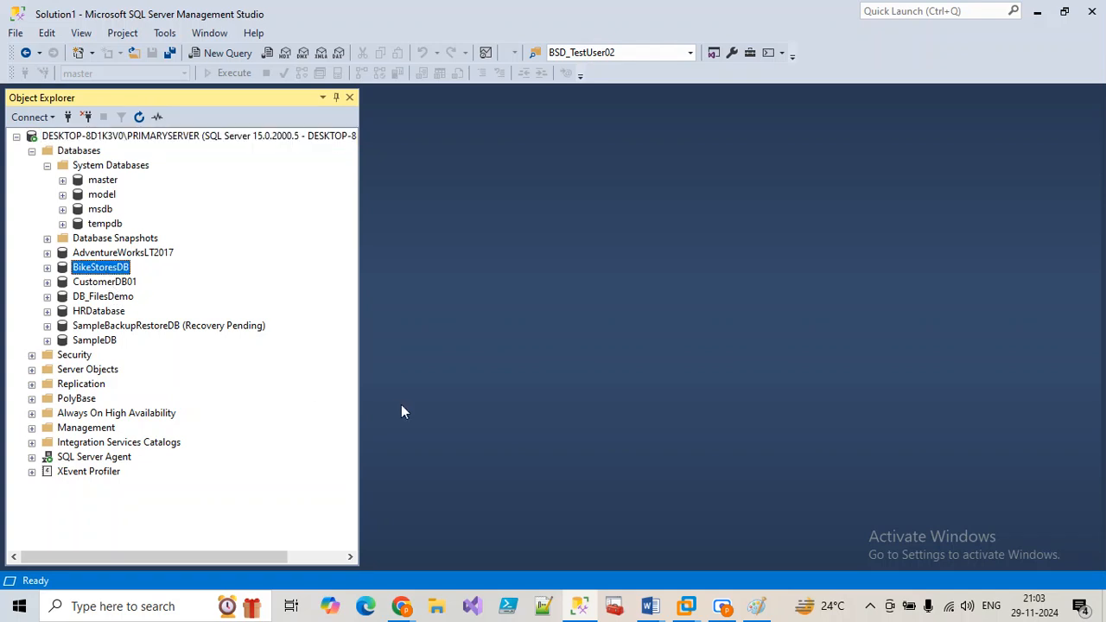
{"action": "left_click", "coordinate": [33, 458]}
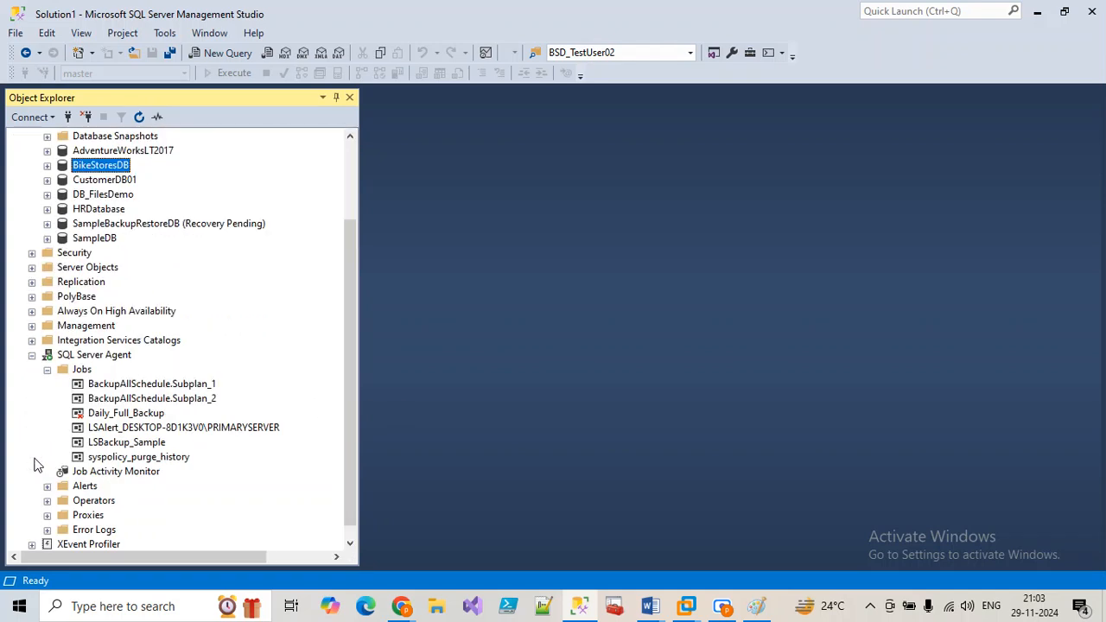
{"action": "right_click", "coordinate": [83, 370]}
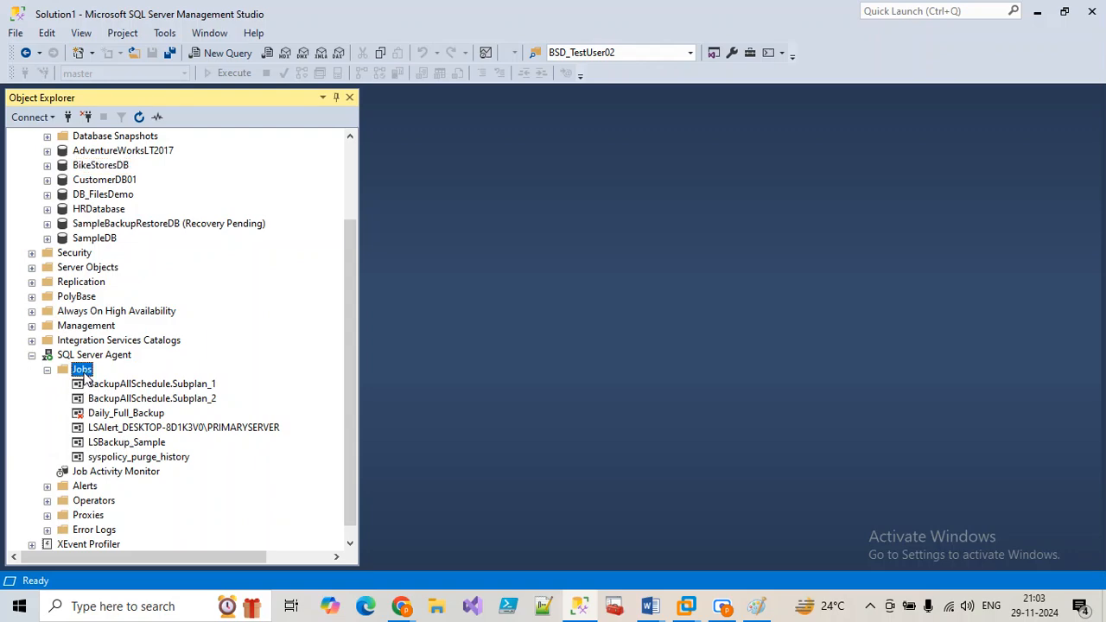
{"action": "left_click", "coordinate": [129, 383]}
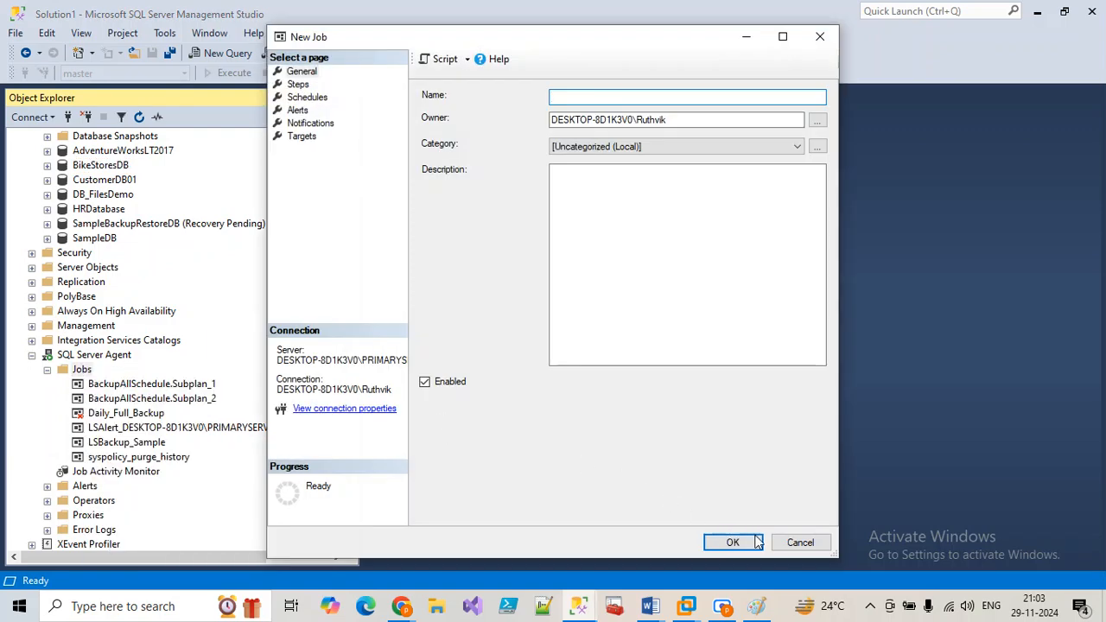
{"action": "left_click", "coordinate": [795, 542]}
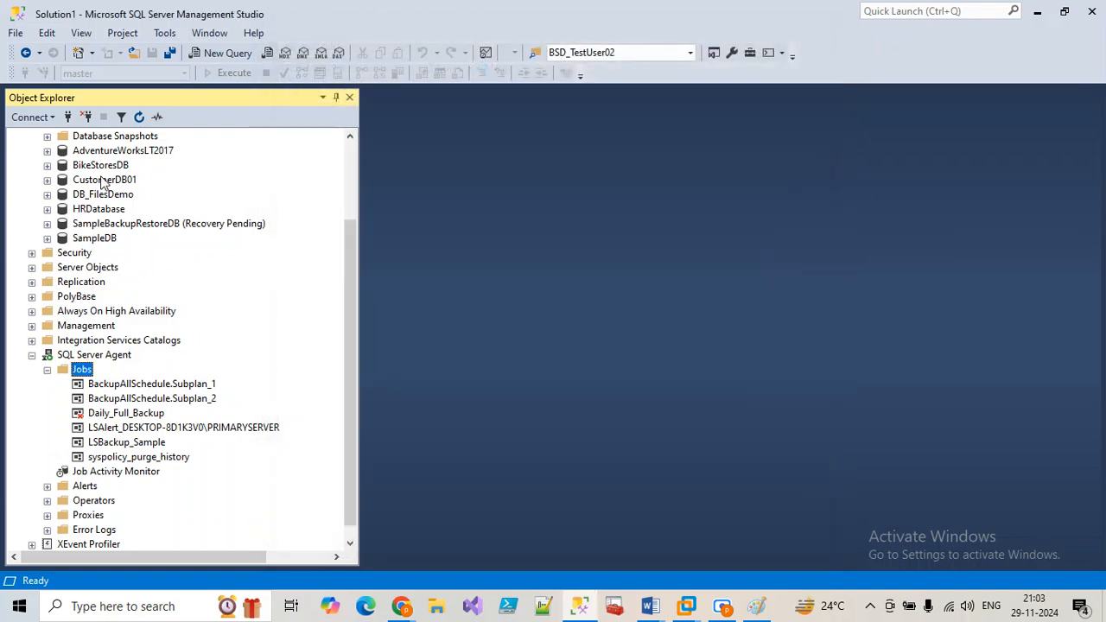
Step: Script the BikeStoresDB full backup to a new query window and close the Back Up dialog
{"action": "right_click", "coordinate": [100, 165]}
{"action": "mouse_move", "coordinate": [151, 238]}
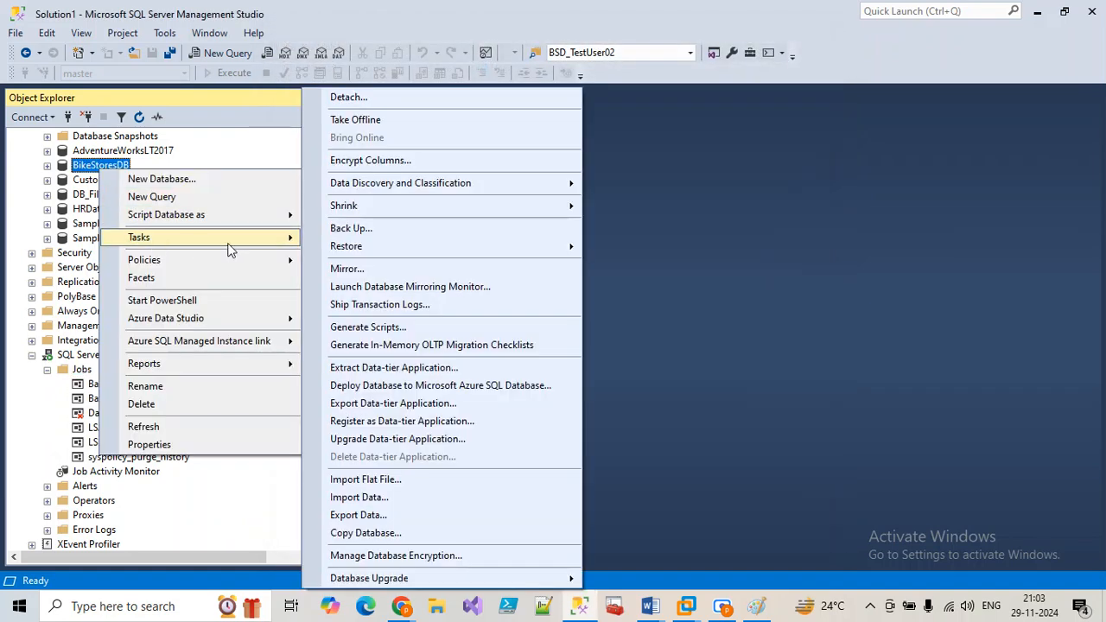
{"action": "left_click", "coordinate": [341, 230]}
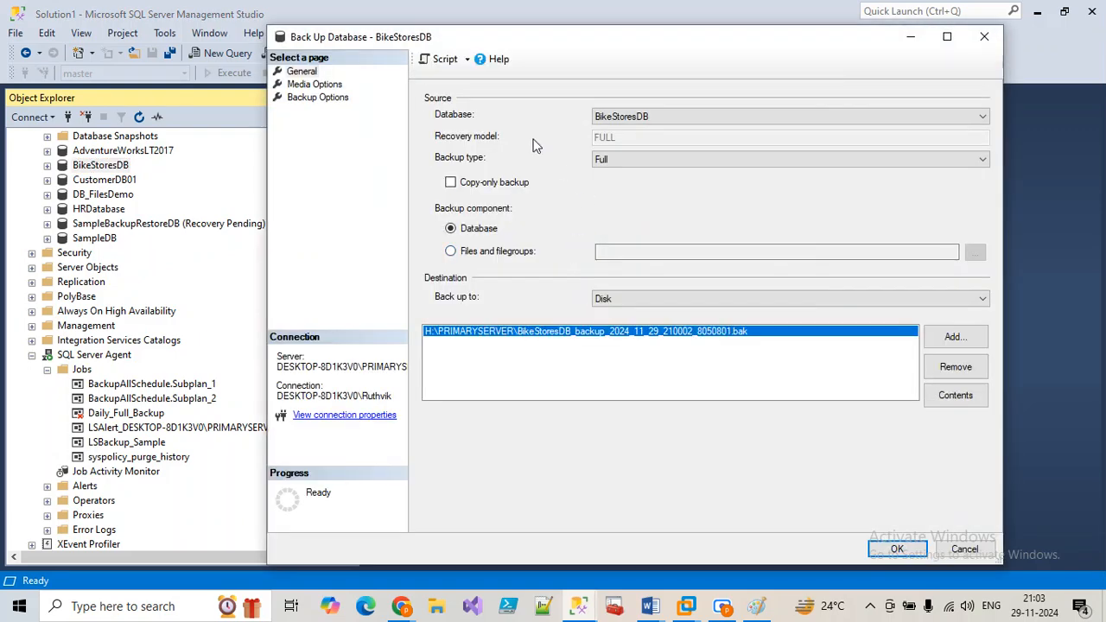
{"action": "left_click", "coordinate": [439, 61]}
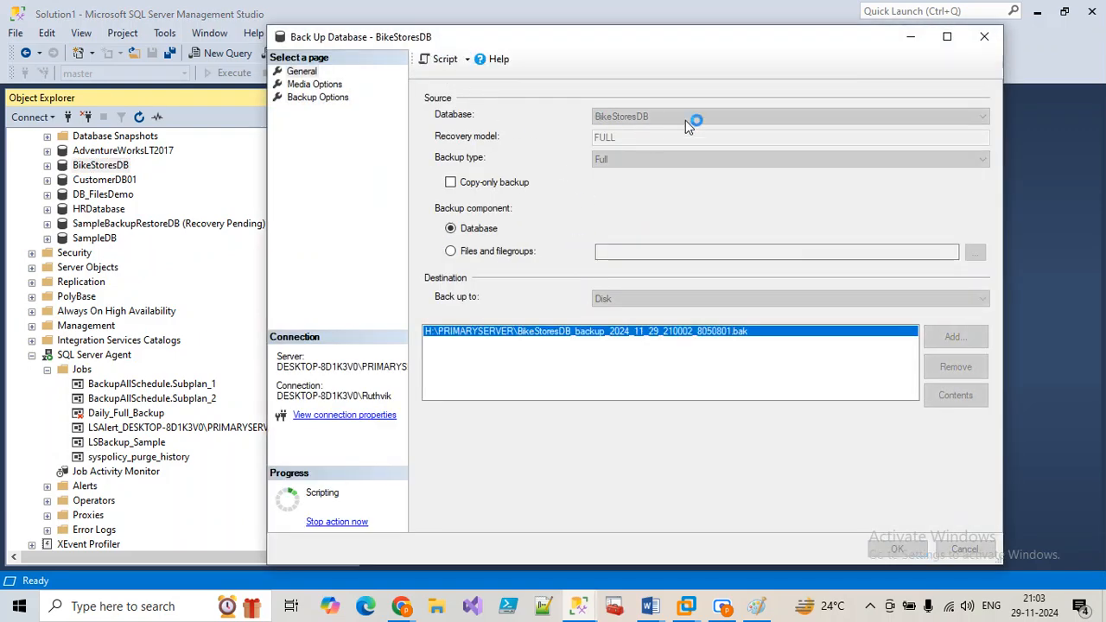
{"action": "left_click", "coordinate": [985, 38]}
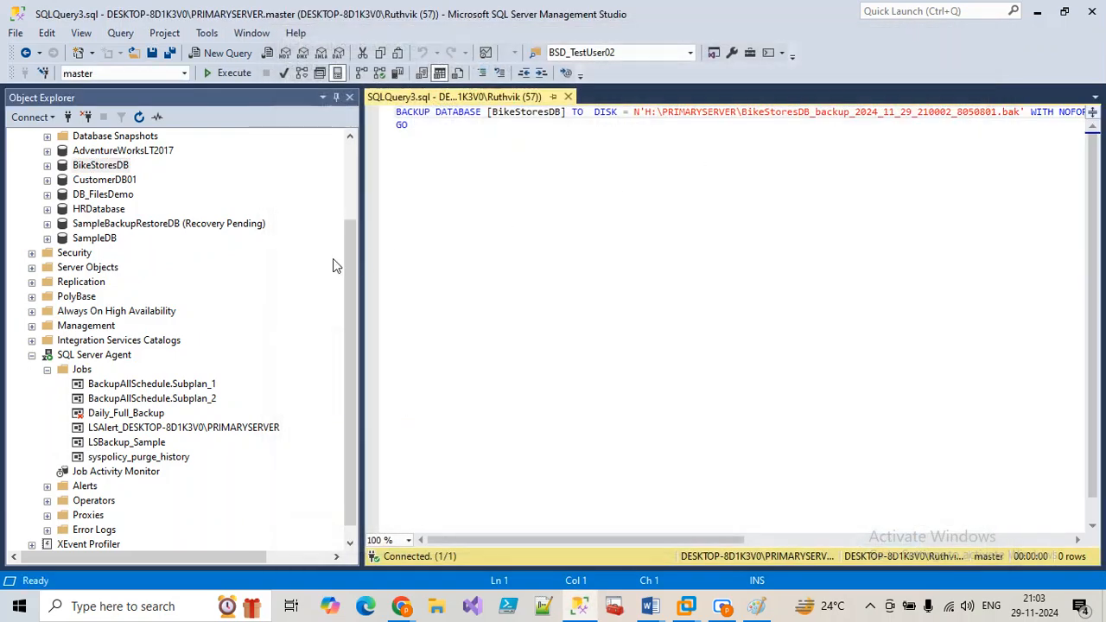
{"action": "right_click", "coordinate": [83, 370]}
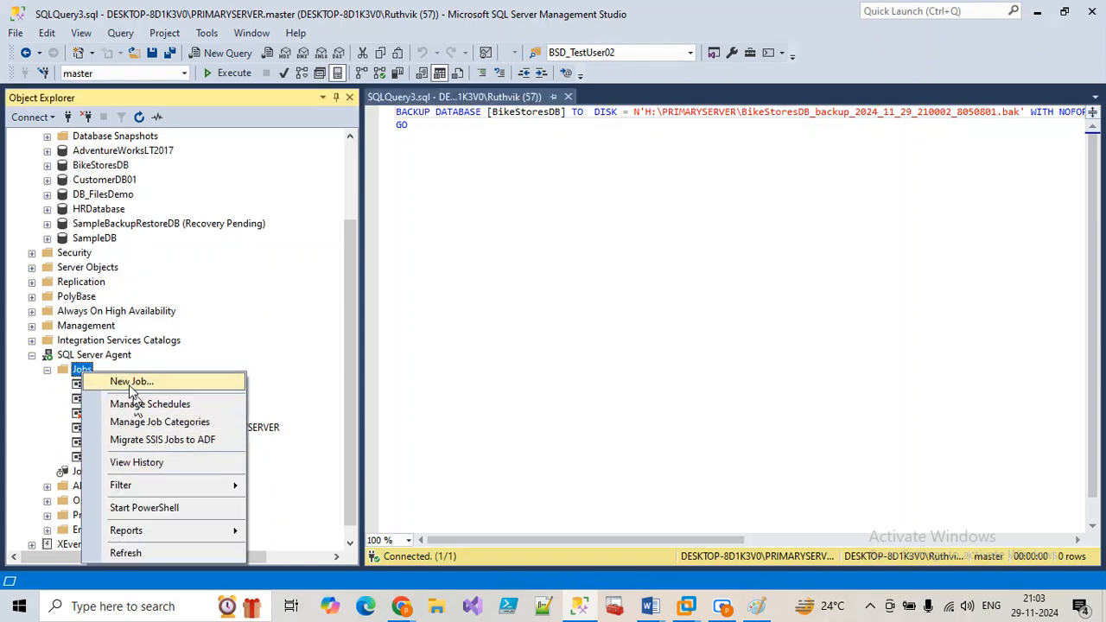
Step: Start the new job RefreshAct_BackupSource and go to its Steps page, then return to the backup script's file name
{"action": "left_click", "coordinate": [131, 384]}
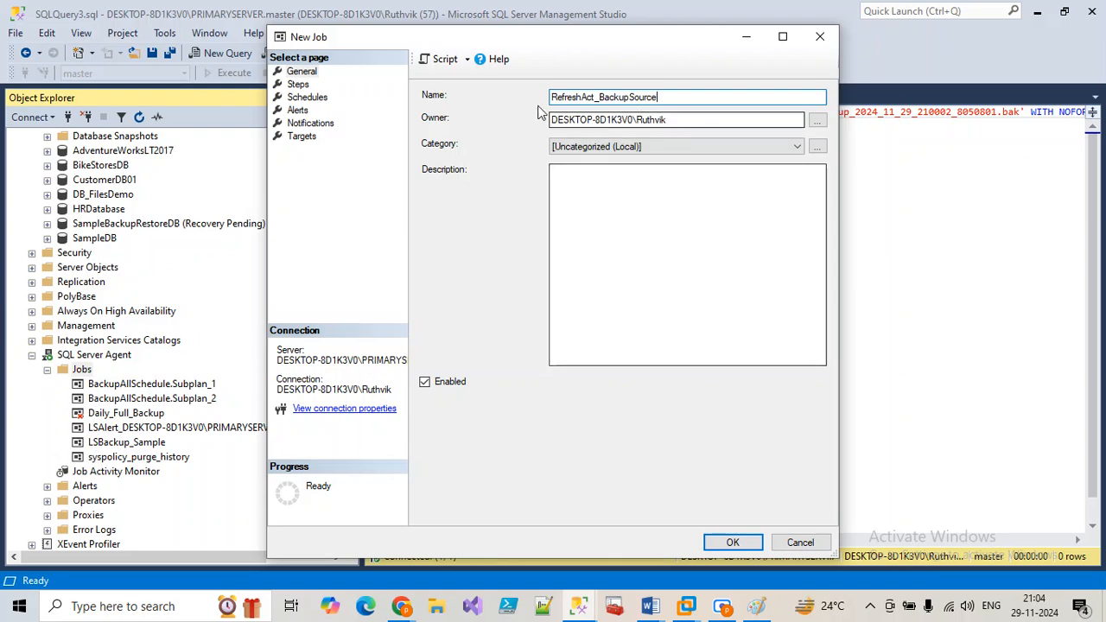
{"action": "left_click", "coordinate": [299, 85]}
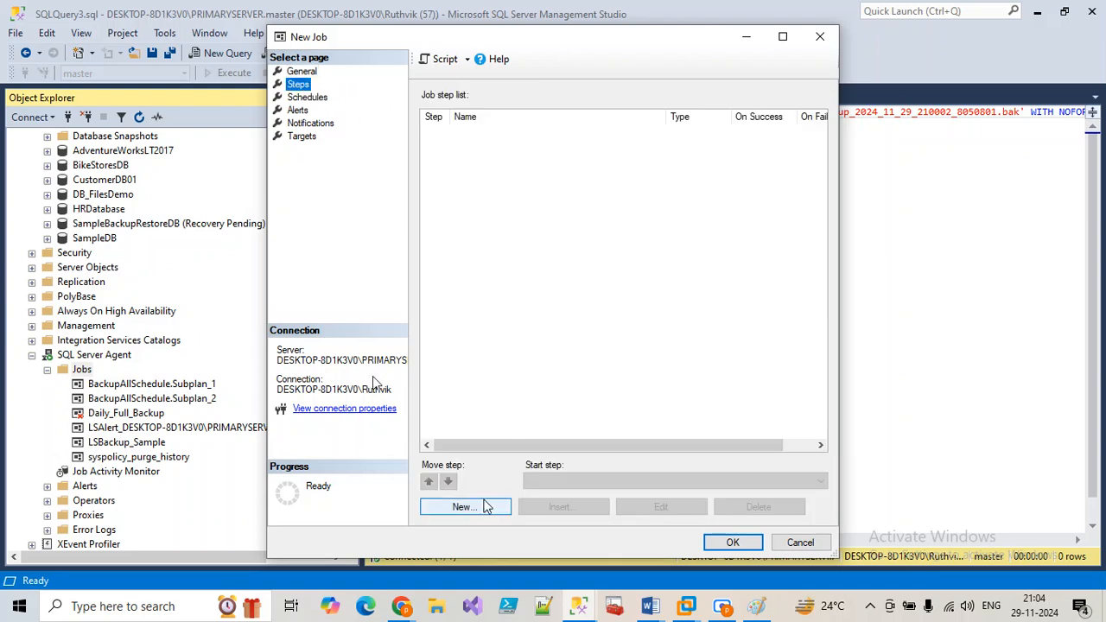
{"action": "key", "text": "Escape"}
{"action": "key", "text": "ctrl+a"}
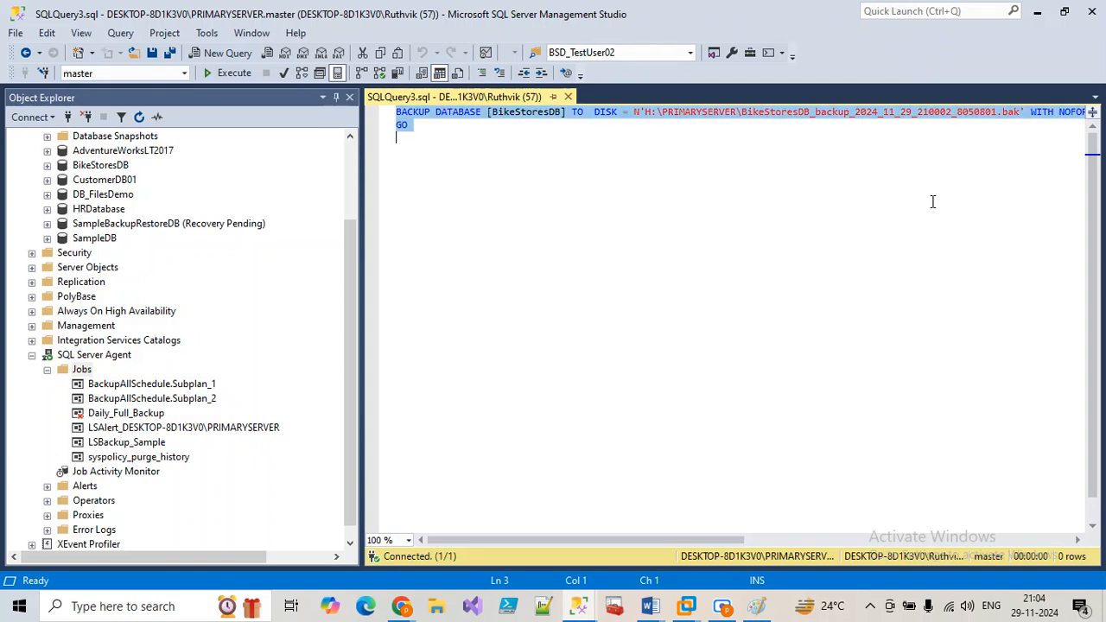
{"action": "left_click", "coordinate": [837, 207]}
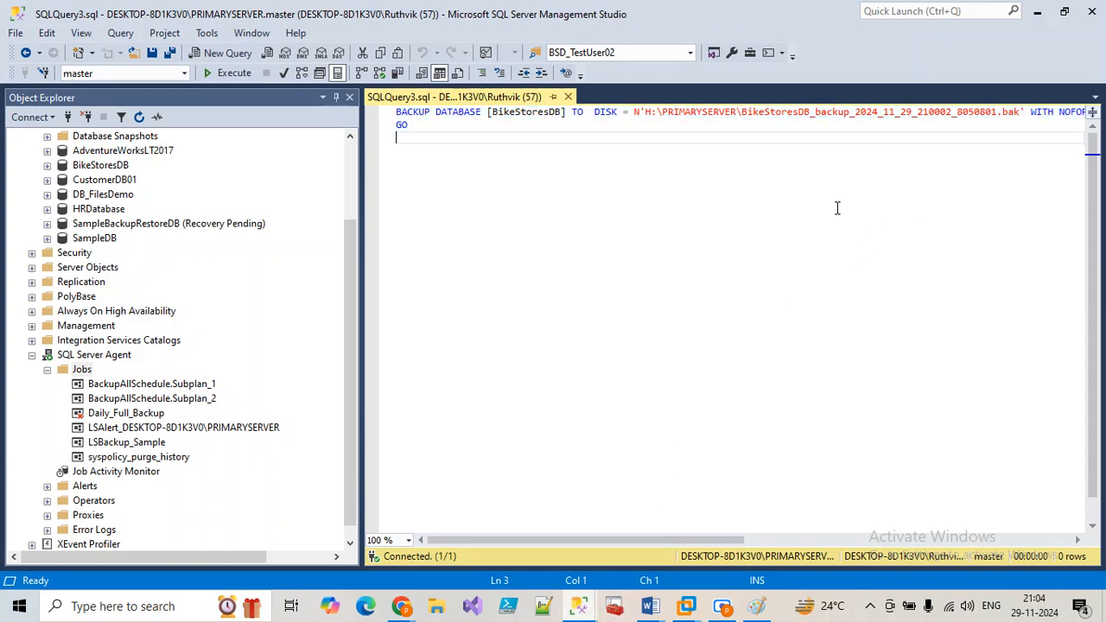
{"action": "left_click", "coordinate": [813, 114]}
Step: Rename the backup file to BikeStoresDB_Fullbackup.bak without the timestamp and cut the script
{"action": "type", "text": "Full"}
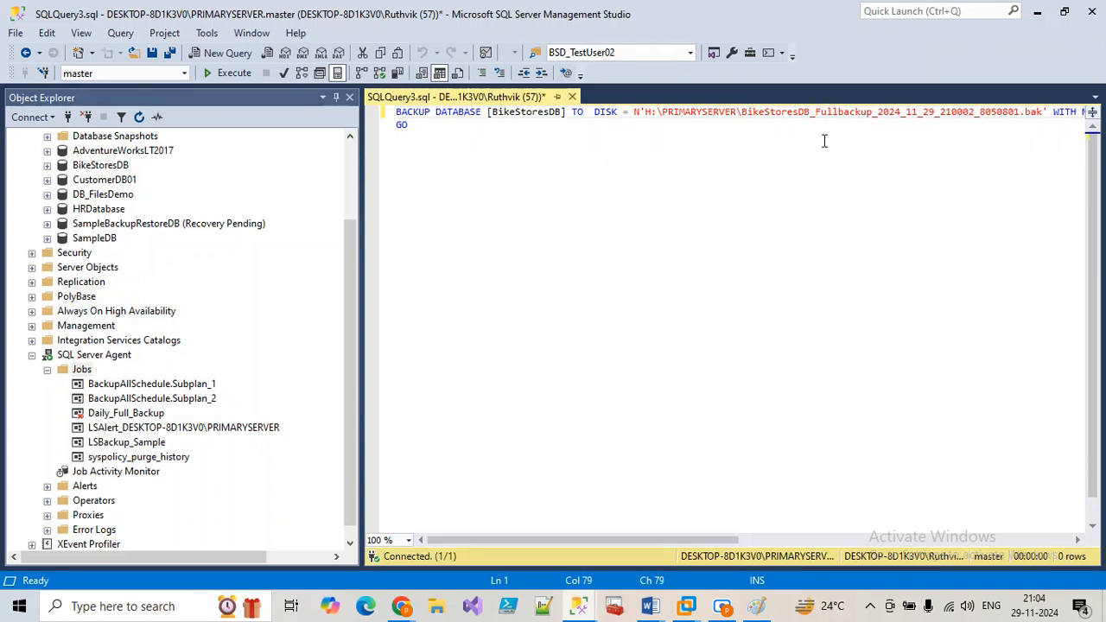
{"action": "left_click_drag", "start_coordinate": [872, 113], "coordinate": [1021, 107]}
{"action": "key", "text": "Delete"}
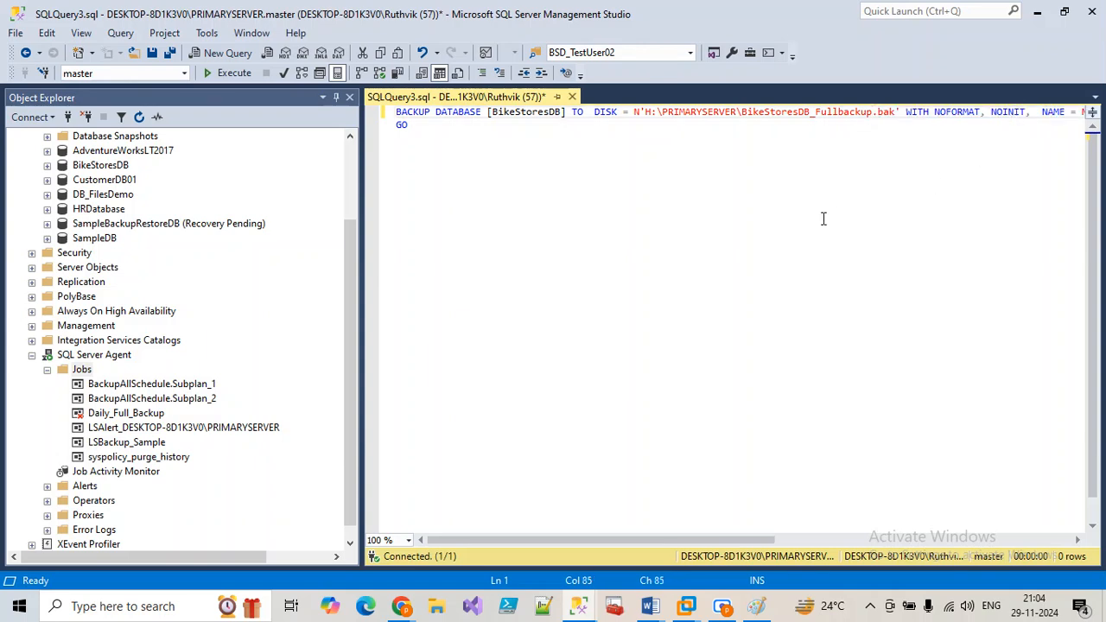
{"action": "left_click_drag", "start_coordinate": [413, 126], "coordinate": [376, 117]}
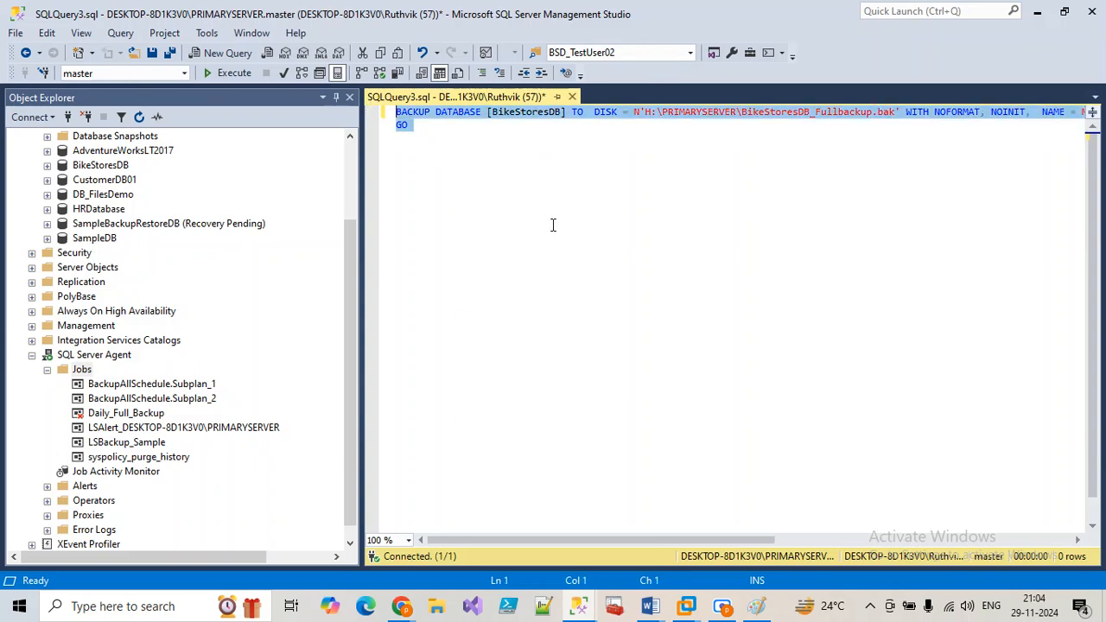
{"action": "key", "text": "ctrl+x"}
Step: Paste the backup script as the command of T-SQL step BikeStoreDBFullBackup and save the step
{"action": "mouse_move", "coordinate": [579, 607]}
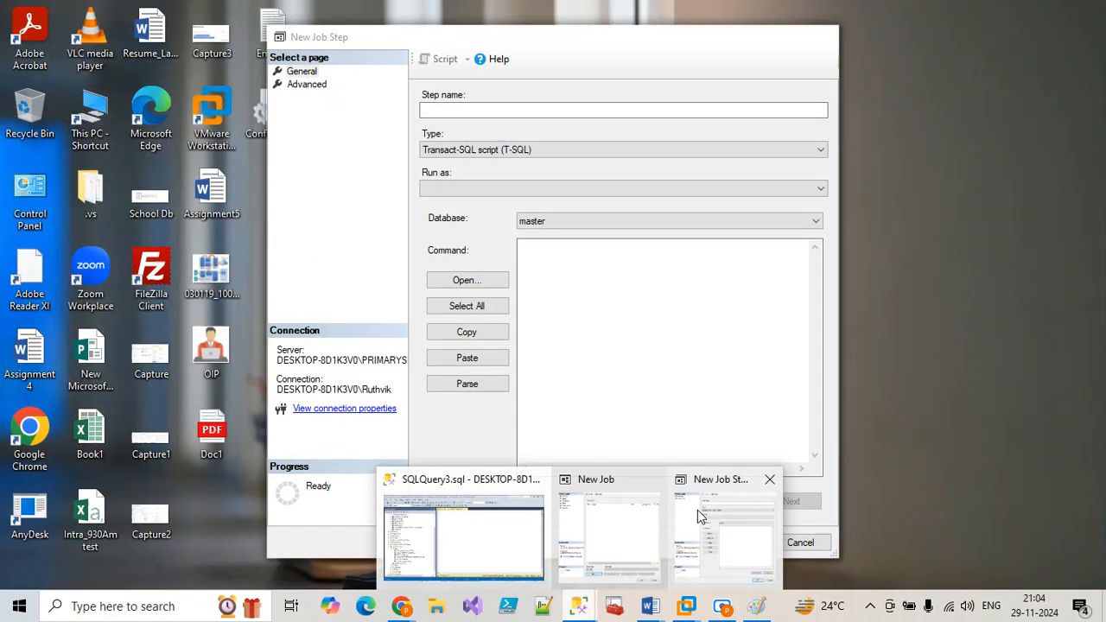
{"action": "left_click", "coordinate": [696, 510]}
{"action": "left_click", "coordinate": [591, 348]}
{"action": "key", "text": "ctrl+v"}
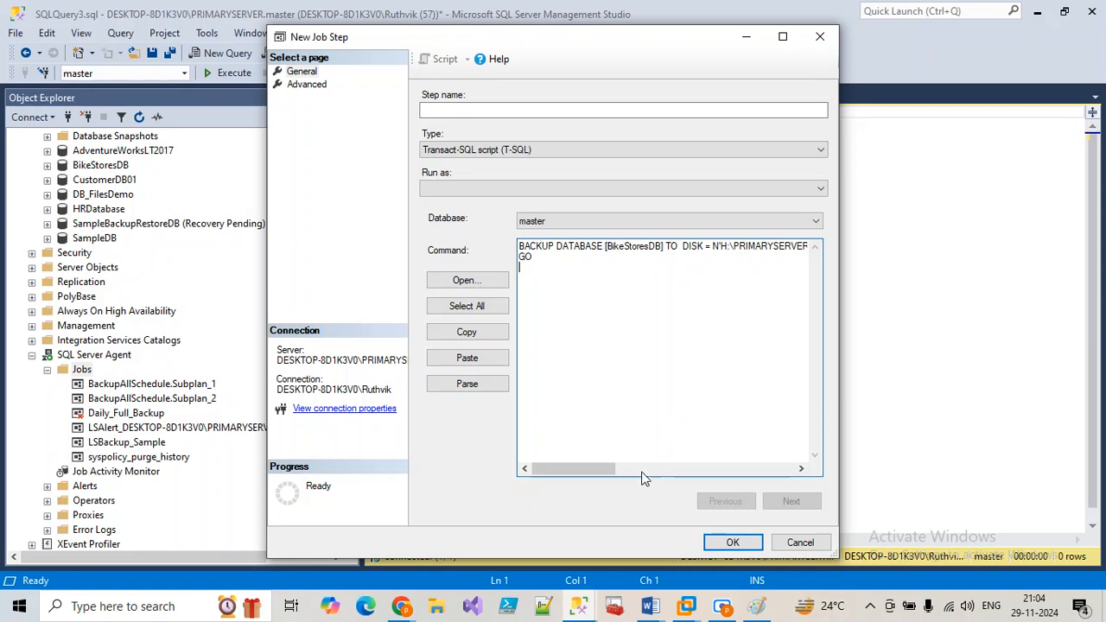
{"action": "mouse_move", "coordinate": [596, 473]}
{"action": "left_mouse_down"}
{"action": "mouse_move", "coordinate": [624, 471]}
{"action": "mouse_move", "coordinate": [595, 473]}
{"action": "left_mouse_up"}
{"action": "left_click", "coordinate": [436, 109]}
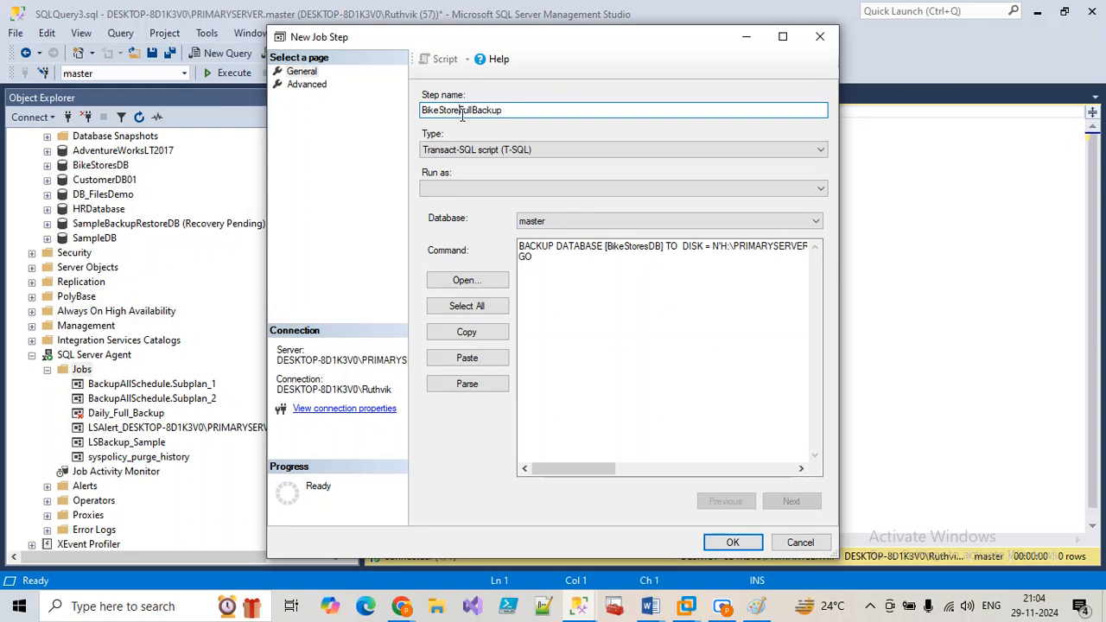
{"action": "left_click", "coordinate": [461, 113]}
{"action": "type", "text": "DB"}
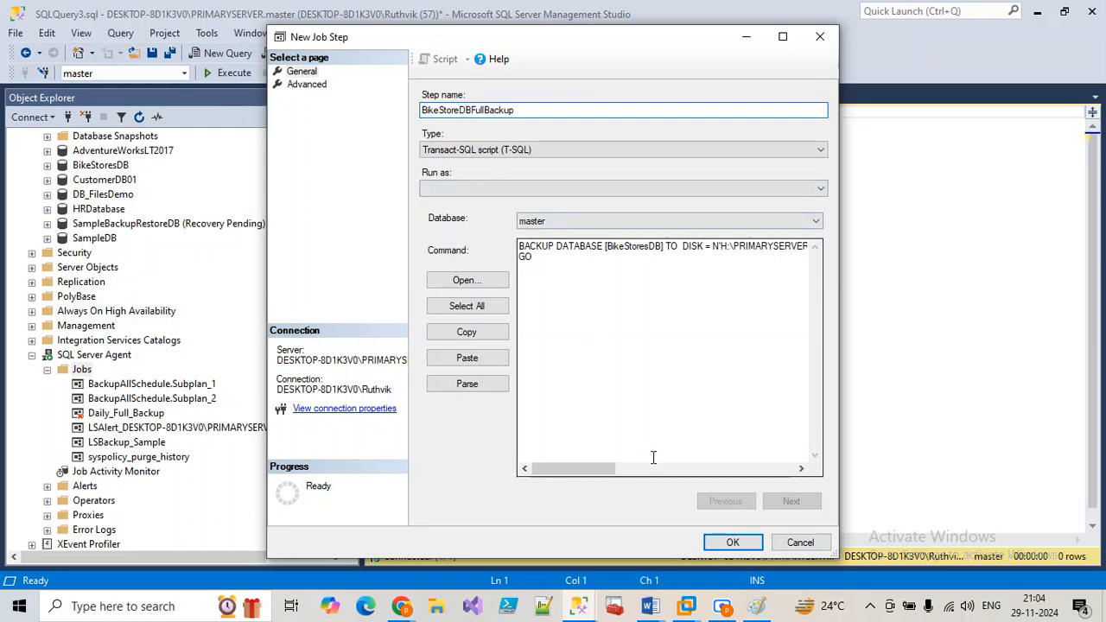
{"action": "left_click", "coordinate": [726, 542]}
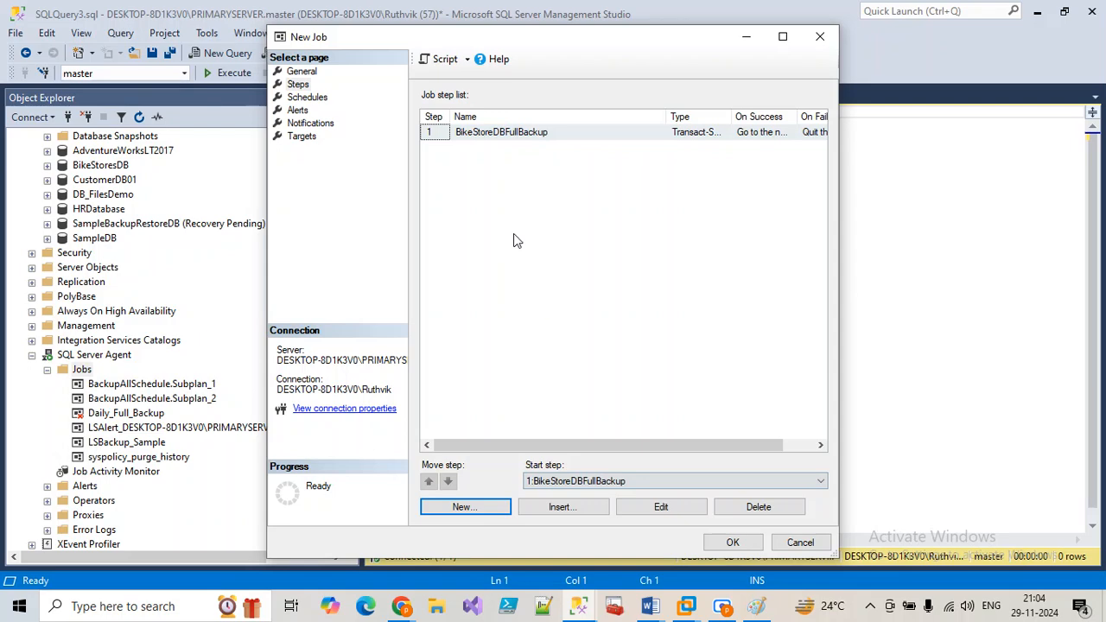
Step: Add schedule BikeStoreDBFullBackup running daily at 09:35:00, then save the RefreshAct_BackupSource job
{"action": "left_click", "coordinate": [308, 99]}
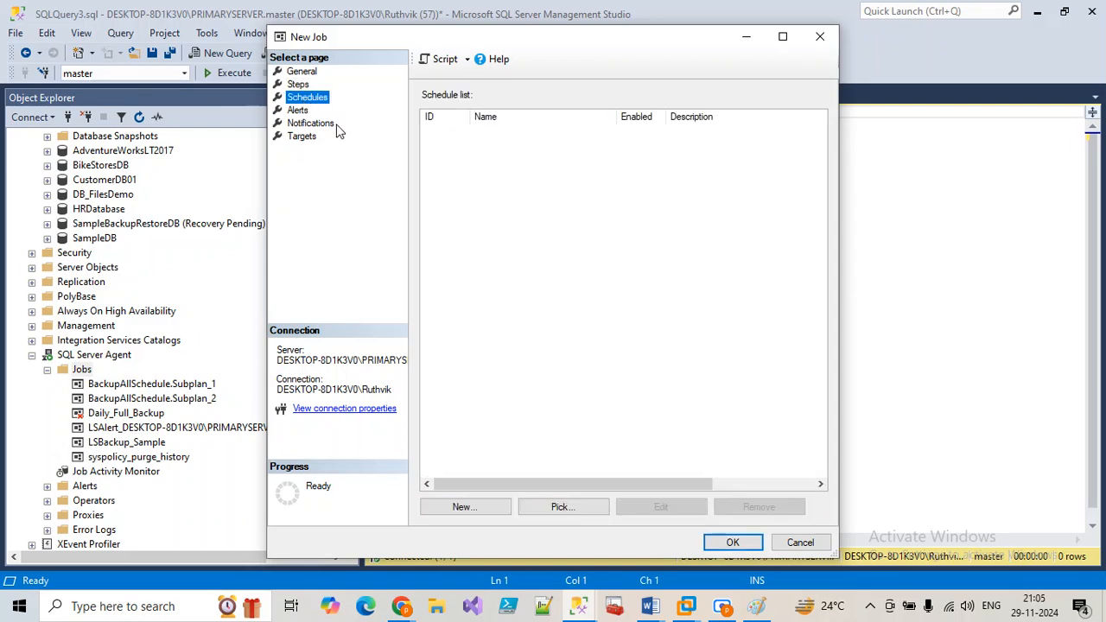
{"action": "left_click", "coordinate": [465, 507]}
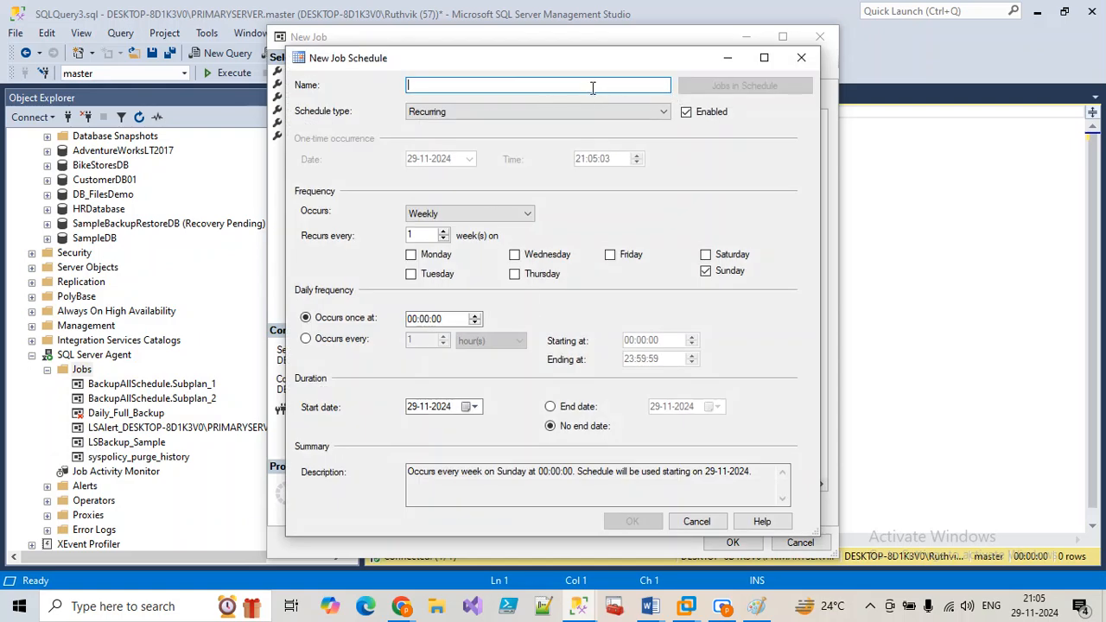
{"action": "type", "text": "BikeStoreDBFullBackup"}
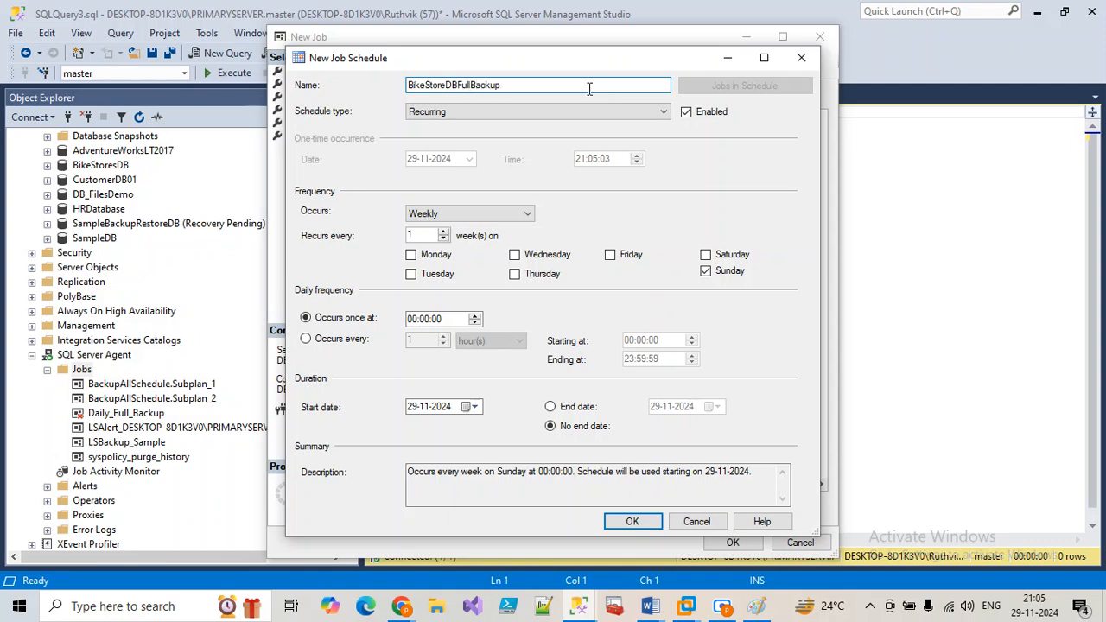
{"action": "left_click", "coordinate": [426, 216]}
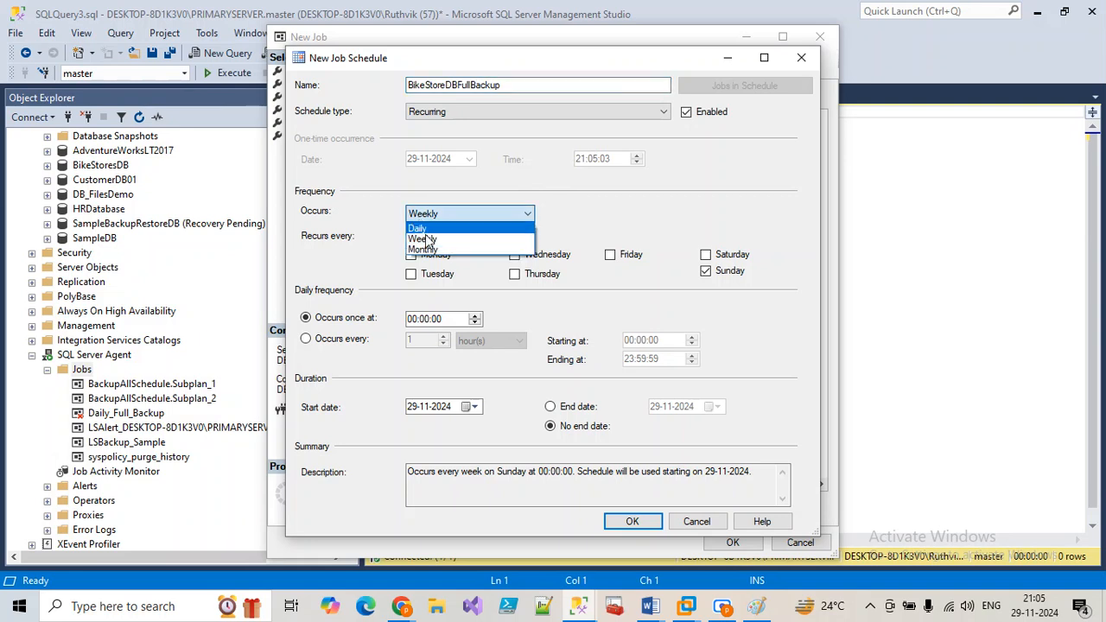
{"action": "left_click", "coordinate": [418, 229]}
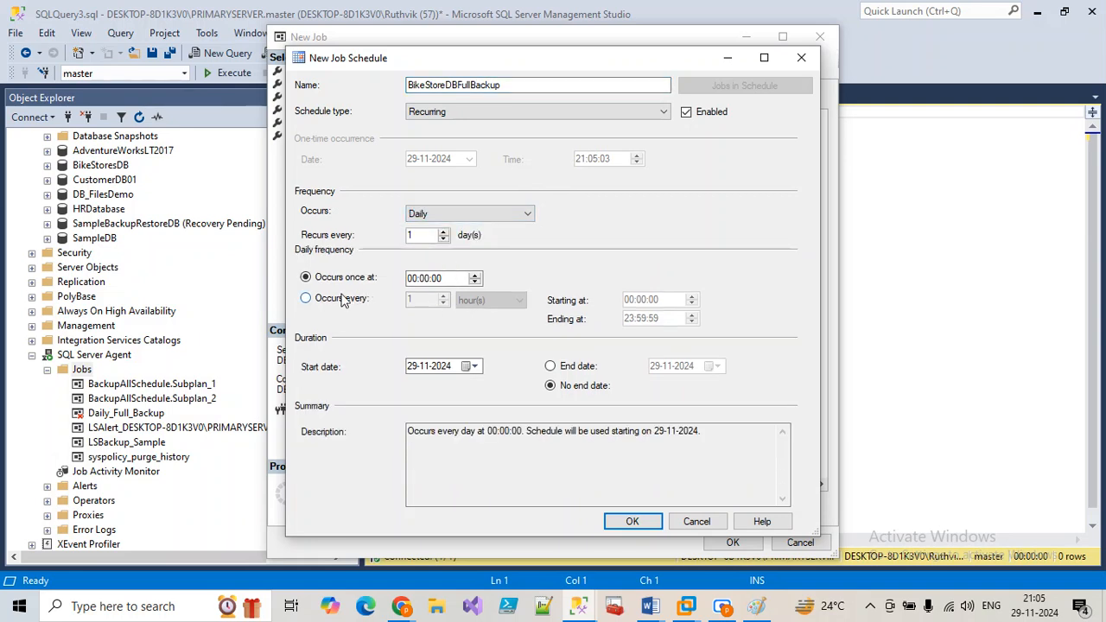
{"action": "left_click", "coordinate": [411, 278]}
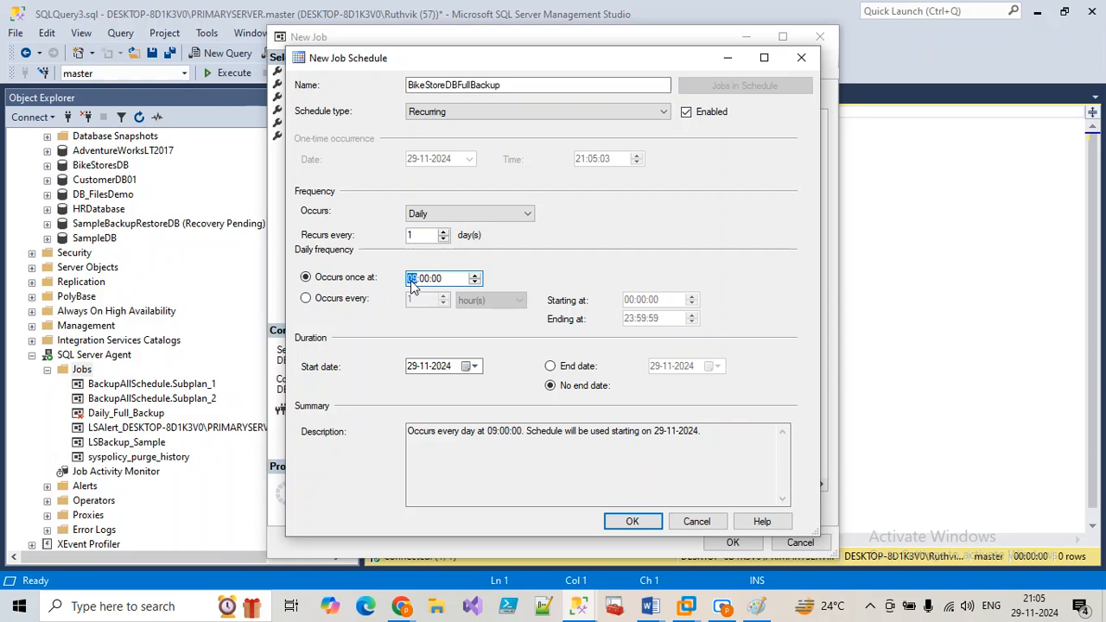
{"action": "left_click", "coordinate": [424, 278]}
{"action": "left_click", "coordinate": [634, 521]}
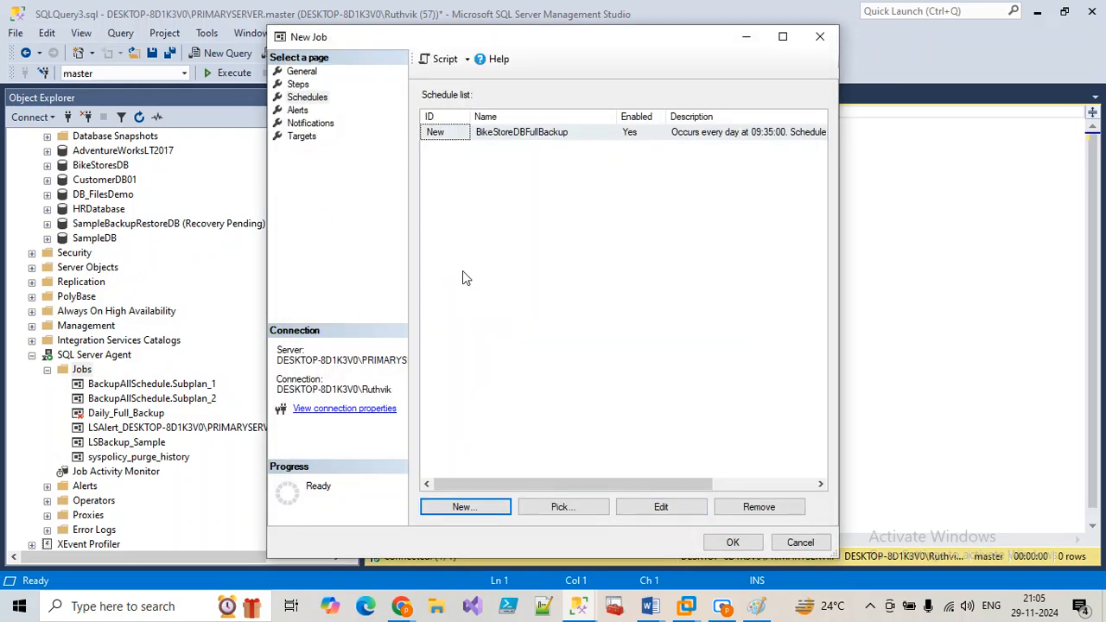
{"action": "left_click", "coordinate": [307, 98]}
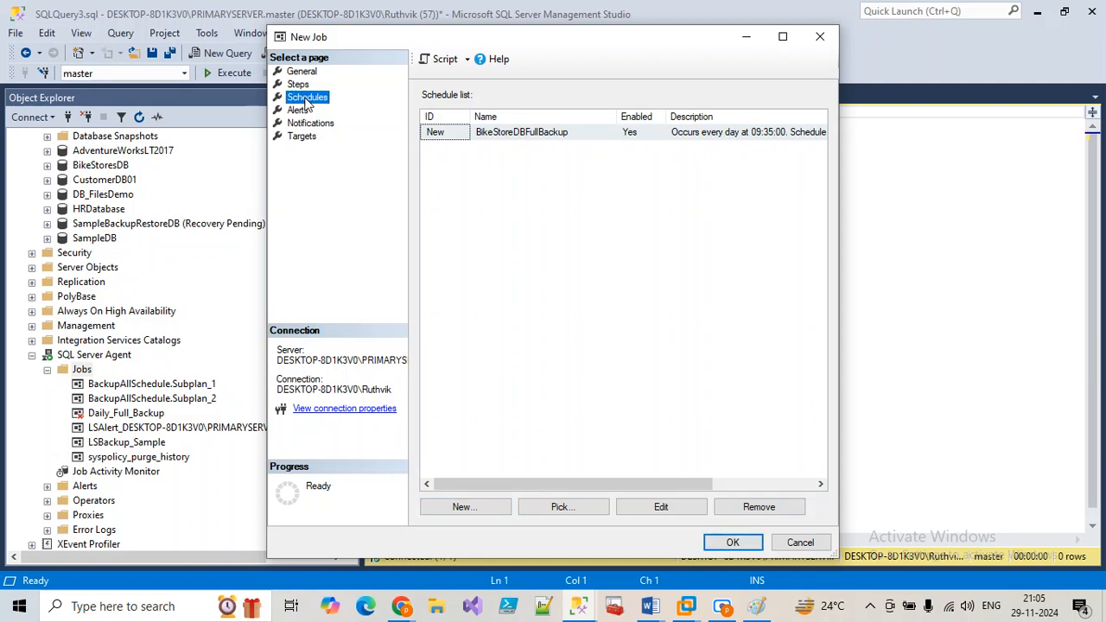
{"action": "left_click", "coordinate": [730, 542]}
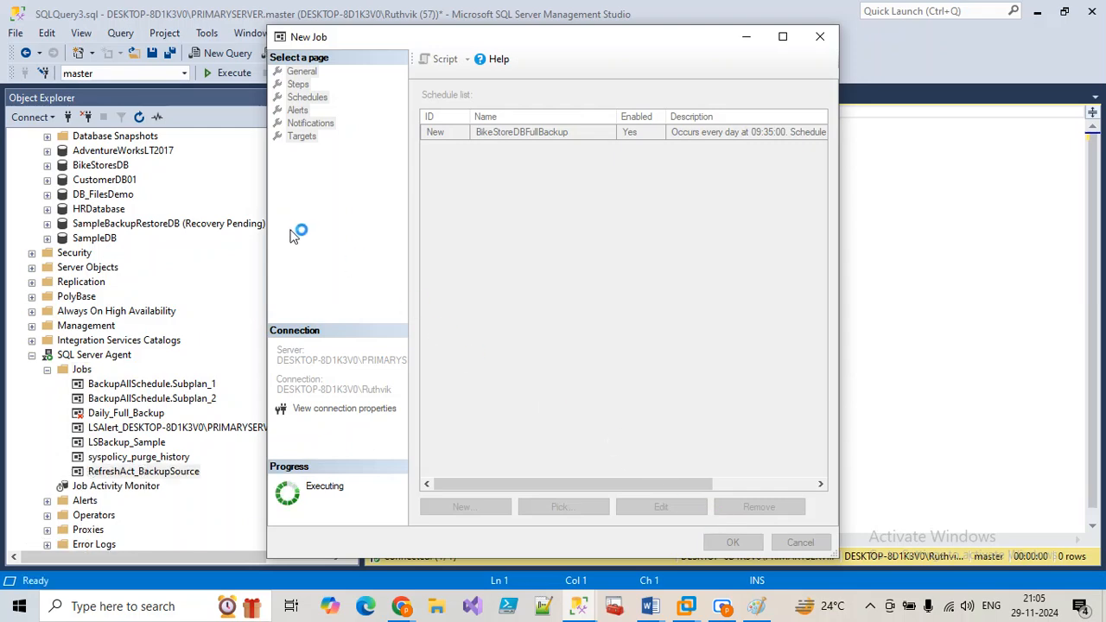
Step: Select the RefreshAct_BackupSource job in Object Explorer after briefly switching windows
{"action": "left_click", "coordinate": [184, 473]}
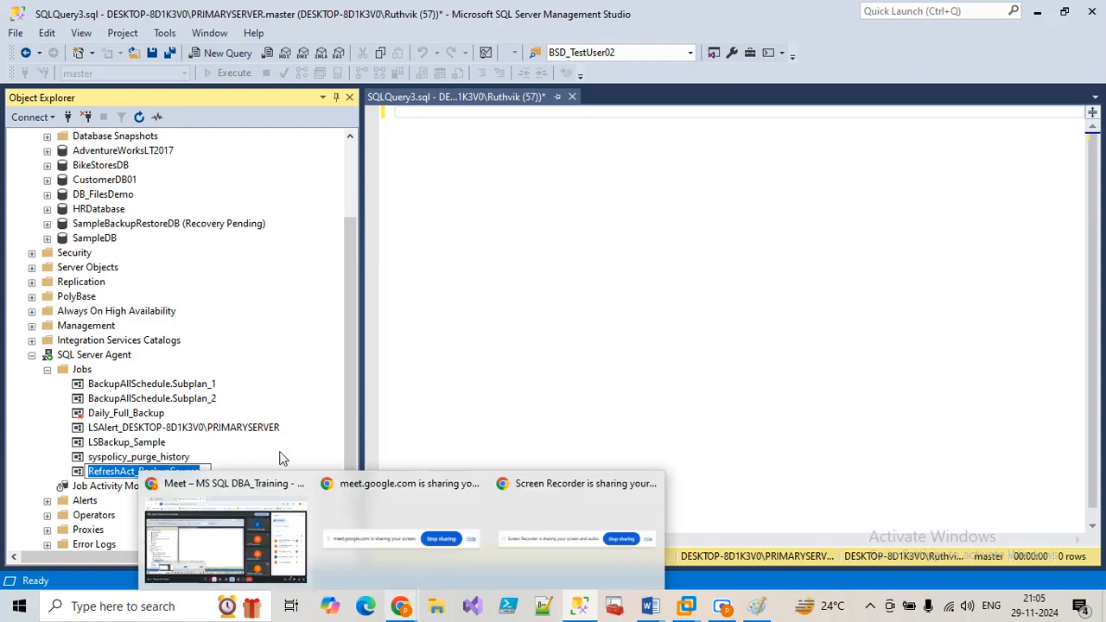
{"action": "left_click", "coordinate": [149, 480]}
{"action": "right_click", "coordinate": [142, 475]}
{"action": "key", "text": "Escape"}
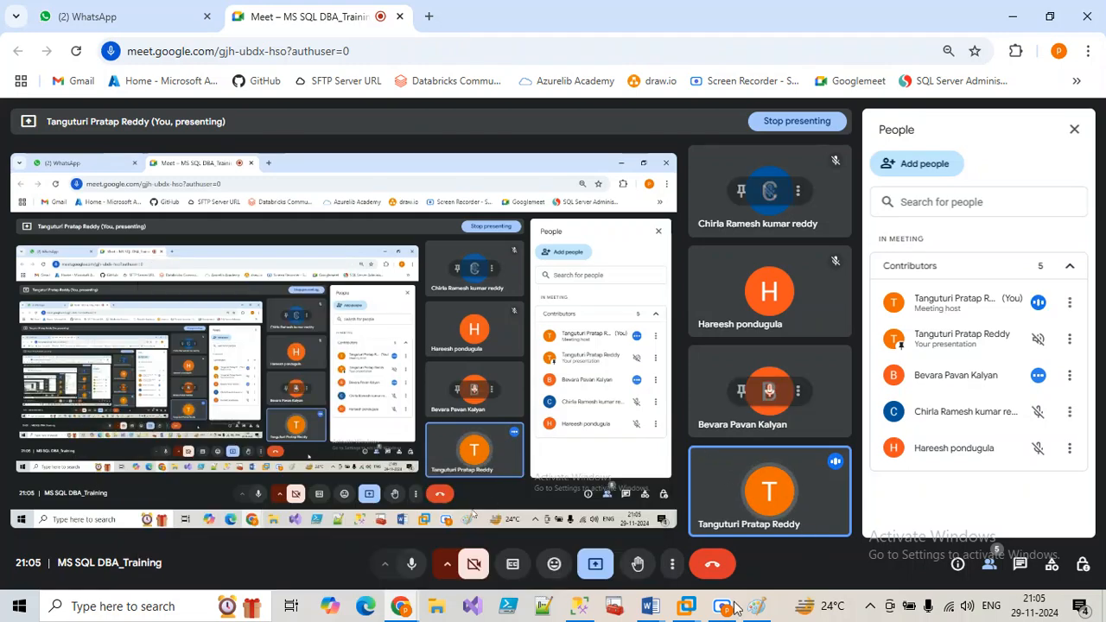
{"action": "left_click", "coordinate": [579, 606]}
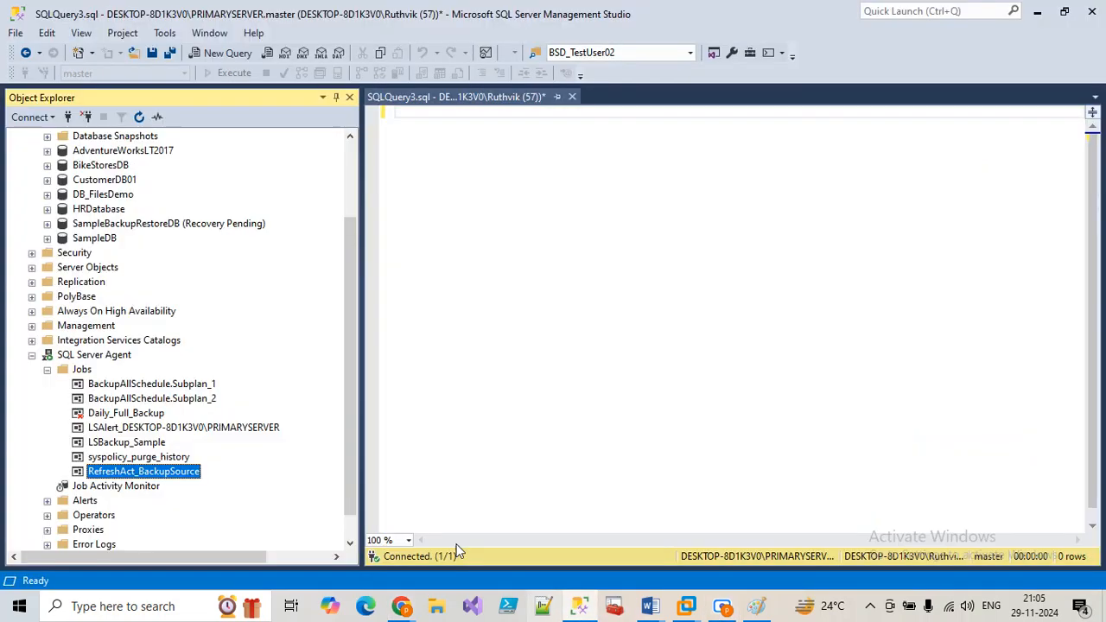
Step: Open RefreshAct_BackupSource's BikeStoreDBFullBackup step for editing in a maximized window
{"action": "right_click", "coordinate": [177, 472]}
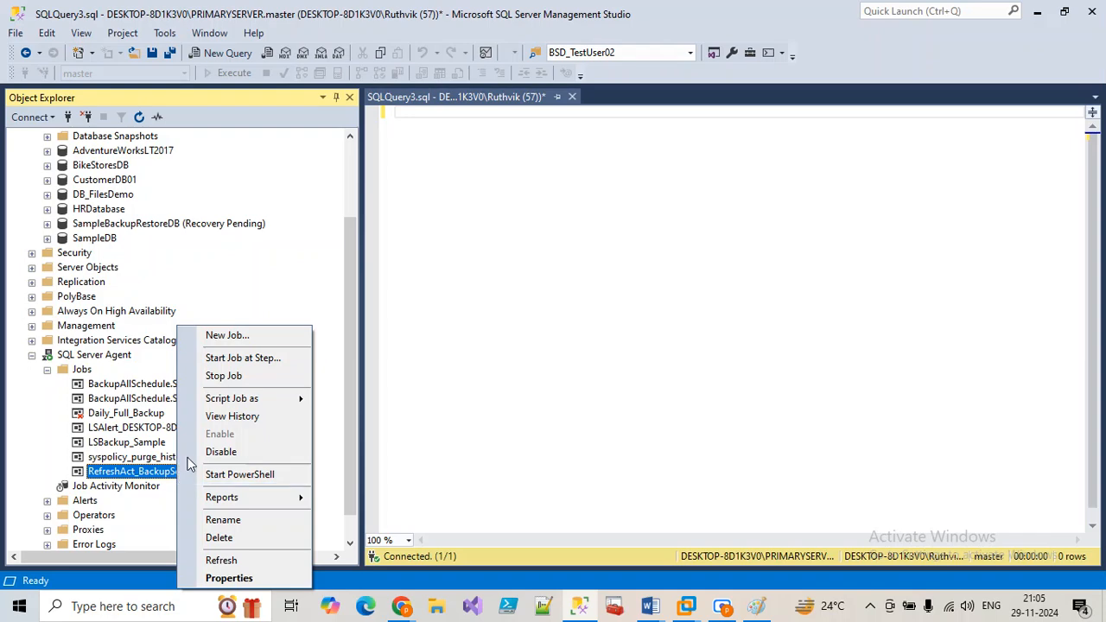
{"action": "left_click", "coordinate": [221, 578]}
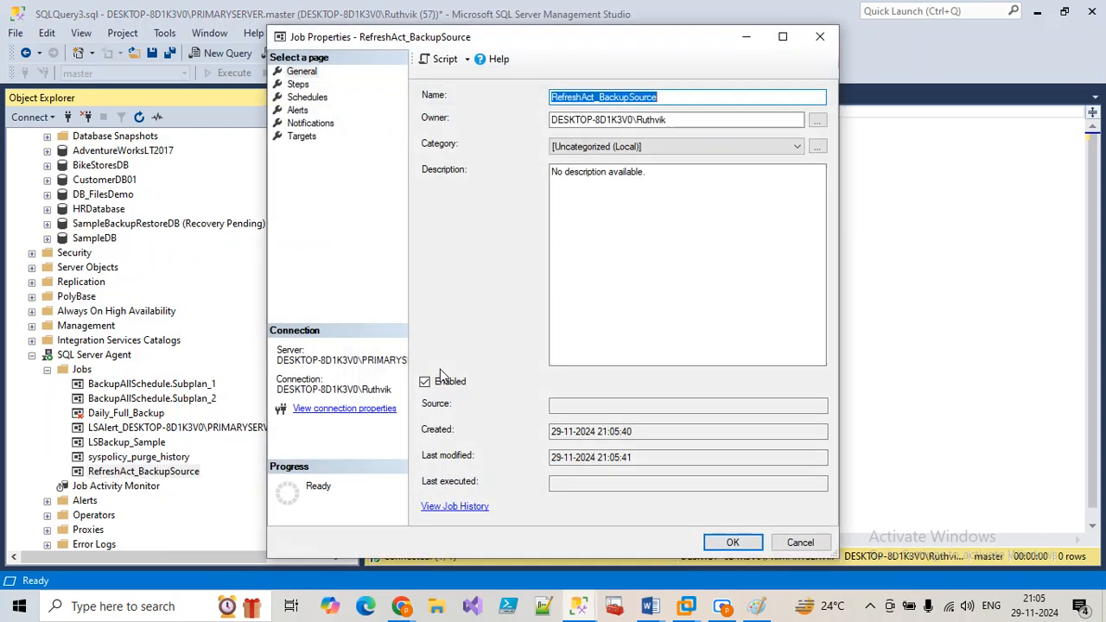
{"action": "left_click", "coordinate": [297, 84]}
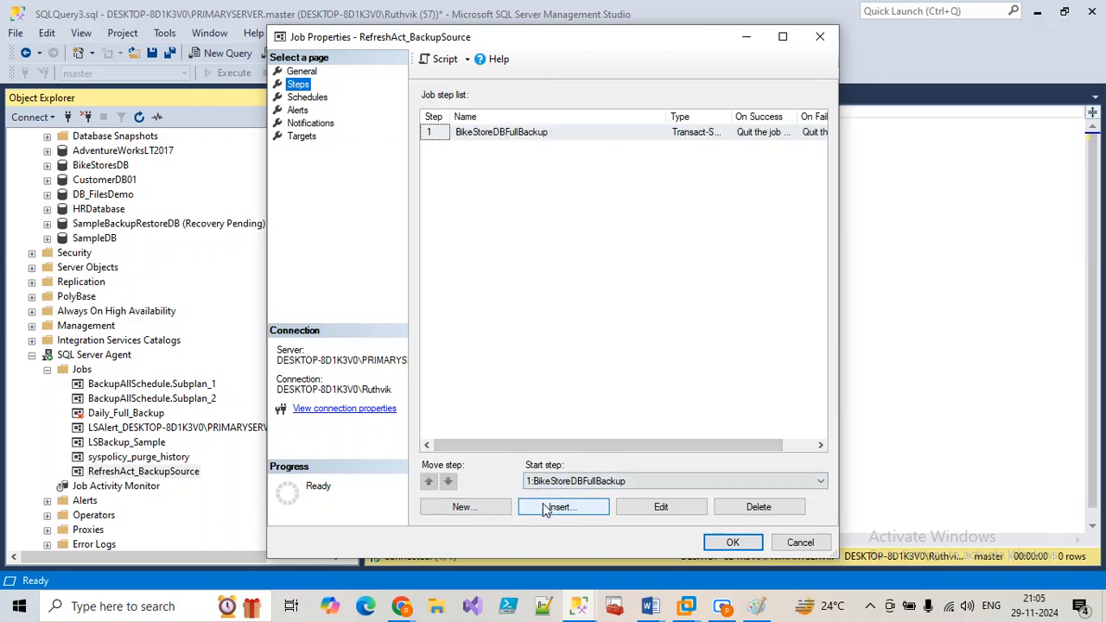
{"action": "left_click", "coordinate": [492, 132]}
{"action": "left_click", "coordinate": [683, 503]}
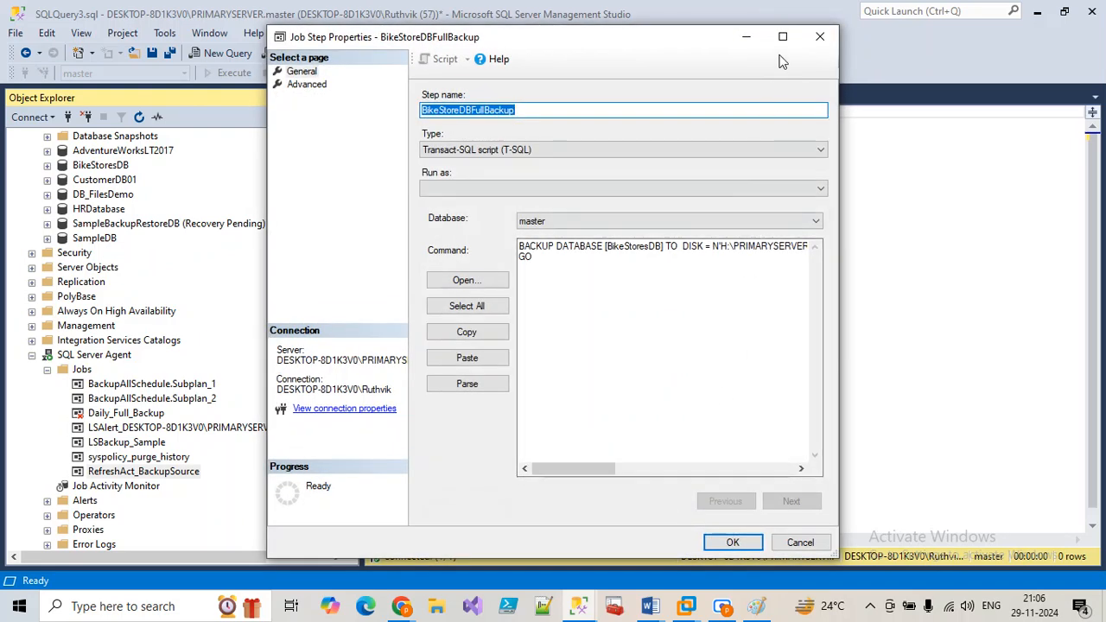
{"action": "left_click", "coordinate": [780, 35]}
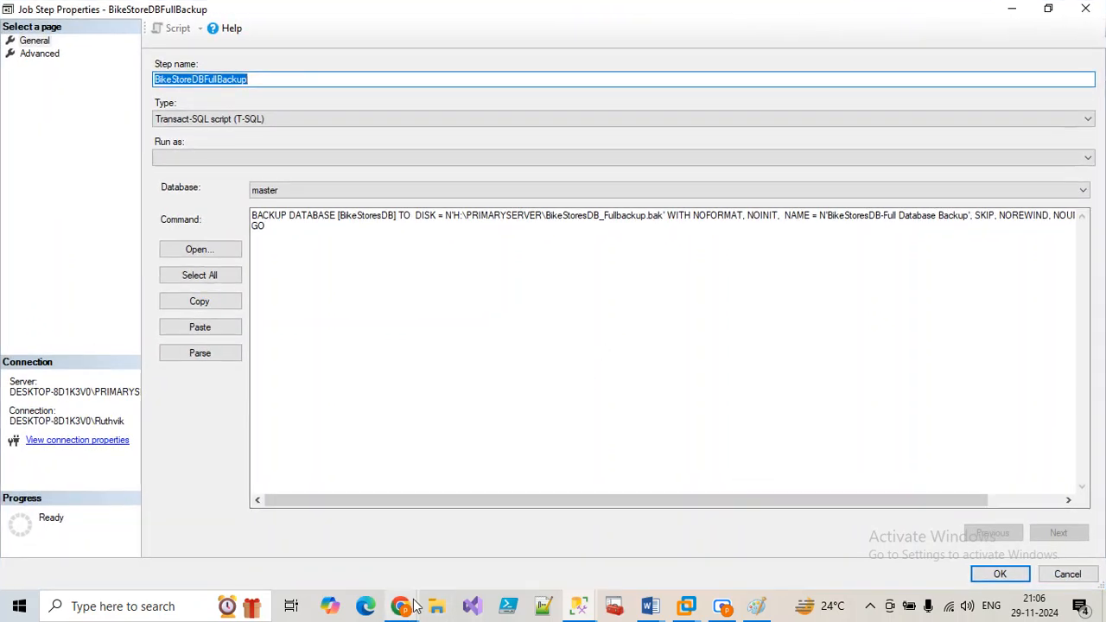
{"action": "left_click", "coordinate": [438, 605]}
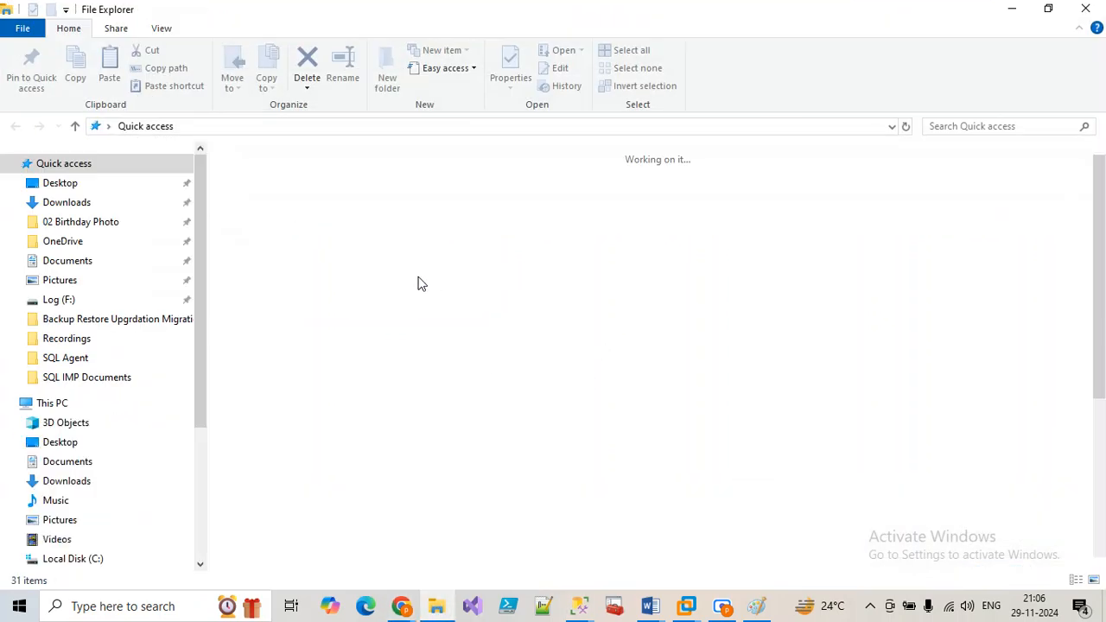
Step: Create a new folder named BikeStoreDB_Backups on the Backup (H:) drive
{"action": "scroll", "coordinate": [83, 530], "scroll_direction": "down", "scroll_amount": 3}
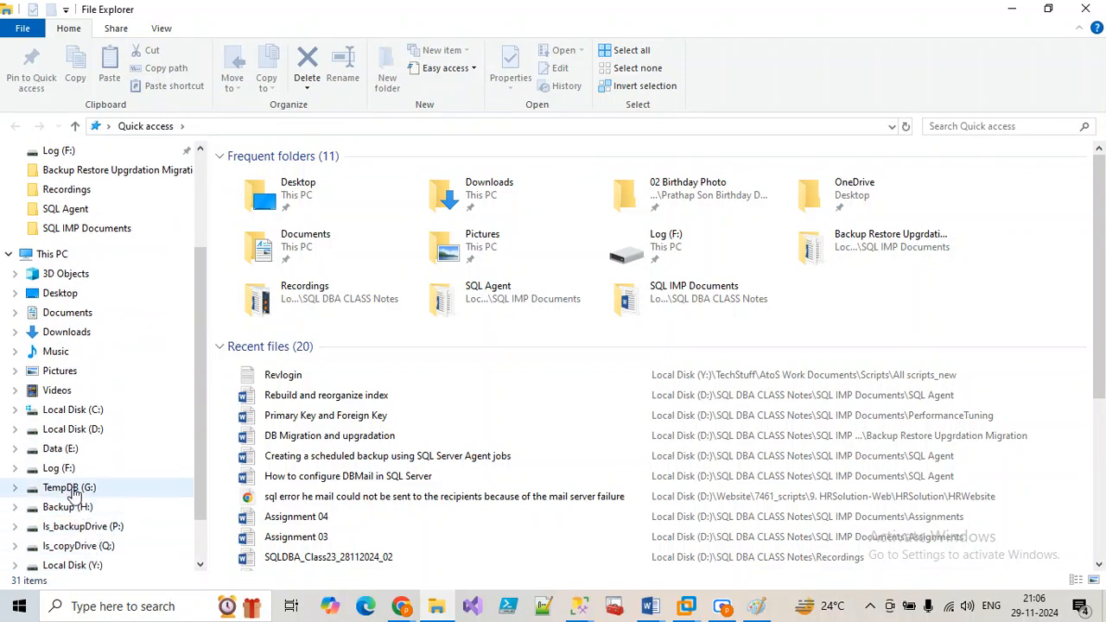
{"action": "left_click", "coordinate": [87, 525]}
{"action": "left_click", "coordinate": [87, 508]}
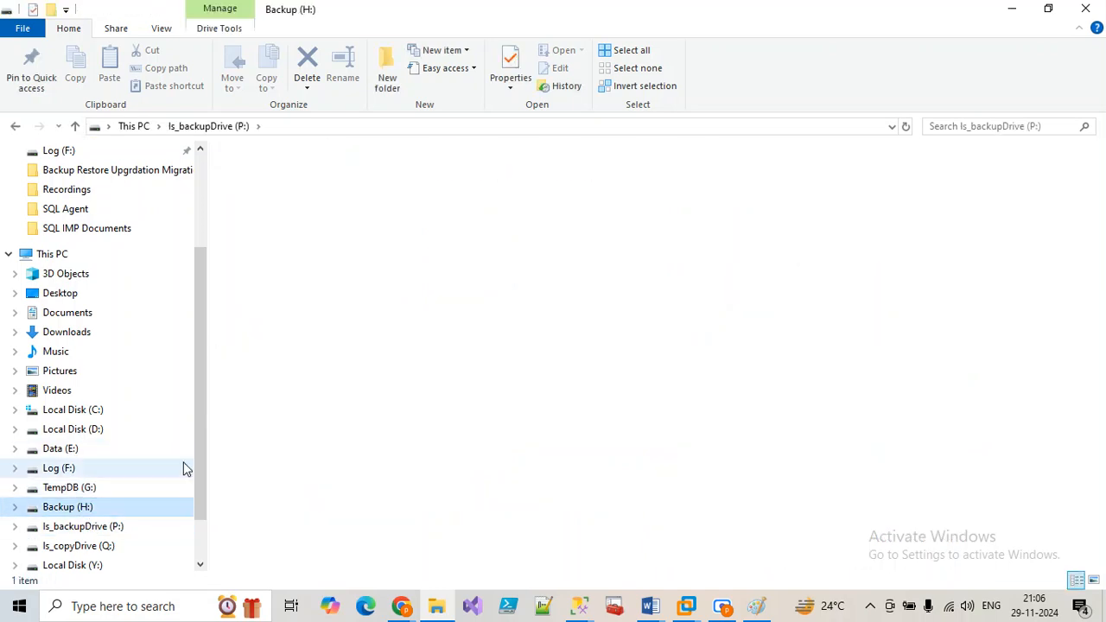
{"action": "right_click", "coordinate": [288, 403]}
{"action": "mouse_move", "coordinate": [349, 368]}
{"action": "left_click", "coordinate": [501, 364]}
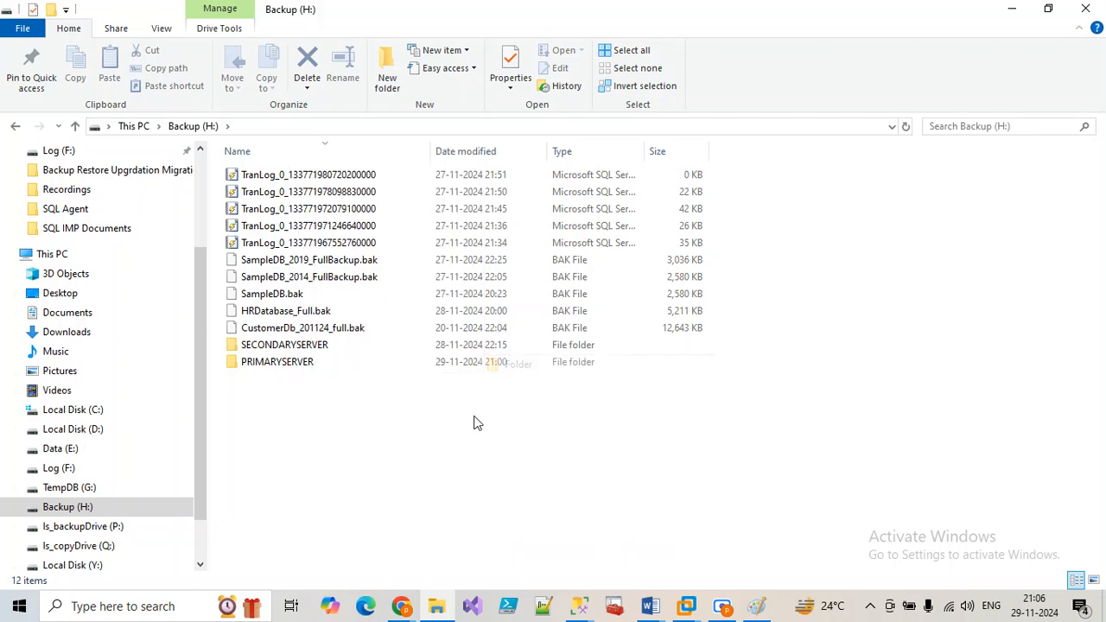
{"action": "type", "text": "BikeDB"}
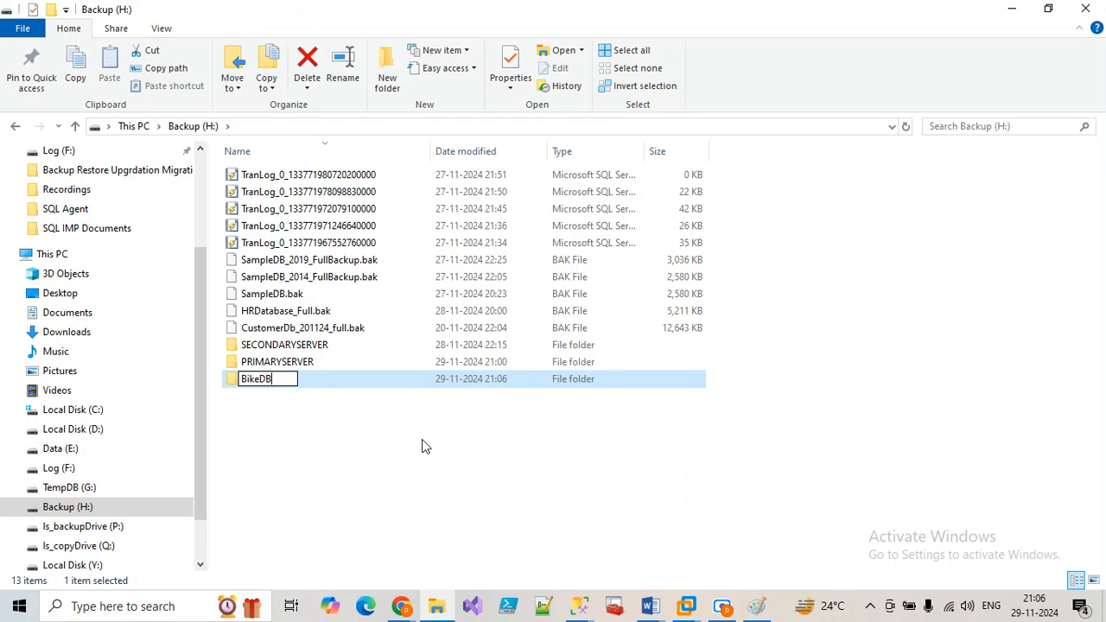
{"action": "key", "text": "BackSpace"}
{"action": "key", "text": "BackSpace"}
{"action": "type", "text": "StoreDB_Backups"}
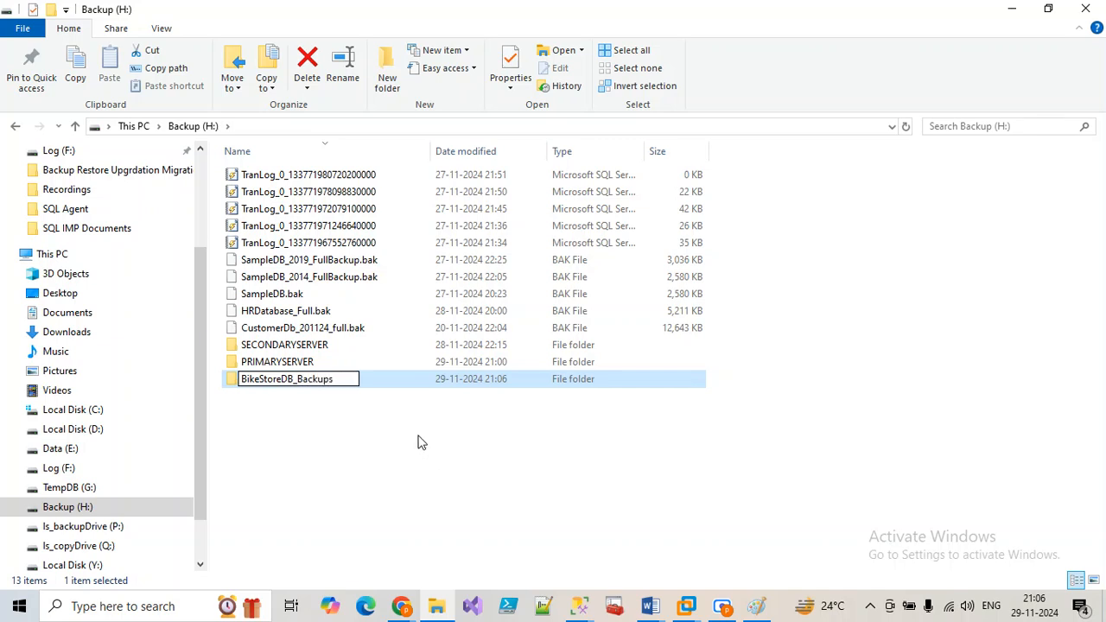
{"action": "left_click", "coordinate": [417, 442]}
Step: Select and edit the BikeStoreDB_Backups folder name, then return to the job step's properties
{"action": "left_click", "coordinate": [370, 385]}
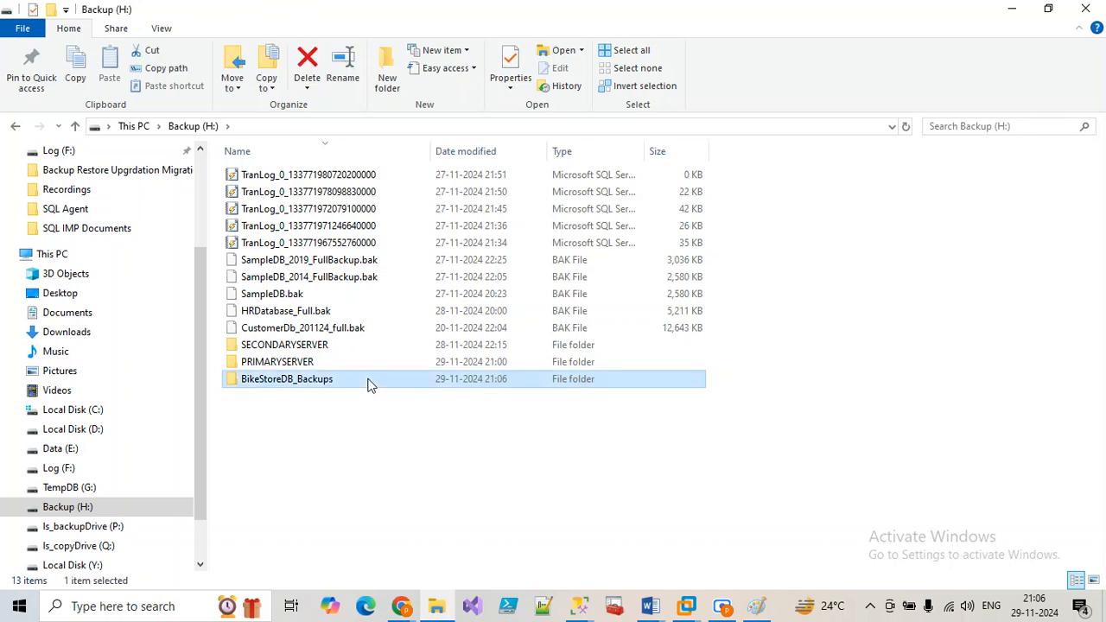
{"action": "key", "text": "F2"}
{"action": "key", "text": "ctrl+c"}
{"action": "left_click", "coordinate": [504, 548]}
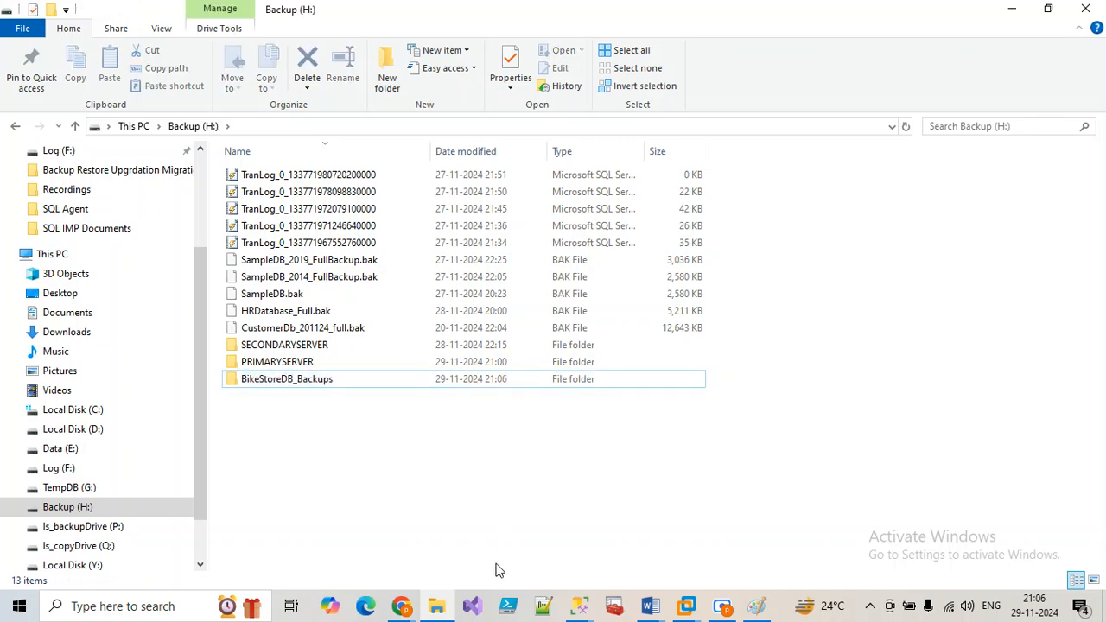
{"action": "left_click", "coordinate": [579, 606]}
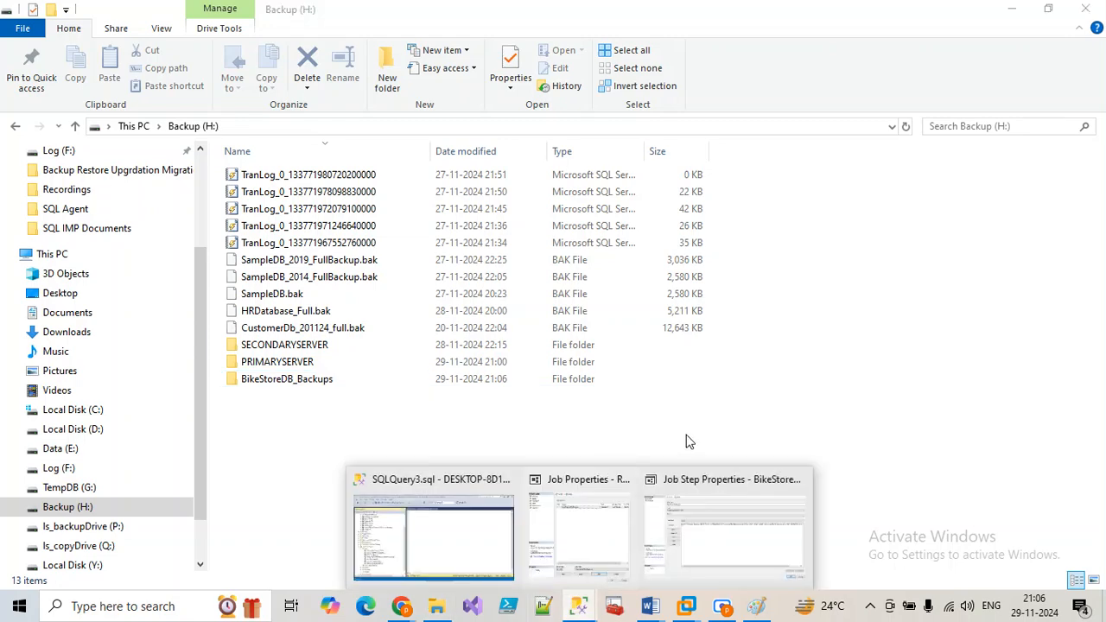
{"action": "left_click", "coordinate": [729, 533]}
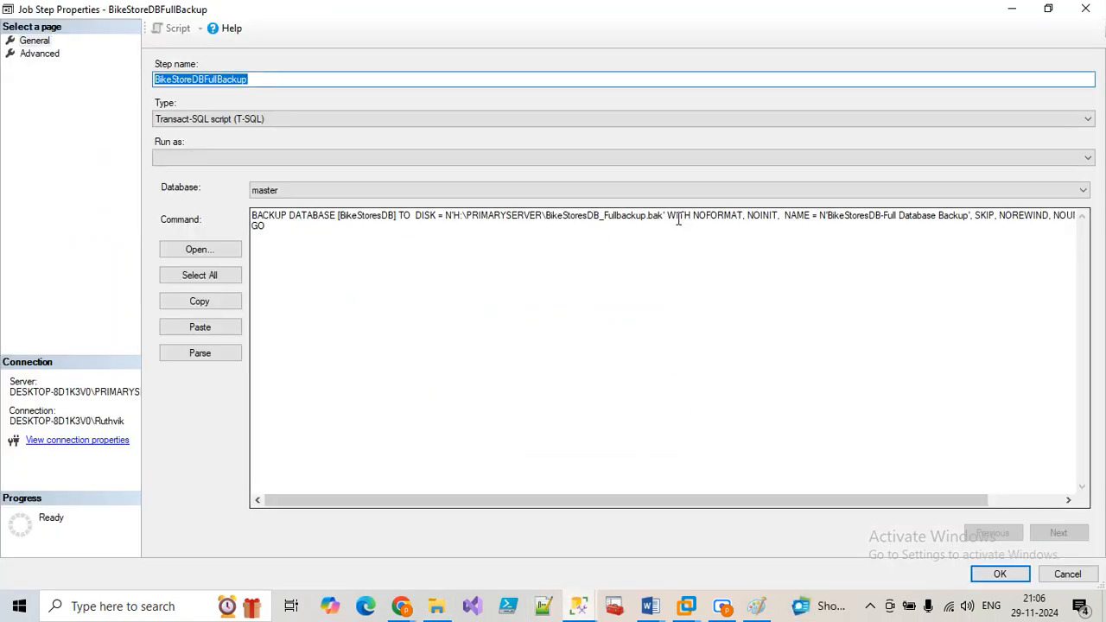
Step: Change the backup path to H:\BikeStoreDB_Backups, then save the step and the job
{"action": "left_click_drag", "start_coordinate": [544, 217], "coordinate": [469, 213]}
{"action": "key", "text": "ctrl+v"}
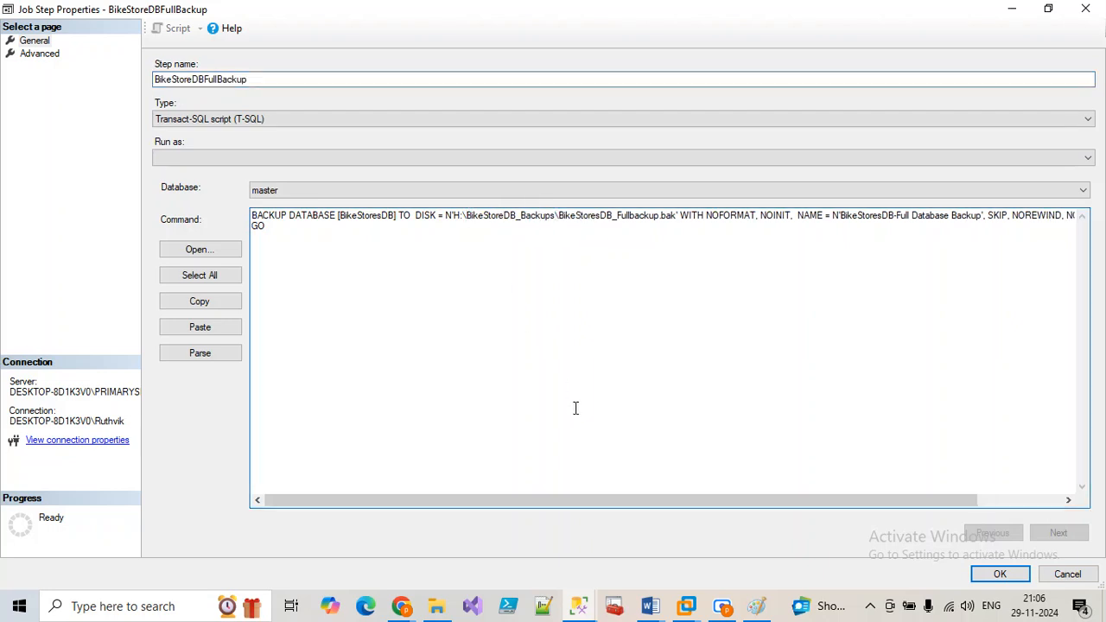
{"action": "left_click", "coordinate": [1000, 574]}
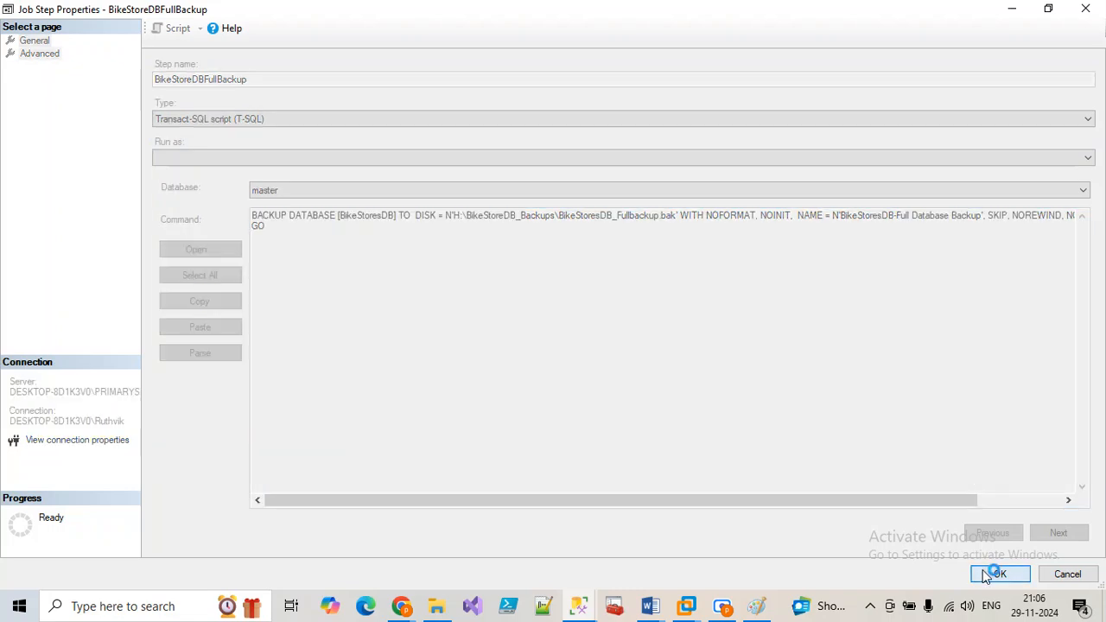
{"action": "left_click", "coordinate": [730, 543]}
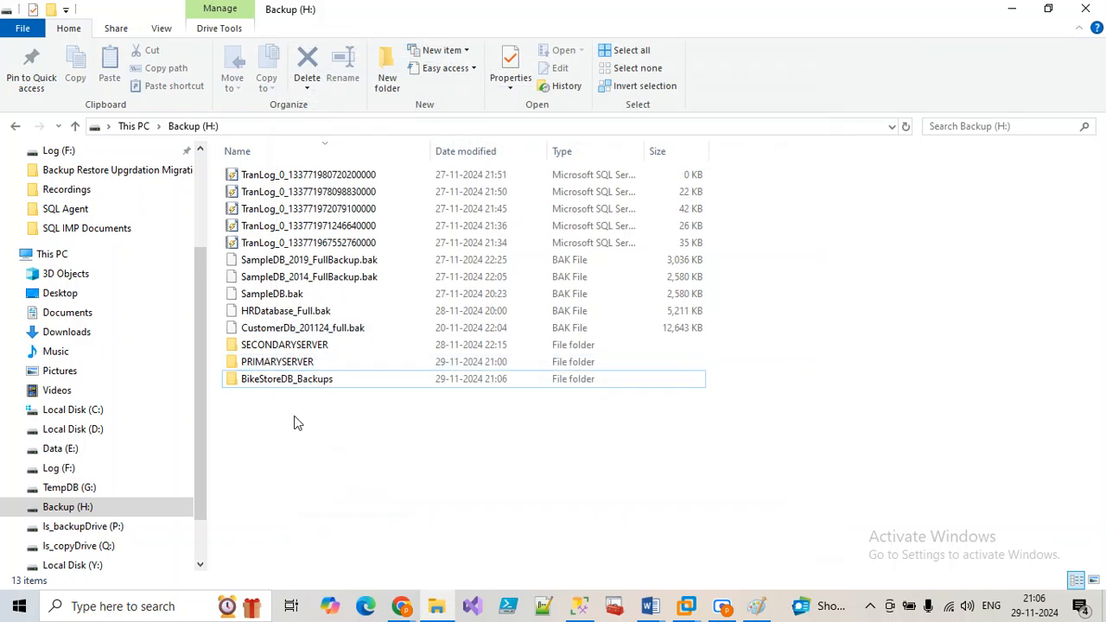
{"action": "left_click", "coordinate": [578, 605]}
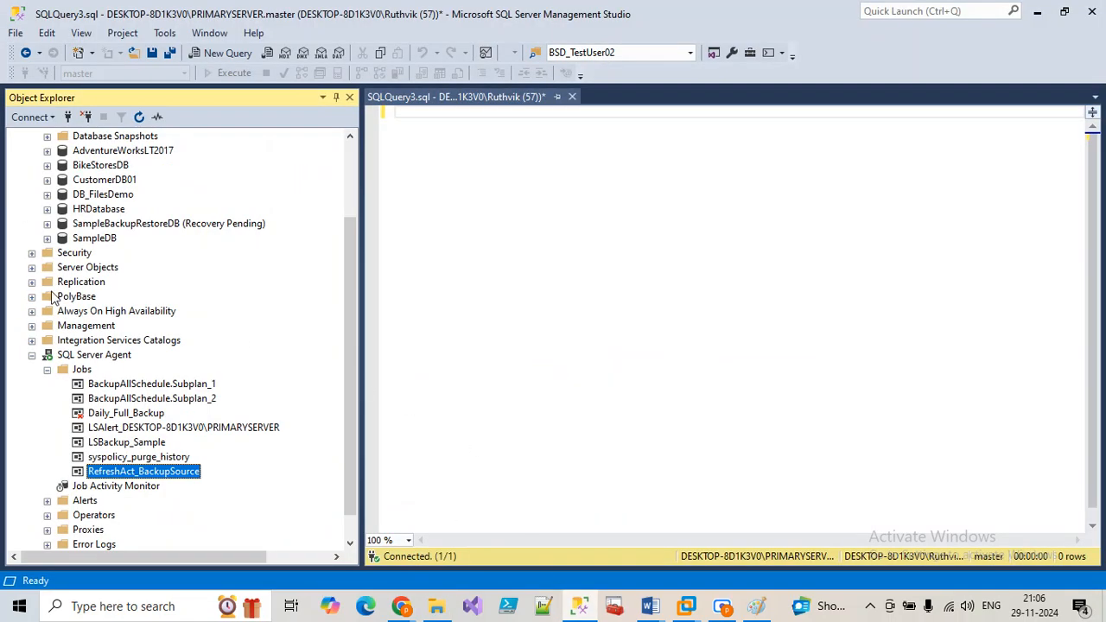
Step: Collapse the primary server tree and connect to the SECONDARYSERVER database engine
{"action": "left_click", "coordinate": [32, 354]}
{"action": "left_click", "coordinate": [32, 151]}
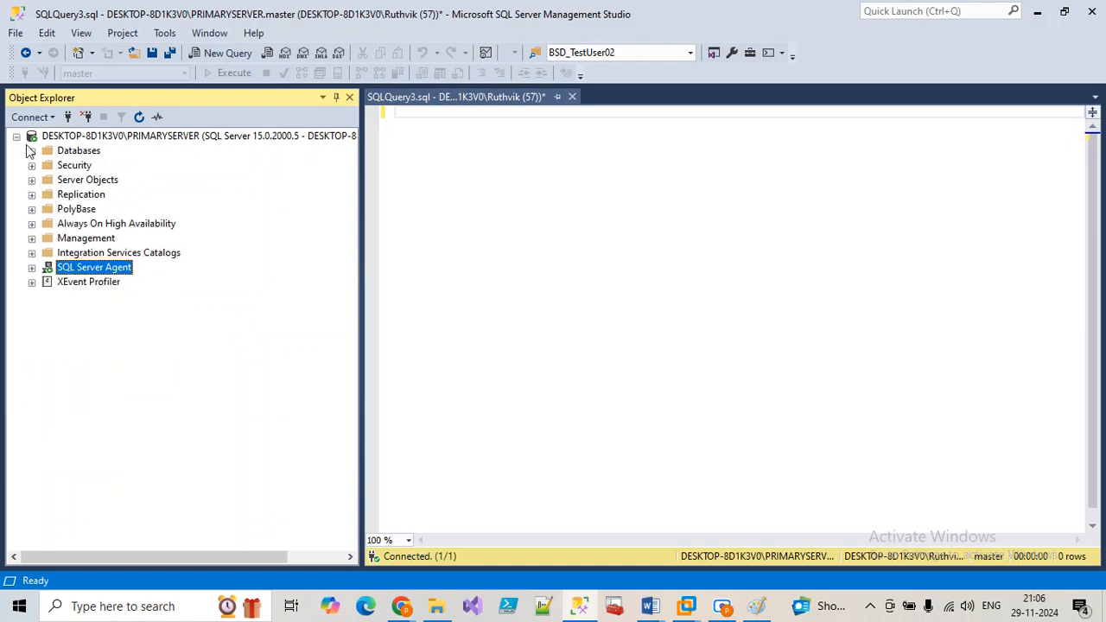
{"action": "left_click", "coordinate": [16, 136]}
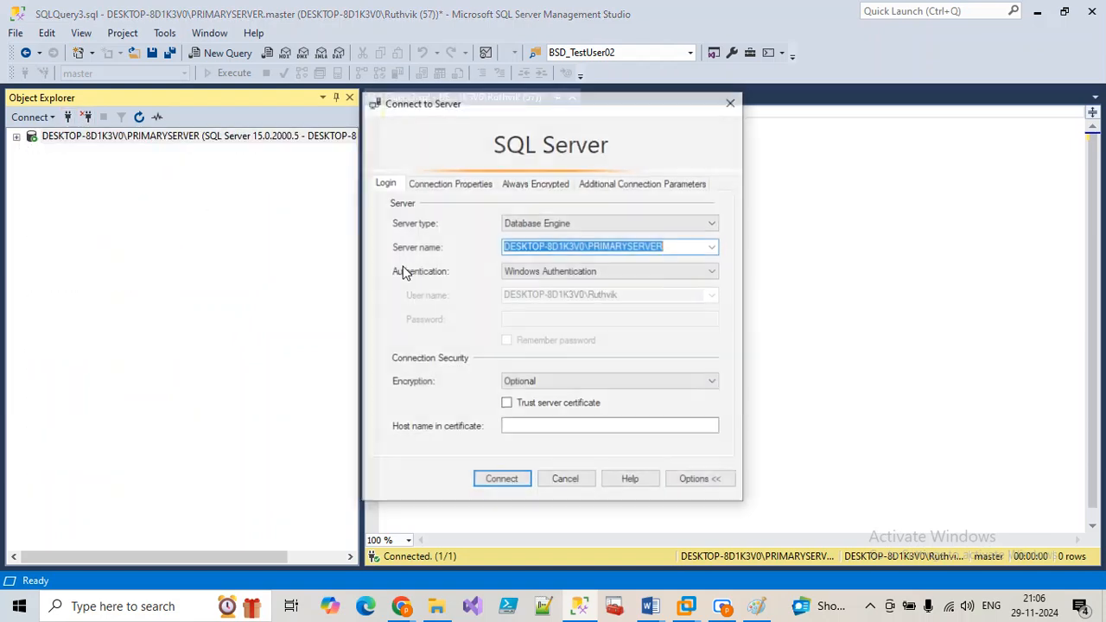
{"action": "left_click", "coordinate": [713, 248]}
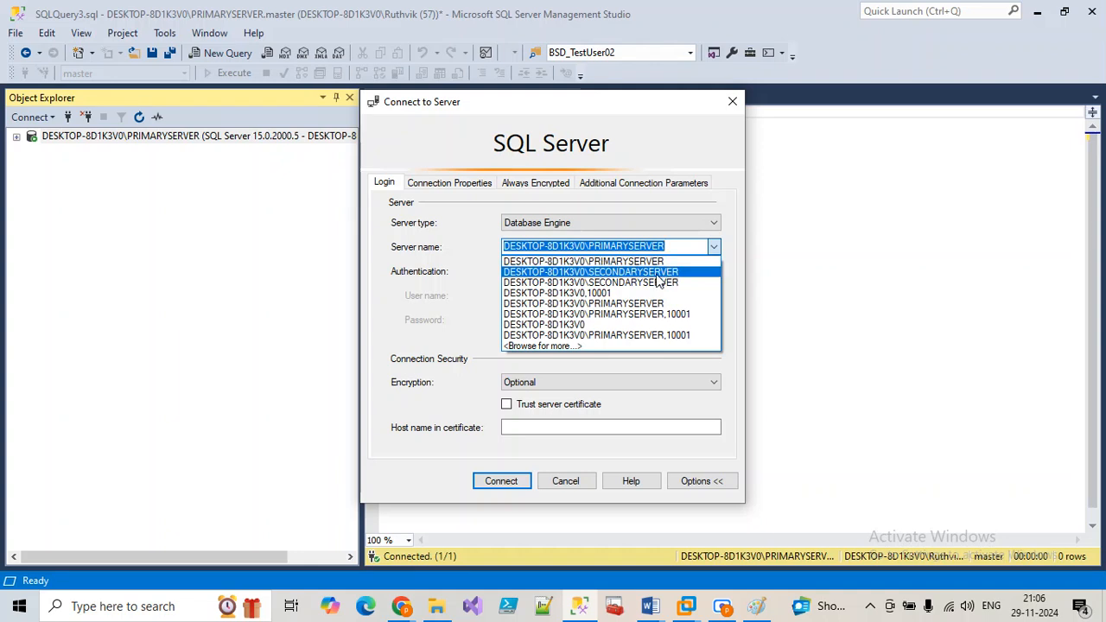
{"action": "left_click", "coordinate": [676, 272]}
{"action": "left_click", "coordinate": [500, 483]}
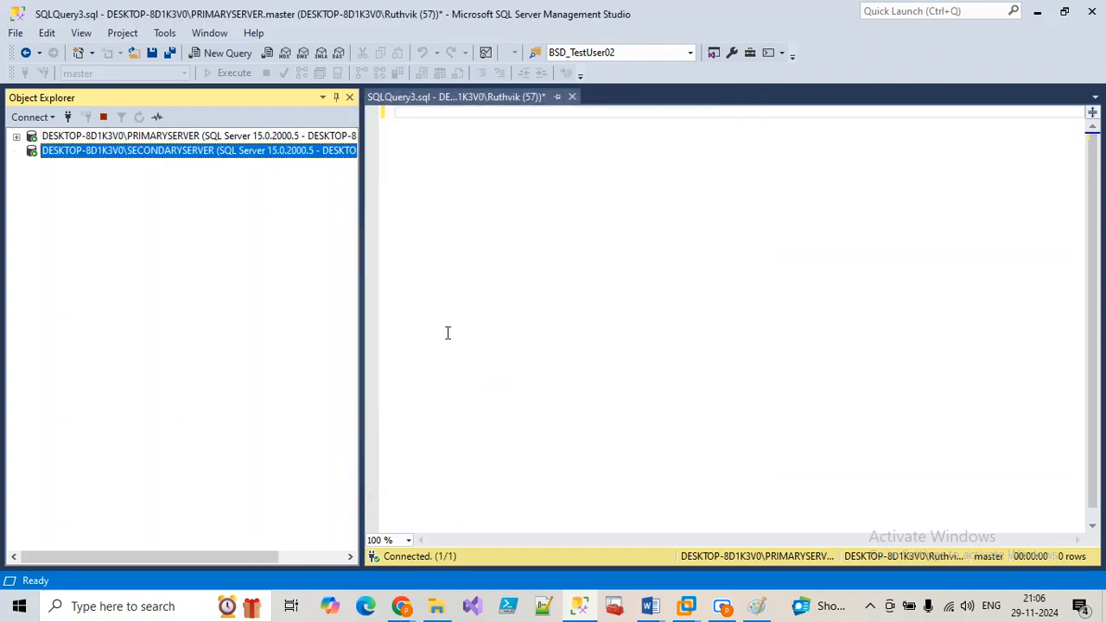
Step: Expand and collapse the SECONDARYSERVER databases list to check its contents
{"action": "left_click", "coordinate": [32, 166]}
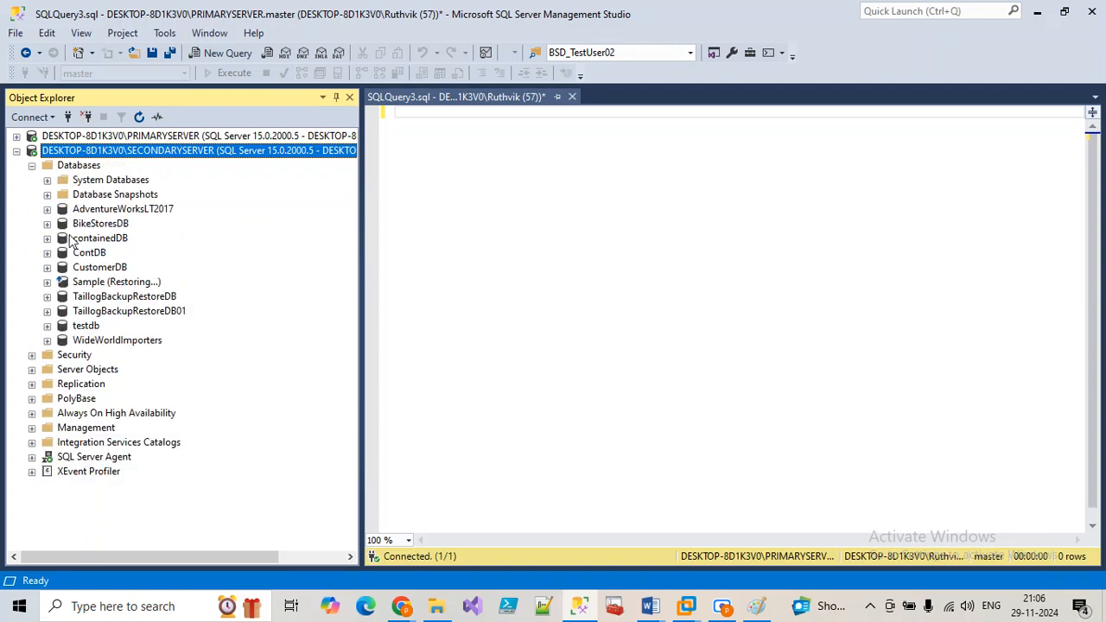
{"action": "left_click", "coordinate": [32, 165]}
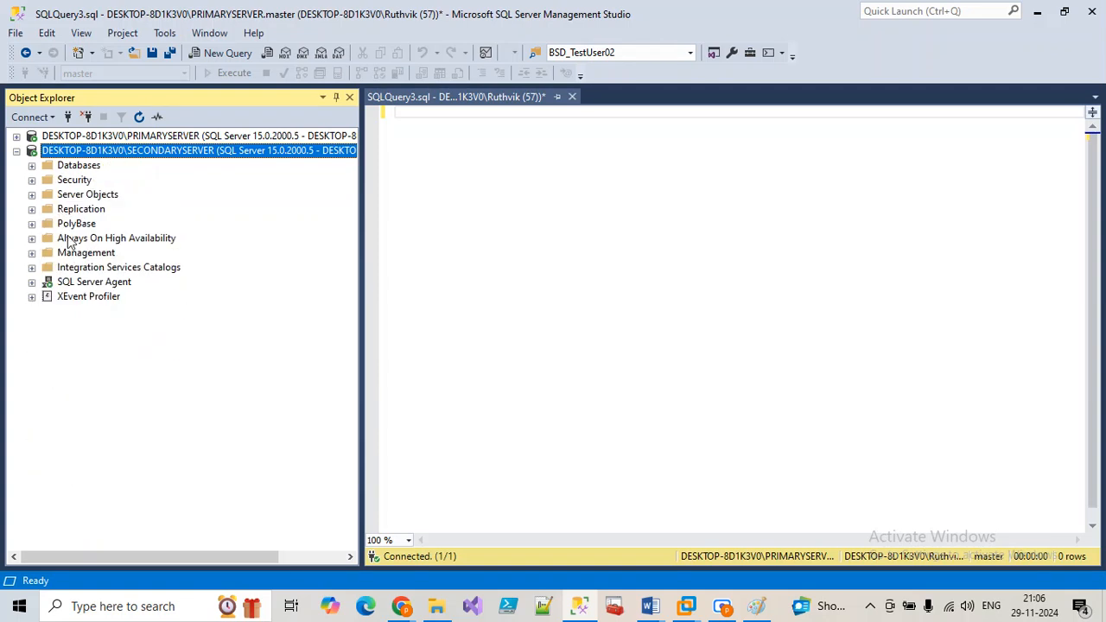
{"action": "left_click", "coordinate": [32, 166]}
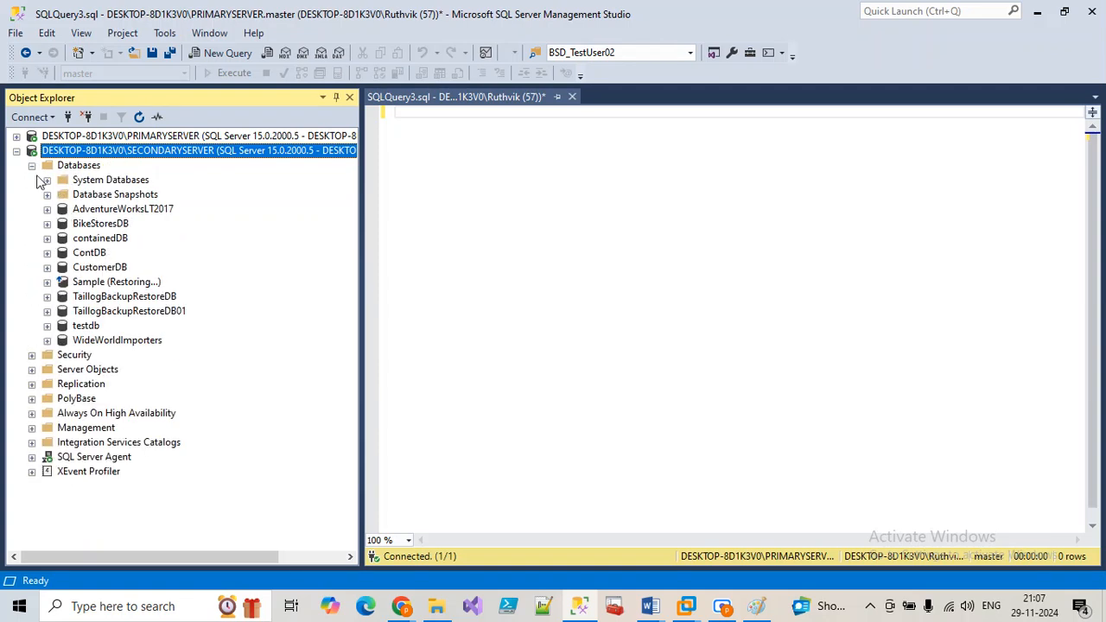
{"action": "left_click", "coordinate": [32, 165]}
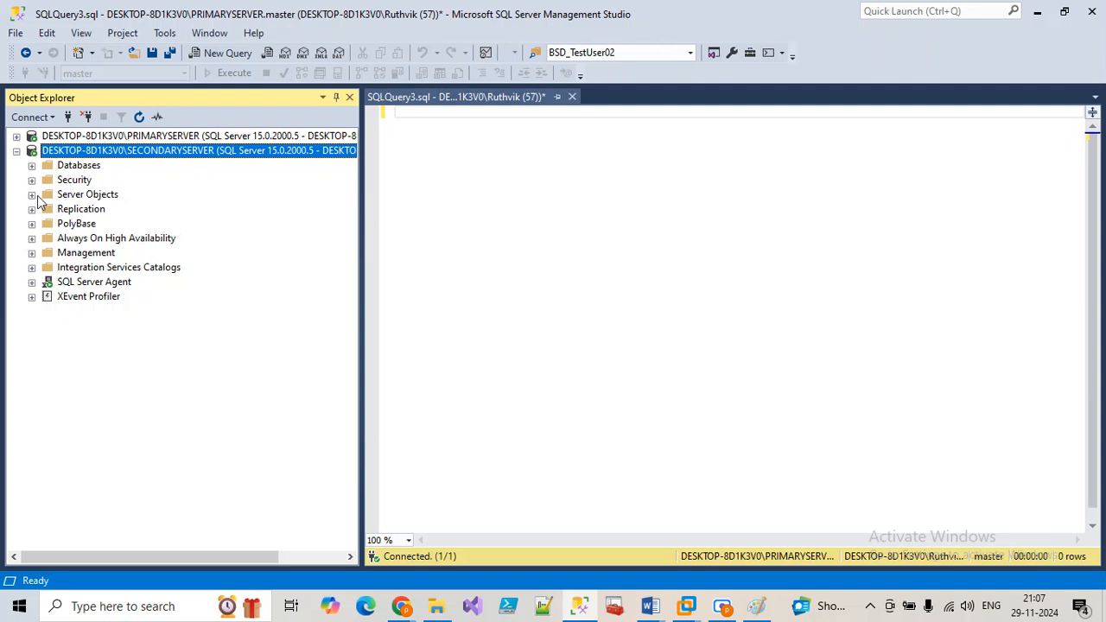
Step: Expand SECONDARYSERVER's Agent Jobs, start a new job, and name it BikeStoreDB_TargetDB
{"action": "left_click", "coordinate": [32, 283]}
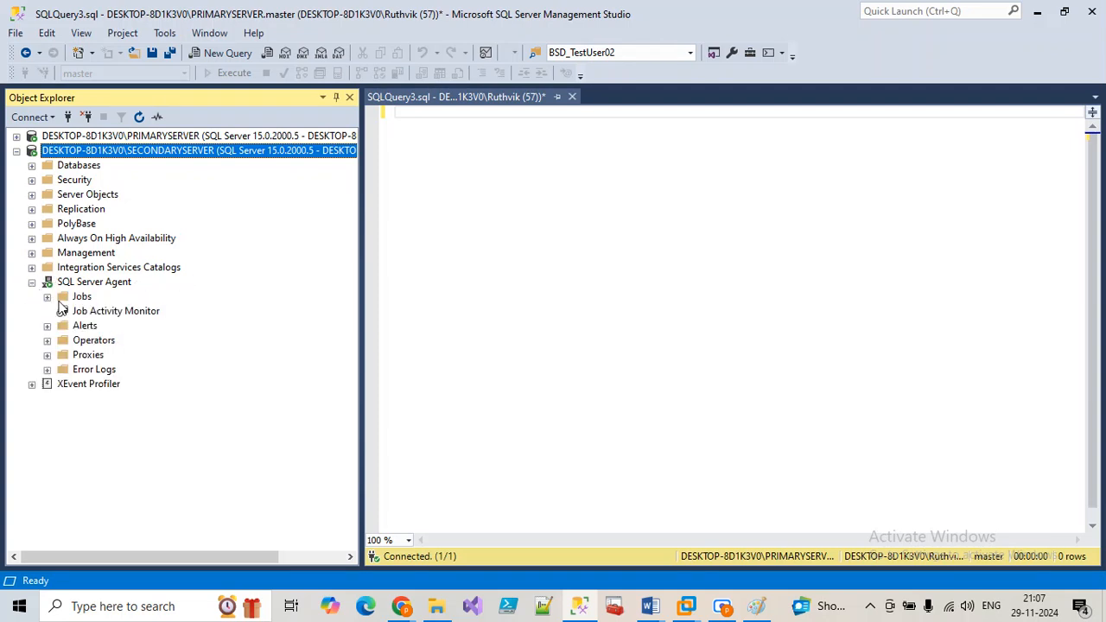
{"action": "left_click", "coordinate": [48, 297]}
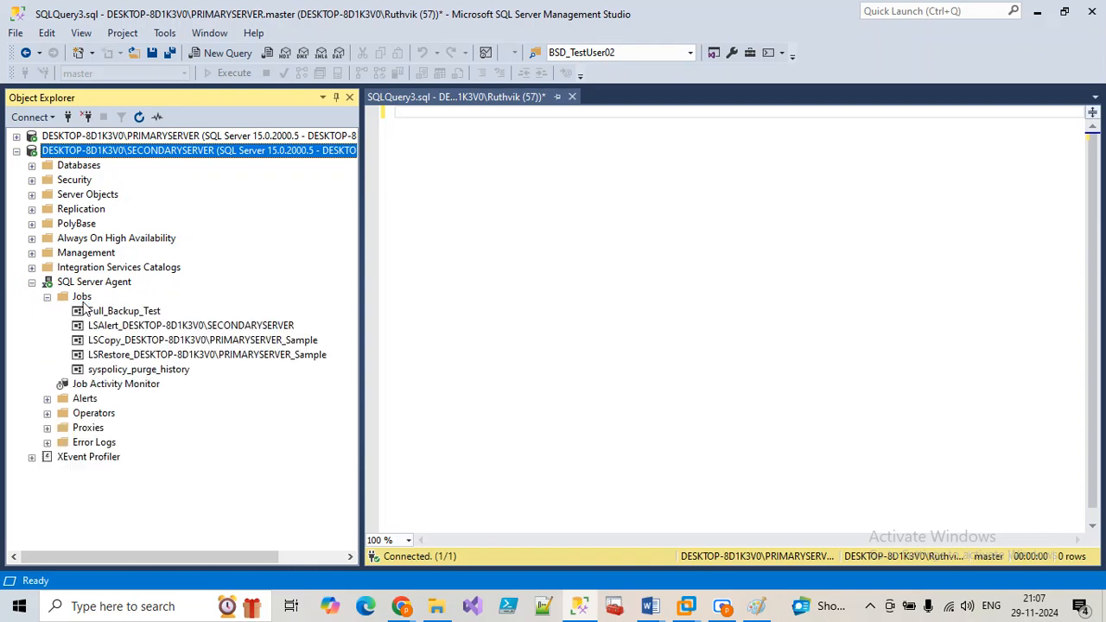
{"action": "right_click", "coordinate": [84, 297]}
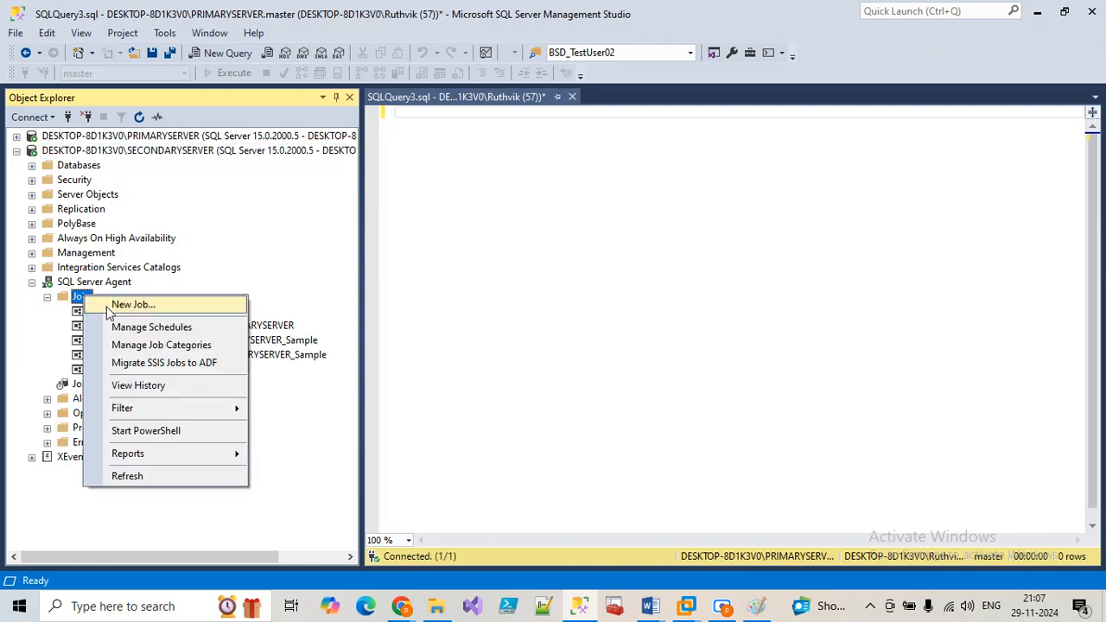
{"action": "left_click", "coordinate": [131, 304]}
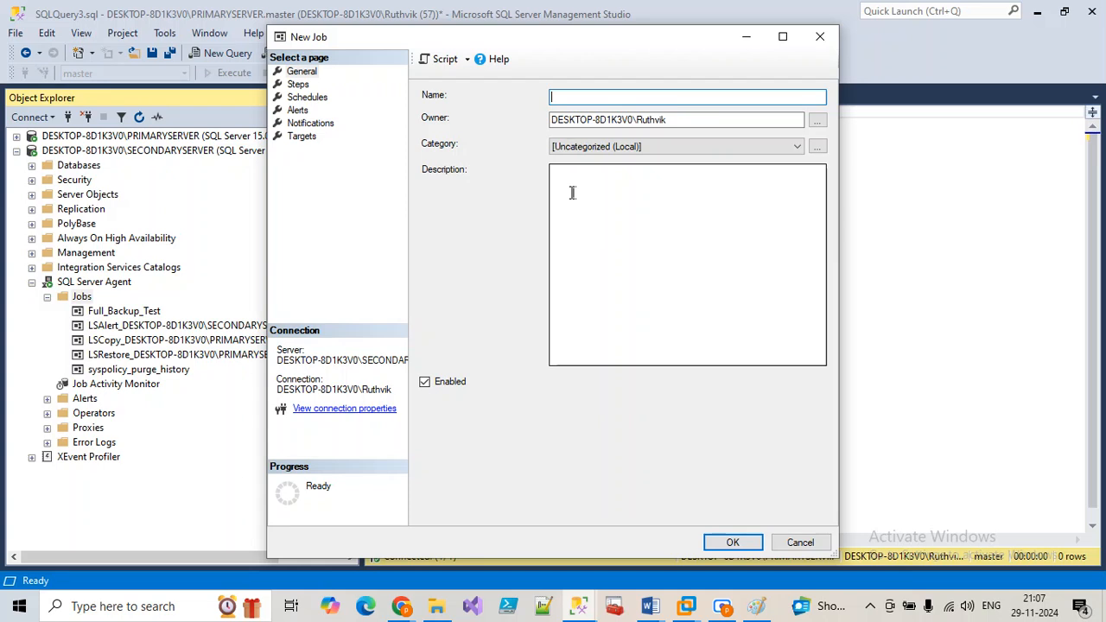
{"action": "type", "text": "BikeStoreDB_TargetBacku"}
{"action": "type", "text": "p"}
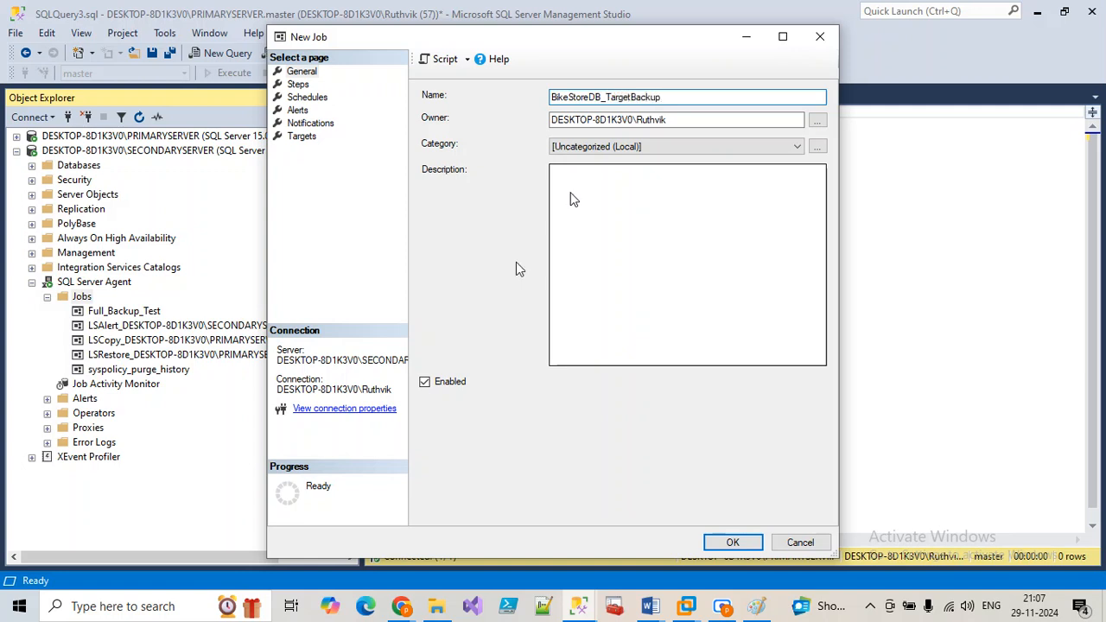
{"action": "left_click", "coordinate": [299, 85]}
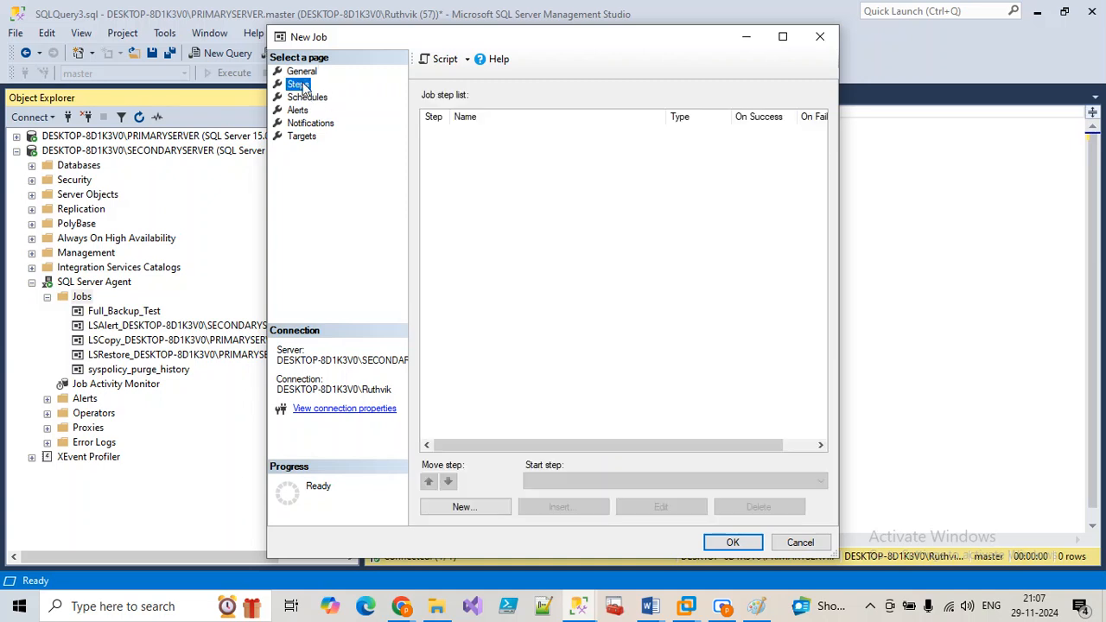
{"action": "left_click", "coordinate": [301, 71]}
{"action": "left_click_drag", "start_coordinate": [664, 100], "coordinate": [635, 97]}
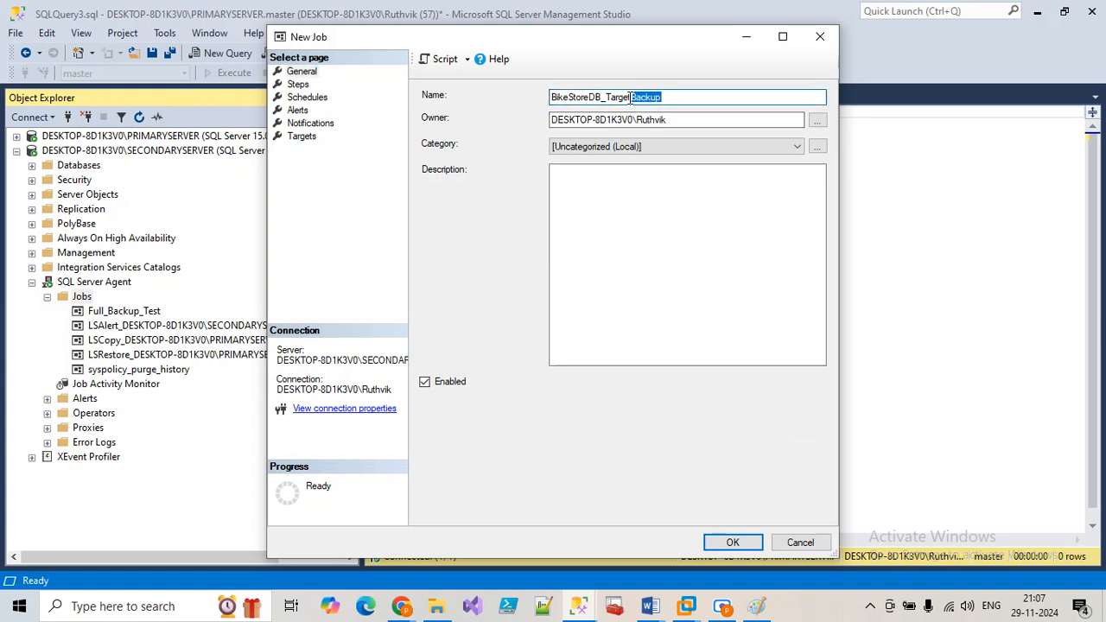
{"action": "type", "text": "DB"}
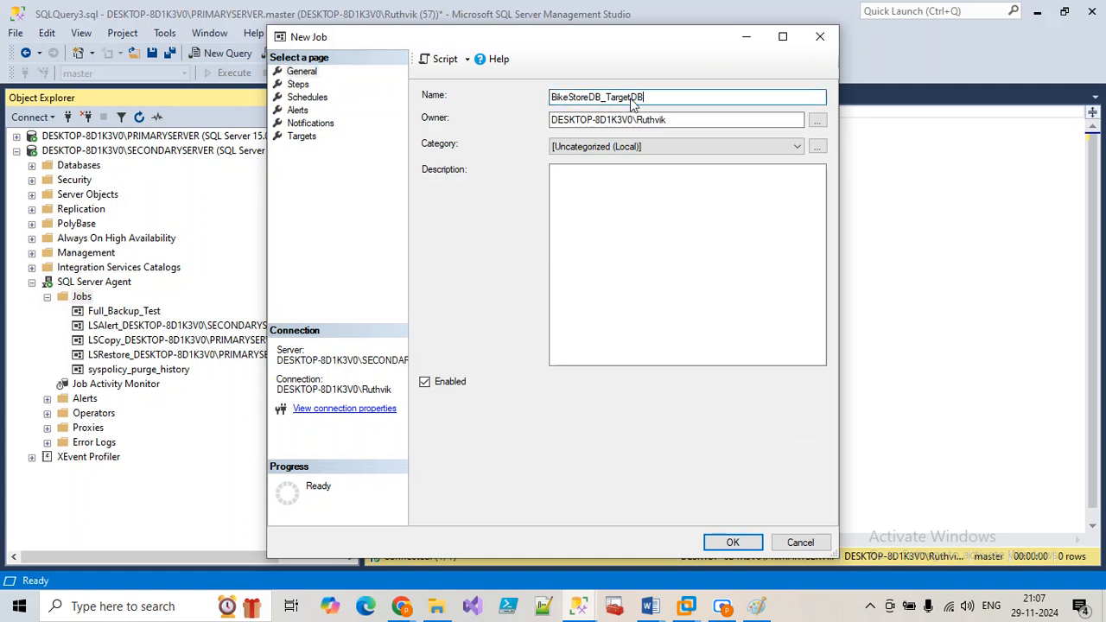
{"action": "left_click", "coordinate": [297, 84]}
Step: Start a new job step named BackupTargetDB and copy the BikeStoresDB backup script
{"action": "left_click", "coordinate": [464, 507]}
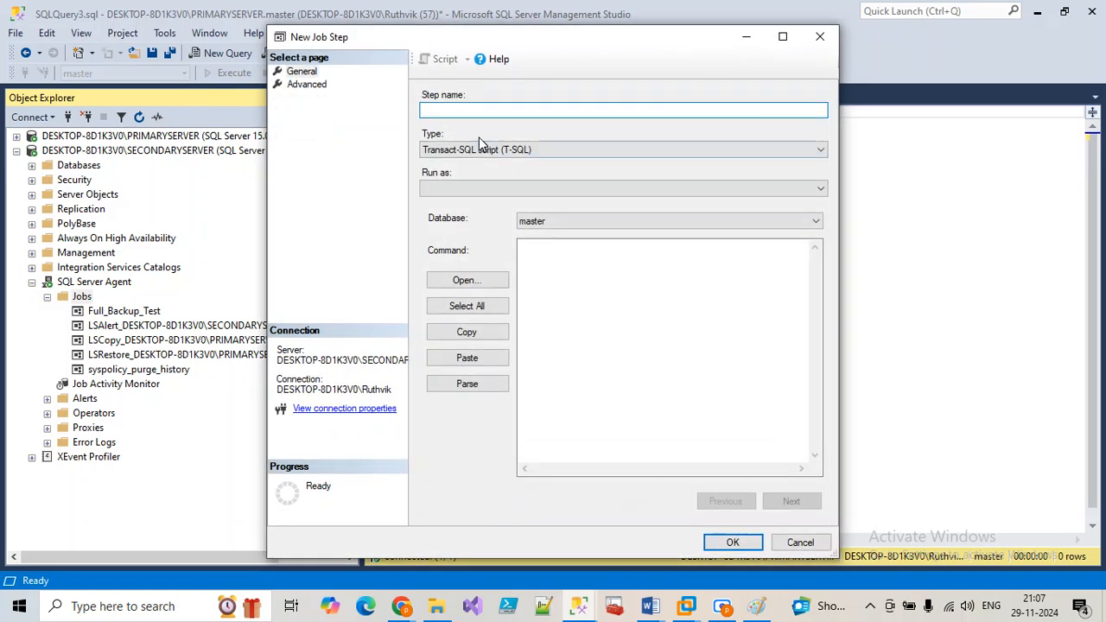
{"action": "type", "text": "BackupTargetDB"}
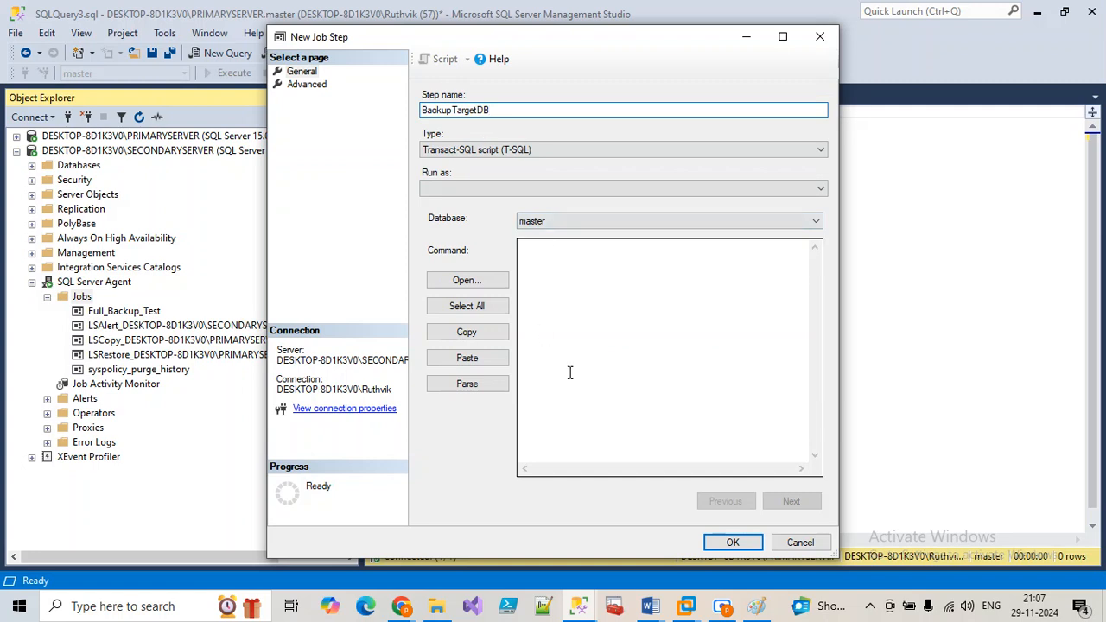
{"action": "left_click", "coordinate": [603, 395]}
{"action": "type", "text": "BikeStoreDB_Backups"}
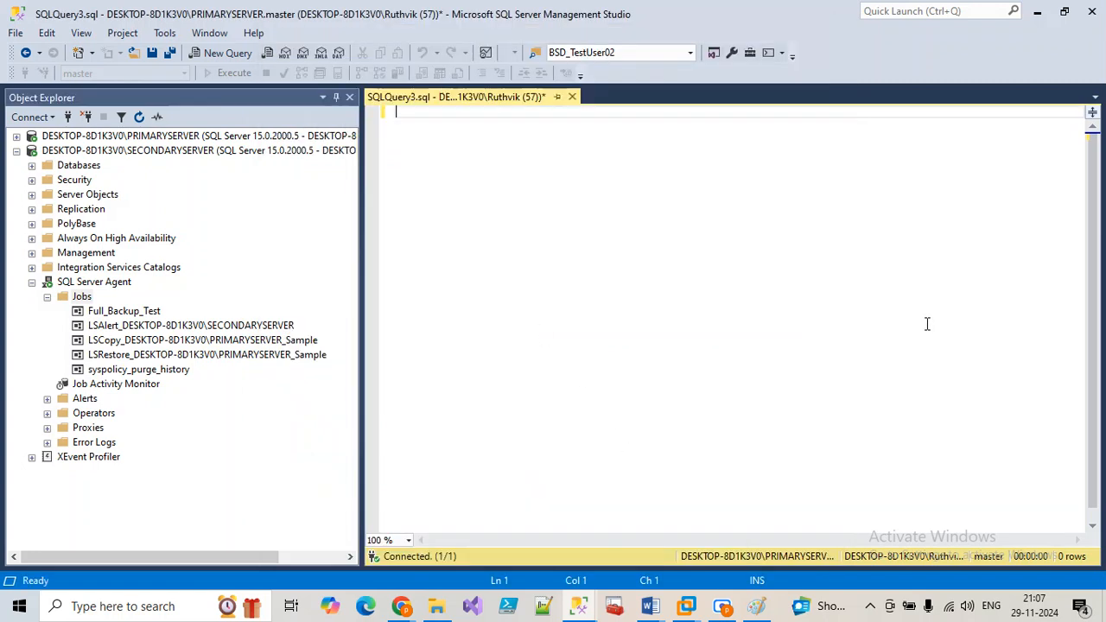
{"action": "key", "text": "ctrl+v"}
{"action": "key", "text": "ctrl+a"}
{"action": "key", "text": "ctrl+c"}
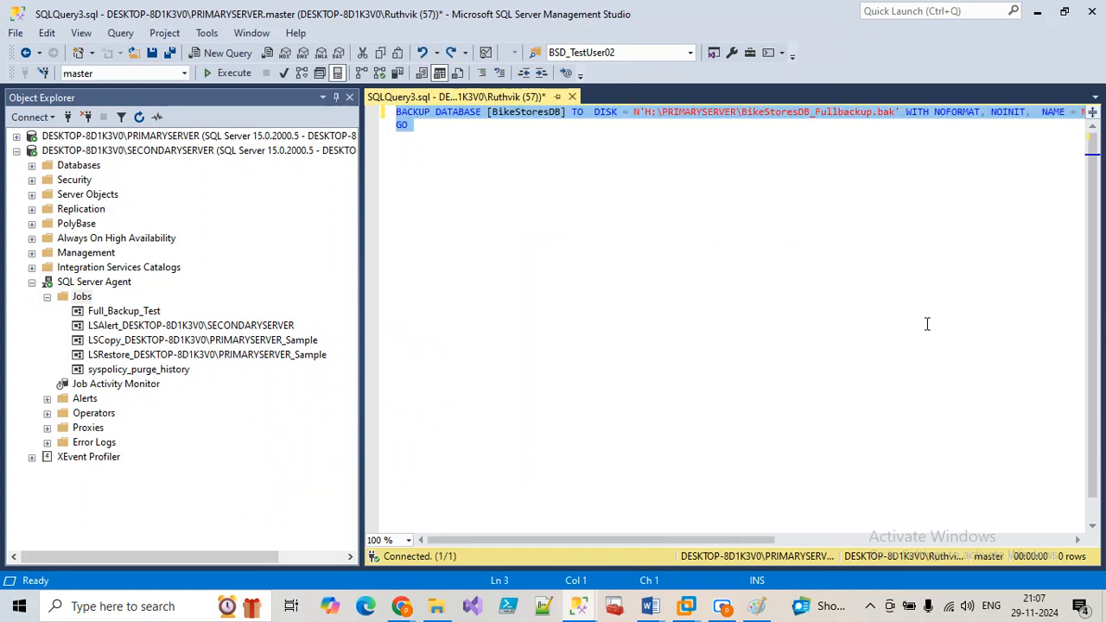
Step: Paste the backup script as the command, rename the file to BikeStoresDB_TargetFullbackup.bak, and save
{"action": "mouse_move", "coordinate": [579, 605]}
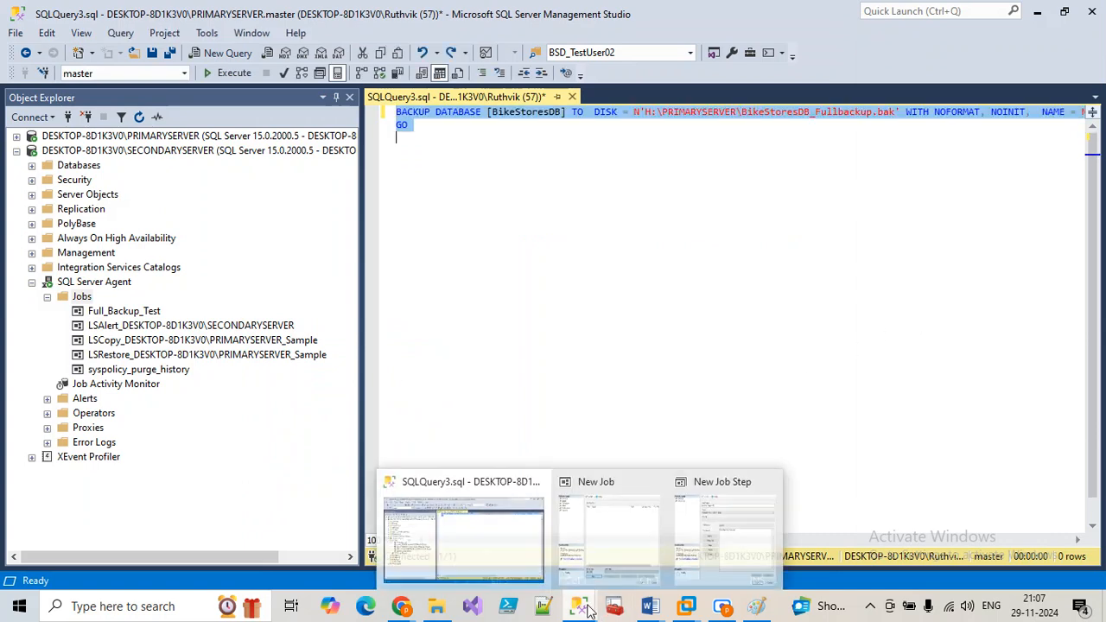
{"action": "left_click", "coordinate": [709, 520]}
{"action": "key", "text": "ctrl+a"}
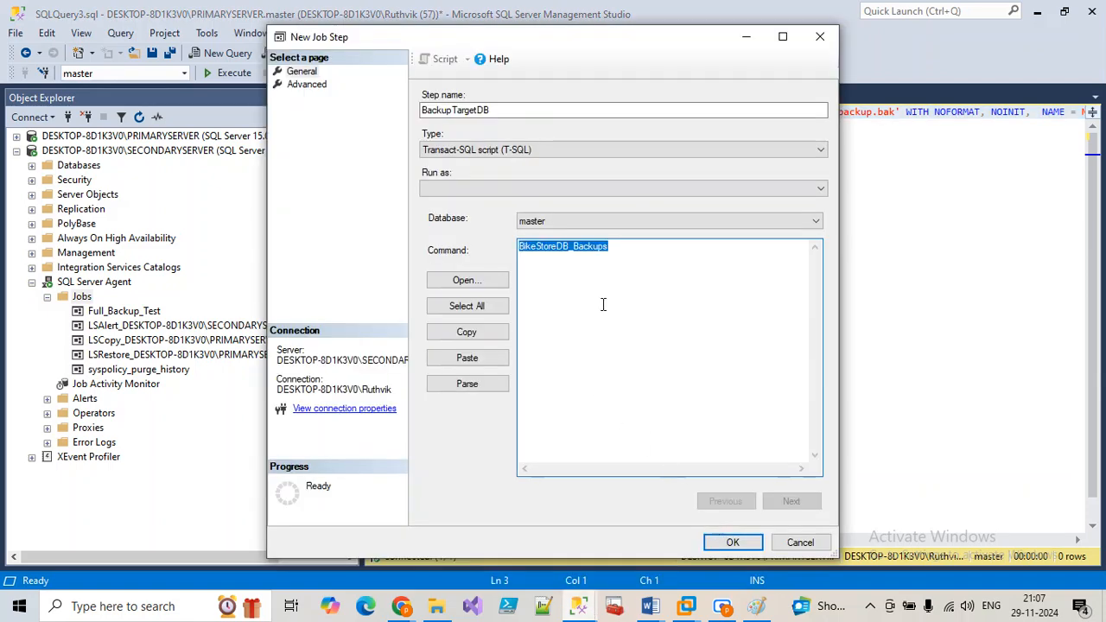
{"action": "key", "text": "ctrl+v"}
{"action": "left_click", "coordinate": [782, 37]}
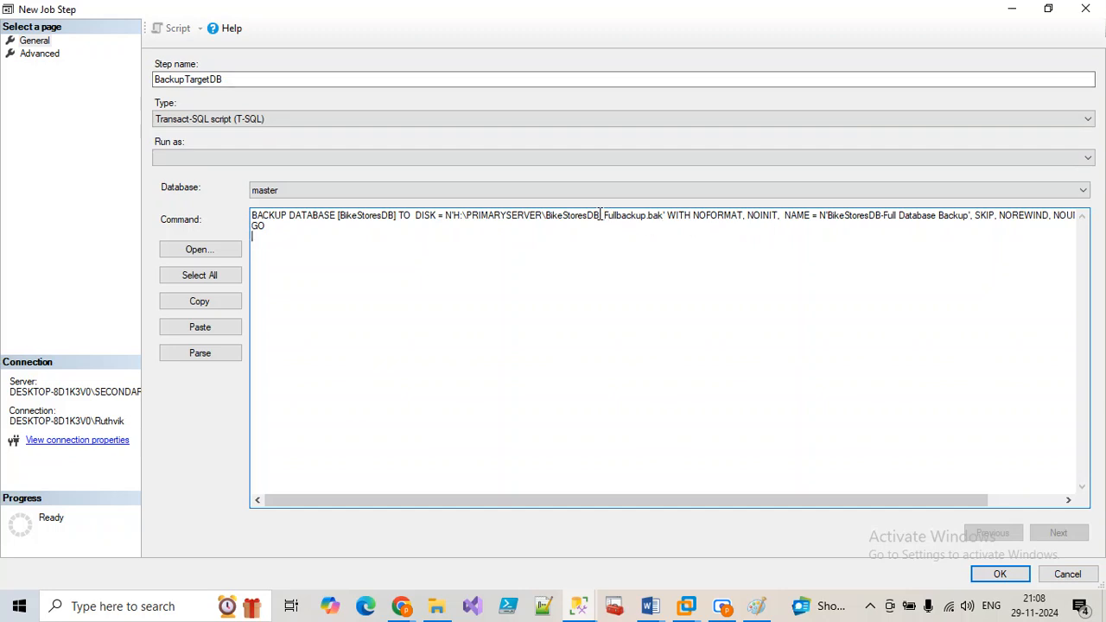
{"action": "type", "text": "Targe"}
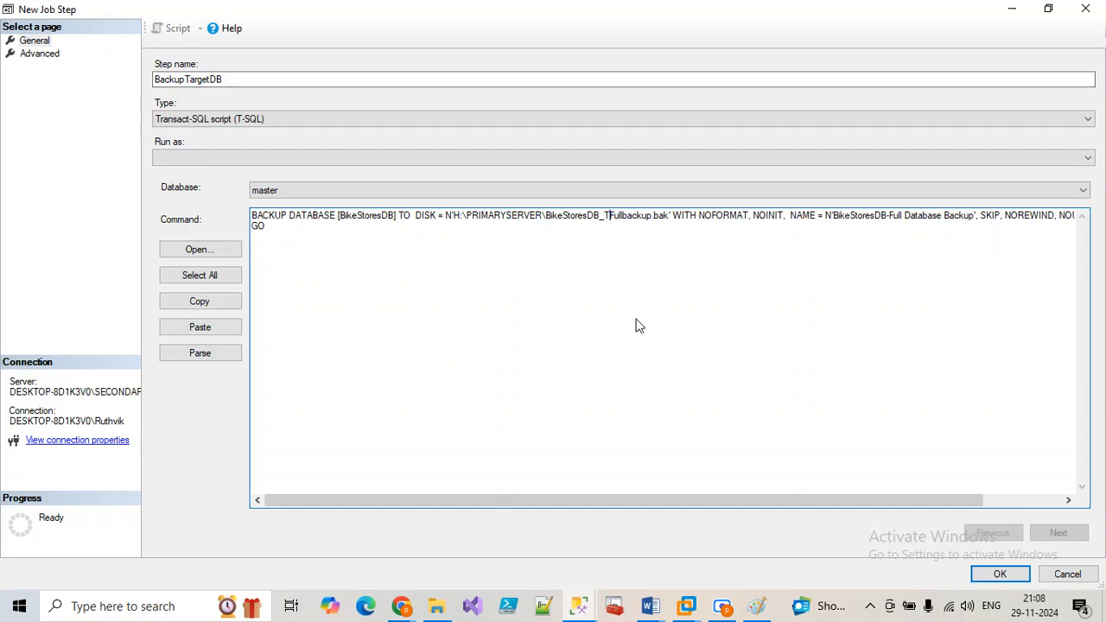
{"action": "type", "text": "t"}
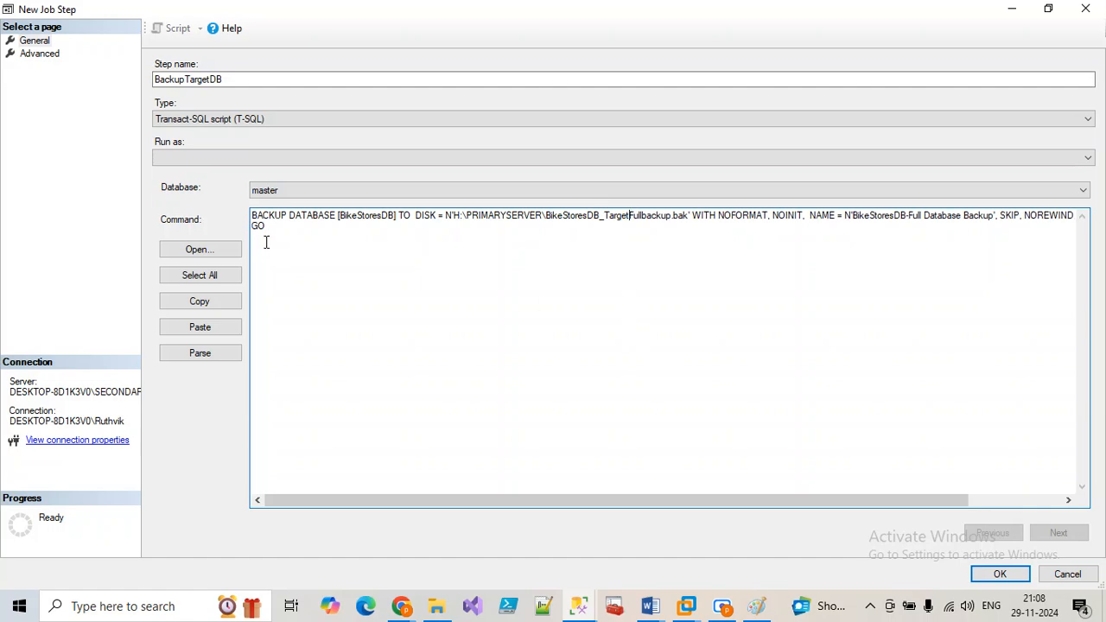
{"action": "left_click", "coordinate": [1001, 577]}
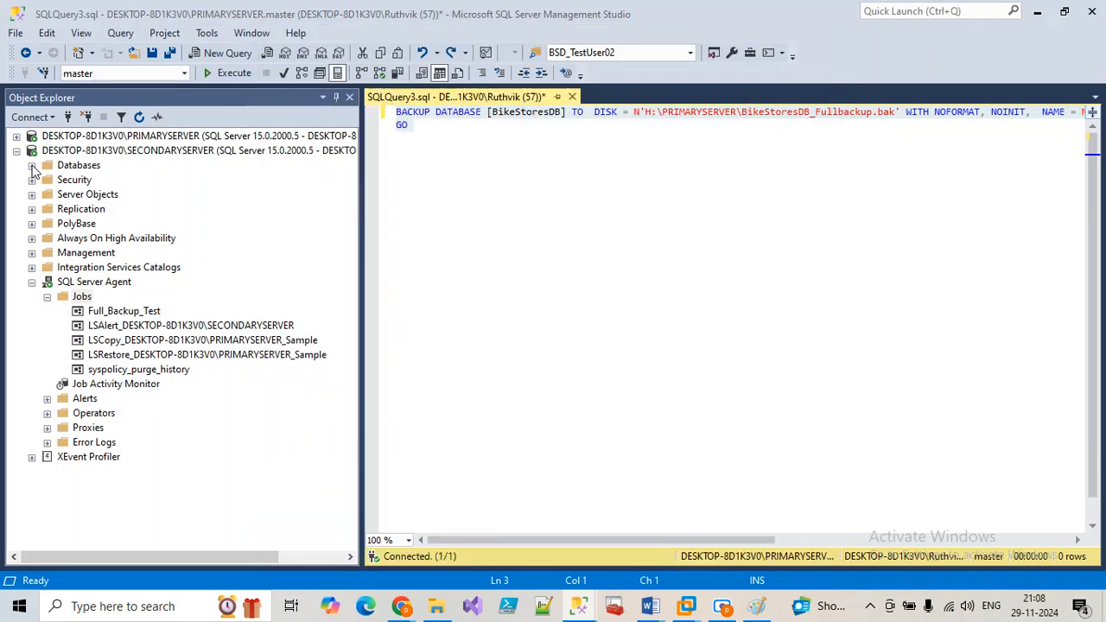
Step: Start a database restore on the secondary server's Databases folder using a backup device as source
{"action": "left_click", "coordinate": [32, 165]}
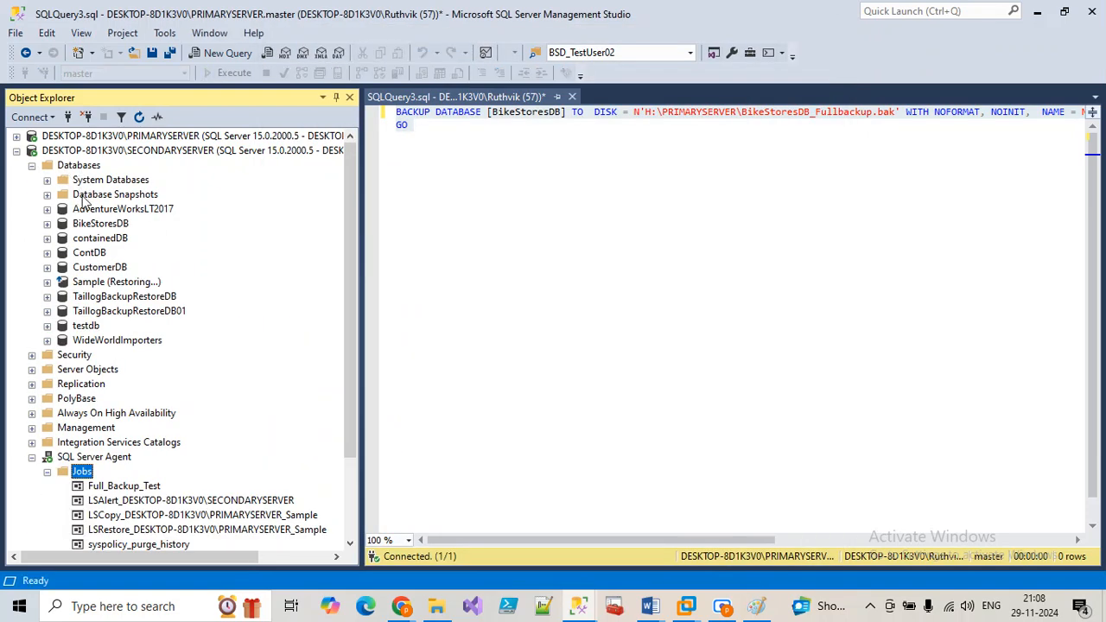
{"action": "right_click", "coordinate": [82, 167]}
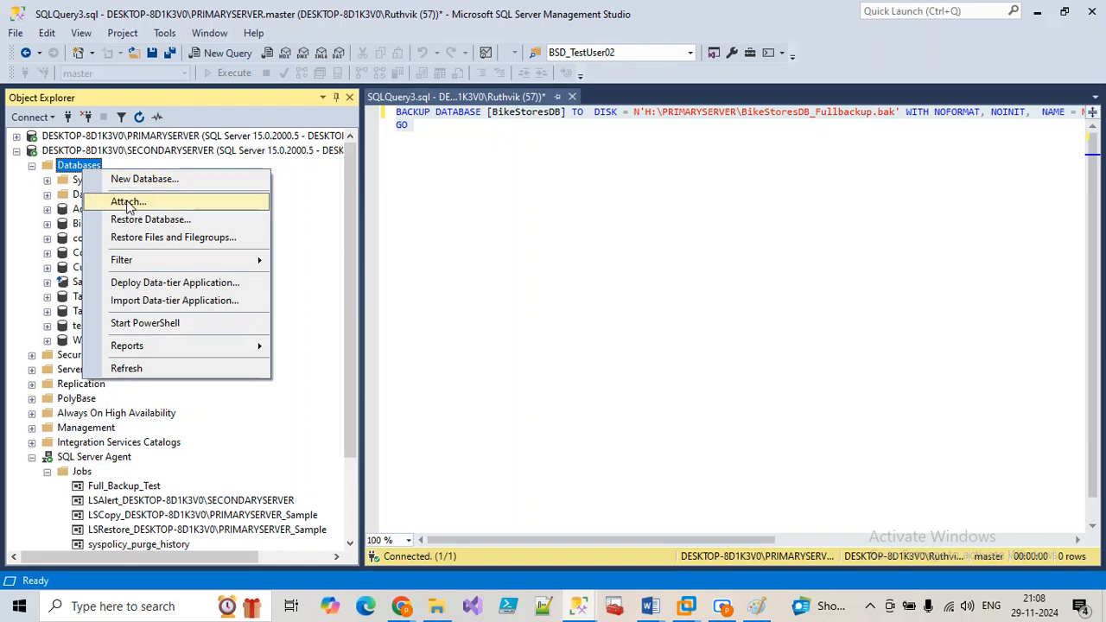
{"action": "left_click", "coordinate": [137, 219]}
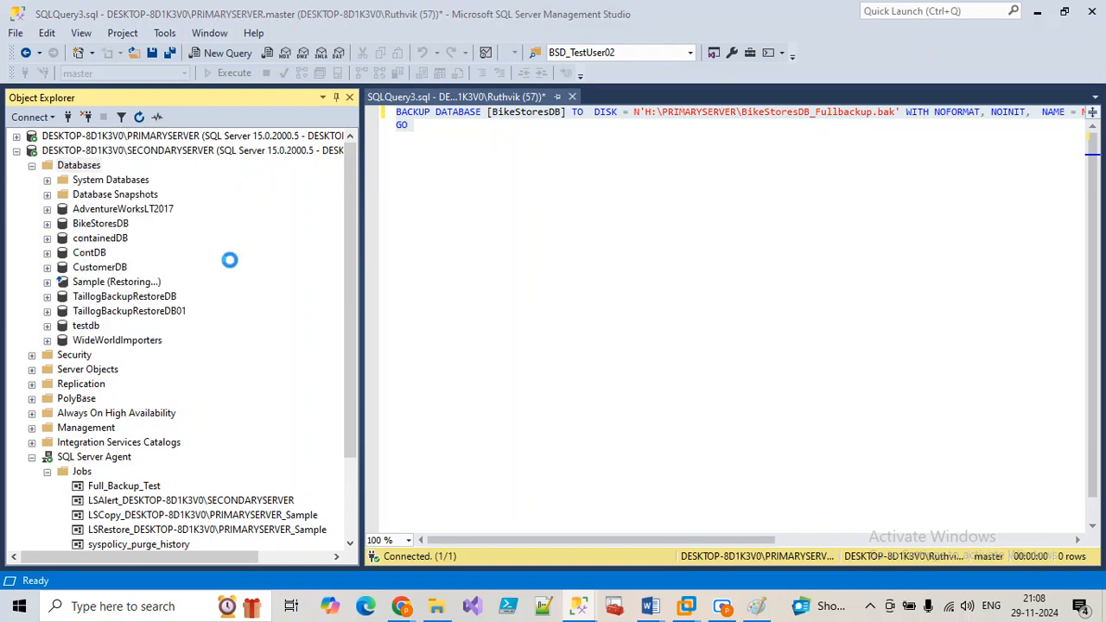
{"action": "left_click", "coordinate": [411, 116]}
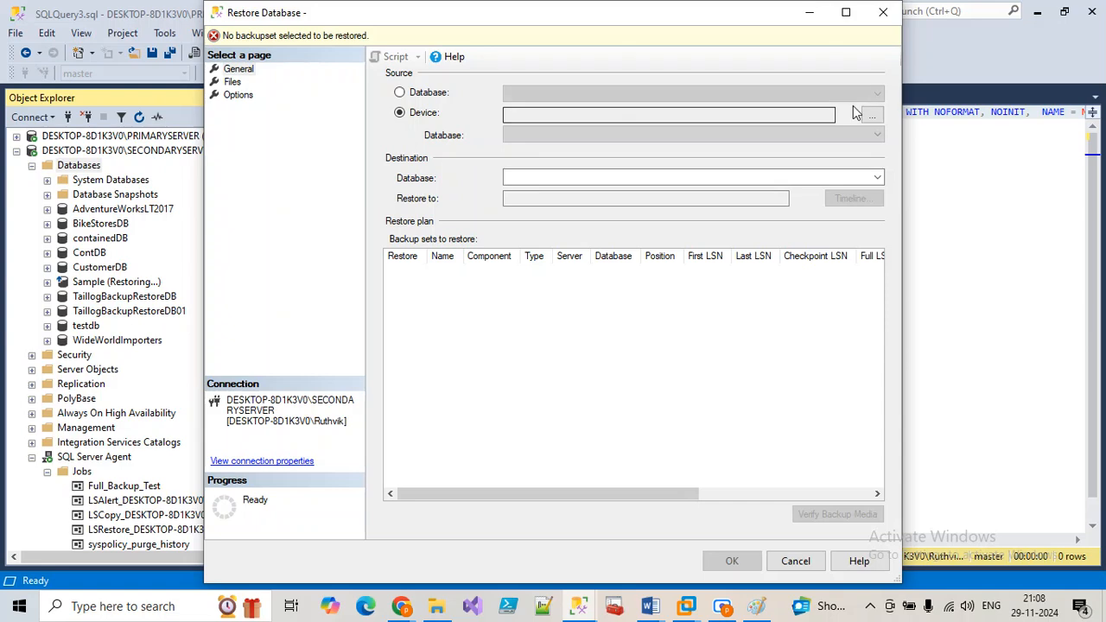
Step: Add H:\PRIMARYSERVER\BikeStoresDB_full_2210.bak as the backup device and view its database files
{"action": "left_click", "coordinate": [872, 115]}
{"action": "left_click", "coordinate": [696, 254]}
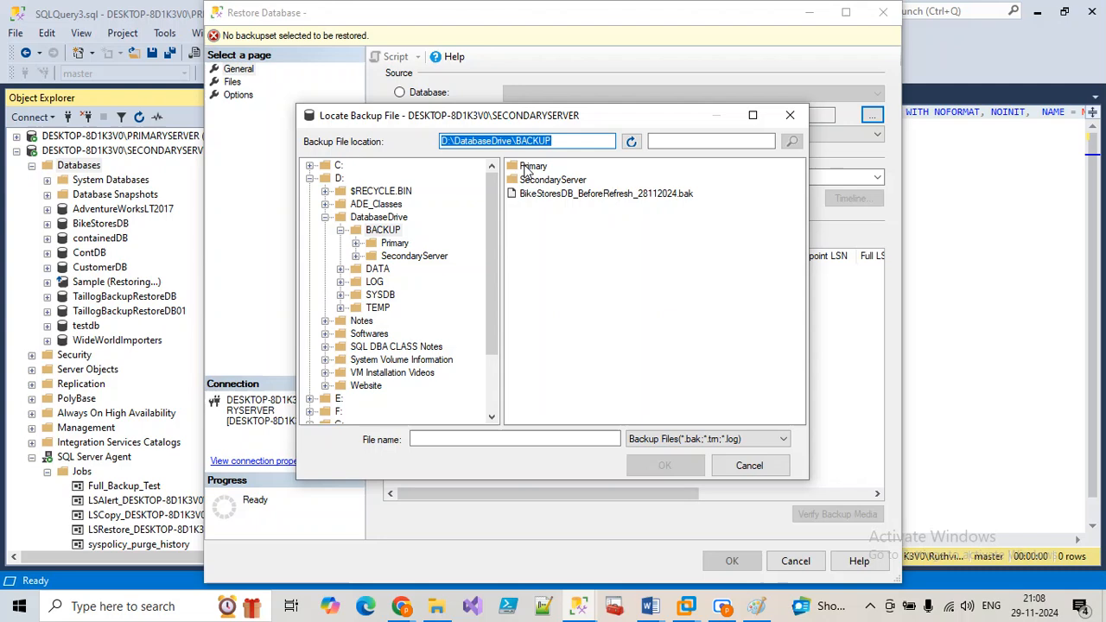
{"action": "double_click", "coordinate": [529, 167]}
{"action": "scroll", "coordinate": [384, 374], "scroll_direction": "down", "scroll_amount": 2}
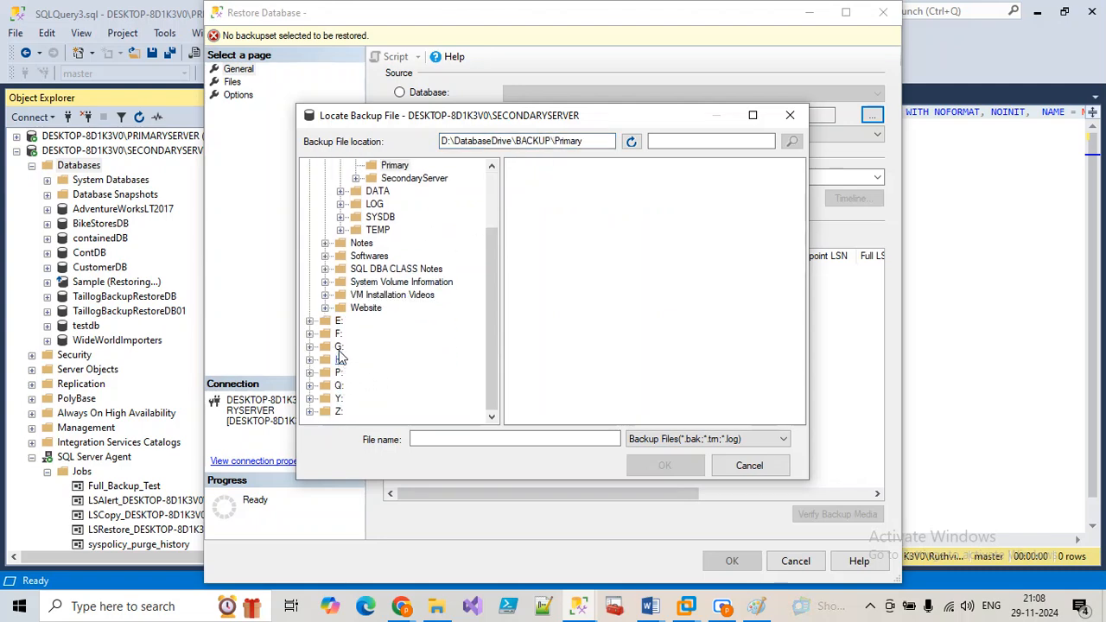
{"action": "left_click", "coordinate": [339, 359]}
{"action": "double_click", "coordinate": [589, 197]}
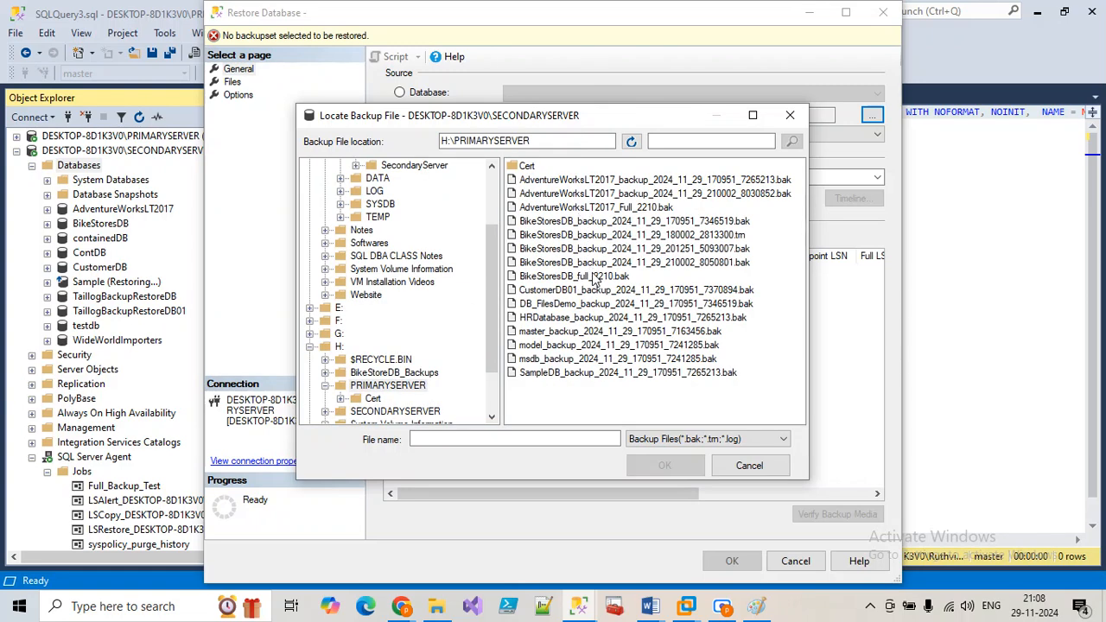
{"action": "left_click", "coordinate": [593, 275]}
{"action": "left_click", "coordinate": [666, 465]}
{"action": "left_click", "coordinate": [580, 416]}
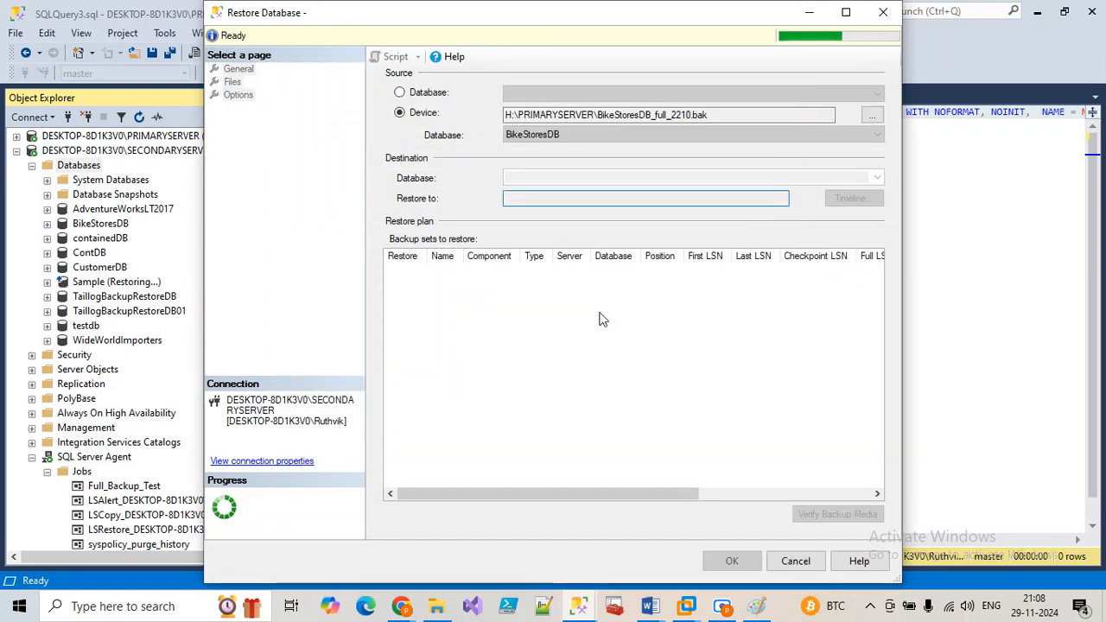
{"action": "left_click", "coordinate": [232, 81]}
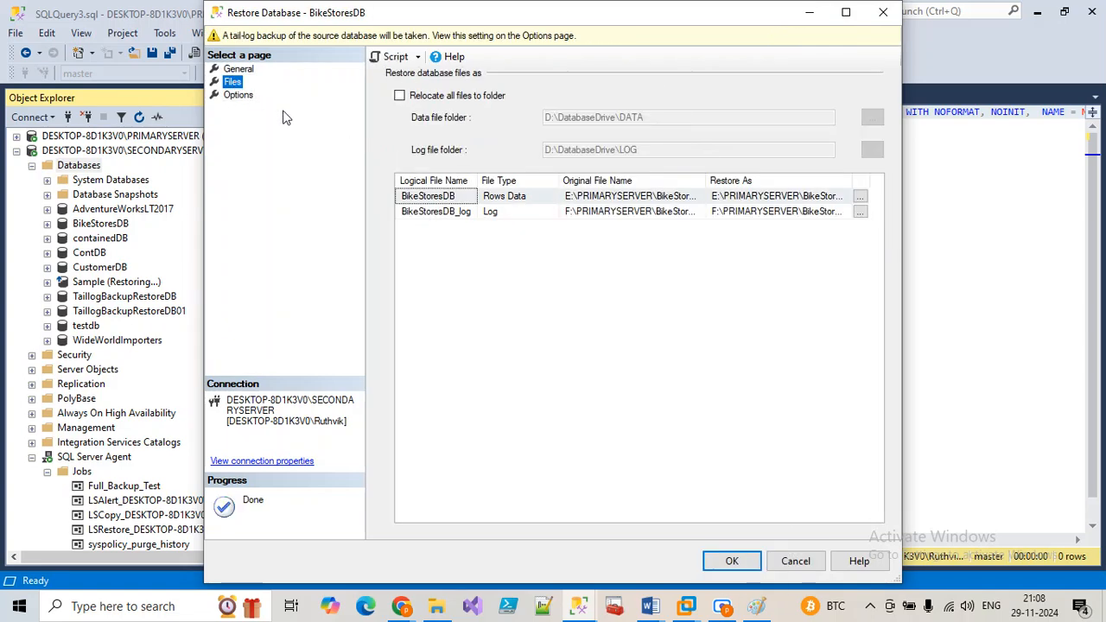
Step: Relocate all files, restoring the data file as E:\SecondaryServer\BikeStoresDB.mdf
{"action": "left_click", "coordinate": [399, 95]}
{"action": "left_click", "coordinate": [861, 197]}
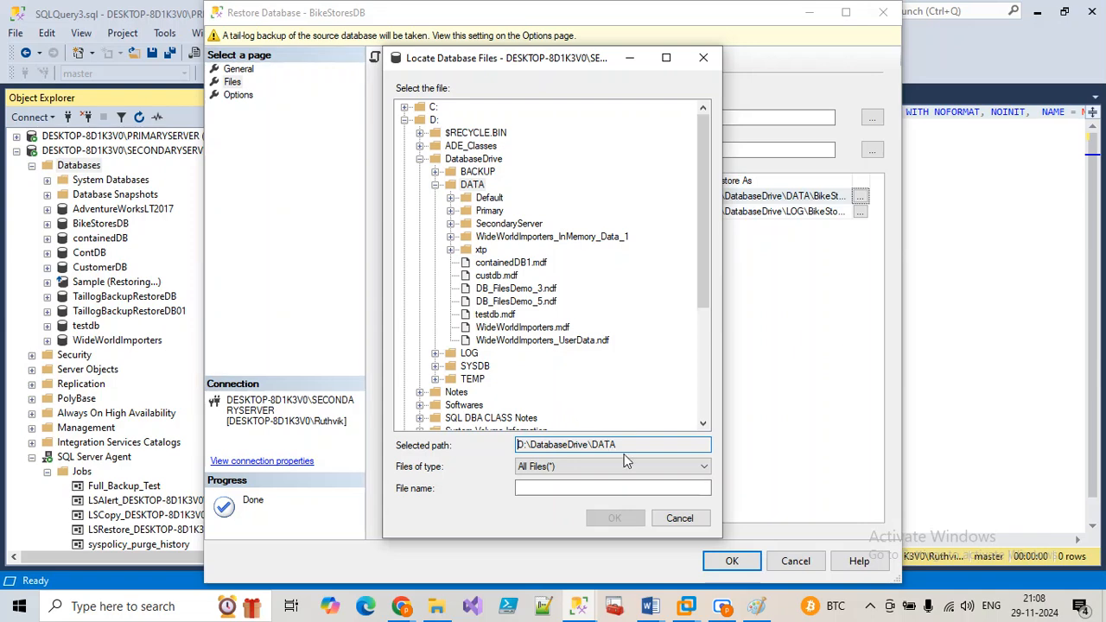
{"action": "left_click", "coordinate": [421, 160]}
{"action": "left_click", "coordinate": [432, 290]}
{"action": "double_click", "coordinate": [416, 291]}
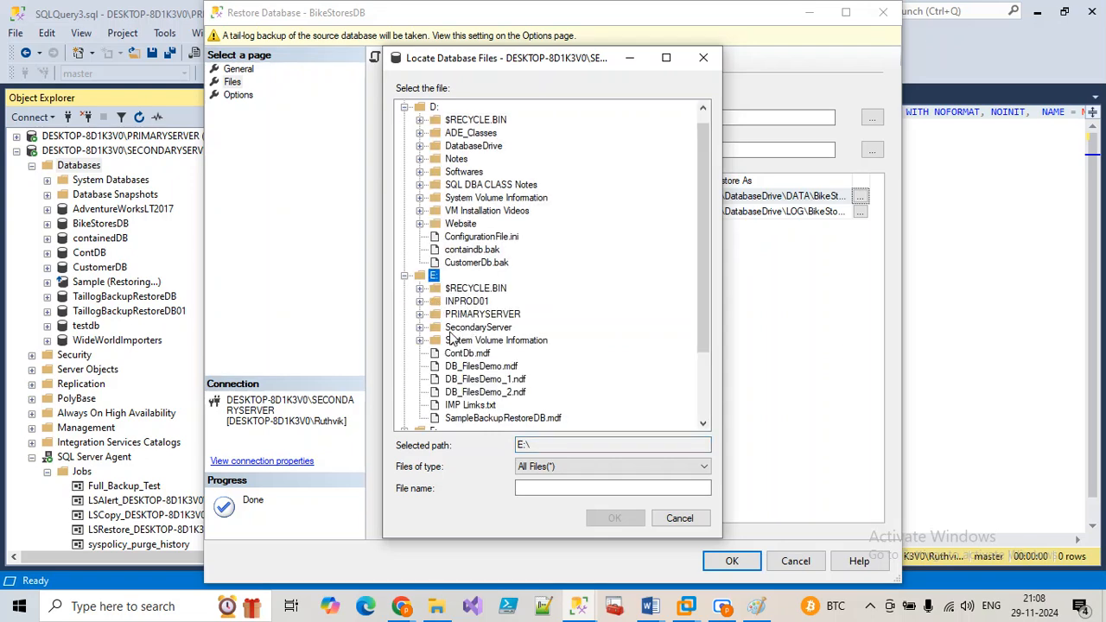
{"action": "left_click", "coordinate": [421, 328]}
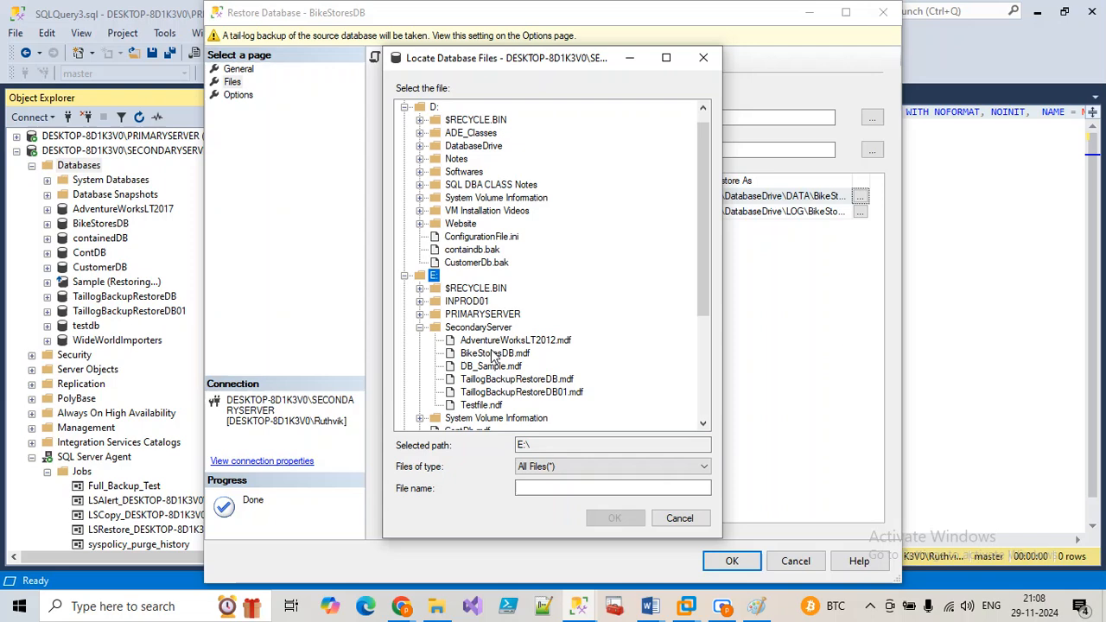
{"action": "left_click", "coordinate": [501, 340]}
{"action": "left_click", "coordinate": [495, 353]}
{"action": "left_click", "coordinate": [613, 517]}
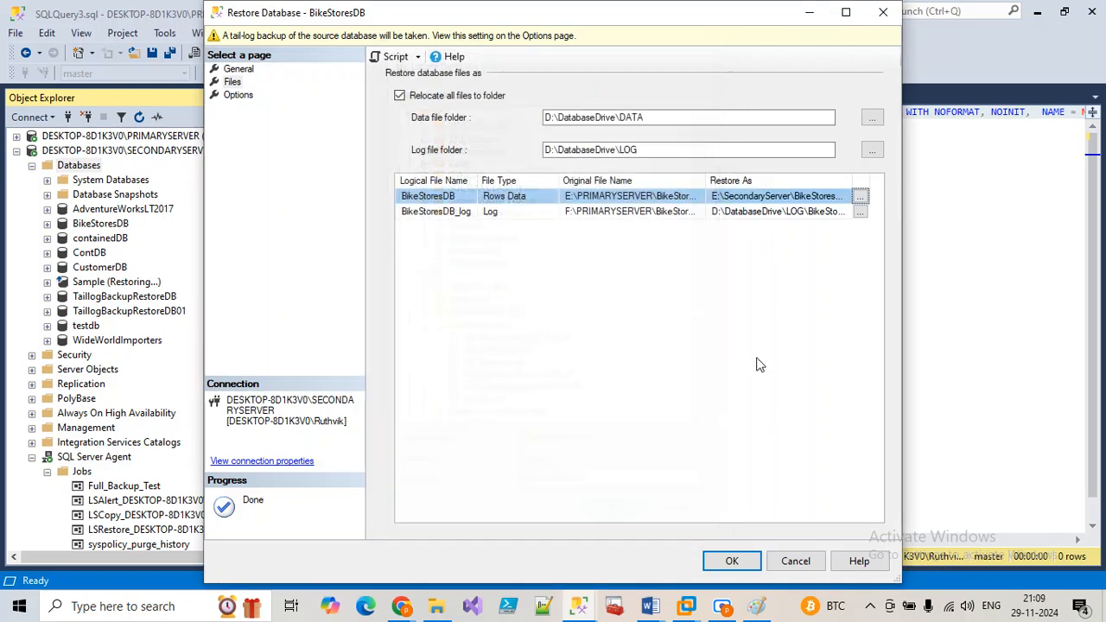
Step: Restore the log file as F:\SecondaryServer\BikeStoresDB_log.ldf
{"action": "left_click", "coordinate": [860, 212]}
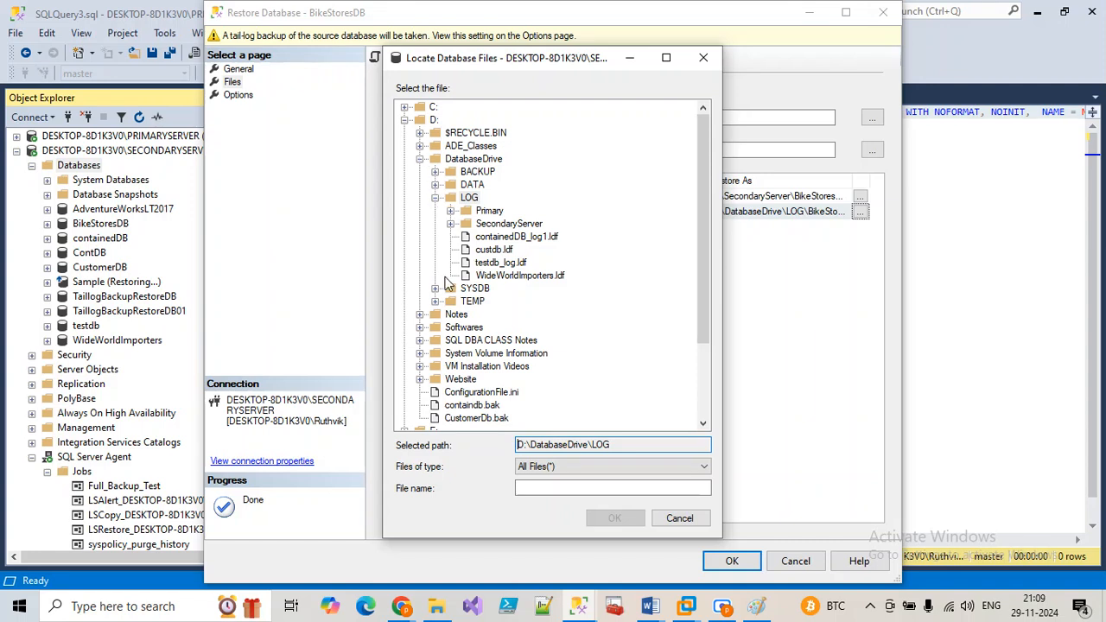
{"action": "left_click", "coordinate": [405, 120]}
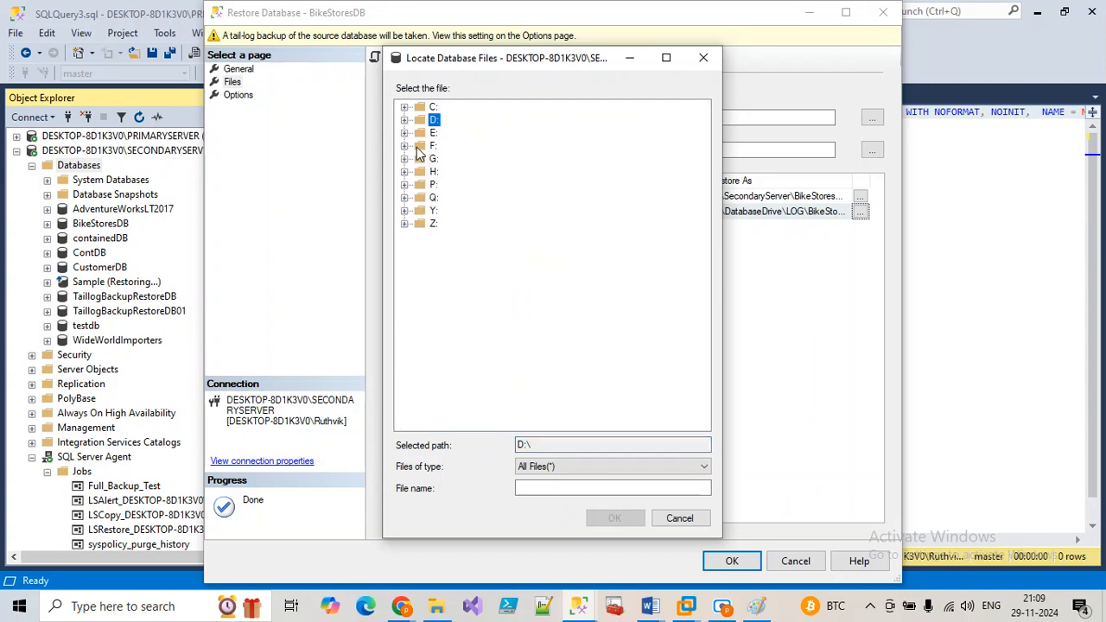
{"action": "left_click", "coordinate": [405, 147]}
{"action": "left_click", "coordinate": [441, 186]}
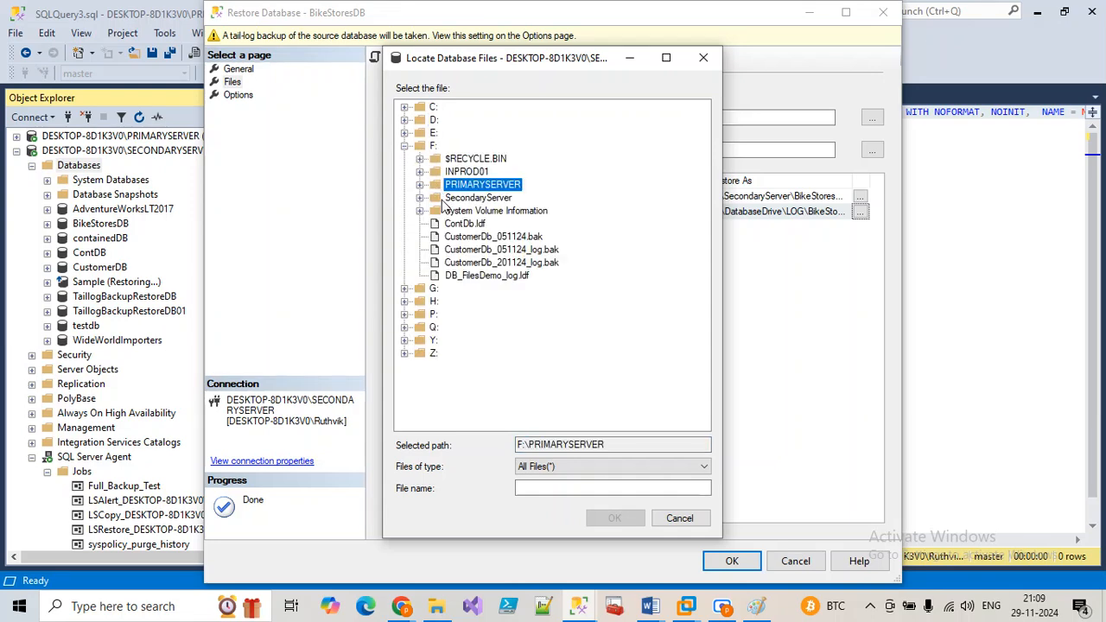
{"action": "left_click", "coordinate": [446, 199]}
{"action": "left_click", "coordinate": [420, 198]}
{"action": "left_click", "coordinate": [500, 223]}
{"action": "left_click", "coordinate": [614, 517]}
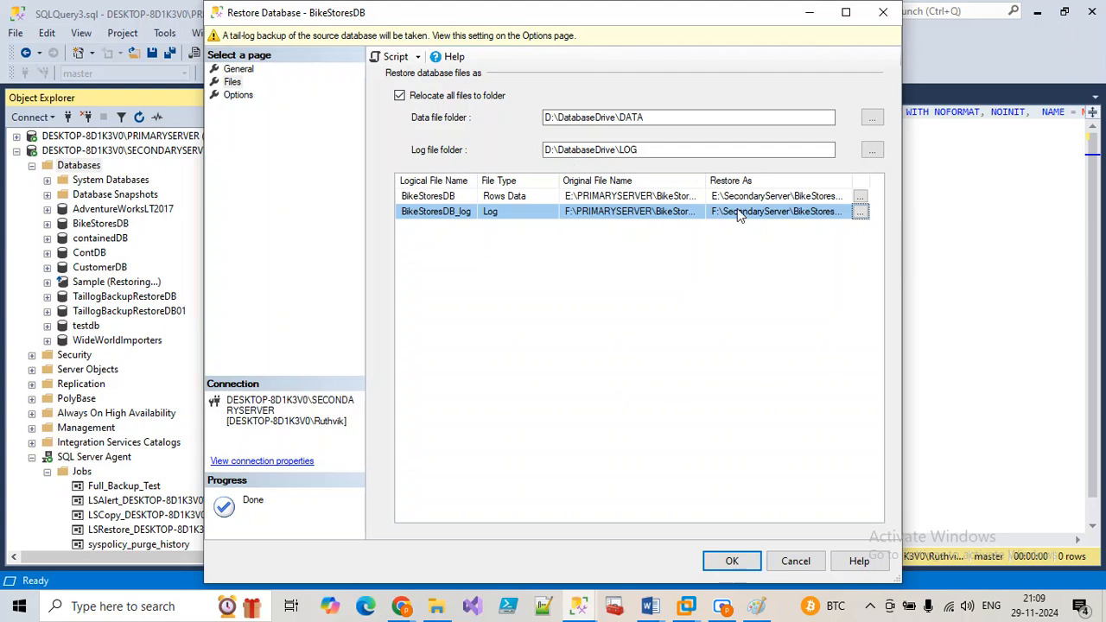
Step: Skip the tail-log backup, enable WITH REPLACE, and script the restore to a new query window
{"action": "left_click", "coordinate": [230, 101]}
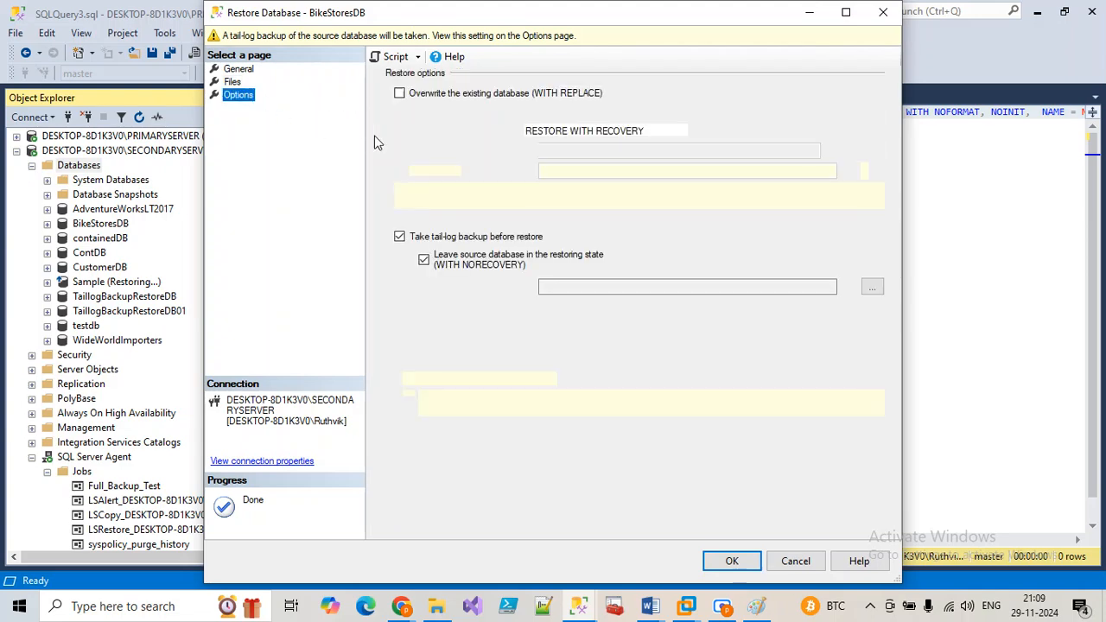
{"action": "left_click", "coordinate": [400, 236]}
{"action": "left_click", "coordinate": [399, 92]}
{"action": "left_click", "coordinate": [395, 56]}
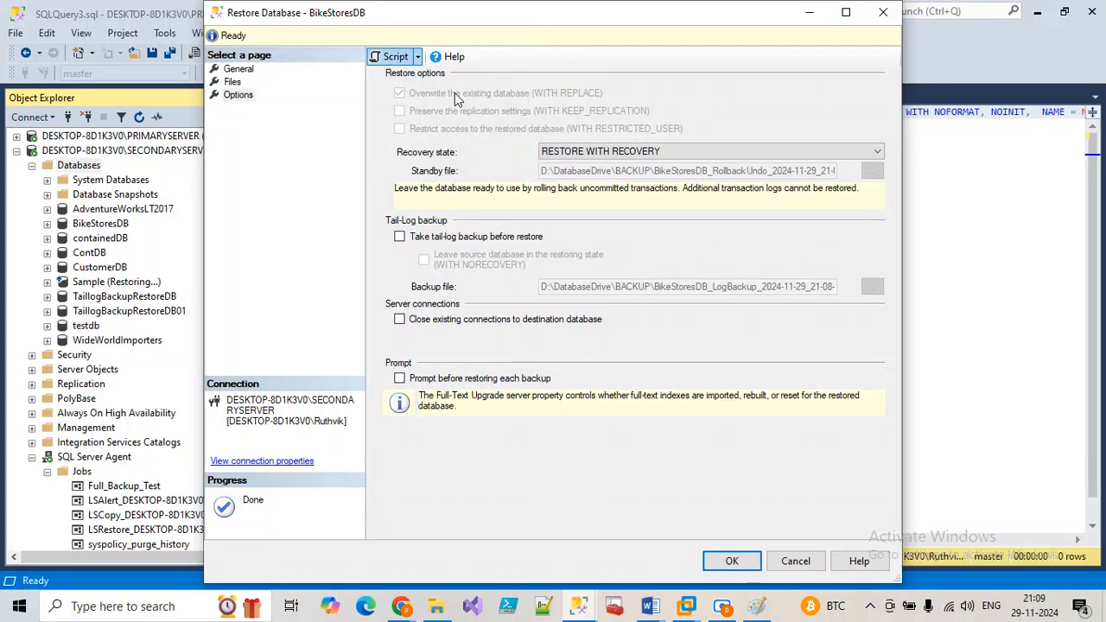
{"action": "left_click", "coordinate": [883, 12]}
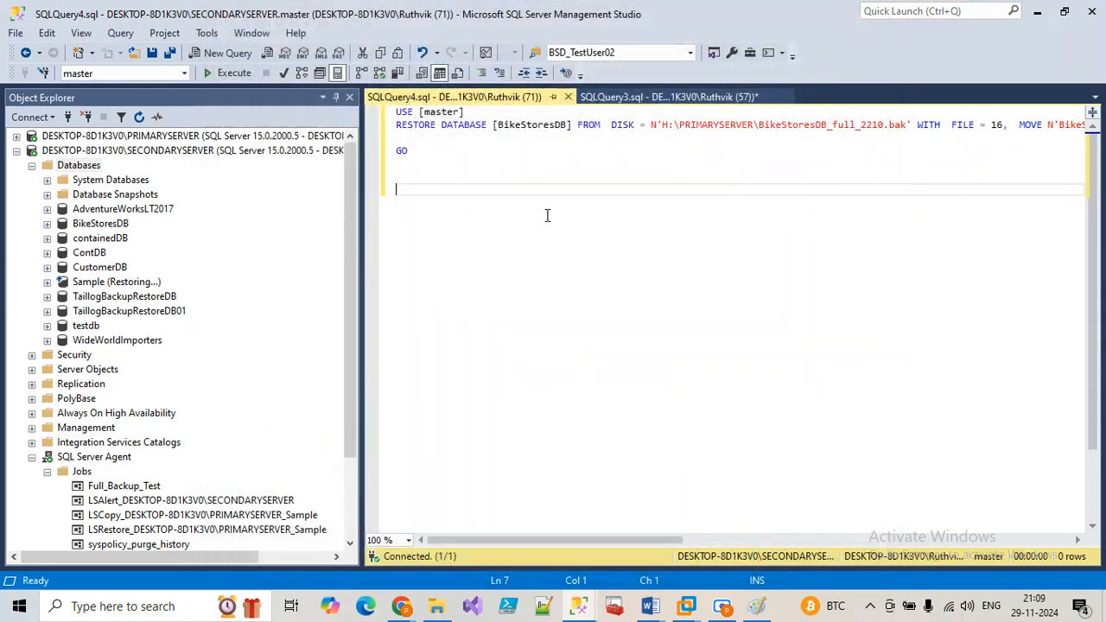
Step: Name the job step Restore_BikeStoreDB and paste the restore script as its command
{"action": "left_click_drag", "start_coordinate": [588, 231], "coordinate": [373, 102]}
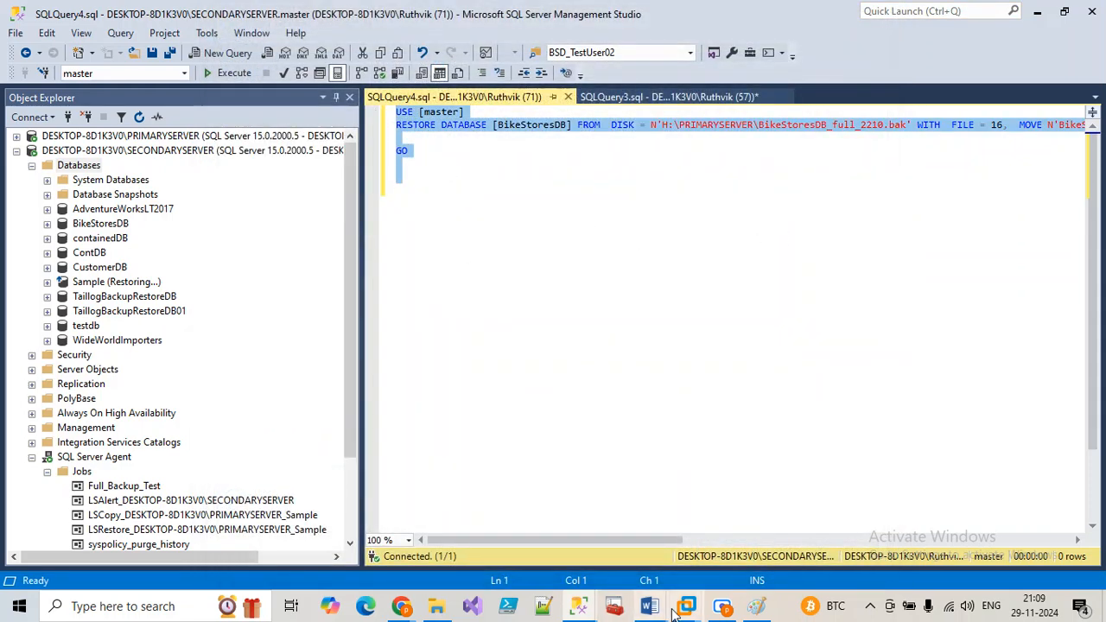
{"action": "left_click", "coordinate": [579, 606]}
{"action": "left_click", "coordinate": [710, 519]}
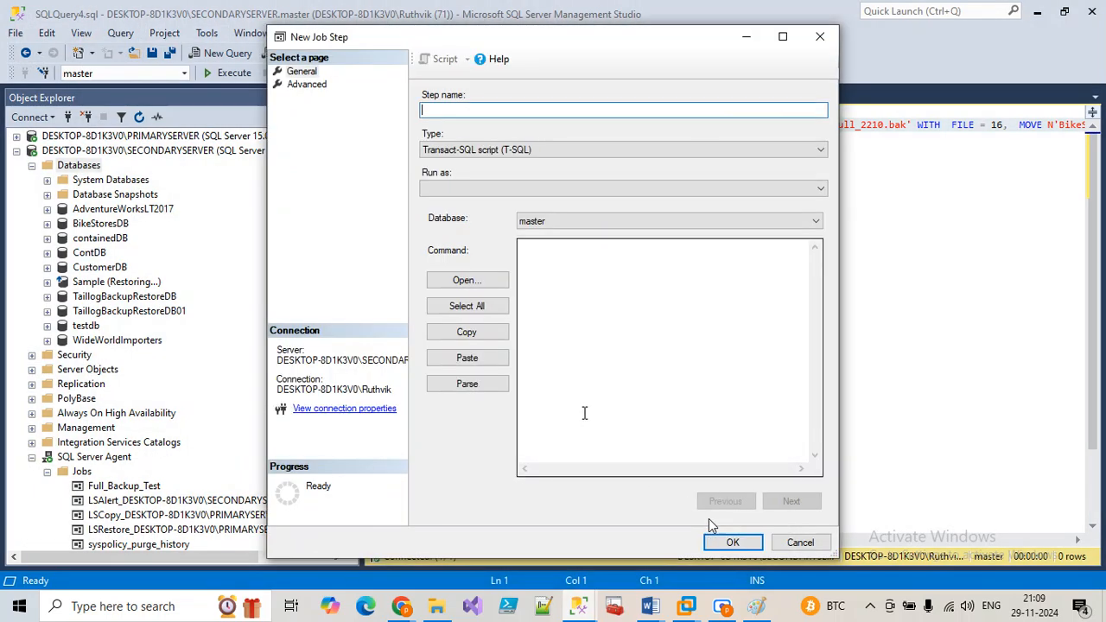
{"action": "type", "text": "Restore"}
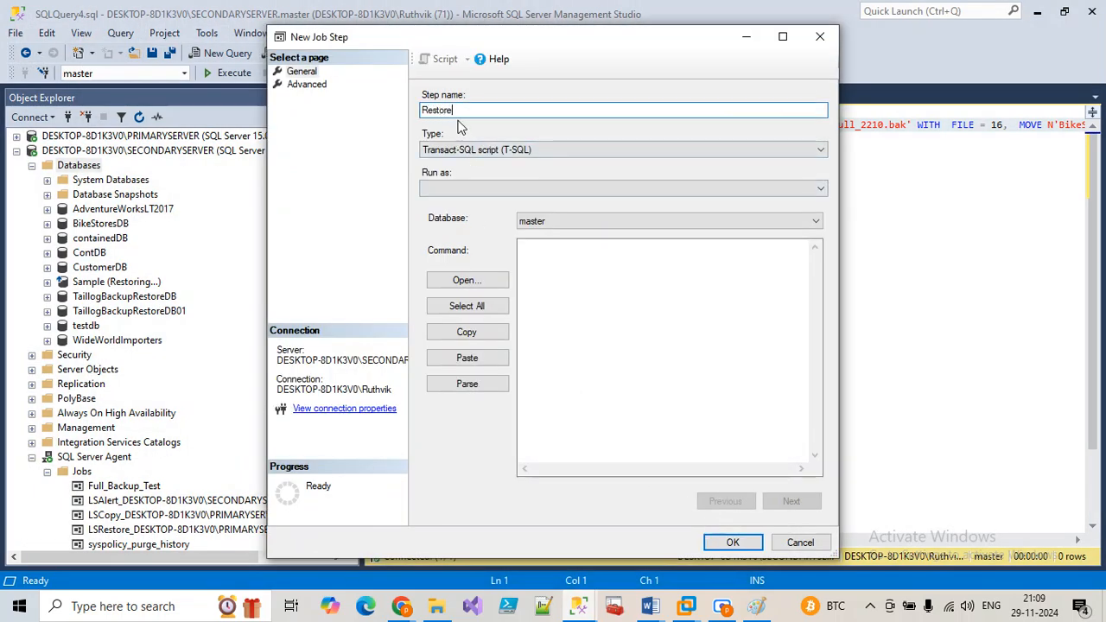
{"action": "type", "text": "_BikeStoreDB"}
{"action": "left_click", "coordinate": [590, 282]}
{"action": "key", "text": "ctrl+v"}
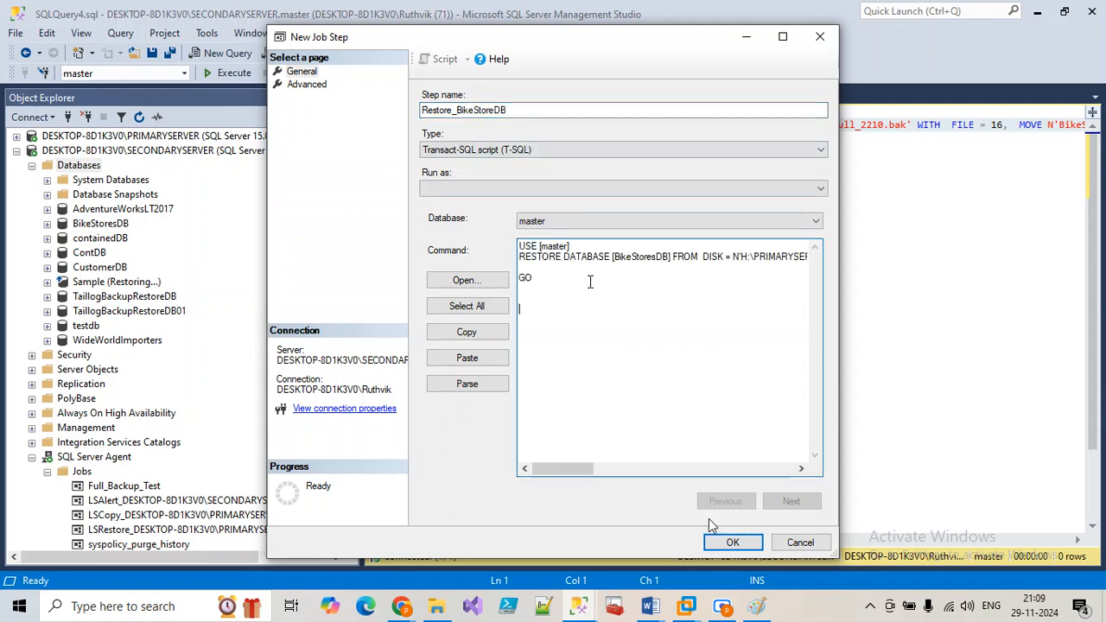
Step: Put each MOVE clause on its own line, save the step, and begin another new step
{"action": "left_click", "coordinate": [783, 36]}
{"action": "key", "text": "Return"}
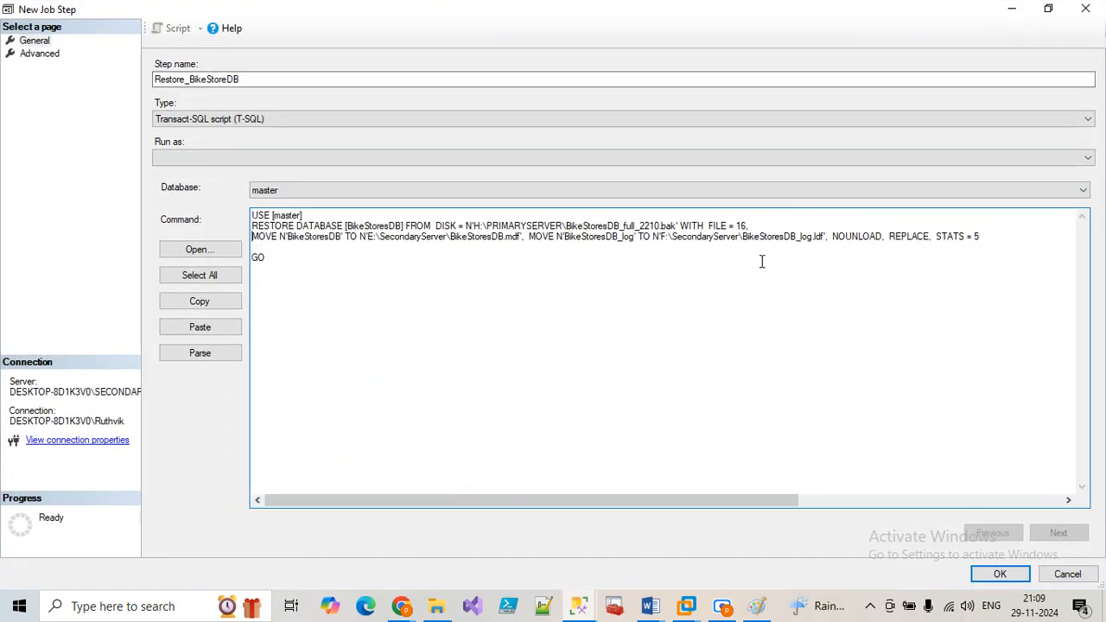
{"action": "left_click", "coordinate": [529, 237]}
{"action": "key", "text": "Return"}
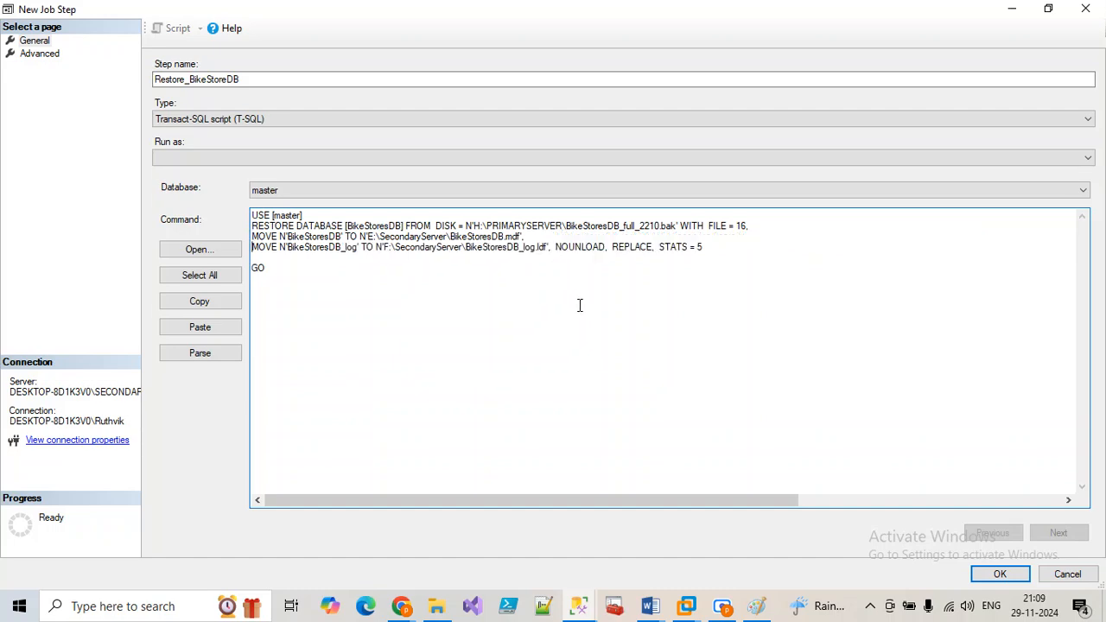
{"action": "left_click", "coordinate": [1000, 574]}
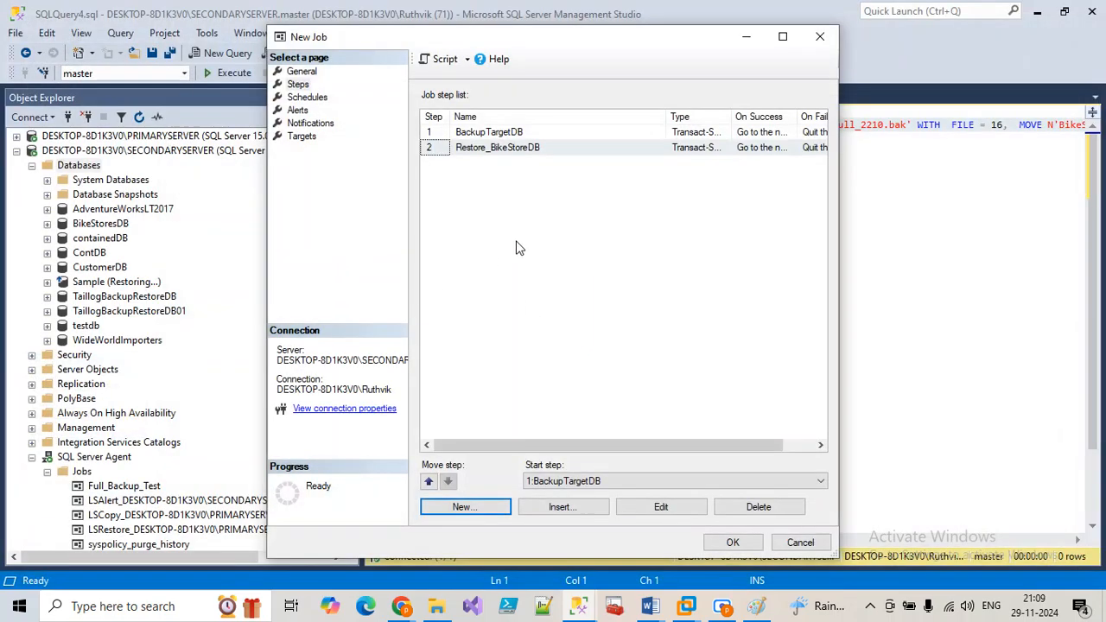
{"action": "left_click", "coordinate": [458, 505]}
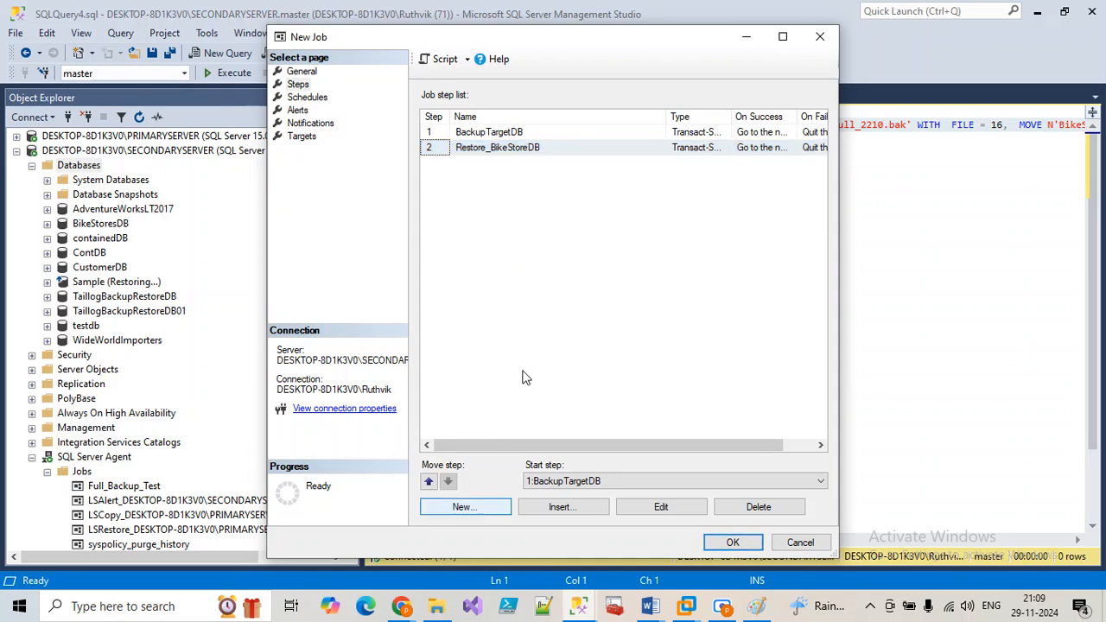
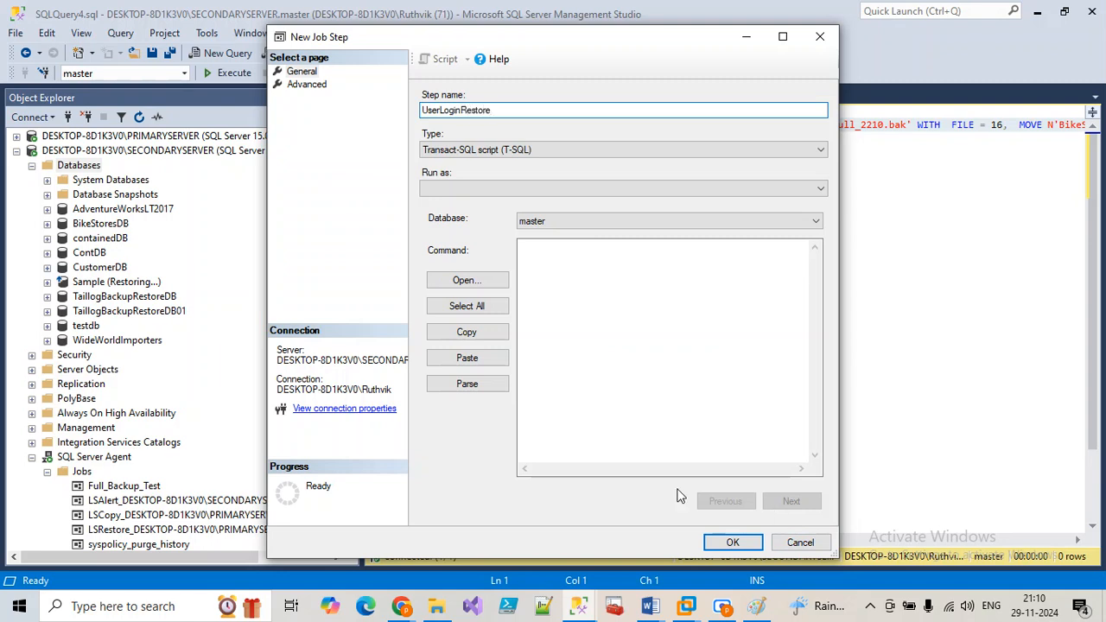
Step: Save the UserLoginRestore step and start a new job schedule named BikeStoreDB_Test
{"action": "left_click", "coordinate": [732, 542]}
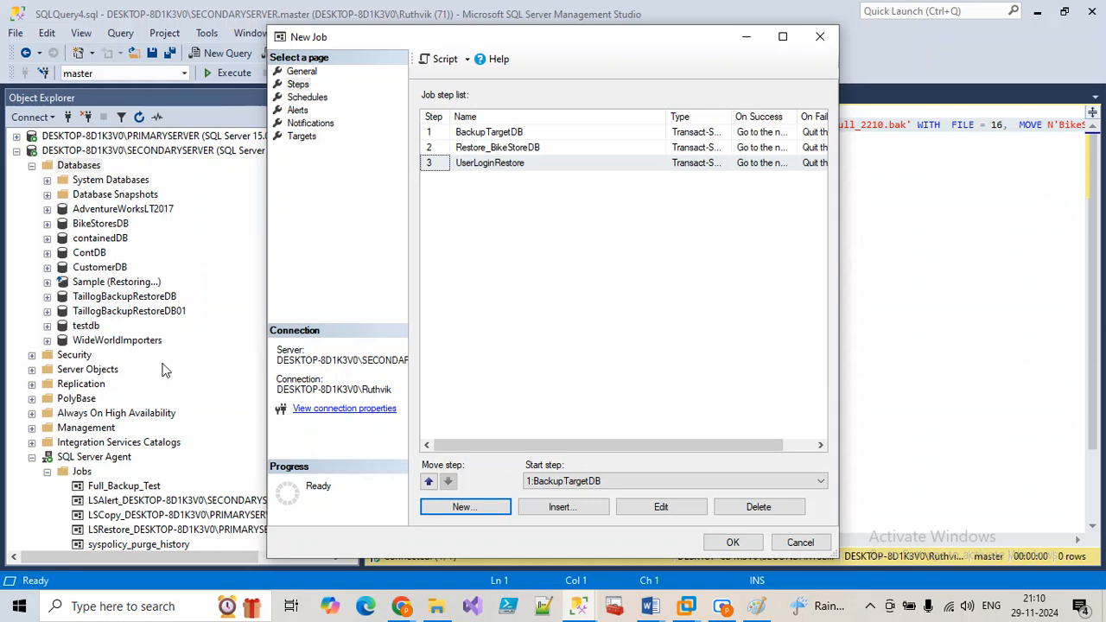
{"action": "left_click", "coordinate": [311, 98]}
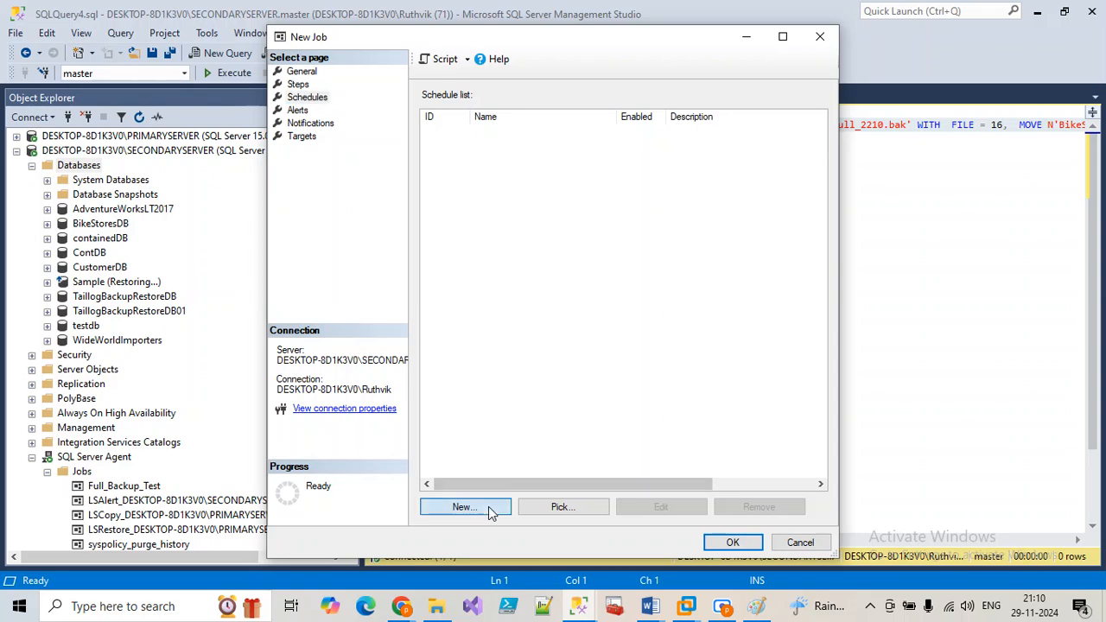
{"action": "left_click", "coordinate": [488, 508]}
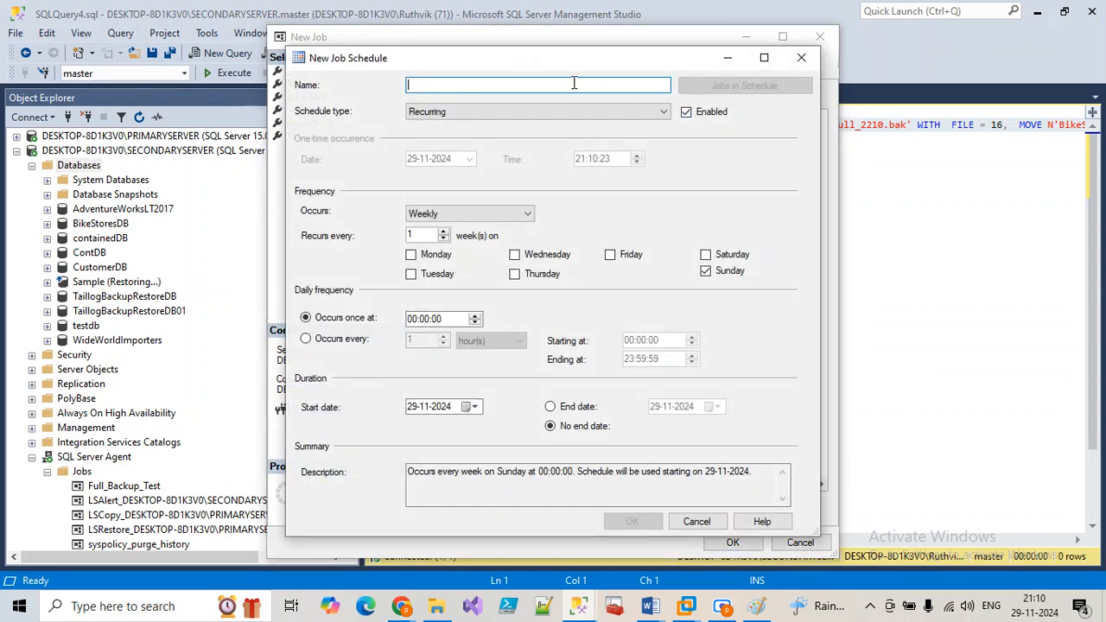
{"action": "type", "text": "BikeStoreDB_Test"}
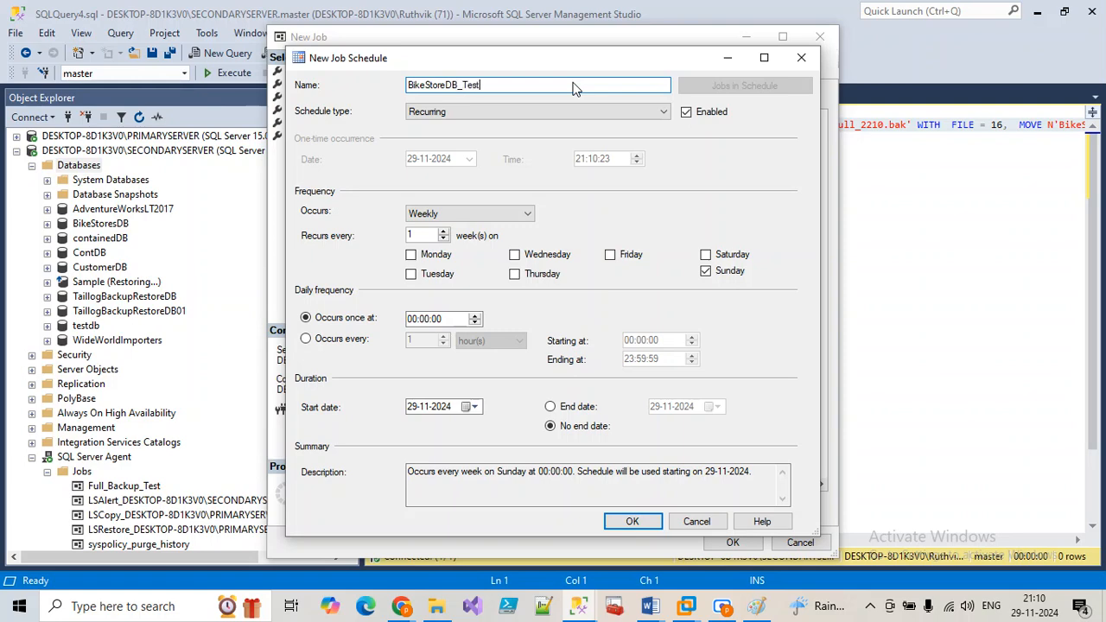
Step: Make BikeStoreDB_Test recur daily at 09:40 and create the BikeStoreDB_TargetDB job
{"action": "left_click", "coordinate": [416, 214]}
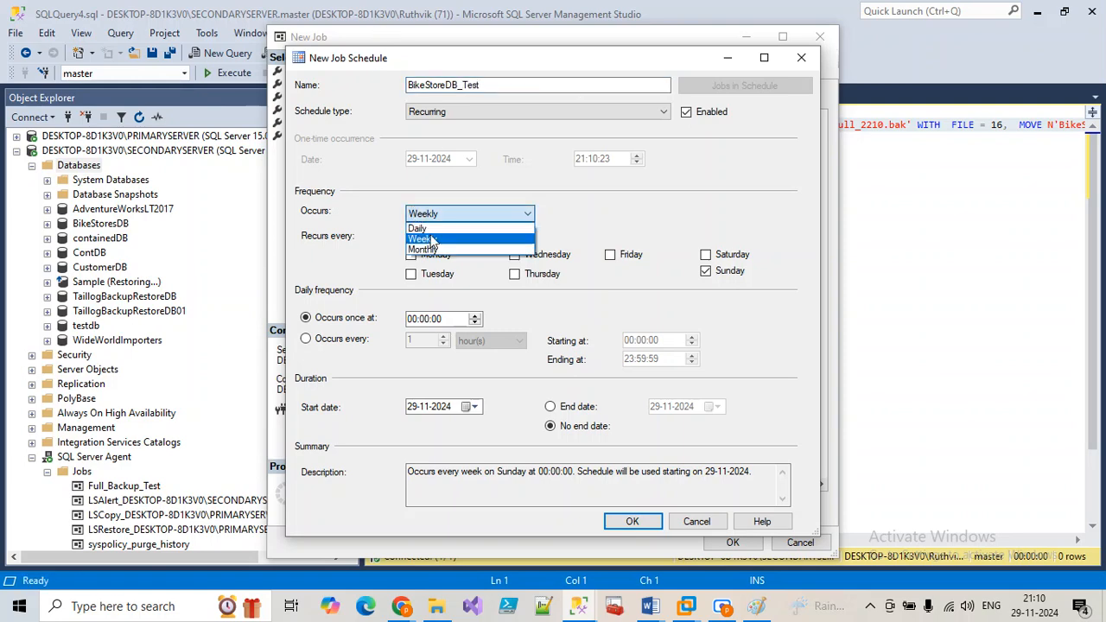
{"action": "left_click", "coordinate": [424, 232]}
{"action": "left_click", "coordinate": [423, 232]}
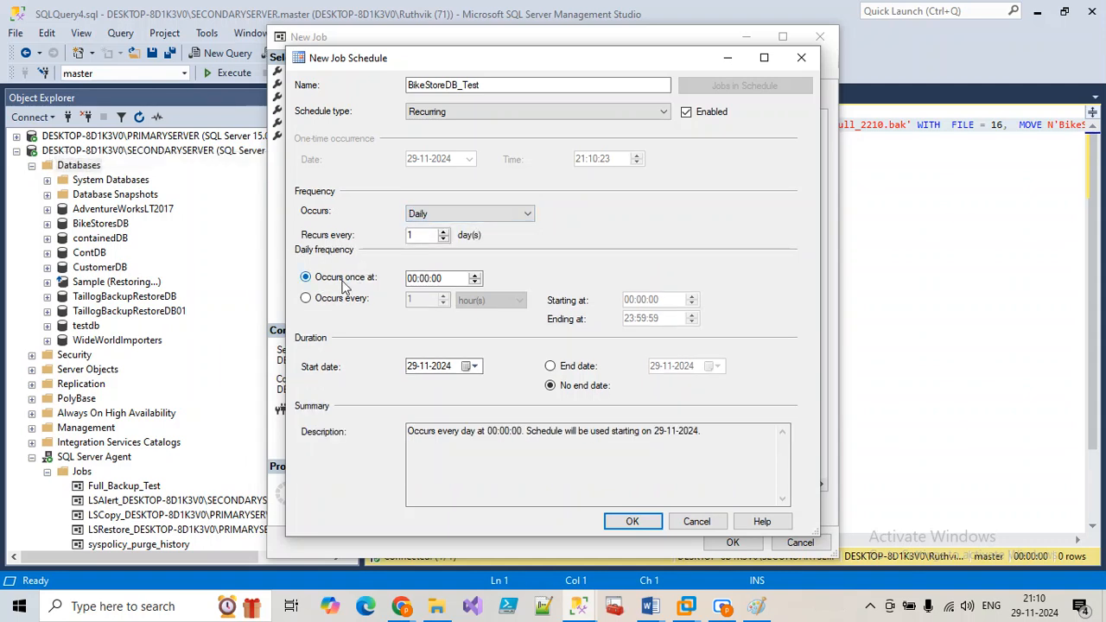
{"action": "left_click", "coordinate": [412, 284]}
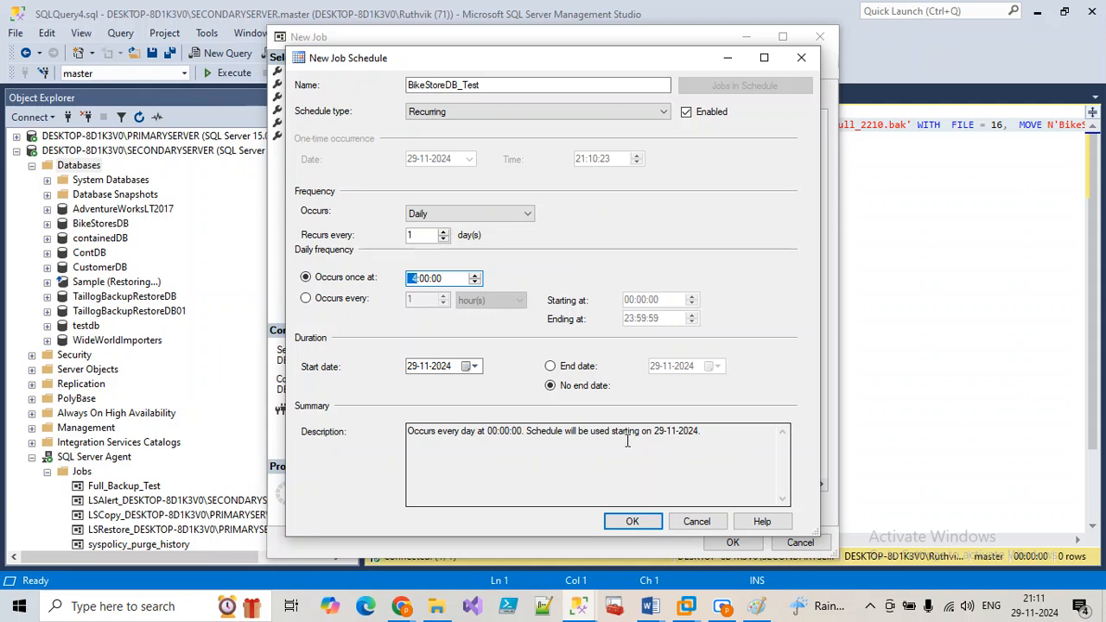
{"action": "left_click", "coordinate": [423, 279]}
{"action": "type", "text": "40"}
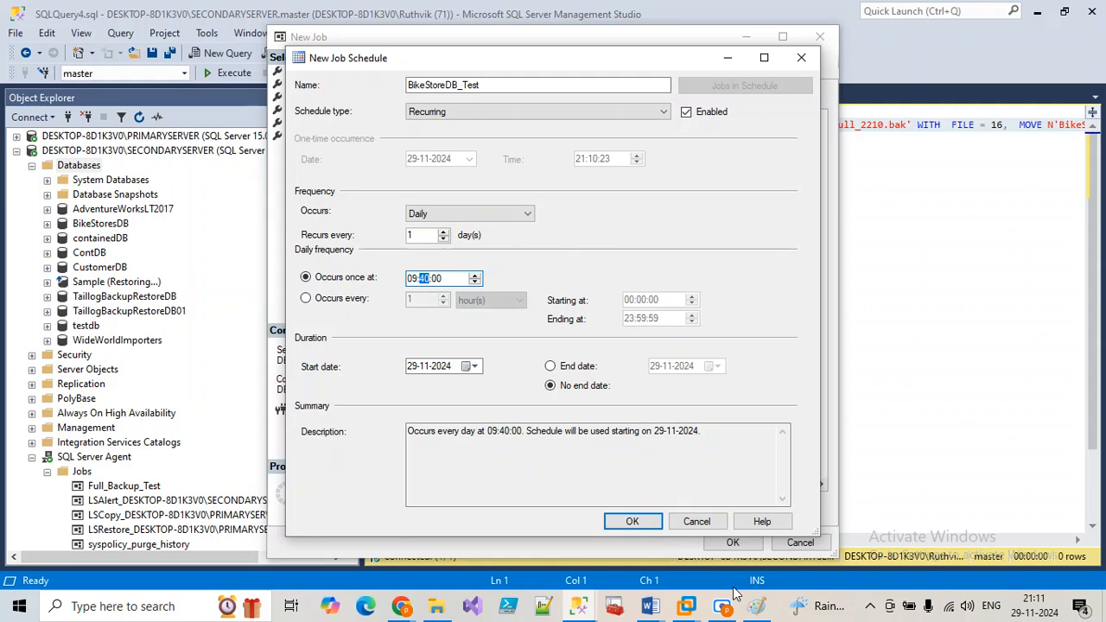
{"action": "left_click", "coordinate": [654, 526]}
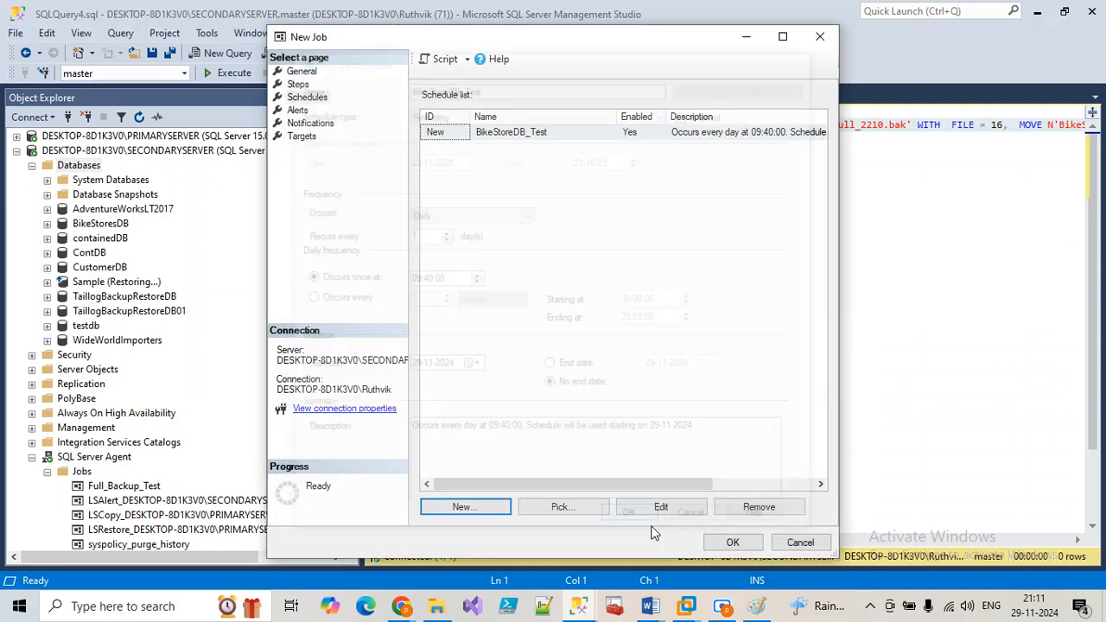
{"action": "left_click", "coordinate": [733, 543]}
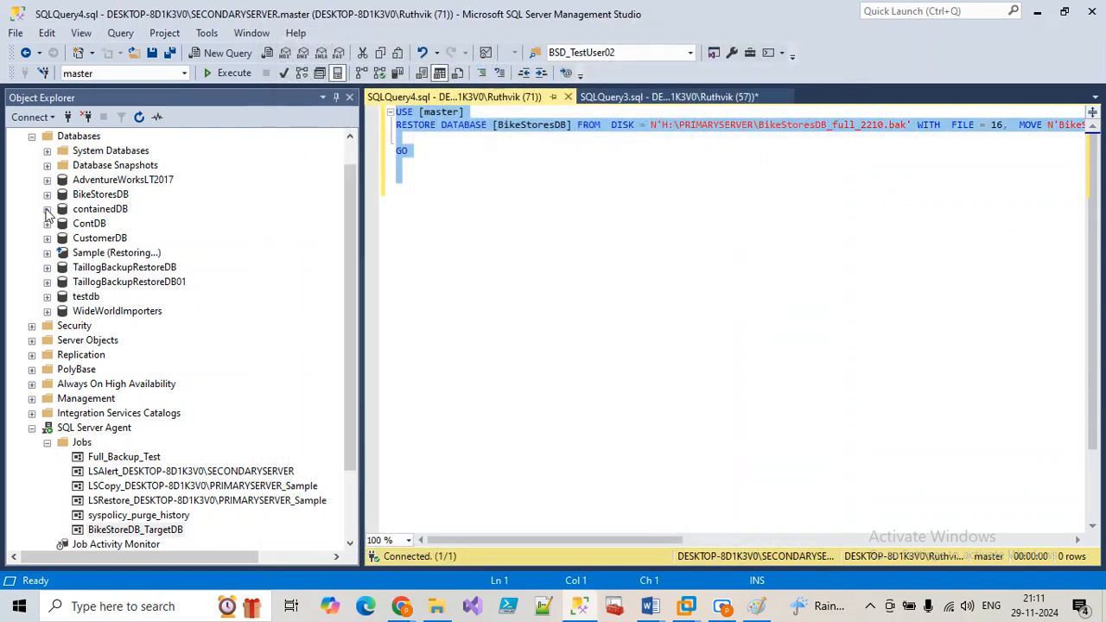
Step: Close both script query tabs without saving and open a blank SECONDARYSERVER query
{"action": "left_click", "coordinate": [568, 100]}
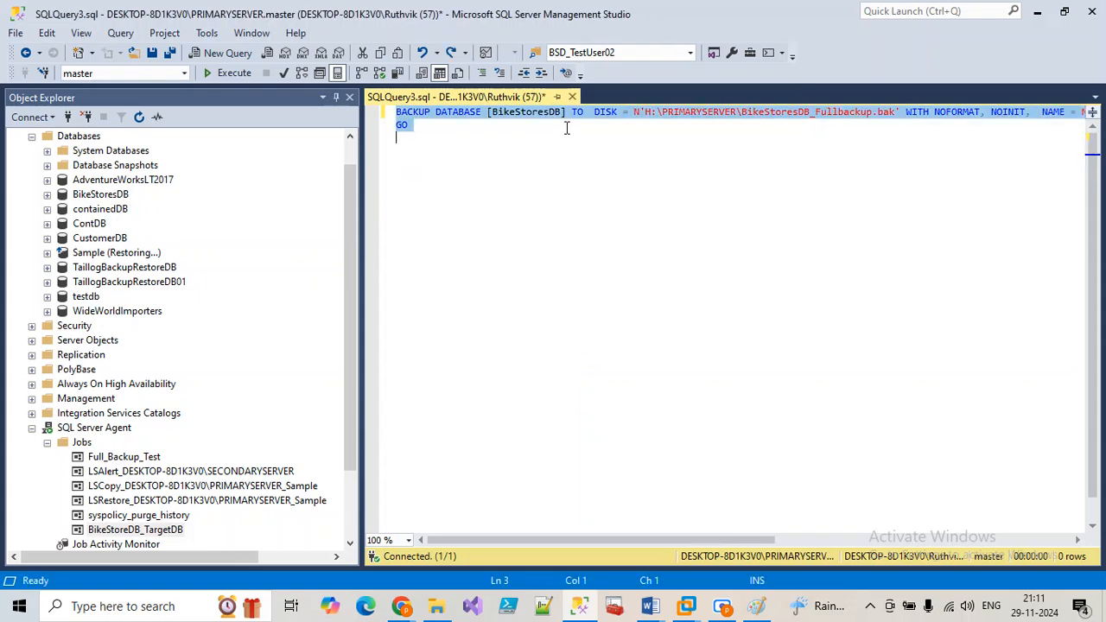
{"action": "left_click", "coordinate": [572, 97]}
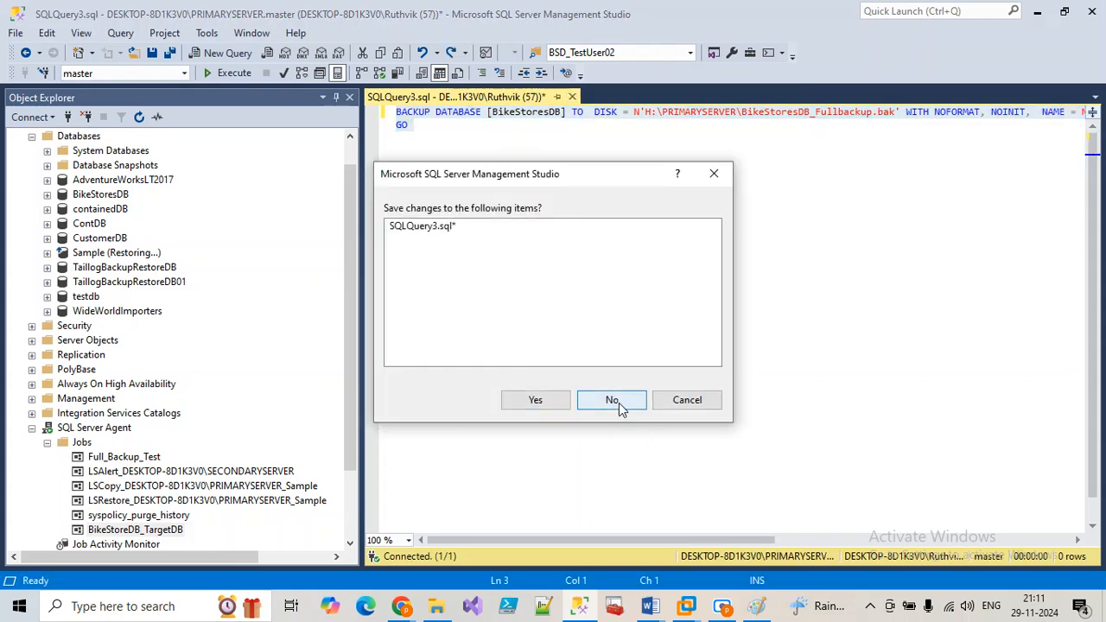
{"action": "left_click", "coordinate": [619, 403]}
{"action": "scroll", "coordinate": [94, 367], "scroll_direction": "up", "scroll_amount": 2}
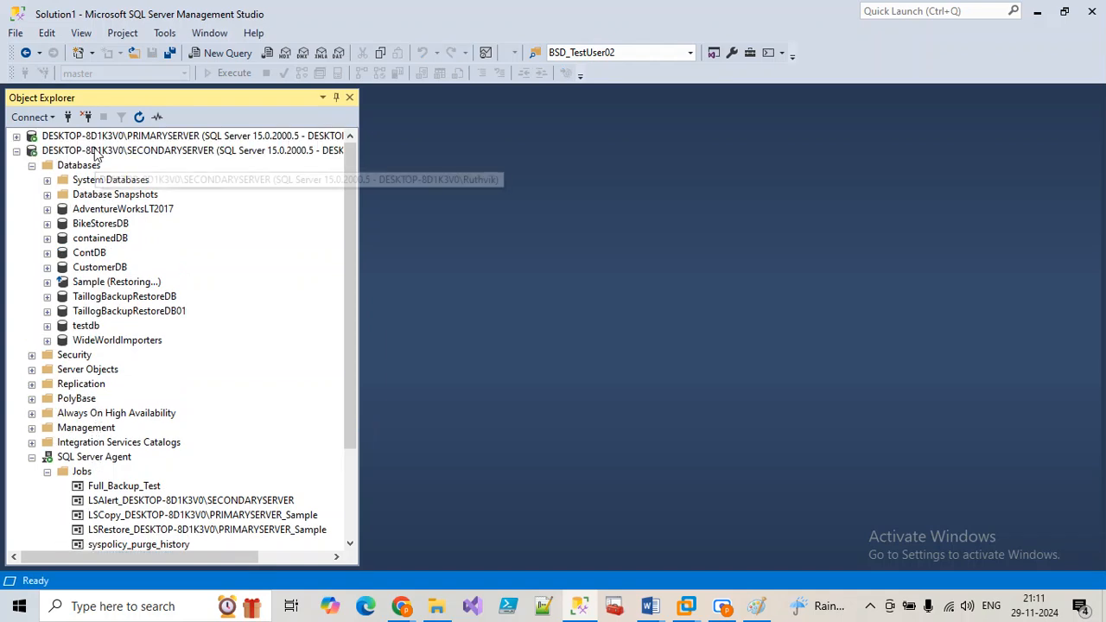
{"action": "left_click", "coordinate": [97, 153]}
{"action": "left_click", "coordinate": [222, 53]}
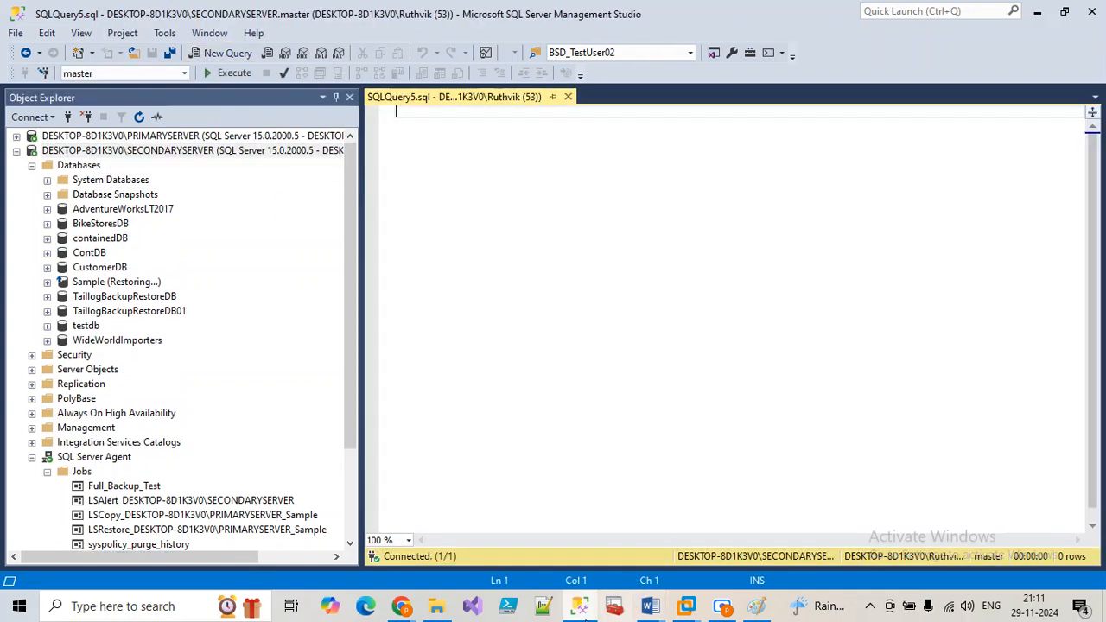
{"action": "left_click", "coordinate": [436, 605]}
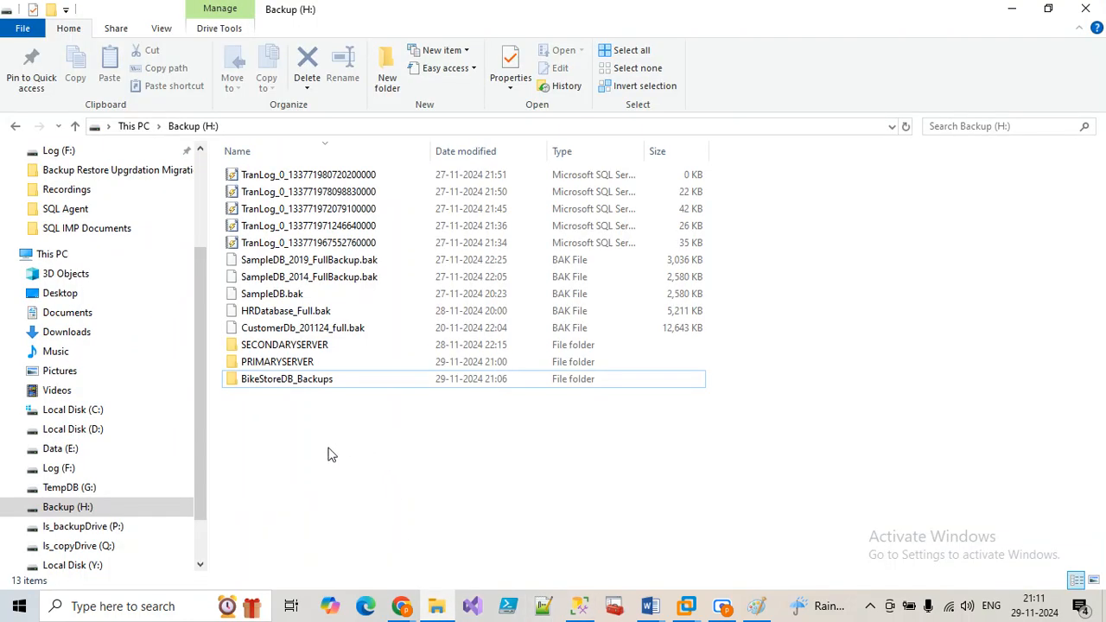
Step: Select SQLDBA_Class23_28112024_01 in D:\SQL DBA CLASS Notes\Recordings
{"action": "left_click", "coordinate": [84, 512]}
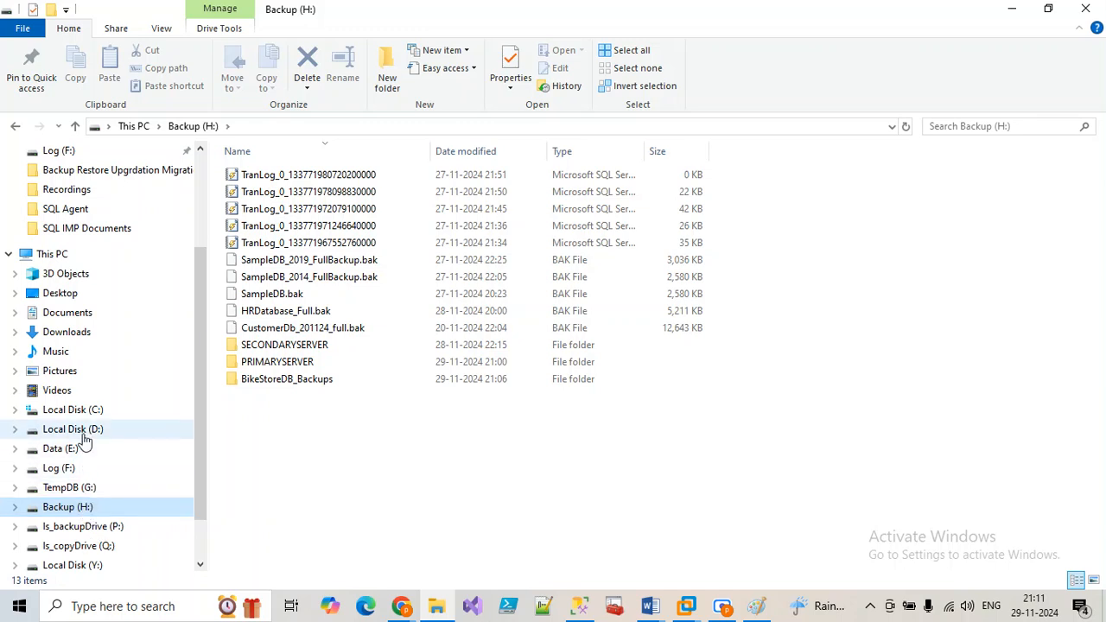
{"action": "left_click", "coordinate": [84, 432]}
{"action": "left_click", "coordinate": [288, 299]}
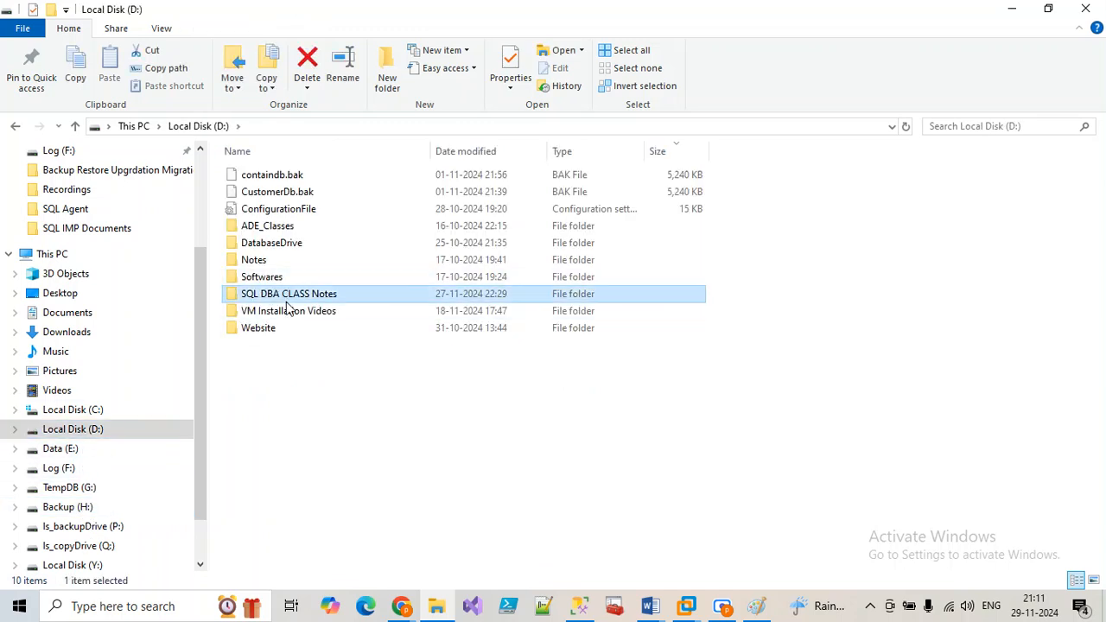
{"action": "double_click", "coordinate": [286, 299]}
{"action": "double_click", "coordinate": [291, 211]}
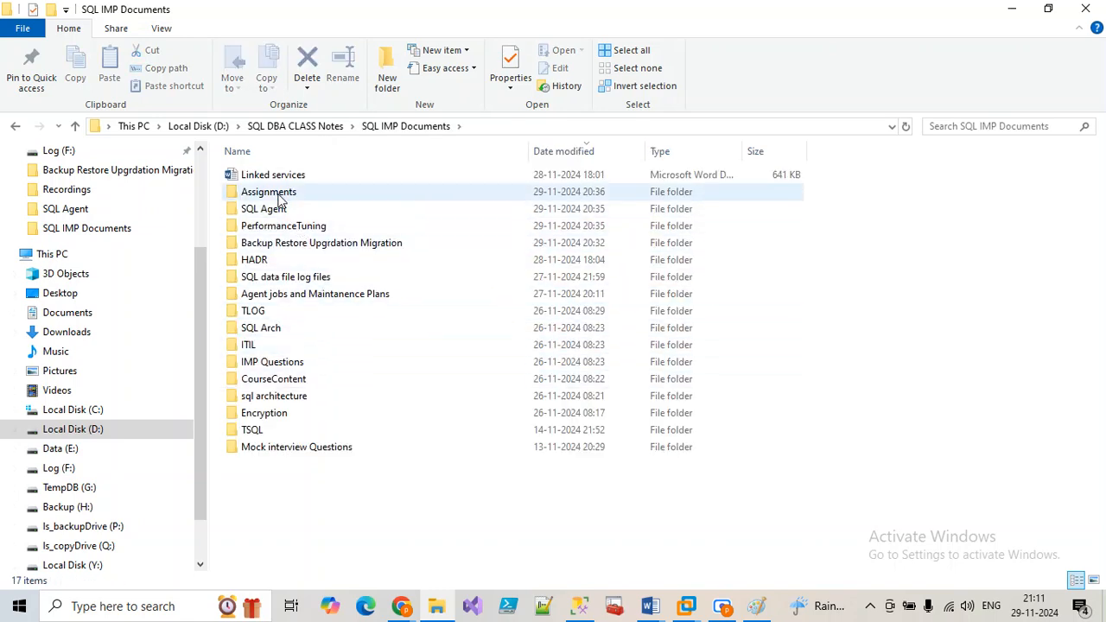
{"action": "left_click", "coordinate": [320, 127]}
{"action": "double_click", "coordinate": [280, 176]}
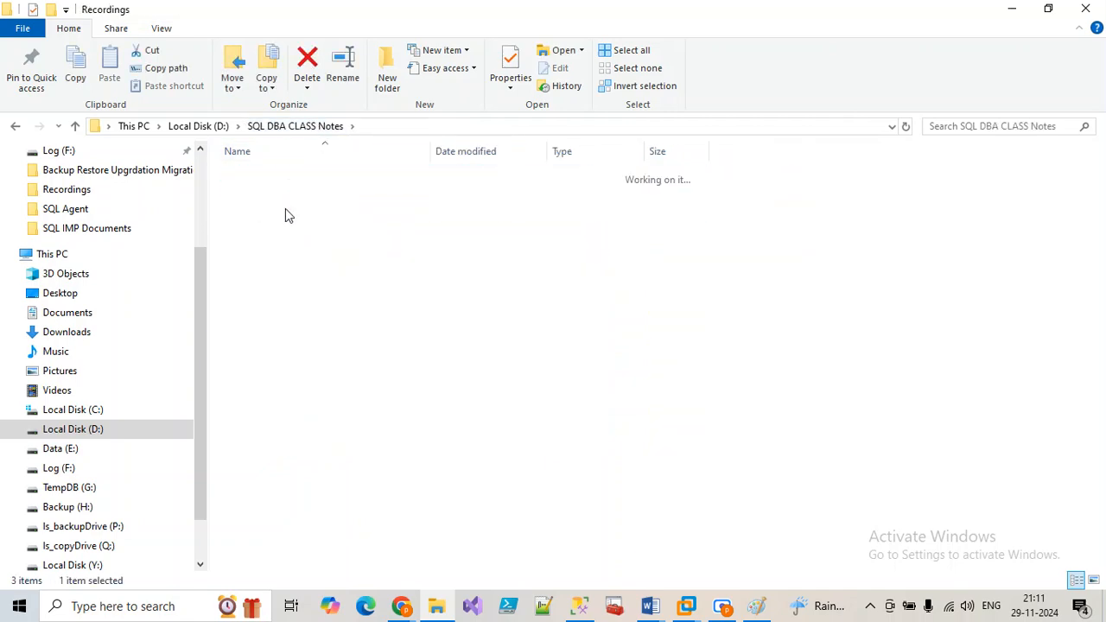
{"action": "scroll", "coordinate": [302, 298], "scroll_direction": "down", "scroll_amount": 8}
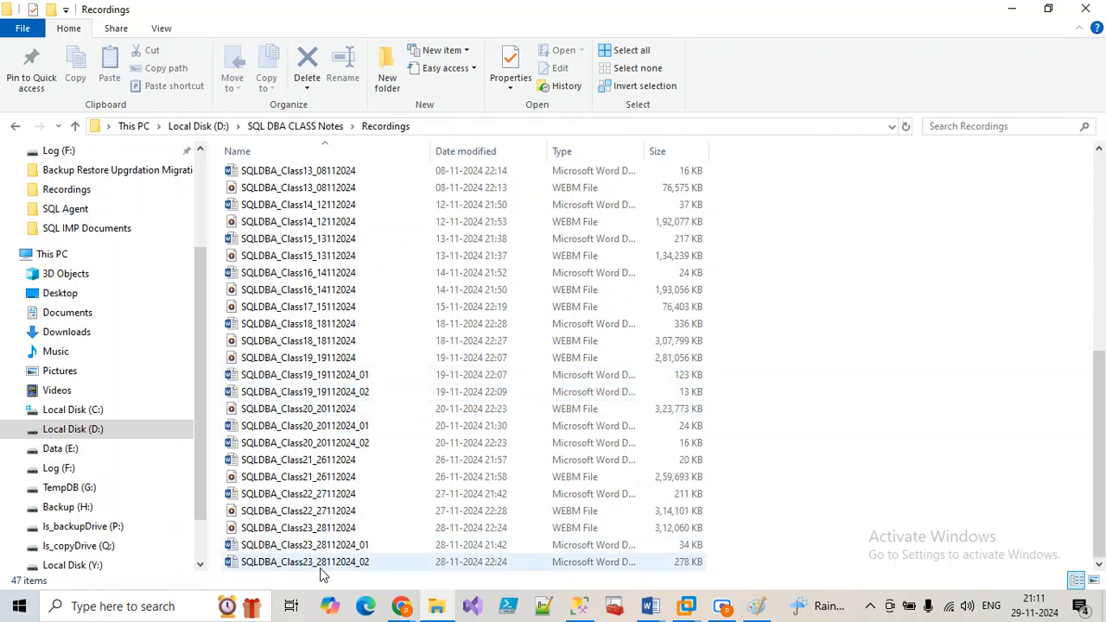
{"action": "left_click", "coordinate": [316, 547]}
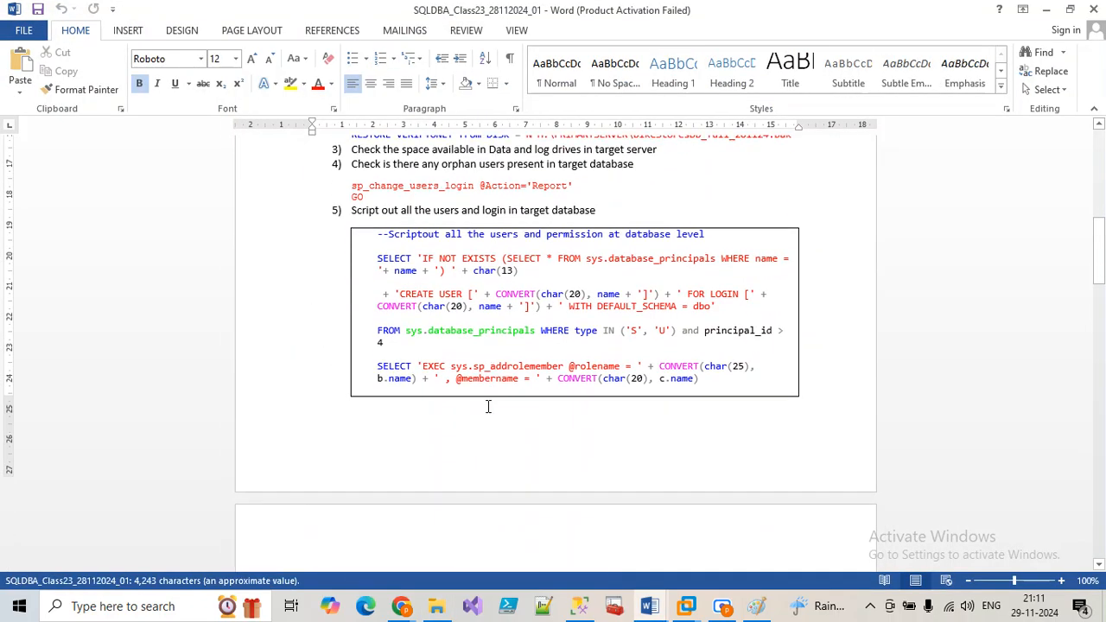
Step: Select the users-and-permissions scripting code in the Word notes' step 5 code box
{"action": "scroll", "coordinate": [488, 407], "scroll_direction": "down", "scroll_amount": 5}
{"action": "left_click", "coordinate": [515, 385]}
{"action": "scroll", "coordinate": [506, 372], "scroll_direction": "up", "scroll_amount": 7}
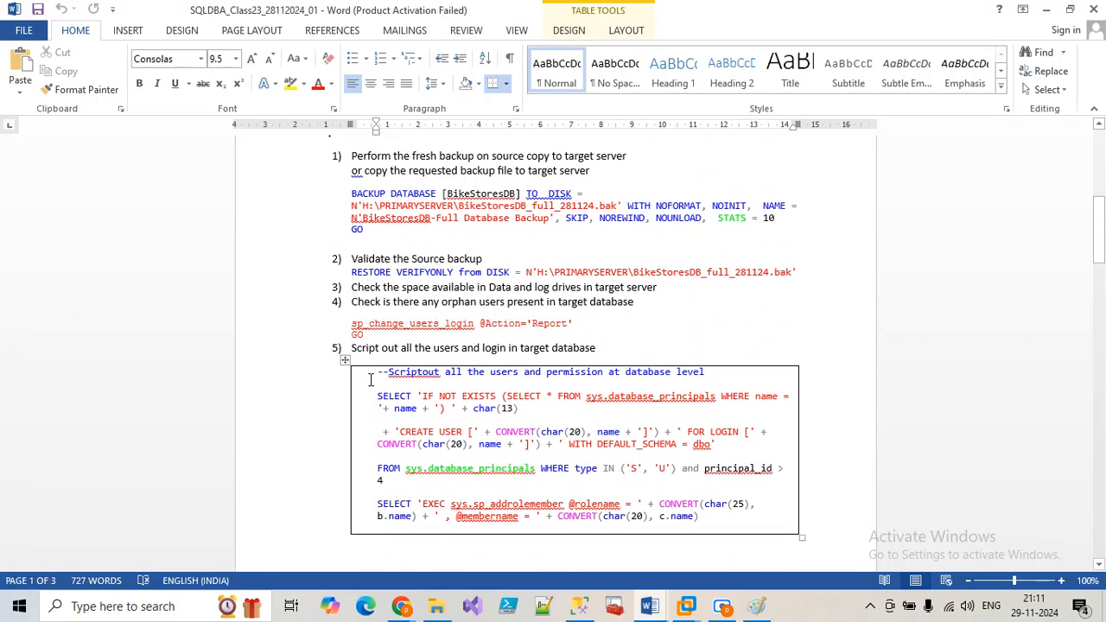
{"action": "left_click", "coordinate": [371, 375]}
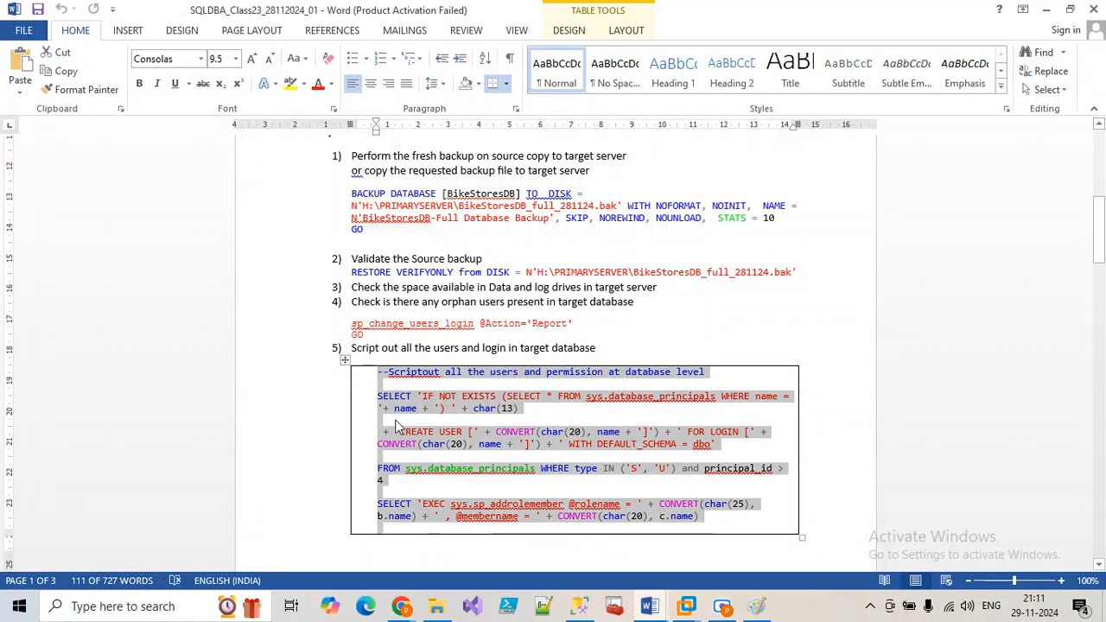
{"action": "left_click", "coordinate": [580, 607]}
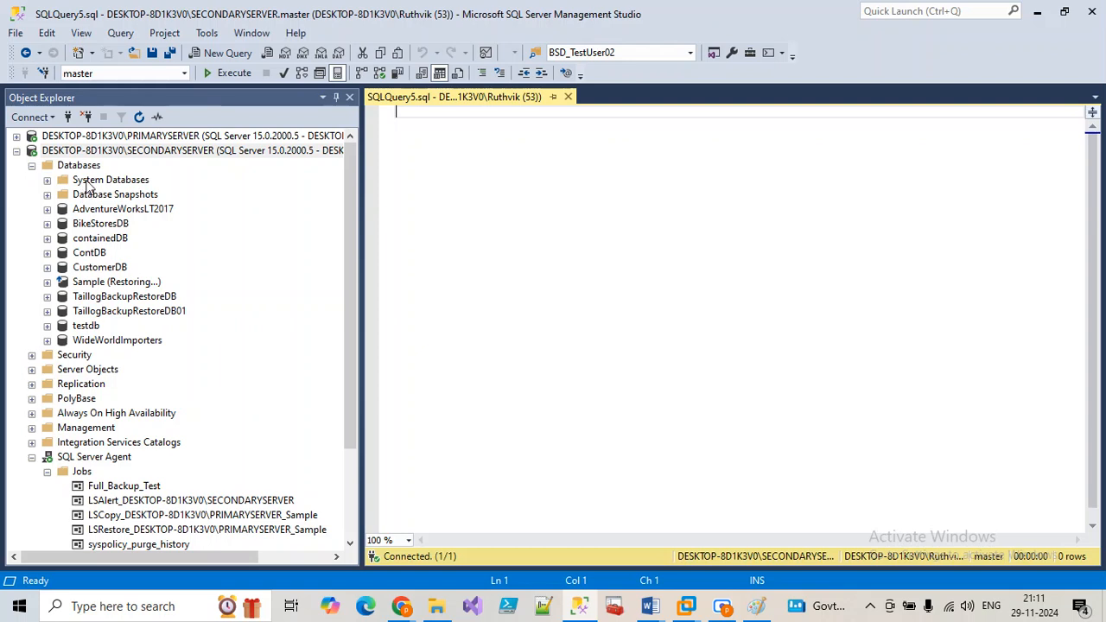
Step: Paste the user-scripting query into a new BikeStoresDB query and run it
{"action": "left_click", "coordinate": [98, 156]}
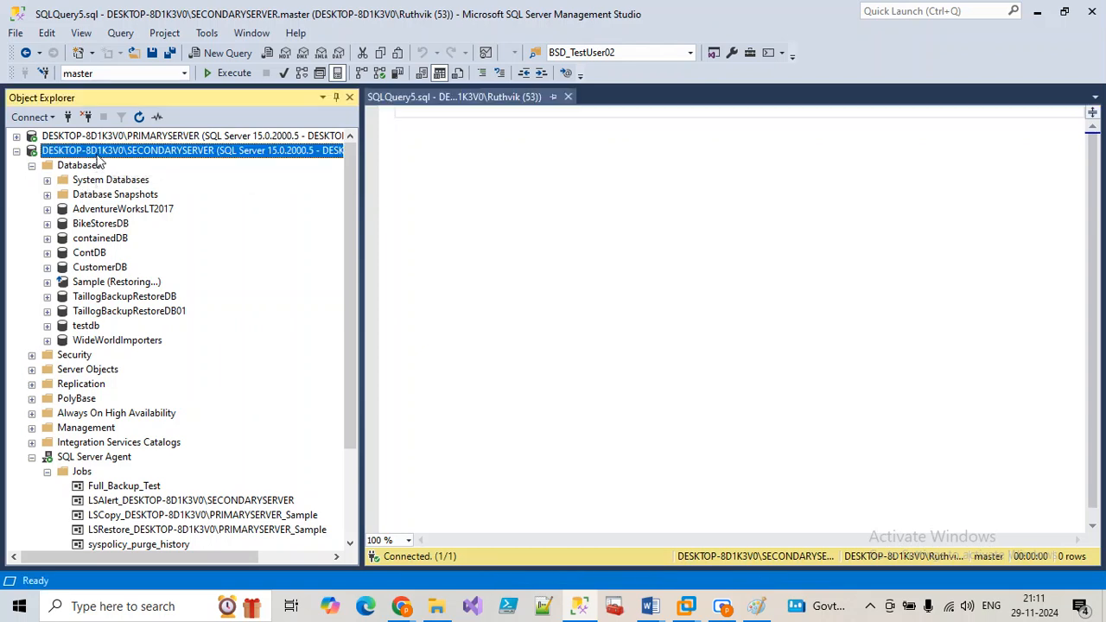
{"action": "left_click", "coordinate": [100, 223]}
{"action": "left_click", "coordinate": [220, 54]}
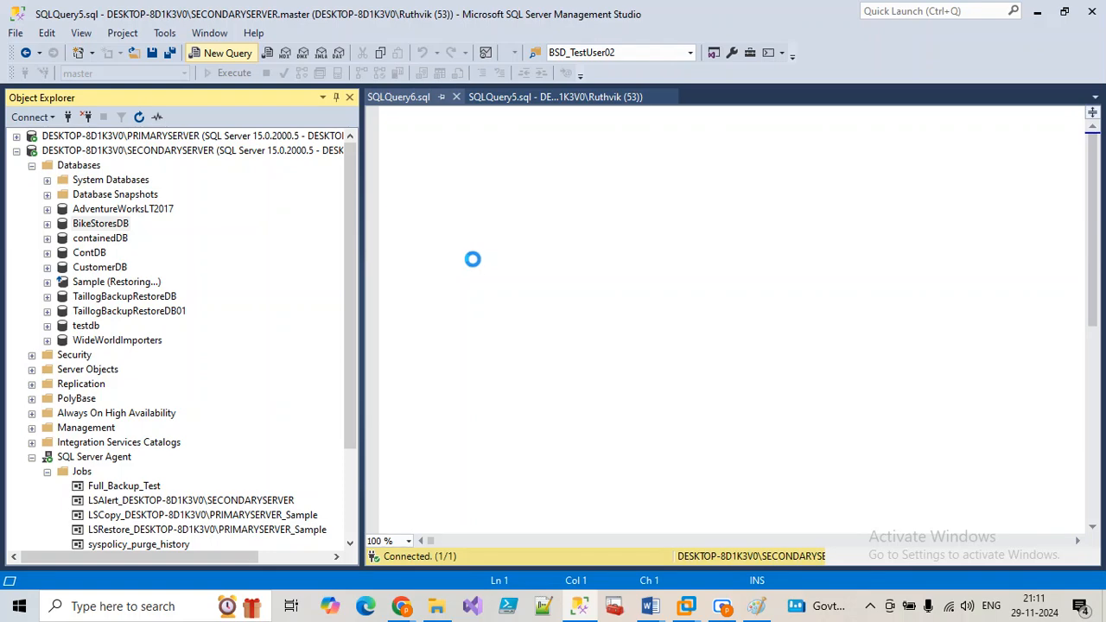
{"action": "key", "text": "ctrl+v"}
{"action": "left_click_drag", "start_coordinate": [588, 352], "coordinate": [321, 96]}
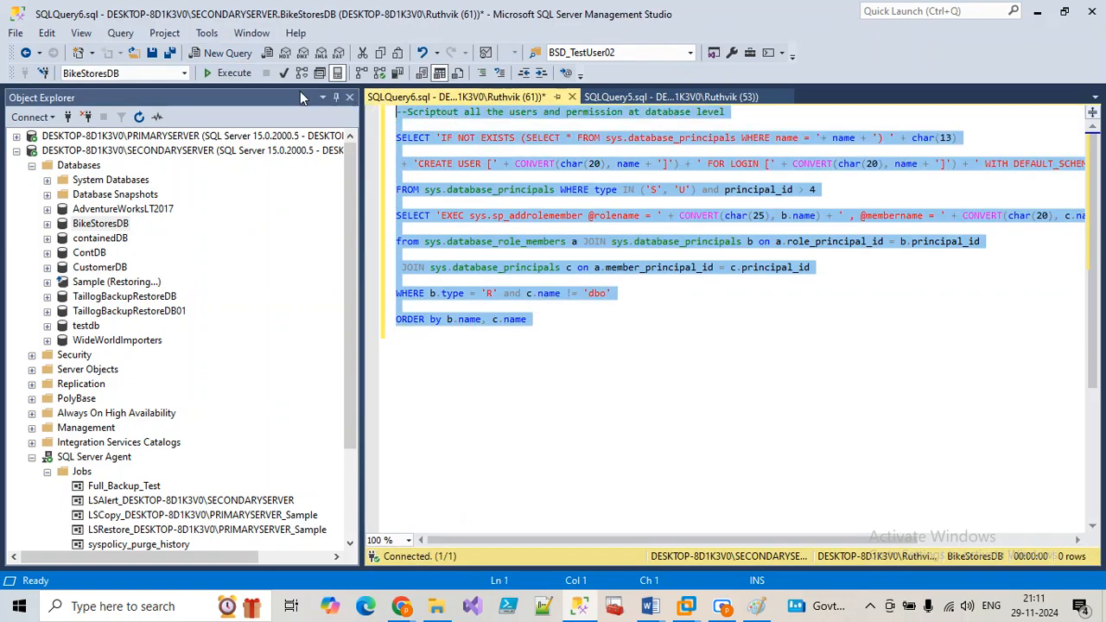
{"action": "left_click", "coordinate": [229, 75]}
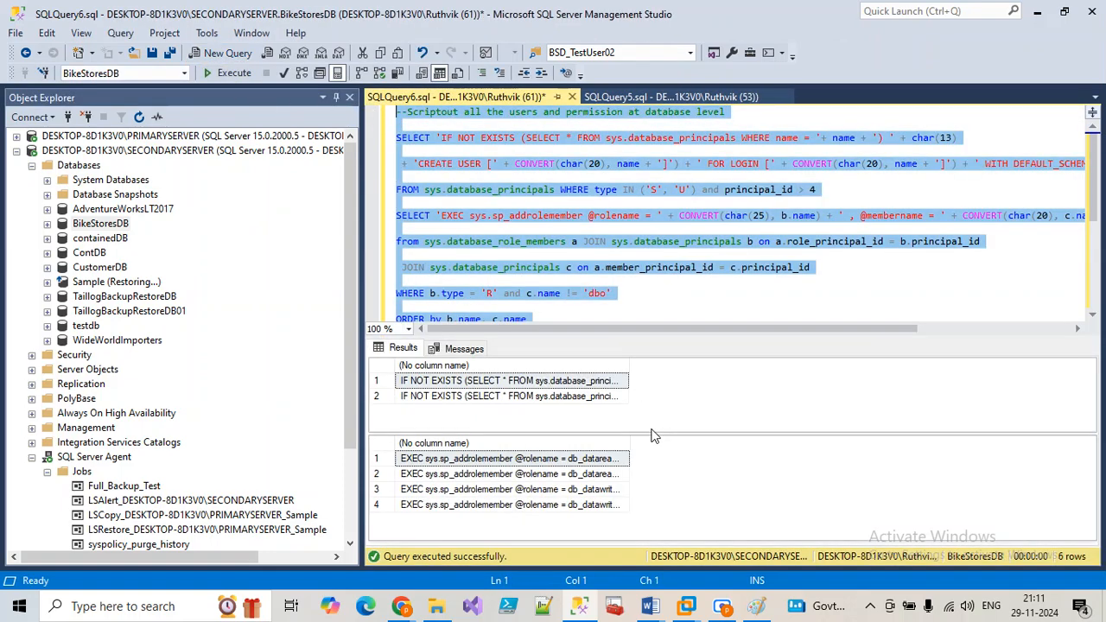
Step: Rerun the query with Results to Text and select all the generated statements
{"action": "left_click_drag", "start_coordinate": [628, 369], "coordinate": [884, 369]}
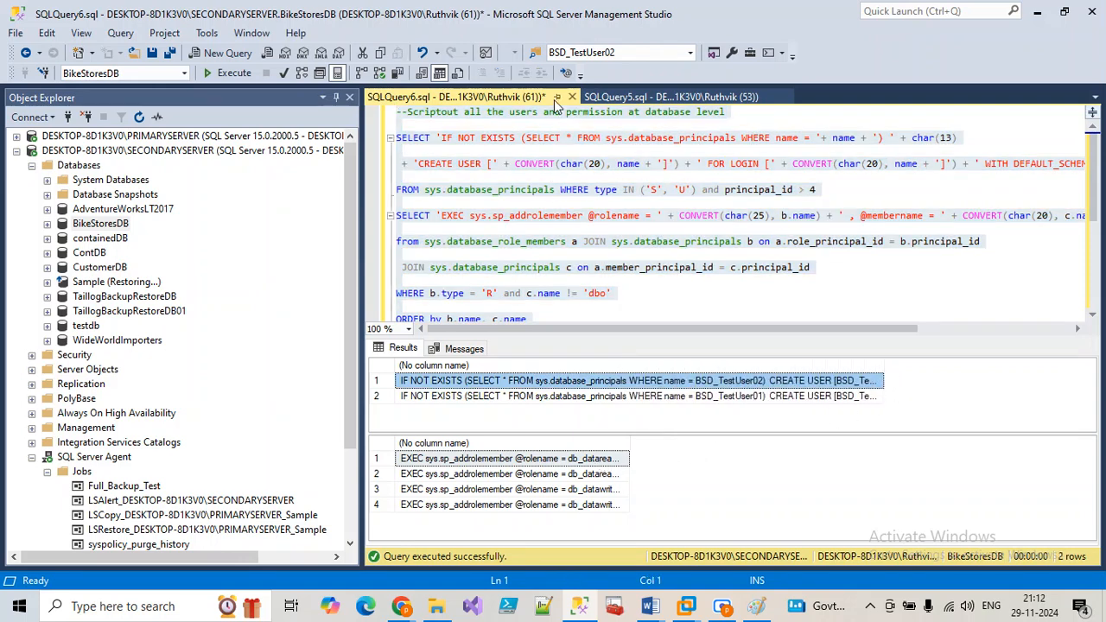
{"action": "left_click", "coordinate": [593, 447]}
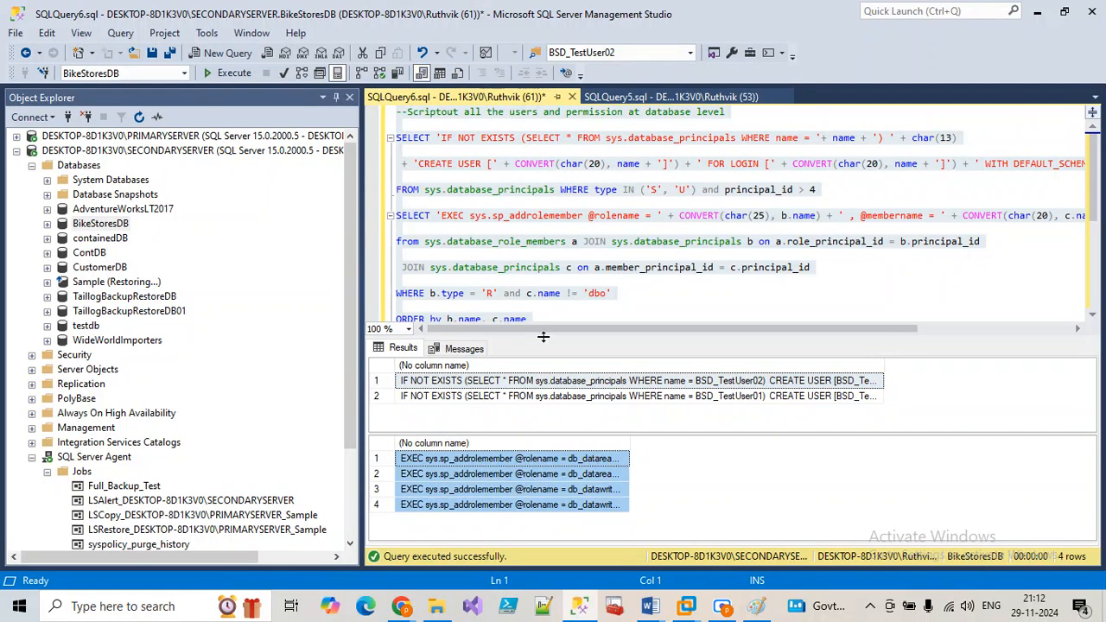
{"action": "left_click", "coordinate": [532, 293]}
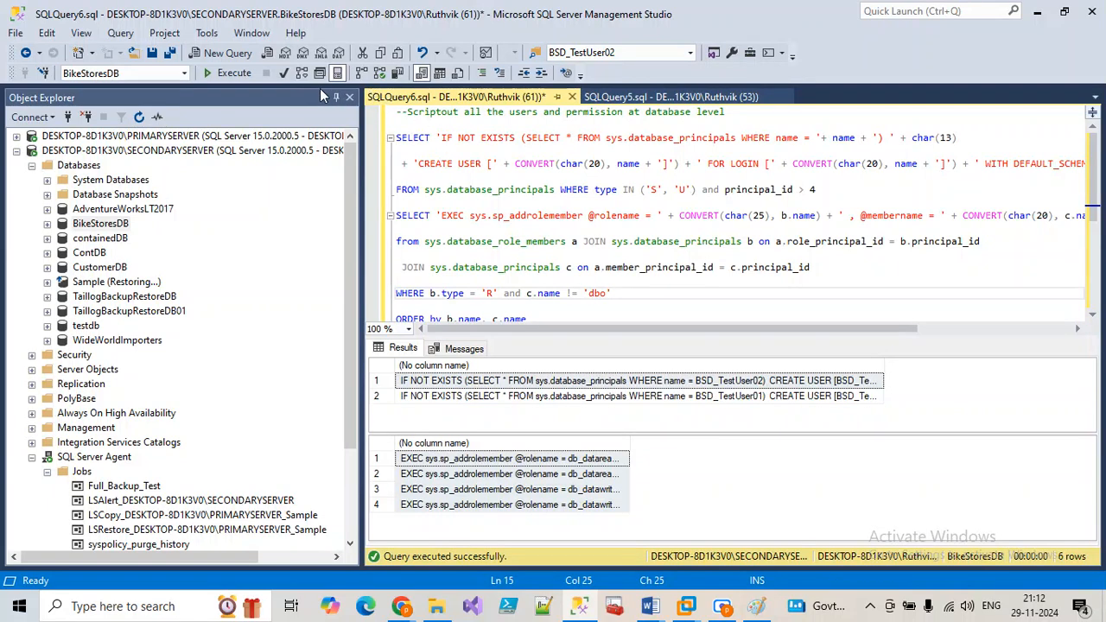
{"action": "left_click", "coordinate": [231, 76]}
{"action": "key", "text": "ctrl+a"}
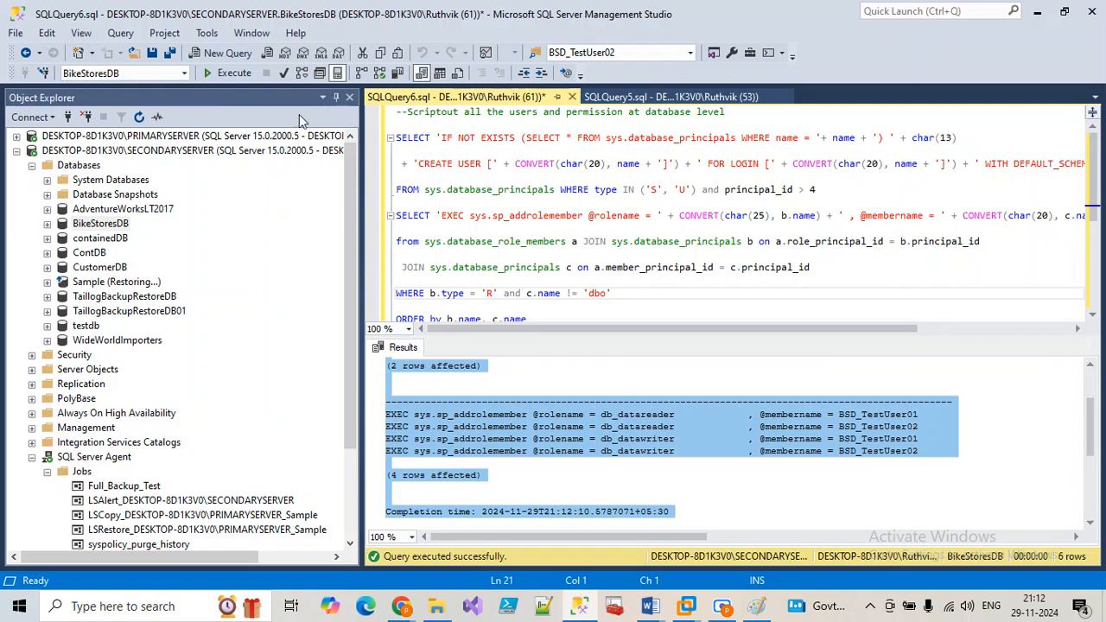
{"action": "left_click", "coordinate": [250, 152]}
Step: Paste the text output into a new query and delete the row-count messages and separator lines
{"action": "left_click", "coordinate": [243, 56]}
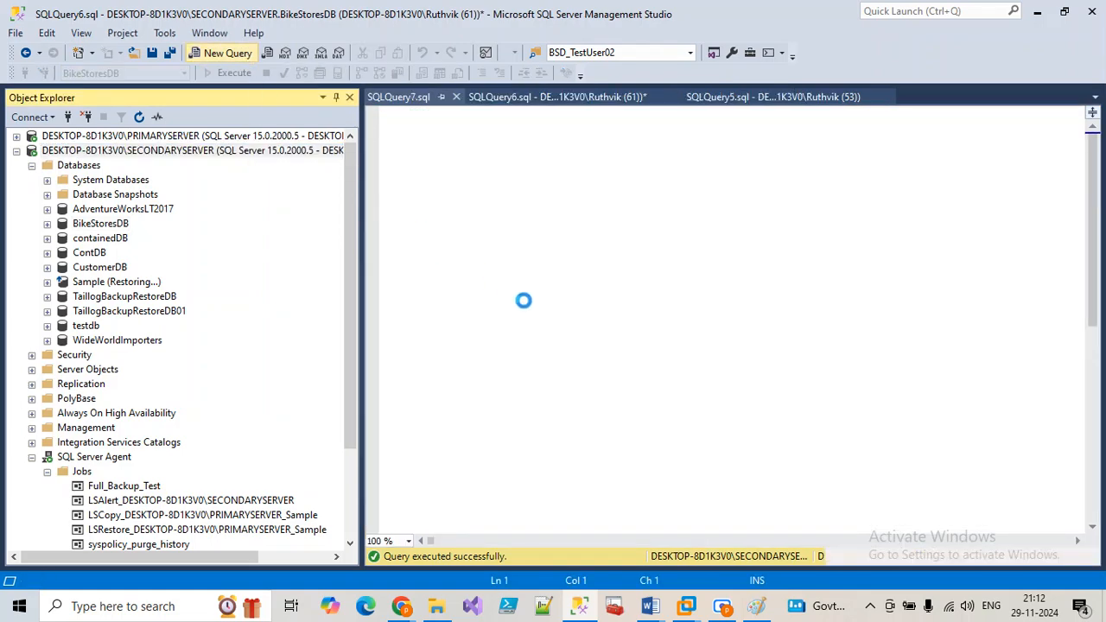
{"action": "key", "text": "ctrl+v"}
{"action": "left_click", "coordinate": [523, 229]}
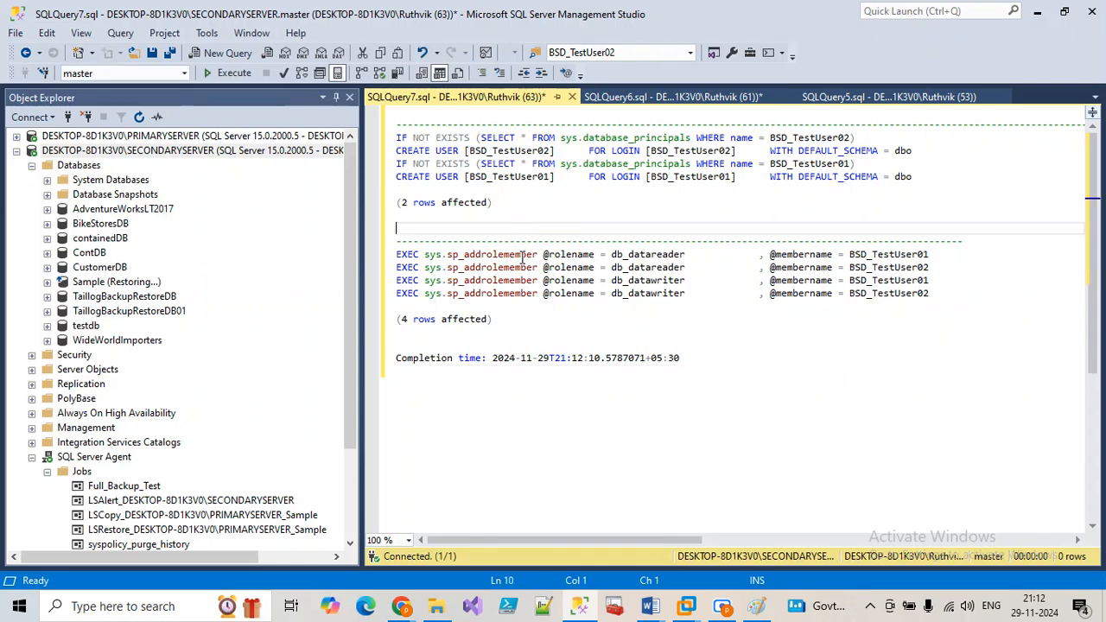
{"action": "left_click_drag", "start_coordinate": [974, 248], "coordinate": [380, 205]}
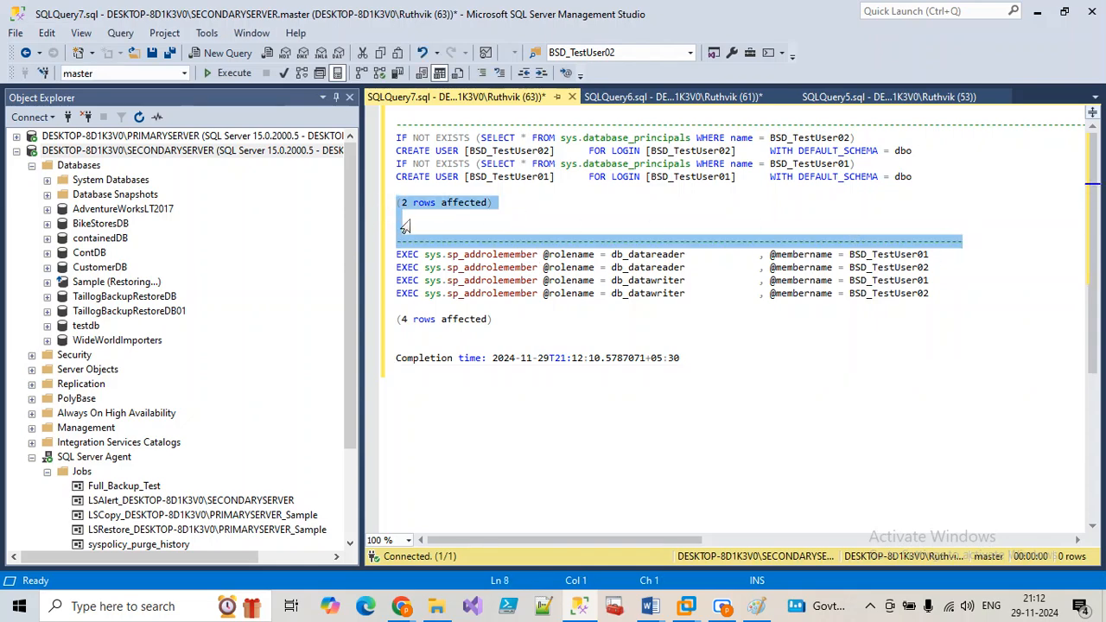
{"action": "key", "text": "Delete"}
{"action": "left_click_drag", "start_coordinate": [731, 361], "coordinate": [390, 280]}
{"action": "key", "text": "Delete"}
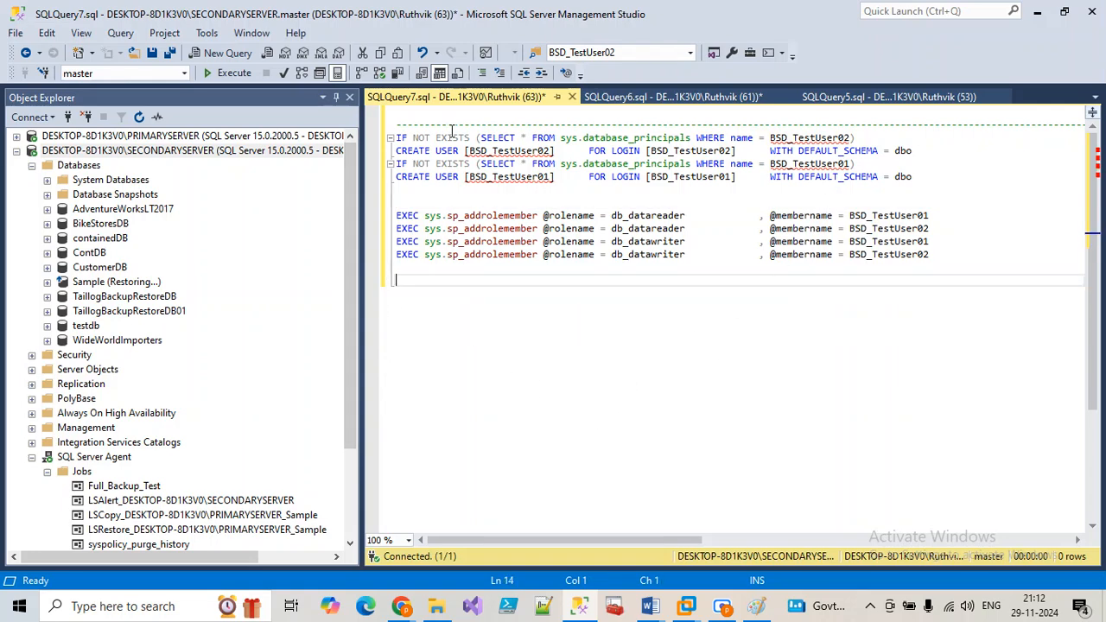
{"action": "left_click_drag", "start_coordinate": [399, 138], "coordinate": [389, 109]}
{"action": "key", "text": "Delete"}
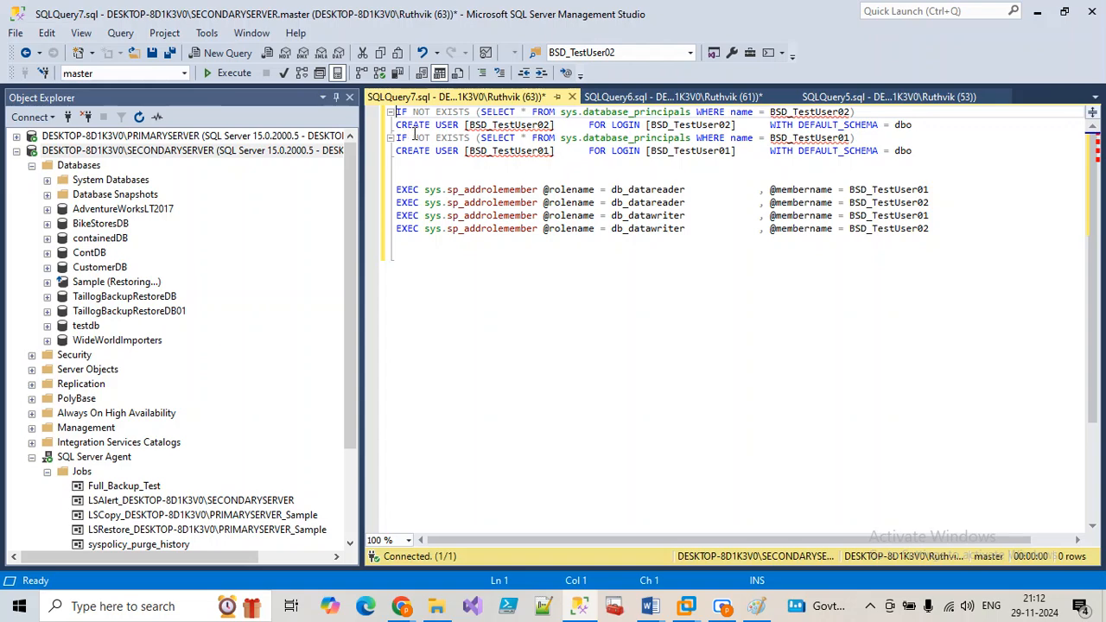
{"action": "key", "text": "Return"}
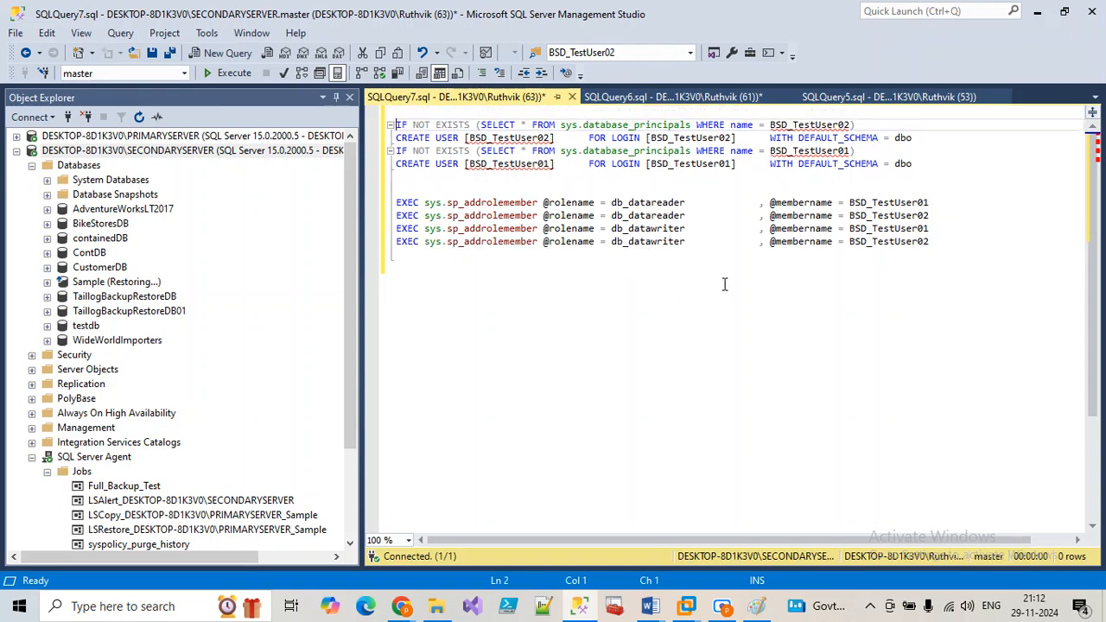
Step: Put quotes around the BSD_TestUser02 and BSD_TestUser01 names and select the corrected script
{"action": "left_click", "coordinate": [770, 127]}
{"action": "type", "text": "'"}
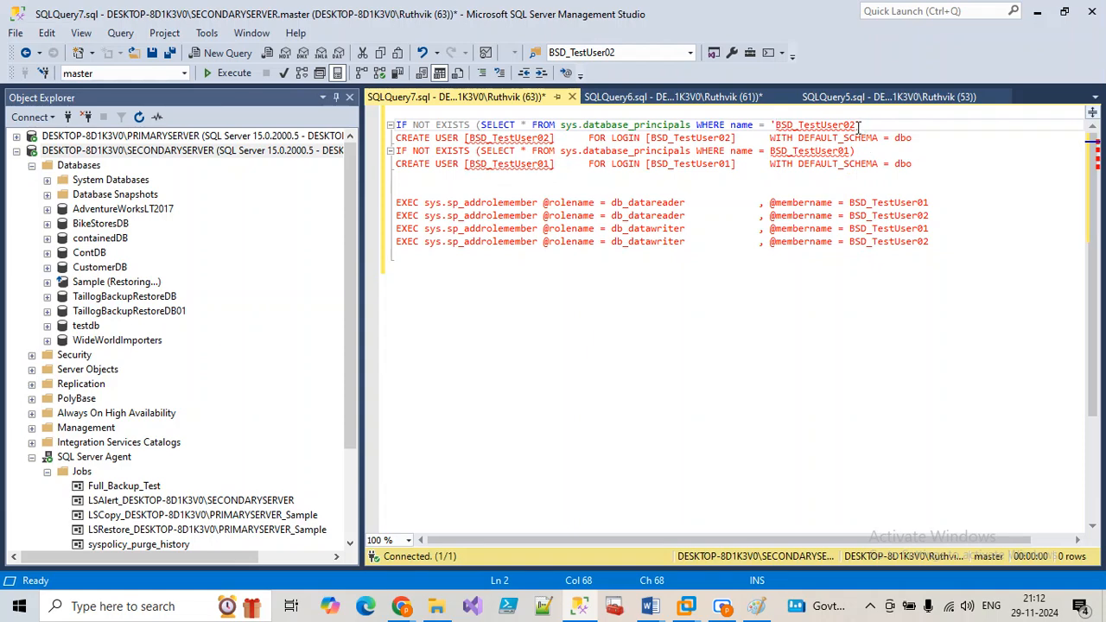
{"action": "left_click", "coordinate": [770, 153]}
{"action": "type", "text": "'"}
{"action": "left_click", "coordinate": [854, 153]}
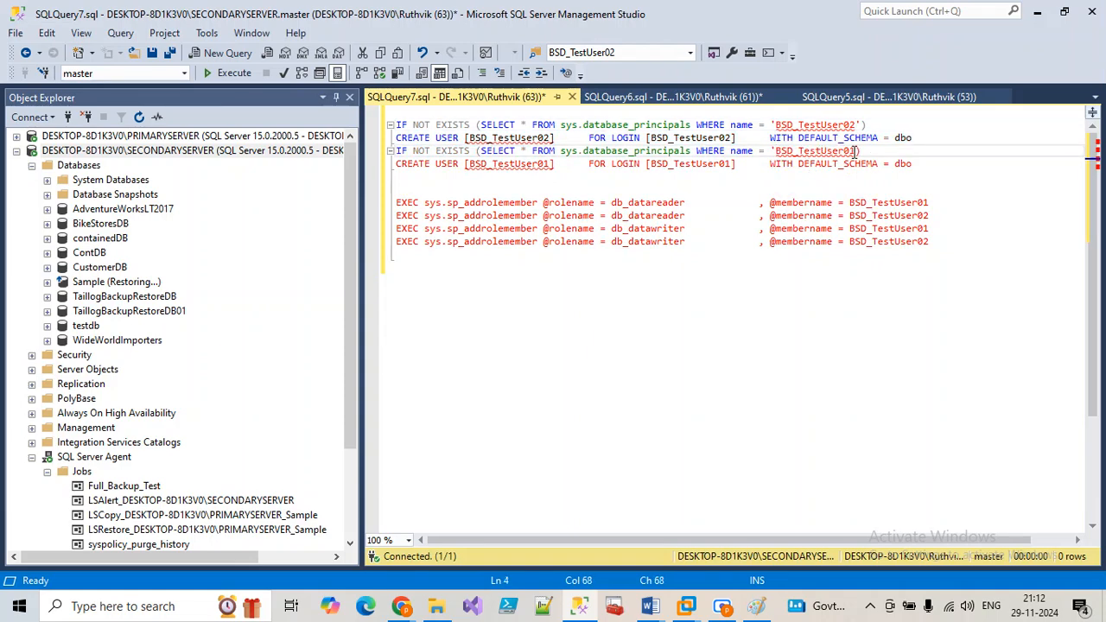
{"action": "type", "text": "'"}
{"action": "left_click", "coordinate": [861, 306]}
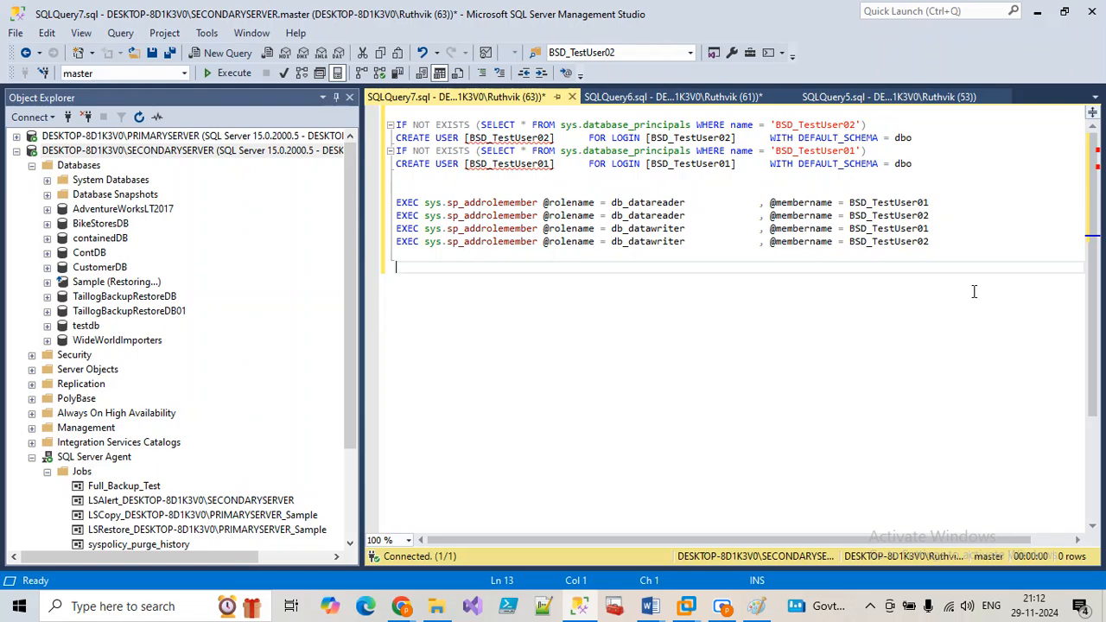
{"action": "left_click_drag", "start_coordinate": [973, 294], "coordinate": [305, 116]}
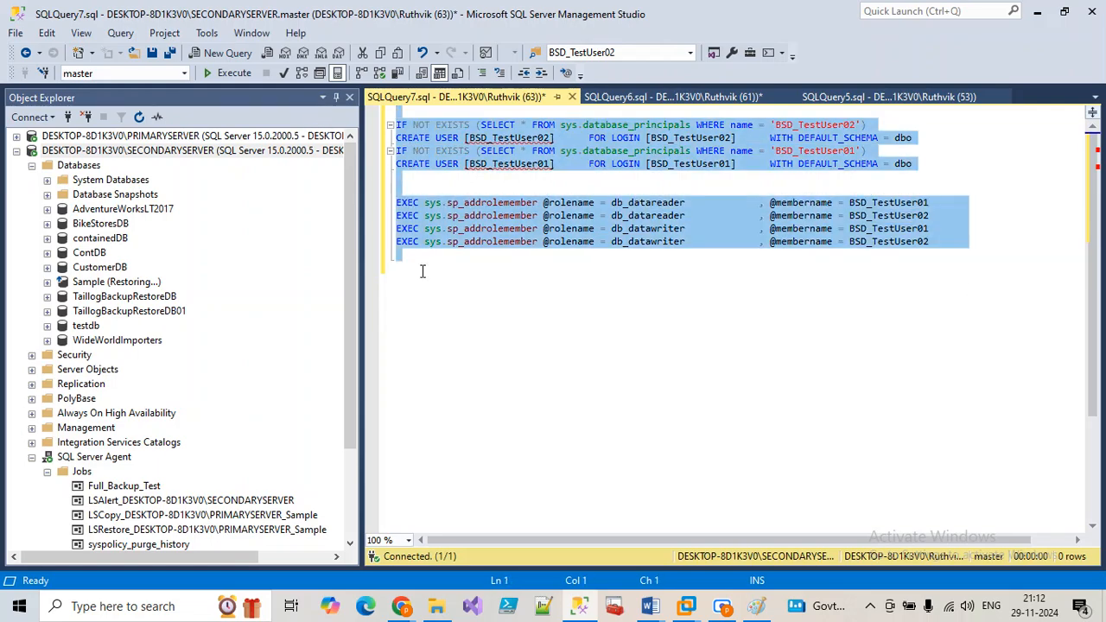
Step: Refresh the Agent Jobs list and open the BikeStoreDB_TargetDB job's properties
{"action": "left_click", "coordinate": [579, 608]}
{"action": "left_click", "coordinate": [578, 608]}
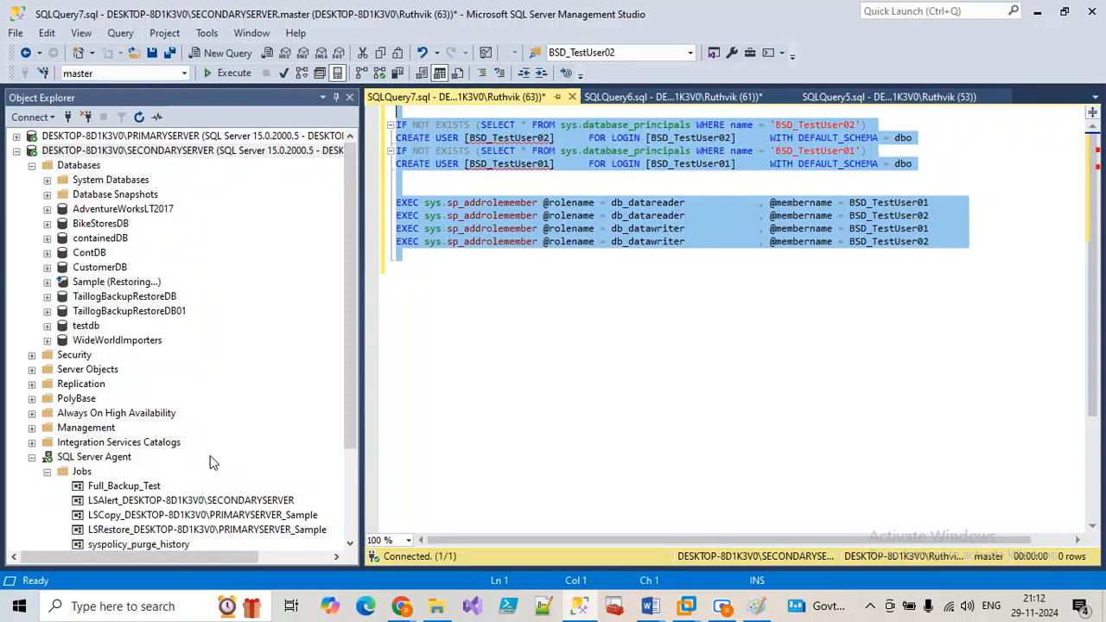
{"action": "scroll", "coordinate": [108, 399], "scroll_direction": "down", "scroll_amount": 3}
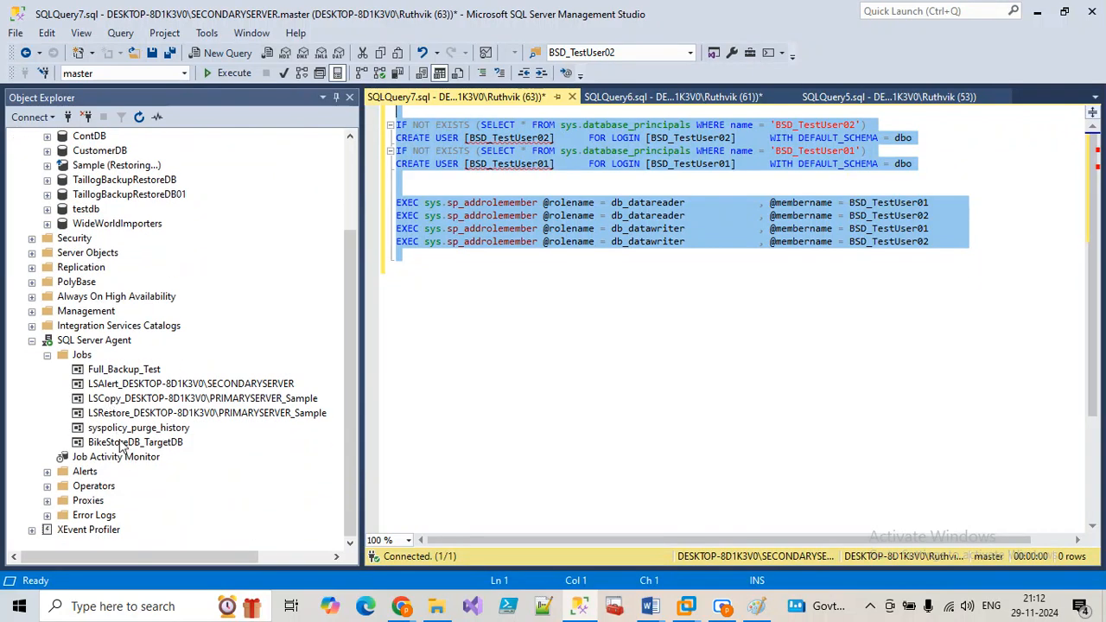
{"action": "left_click", "coordinate": [83, 356]}
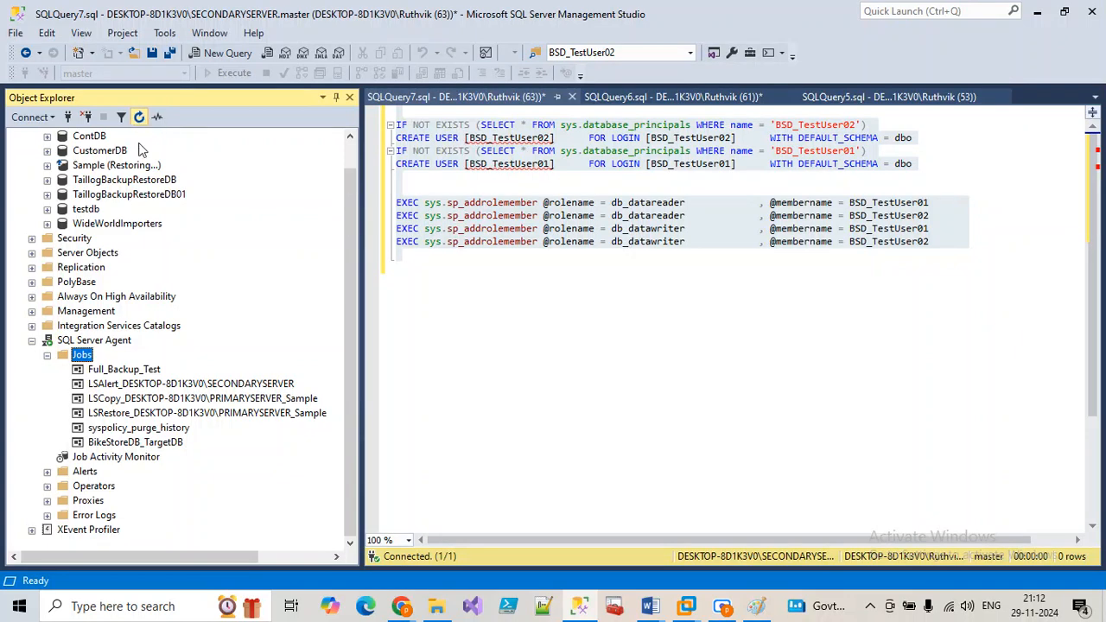
{"action": "left_click", "coordinate": [139, 116]}
{"action": "left_click", "coordinate": [150, 457]}
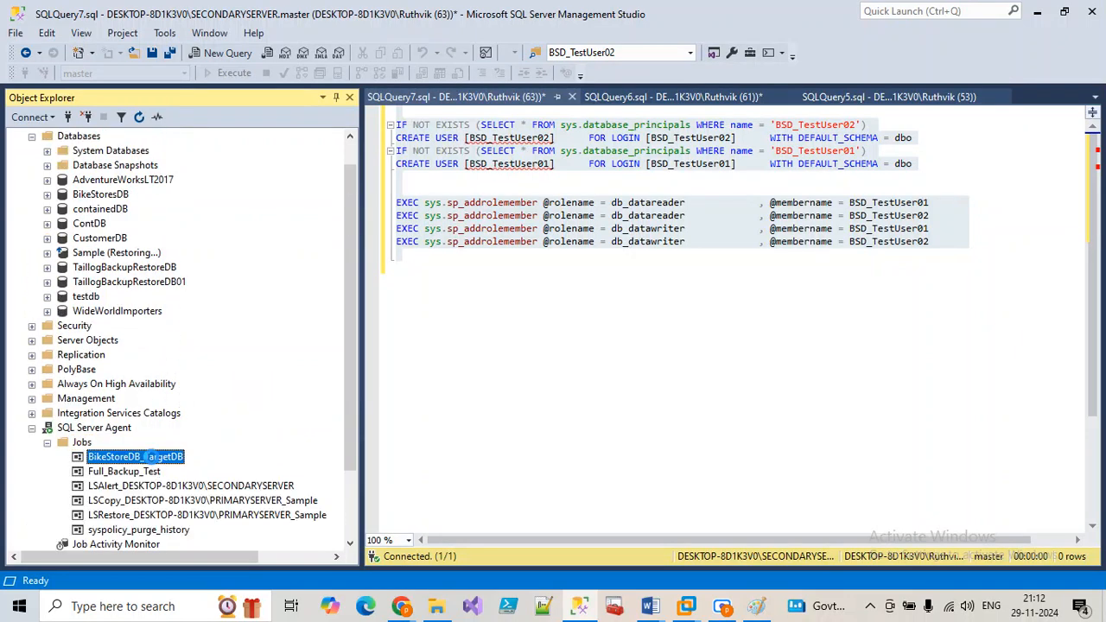
{"action": "double_click", "coordinate": [150, 456]}
Step: Paste the corrected script as the UserLoginRestore step's command and save the job
{"action": "left_click", "coordinate": [296, 85]}
{"action": "left_click", "coordinate": [508, 167]}
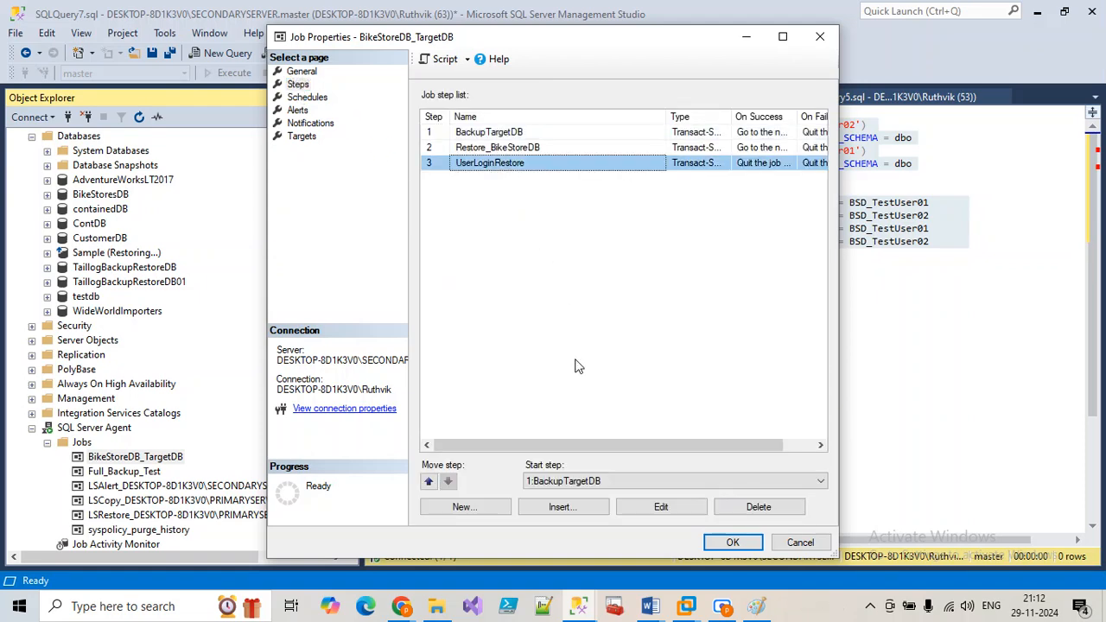
{"action": "left_click", "coordinate": [659, 506]}
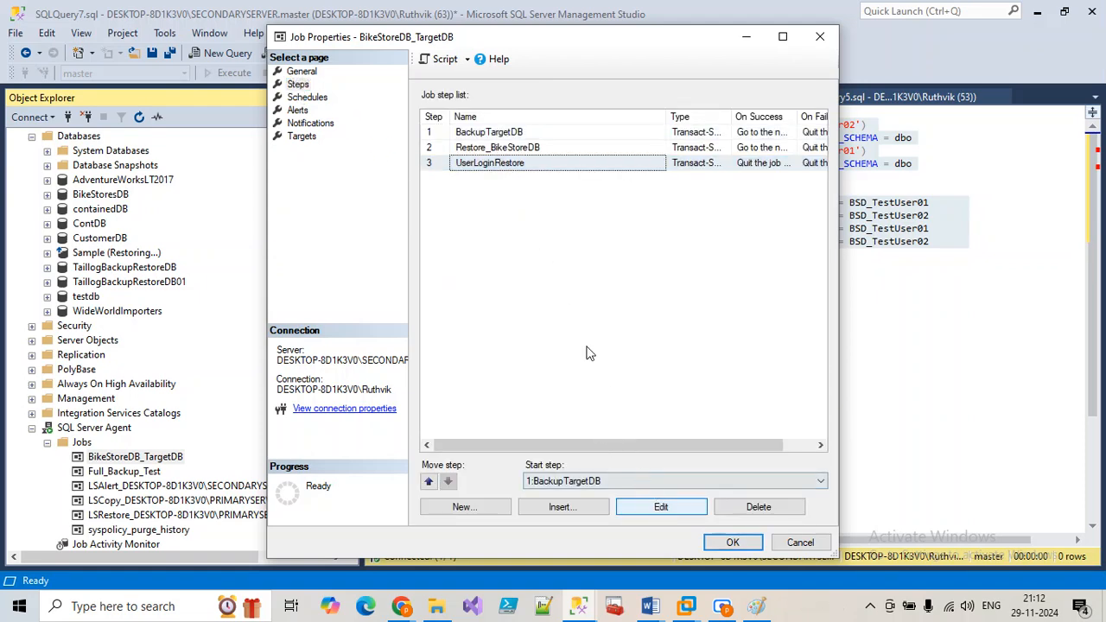
{"action": "left_click", "coordinate": [658, 506]}
{"action": "left_click", "coordinate": [588, 370]}
{"action": "key", "text": "ctrl+v"}
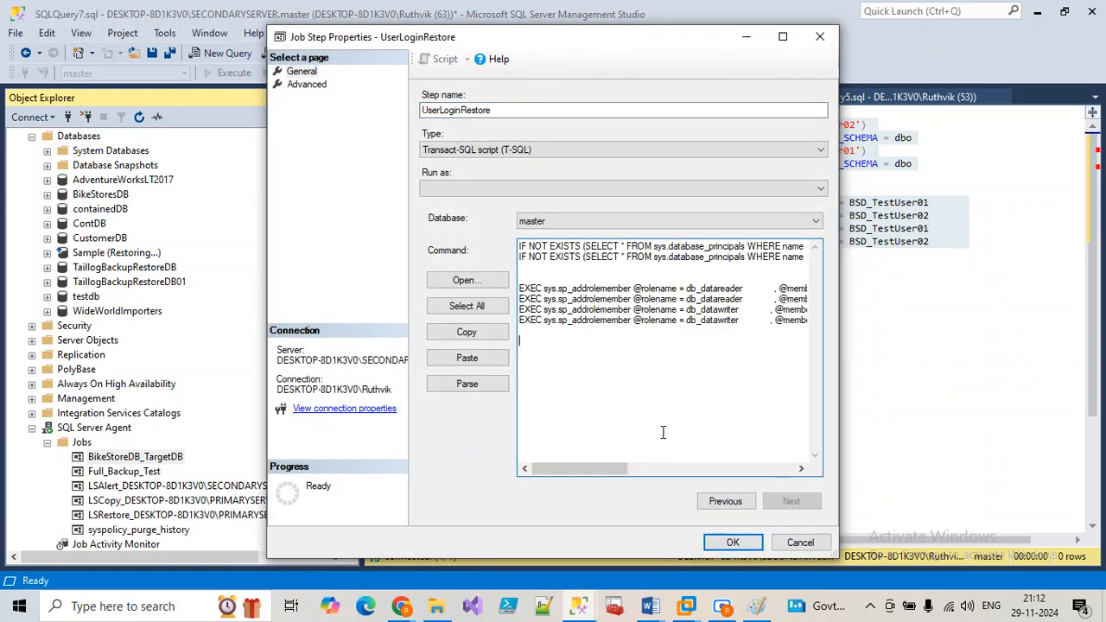
{"action": "left_click", "coordinate": [730, 540]}
{"action": "left_click", "coordinate": [724, 541]}
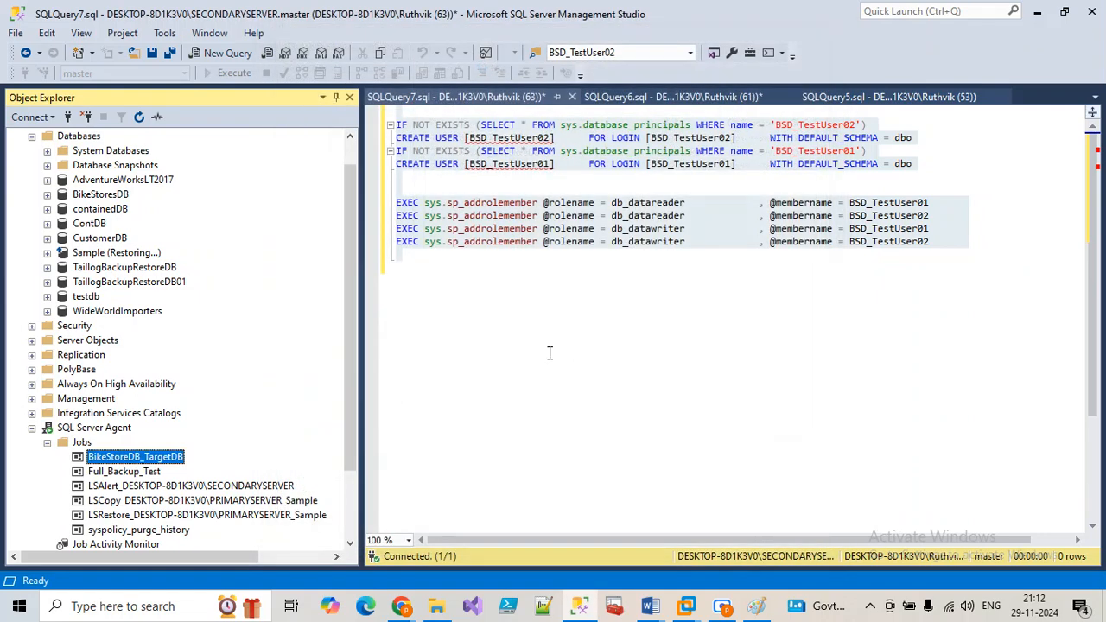
{"action": "scroll", "coordinate": [287, 352], "scroll_direction": "up", "scroll_amount": 1}
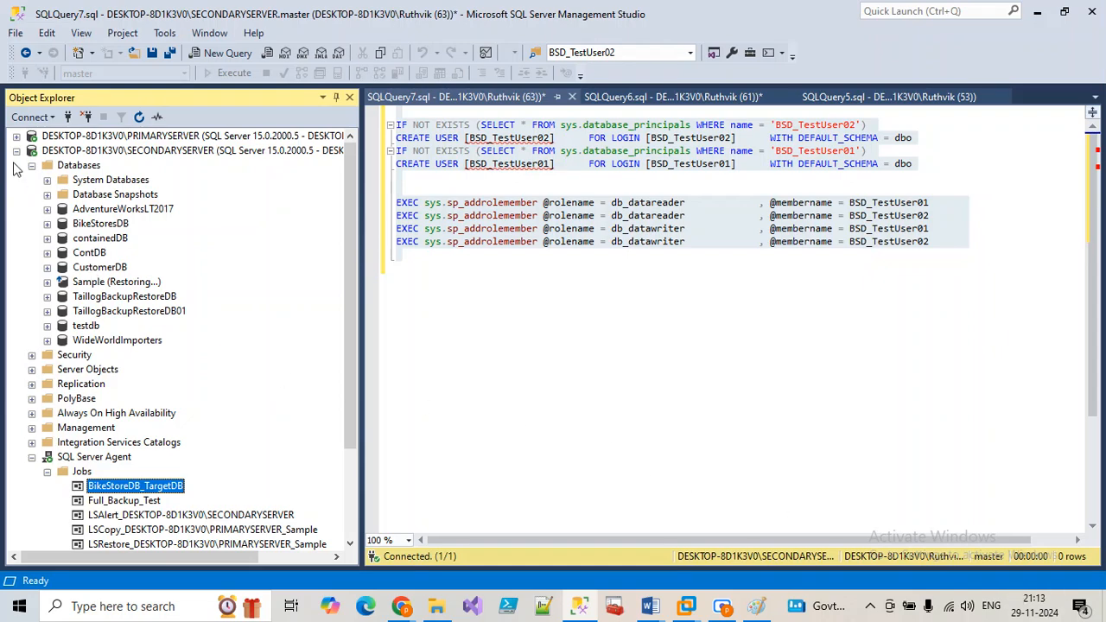
Step: Show the schedules of PRIMARYSERVER's RefreshAct_BackupSource Agent job
{"action": "left_click", "coordinate": [17, 135]}
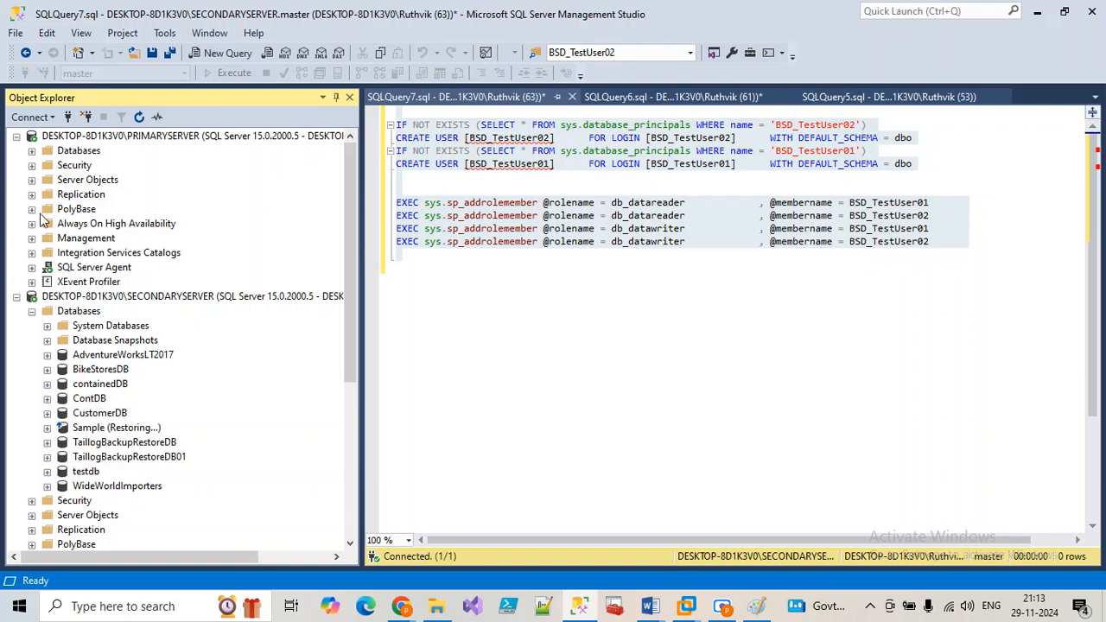
{"action": "left_click", "coordinate": [32, 268]}
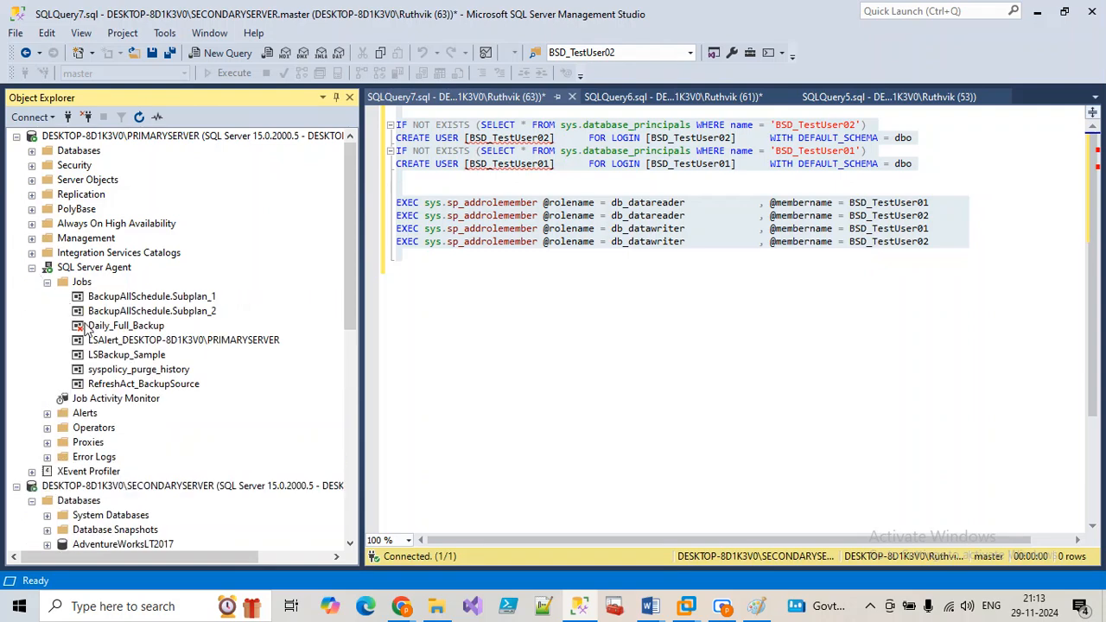
{"action": "left_click", "coordinate": [153, 389]}
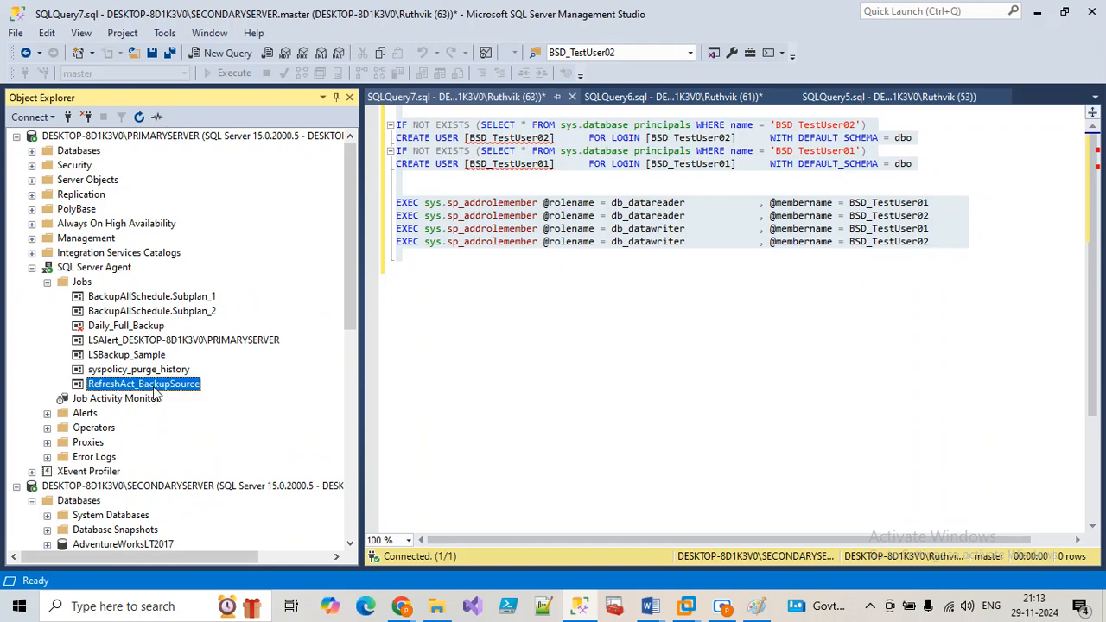
{"action": "double_click", "coordinate": [154, 388]}
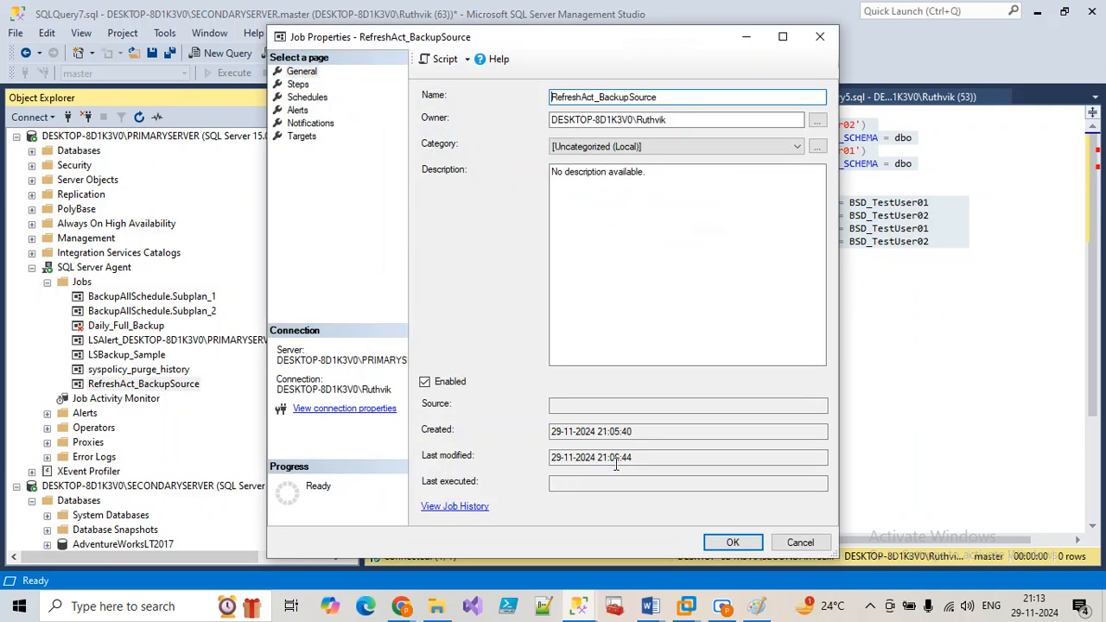
{"action": "left_click", "coordinate": [307, 97]}
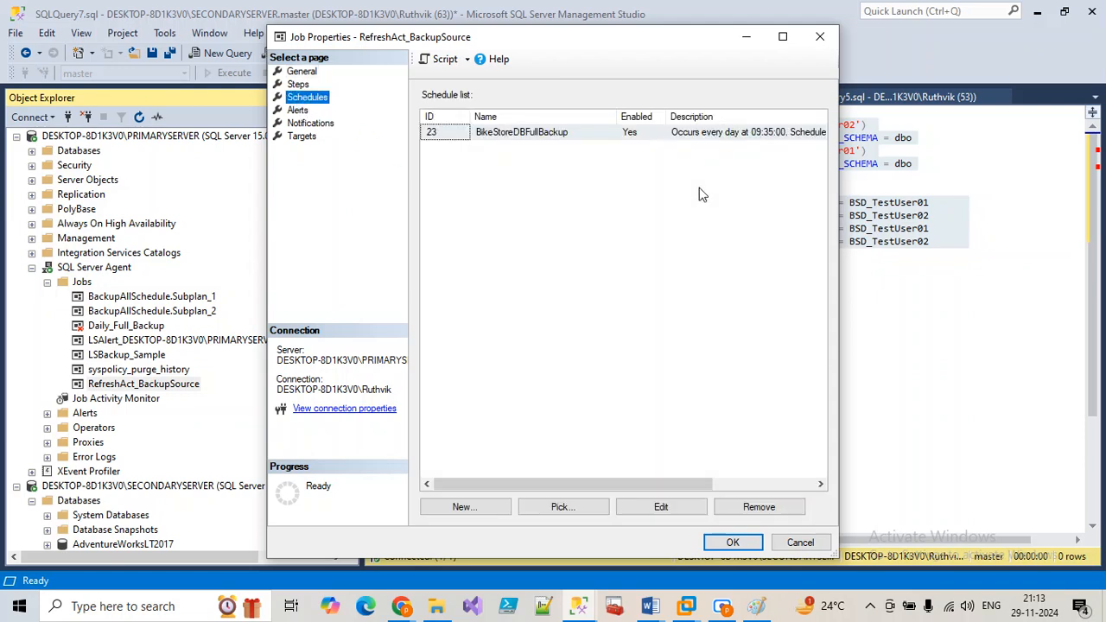
Step: Change the BikeStoreDBFullBackup schedule's daily run time to 09:15 and save the job
{"action": "left_click", "coordinate": [661, 506]}
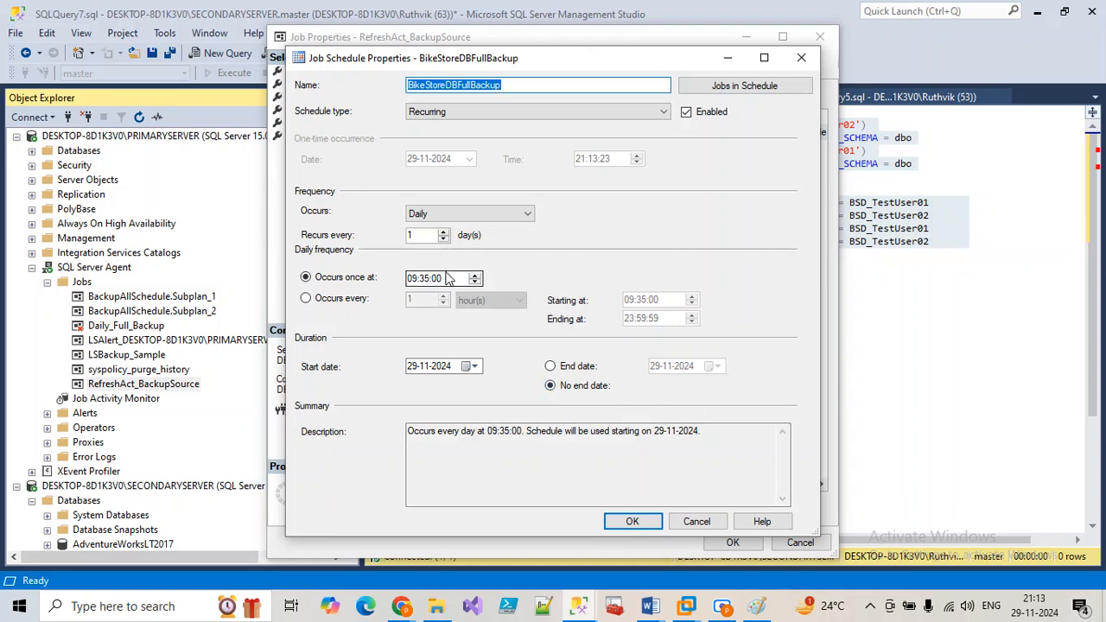
{"action": "left_click", "coordinate": [418, 284]}
{"action": "left_click", "coordinate": [423, 287]}
{"action": "type", "text": "15"}
{"action": "left_click", "coordinate": [633, 521]}
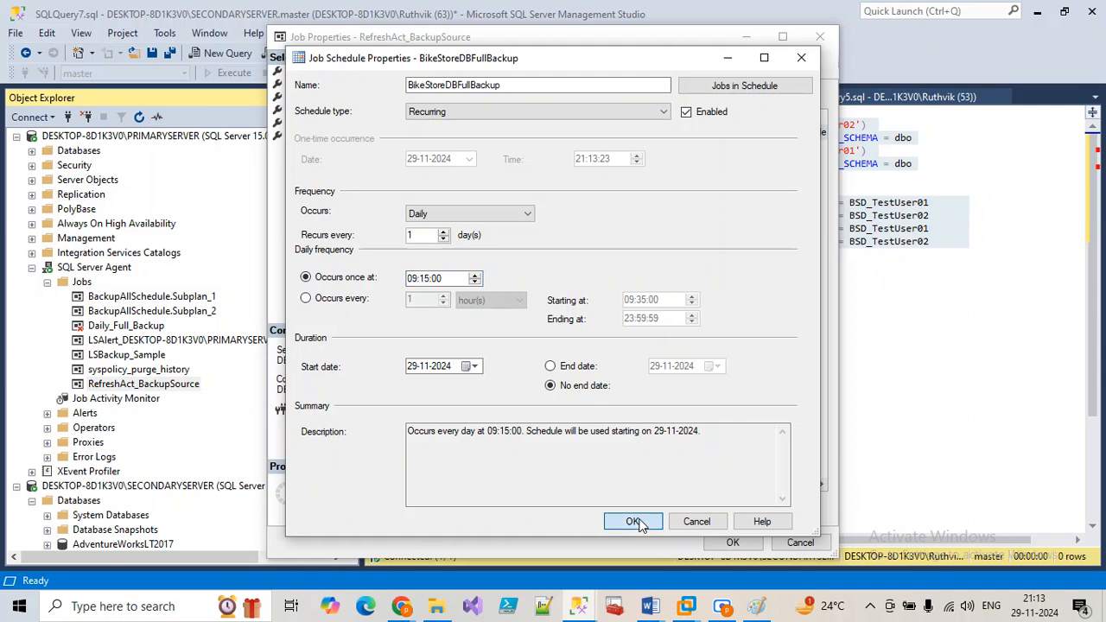
{"action": "left_click", "coordinate": [732, 541]}
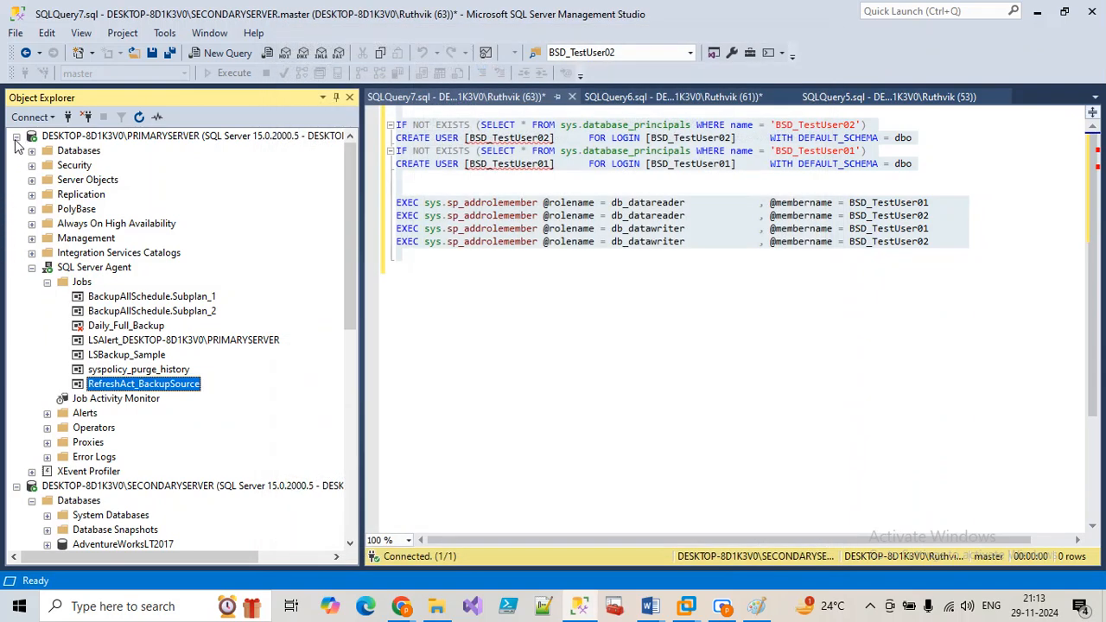
Step: Edit BikeStoreDB_TargetDB's BikeStoreDB_Test schedule so its daily run time becomes 09:20
{"action": "left_click", "coordinate": [16, 137]}
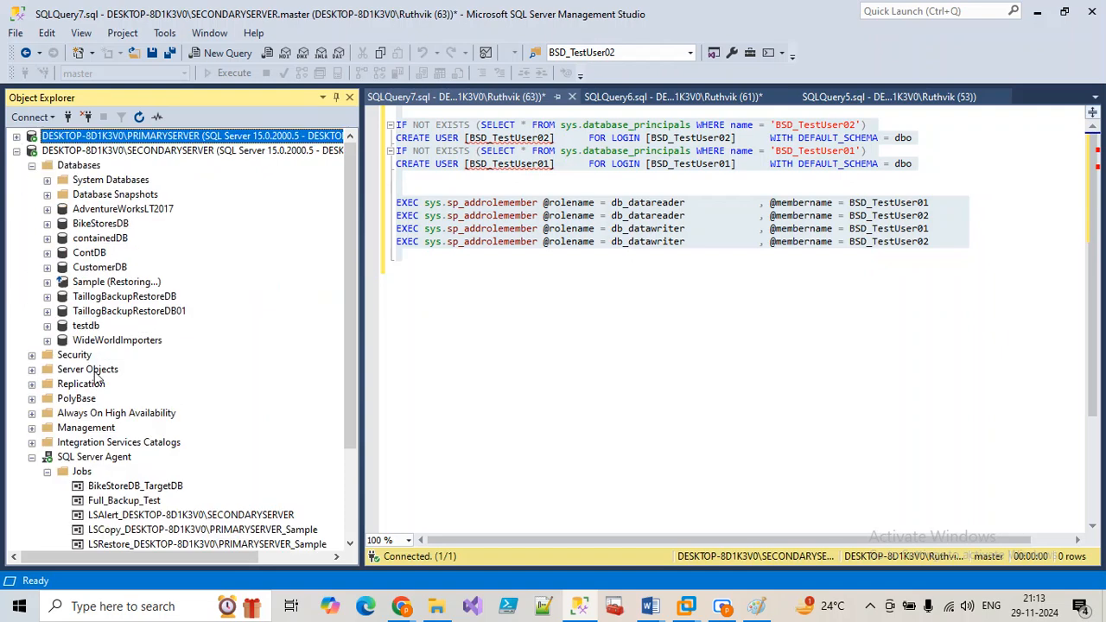
{"action": "scroll", "coordinate": [127, 493], "scroll_direction": "down", "scroll_amount": 3}
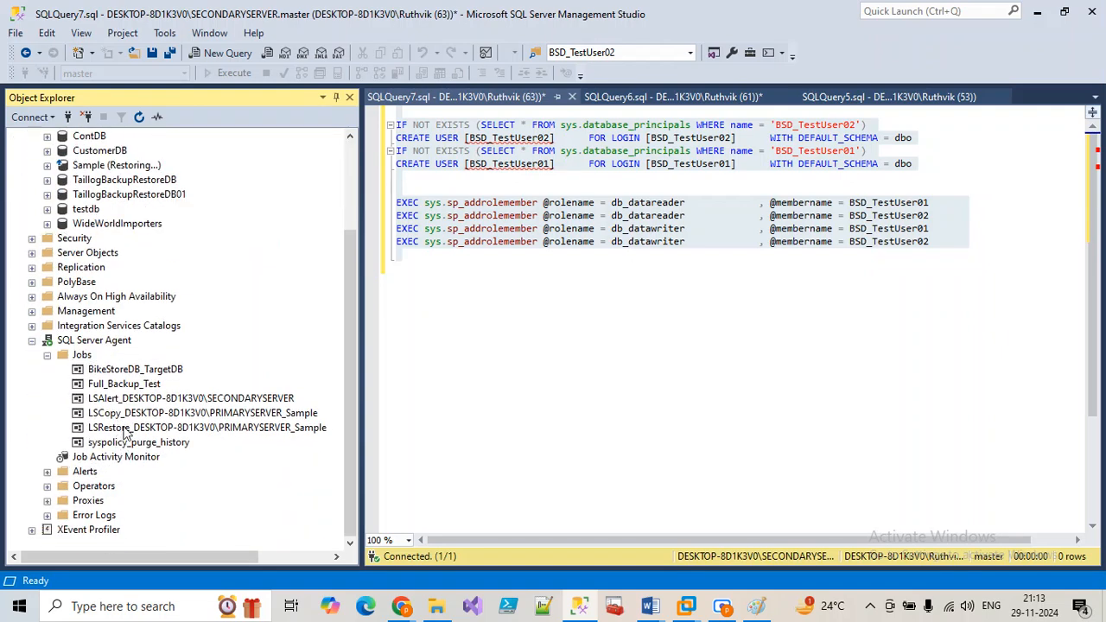
{"action": "left_click", "coordinate": [127, 369]}
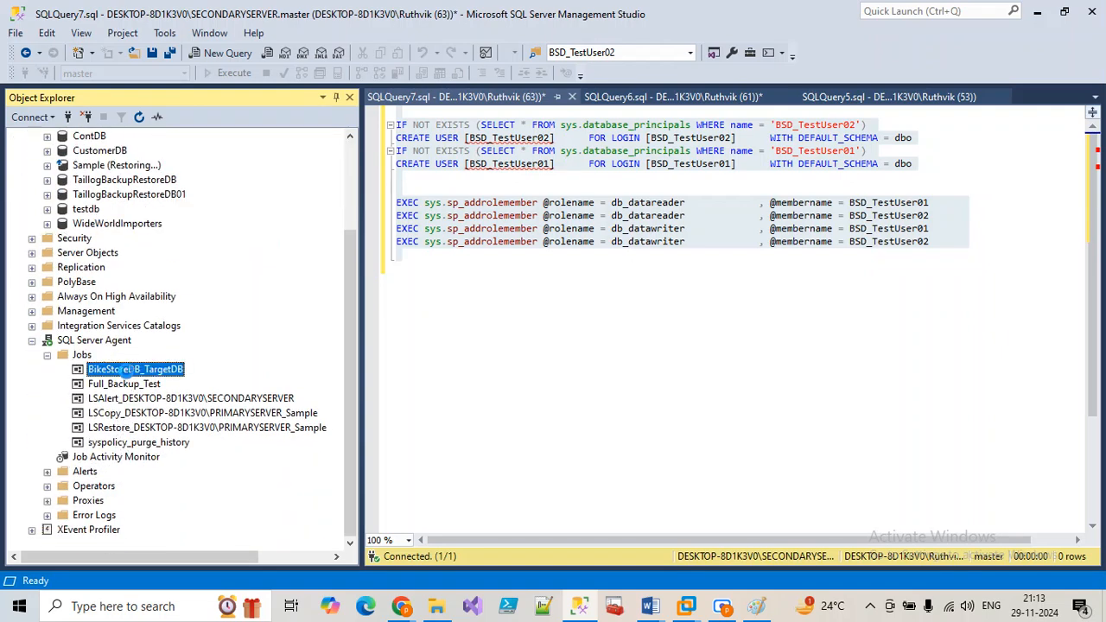
{"action": "double_click", "coordinate": [127, 370]}
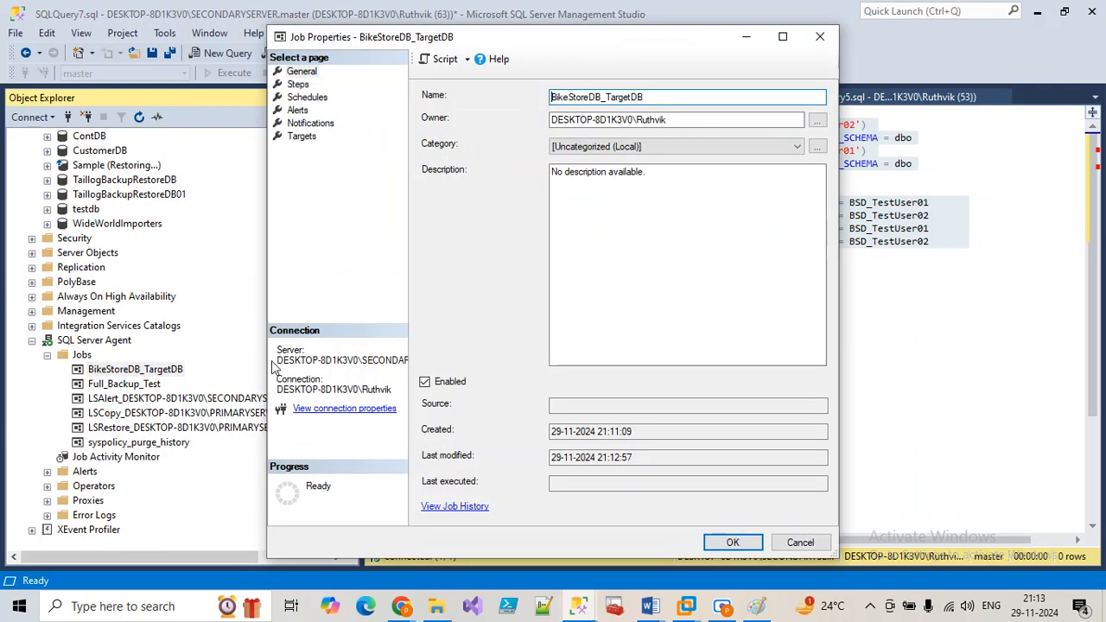
{"action": "left_click", "coordinate": [297, 84]}
{"action": "left_click", "coordinate": [306, 97]}
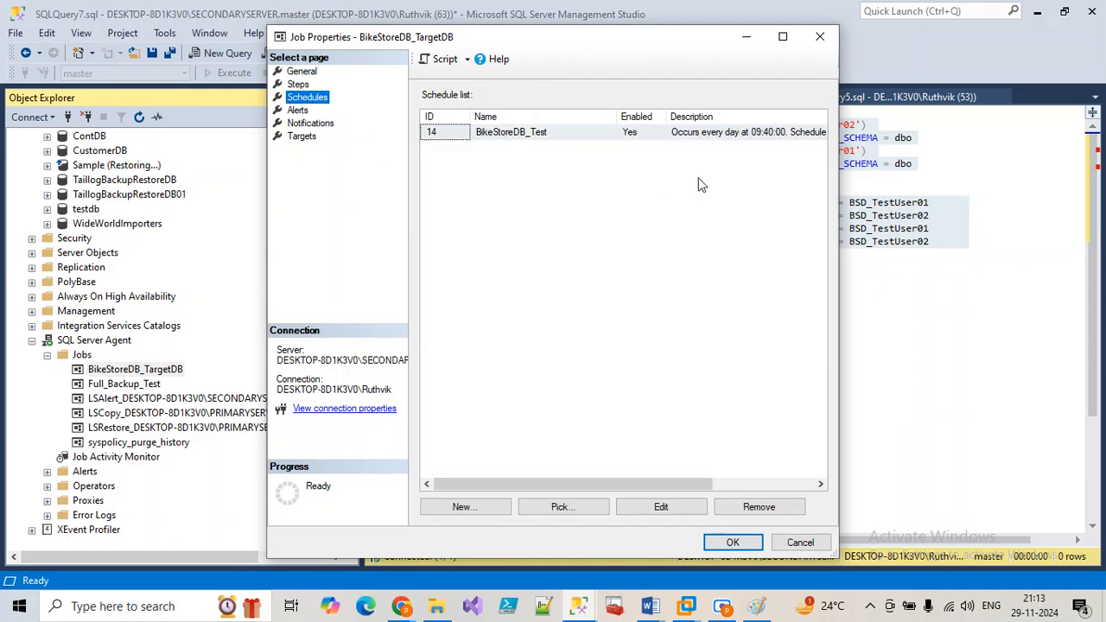
{"action": "left_click", "coordinate": [691, 139]}
{"action": "double_click", "coordinate": [690, 137]}
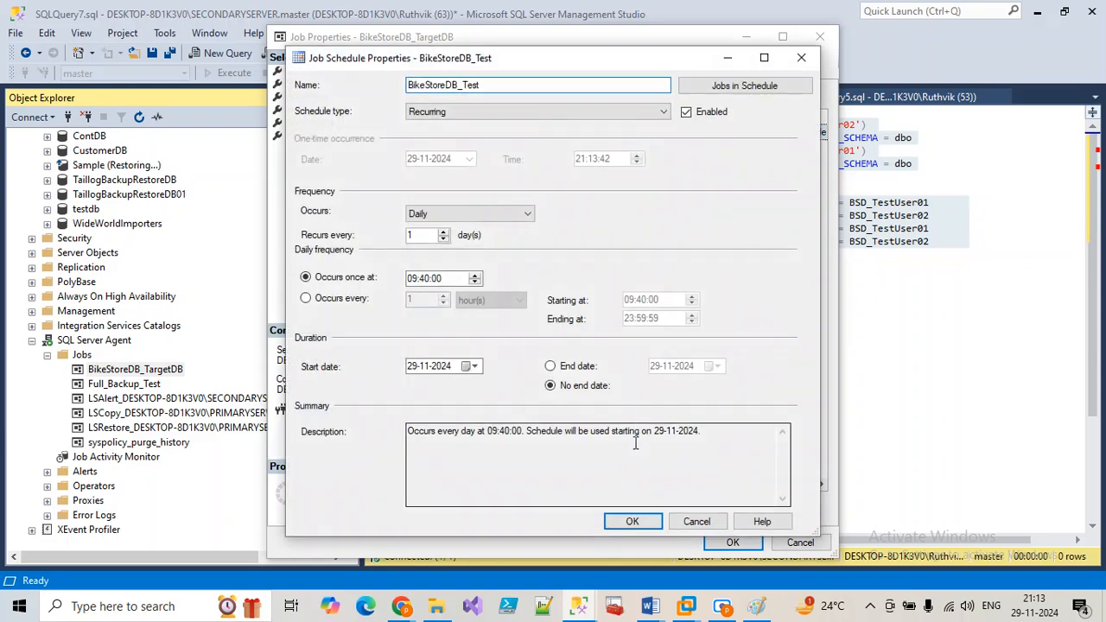
{"action": "left_click", "coordinate": [421, 280]}
{"action": "type", "text": "20"}
{"action": "left_click", "coordinate": [632, 522]}
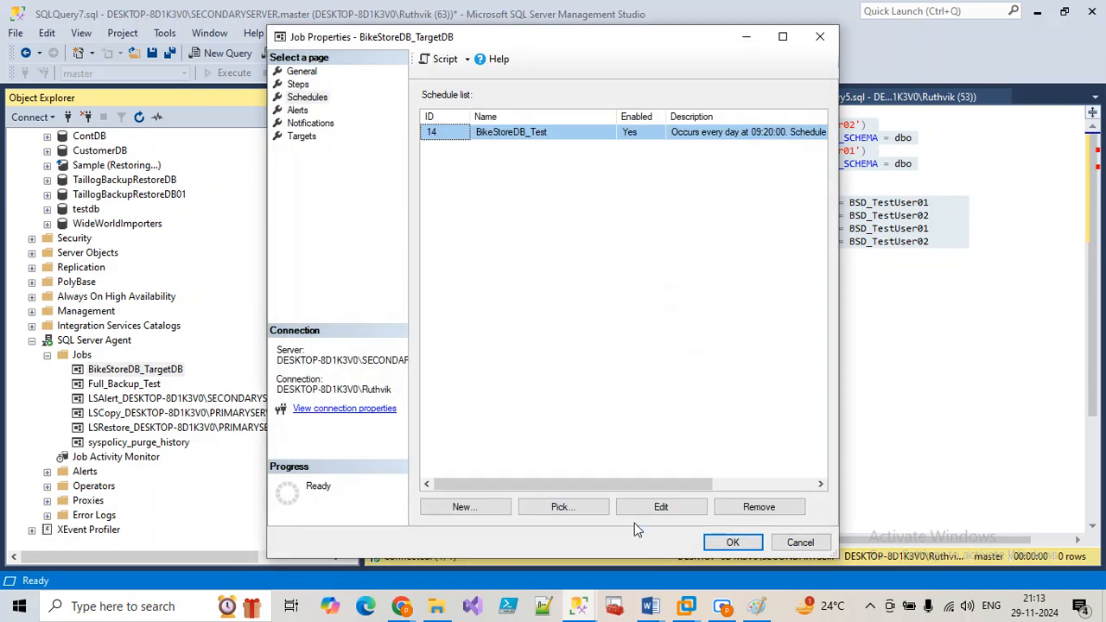
Step: Check BackupTargetDB, Restore_BikeStoreDB and UserLoginRestore, keeping Restore_BikeStoreDB second, then save the job
{"action": "left_click", "coordinate": [299, 84]}
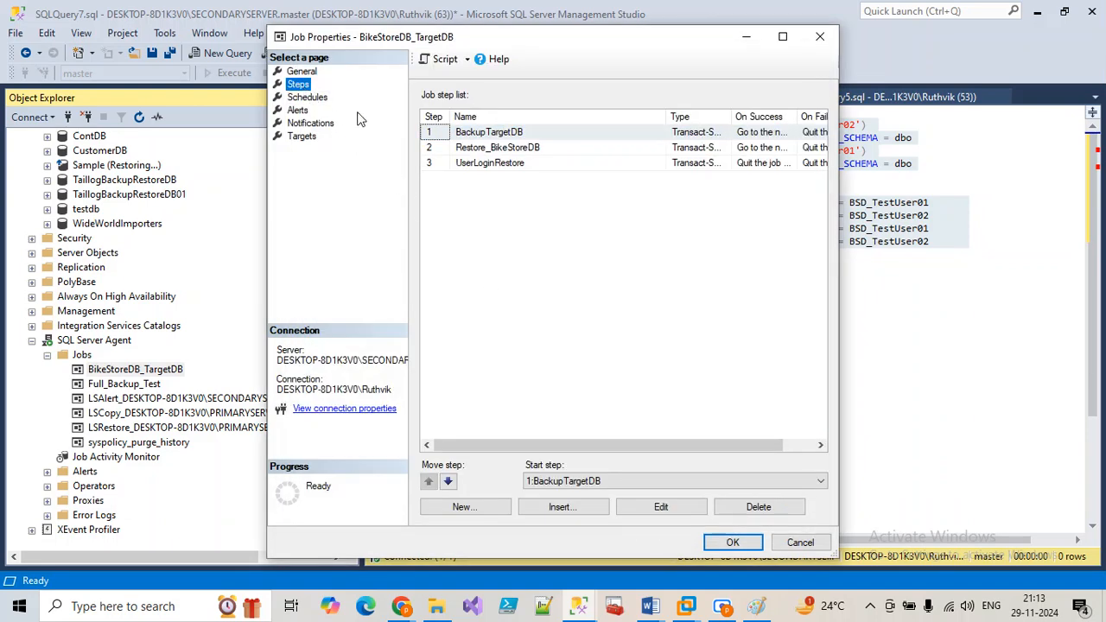
{"action": "left_click", "coordinate": [782, 36]}
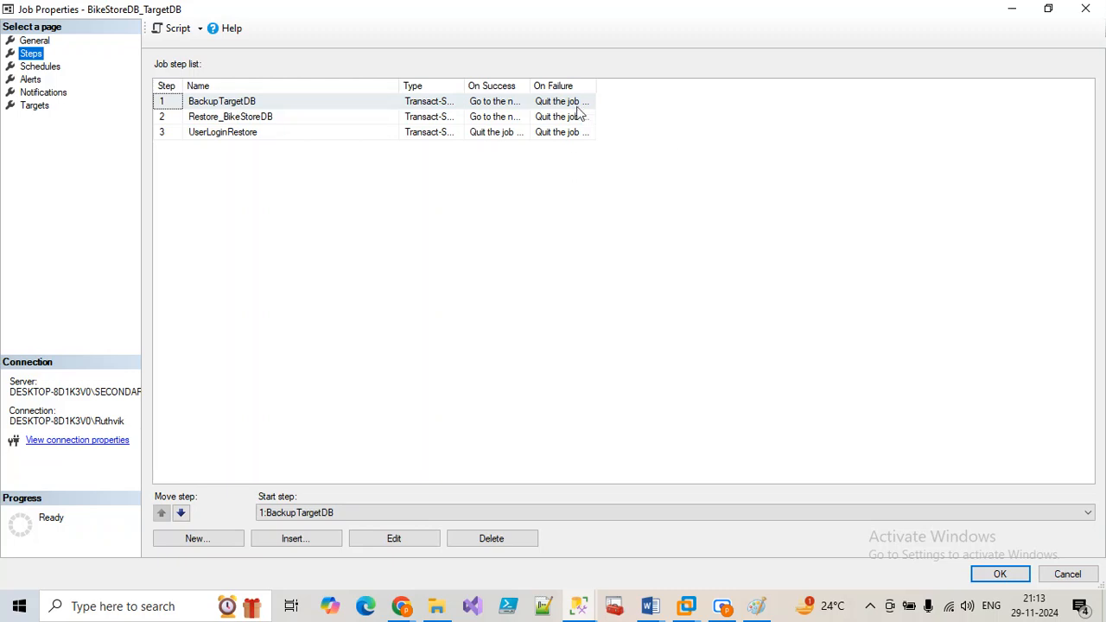
{"action": "left_click_drag", "start_coordinate": [593, 85], "coordinate": [901, 86]}
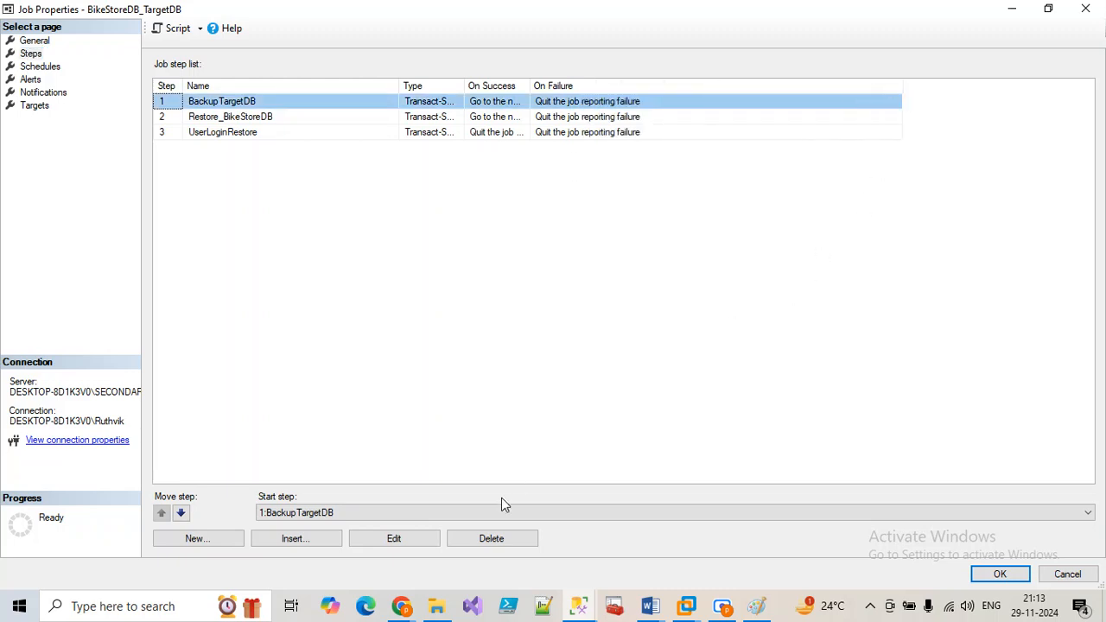
{"action": "left_click", "coordinate": [222, 116]}
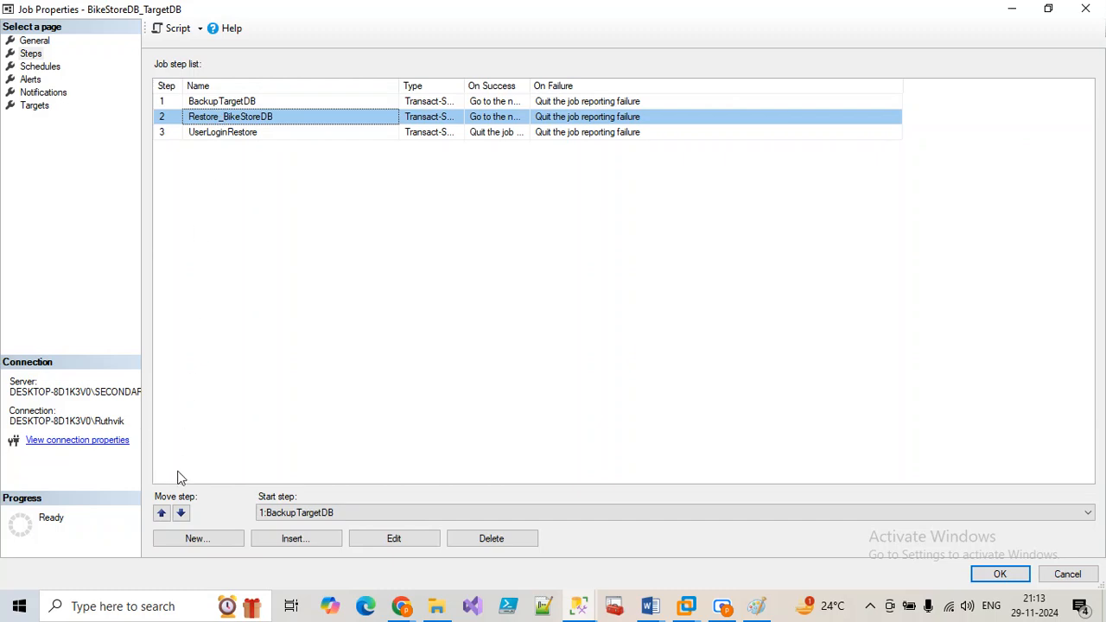
{"action": "left_click", "coordinate": [160, 513]}
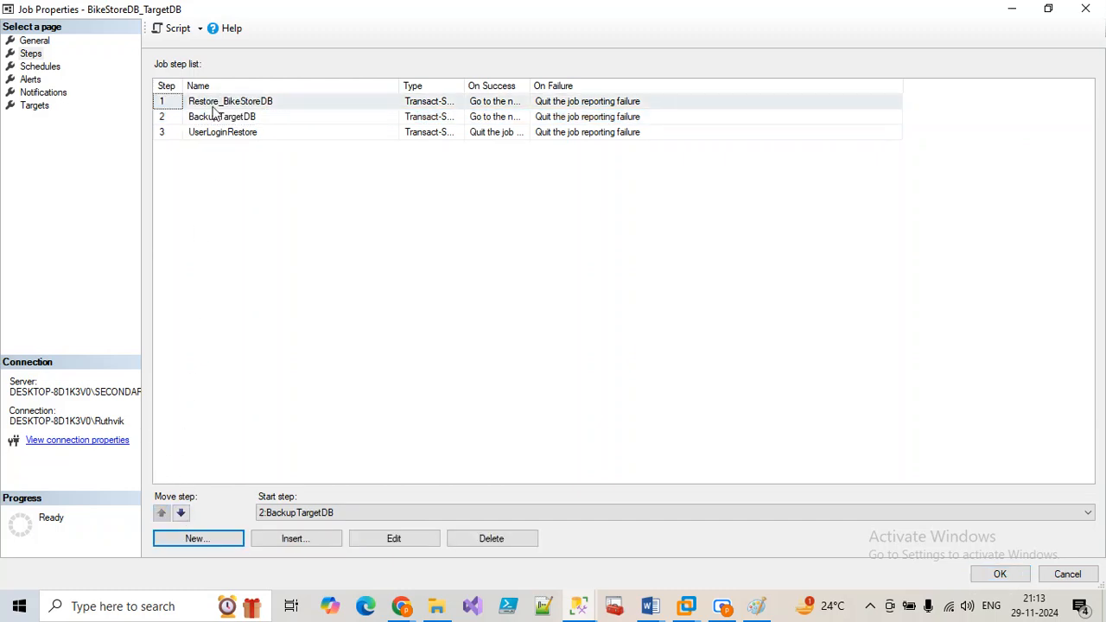
{"action": "left_click", "coordinate": [212, 105]}
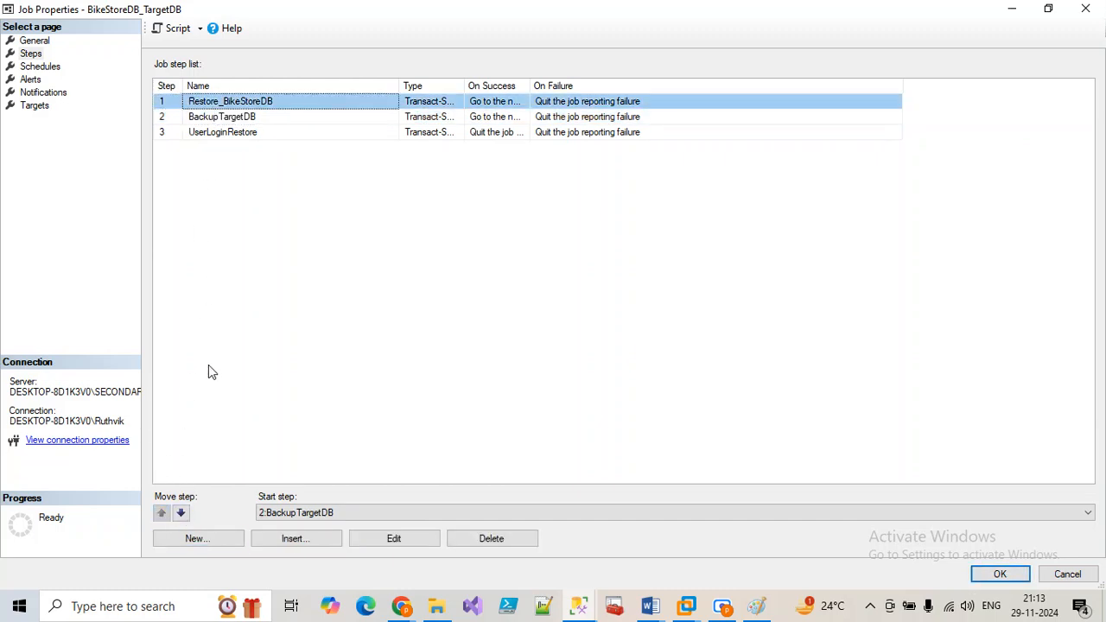
{"action": "left_click", "coordinate": [182, 513]}
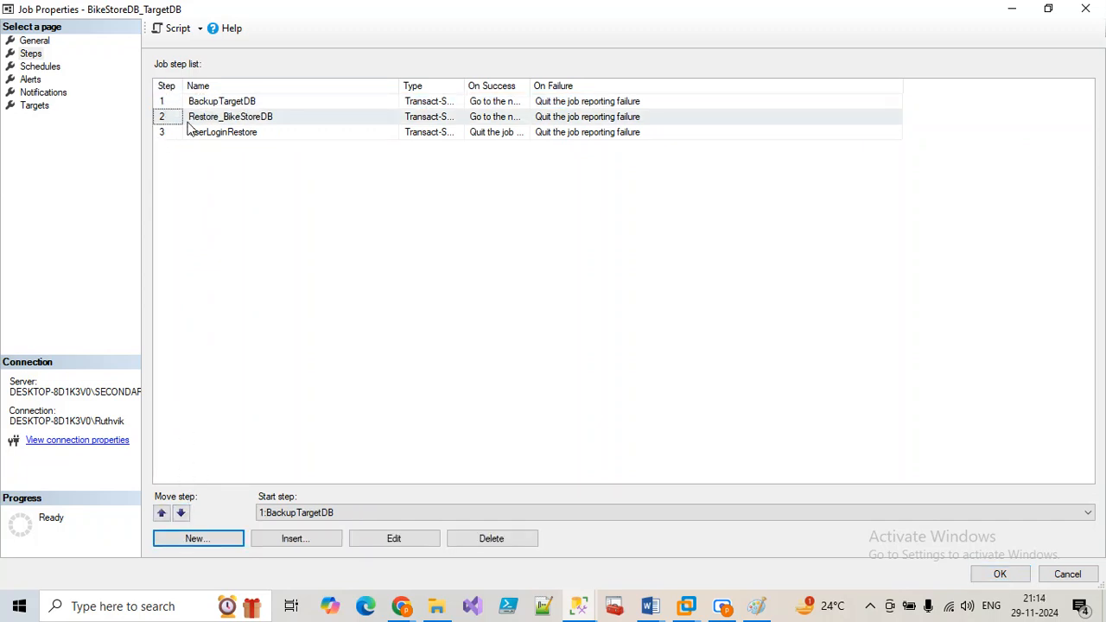
{"action": "left_click", "coordinate": [209, 105]}
{"action": "left_click", "coordinate": [210, 118]}
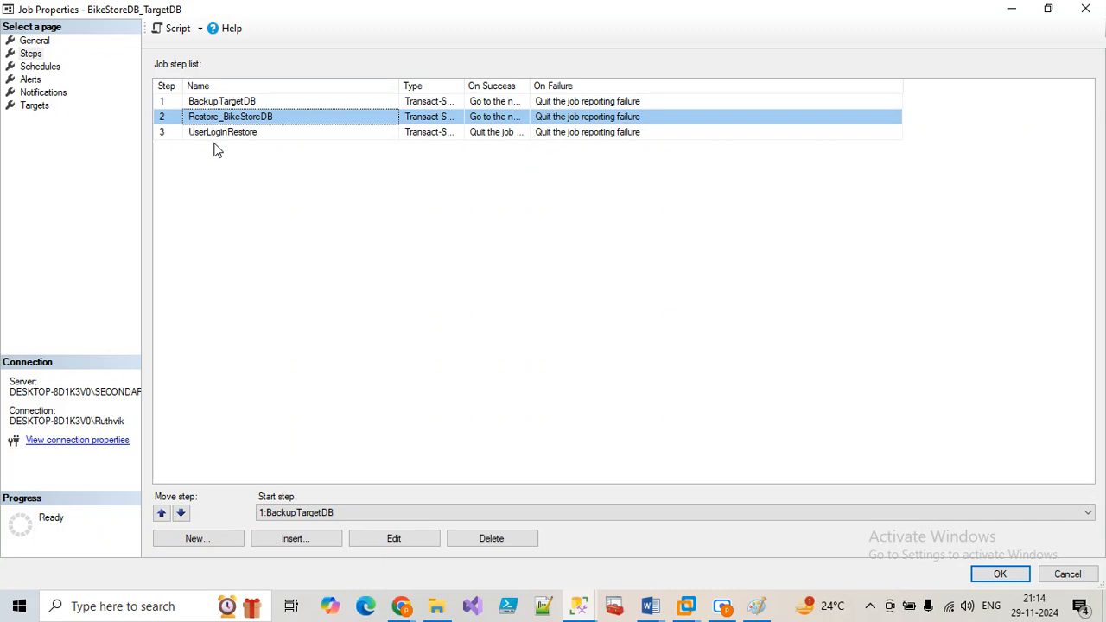
{"action": "left_click", "coordinate": [218, 134]}
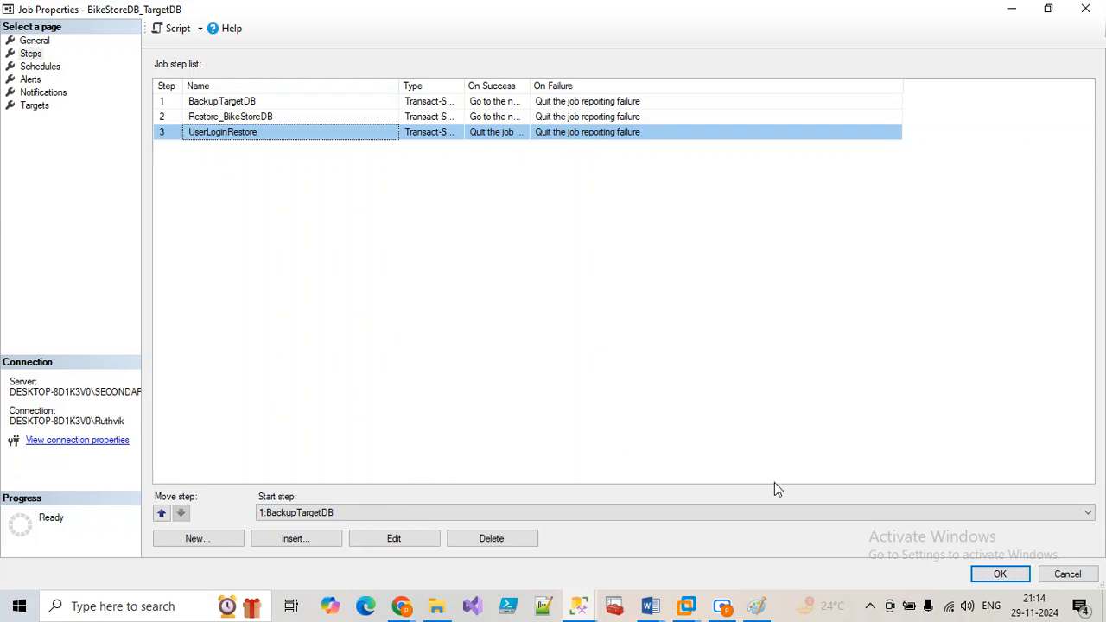
{"action": "left_click", "coordinate": [1011, 577]}
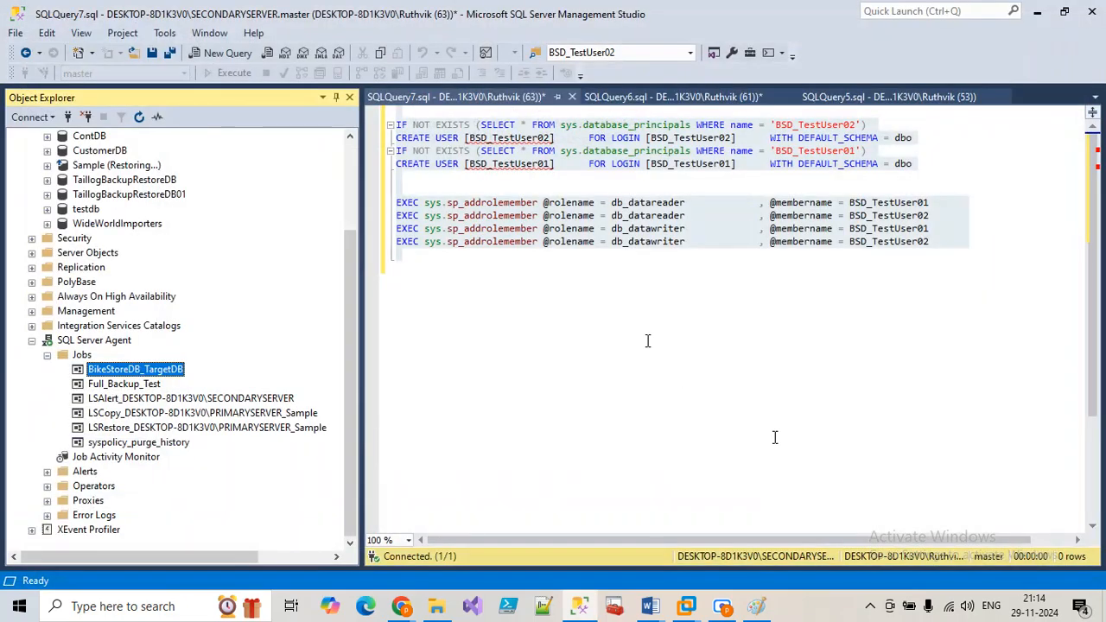
Step: Look at the Recordings folder in File Explorer, then go back to Management Studio
{"action": "left_click", "coordinate": [437, 606]}
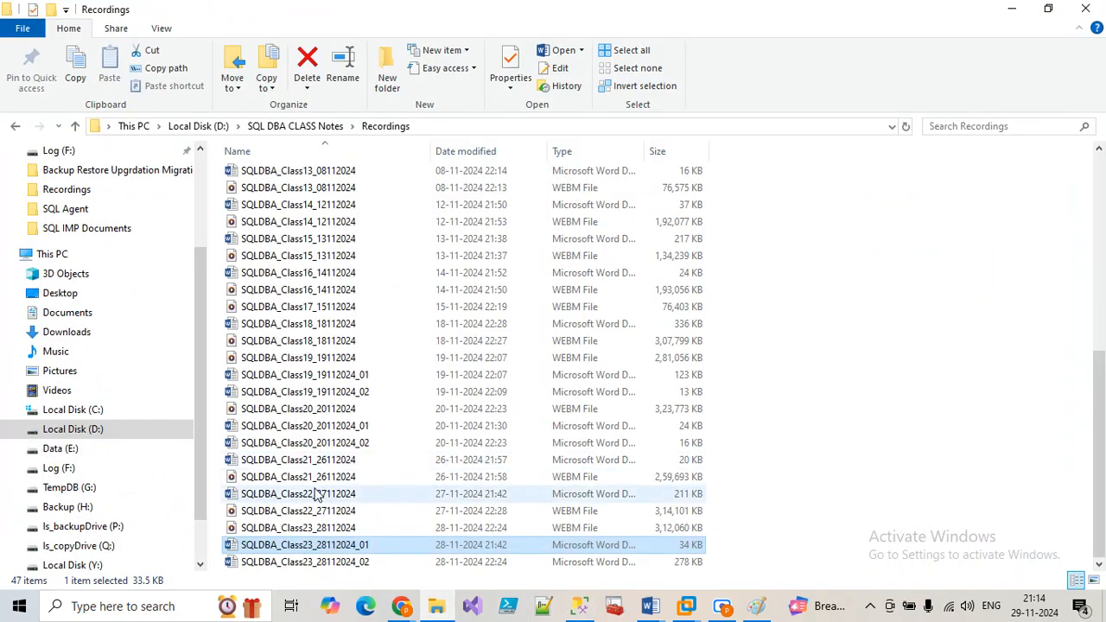
{"action": "left_click", "coordinate": [436, 607]}
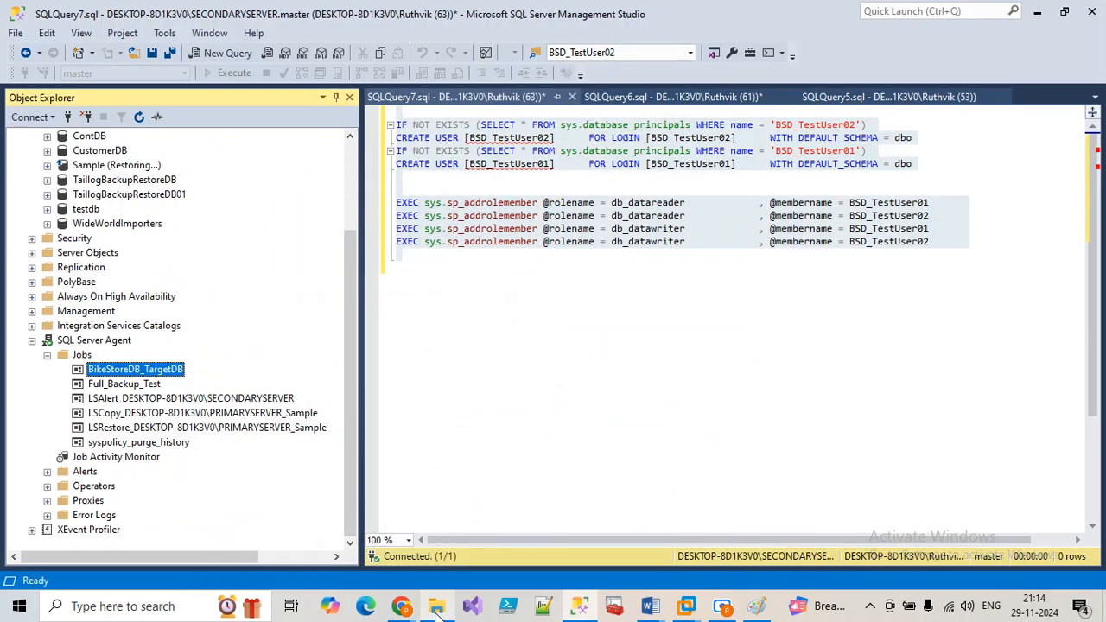
{"action": "left_click", "coordinate": [436, 607]}
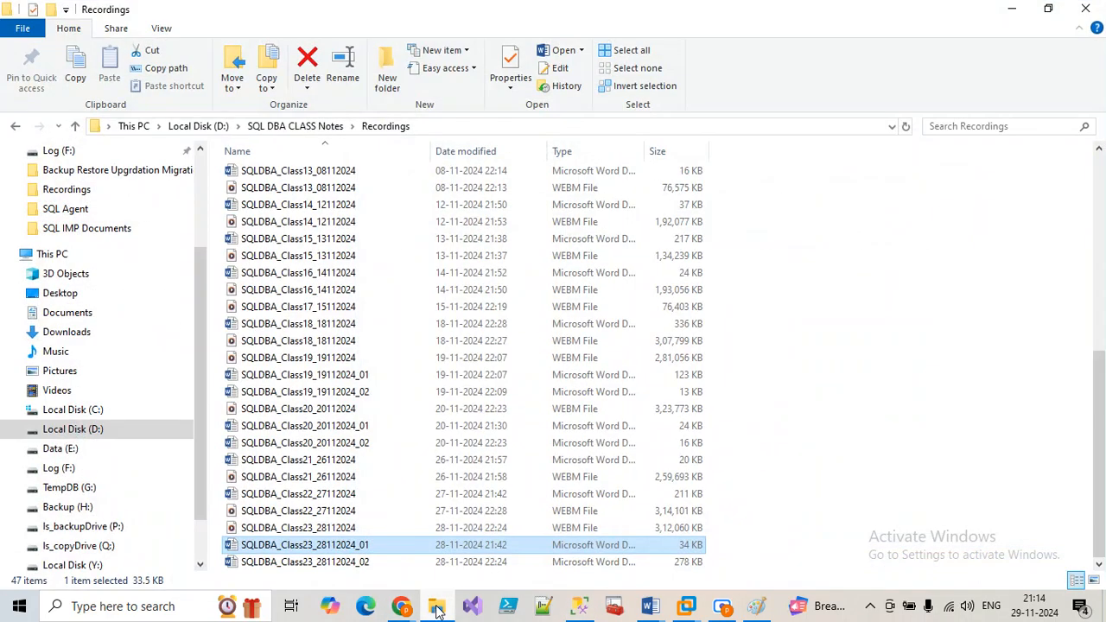
{"action": "left_click", "coordinate": [579, 606]}
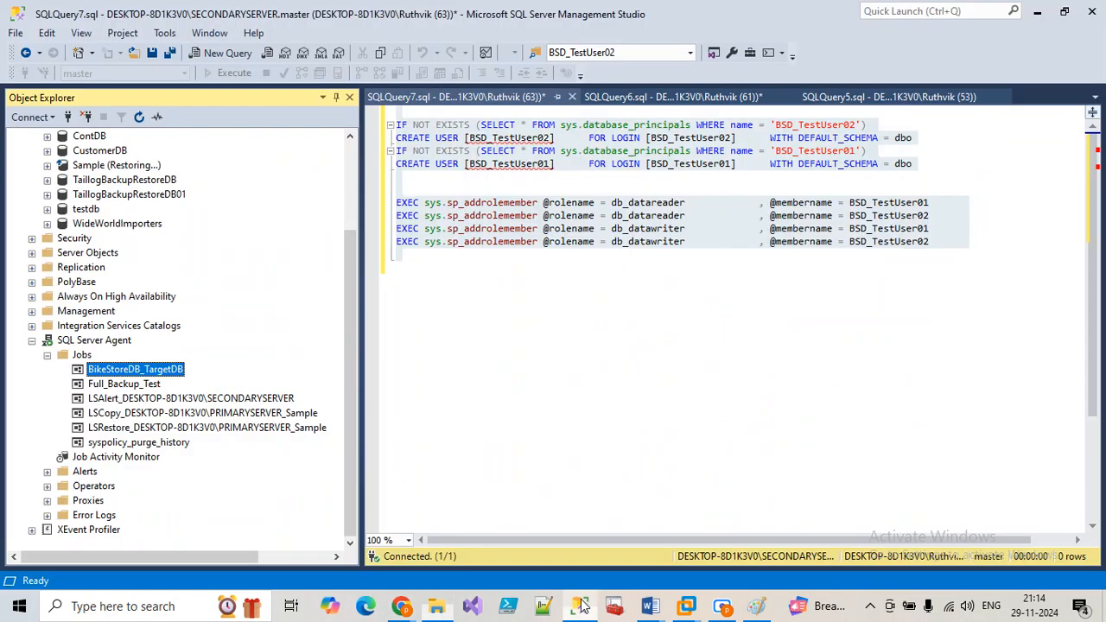
Step: Open the BikeStoreDB_TargetDB job's BackupTargetDB step full-screen to read its backup command
{"action": "double_click", "coordinate": [154, 371]}
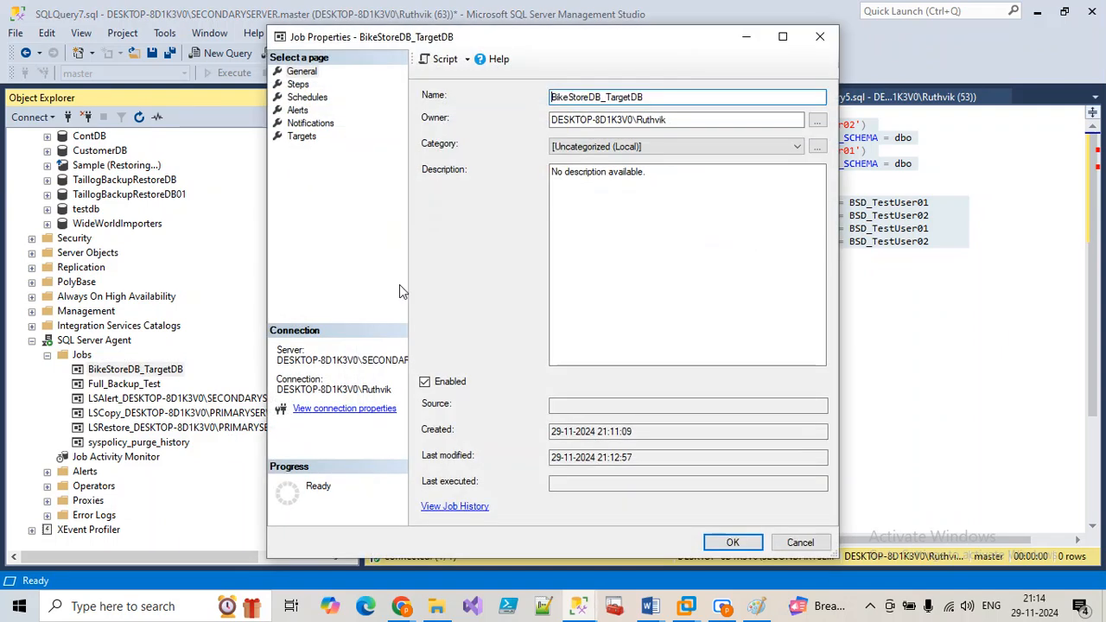
{"action": "left_click", "coordinate": [298, 84]}
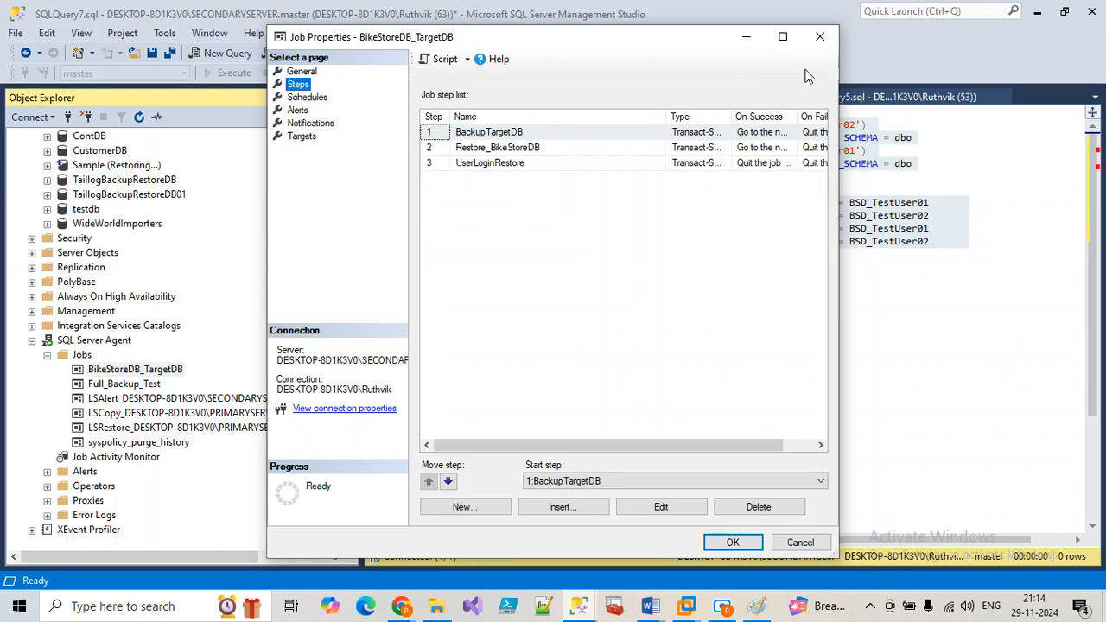
{"action": "left_click", "coordinate": [783, 37]}
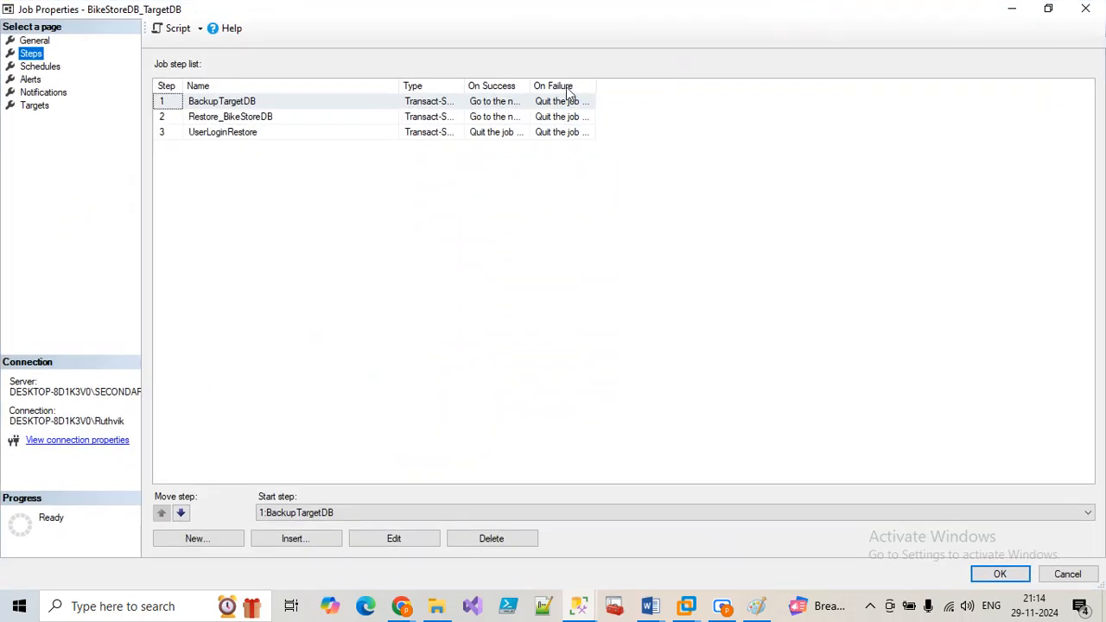
{"action": "left_click", "coordinate": [259, 103]}
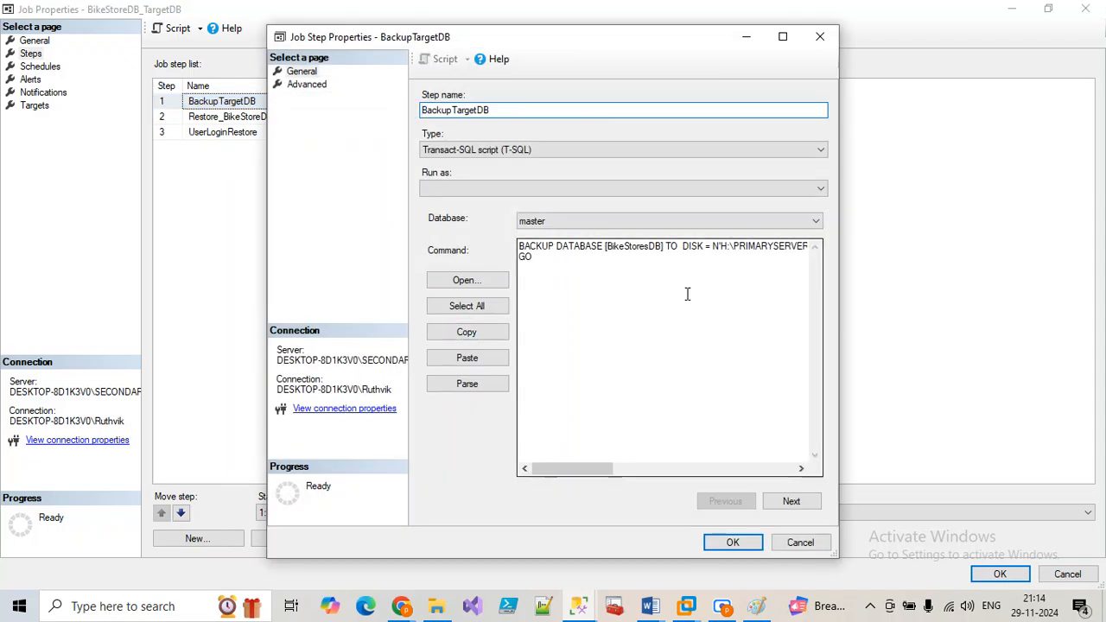
{"action": "left_click", "coordinate": [783, 36]}
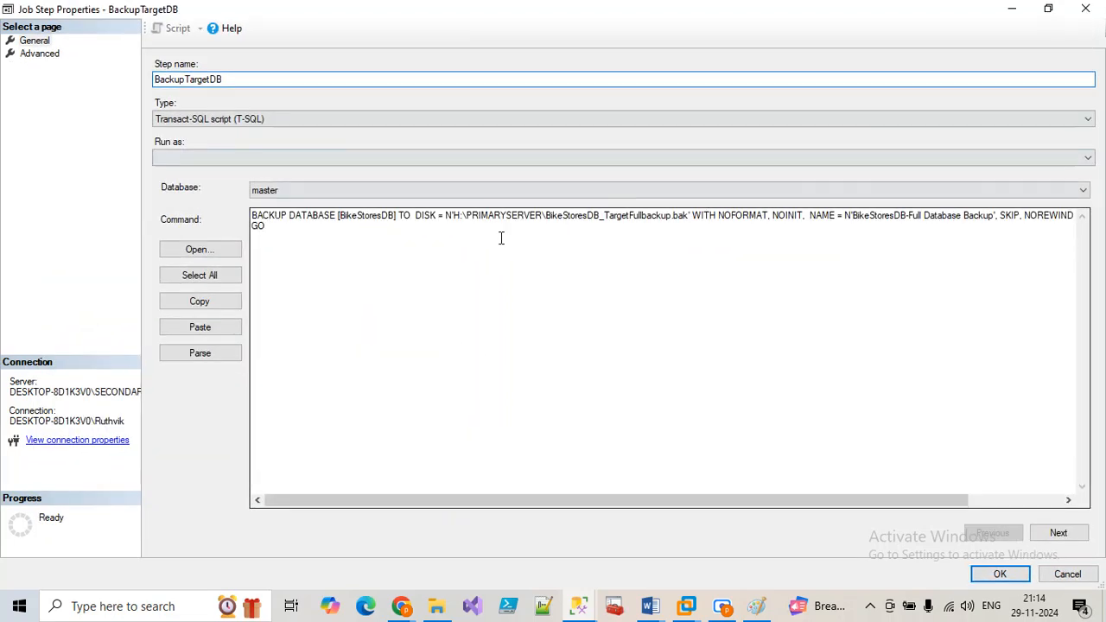
{"action": "left_click", "coordinate": [436, 605]}
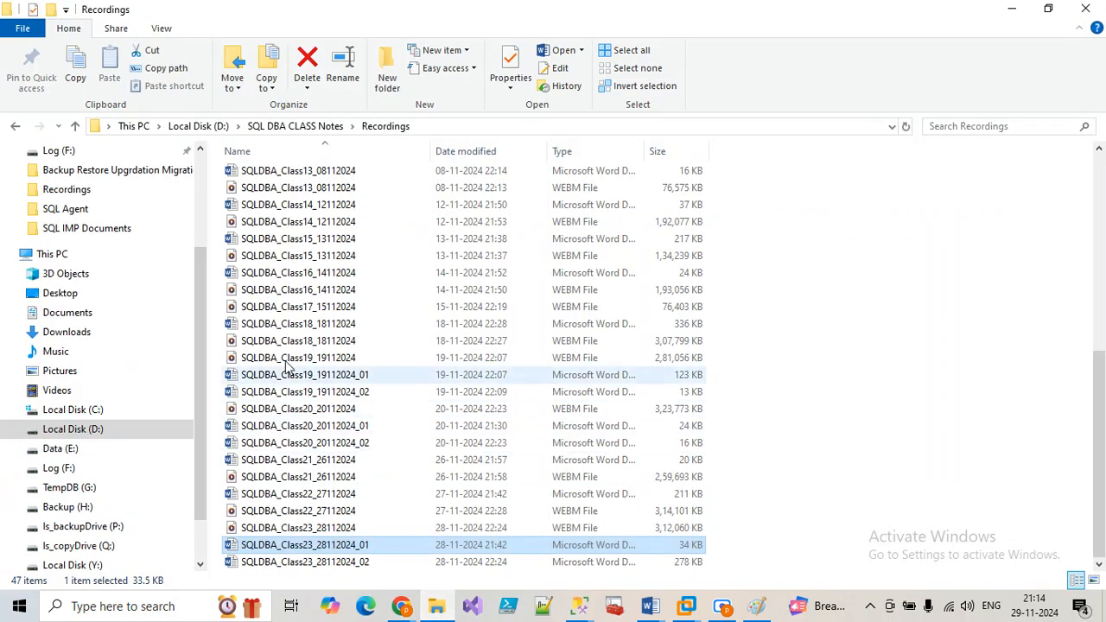
Step: Take the H:\BikeStoreDB_Backups folder path and select H:\PRIMARYSERVER in the backup command
{"action": "left_click", "coordinate": [69, 507]}
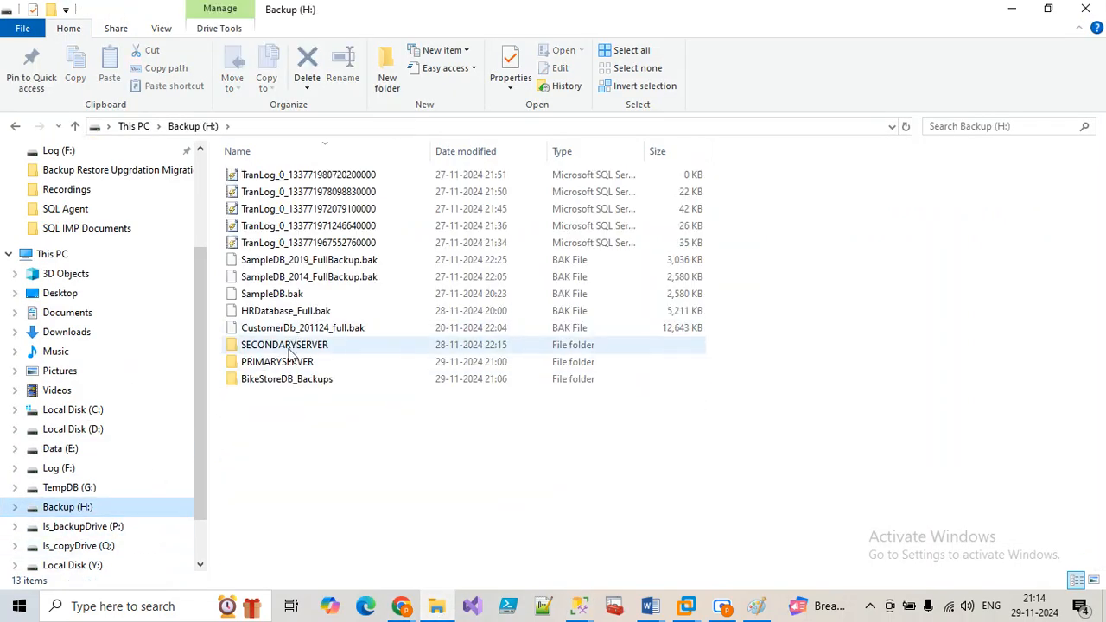
{"action": "double_click", "coordinate": [289, 380]}
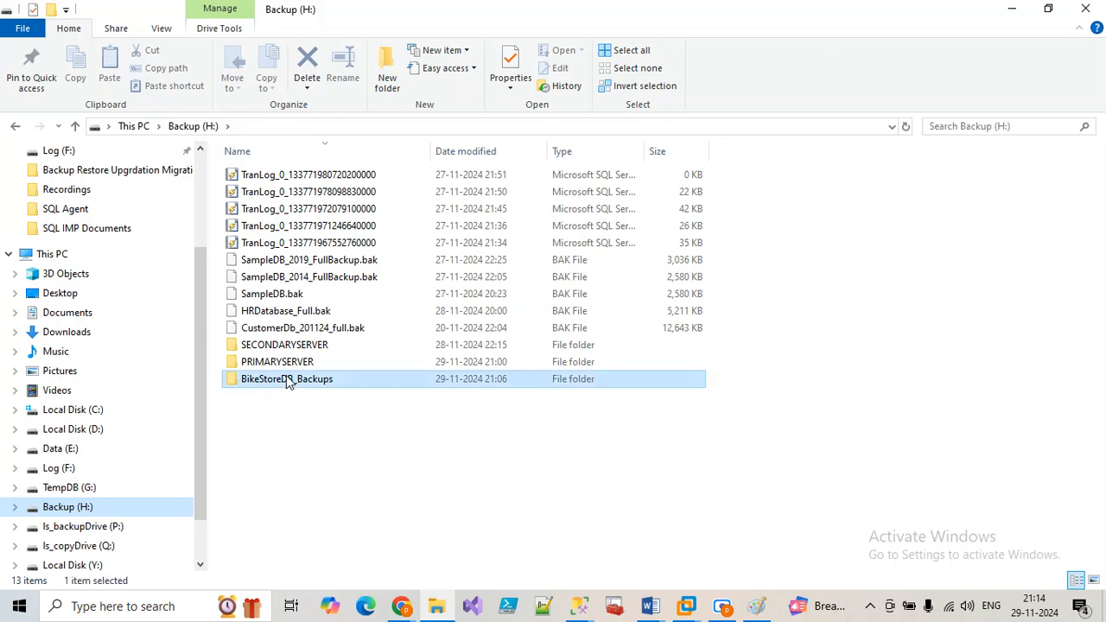
{"action": "left_click", "coordinate": [348, 129]}
{"action": "key", "text": "ctrl+c"}
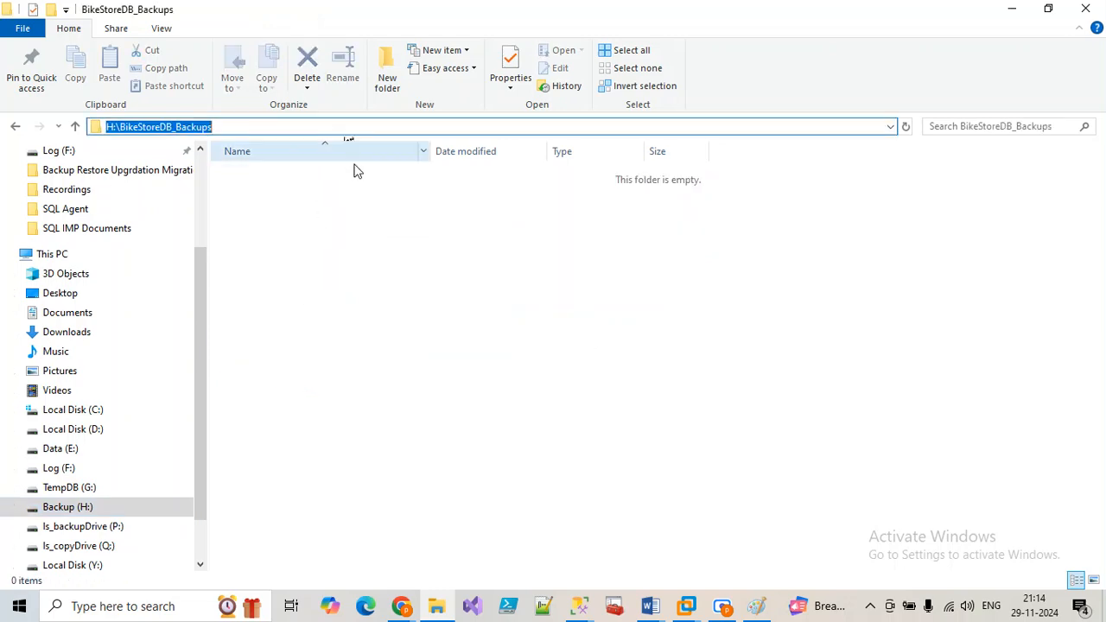
{"action": "left_click", "coordinate": [1011, 8]}
{"action": "left_click_drag", "start_coordinate": [455, 218], "coordinate": [542, 218]}
Step: Paste H:\BikeStoreDB_Backups over H:\PRIMARYSERVER in the BackupTargetDB and Restore_BikeStoreDB step commands, and save both
{"action": "key", "text": "ctrl+v"}
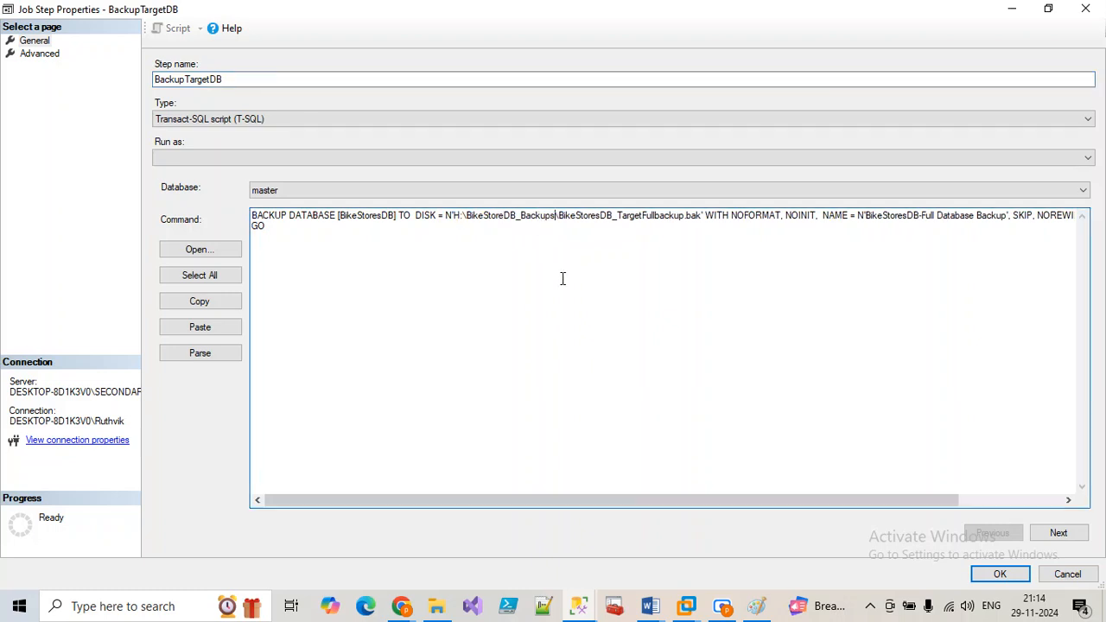
{"action": "left_click", "coordinate": [997, 575]}
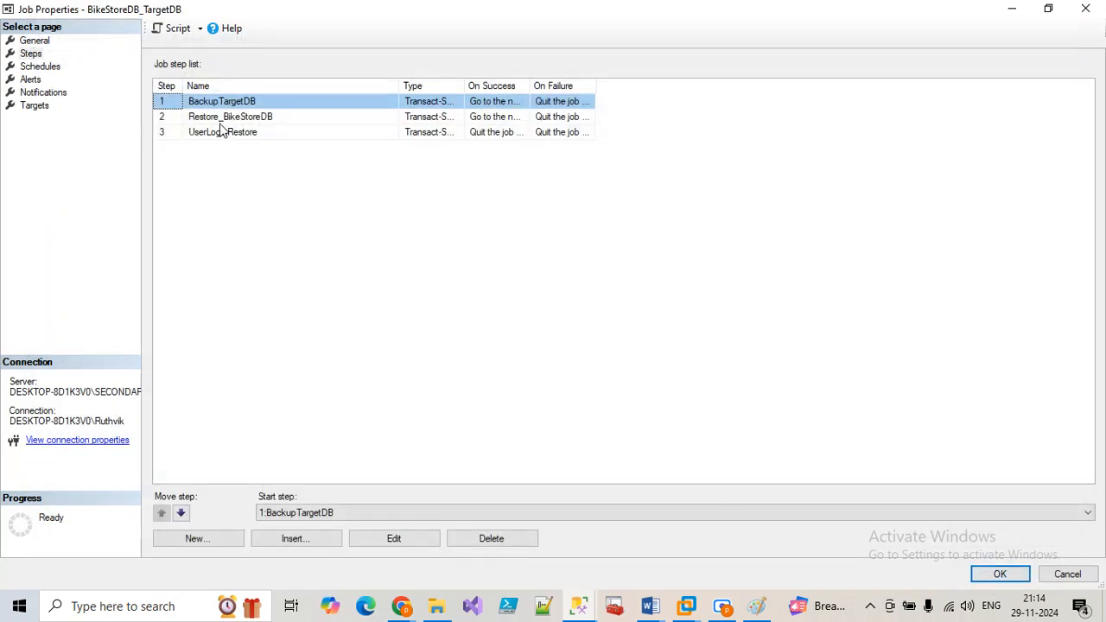
{"action": "left_click", "coordinate": [220, 123]}
{"action": "left_click", "coordinate": [396, 542]}
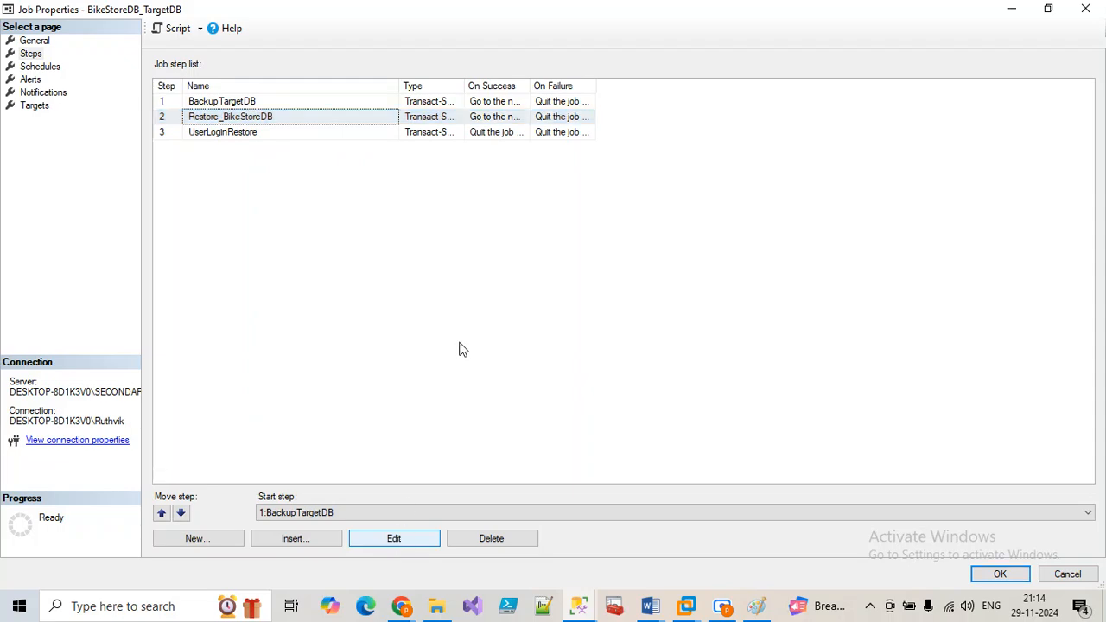
{"action": "left_click", "coordinate": [414, 539]}
{"action": "left_click", "coordinate": [783, 36]}
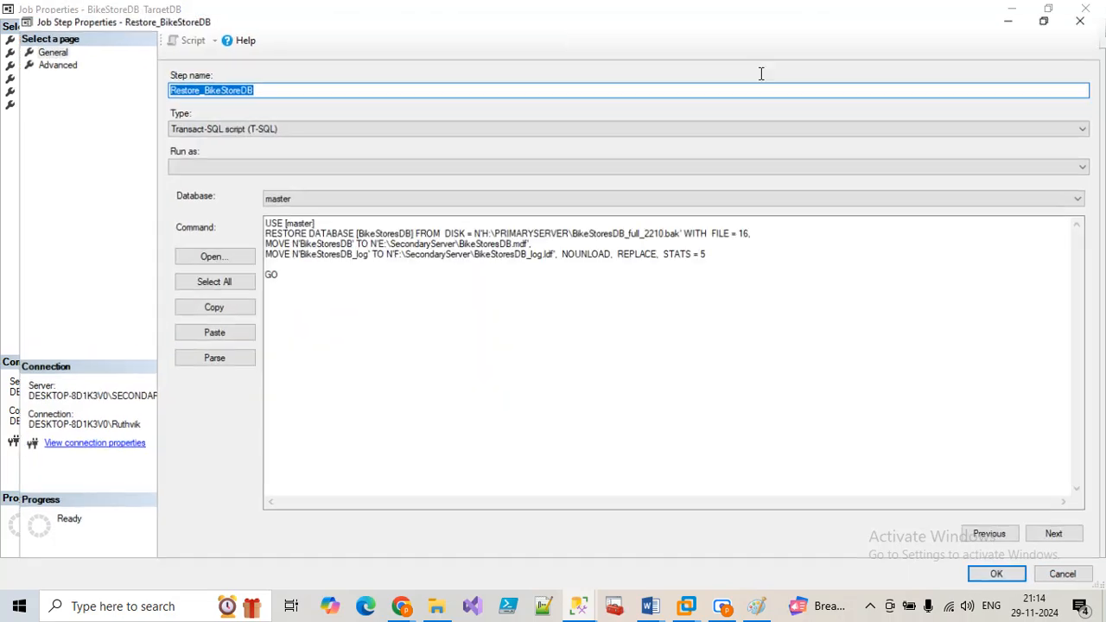
{"action": "left_click_drag", "start_coordinate": [474, 226], "coordinate": [563, 226]}
{"action": "left_click", "coordinate": [557, 229]}
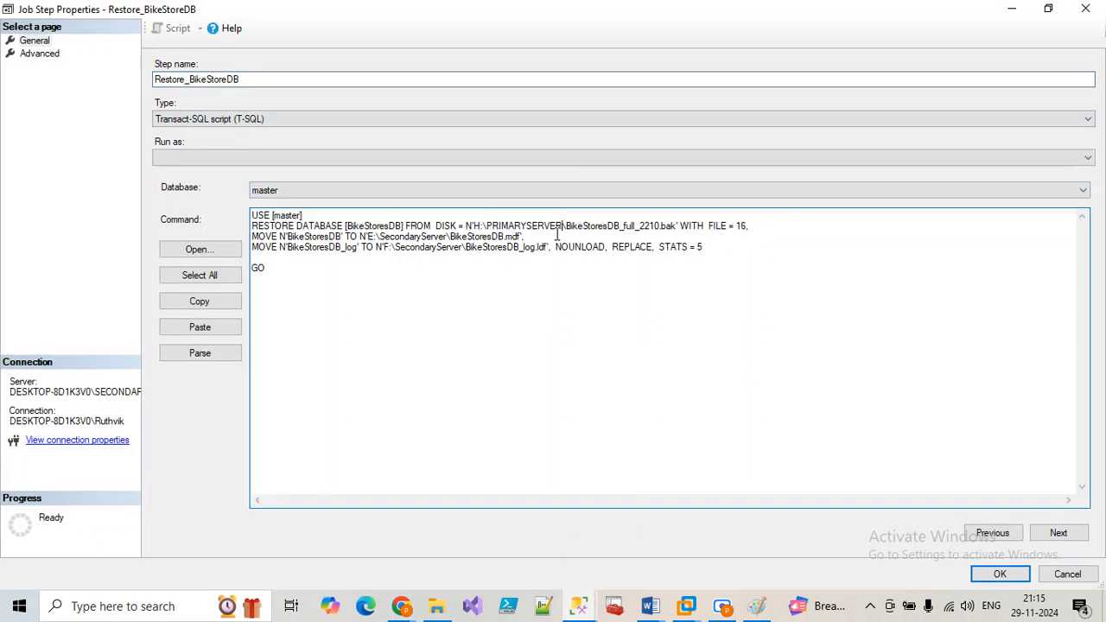
{"action": "left_click", "coordinate": [475, 226], "text": "shift"}
{"action": "key", "text": "ctrl+v"}
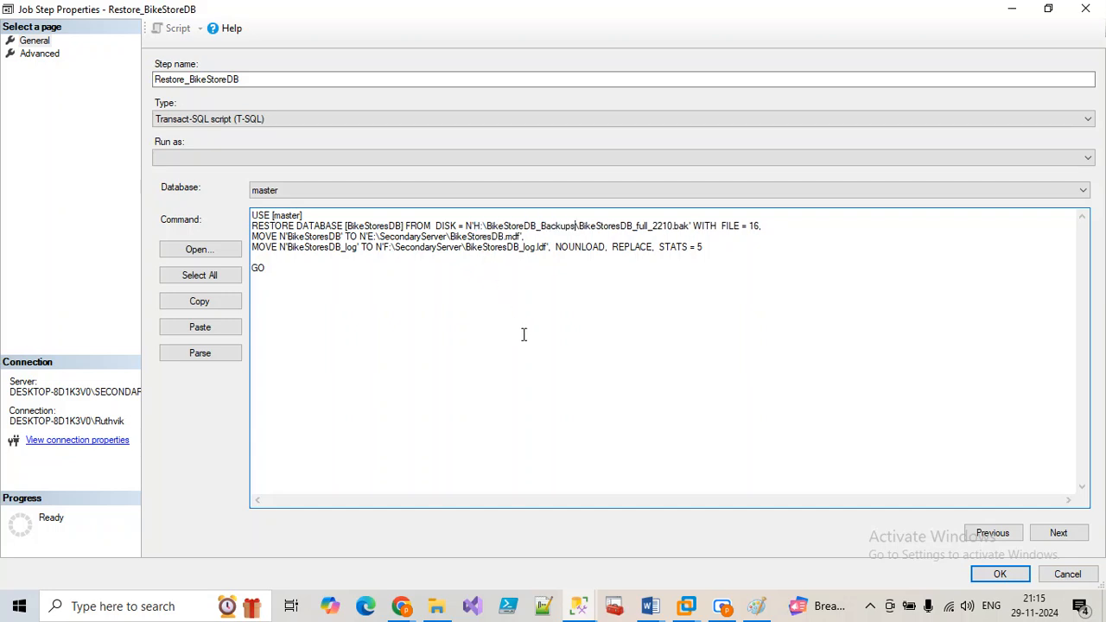
{"action": "left_click", "coordinate": [997, 576]}
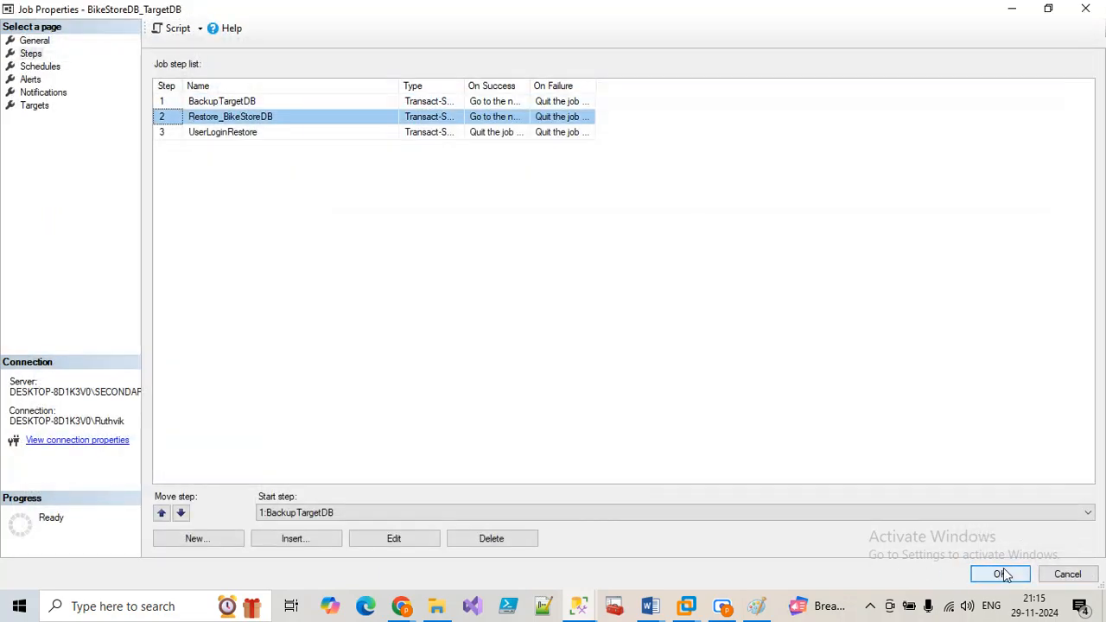
Step: Save the job's properties and refresh the BikeStoreDB_Backups folder in File Explorer
{"action": "left_click", "coordinate": [996, 575]}
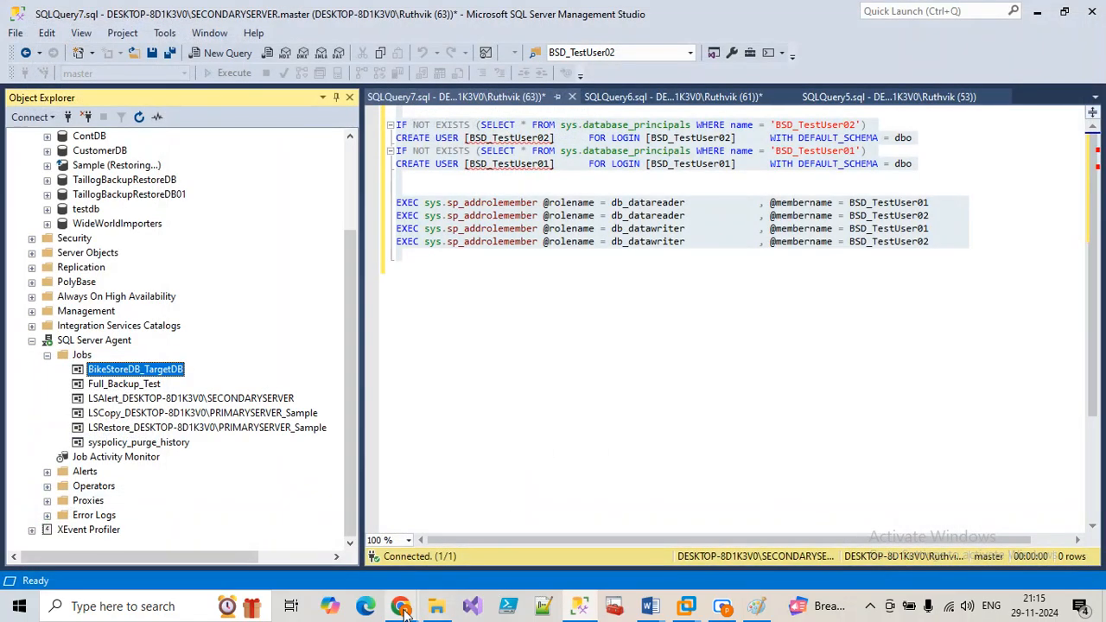
{"action": "left_click", "coordinate": [429, 610]}
{"action": "right_click", "coordinate": [388, 306]}
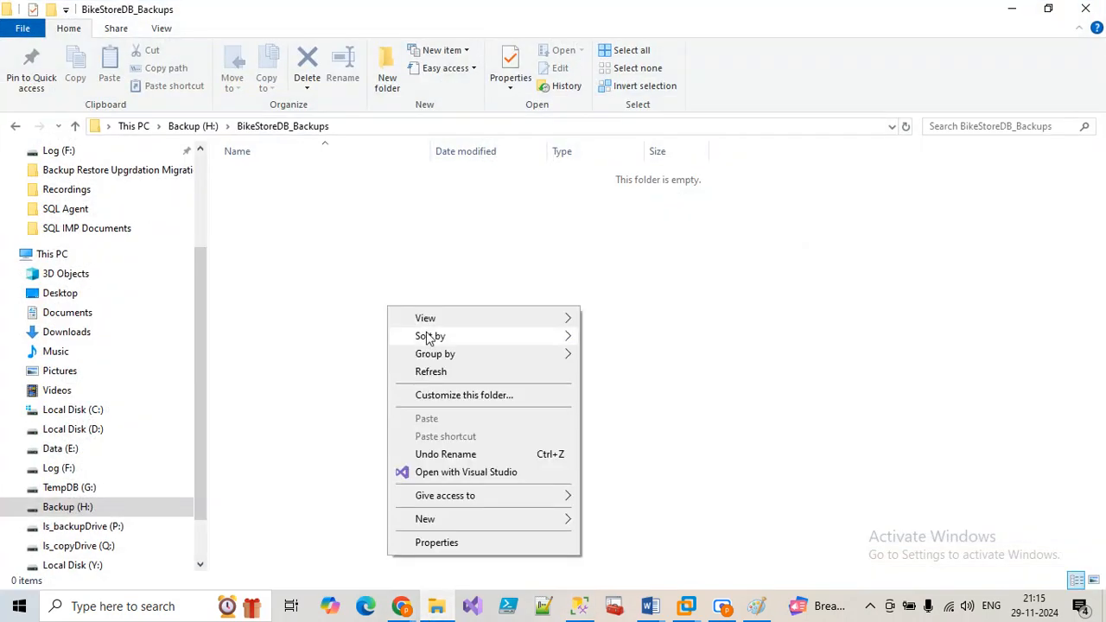
{"action": "left_click", "coordinate": [437, 378]}
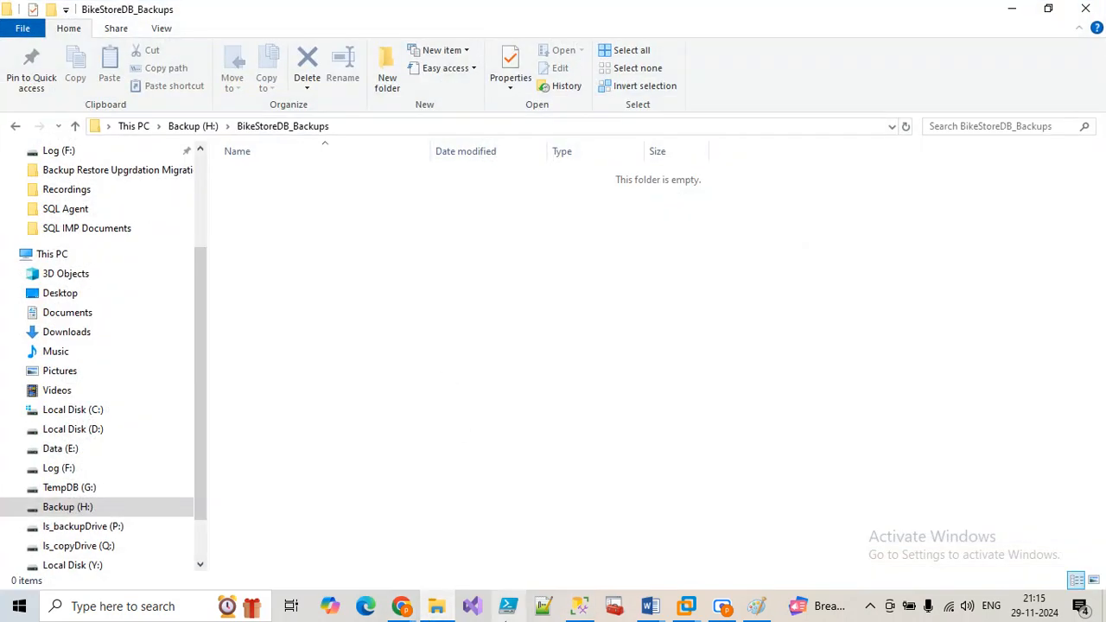
{"action": "left_click", "coordinate": [582, 608]}
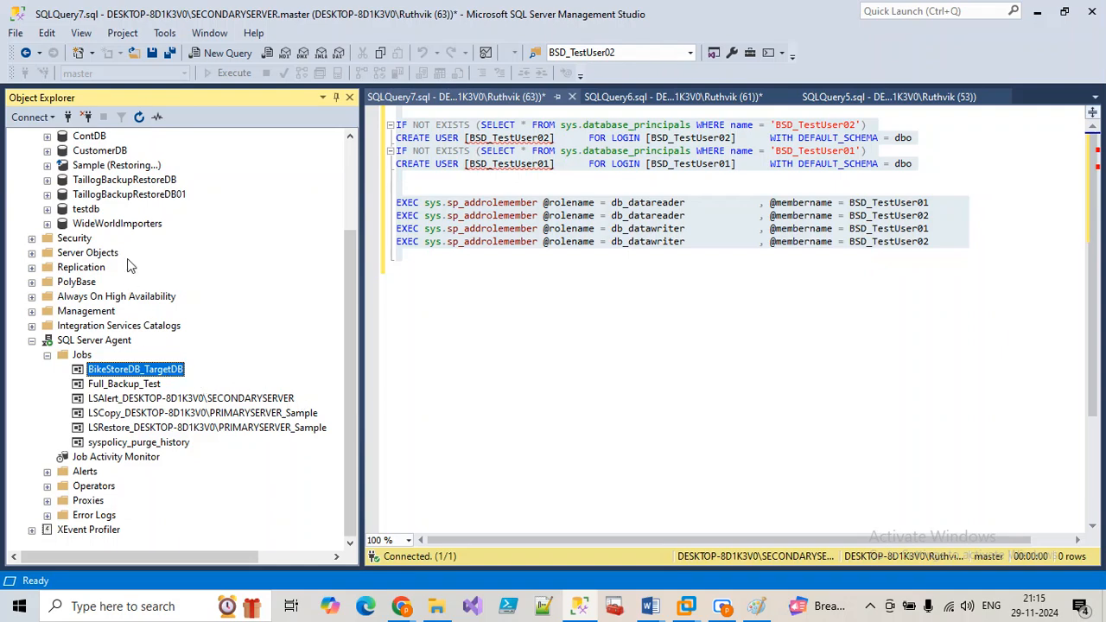
Step: Review the LSBackup_Sample job history on PRIMARYSERVER, then close the viewer
{"action": "scroll", "coordinate": [121, 229], "scroll_direction": "up", "scroll_amount": 3}
{"action": "left_click", "coordinate": [15, 136]}
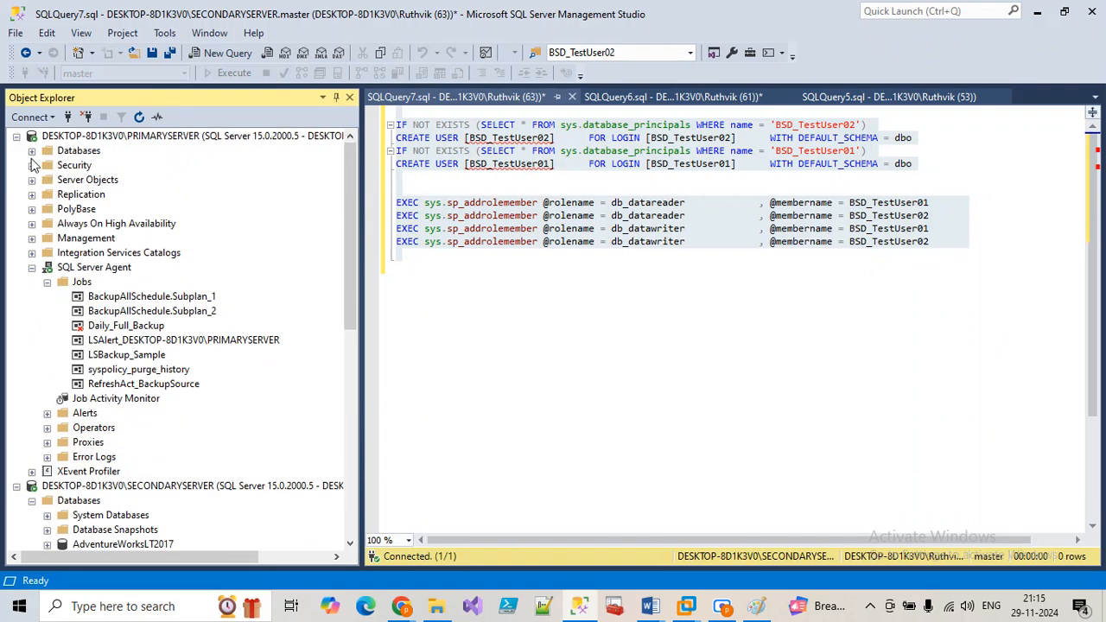
{"action": "left_click", "coordinate": [112, 355]}
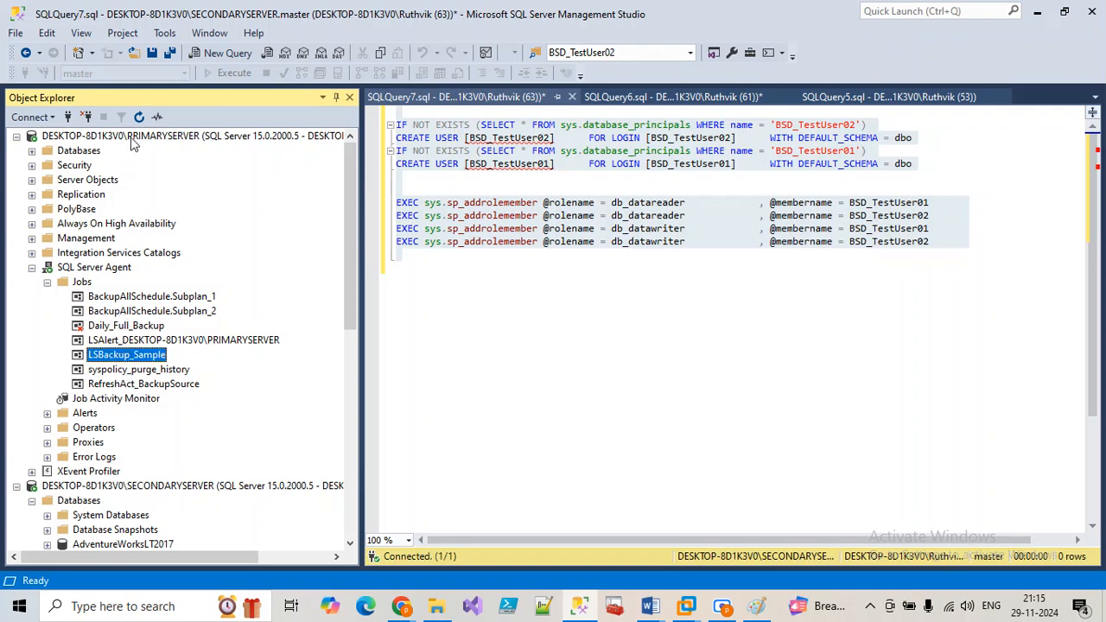
{"action": "right_click", "coordinate": [143, 359]}
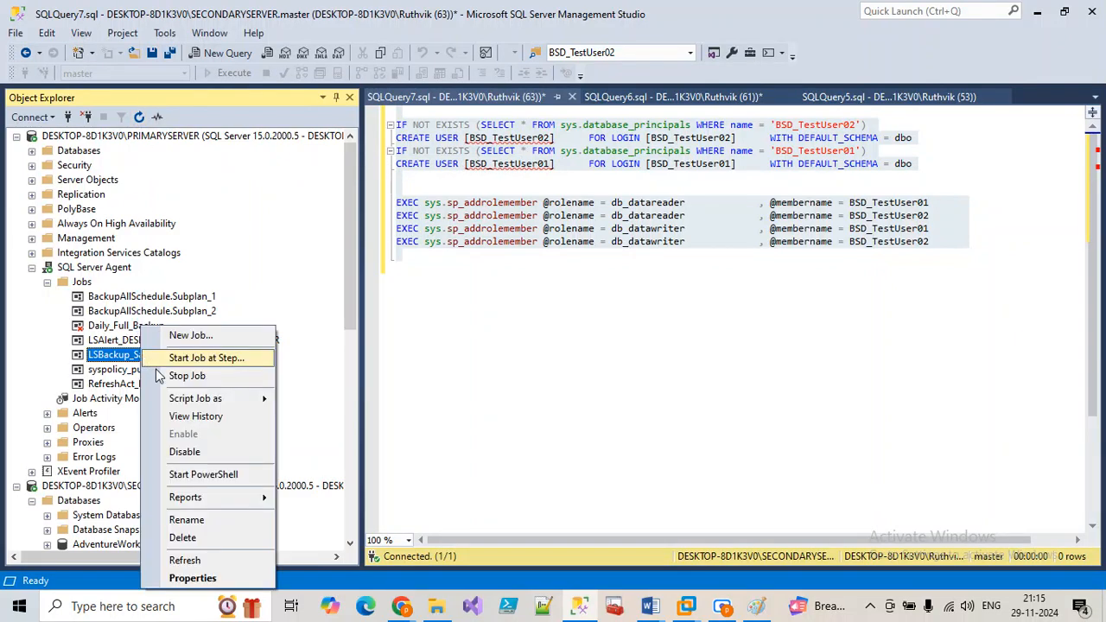
{"action": "left_click", "coordinate": [184, 414]}
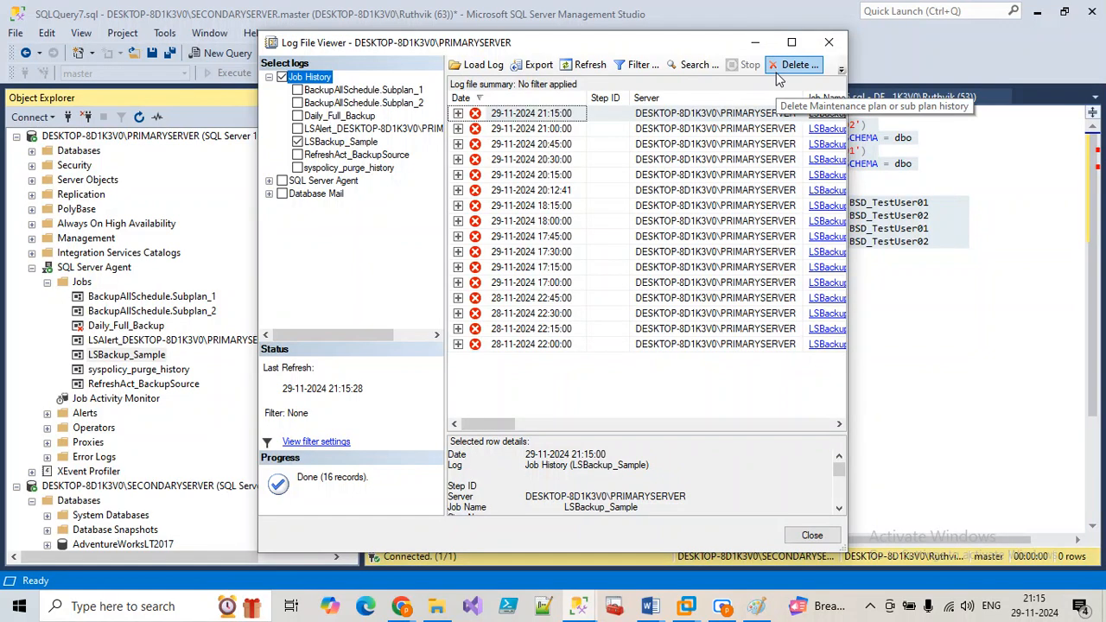
{"action": "left_click", "coordinate": [791, 43]}
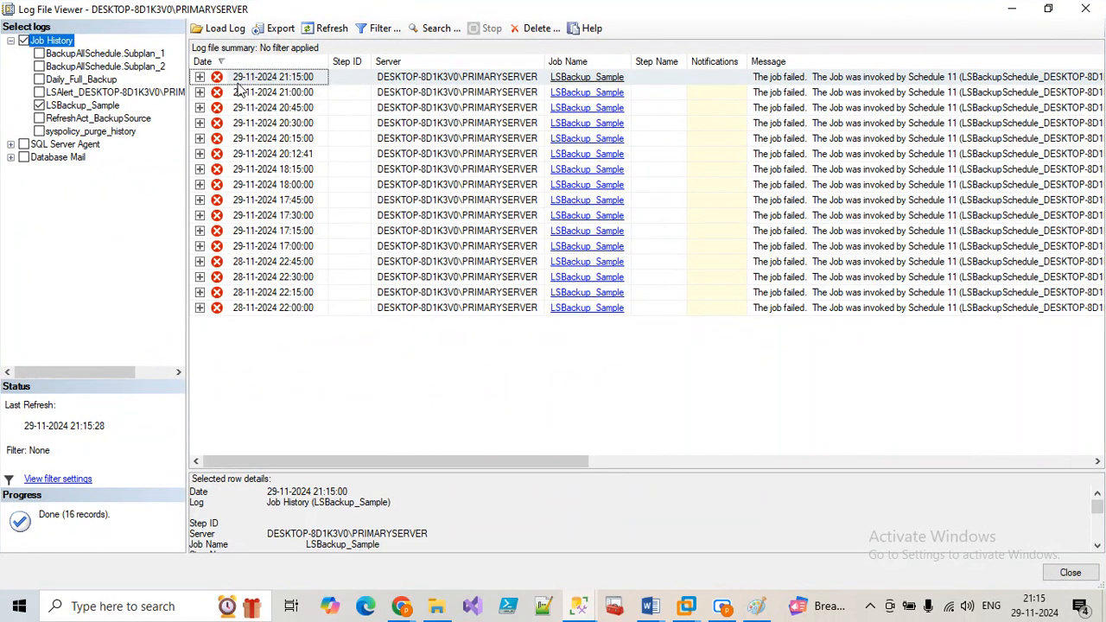
{"action": "left_click", "coordinate": [1085, 7]}
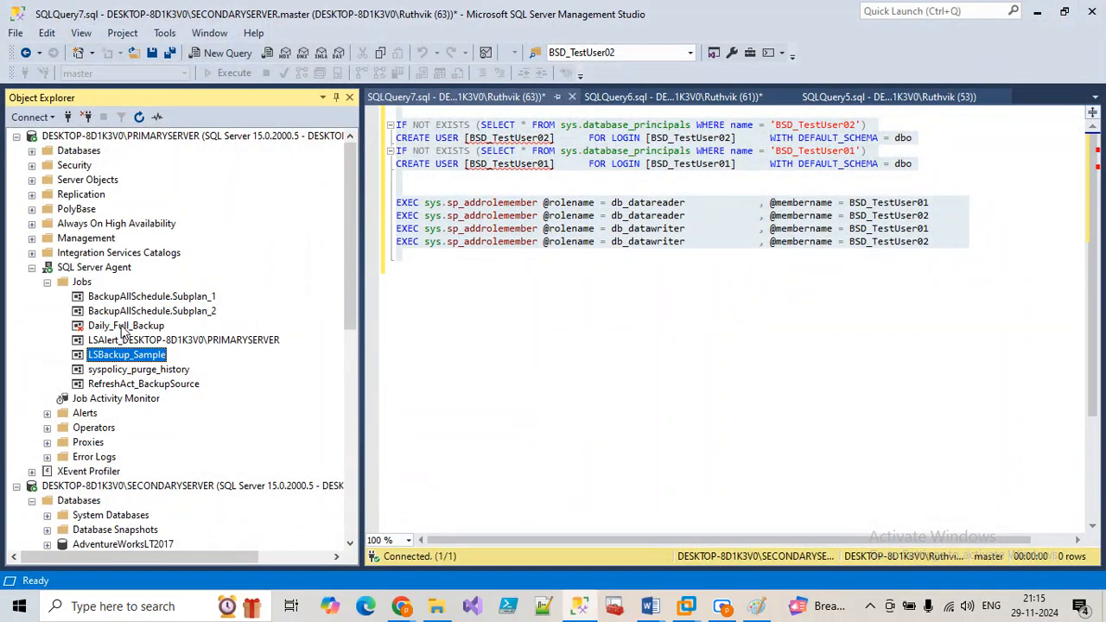
Step: Review the RefreshAct_BackupSource job history, which holds 0 records, then close the viewer
{"action": "left_click", "coordinate": [121, 386]}
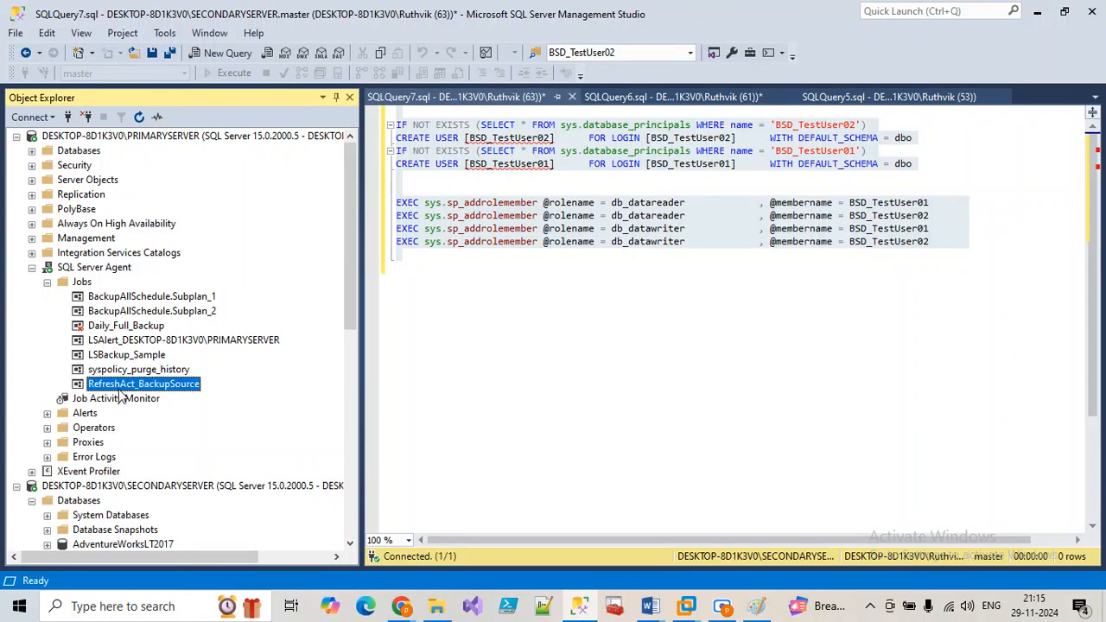
{"action": "right_click", "coordinate": [121, 386]}
{"action": "left_click", "coordinate": [185, 418]}
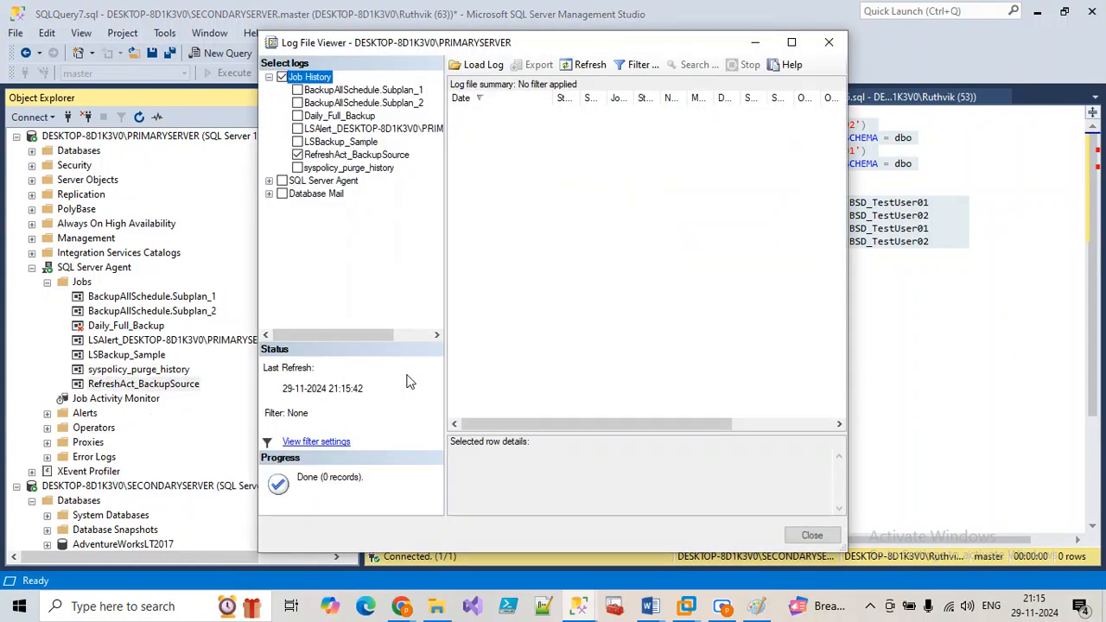
{"action": "left_click", "coordinate": [586, 65]}
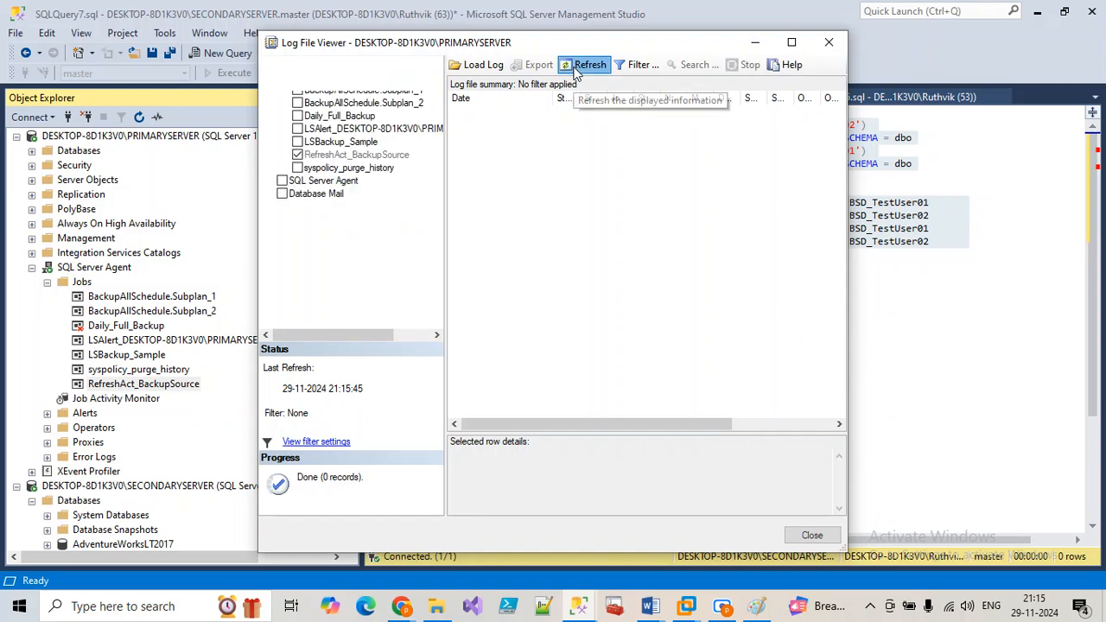
{"action": "left_click", "coordinate": [792, 43]}
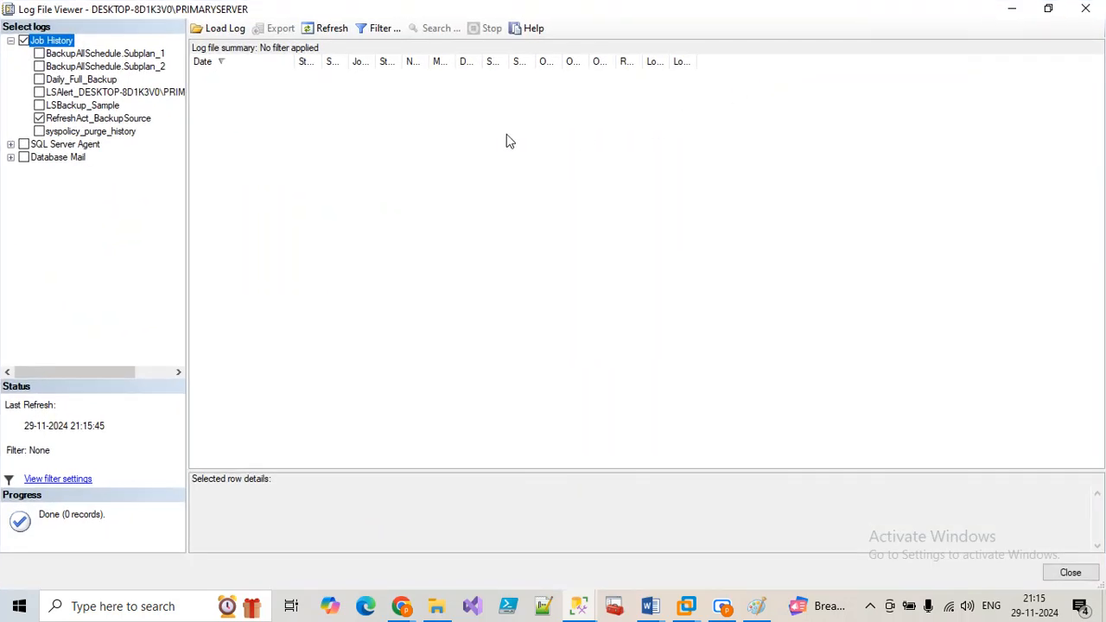
{"action": "left_click", "coordinate": [1087, 19]}
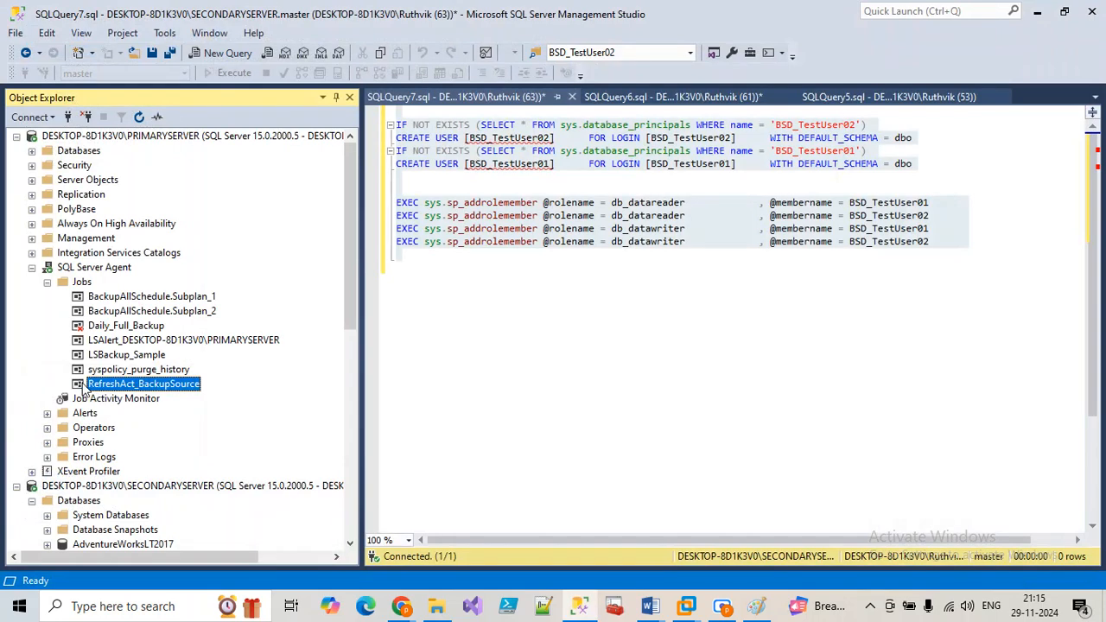
Step: Open the RefreshAct_BackupSource job properties and list its schedules with a wider Description column
{"action": "right_click", "coordinate": [83, 386]}
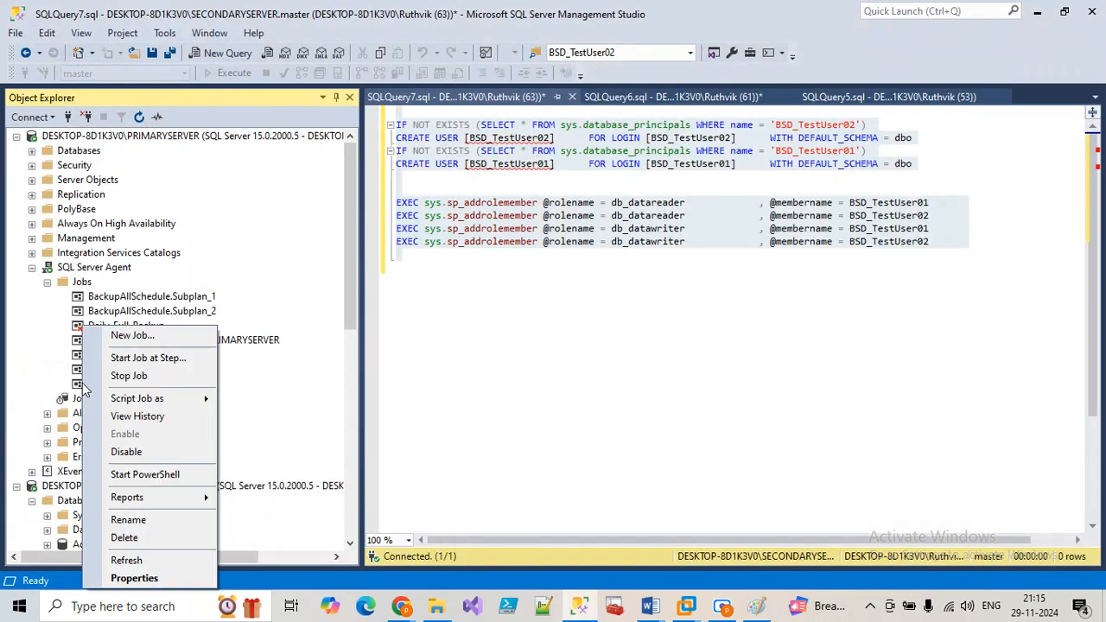
{"action": "left_click", "coordinate": [121, 579]}
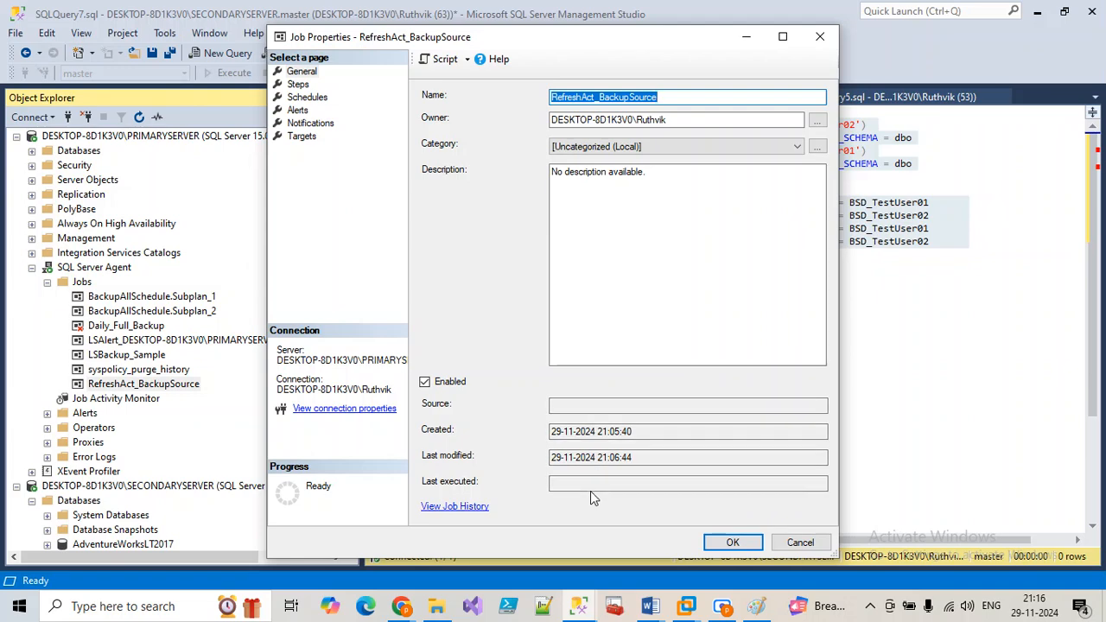
{"action": "left_click", "coordinate": [298, 85]}
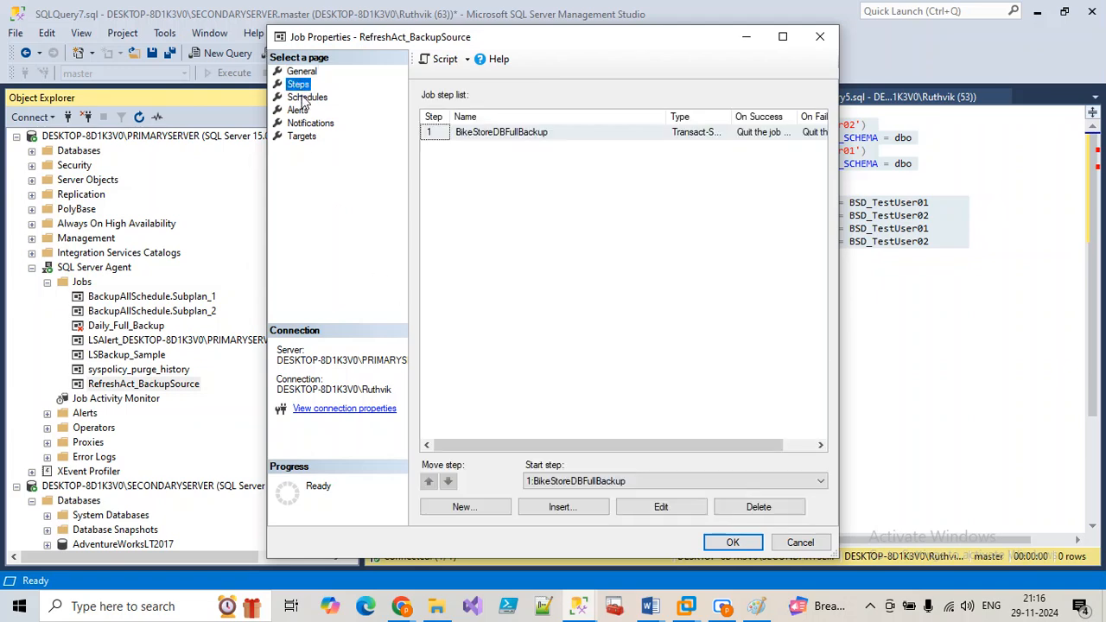
{"action": "left_click", "coordinate": [783, 37]}
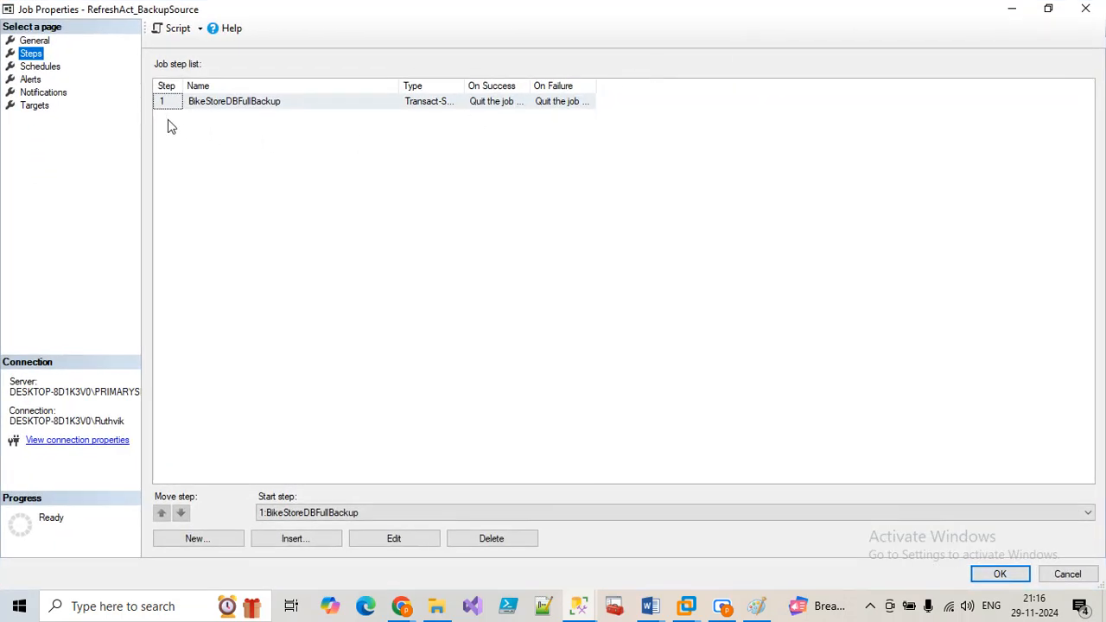
{"action": "left_click", "coordinate": [40, 66]}
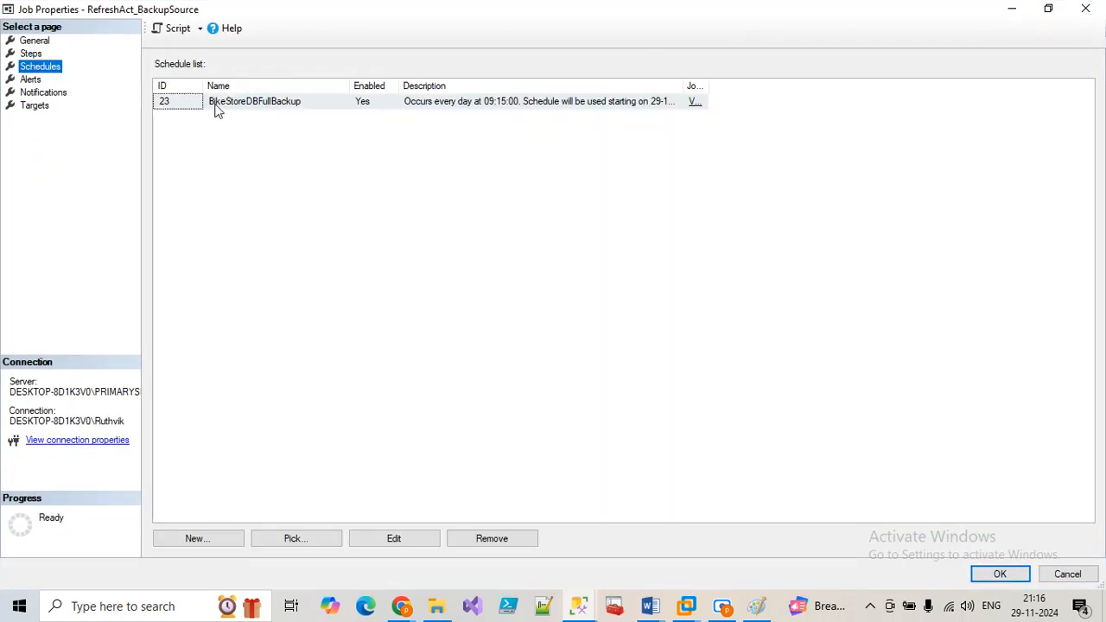
{"action": "left_click_drag", "start_coordinate": [687, 86], "coordinate": [1087, 86]}
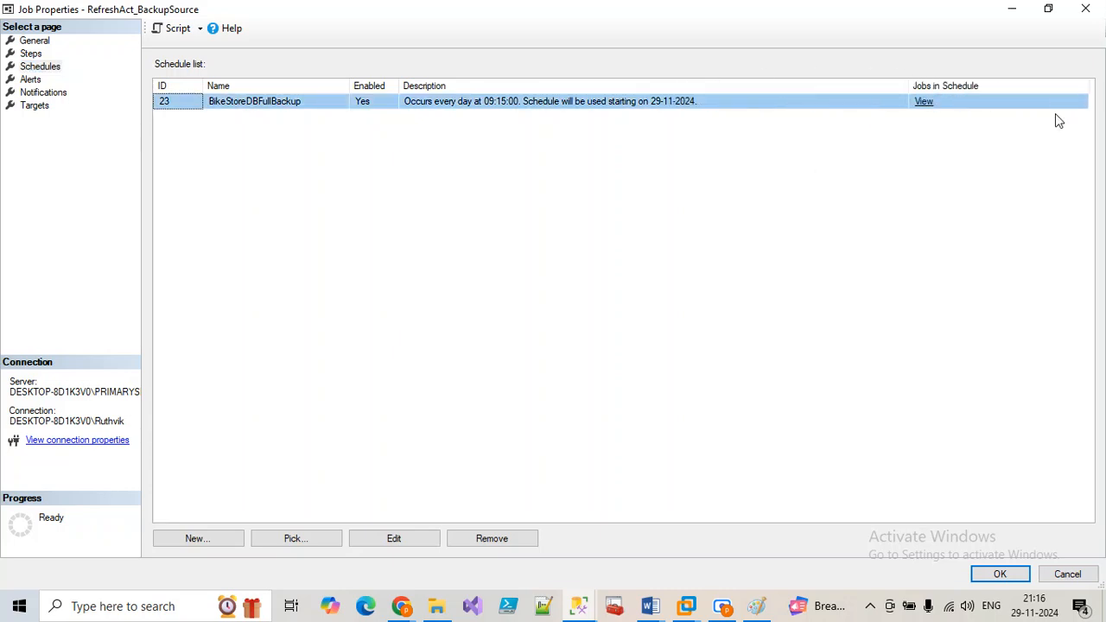
Step: Change the BikeStoreDBFullBackup schedule's daily run time to 21:17:00 and save the job
{"action": "double_click", "coordinate": [497, 113]}
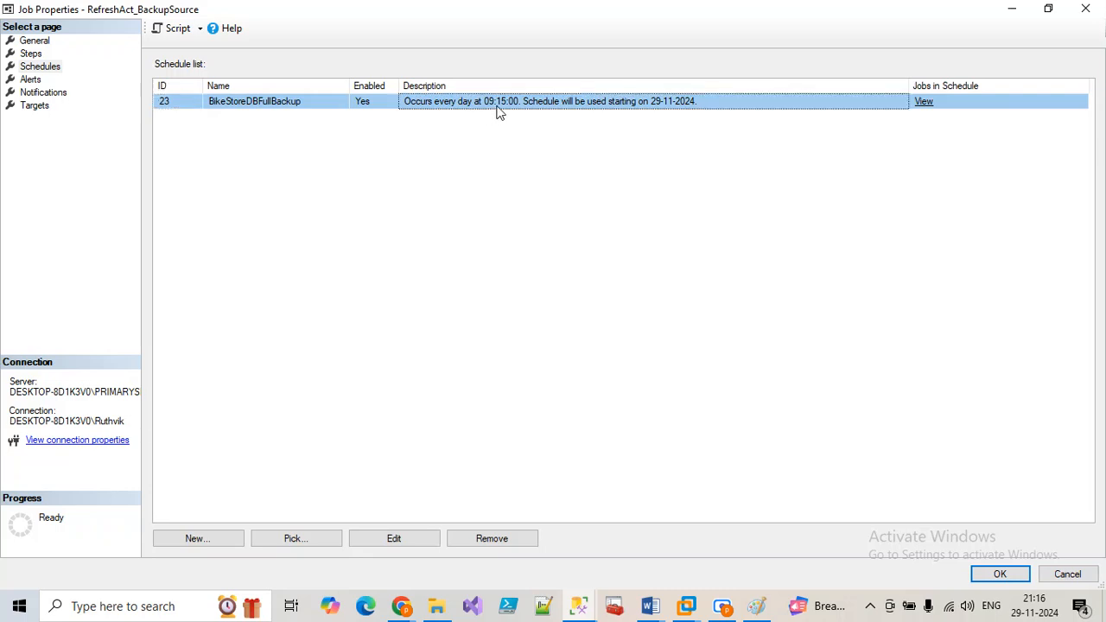
{"action": "left_click", "coordinate": [418, 280]}
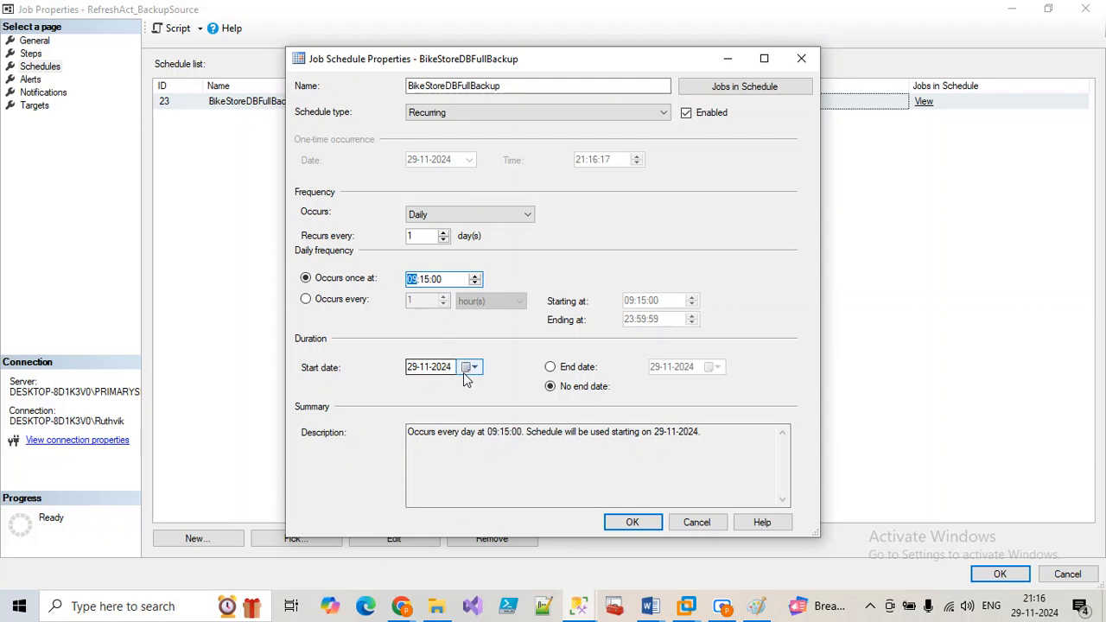
{"action": "left_click", "coordinate": [425, 285]}
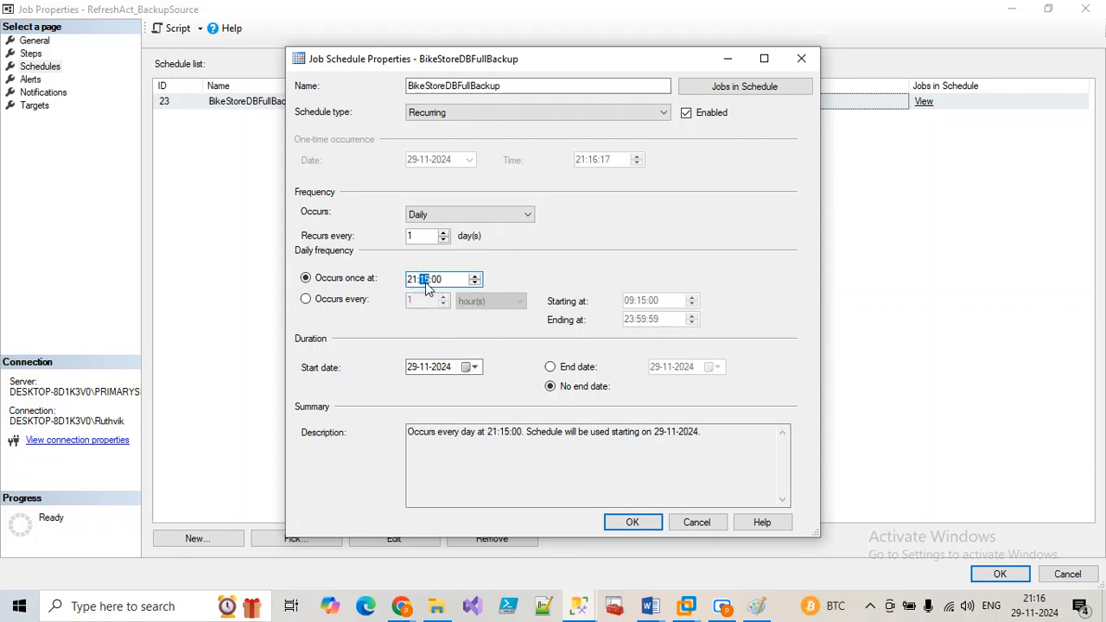
{"action": "type", "text": "17"}
{"action": "left_click", "coordinate": [638, 525]}
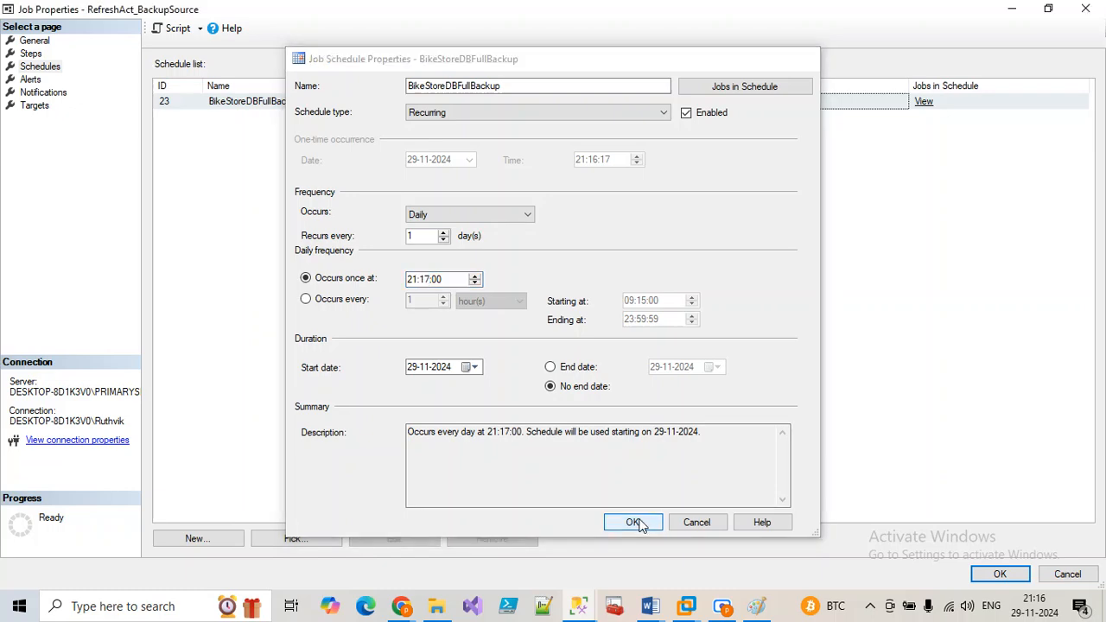
{"action": "left_click", "coordinate": [998, 574]}
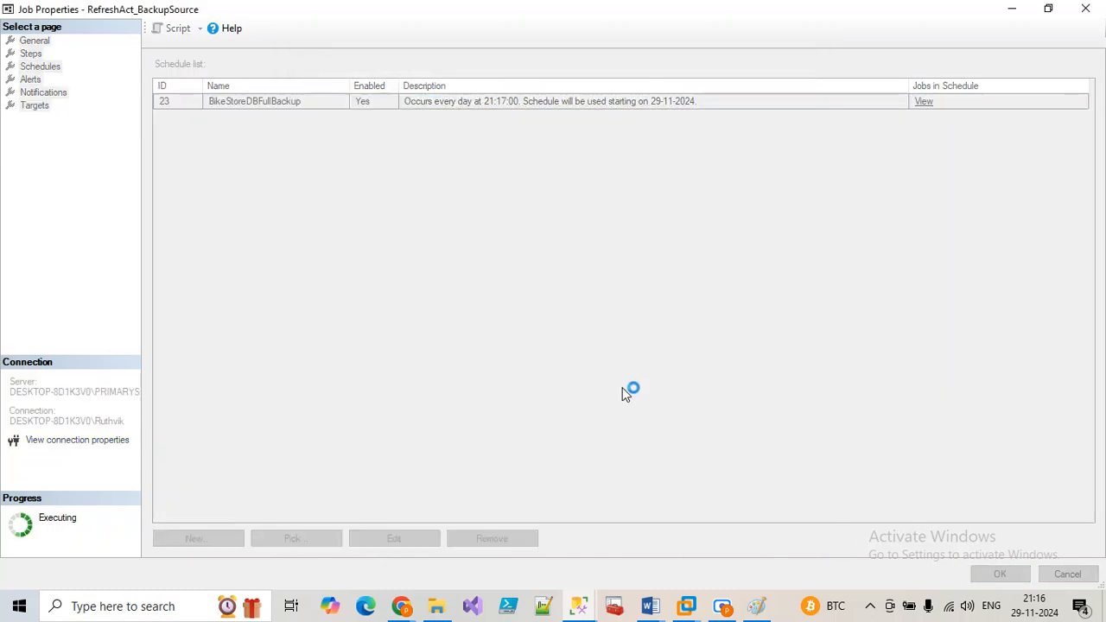
{"action": "scroll", "coordinate": [113, 443], "scroll_direction": "down", "scroll_amount": 10}
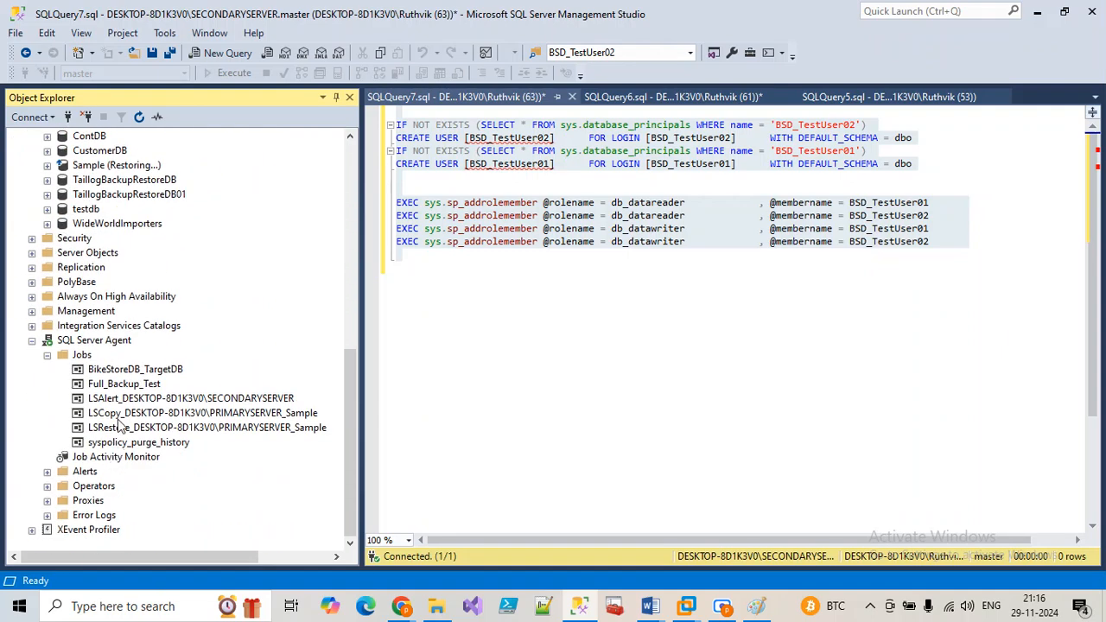
Step: Change the BikeStoreDB_Test schedule's hour from 09 to 21 so it runs at 21:20, and save the job
{"action": "left_click", "coordinate": [120, 370]}
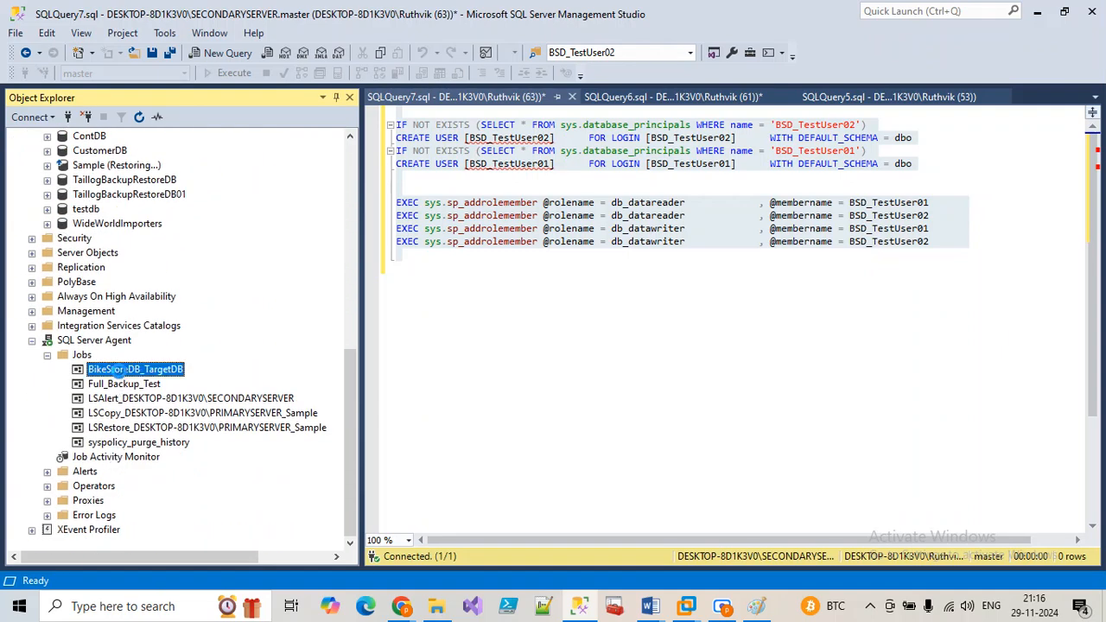
{"action": "double_click", "coordinate": [120, 370]}
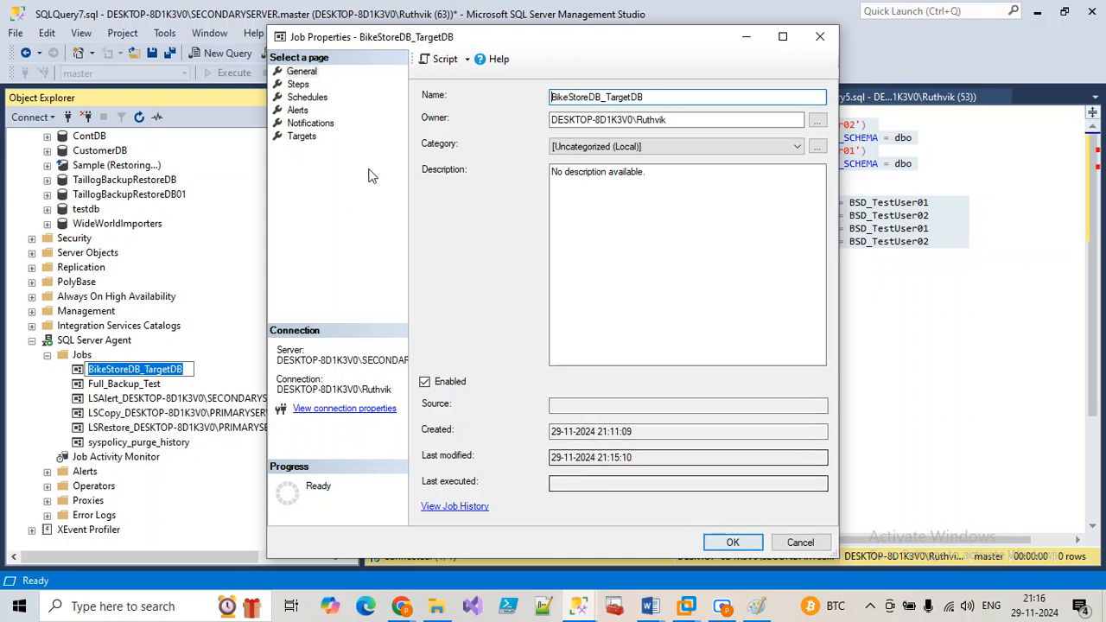
{"action": "left_click", "coordinate": [297, 84]}
{"action": "left_click", "coordinate": [307, 97]}
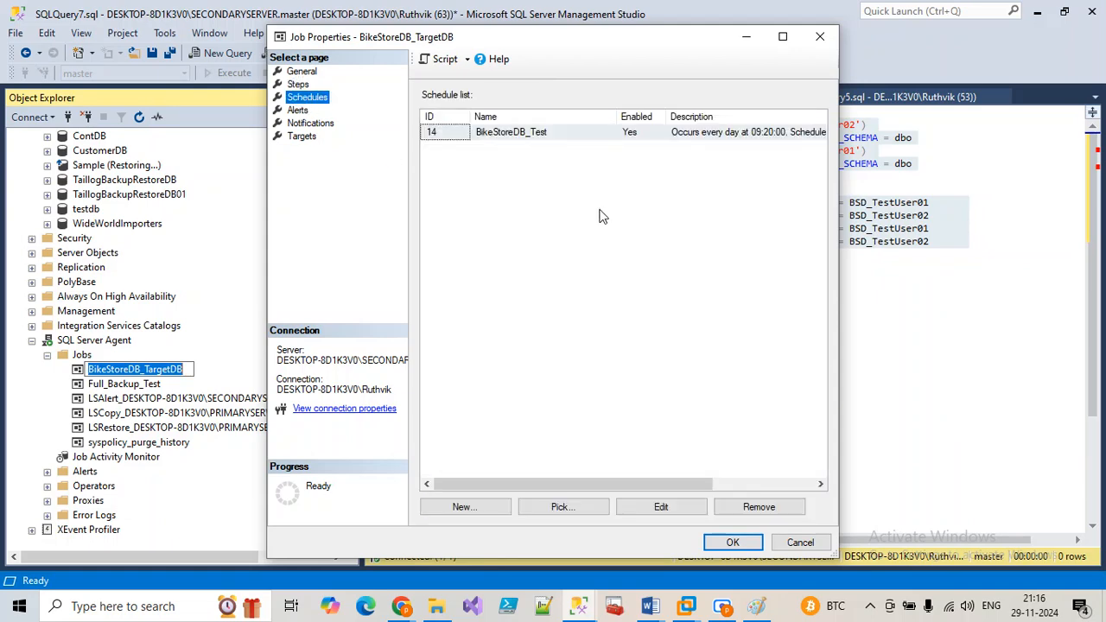
{"action": "double_click", "coordinate": [764, 134]}
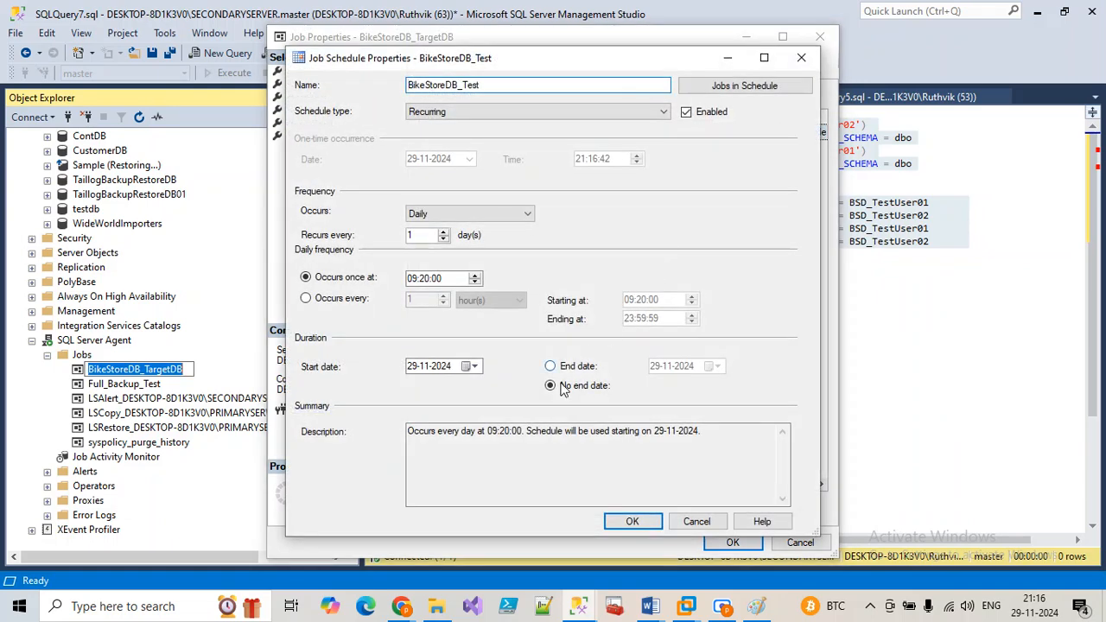
{"action": "left_click", "coordinate": [412, 279]}
{"action": "type", "text": "21"}
{"action": "left_click", "coordinate": [631, 523]}
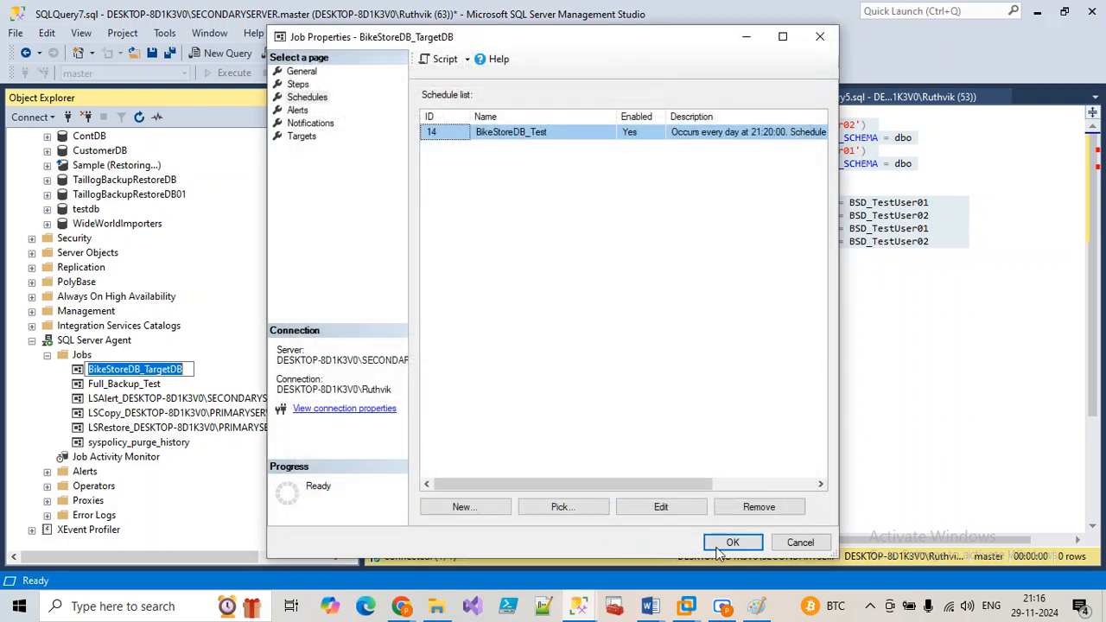
{"action": "left_click", "coordinate": [733, 544]}
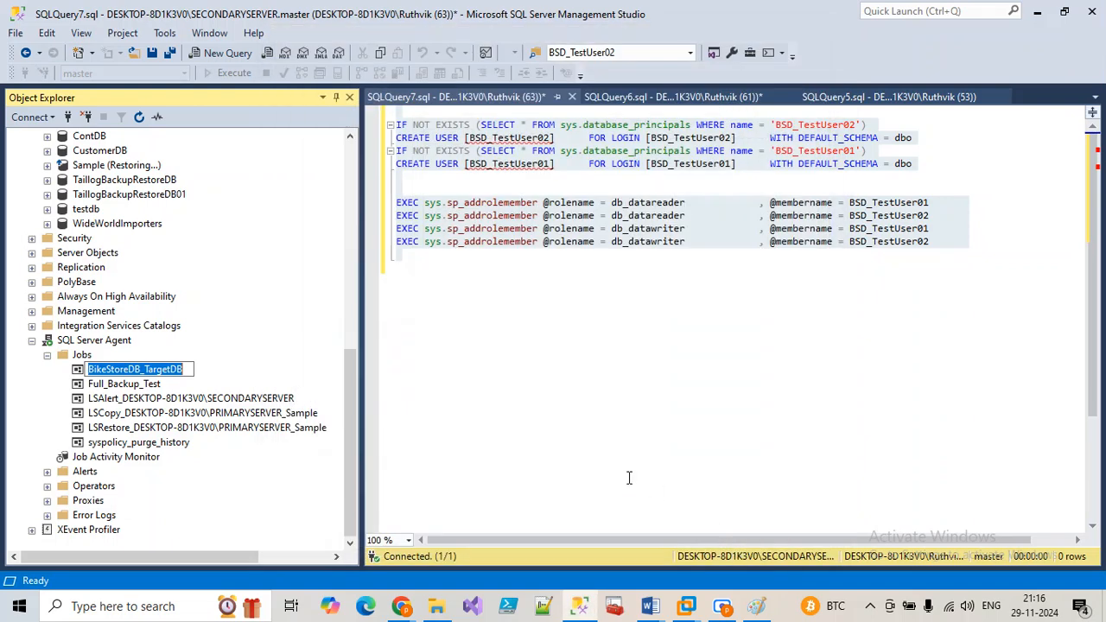
{"action": "left_click", "coordinate": [437, 605]}
{"action": "right_click", "coordinate": [464, 326]}
{"action": "left_click", "coordinate": [515, 390]}
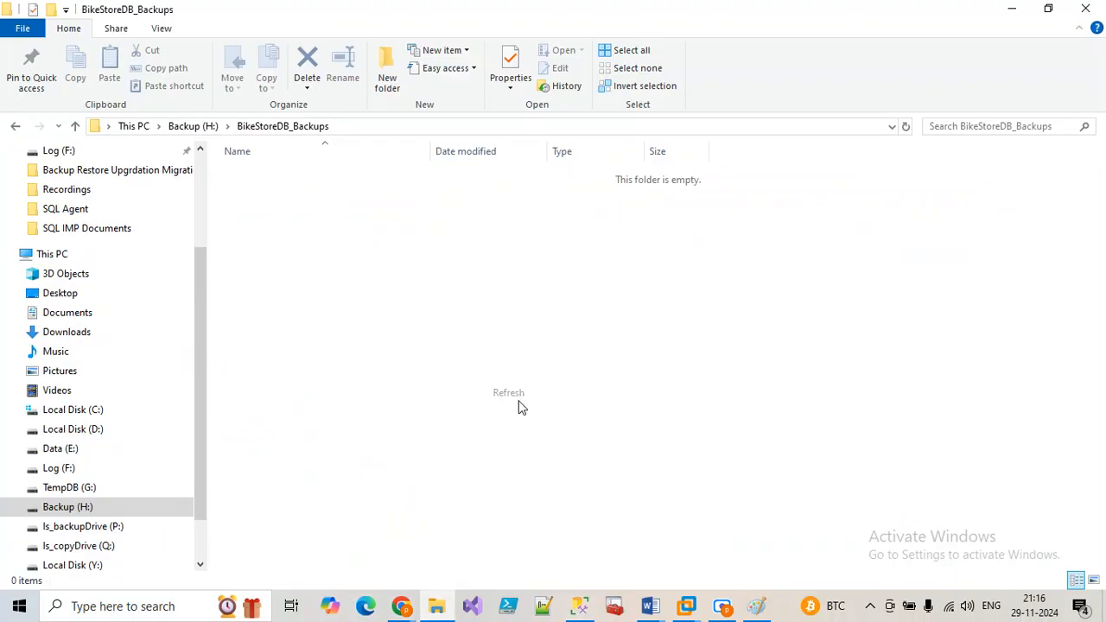
{"action": "left_click", "coordinate": [439, 606]}
{"action": "scroll", "coordinate": [116, 246], "scroll_direction": "up", "scroll_amount": 2}
{"action": "scroll", "coordinate": [113, 404], "scroll_direction": "up", "scroll_amount": 8}
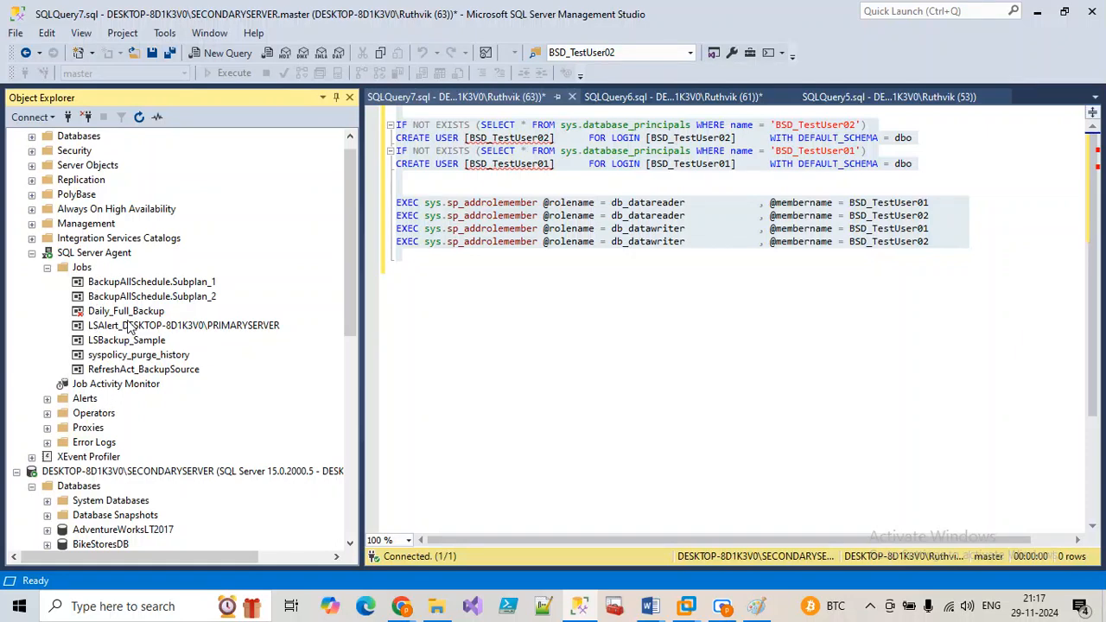
{"action": "right_click", "coordinate": [142, 371]}
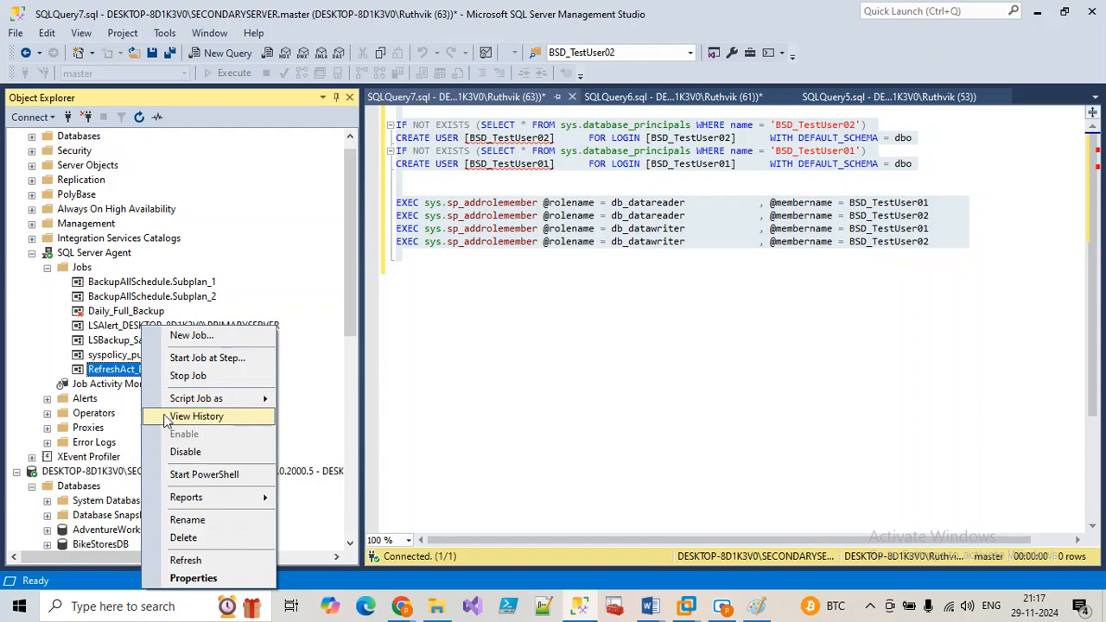
{"action": "left_click", "coordinate": [196, 416]}
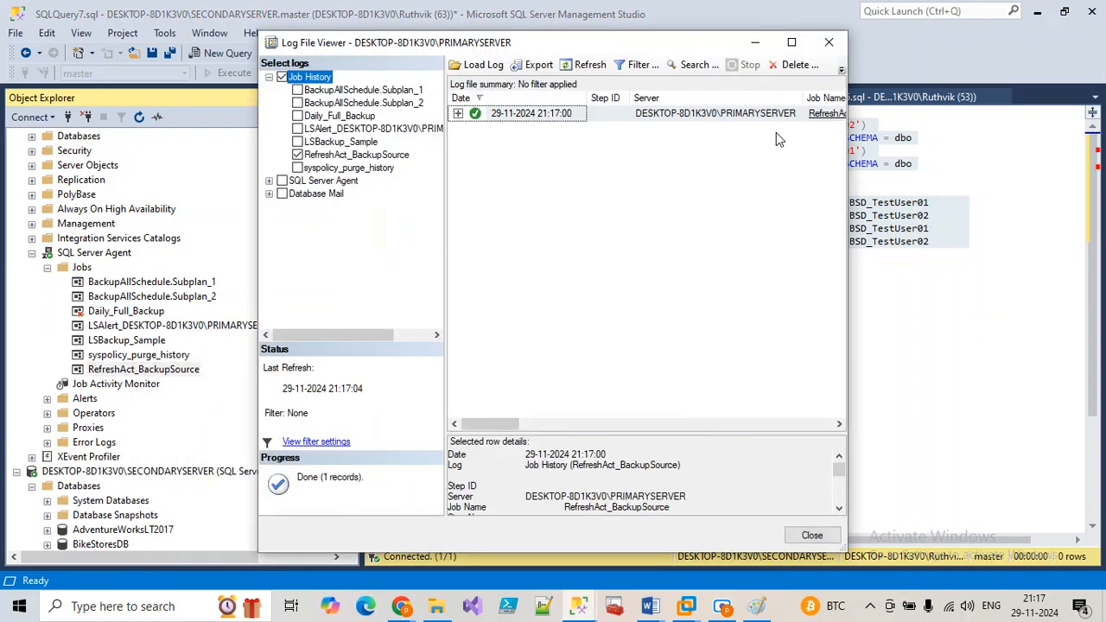
{"action": "left_click", "coordinate": [792, 43]}
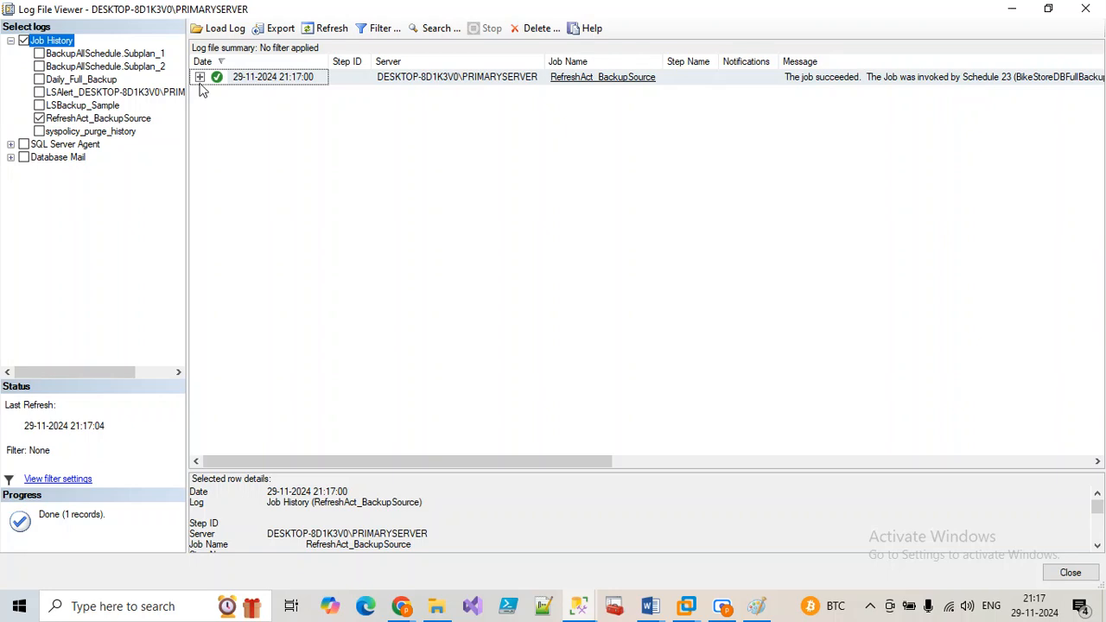
{"action": "left_click", "coordinate": [200, 76]}
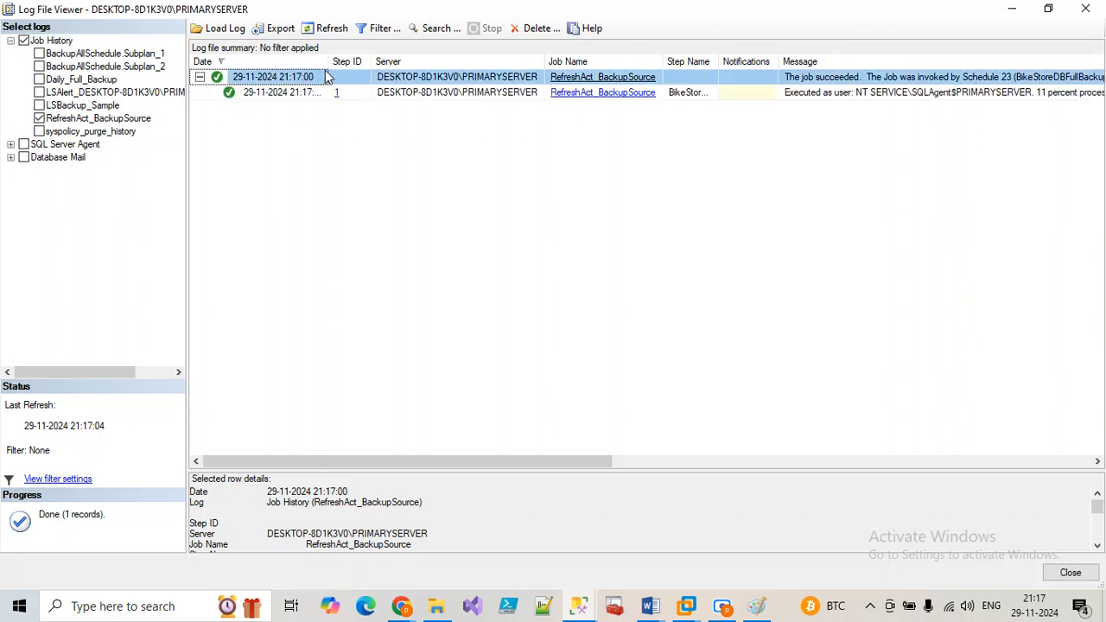
{"action": "left_click_drag", "start_coordinate": [326, 69], "coordinate": [493, 69]}
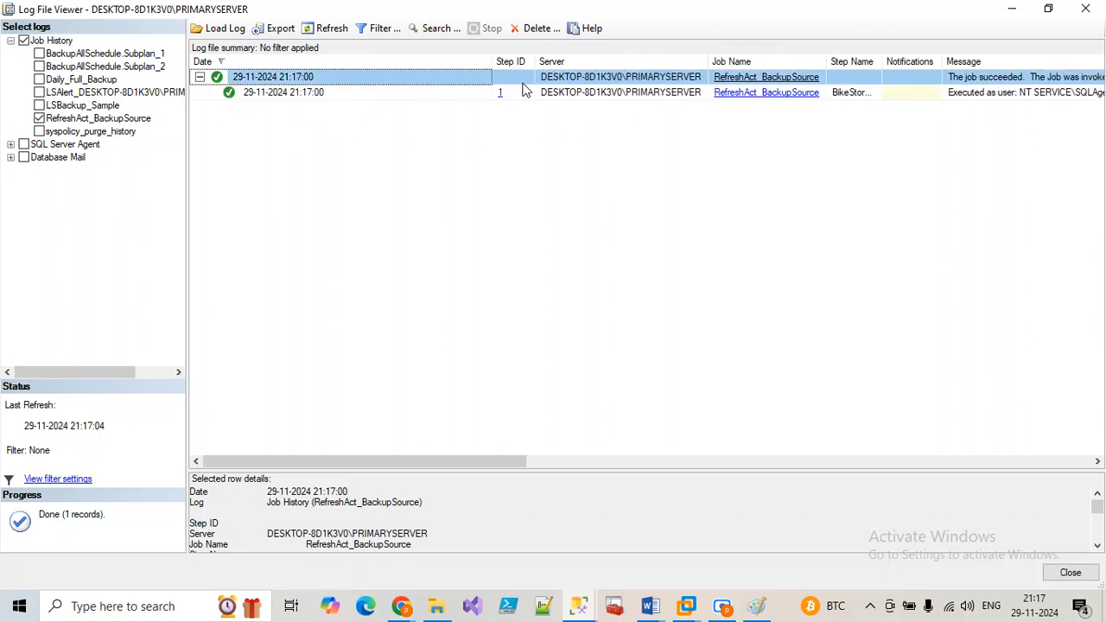
{"action": "left_click", "coordinate": [1086, 9]}
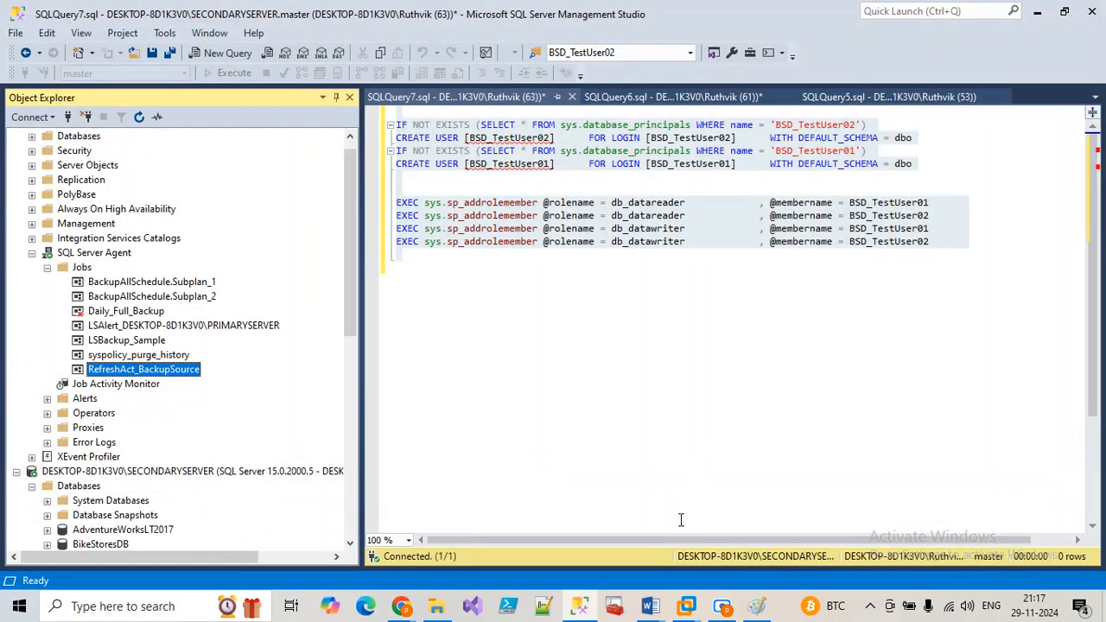
{"action": "left_click", "coordinate": [437, 606]}
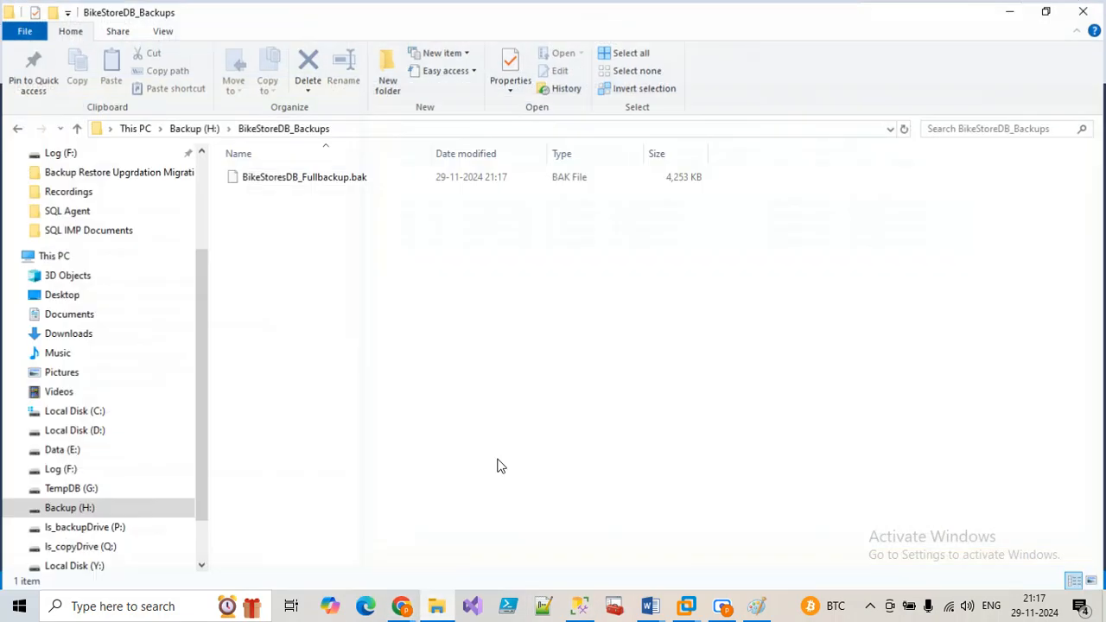
{"action": "left_click", "coordinate": [373, 178]}
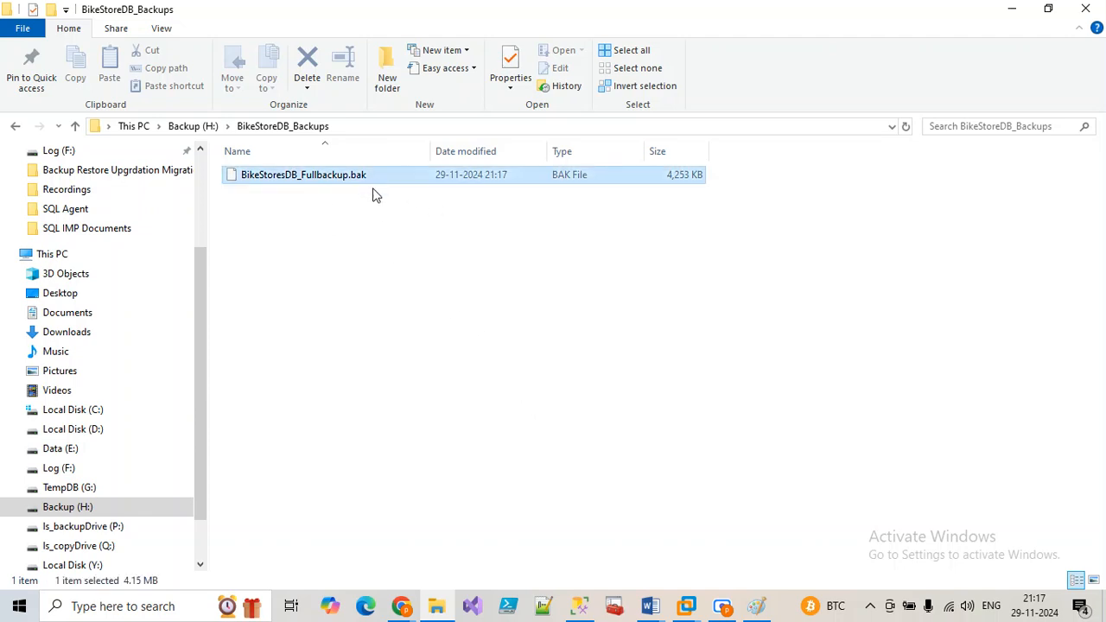
{"action": "left_click", "coordinate": [354, 178]}
{"action": "key", "text": "ctrl+c"}
{"action": "left_click", "coordinate": [519, 507]}
{"action": "left_click", "coordinate": [581, 606]}
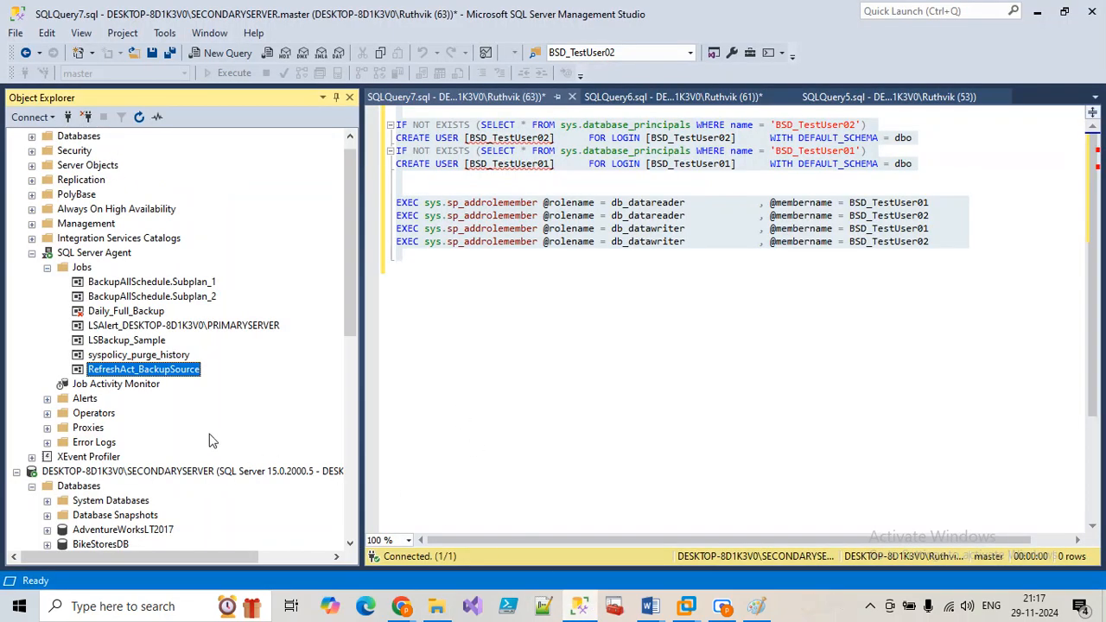
Step: Replace BikeStoresDB_full_2210 with BikeStoresDB_Fullbackup in the Restore_BikeStoreDB command, keeping the .bak extension
{"action": "scroll", "coordinate": [173, 458], "scroll_direction": "down", "scroll_amount": 6}
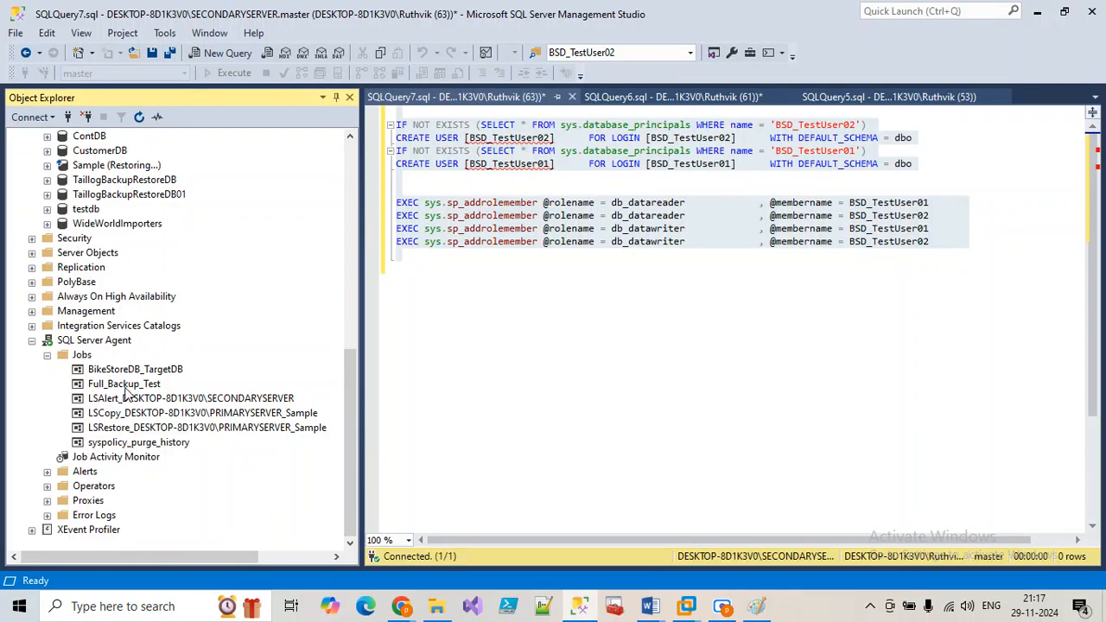
{"action": "double_click", "coordinate": [128, 370]}
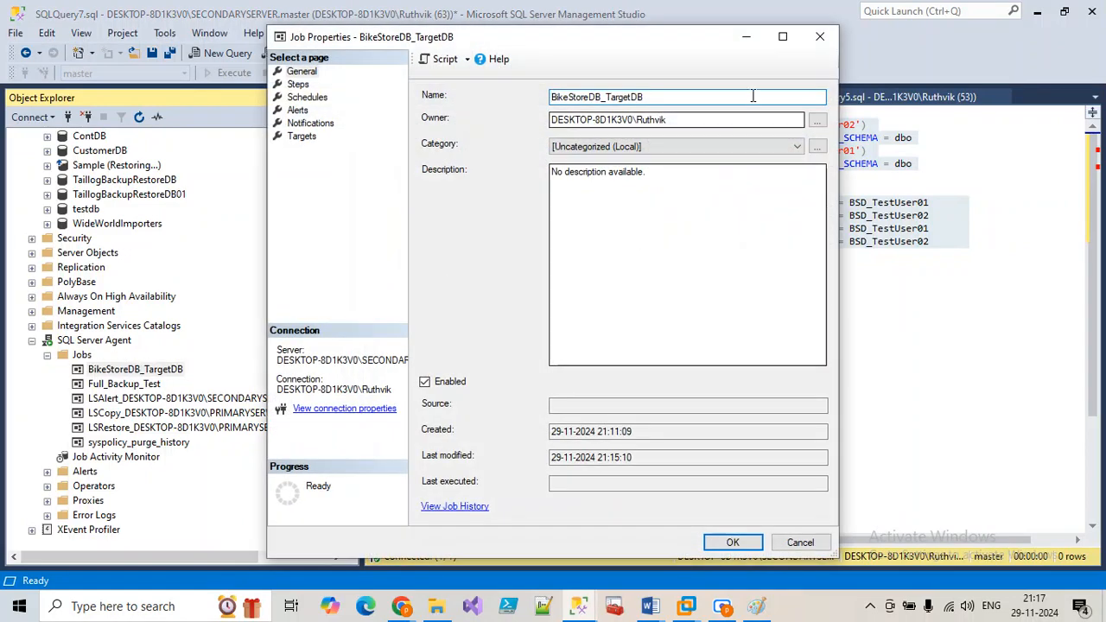
{"action": "left_click", "coordinate": [783, 42]}
{"action": "left_click", "coordinate": [31, 53]}
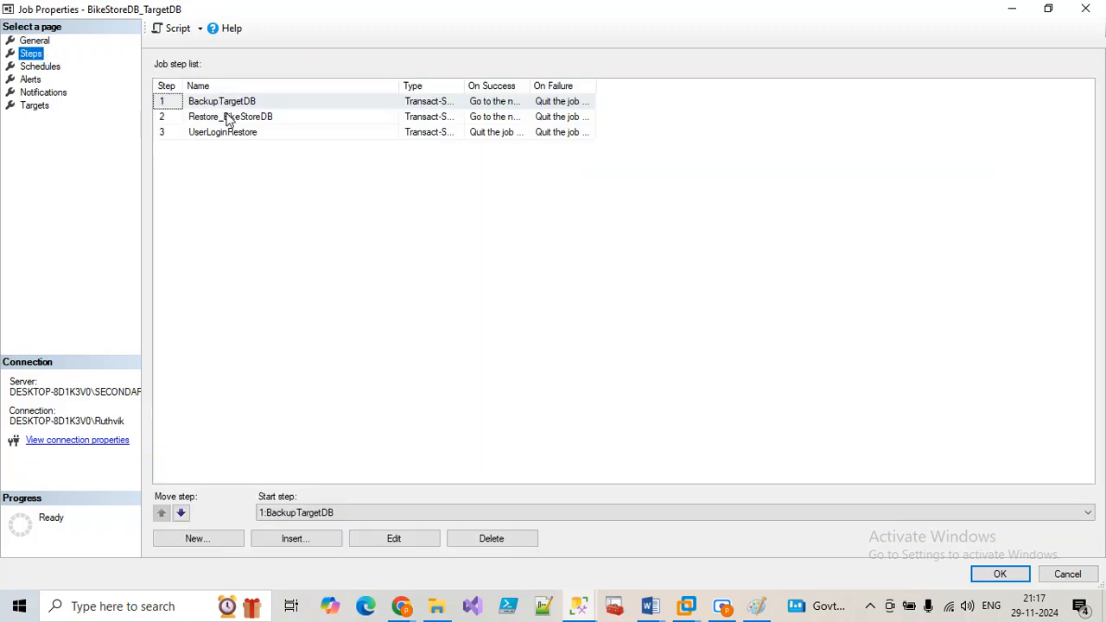
{"action": "left_click", "coordinate": [230, 117]}
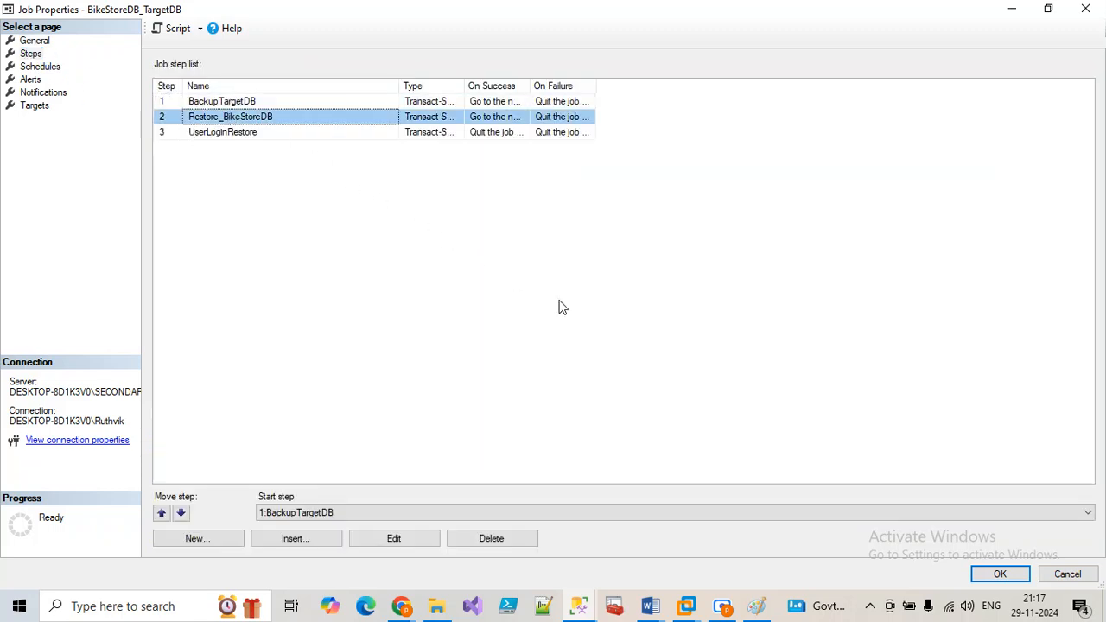
{"action": "left_click", "coordinate": [396, 539]}
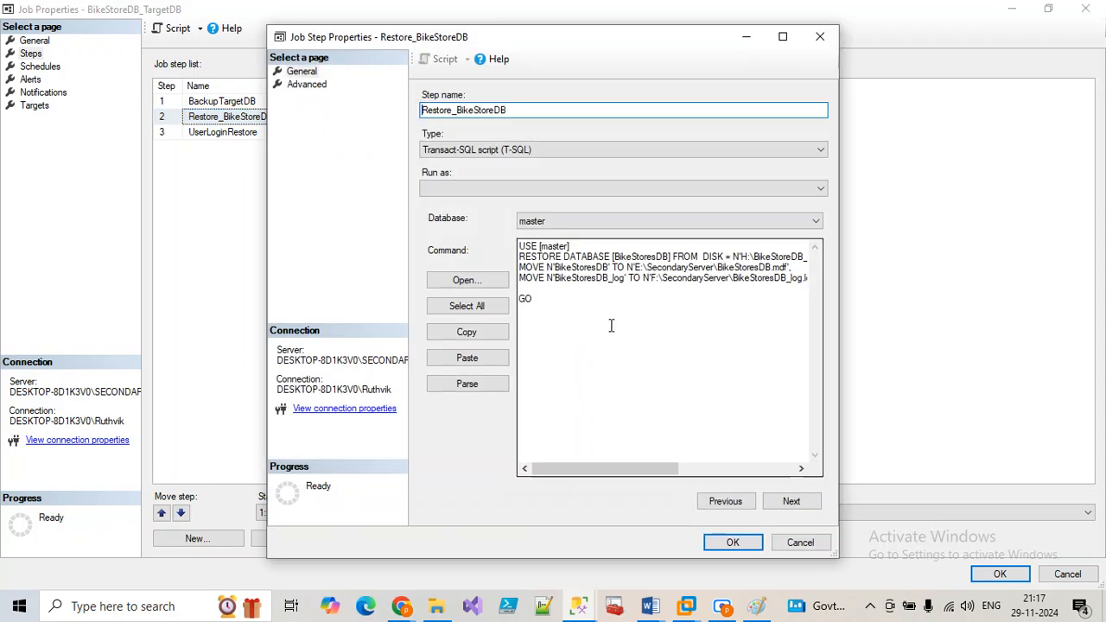
{"action": "left_click", "coordinate": [783, 36]}
{"action": "left_click_drag", "start_coordinate": [579, 226], "coordinate": [688, 226]}
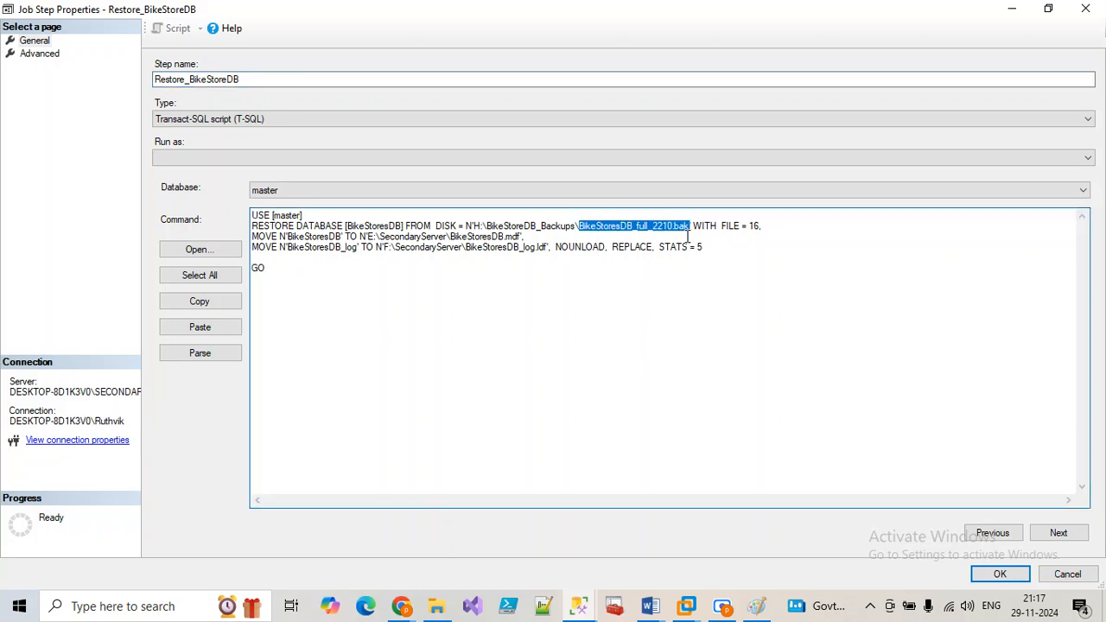
{"action": "left_click_drag", "start_coordinate": [673, 229], "coordinate": [675, 230]}
{"action": "key", "text": "ctrl+v"}
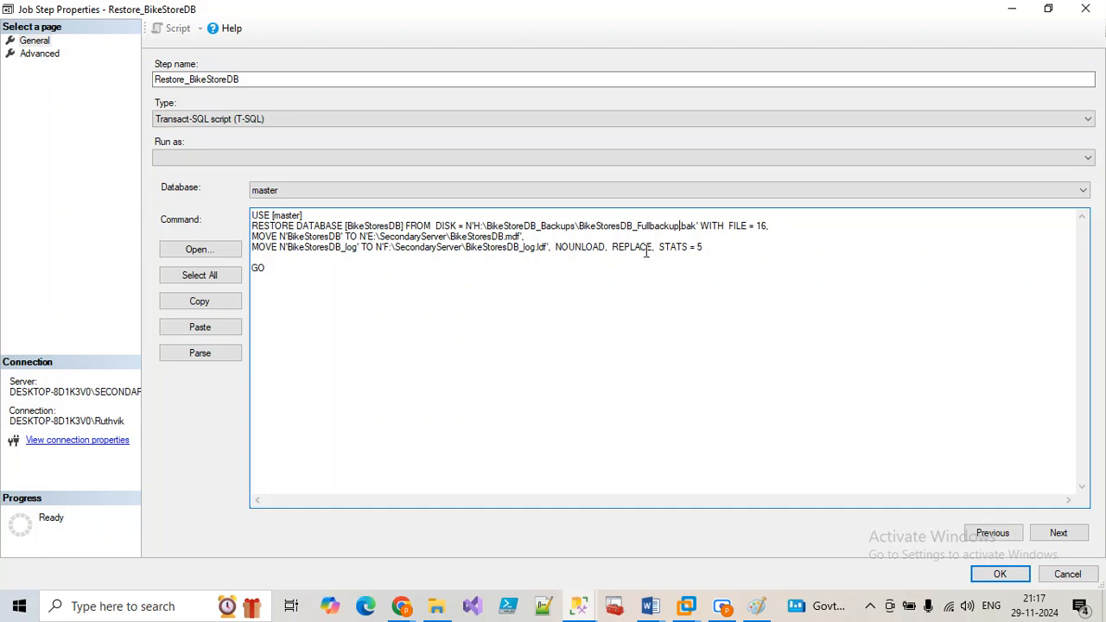
{"action": "left_click", "coordinate": [994, 576]}
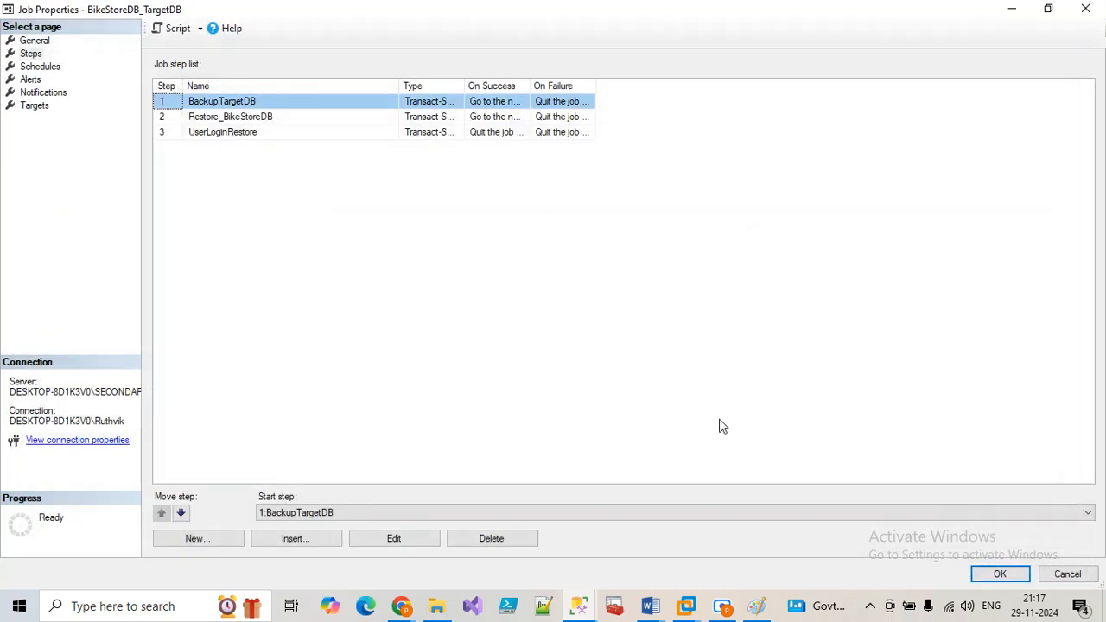
Step: Save the BikeStoreDB_TargetDB job and verify BikeStoresDB_Fullbackup.bak (4,253 KB) is in BikeStoreDB_Backups
{"action": "left_click", "coordinate": [990, 577]}
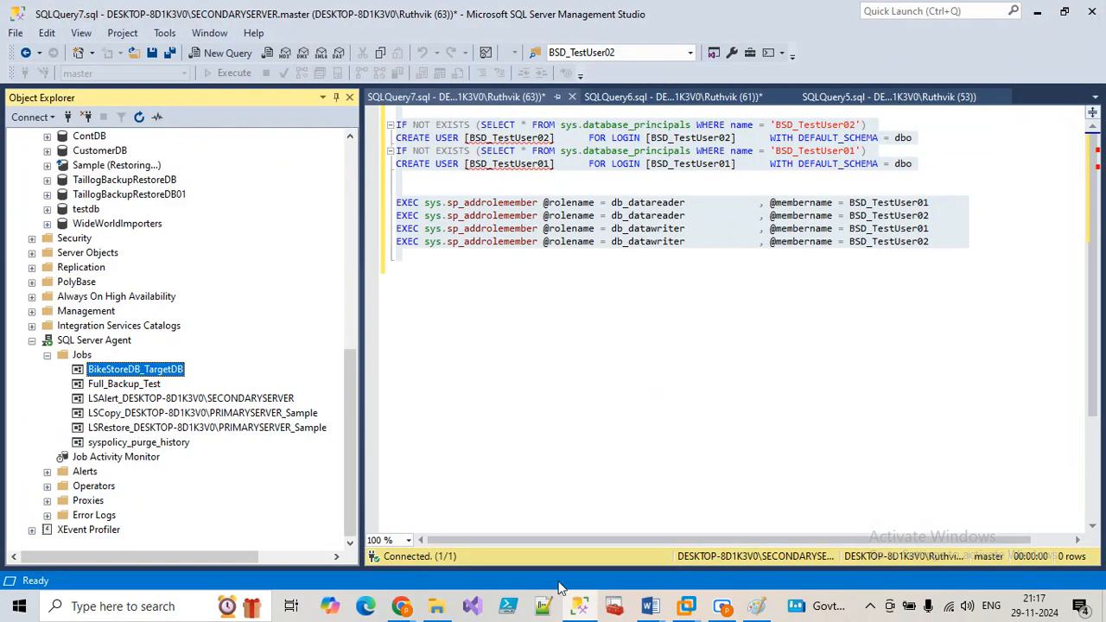
{"action": "left_click", "coordinate": [437, 606]}
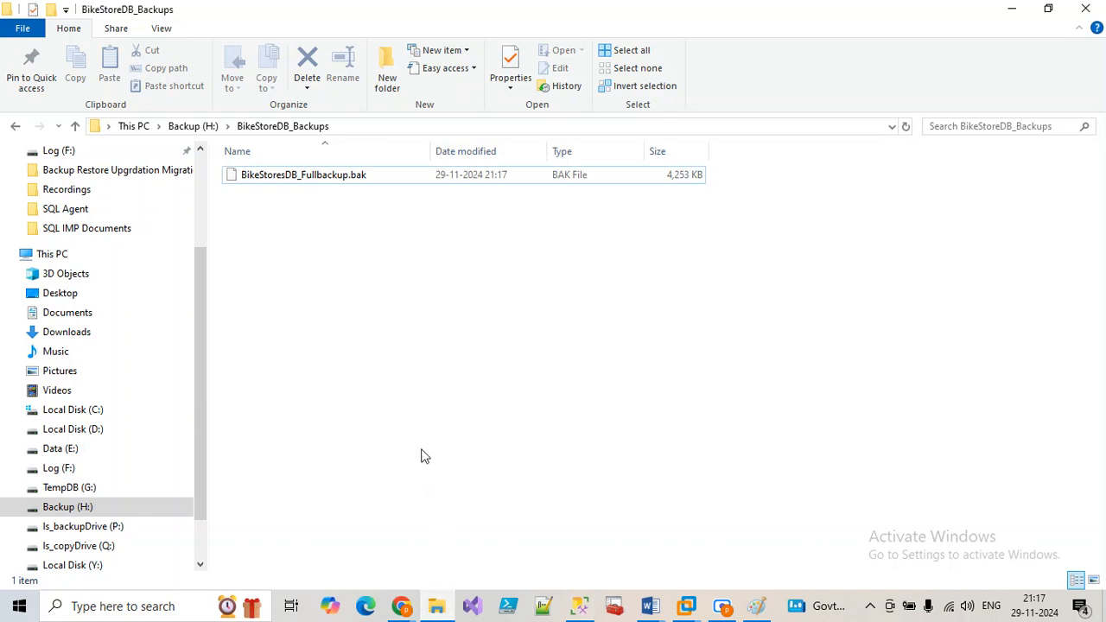
{"action": "left_click", "coordinate": [289, 179]}
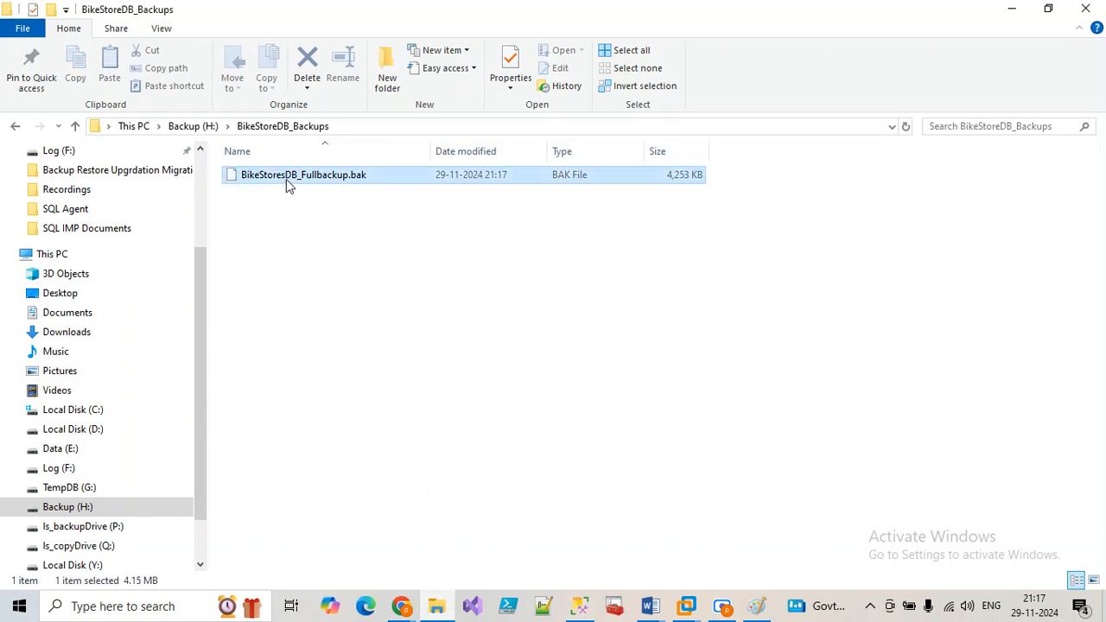
{"action": "left_click", "coordinate": [436, 444]}
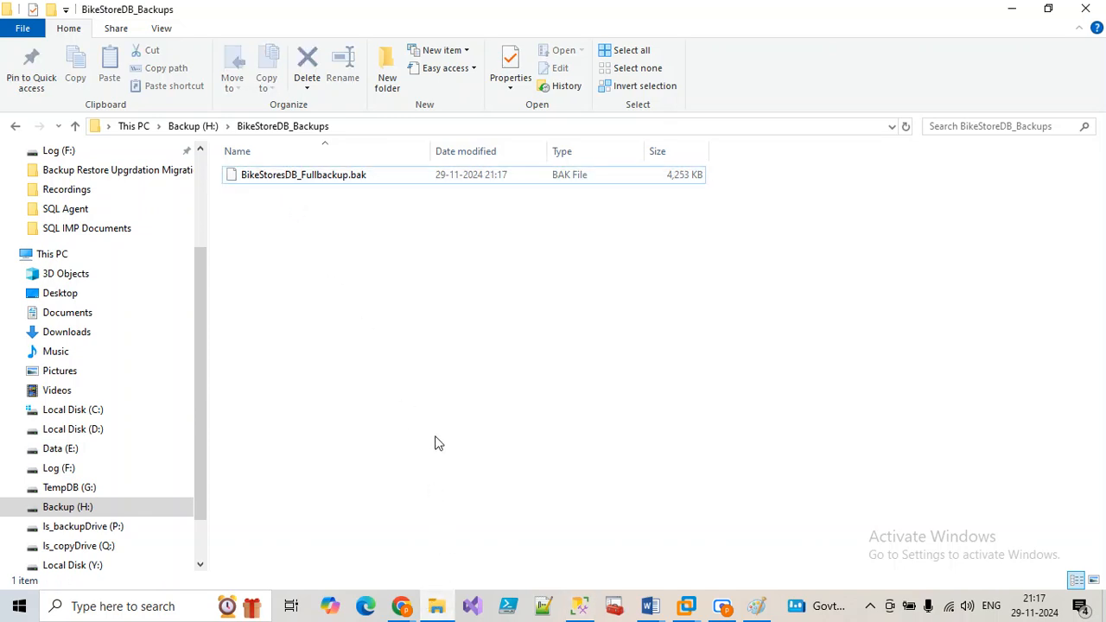
{"action": "left_click", "coordinate": [436, 609]}
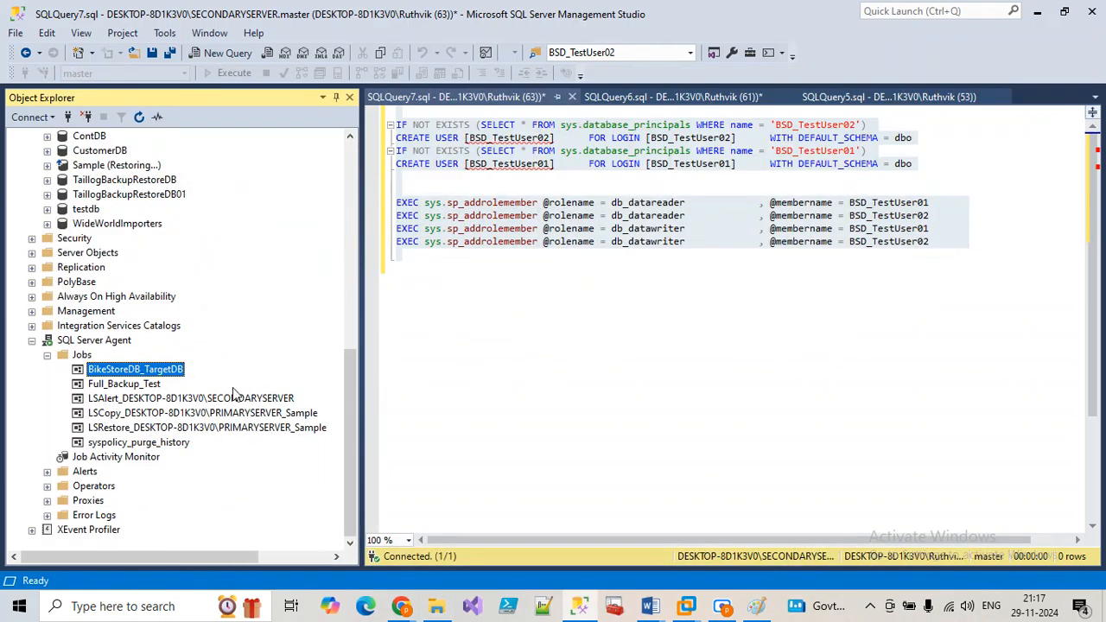
Step: Expand the secondary server's BikeStoresDB table list in Object Explorer
{"action": "scroll", "coordinate": [19, 339], "scroll_direction": "up", "scroll_amount": 11}
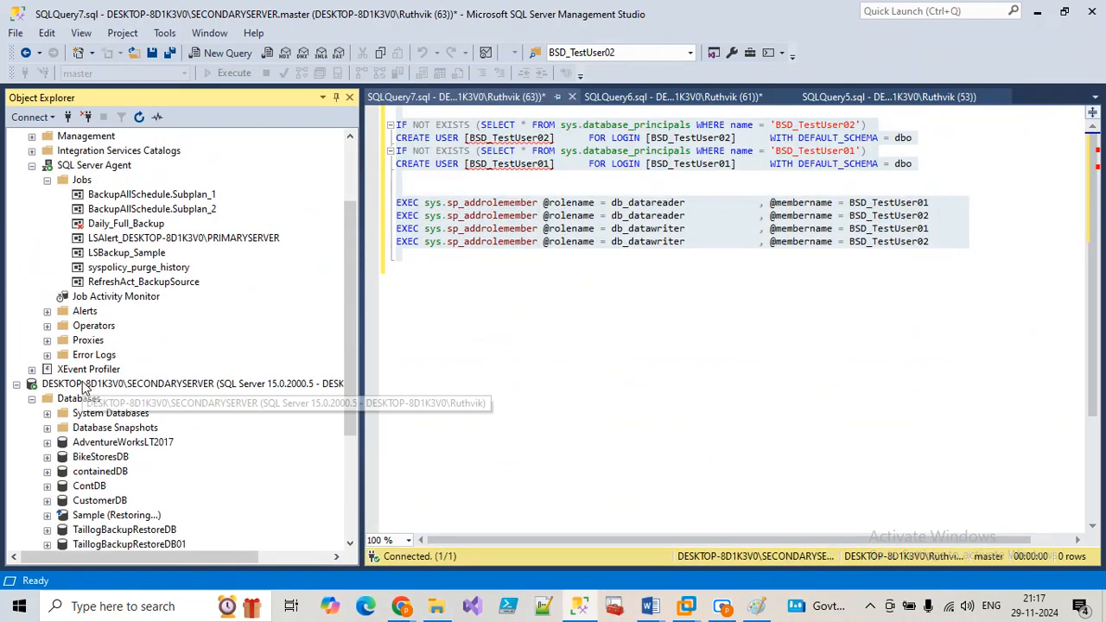
{"action": "left_click", "coordinate": [48, 268]}
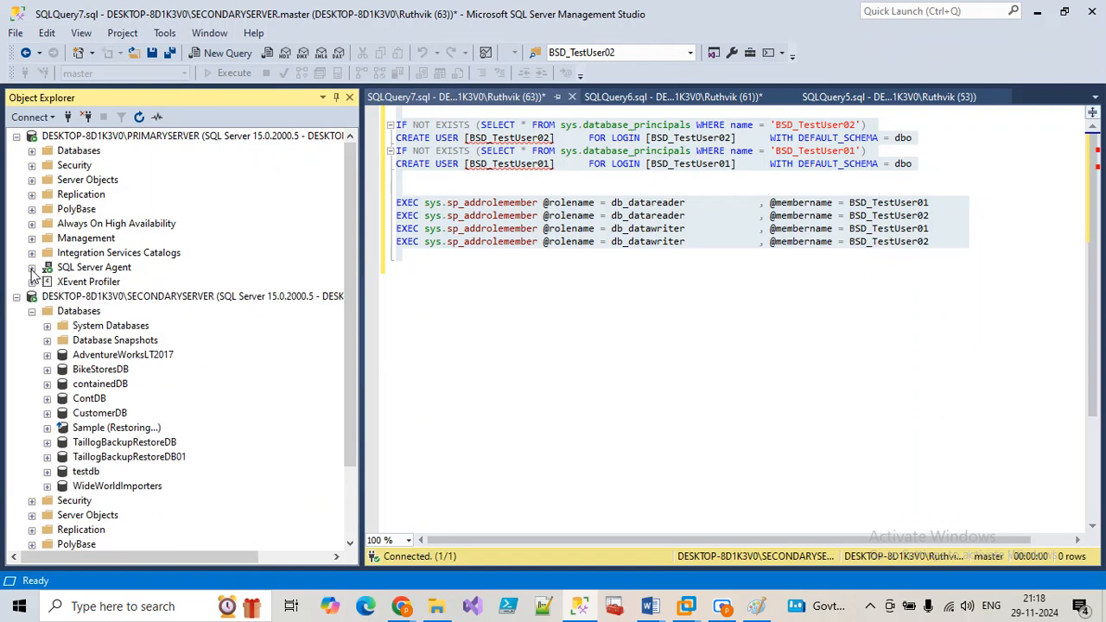
{"action": "left_click", "coordinate": [32, 151]}
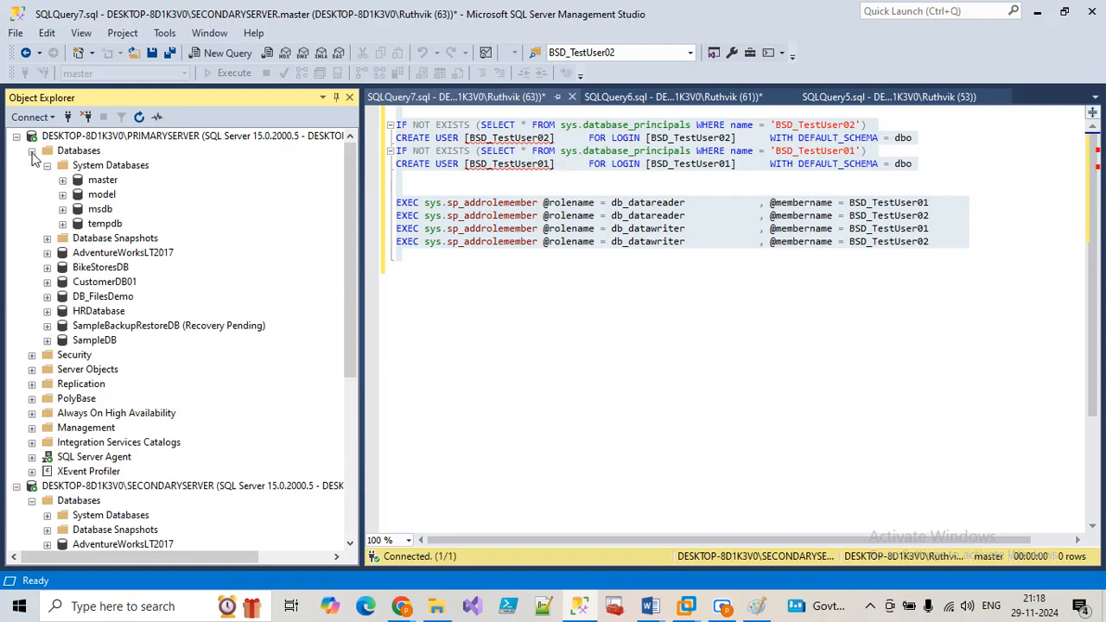
{"action": "left_click", "coordinate": [47, 268]}
{"action": "left_click", "coordinate": [64, 298]}
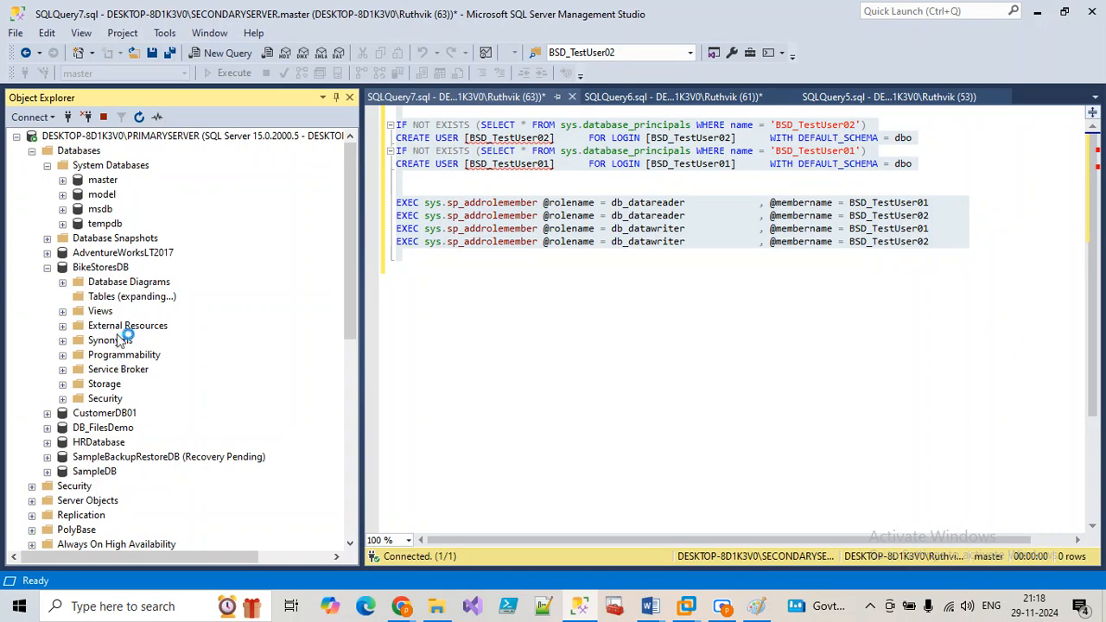
{"action": "left_click", "coordinate": [32, 150]}
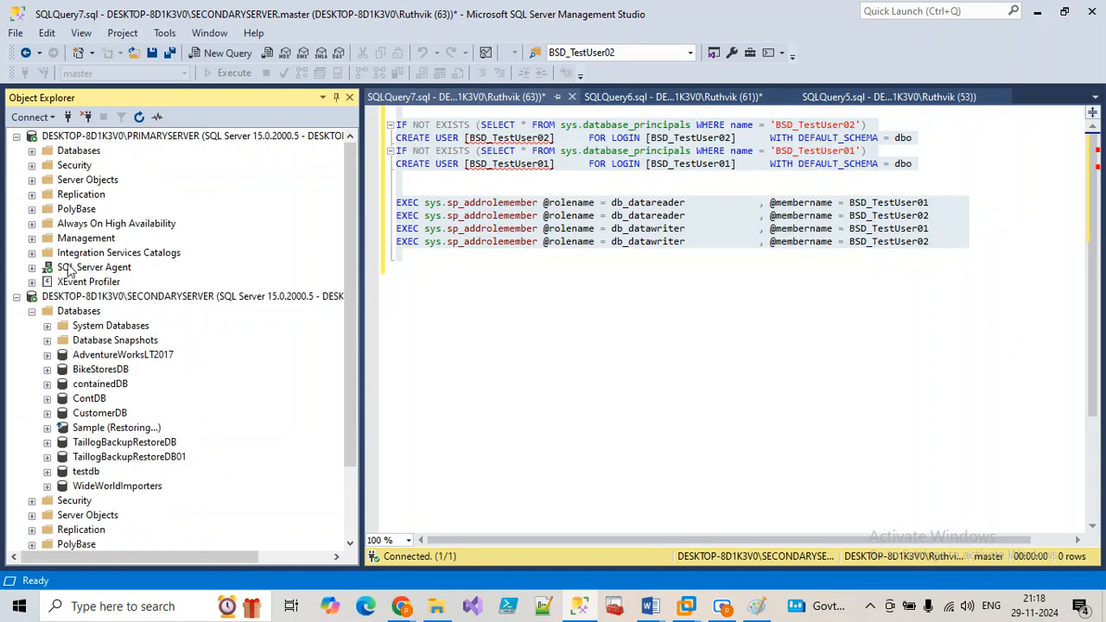
{"action": "left_click", "coordinate": [47, 370]}
{"action": "left_click", "coordinate": [63, 399]}
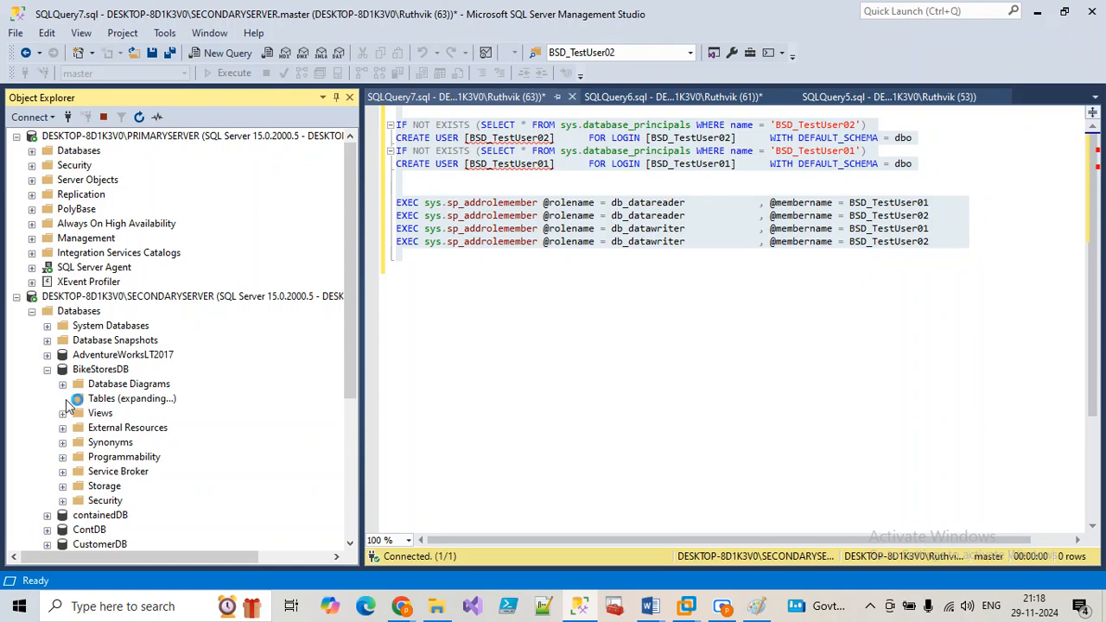
Step: Delete the dbo.tbl_History table from the secondary BikeStoresDB
{"action": "left_click", "coordinate": [127, 402]}
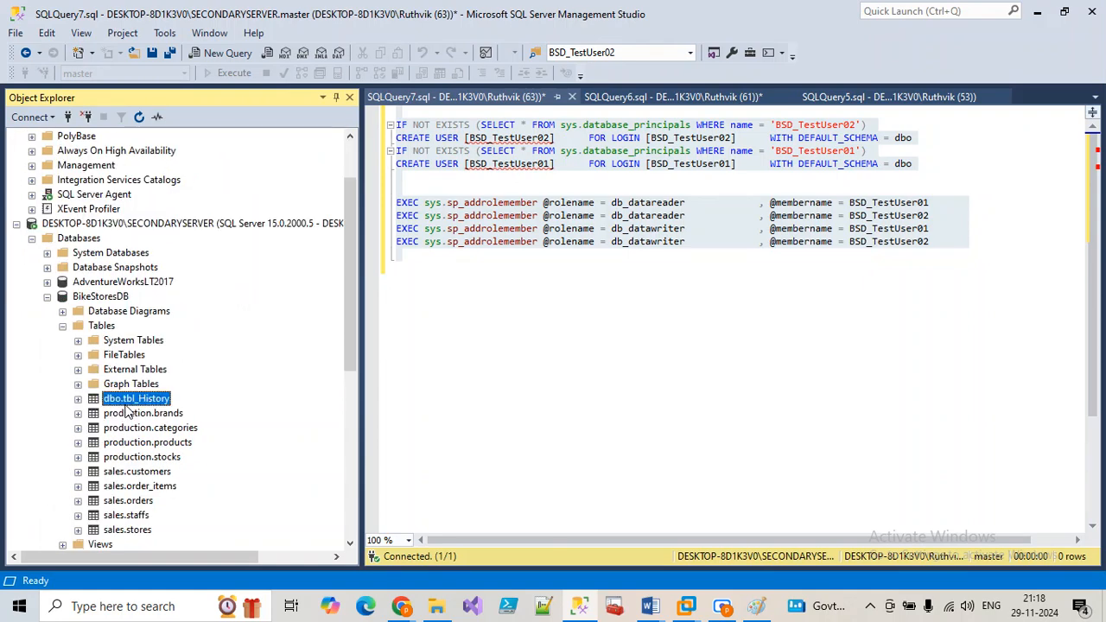
{"action": "right_click", "coordinate": [127, 403]}
{"action": "left_click", "coordinate": [176, 539]}
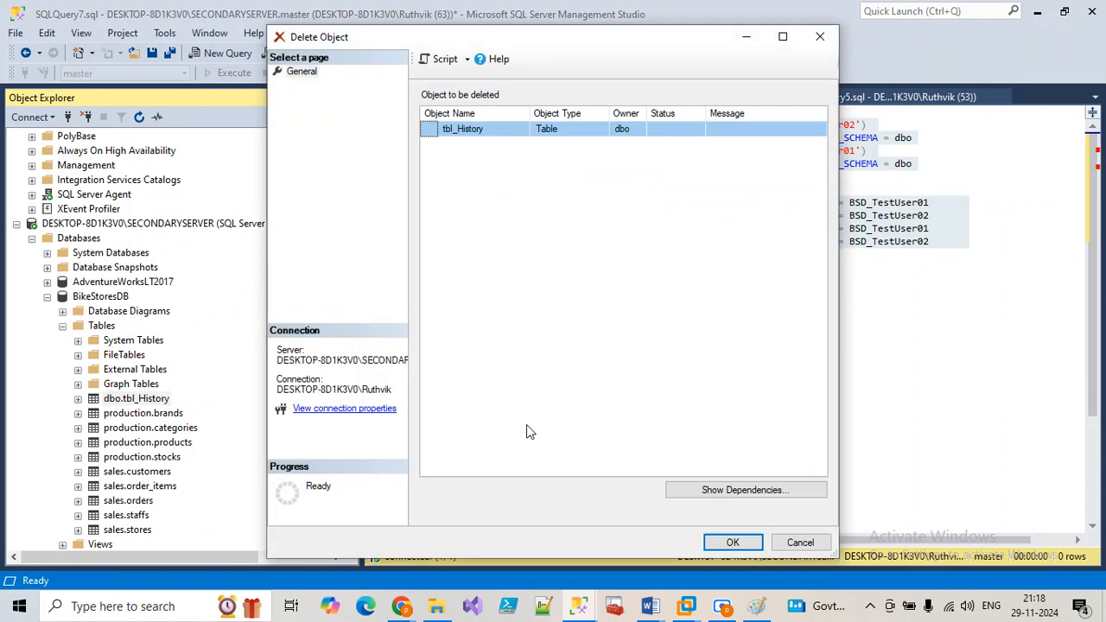
{"action": "left_click", "coordinate": [732, 549]}
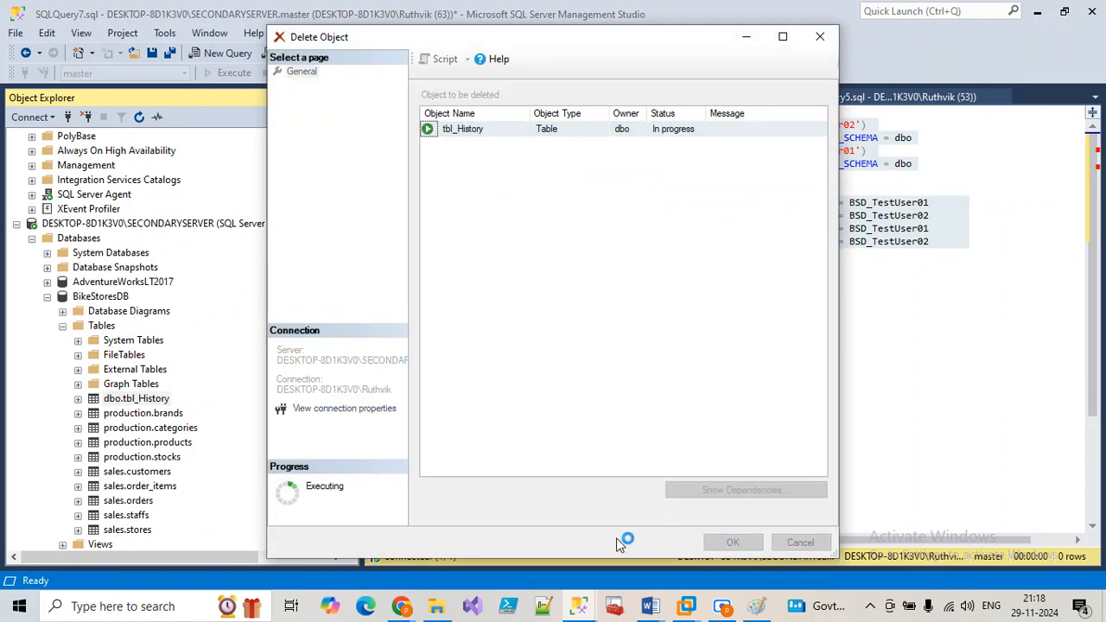
Step: Try to delete production.brands, cancel after the error, and collapse BikeStoresDB
{"action": "right_click", "coordinate": [145, 406]}
{"action": "left_click", "coordinate": [216, 535]}
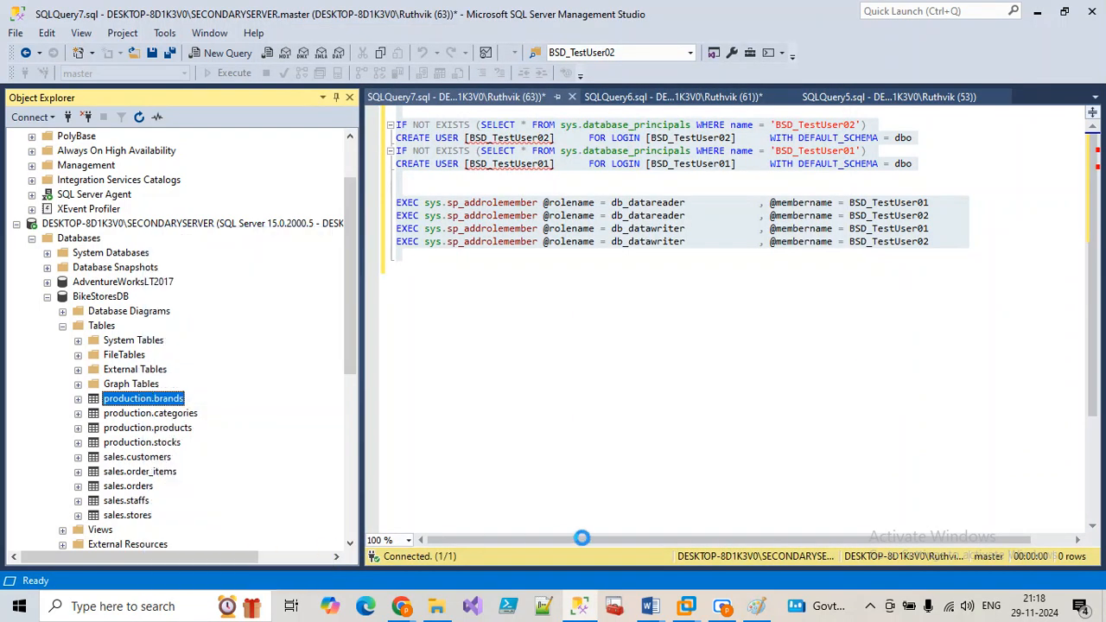
{"action": "left_click", "coordinate": [733, 542]}
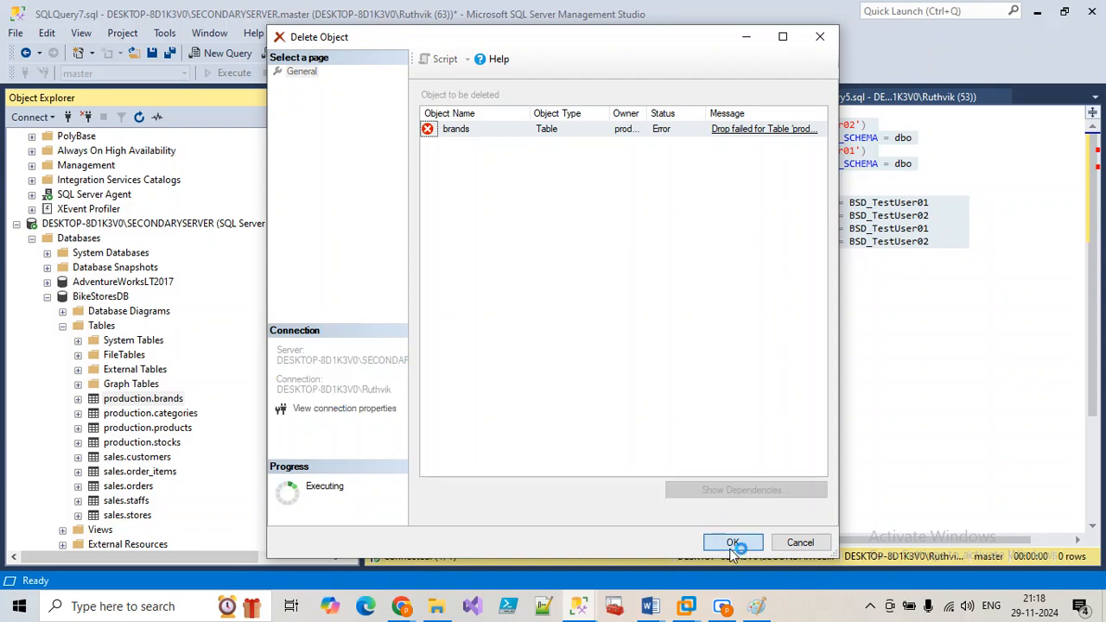
{"action": "left_click", "coordinate": [800, 542]}
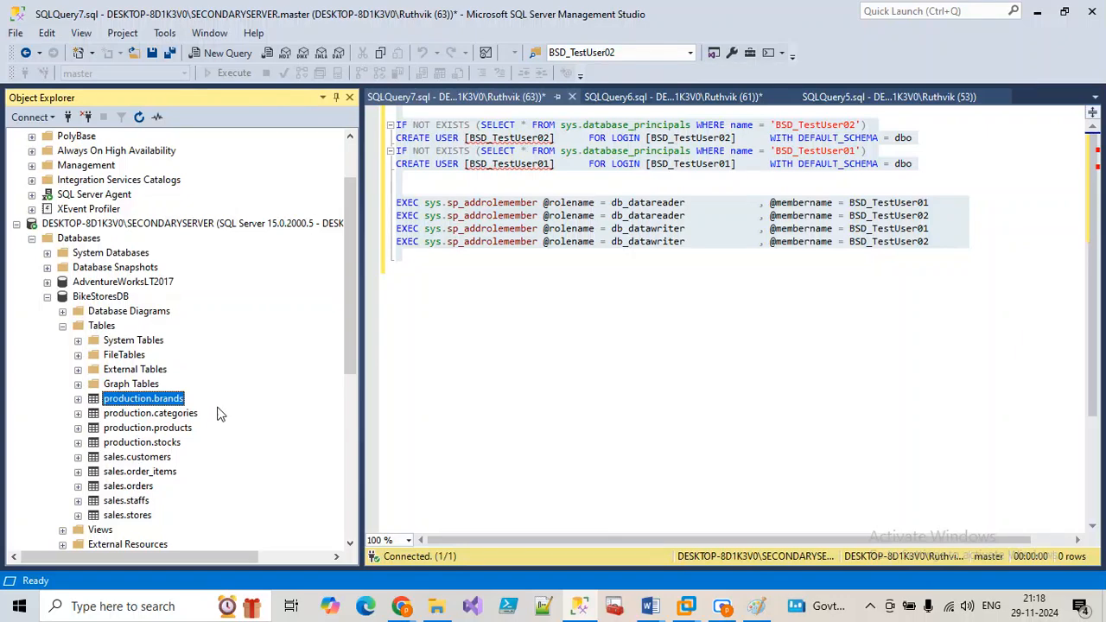
{"action": "left_click", "coordinate": [121, 428]}
{"action": "left_click", "coordinate": [130, 473]}
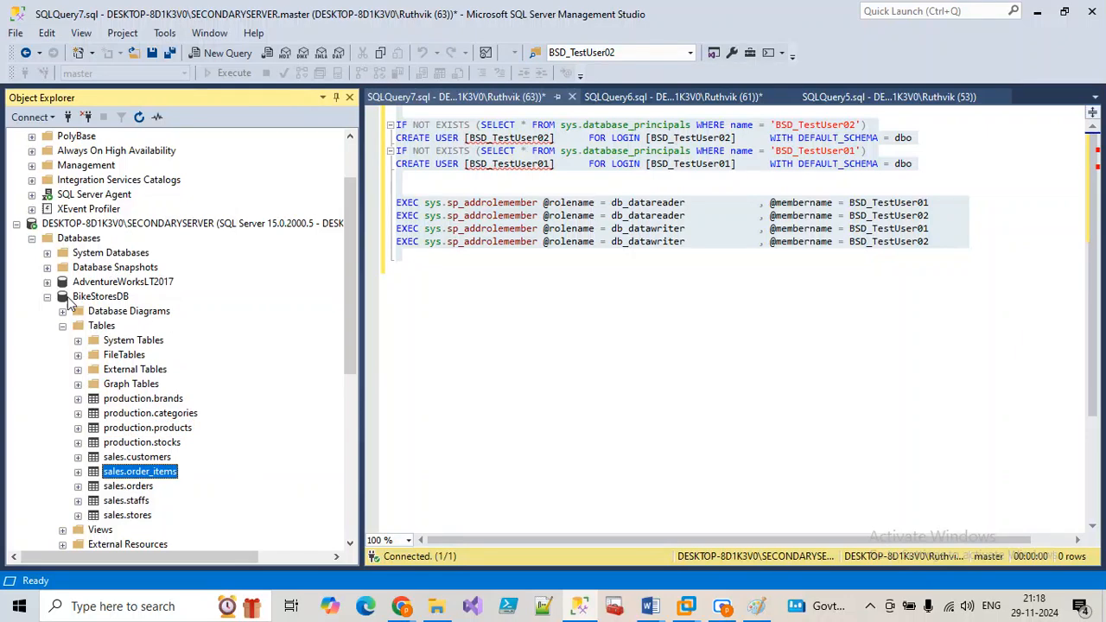
{"action": "left_click", "coordinate": [48, 296]}
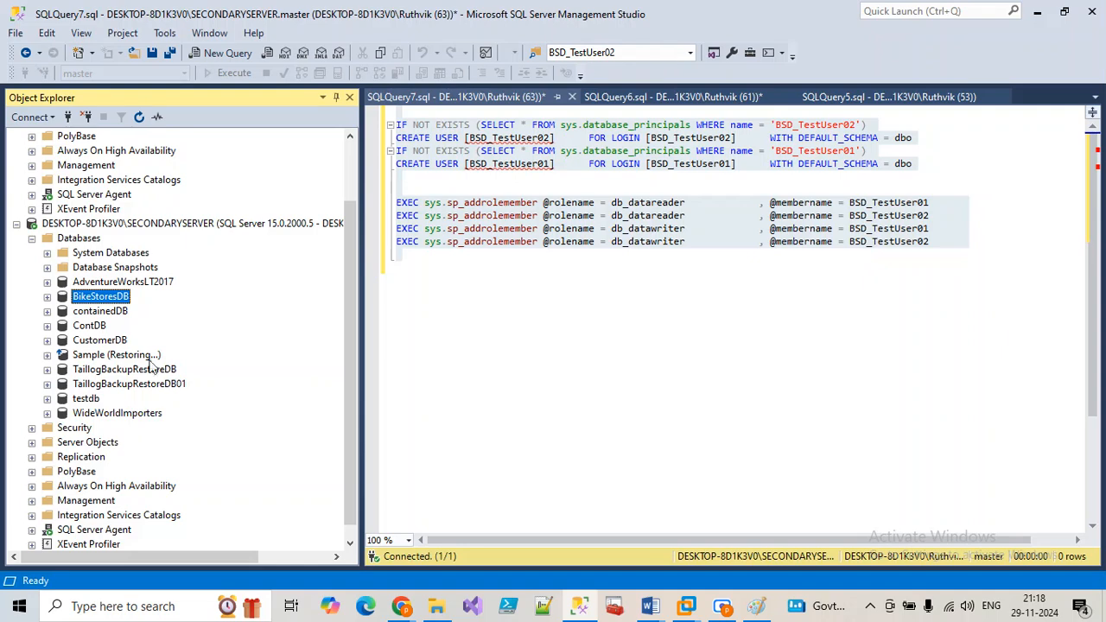
Step: Open BSD_TestUser01's properties under BikeStoresDB Security > Users, then close them and collapse Security
{"action": "left_click", "coordinate": [48, 296]}
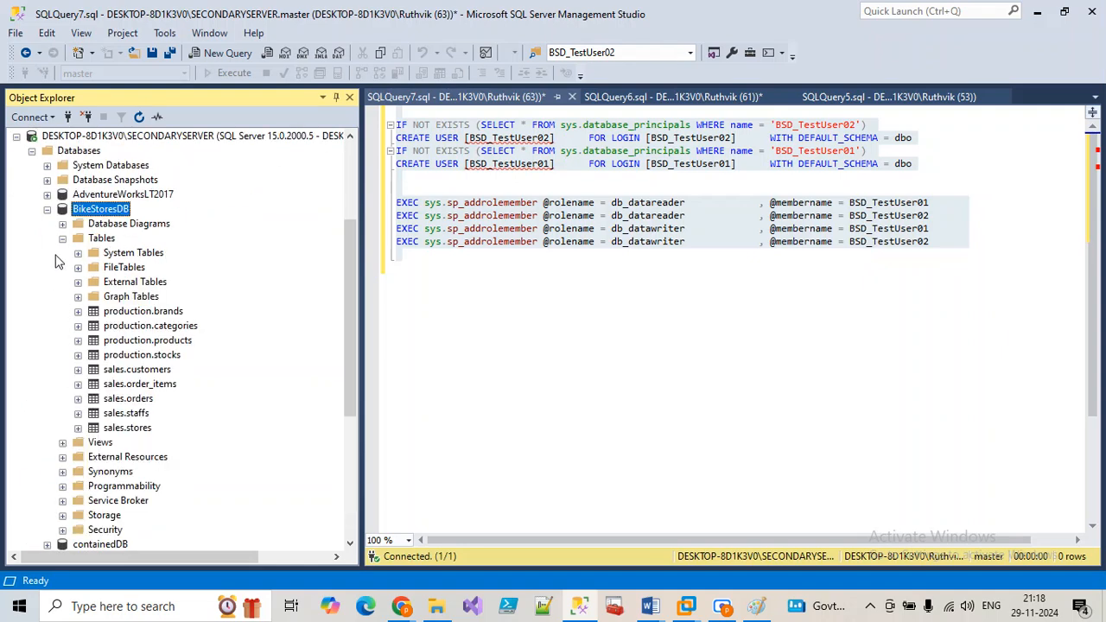
{"action": "left_click", "coordinate": [62, 239]}
{"action": "left_click", "coordinate": [62, 341]}
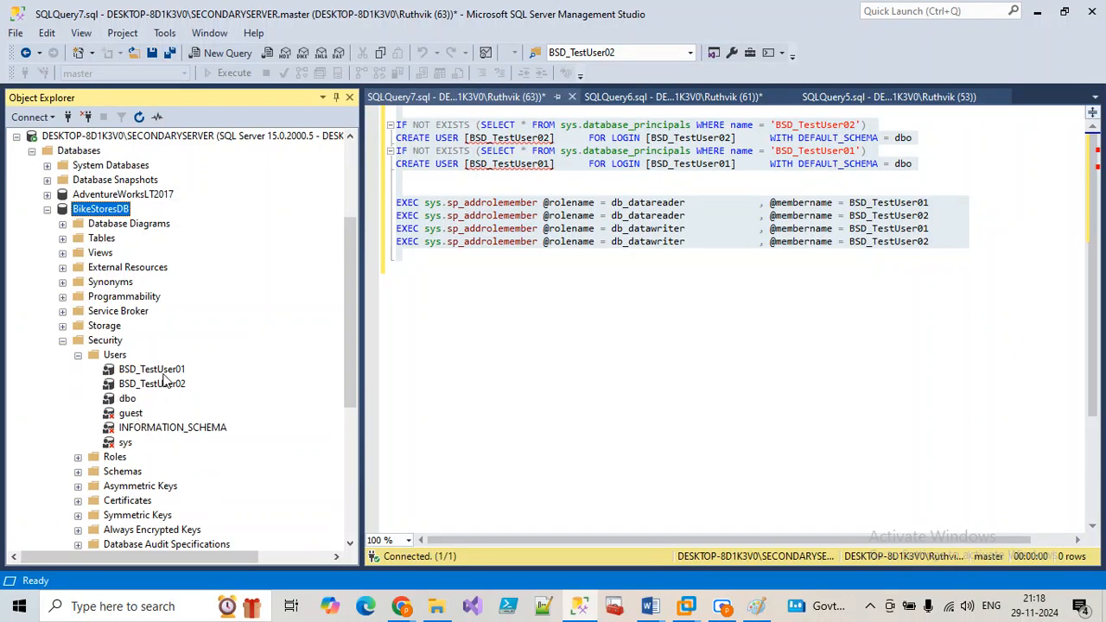
{"action": "right_click", "coordinate": [162, 372]}
{"action": "left_click", "coordinate": [215, 567]}
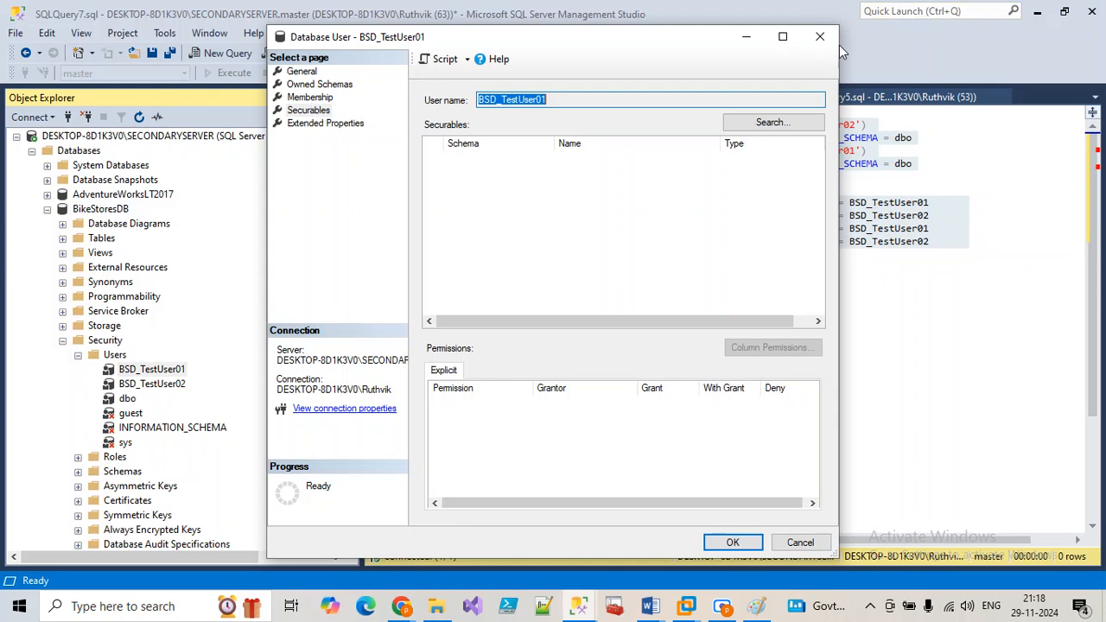
{"action": "left_click", "coordinate": [816, 37]}
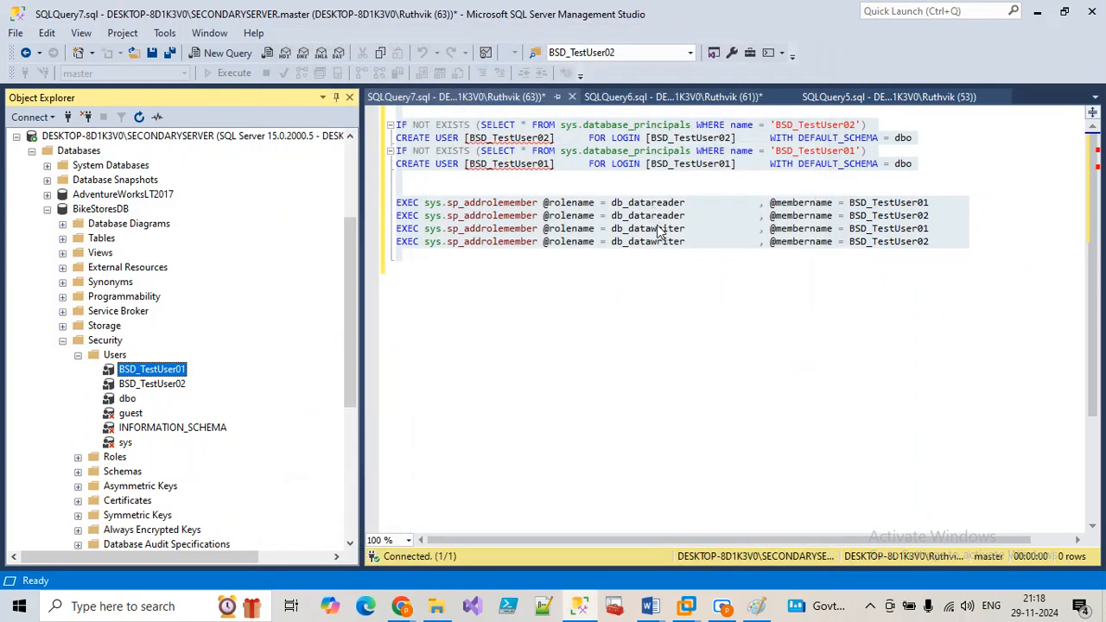
{"action": "left_click", "coordinate": [62, 341]}
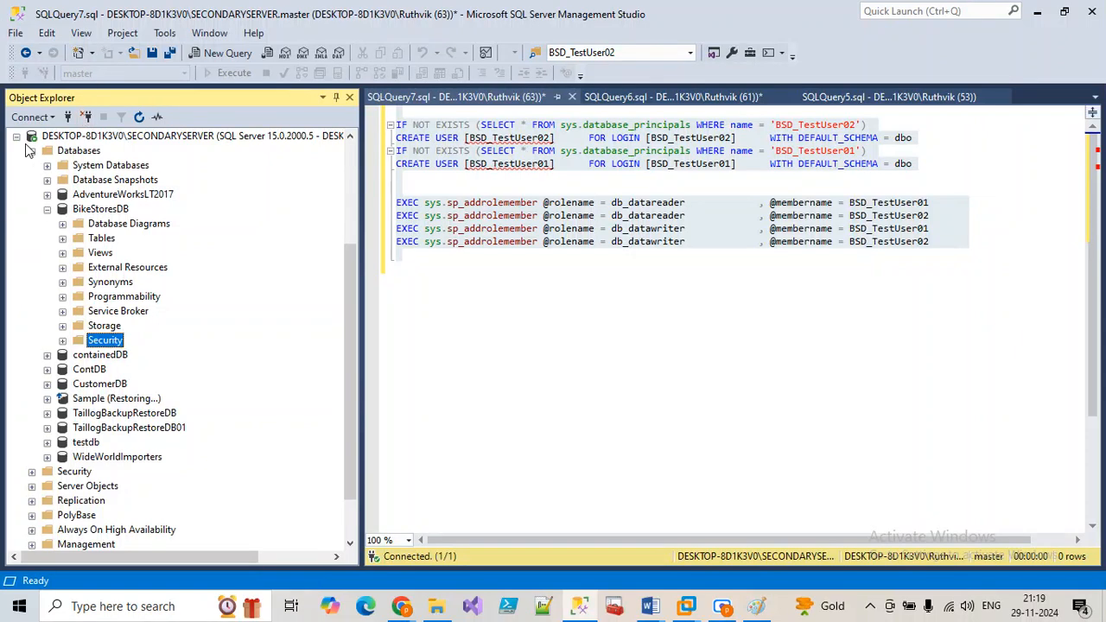
Step: Refresh the secondary server's Databases node and select its BikeStoresDB
{"action": "left_click", "coordinate": [79, 152]}
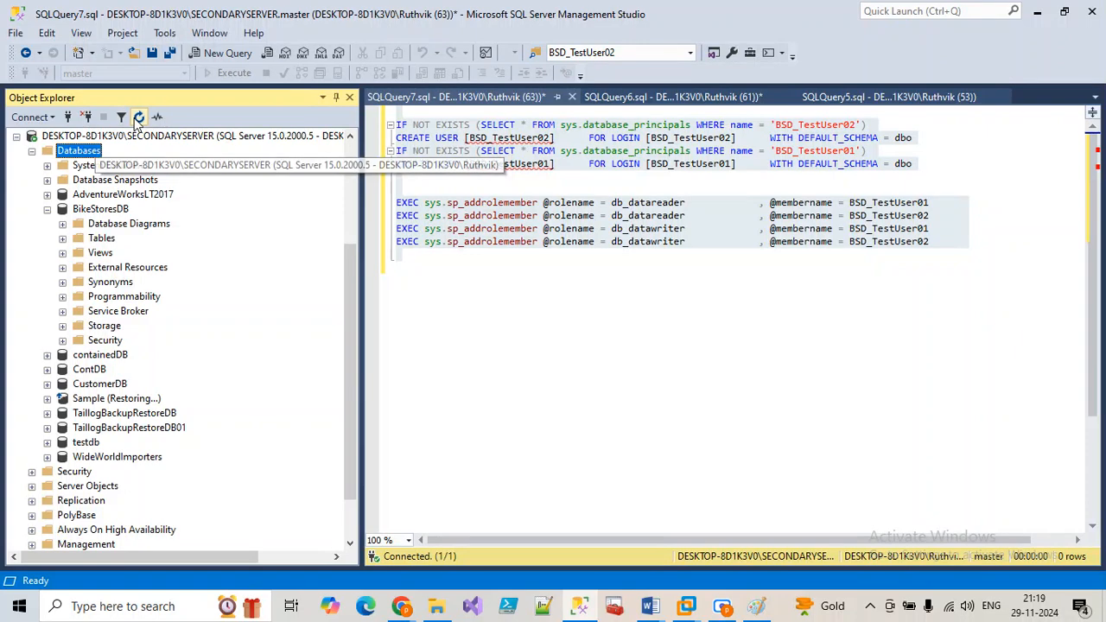
{"action": "left_click", "coordinate": [138, 116]}
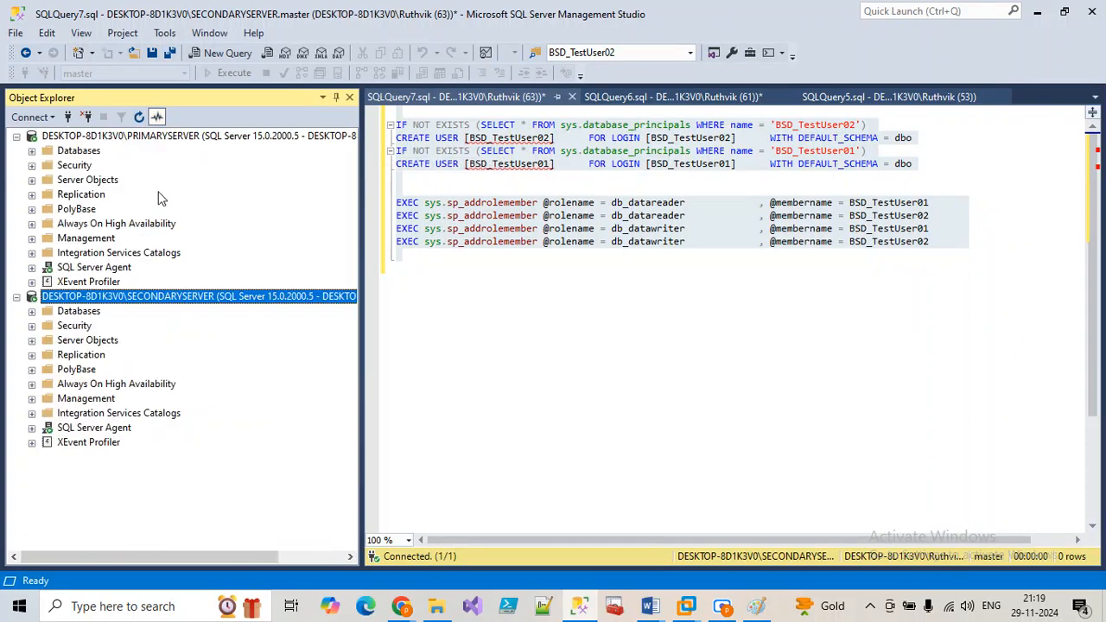
{"action": "left_click", "coordinate": [32, 311]}
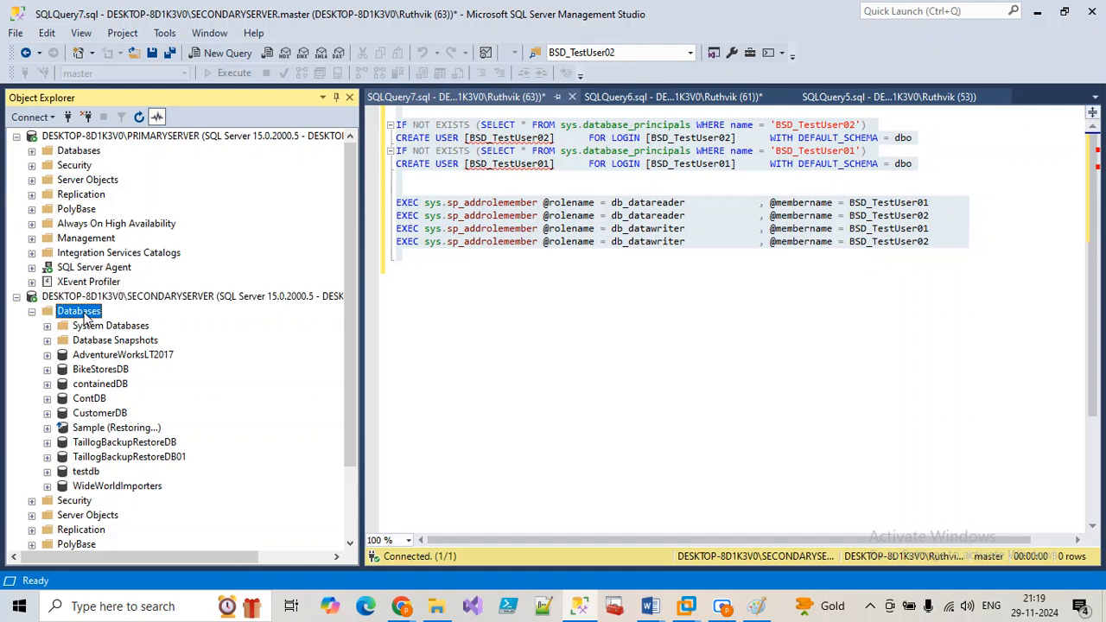
{"action": "left_click", "coordinate": [138, 117]}
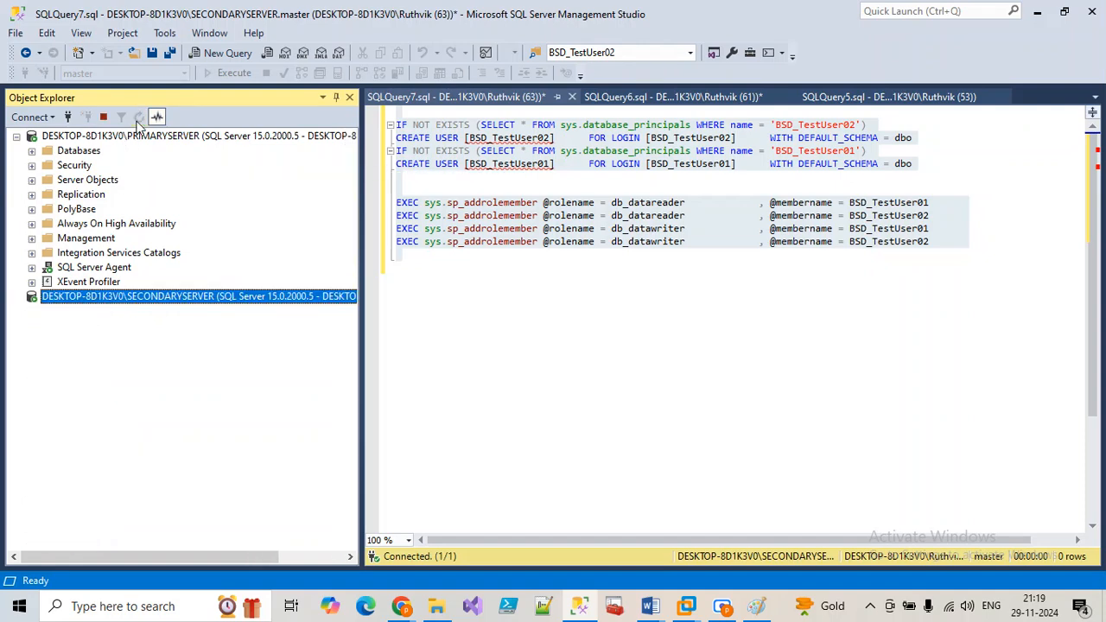
{"action": "left_click", "coordinate": [32, 311]}
{"action": "left_click", "coordinate": [115, 370]}
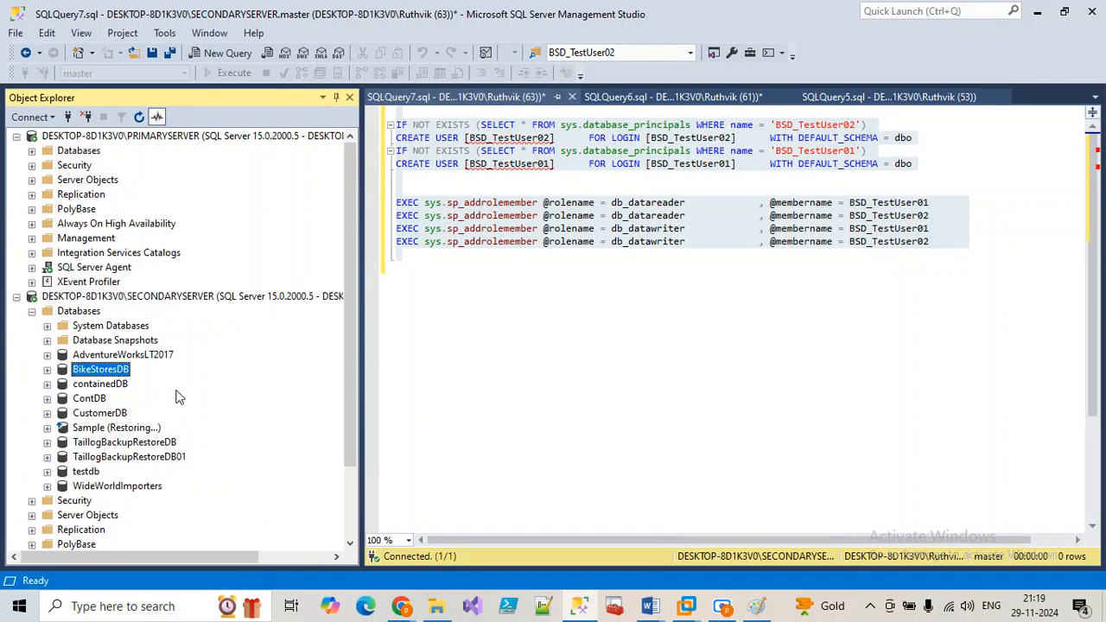
Step: Close the SQLQuery6, SQLQuery7 and SQLQuery5 windows without saving changes
{"action": "left_click", "coordinate": [394, 97]}
{"action": "key", "text": "ctrl+a"}
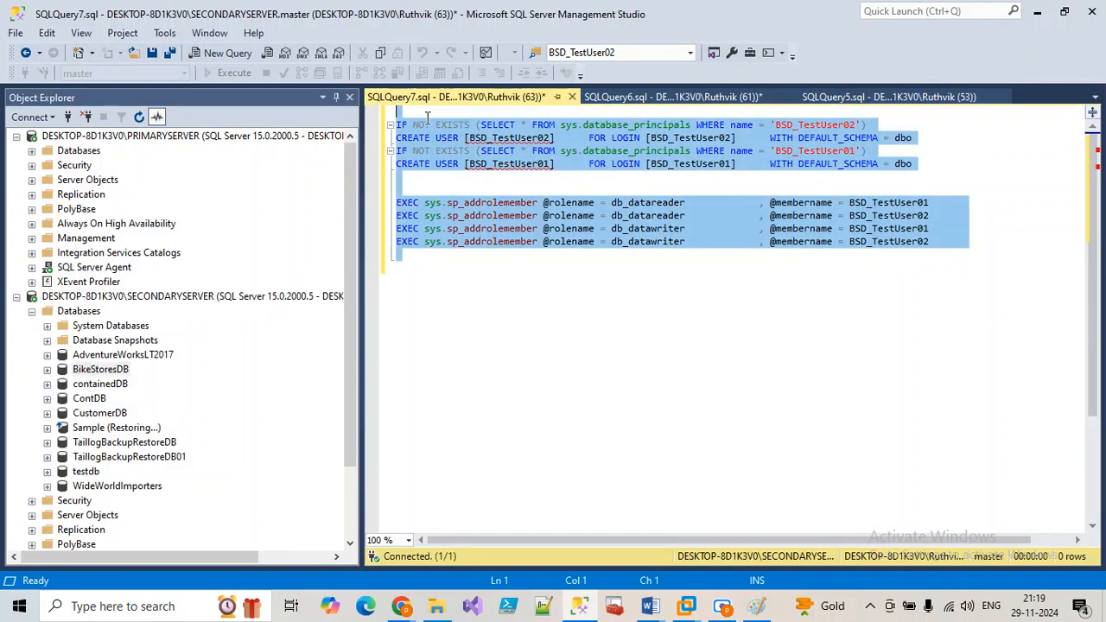
{"action": "left_click", "coordinate": [646, 97]}
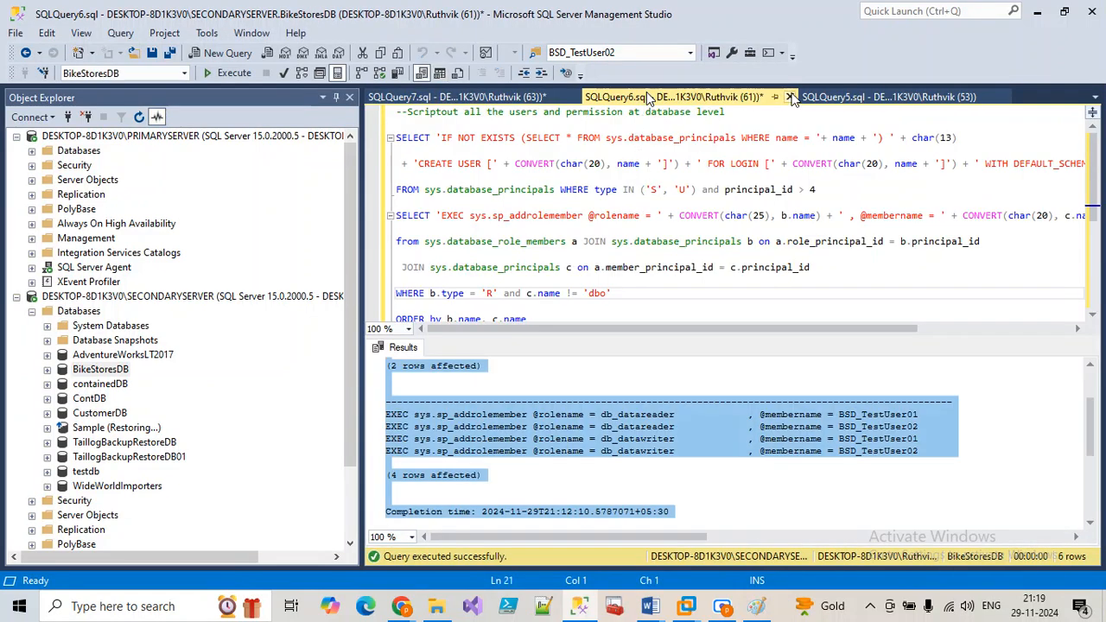
{"action": "left_click", "coordinate": [790, 97]}
{"action": "left_click", "coordinate": [617, 401]}
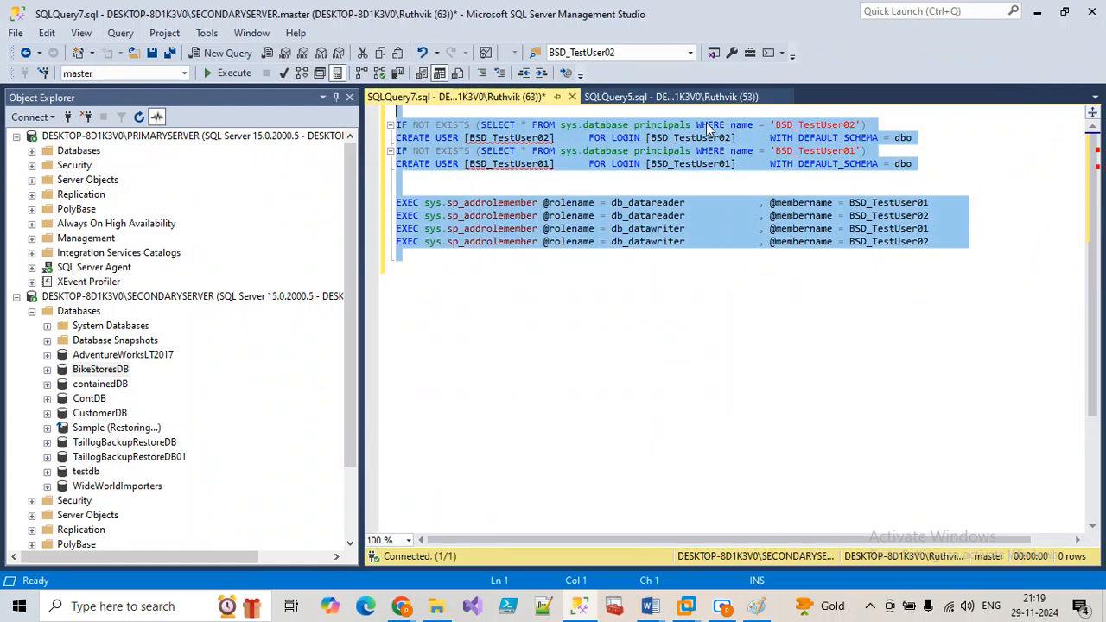
{"action": "left_click", "coordinate": [572, 97]}
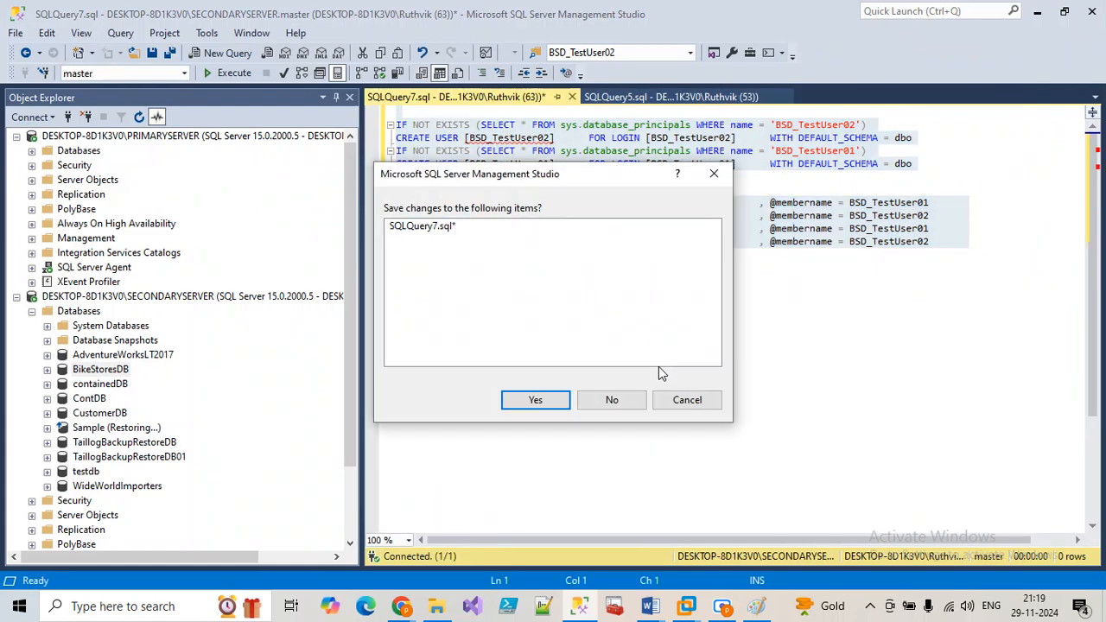
{"action": "left_click", "coordinate": [614, 398]}
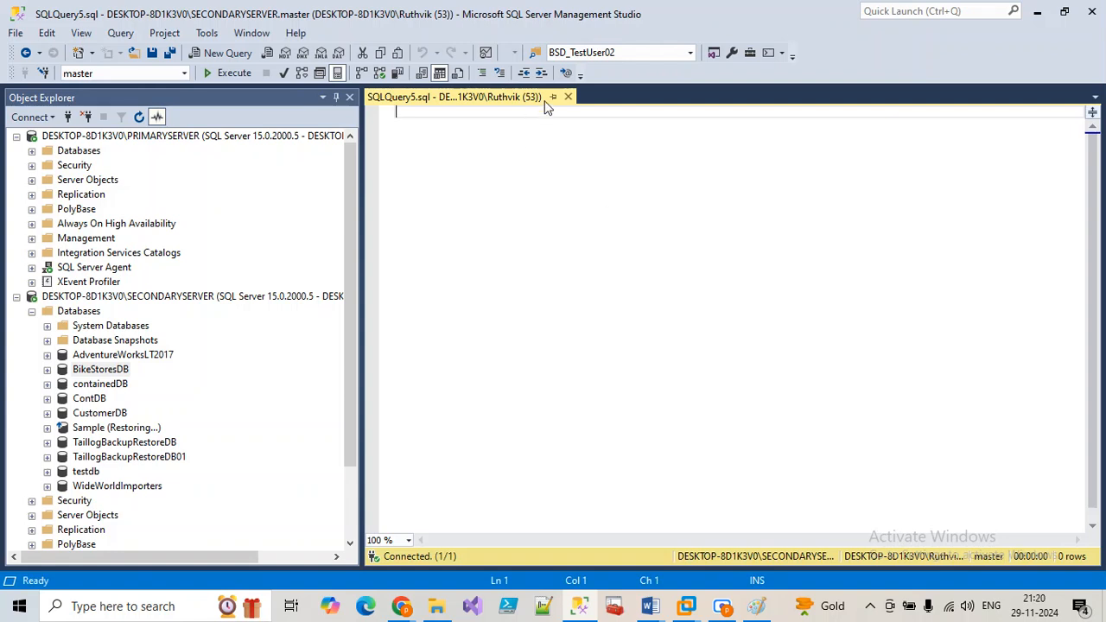
{"action": "left_click", "coordinate": [568, 97]}
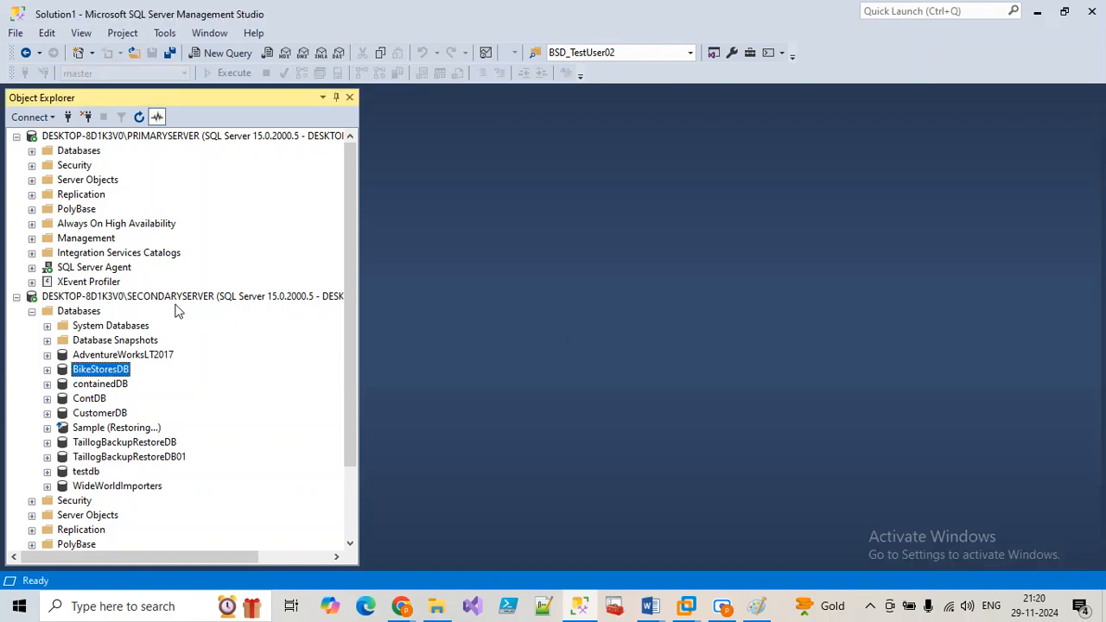
Step: Start a new query on the secondary server and begin typing sp_help
{"action": "left_click", "coordinate": [86, 314]}
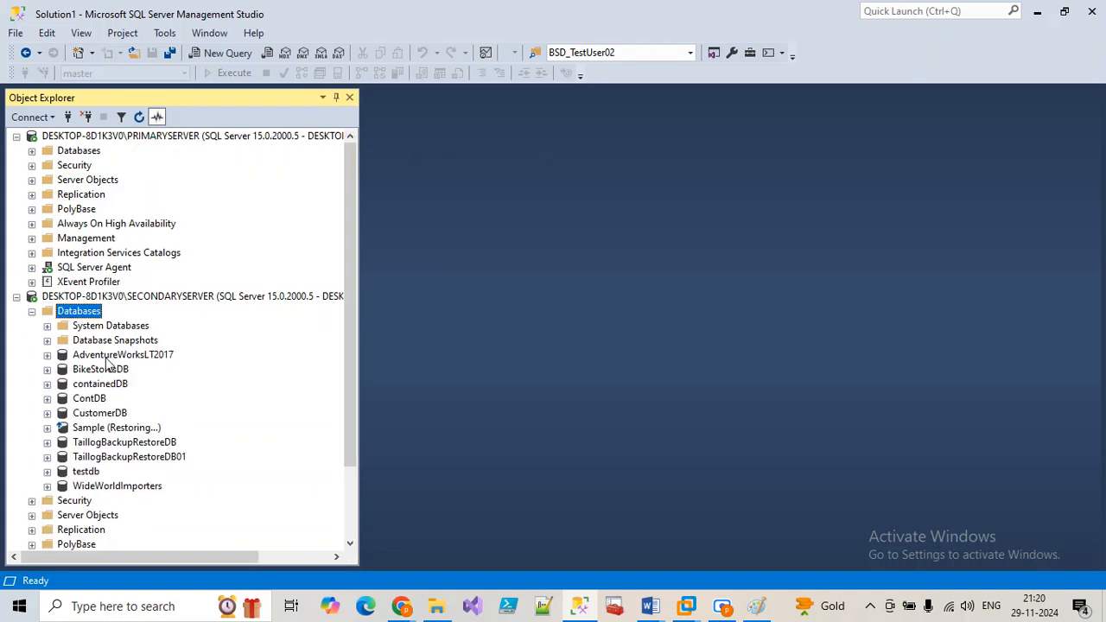
{"action": "left_click", "coordinate": [221, 52]}
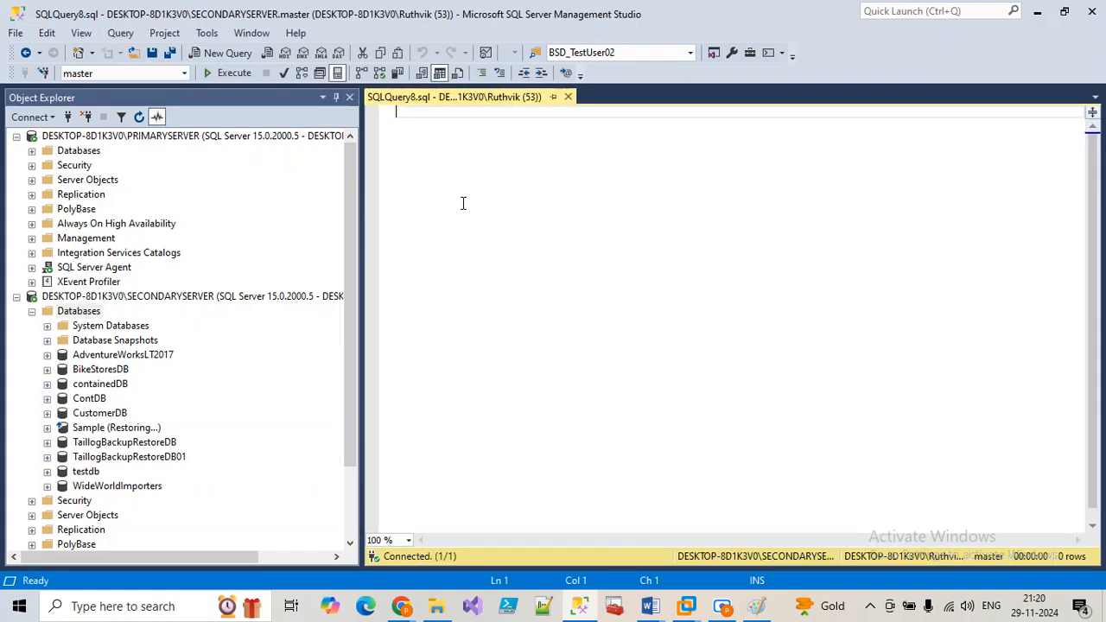
{"action": "type", "text": "sp_help"}
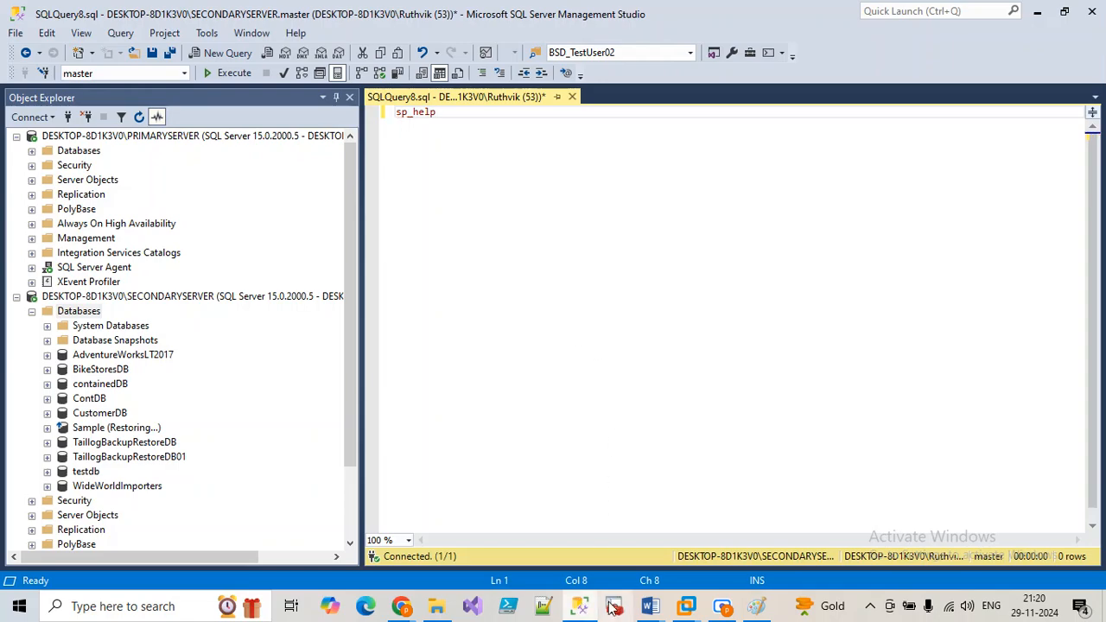
Step: Select the restoration-history script, SELECT through DESC, in the SQLDBA_Class23_28112024_01 Word notes
{"action": "mouse_move", "coordinate": [649, 606]}
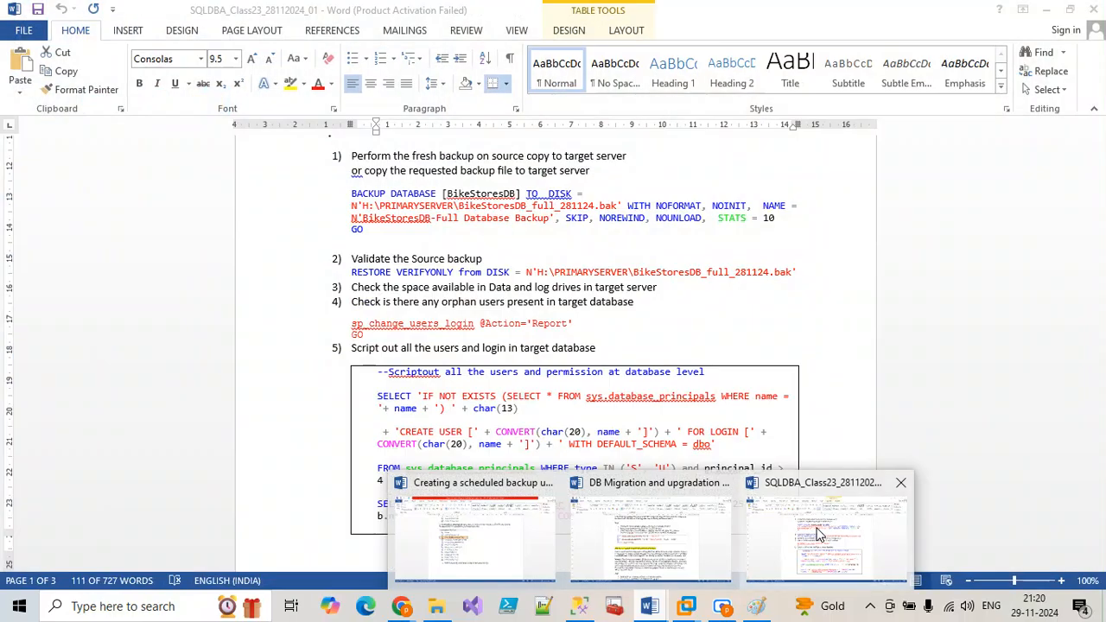
{"action": "left_click", "coordinate": [845, 523]}
{"action": "scroll", "coordinate": [639, 436], "scroll_direction": "down", "scroll_amount": 20}
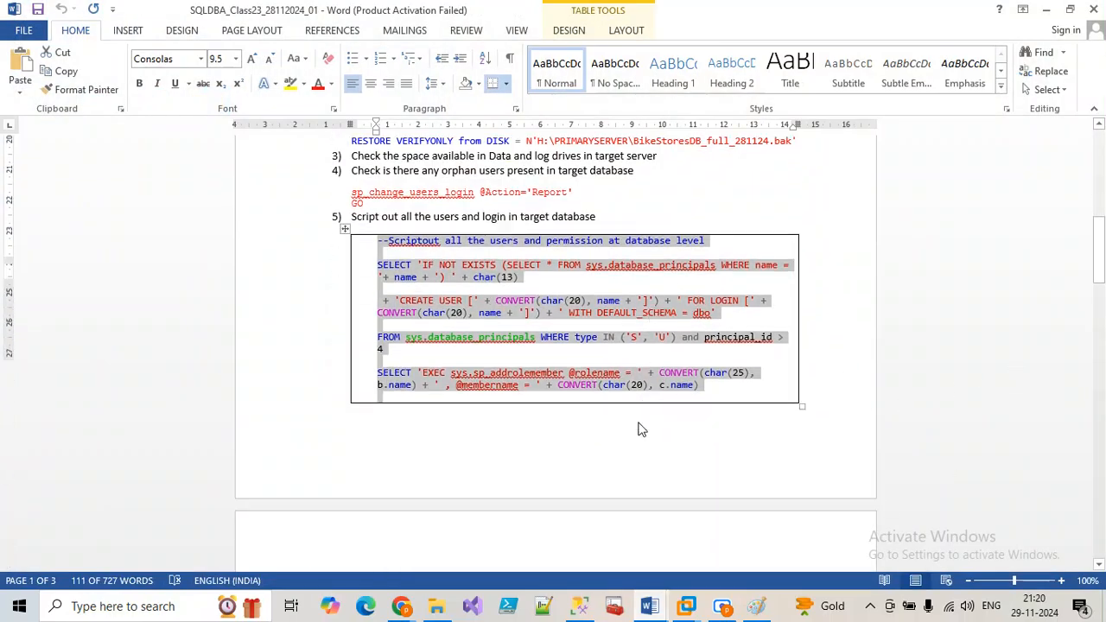
{"action": "scroll", "coordinate": [636, 441], "scroll_direction": "down", "scroll_amount": 7}
{"action": "scroll", "coordinate": [560, 389], "scroll_direction": "up", "scroll_amount": 3}
{"action": "left_click_drag", "start_coordinate": [564, 398], "coordinate": [377, 265]}
{"action": "key", "text": "ctrl+c"}
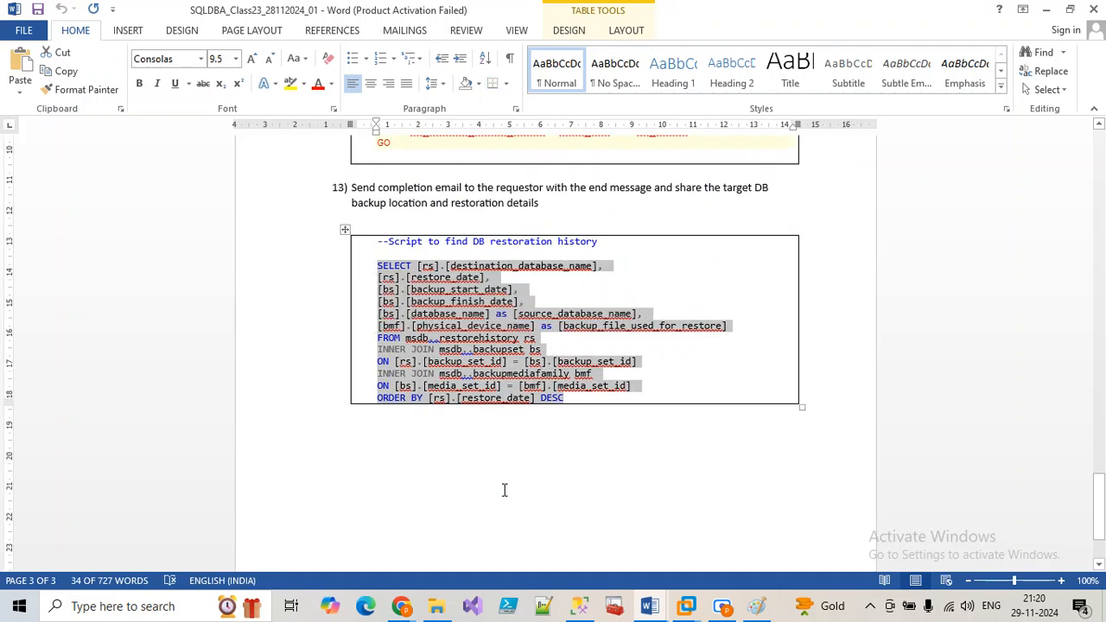
{"action": "left_click", "coordinate": [579, 606]}
Step: Paste the restore-history script over sp_help in SQLQuery8 and run it, returning 16 restore rows
{"action": "key", "text": "ctrl+a"}
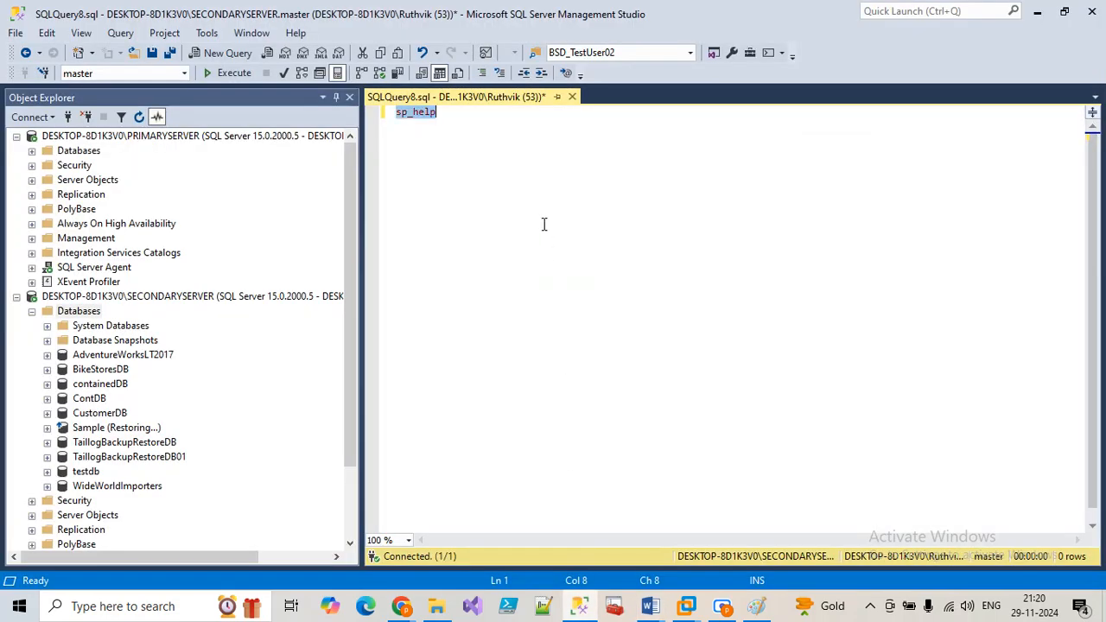
{"action": "key", "text": "ctrl+v"}
{"action": "left_click", "coordinate": [233, 74]}
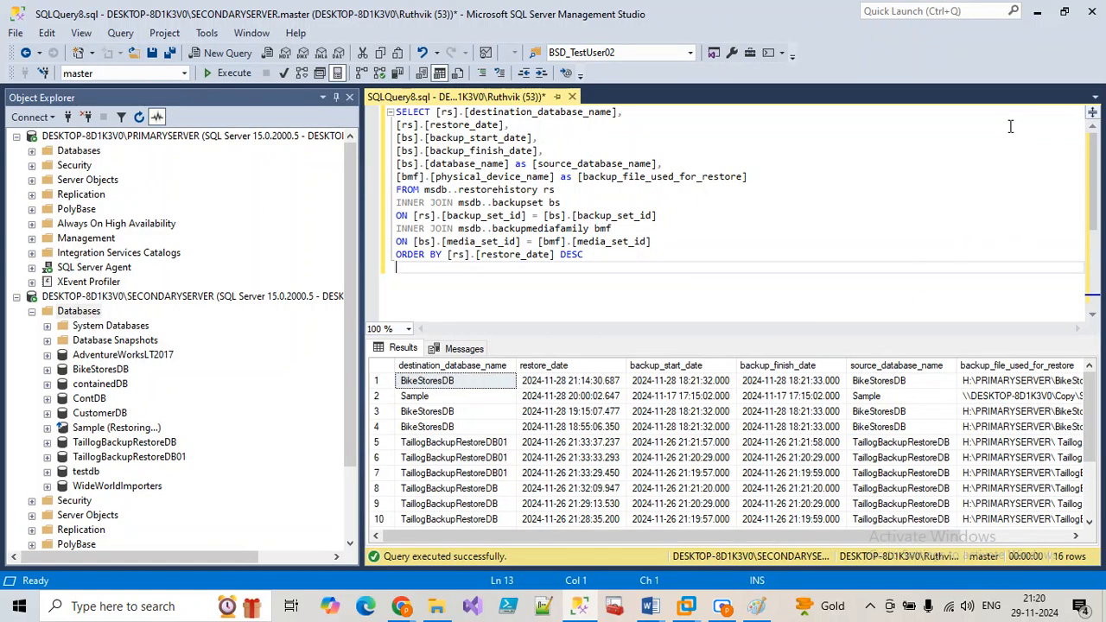
{"action": "left_click", "coordinate": [577, 382]}
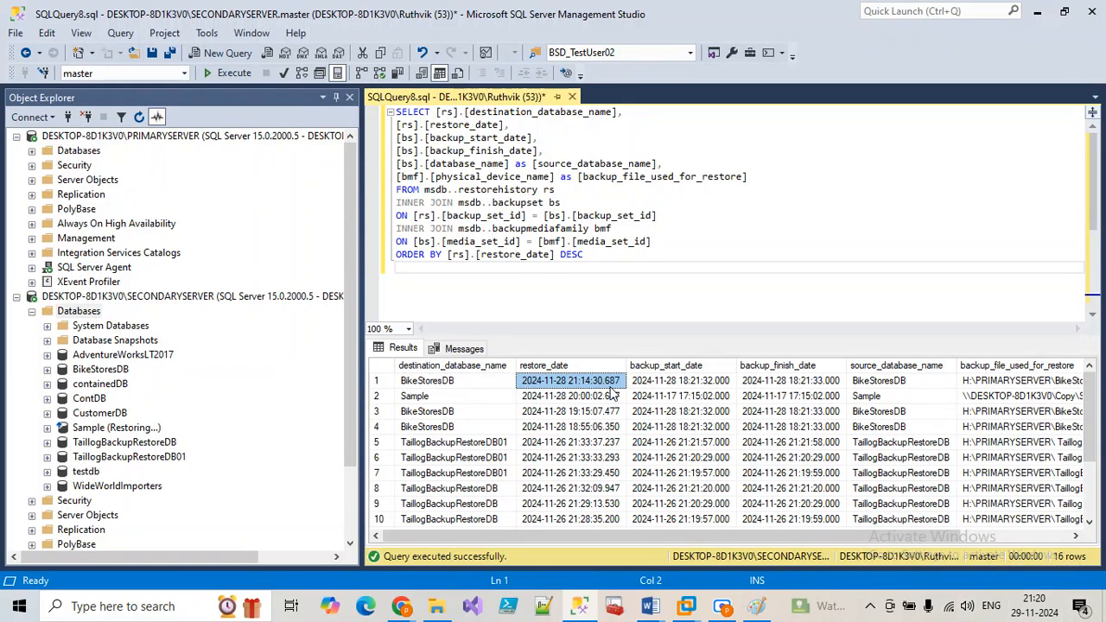
{"action": "left_click", "coordinate": [237, 74]}
{"action": "left_click", "coordinate": [235, 73]}
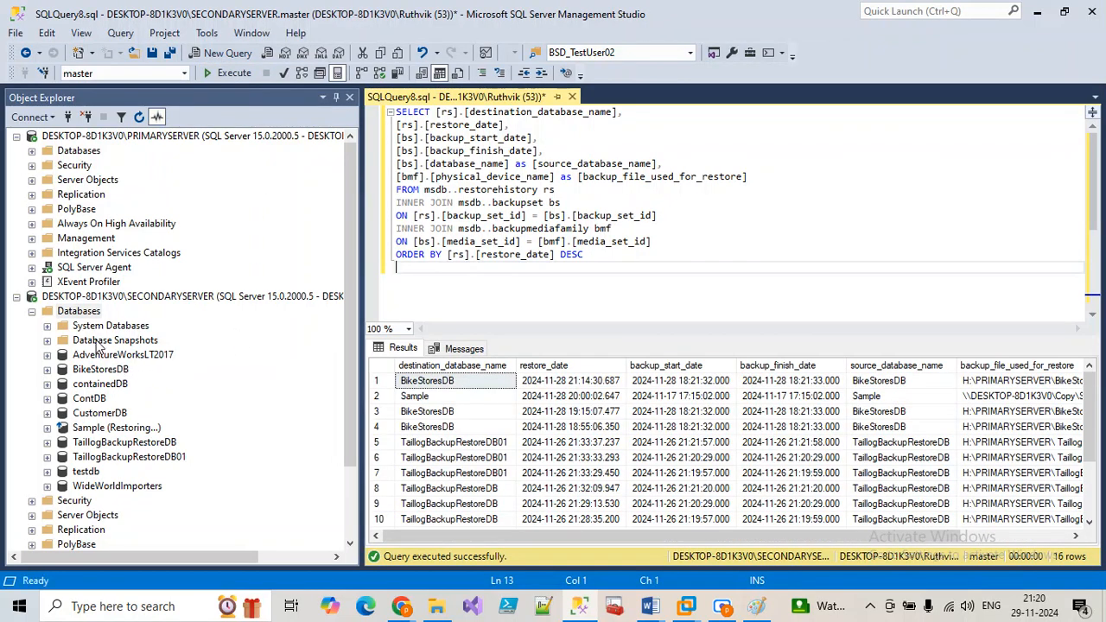
Step: Open the run history of the BikeStoreDB_TargetDB Agent job
{"action": "scroll", "coordinate": [74, 463], "scroll_direction": "down", "scroll_amount": 2}
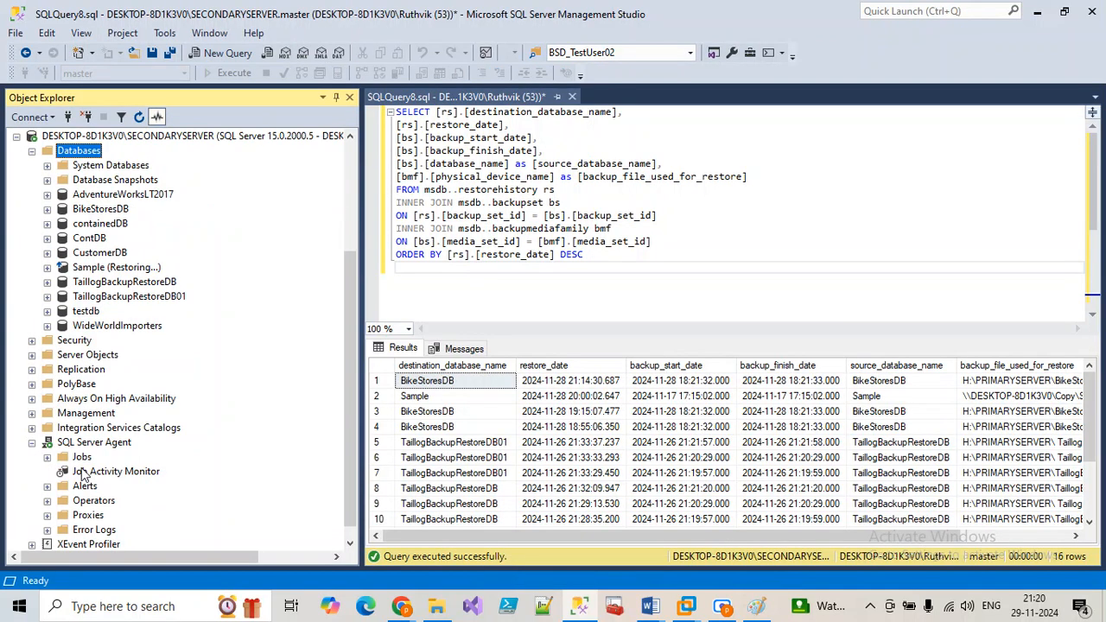
{"action": "left_click", "coordinate": [47, 458]}
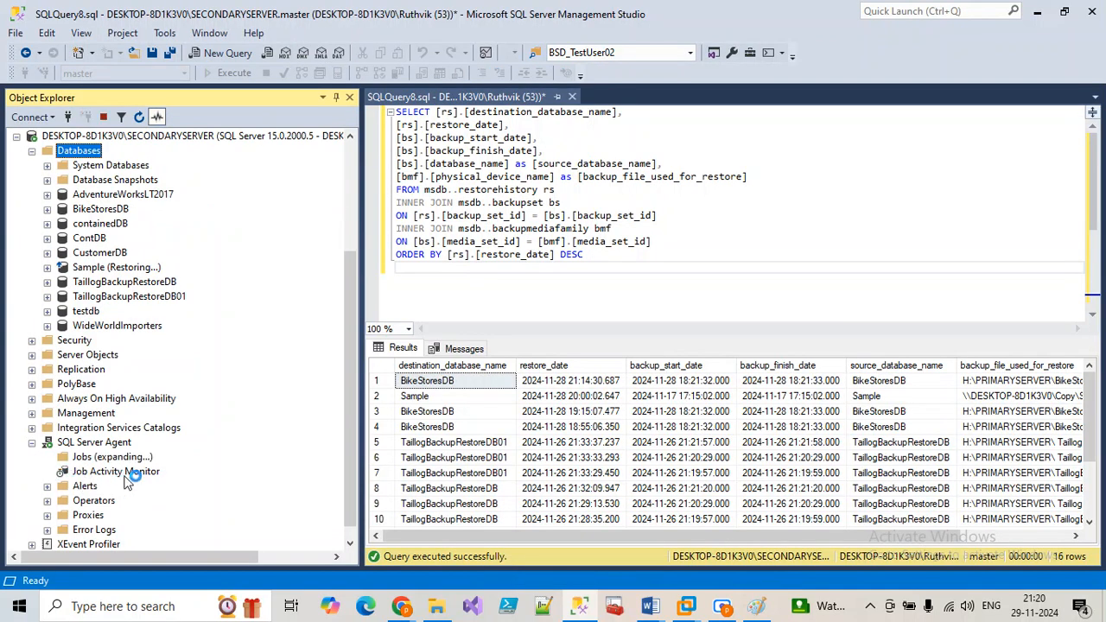
{"action": "right_click", "coordinate": [137, 457]}
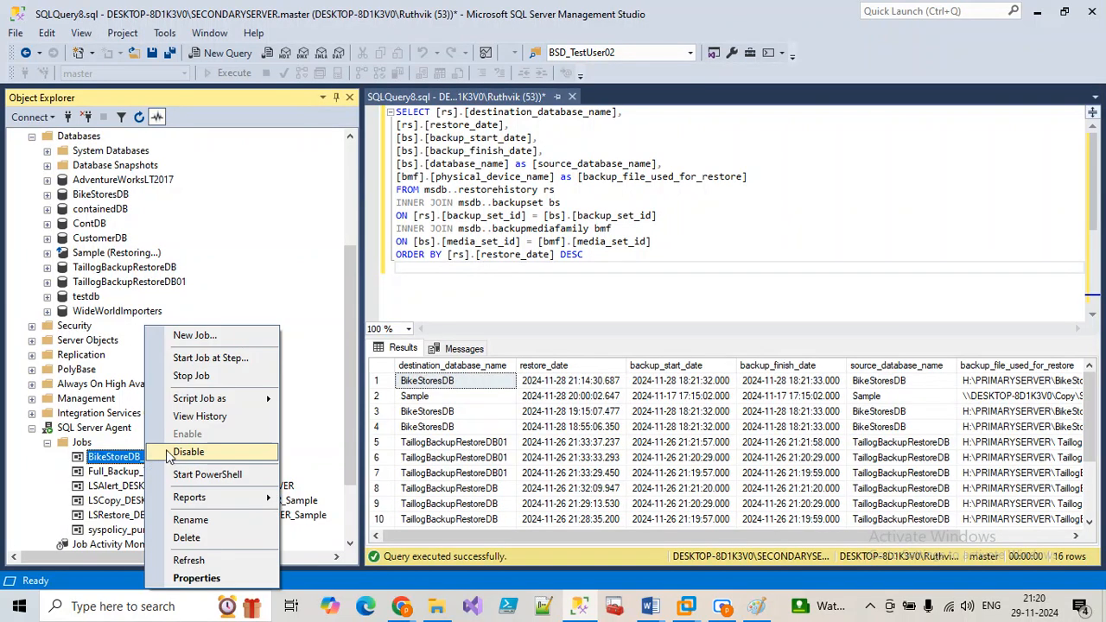
{"action": "left_click", "coordinate": [203, 421]}
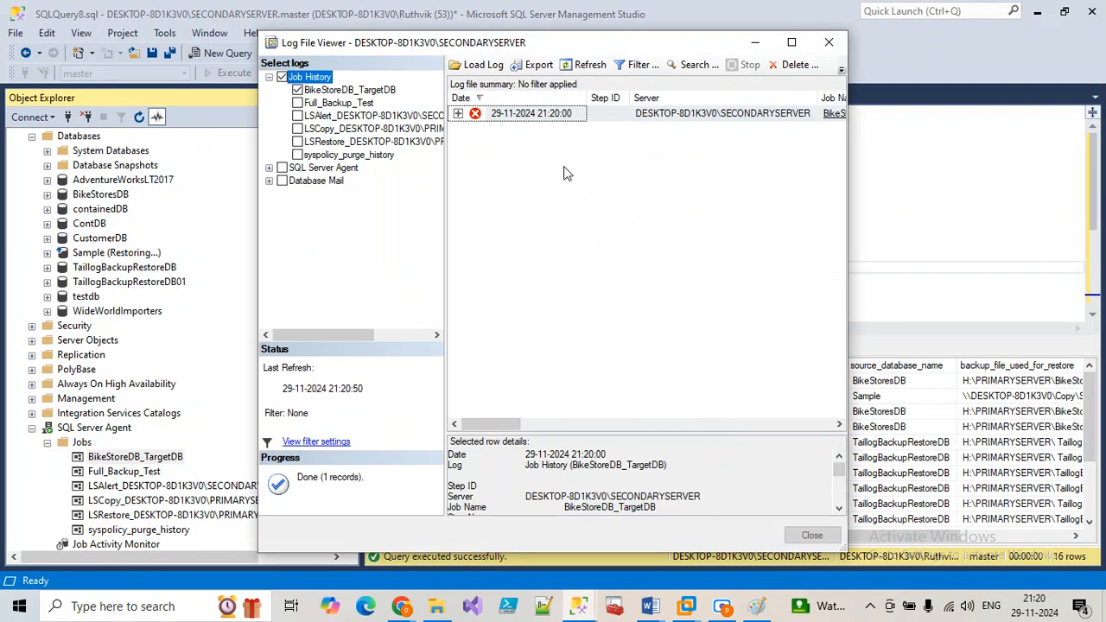
Step: Expand the failed 21:20 run, widen columns to read the malformed-backup error, then close the history
{"action": "left_click", "coordinate": [458, 114]}
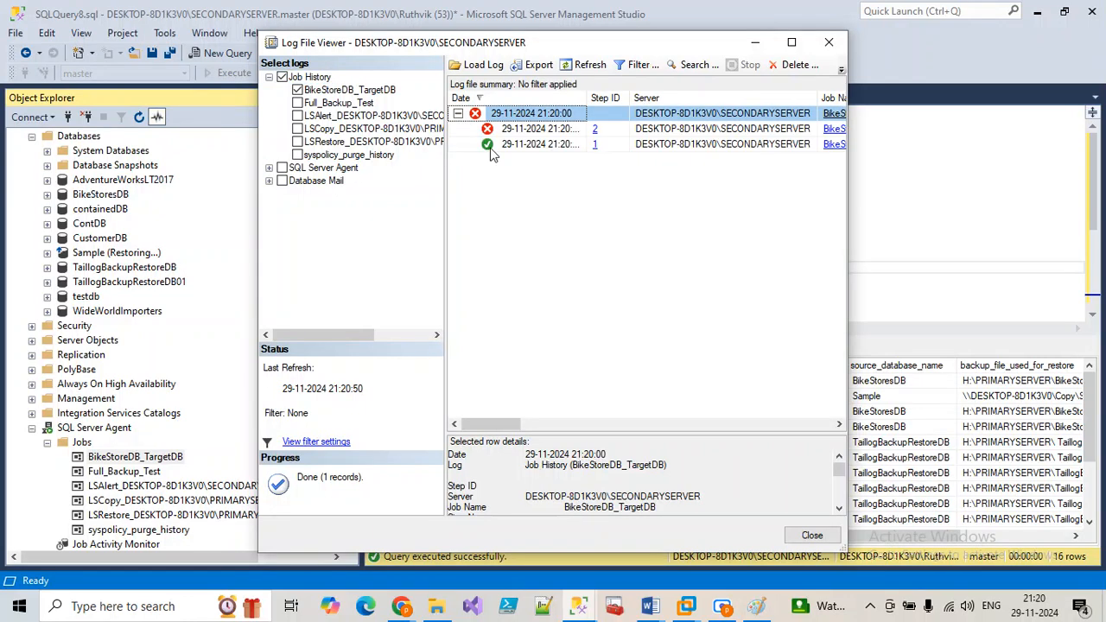
{"action": "left_click", "coordinate": [789, 42]}
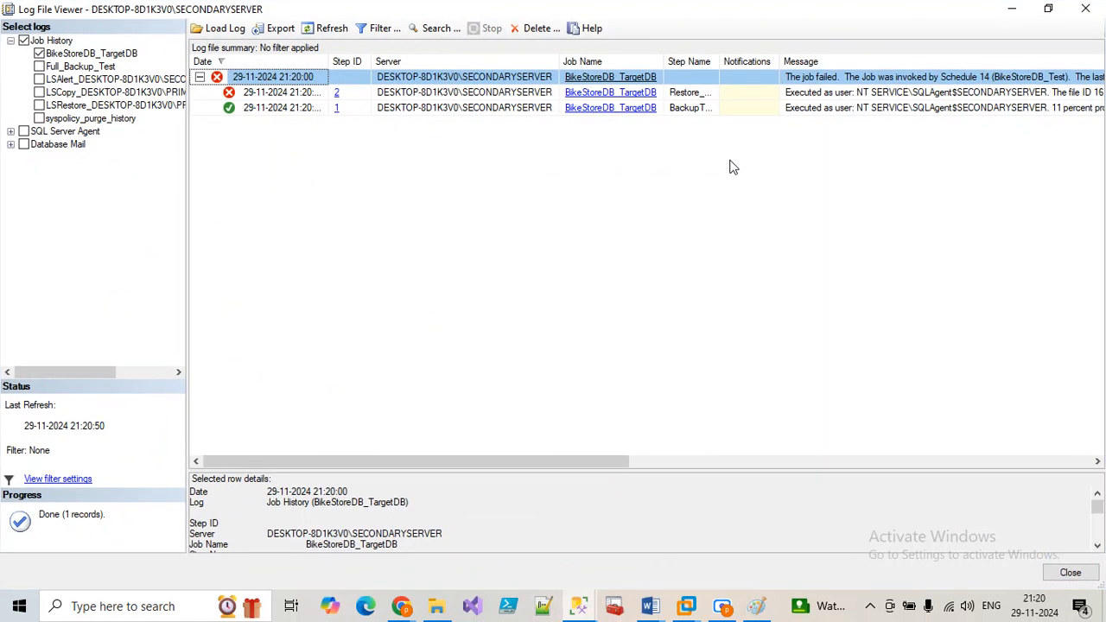
{"action": "double_click", "coordinate": [719, 64]}
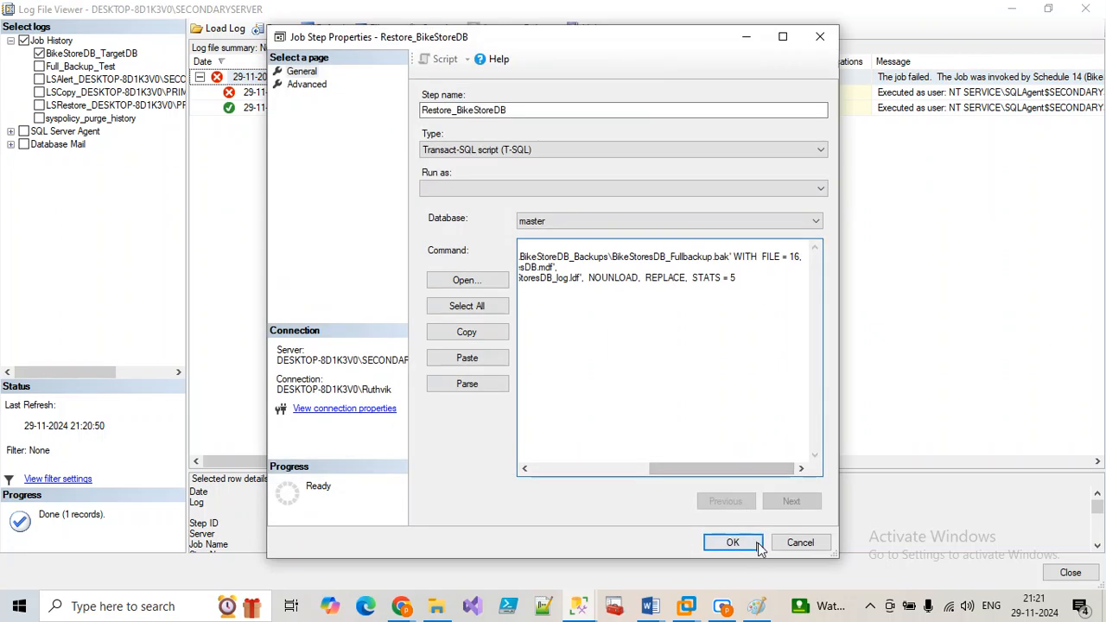
{"action": "left_click", "coordinate": [733, 541]}
{"action": "left_click", "coordinate": [727, 464]}
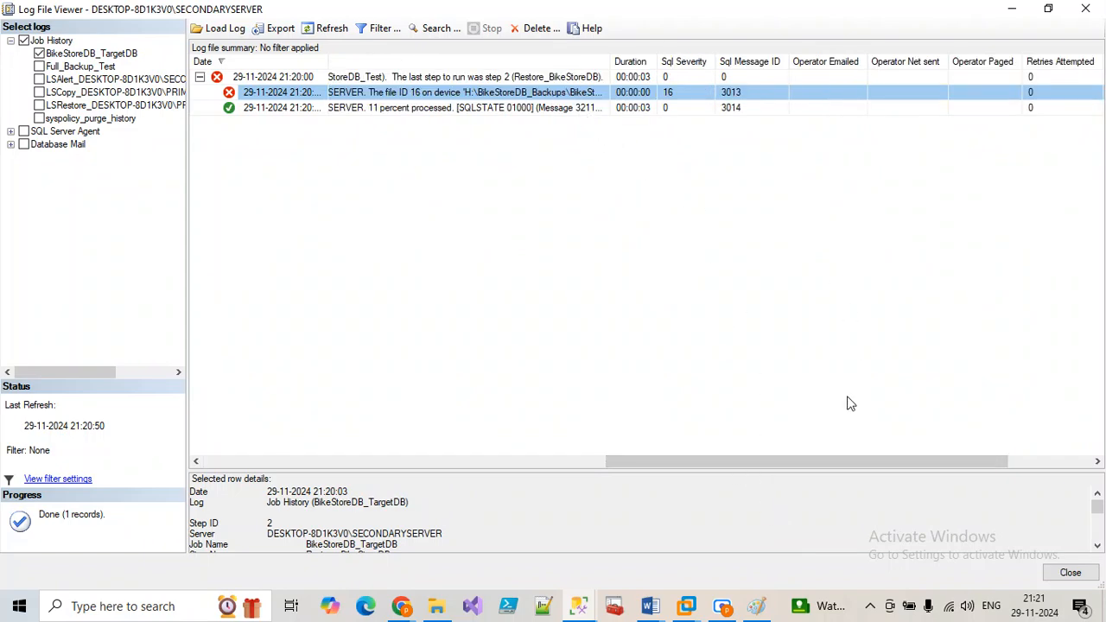
{"action": "left_click", "coordinate": [547, 464]}
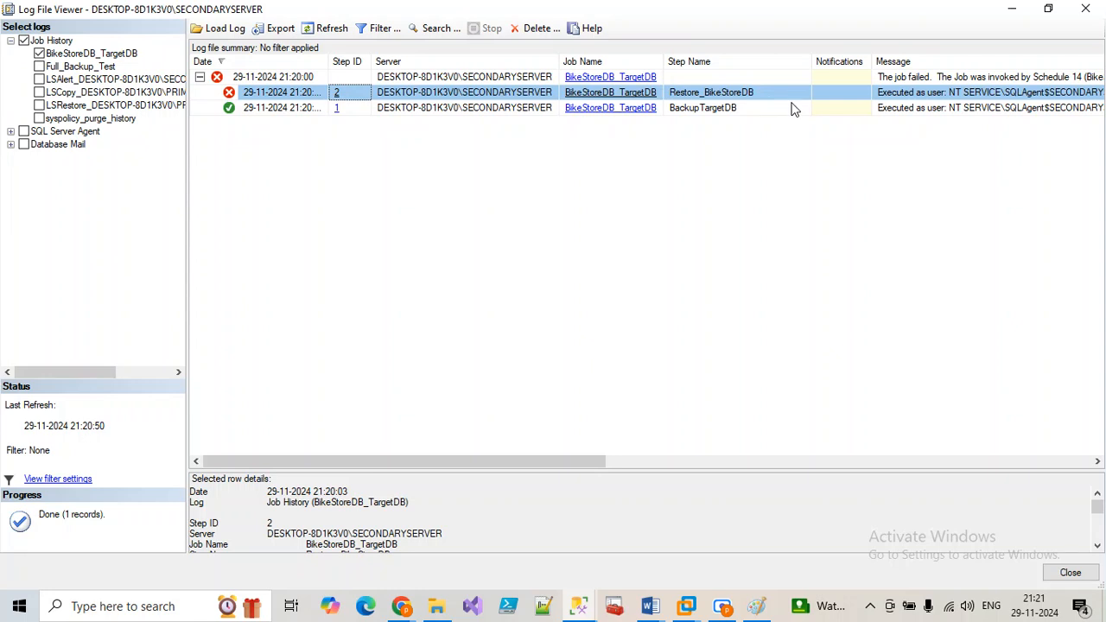
{"action": "left_click_drag", "start_coordinate": [554, 462], "coordinate": [821, 452]}
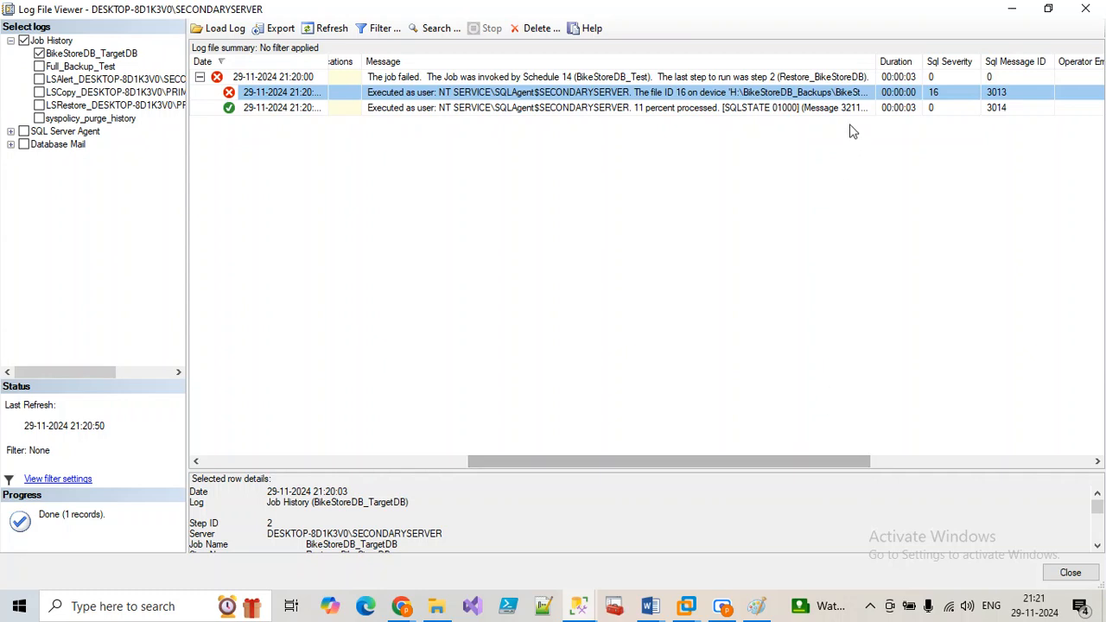
{"action": "left_click_drag", "start_coordinate": [876, 61], "coordinate": [1081, 82]}
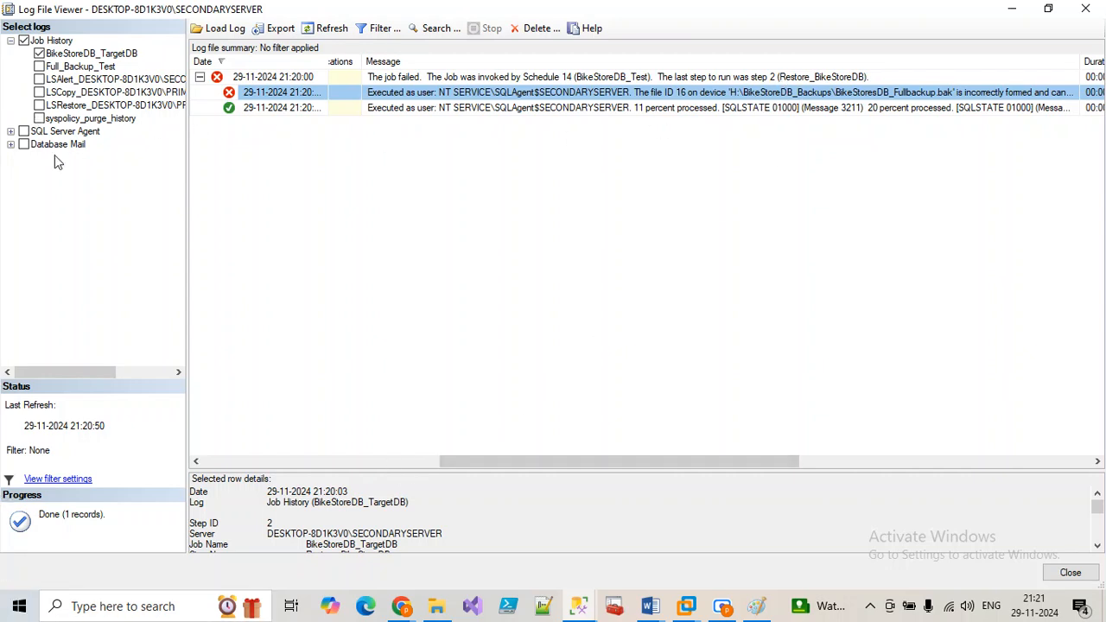
{"action": "left_click", "coordinate": [585, 608]}
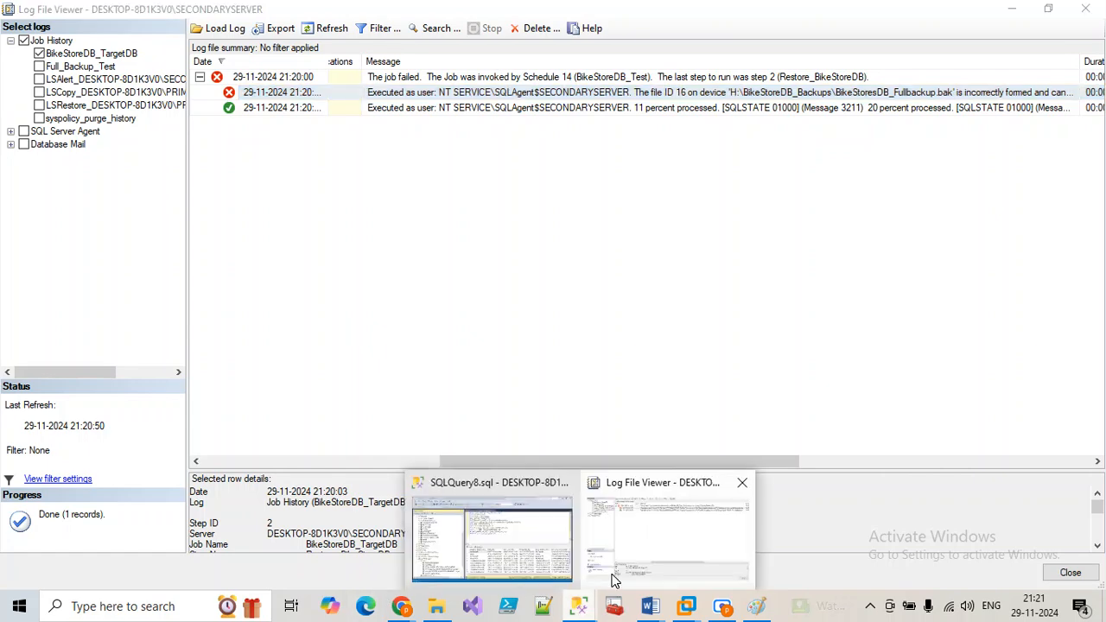
{"action": "left_click", "coordinate": [738, 483]}
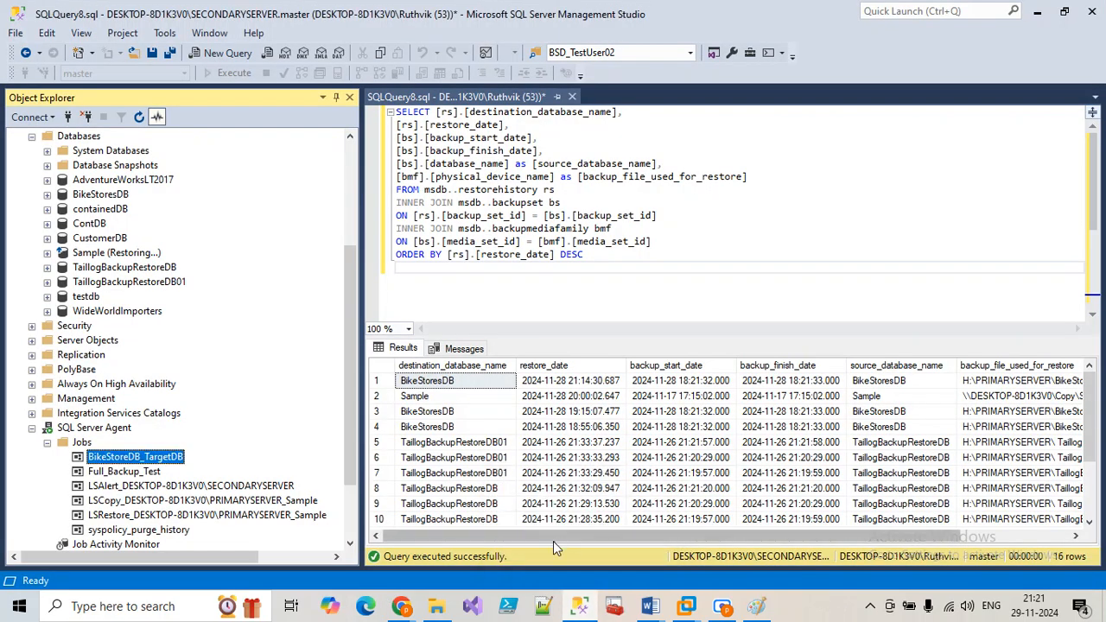
Step: Open step 2, Restore_BikeStoreDB, of the BikeStoreDB_TargetDB job in full screen
{"action": "double_click", "coordinate": [121, 458]}
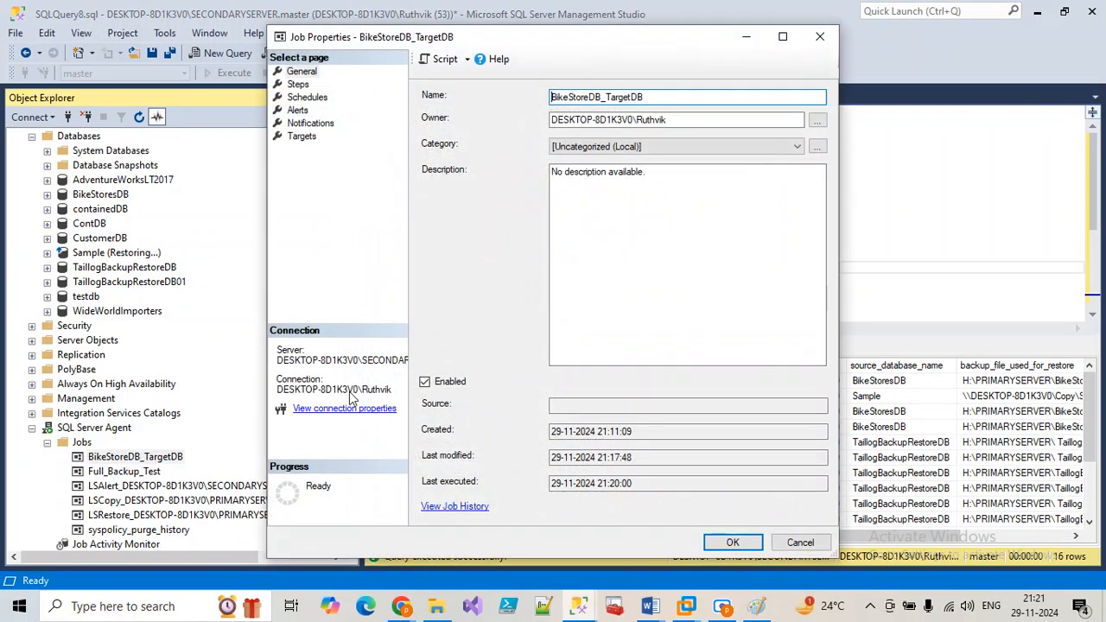
{"action": "left_click", "coordinate": [298, 84]}
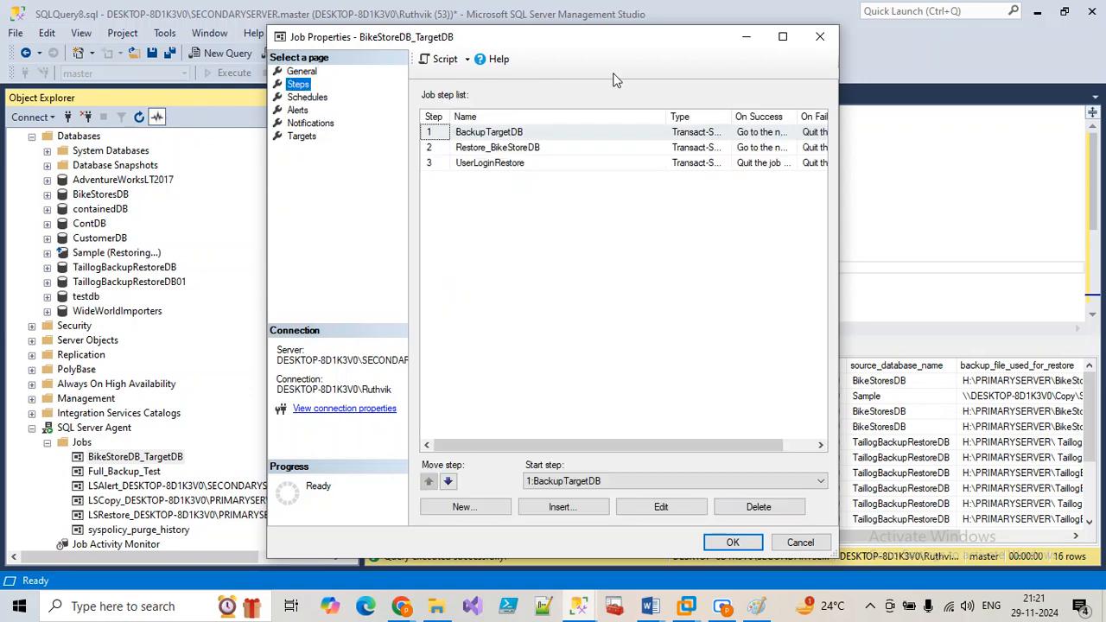
{"action": "left_click", "coordinate": [783, 36]}
{"action": "left_click", "coordinate": [268, 119]}
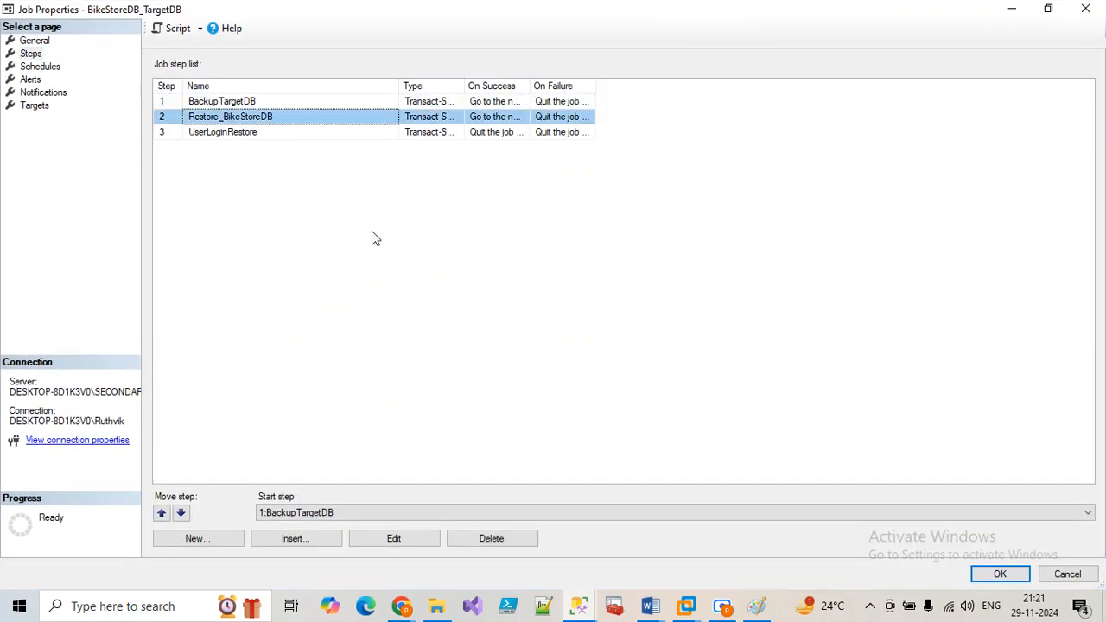
{"action": "left_click", "coordinate": [395, 540]}
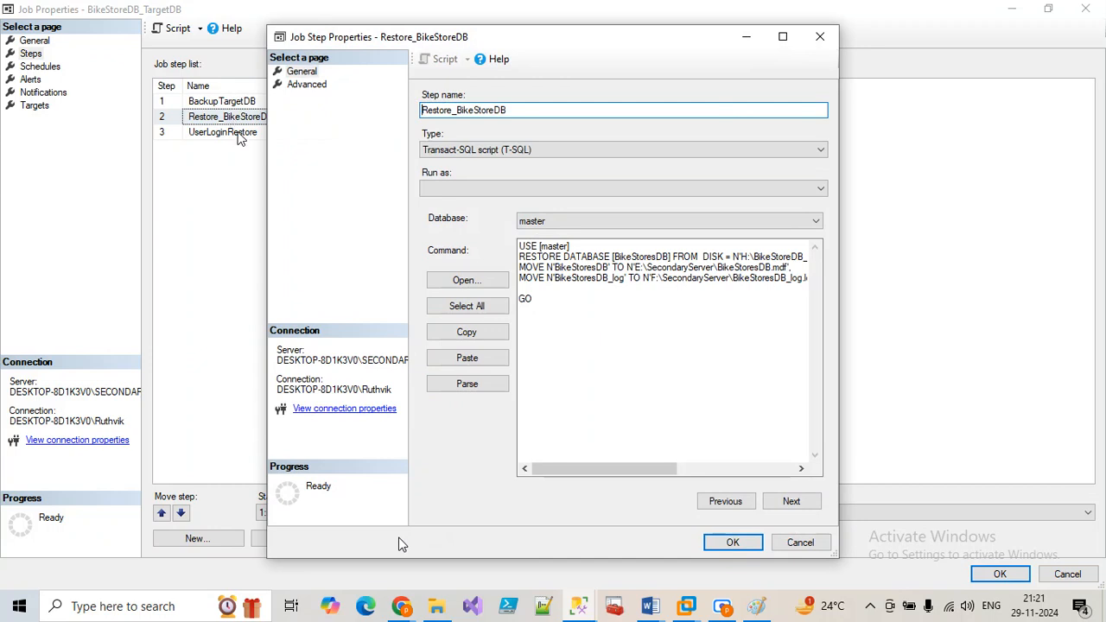
{"action": "left_click", "coordinate": [783, 36]}
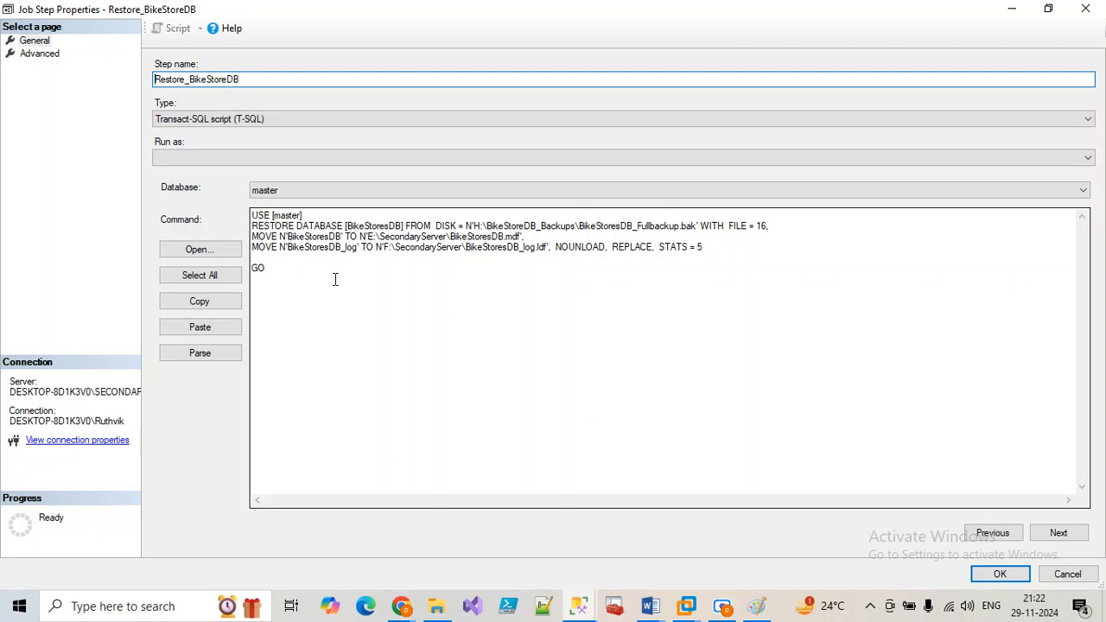
Step: Parse the RESTORE DATABASE command twice, confirming it parses successfully each time
{"action": "left_click_drag", "start_coordinate": [335, 279], "coordinate": [242, 209]}
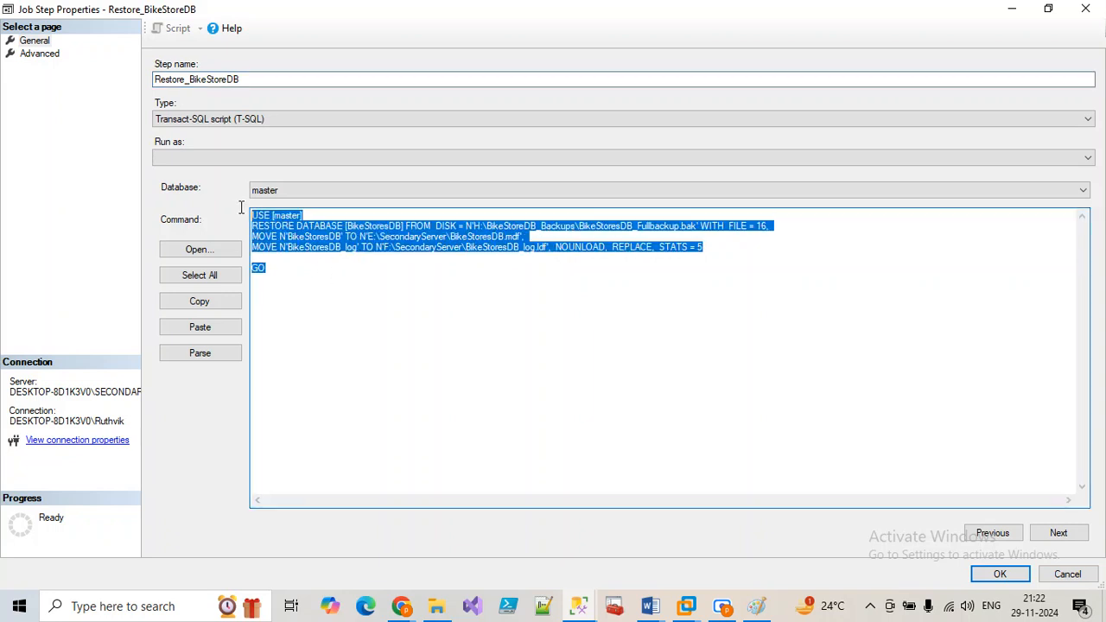
{"action": "left_click", "coordinate": [215, 358]}
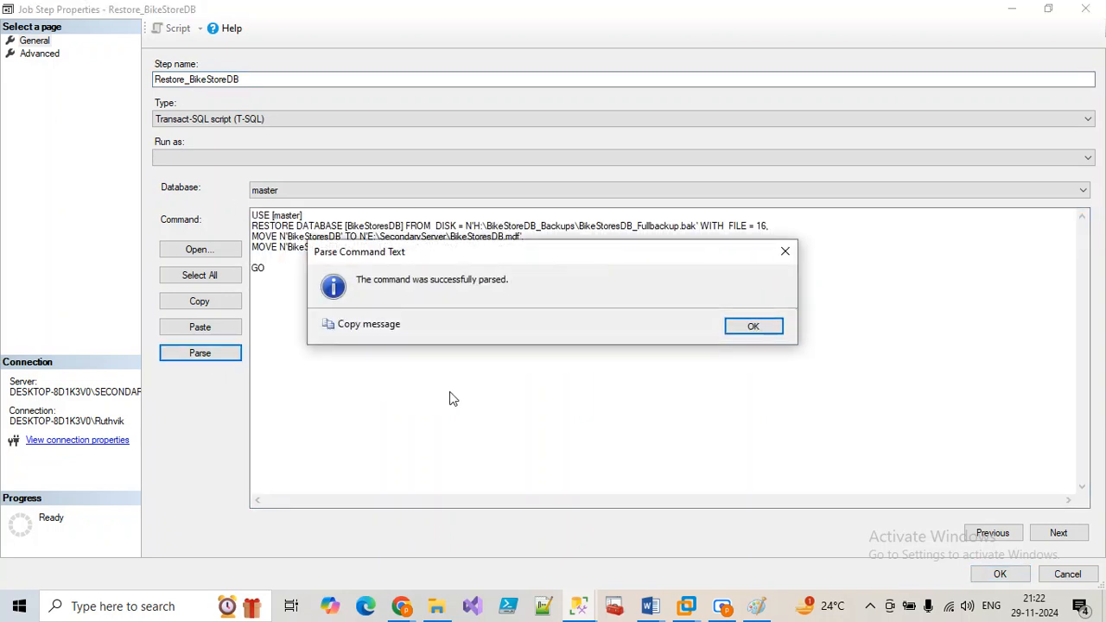
{"action": "left_click", "coordinate": [752, 326]}
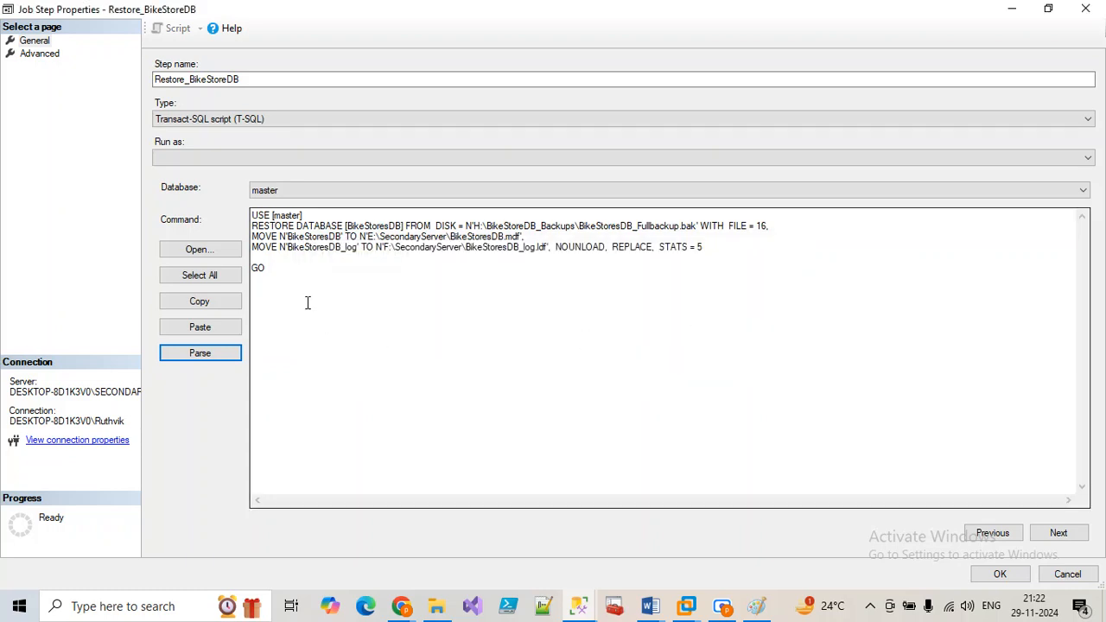
{"action": "left_click_drag", "start_coordinate": [308, 302], "coordinate": [250, 212]}
{"action": "left_click", "coordinate": [207, 361]}
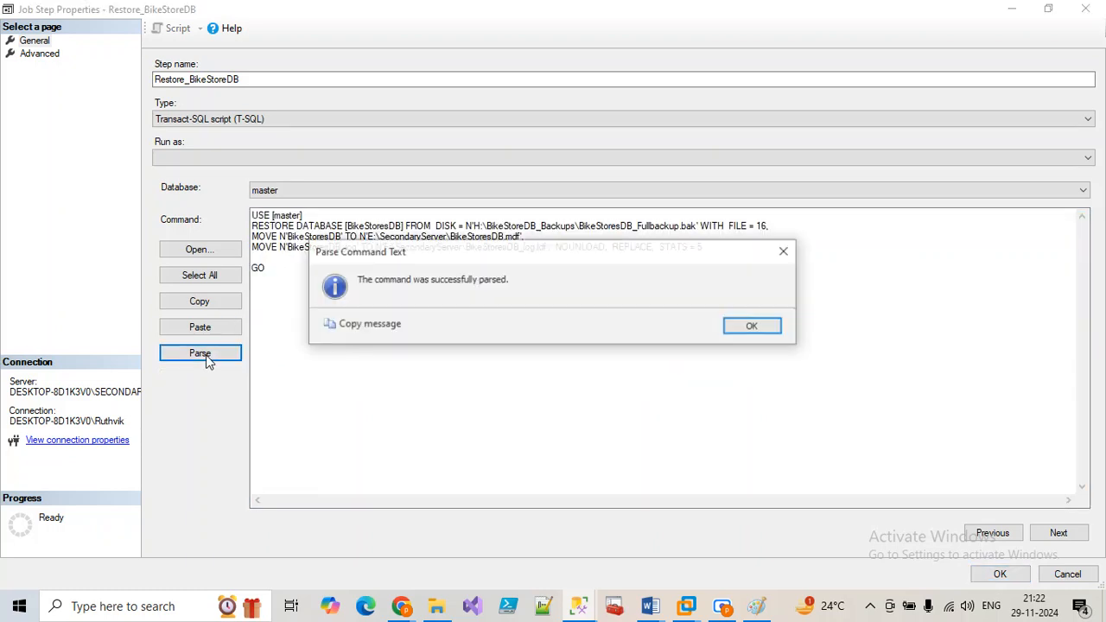
{"action": "left_click", "coordinate": [740, 329]}
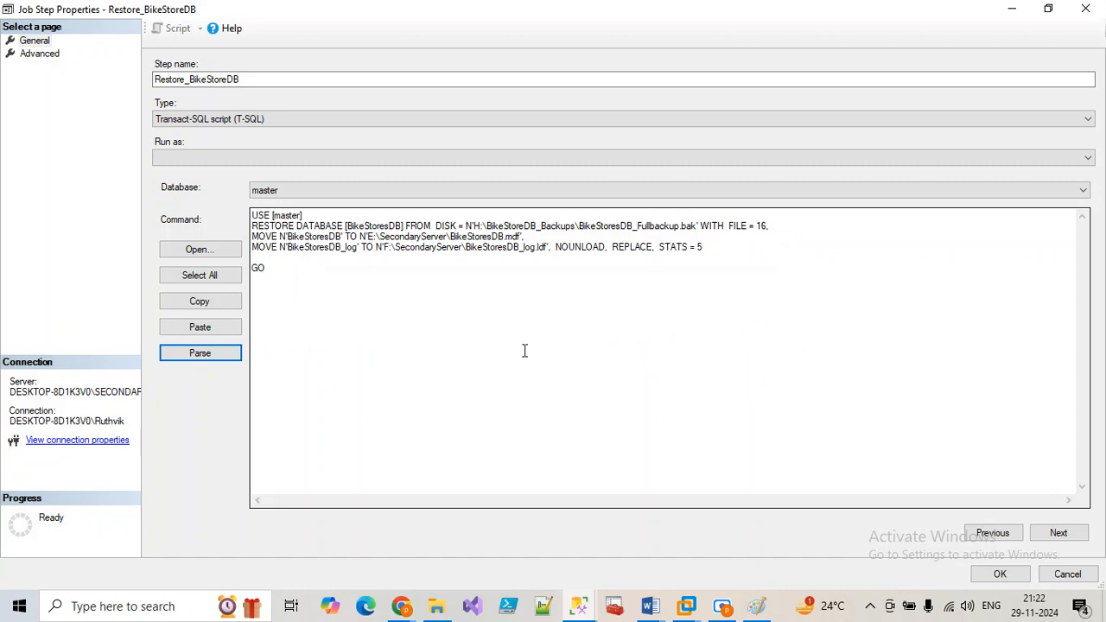
{"action": "mouse_move", "coordinate": [593, 608]}
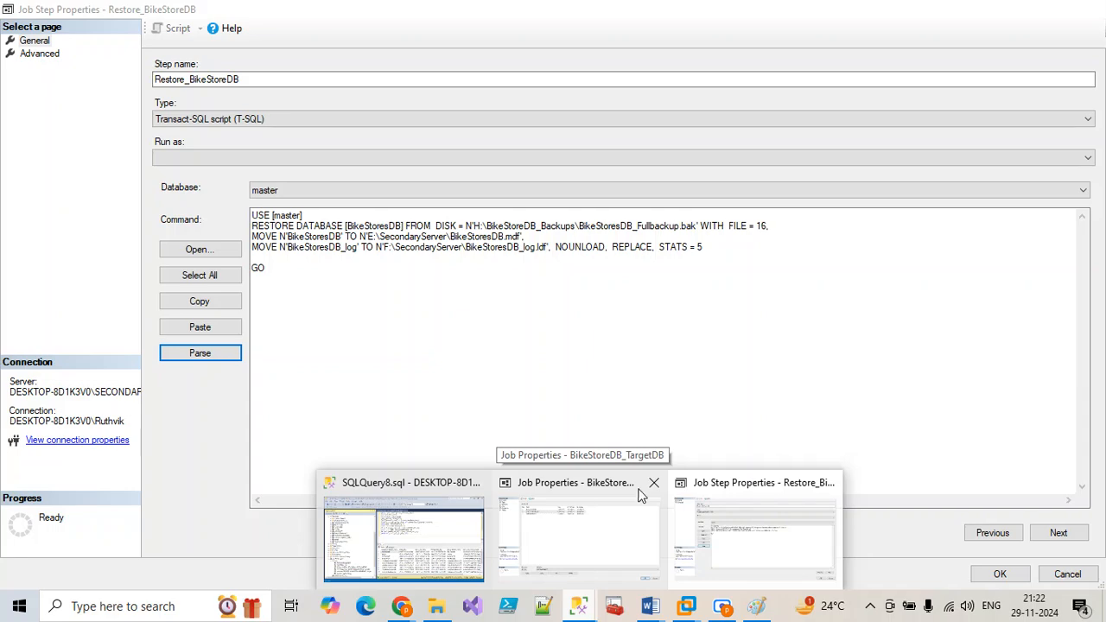
{"action": "left_click", "coordinate": [529, 533]}
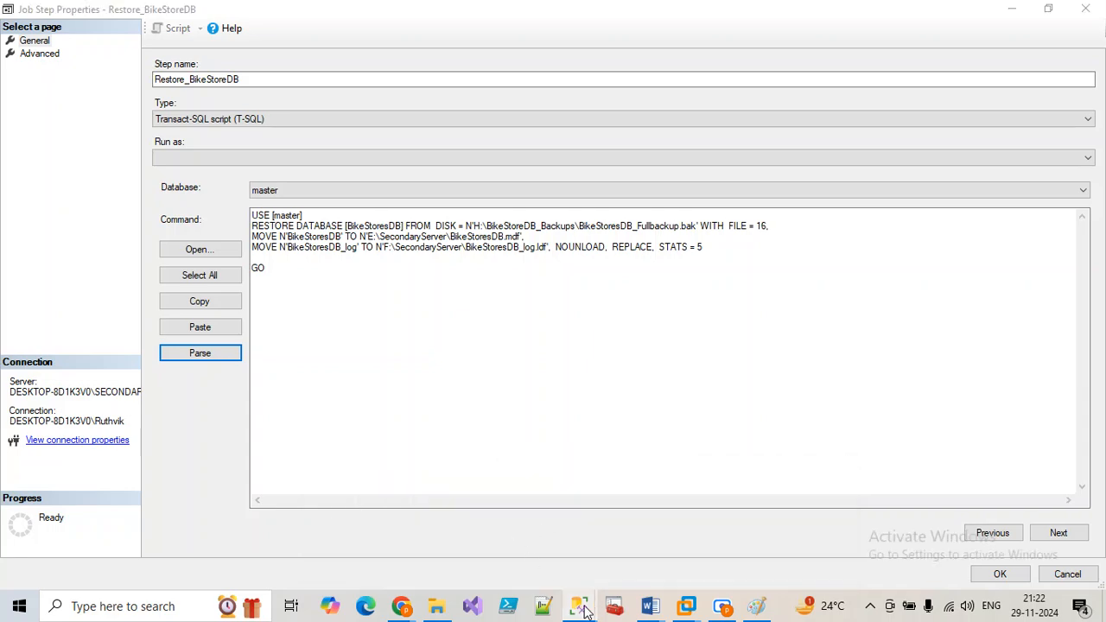
Step: Reopen the BikeStoreDB_TargetDB job history in a maximized window
{"action": "mouse_move", "coordinate": [593, 605]}
{"action": "left_click", "coordinate": [454, 528]}
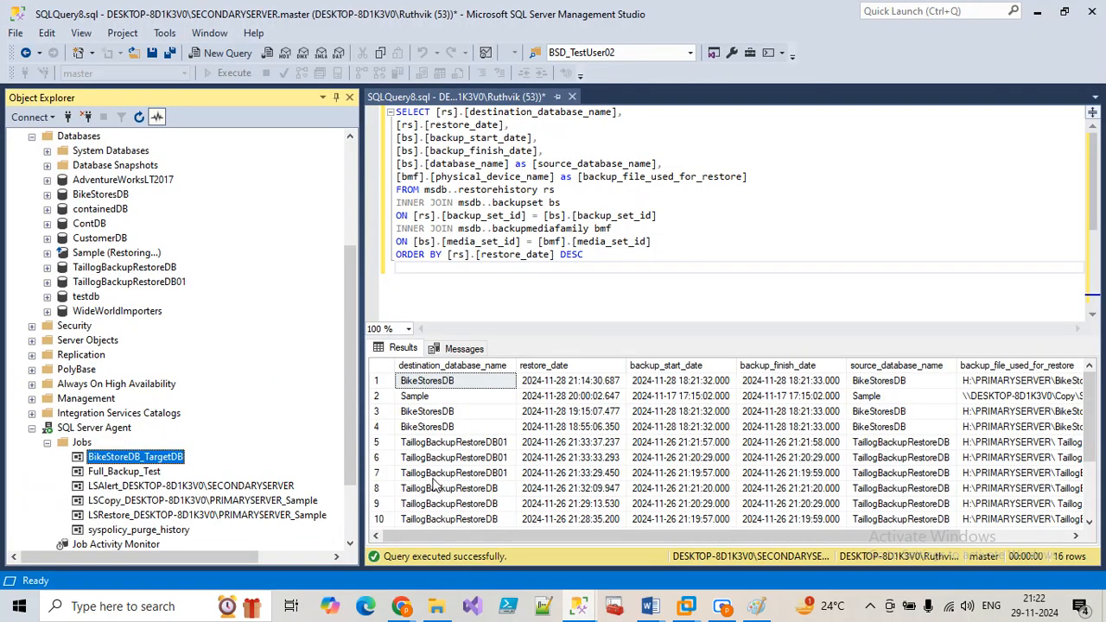
{"action": "right_click", "coordinate": [134, 458]}
{"action": "left_click", "coordinate": [181, 416]}
{"action": "left_click", "coordinate": [791, 42]}
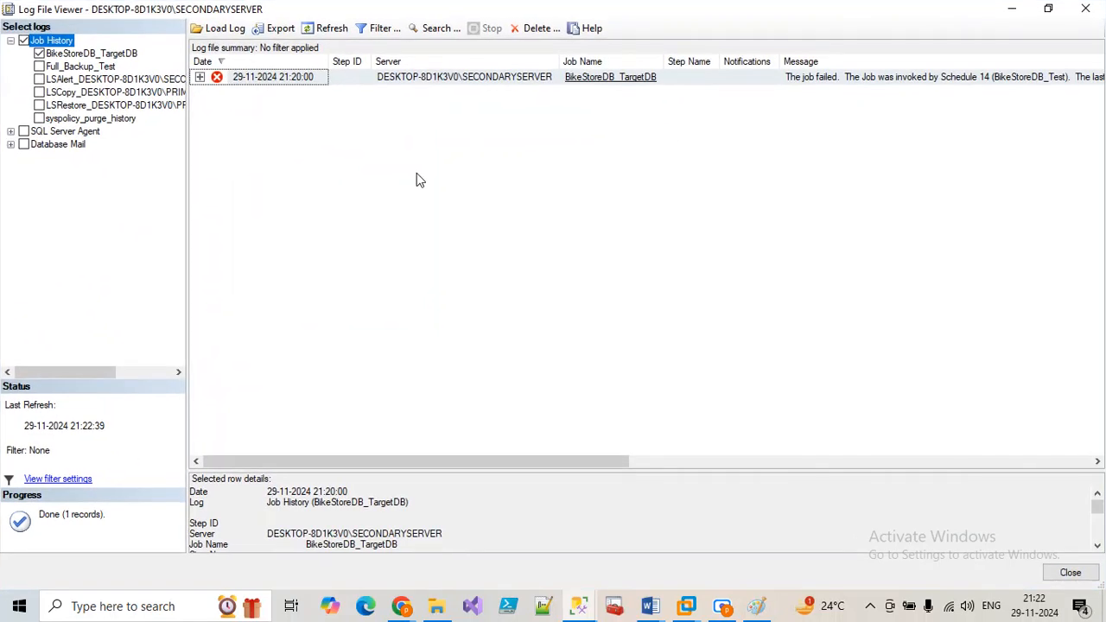
Step: Expand the failed run, select the Restore step and widen the Message column to read the error
{"action": "left_click", "coordinate": [200, 77]}
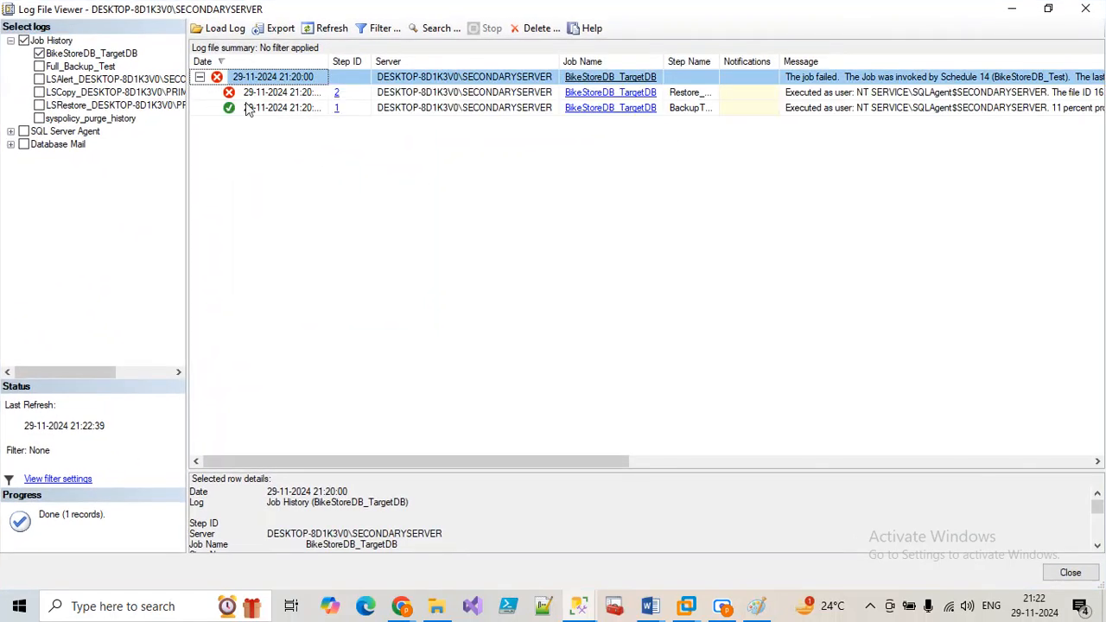
{"action": "left_click", "coordinate": [877, 93]}
{"action": "left_click_drag", "start_coordinate": [501, 460], "coordinate": [761, 448]}
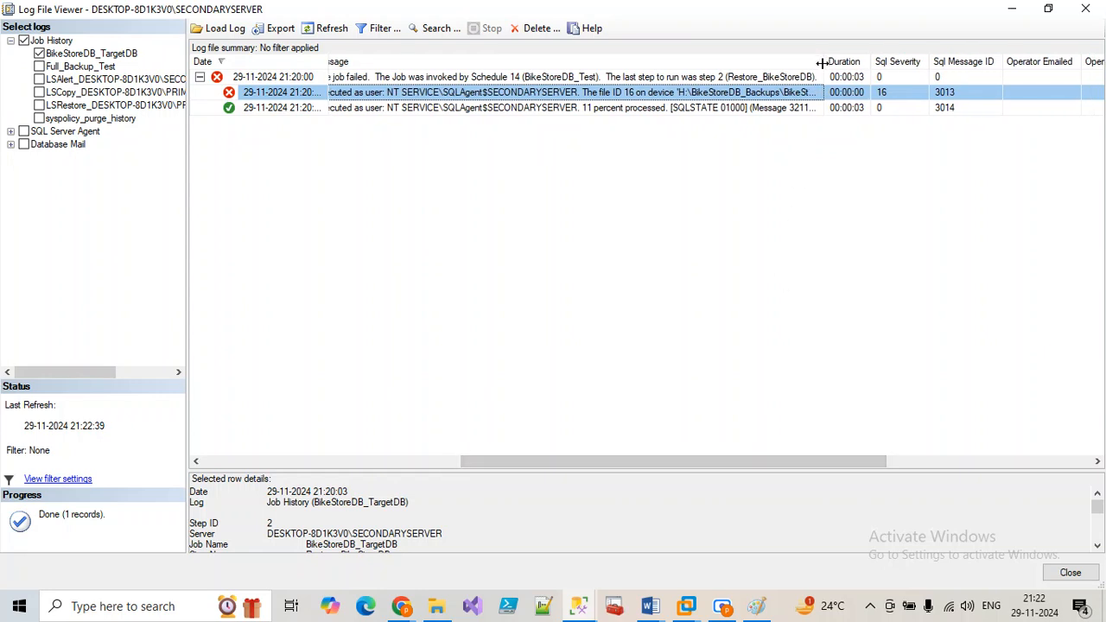
{"action": "left_click_drag", "start_coordinate": [841, 62], "coordinate": [1103, 99]}
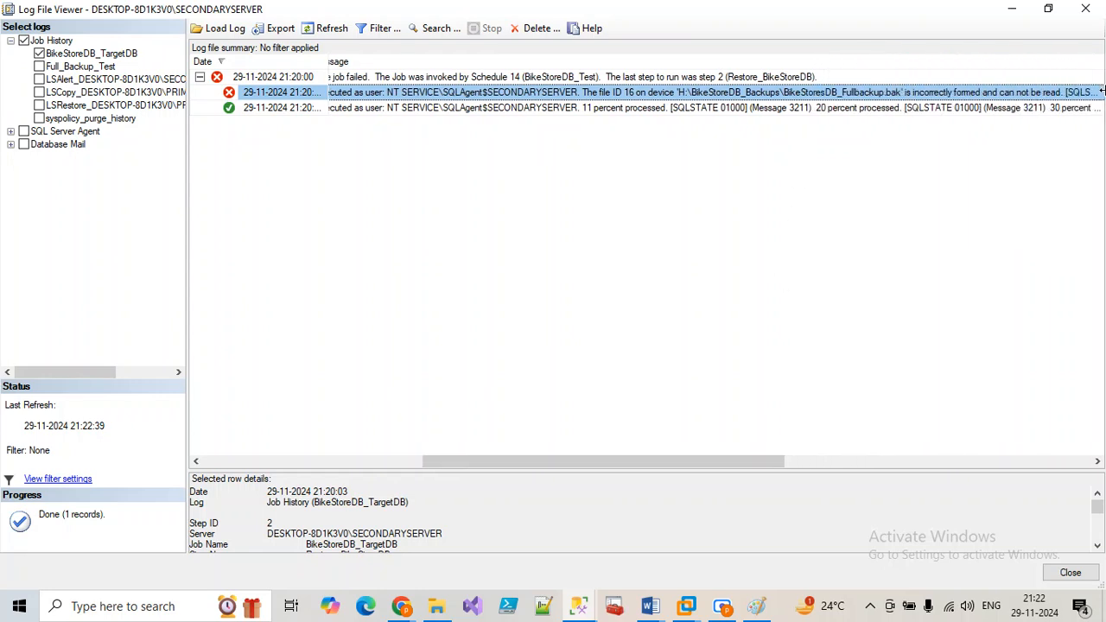
{"action": "left_click_drag", "start_coordinate": [546, 463], "coordinate": [701, 465]}
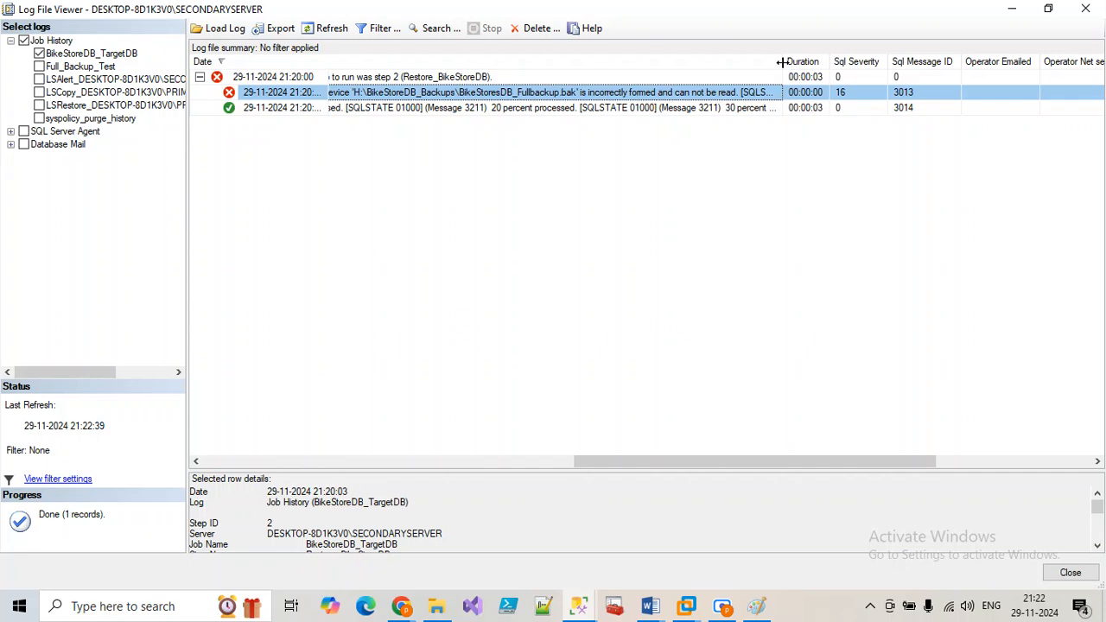
{"action": "left_click_drag", "start_coordinate": [783, 62], "coordinate": [1036, 92]}
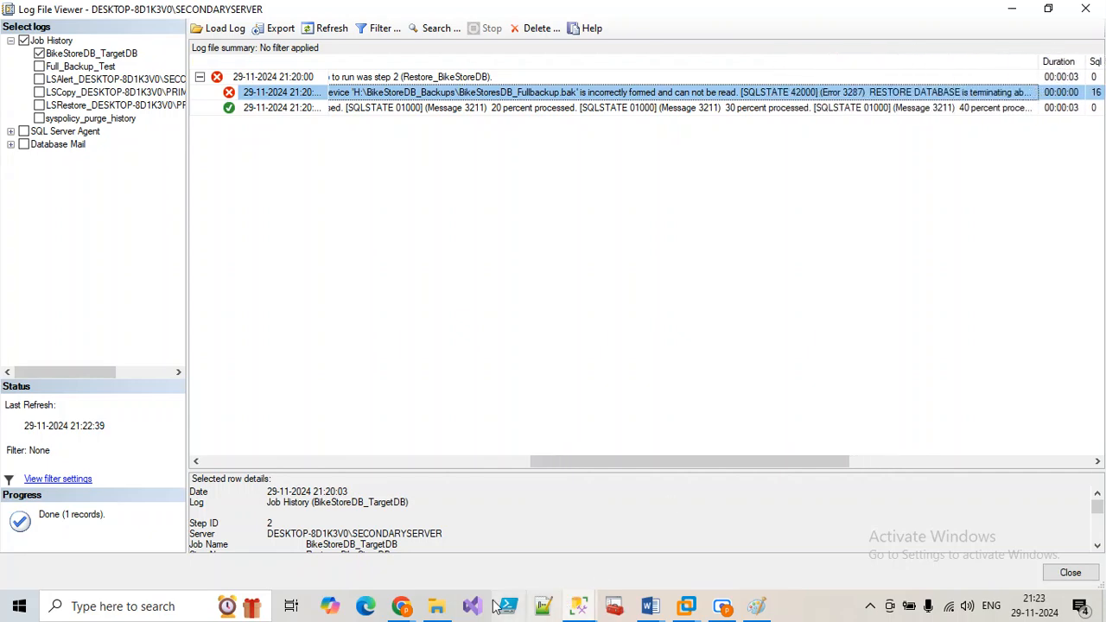
{"action": "left_click", "coordinate": [436, 606]}
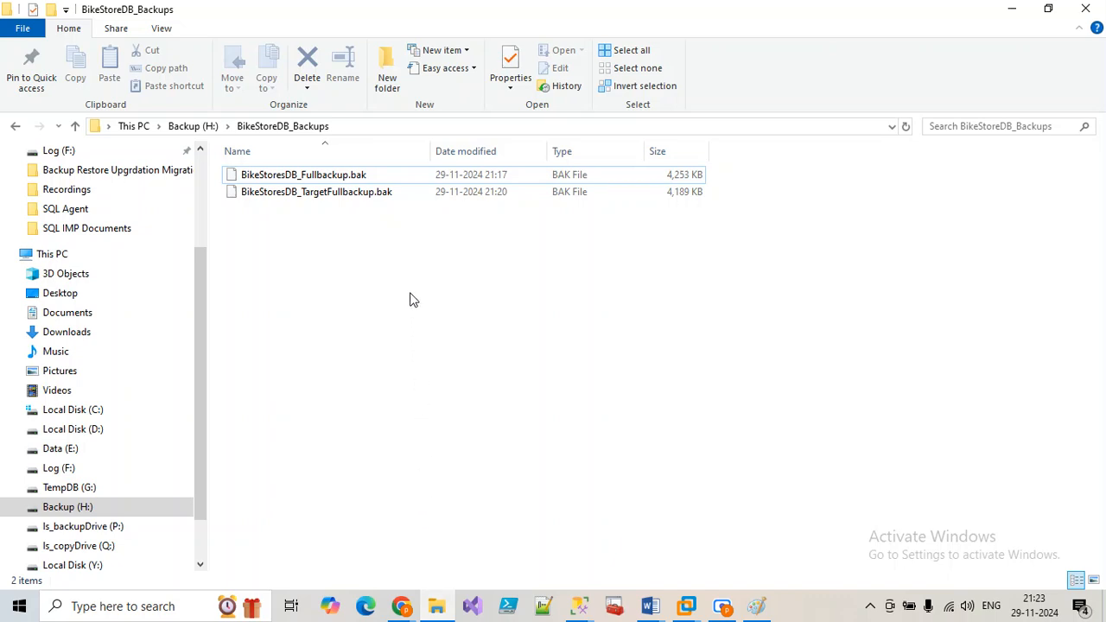
Step: Inspect BikeStoresDB_TargetFullbackup.bak's details in BikeStoreDB_Backups, then minimize File Explorer
{"action": "left_click", "coordinate": [347, 197]}
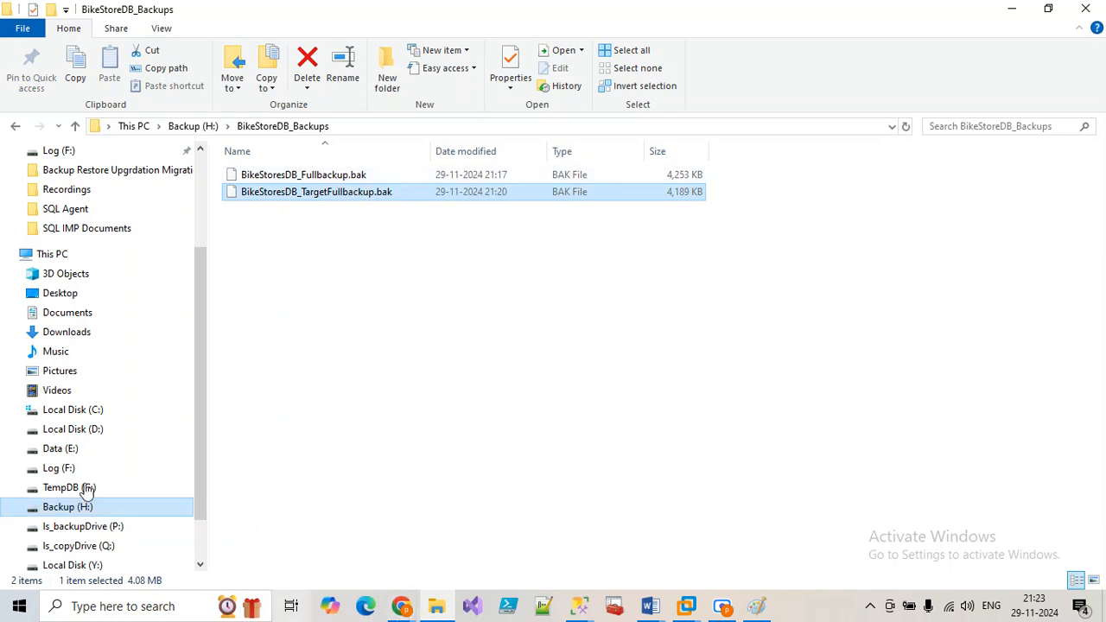
{"action": "left_click", "coordinate": [438, 606]}
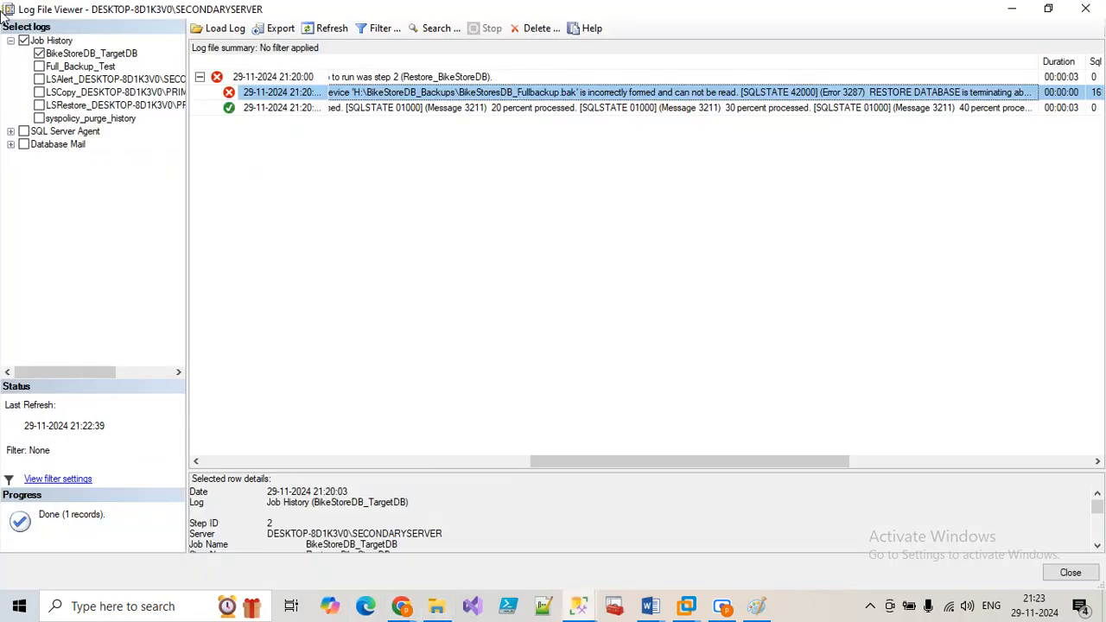
Step: From SQLQuery8, open a new query window and undo the script pasted into it
{"action": "left_click_drag", "start_coordinate": [548, 462], "coordinate": [632, 461]}
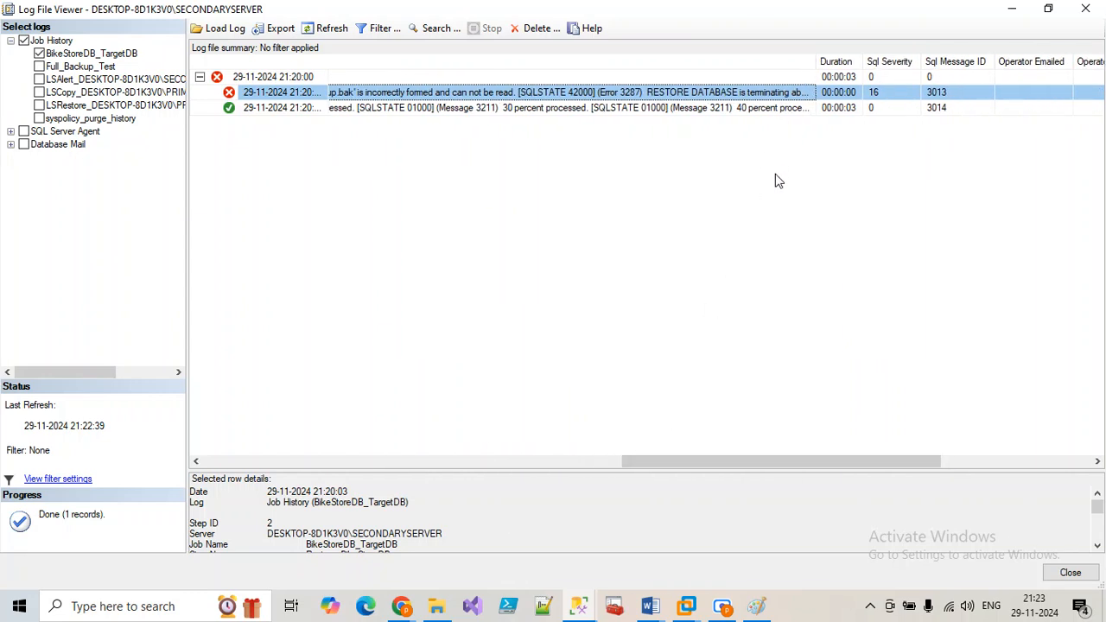
{"action": "left_click", "coordinate": [579, 606]}
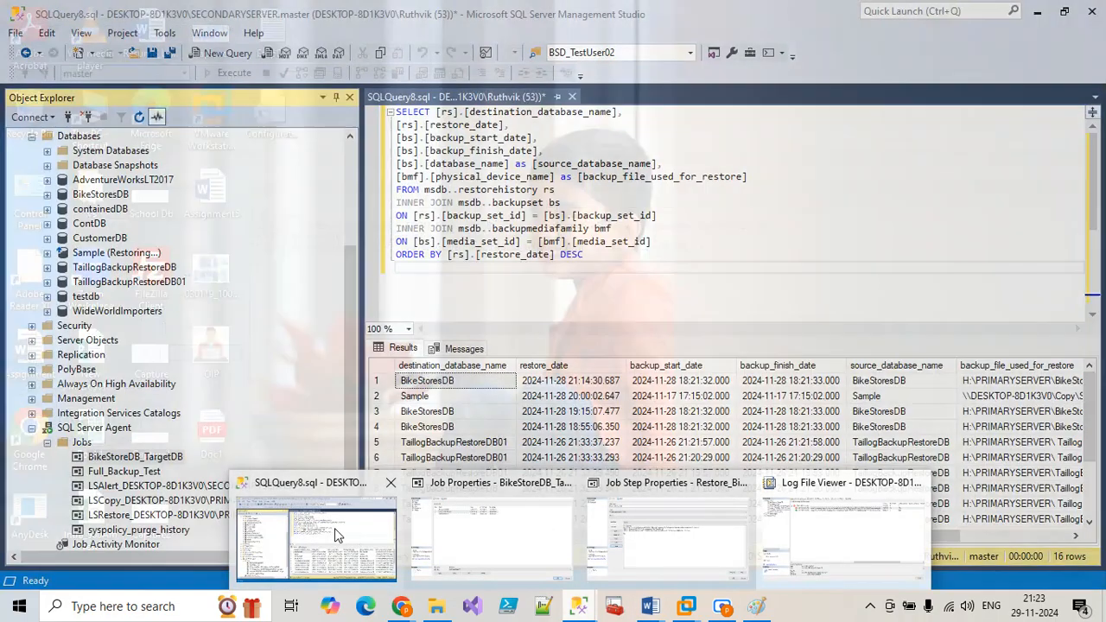
{"action": "left_click", "coordinate": [316, 532]}
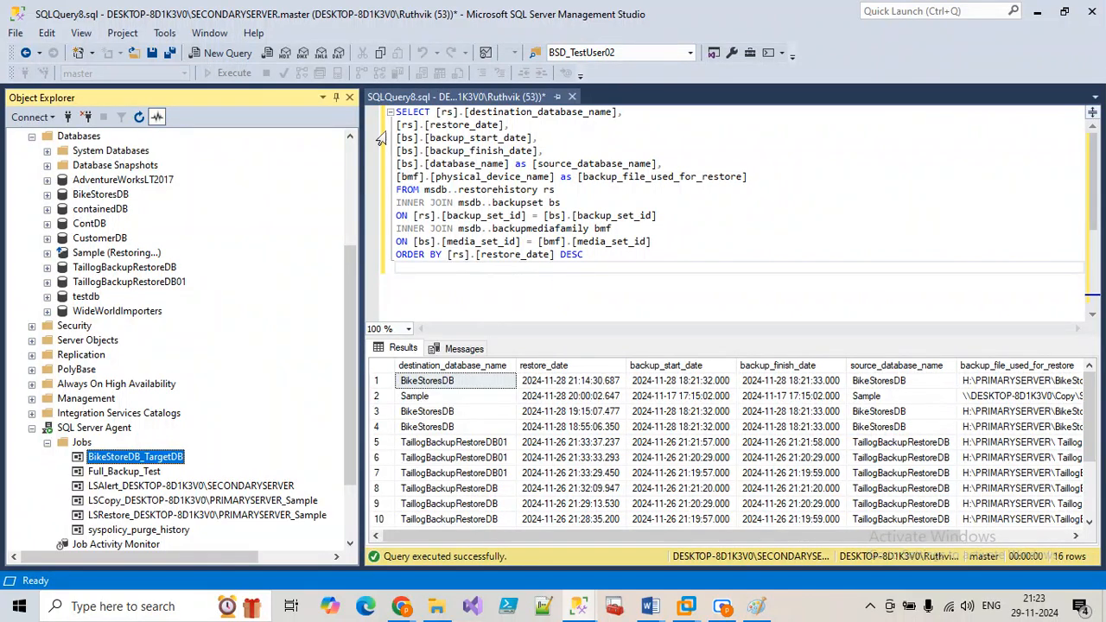
{"action": "left_click", "coordinate": [212, 53]}
{"action": "type", "text": "SELECT [rs].[destination_database_name], [rs].[restore_date], [bs].[backup_start_date], [bs].[backup_finish_date], [bs].[database_name] as [source_database_name], [bmf].[physical_device_name] as [backup_file_used_for_restore] FROM msdb..restorehistory rs INNER JOIN msdb..backupset bs ON [rs].[backup_set_id] = [bs].[backup_set_id] INNER JOIN msdb..backupmediafamily bmf ON [bs].[media_set_id] = [bmf].[media_set_id] ORDER BY [rs].[restore_date] DESC"}
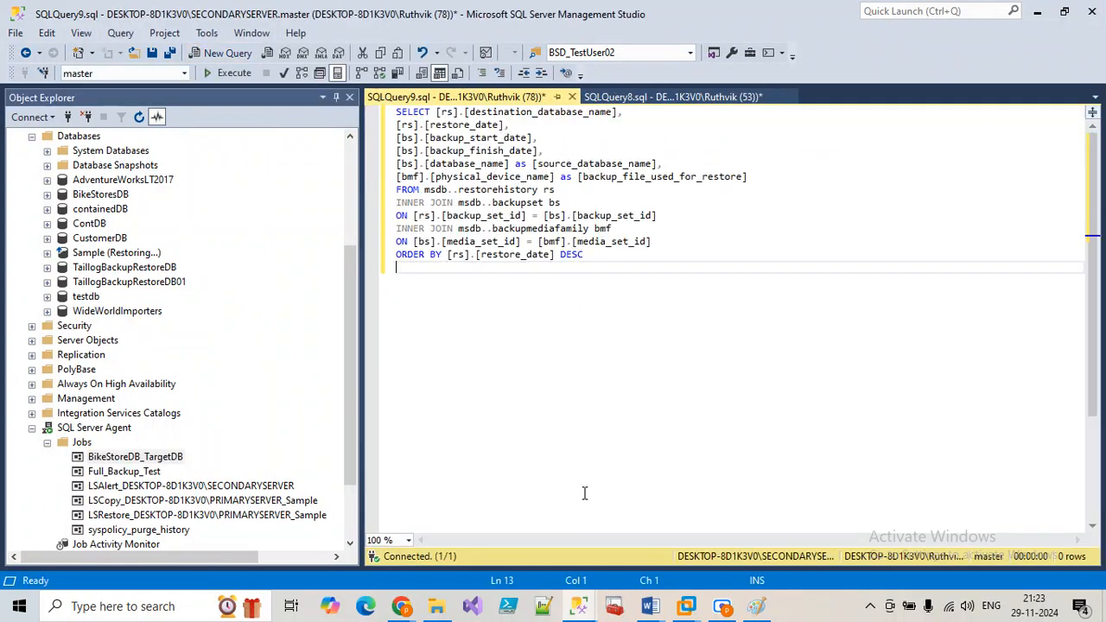
{"action": "key", "text": "ctrl+z"}
Step: Switch between the job history and SQLQuery9, undoing SQLQuery9's leftover text so it is blank
{"action": "left_click", "coordinate": [579, 606]}
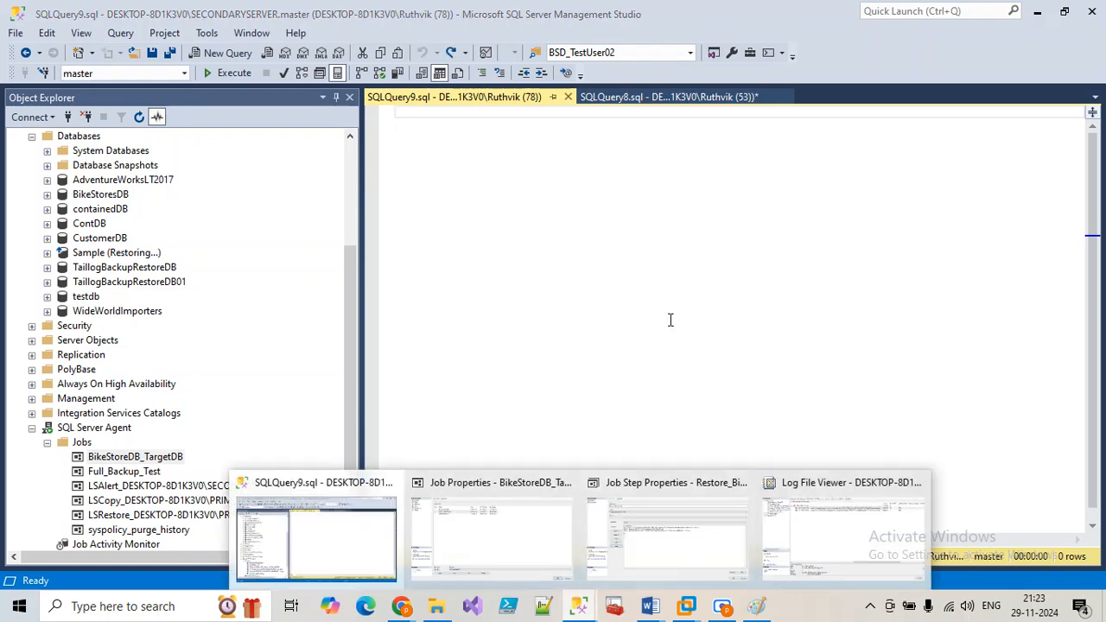
{"action": "left_click", "coordinate": [772, 553]}
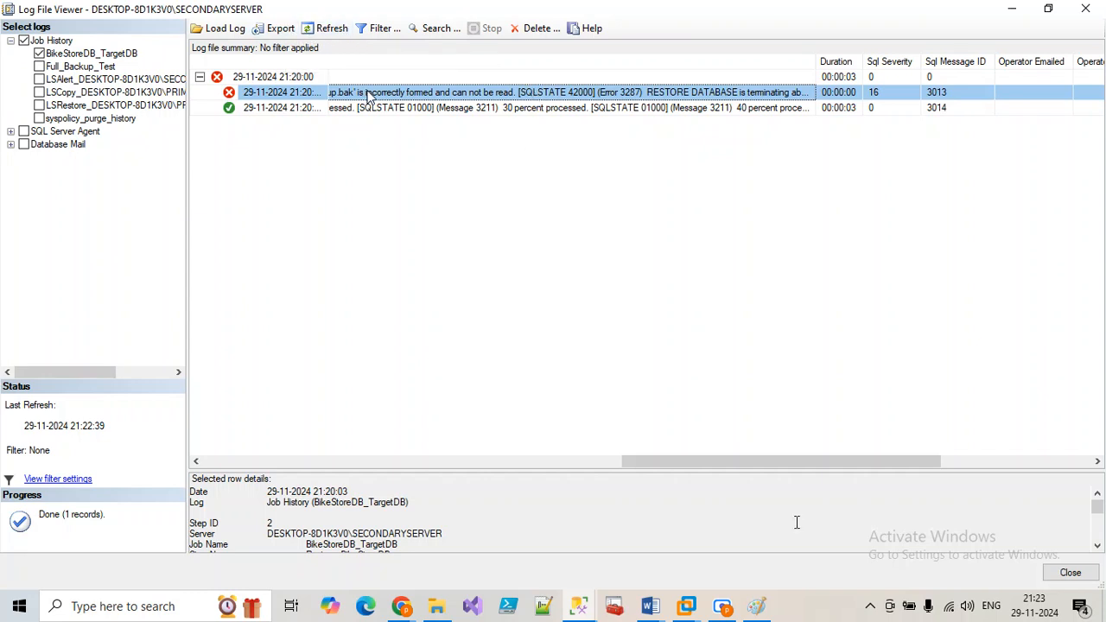
{"action": "left_click", "coordinate": [578, 606]}
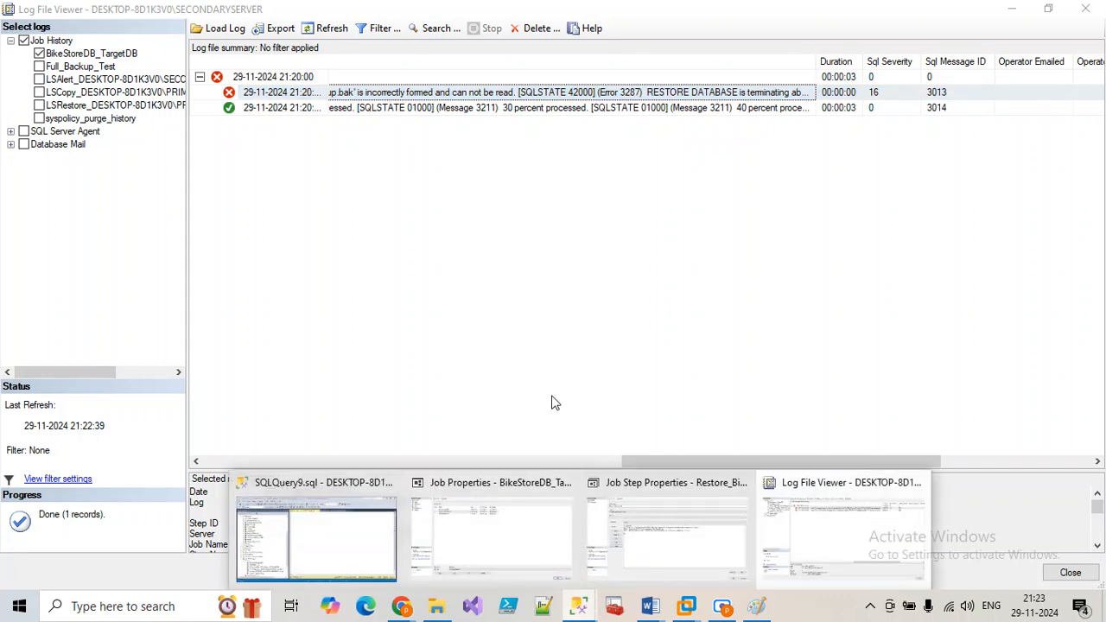
{"action": "left_click", "coordinate": [345, 535]}
{"action": "left_click", "coordinate": [486, 331]}
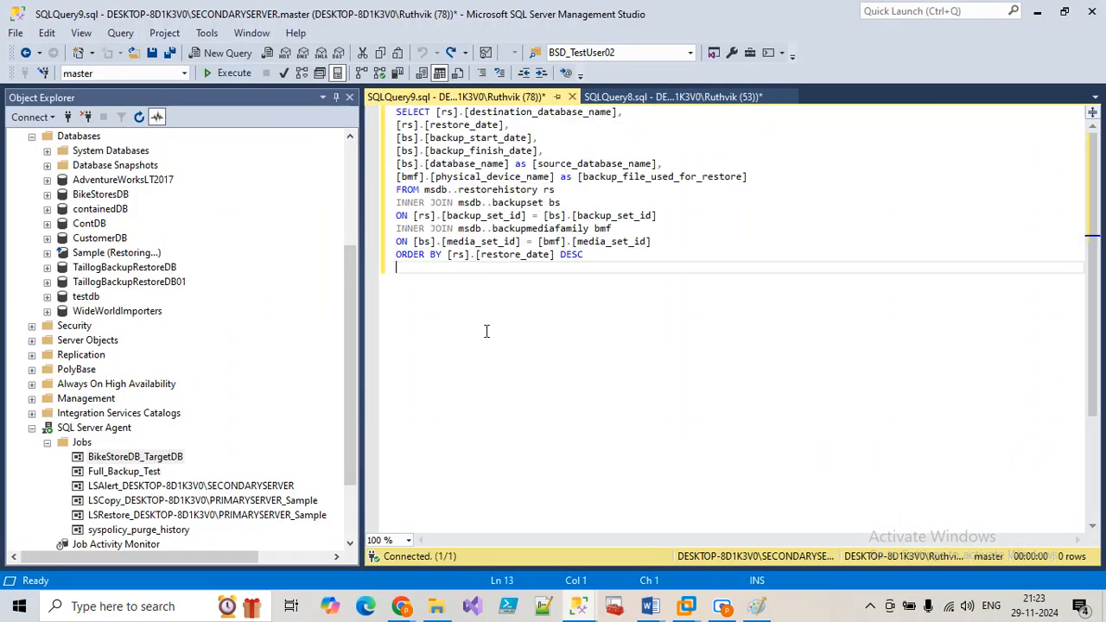
{"action": "key", "text": "ctrl+z"}
{"action": "left_click", "coordinate": [578, 605]}
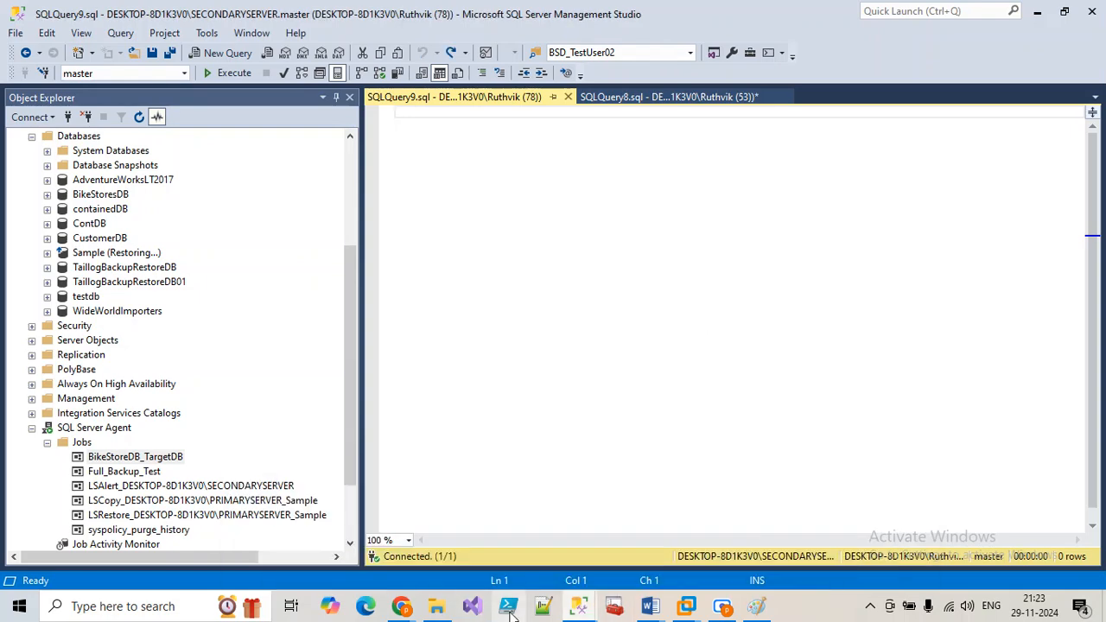
Step: Back in the job history, widen and scroll the Message column to show the file ID 16 error
{"action": "mouse_move", "coordinate": [578, 606]}
{"action": "left_click", "coordinate": [851, 502]}
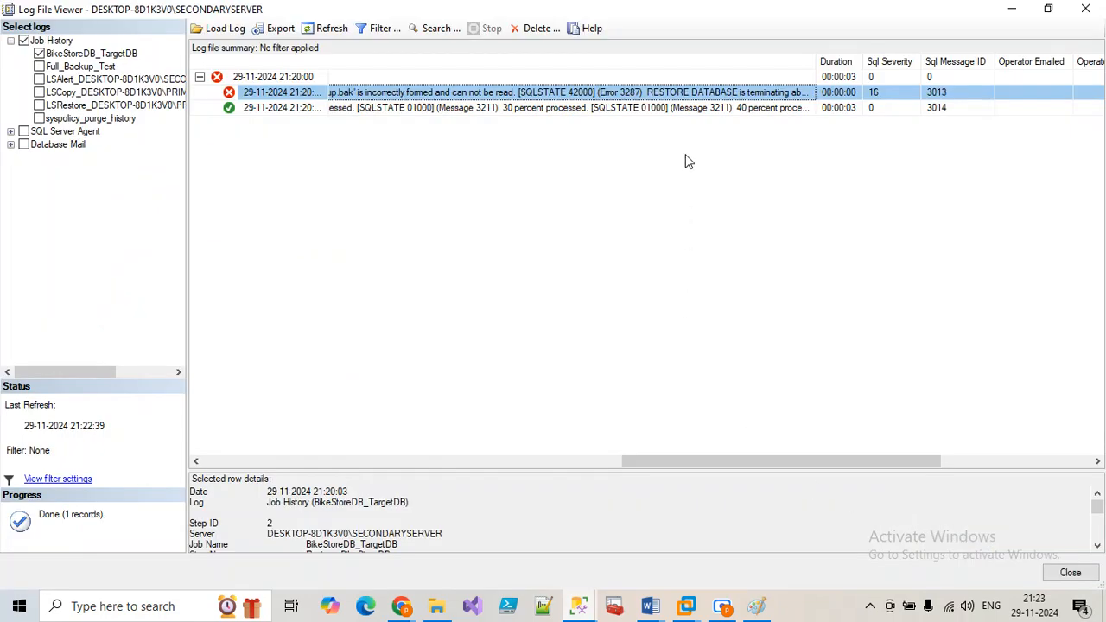
{"action": "left_click_drag", "start_coordinate": [816, 60], "coordinate": [1087, 95]}
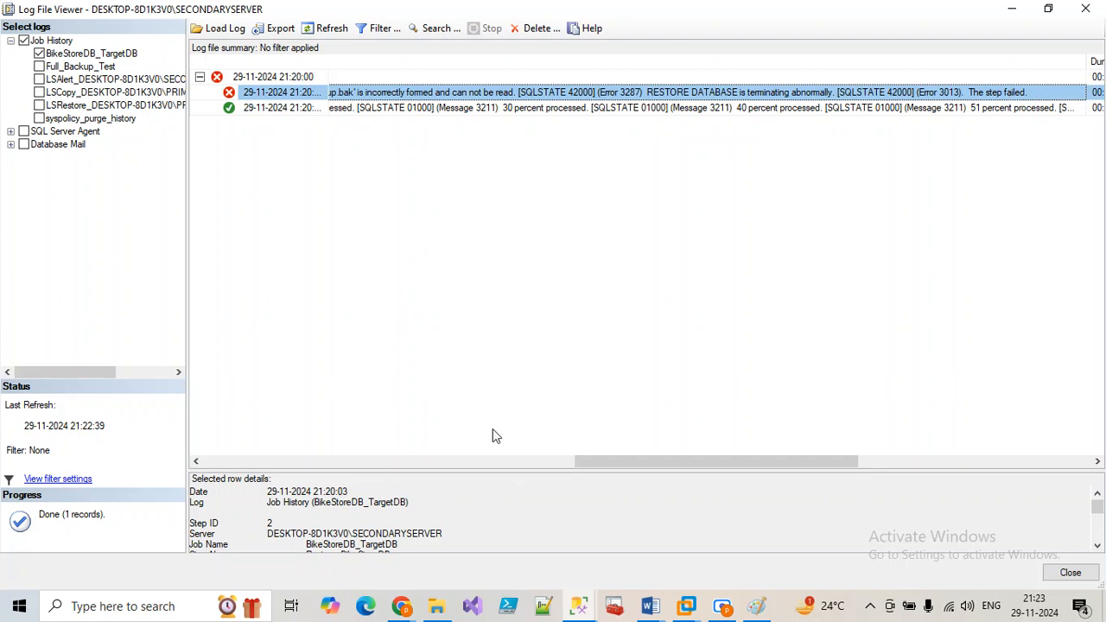
{"action": "left_click_drag", "start_coordinate": [718, 467], "coordinate": [578, 479]}
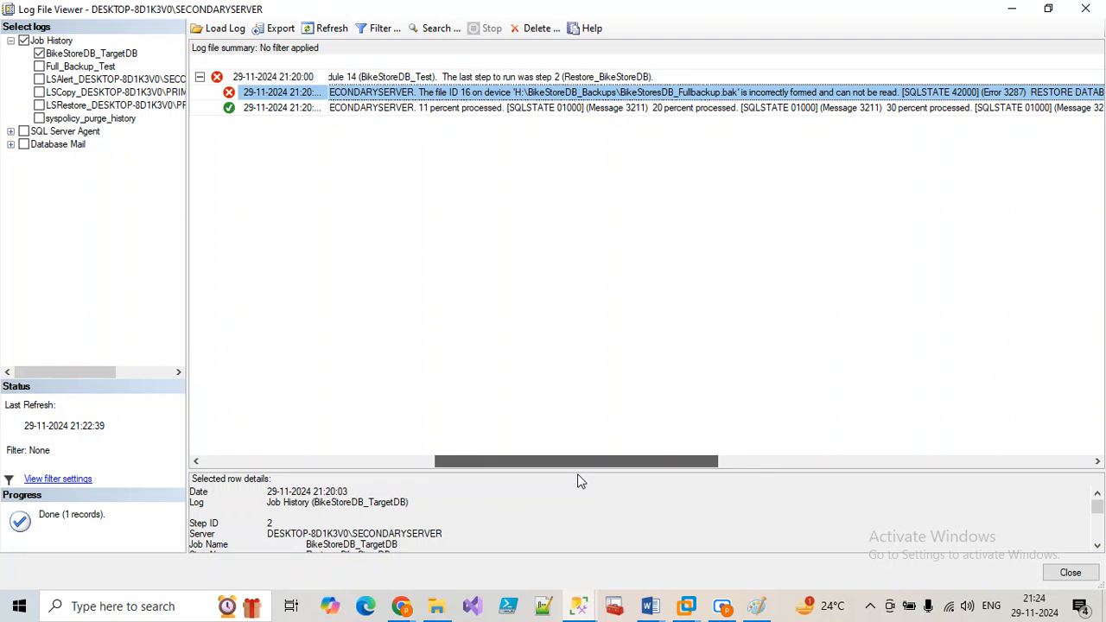
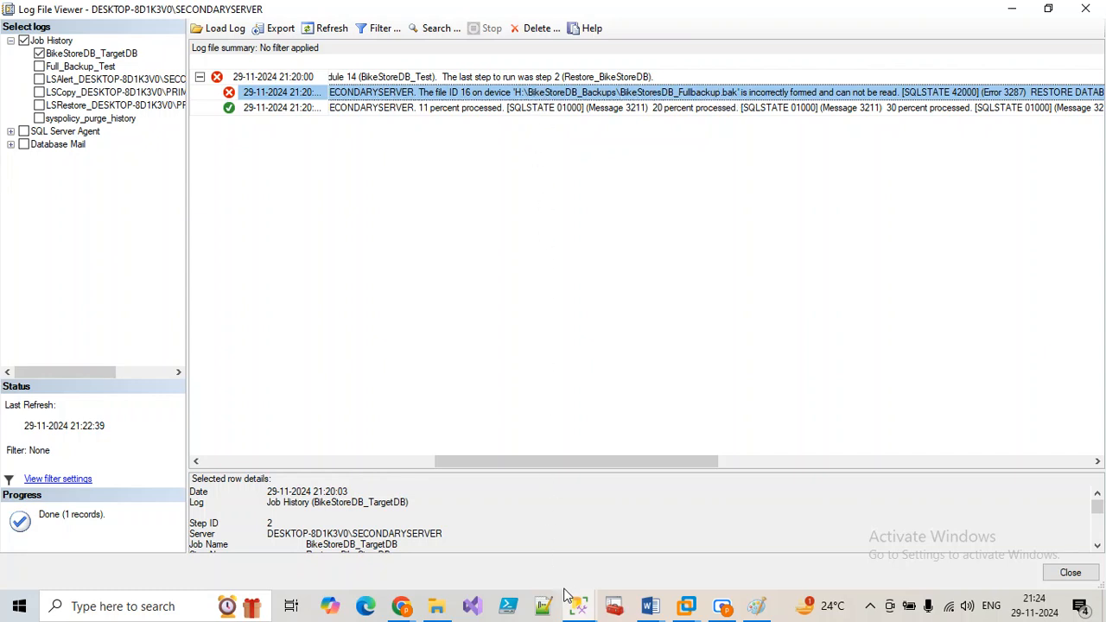
Step: Review the command script of the failed restore job step in Job Step Properties
{"action": "mouse_move", "coordinate": [579, 610]}
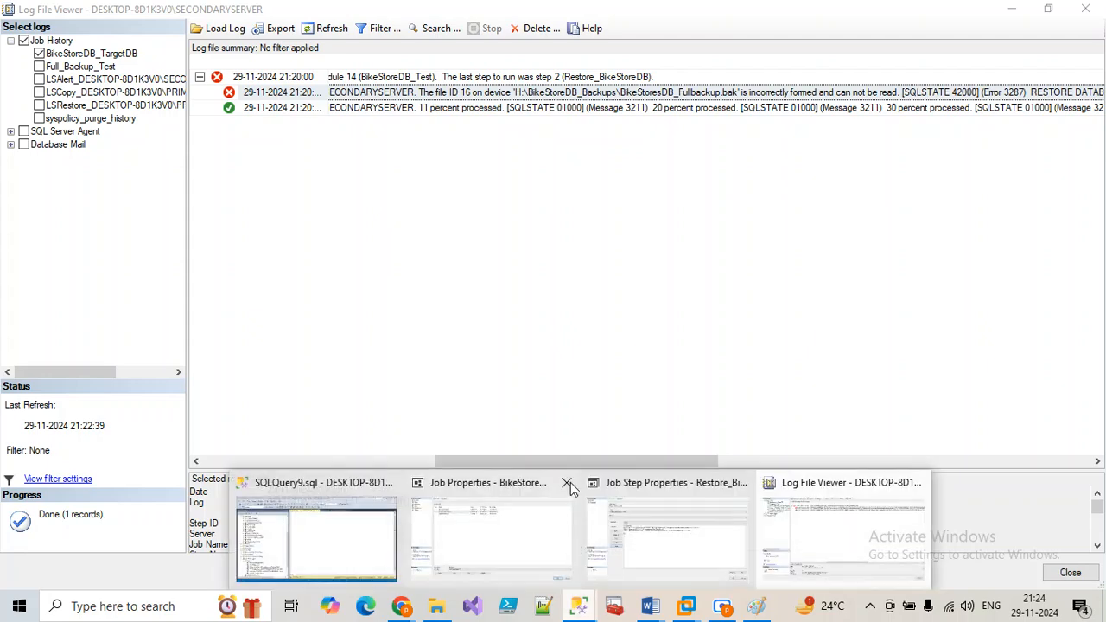
{"action": "left_click", "coordinate": [341, 528]}
{"action": "mouse_move", "coordinate": [594, 609]}
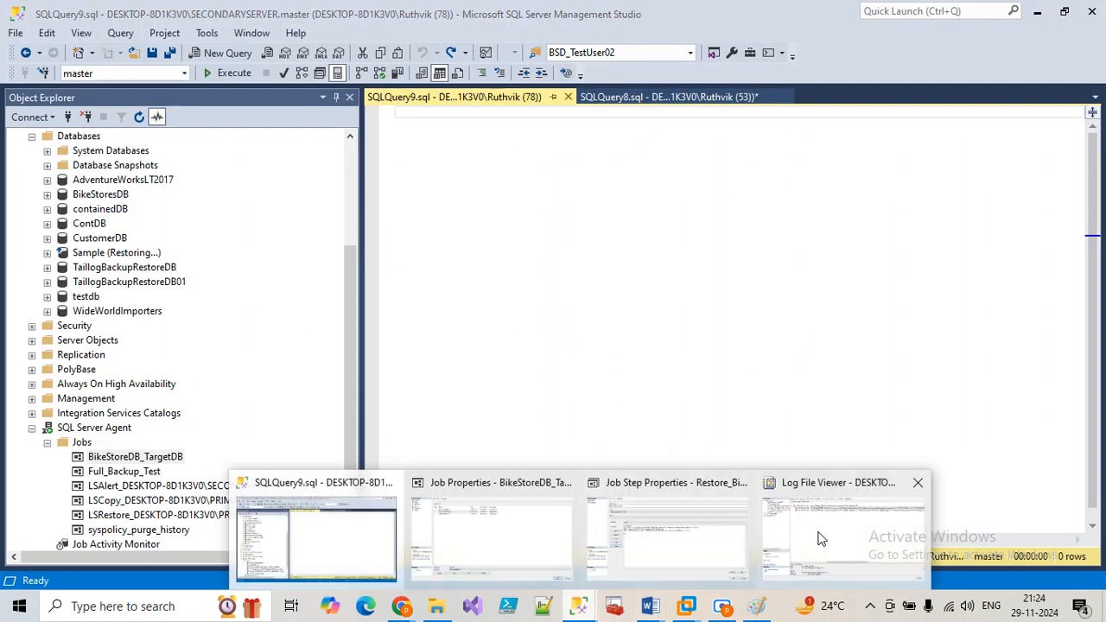
{"action": "mouse_move", "coordinate": [821, 539]}
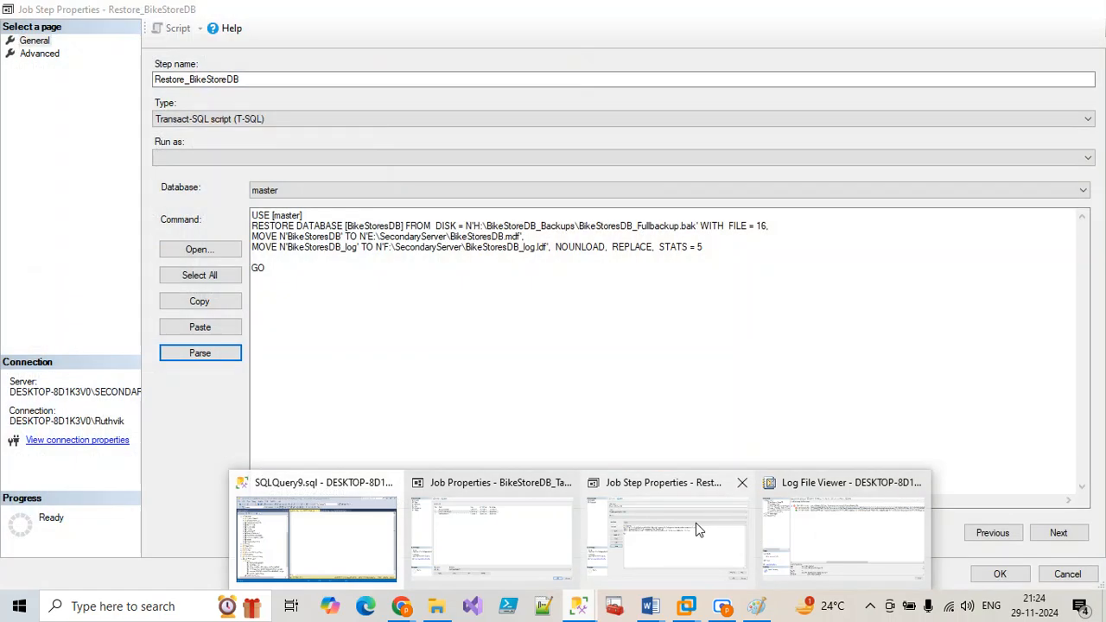
{"action": "left_click", "coordinate": [696, 525]}
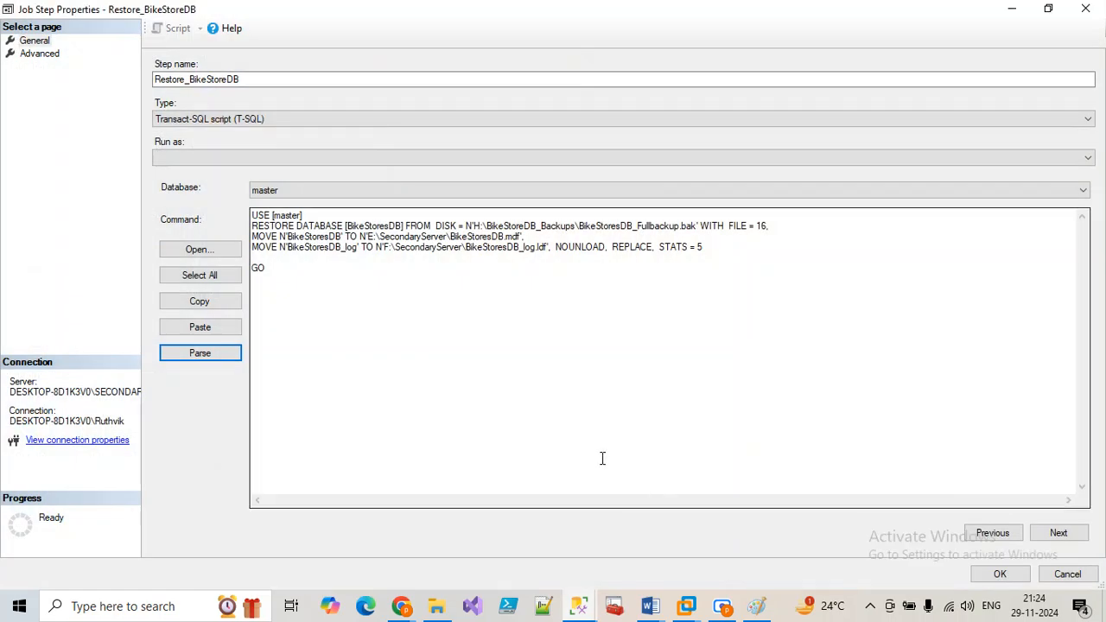
{"action": "left_click", "coordinate": [467, 226]}
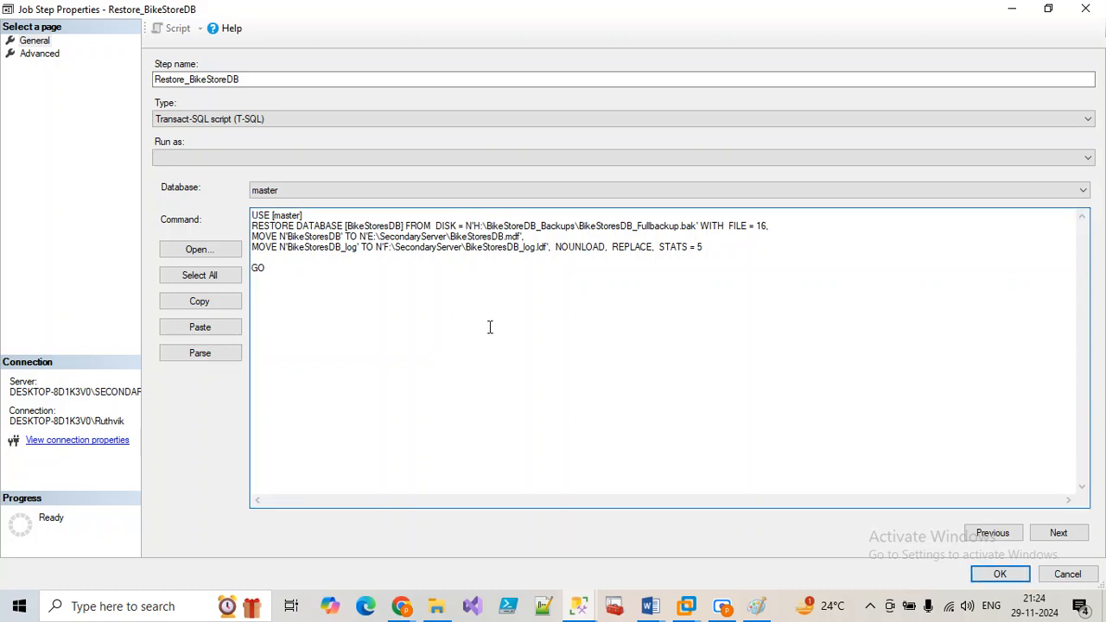
Step: Back in the main window, start a database restore from SECONDARYSERVER's Databases folder
{"action": "left_click", "coordinate": [578, 605]}
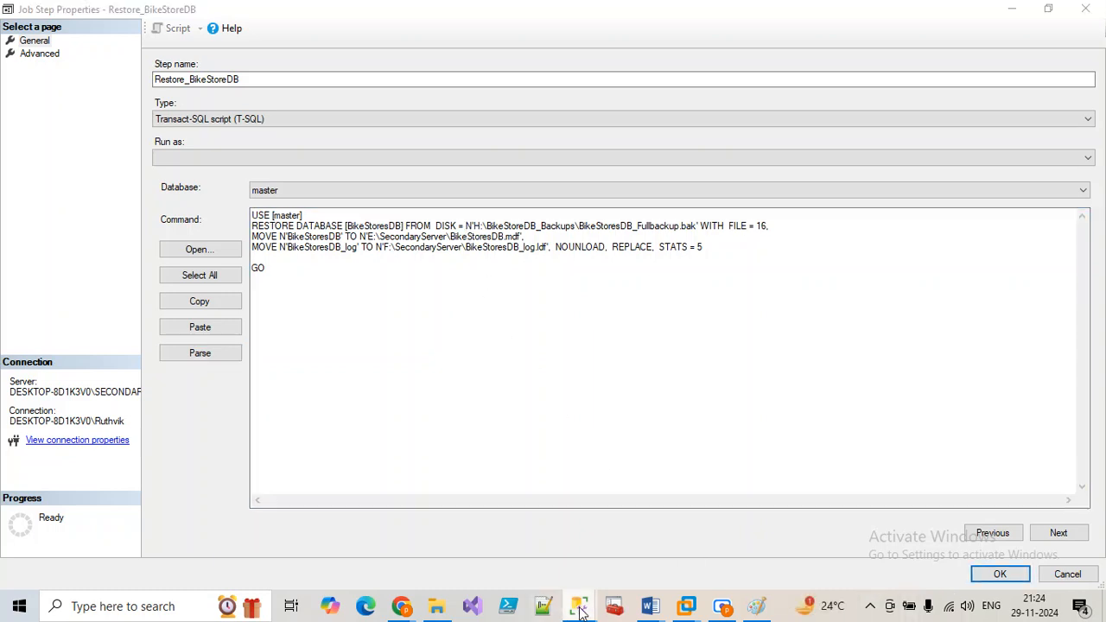
{"action": "left_click", "coordinate": [361, 506]}
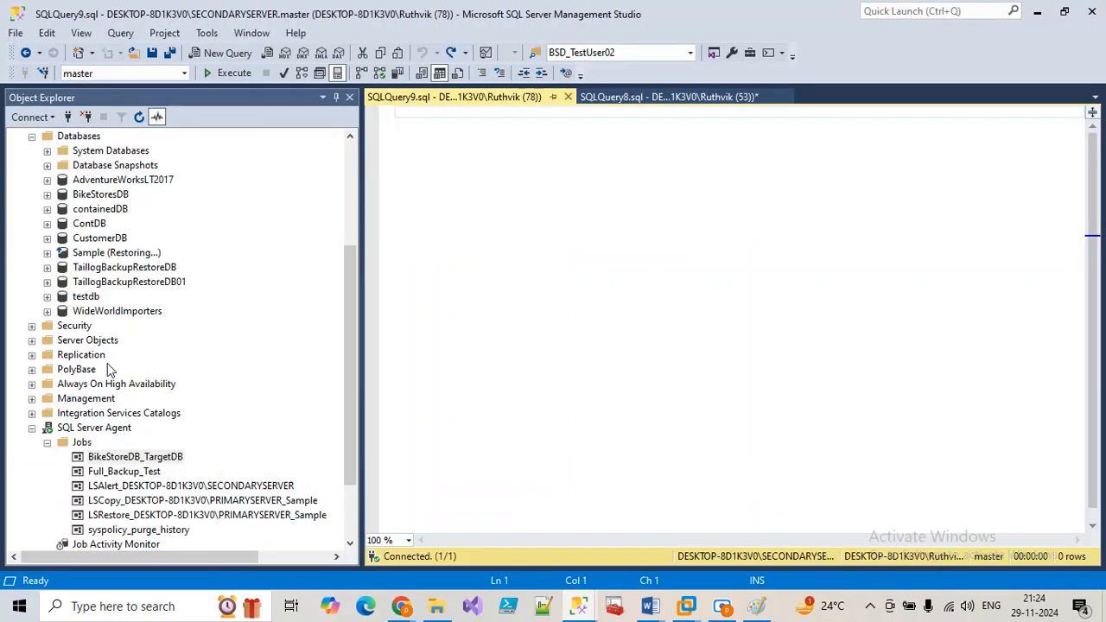
{"action": "scroll", "coordinate": [84, 387], "scroll_direction": "up", "scroll_amount": 4}
{"action": "right_click", "coordinate": [81, 311]}
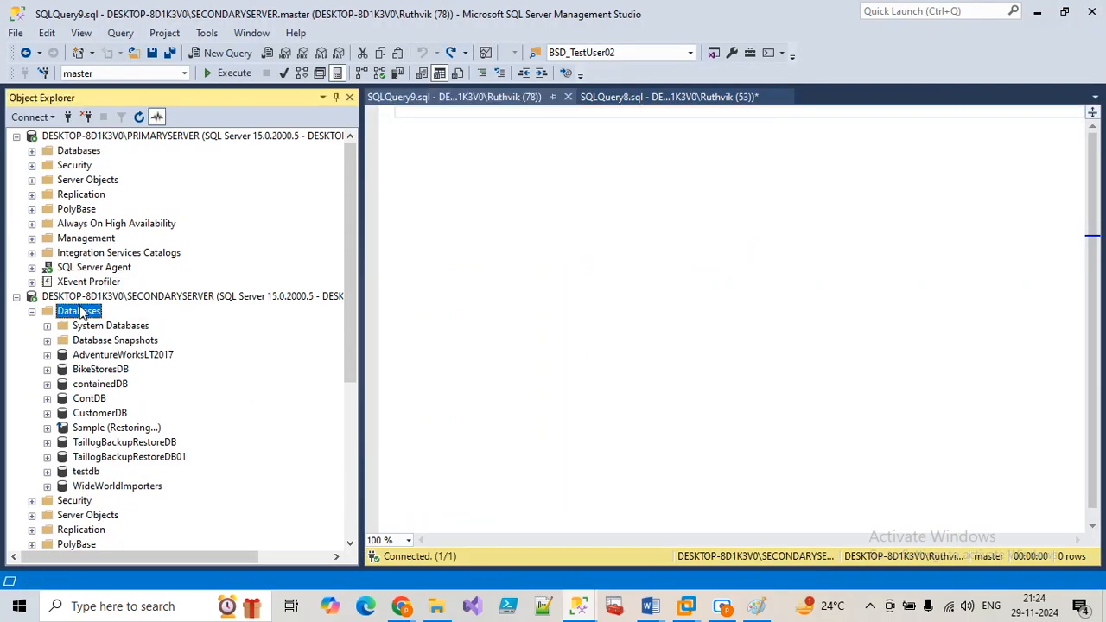
{"action": "key", "text": "Escape"}
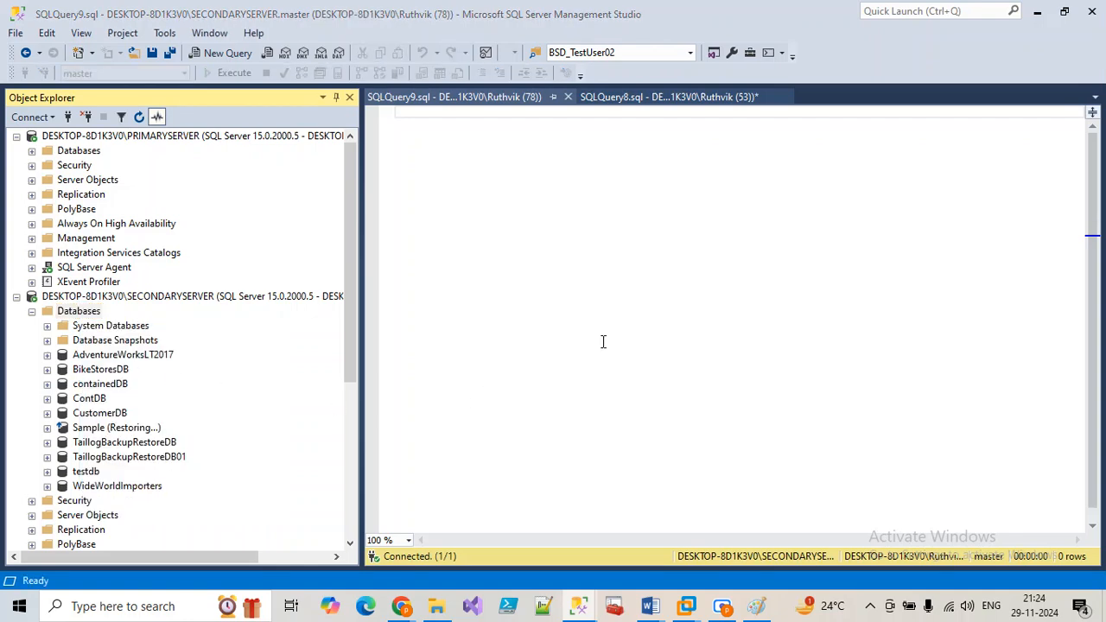
Step: Use H:\BikeStoreDB_Backups\BikeStoresDB_Fullbackup.bak as the restore's backup device
{"action": "left_click", "coordinate": [402, 114]}
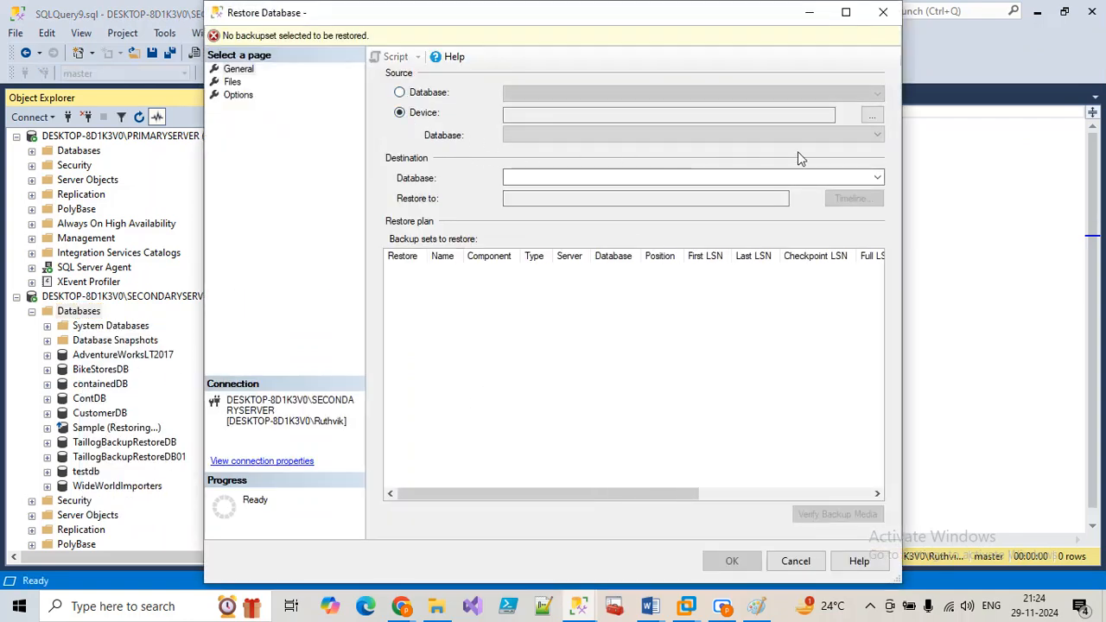
{"action": "left_click", "coordinate": [871, 116]}
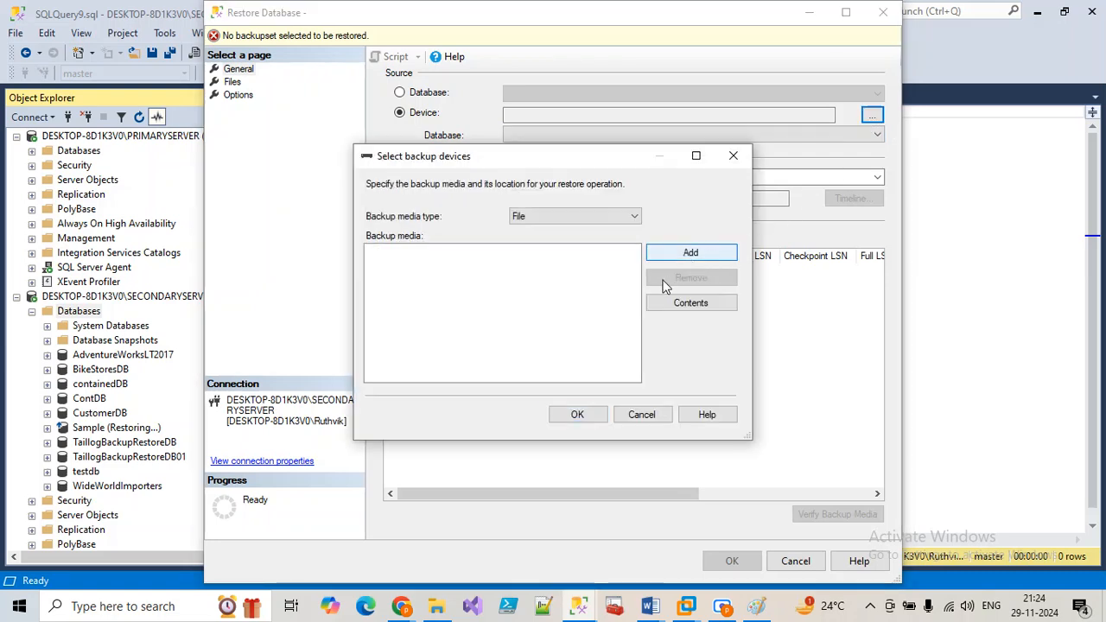
{"action": "left_click", "coordinate": [690, 256]}
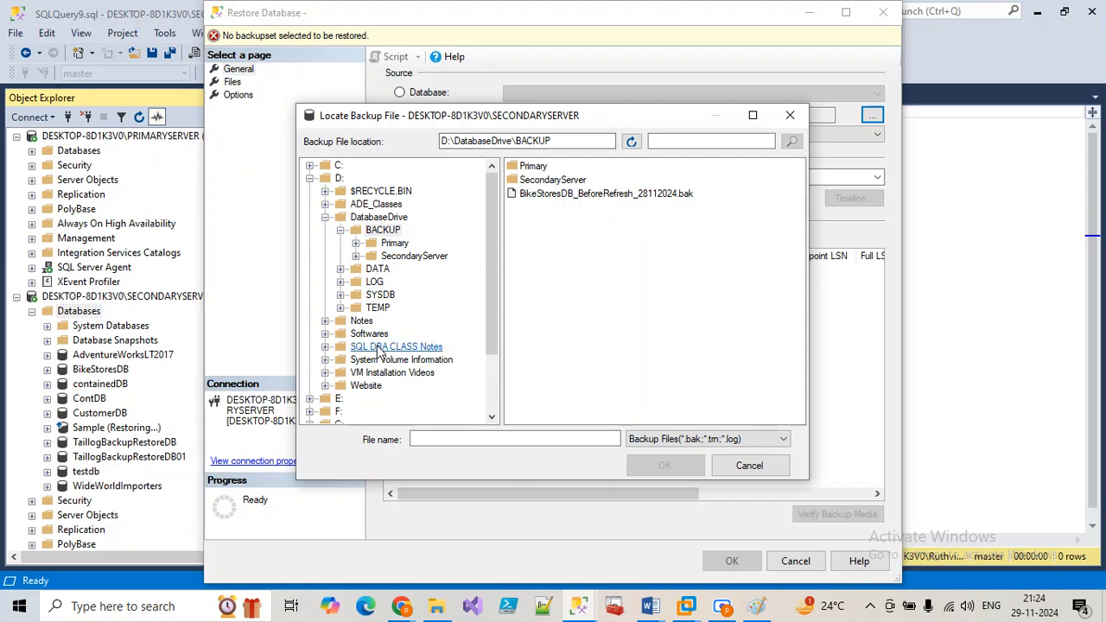
{"action": "scroll", "coordinate": [378, 350], "scroll_direction": "down", "scroll_amount": 2}
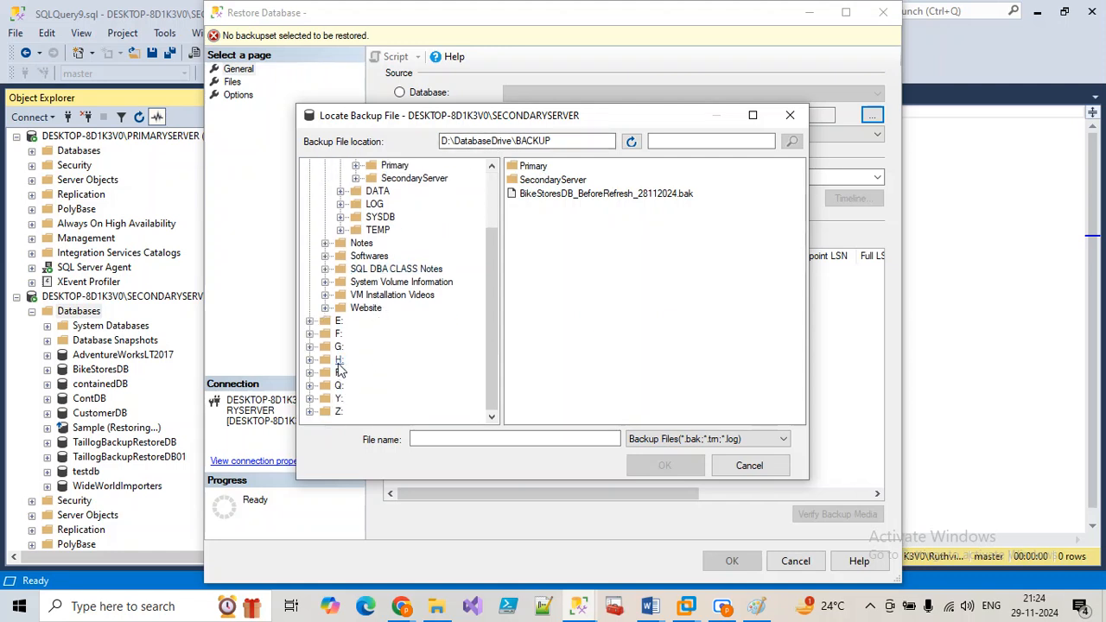
{"action": "left_click", "coordinate": [338, 360]}
{"action": "double_click", "coordinate": [550, 182]}
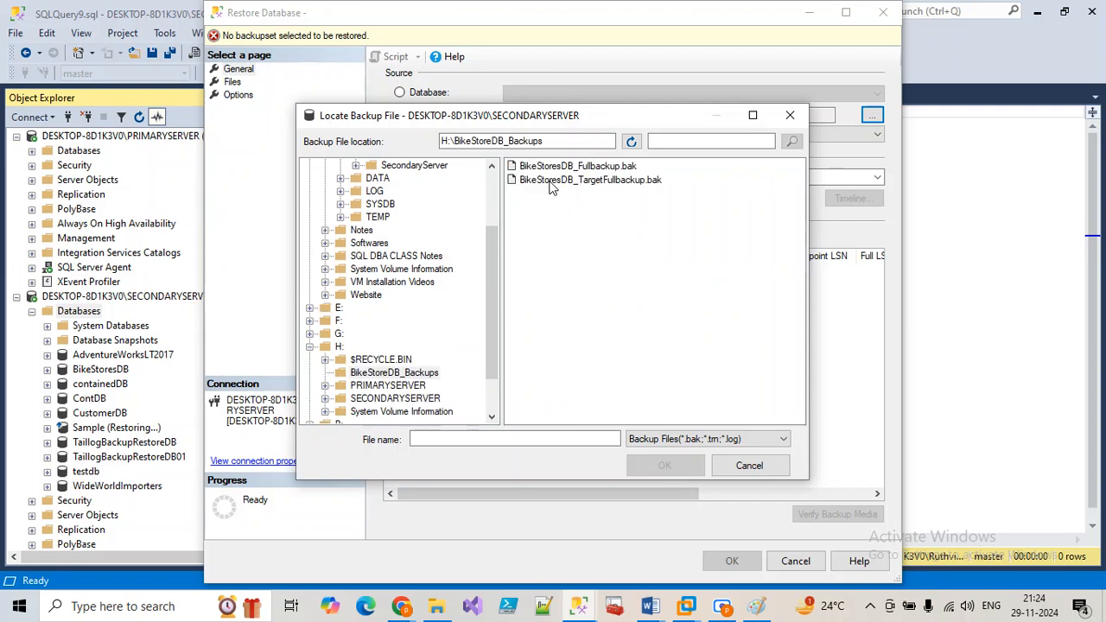
{"action": "left_click", "coordinate": [563, 168]}
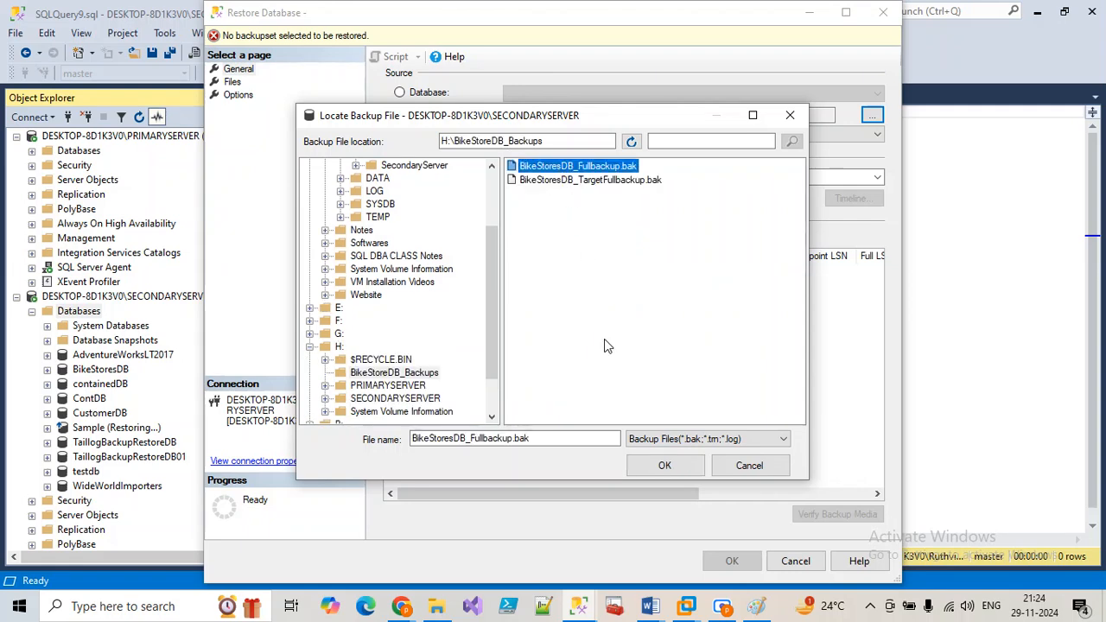
{"action": "left_click", "coordinate": [662, 464]}
{"action": "left_click", "coordinate": [575, 415]}
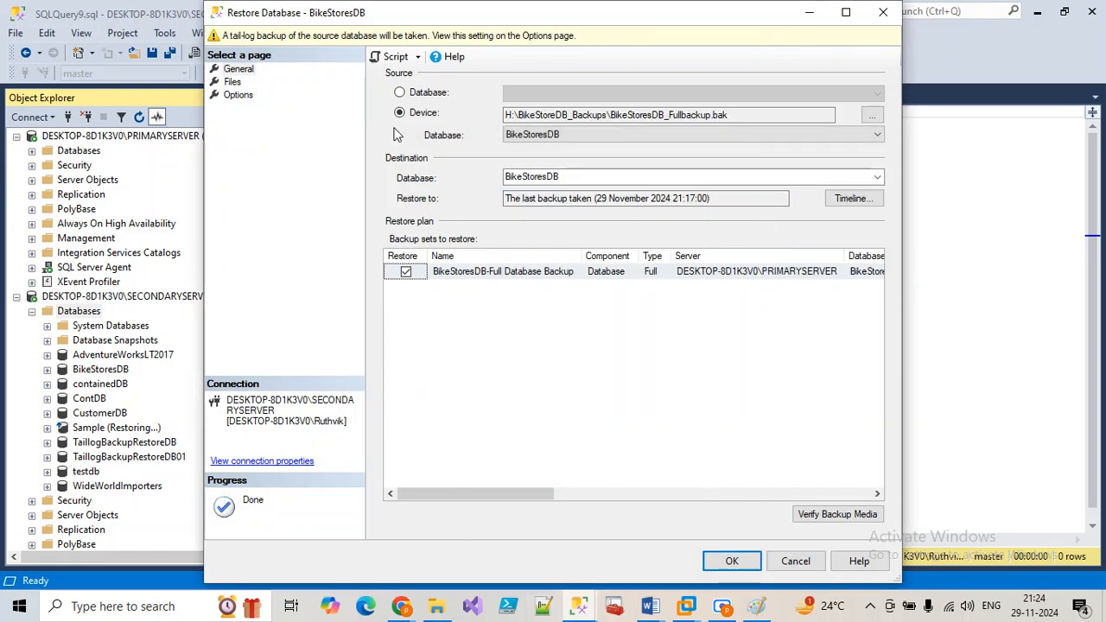
Step: Relocate all files, pointing the data file to E:\SecondaryServer\BikeStoresDB.mdf
{"action": "left_click", "coordinate": [232, 82]}
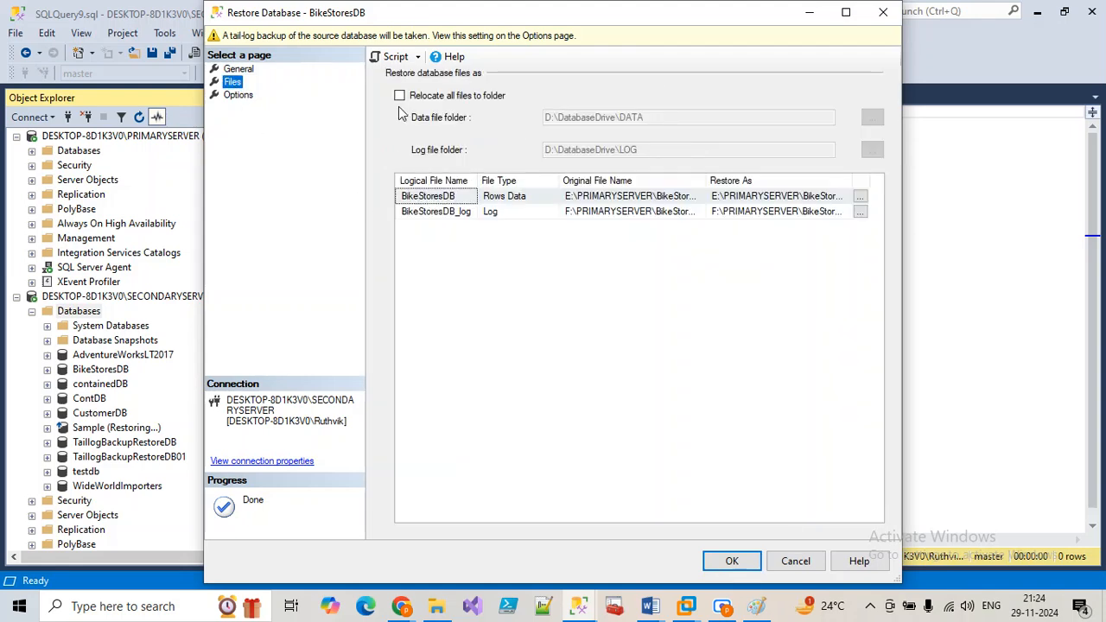
{"action": "left_click", "coordinate": [399, 95]}
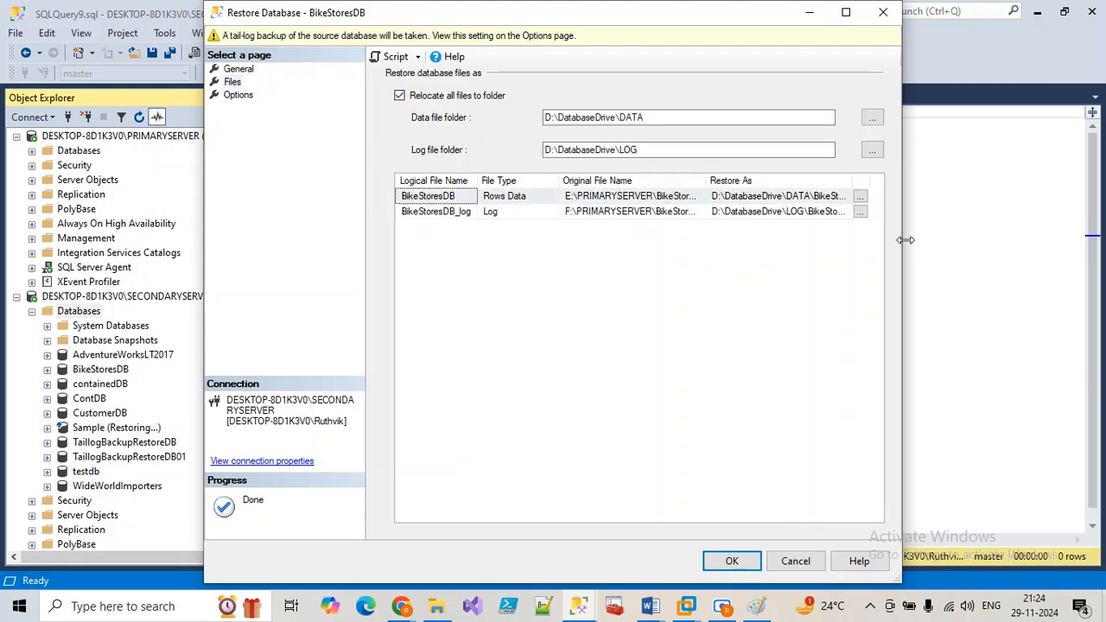
{"action": "left_click", "coordinate": [860, 196]}
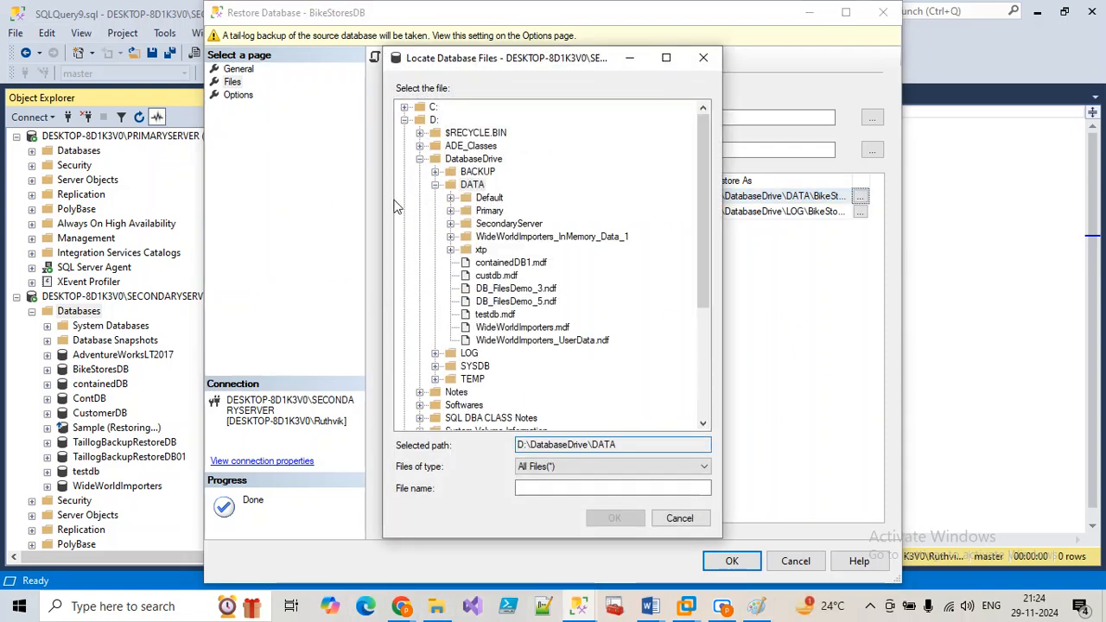
{"action": "left_click", "coordinate": [419, 159]}
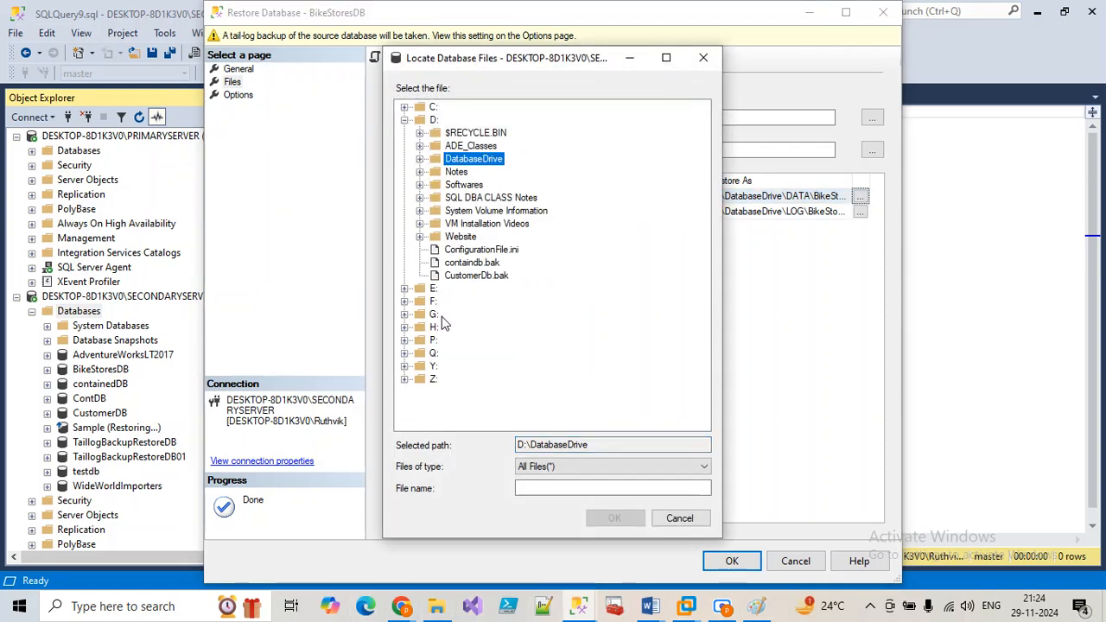
{"action": "left_click", "coordinate": [433, 288]}
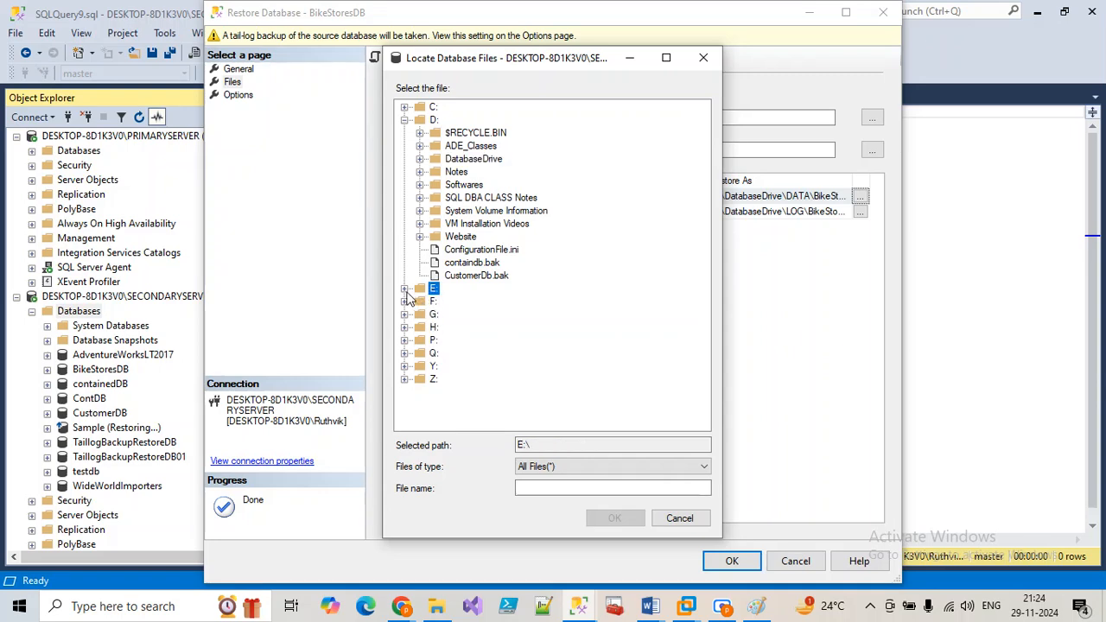
{"action": "left_click", "coordinate": [404, 287]}
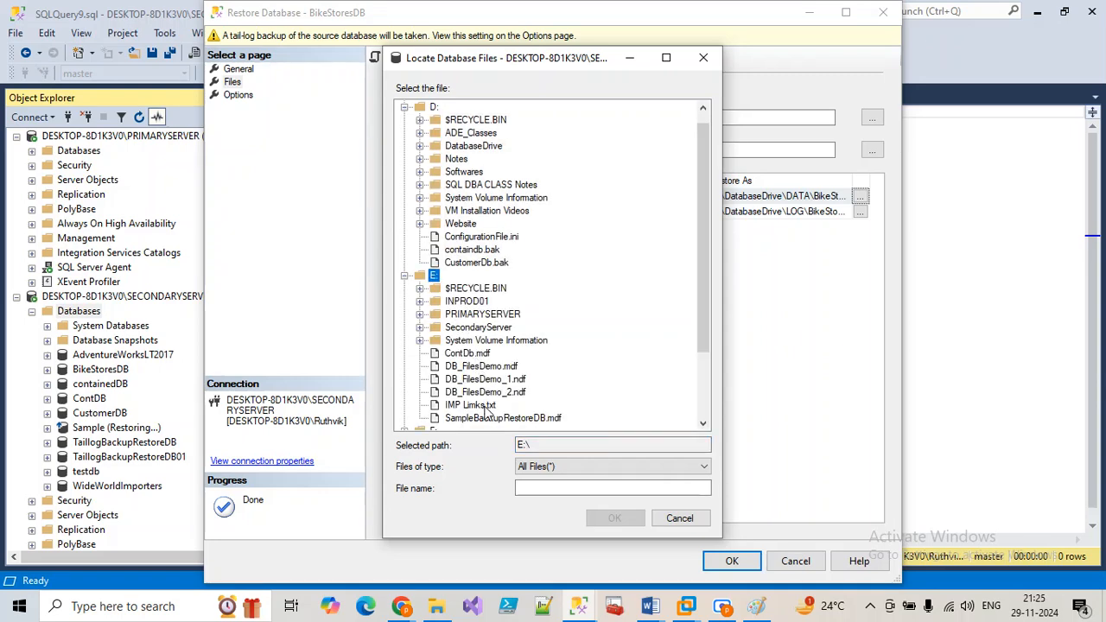
{"action": "scroll", "coordinate": [487, 397], "scroll_direction": "down", "scroll_amount": 1}
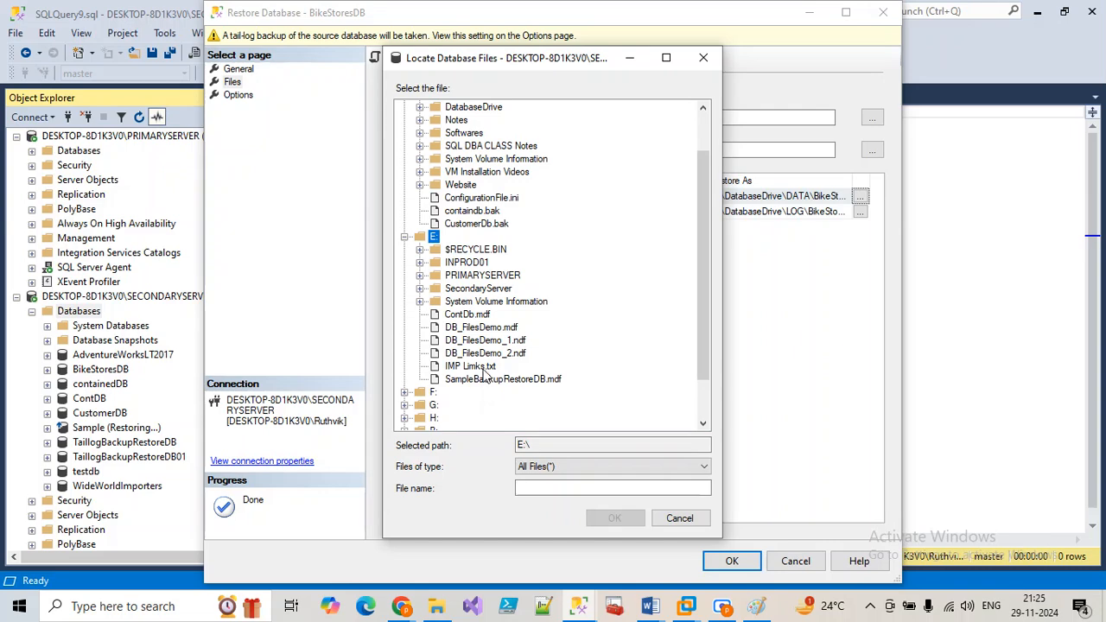
{"action": "left_click", "coordinate": [476, 290]}
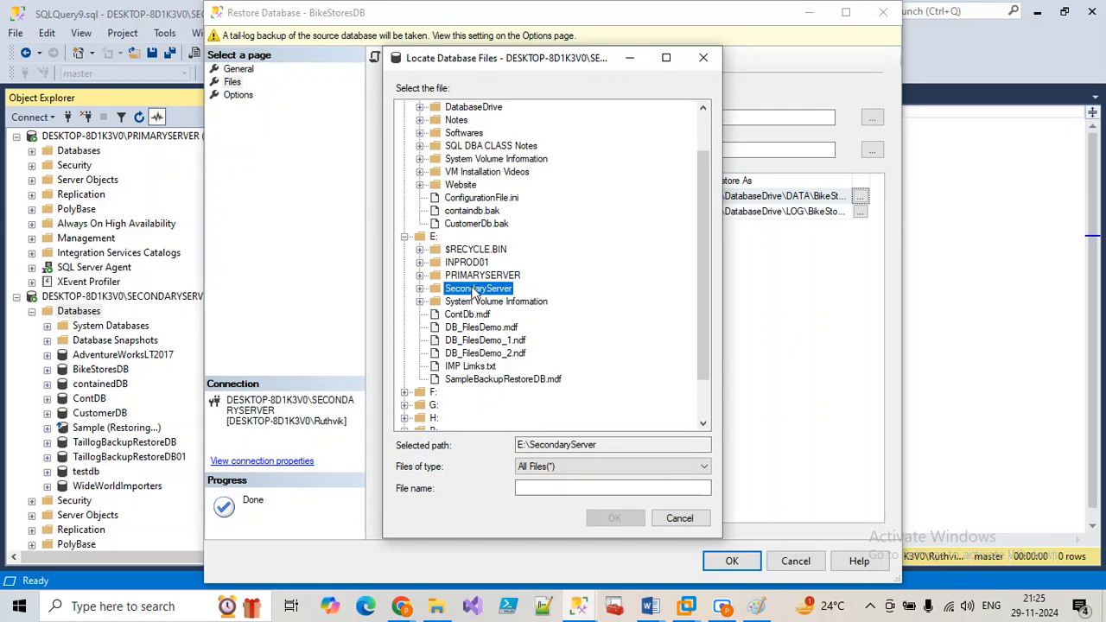
{"action": "left_click", "coordinate": [419, 289]}
{"action": "left_click", "coordinate": [495, 314]}
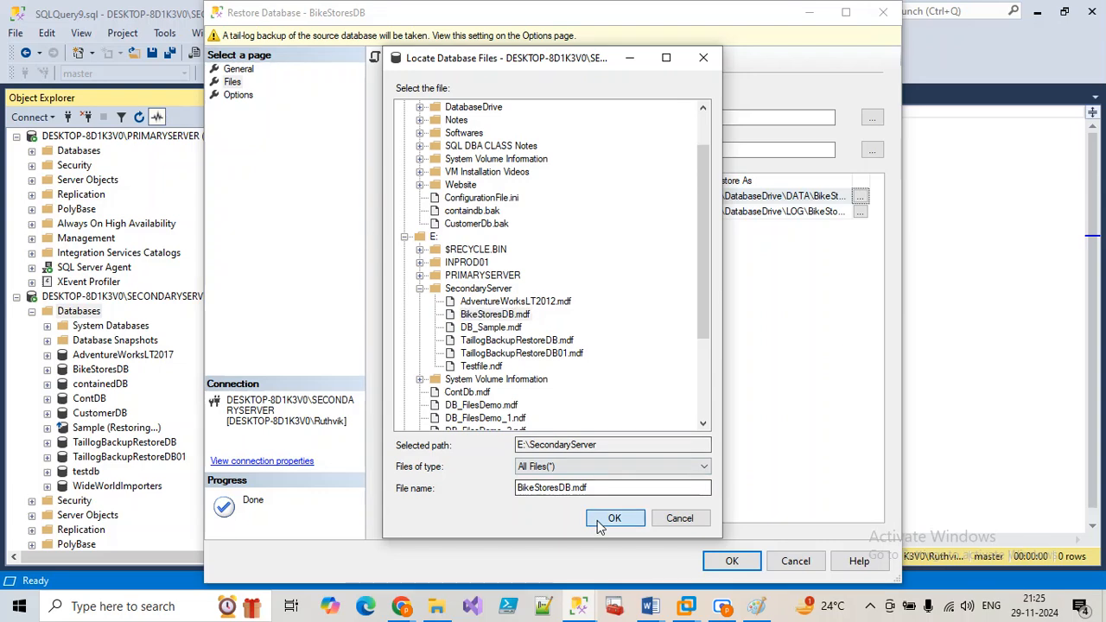
{"action": "left_click", "coordinate": [615, 517]}
Step: Point the log file to F:\SecondaryServer\BikeStoresDB_log.ldf
{"action": "left_click", "coordinate": [860, 213]}
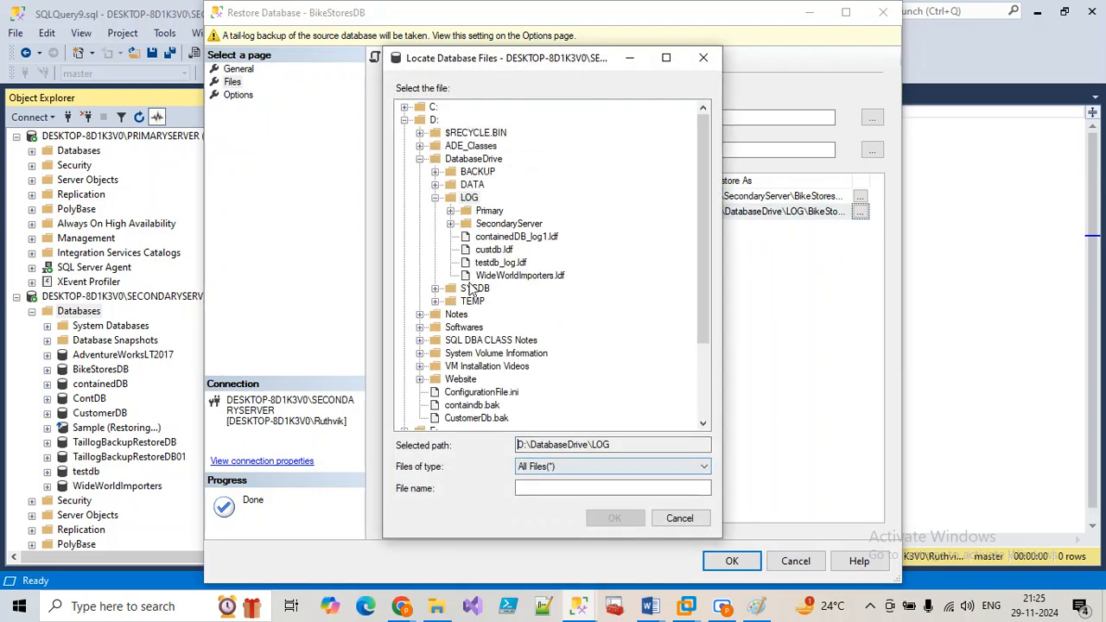
{"action": "left_click", "coordinate": [404, 119]}
{"action": "left_click", "coordinate": [404, 145]}
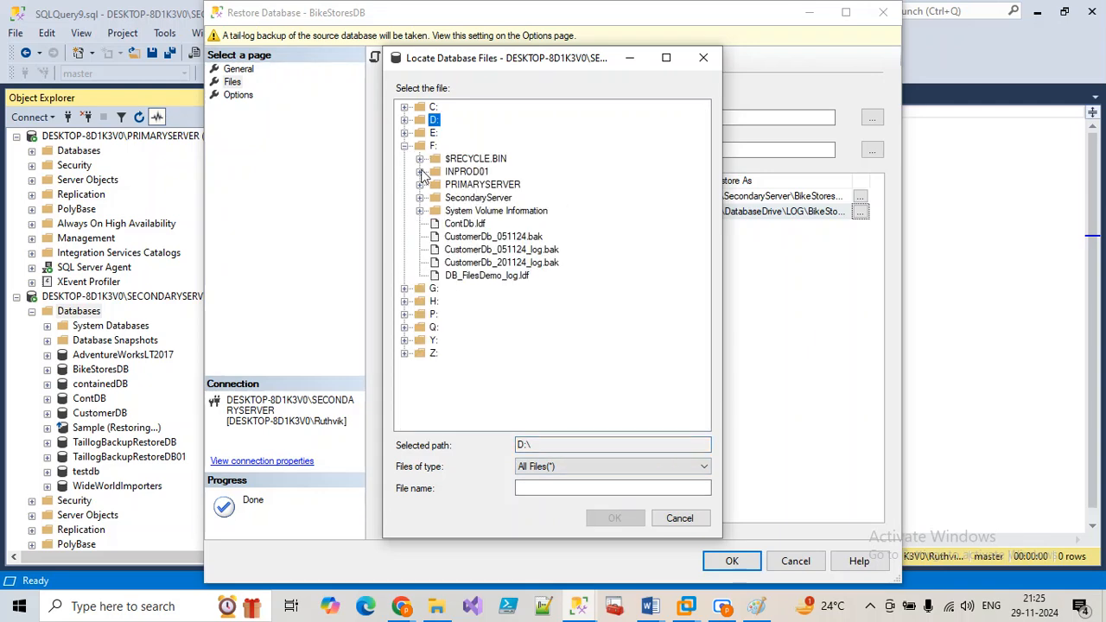
{"action": "left_click", "coordinate": [419, 198]}
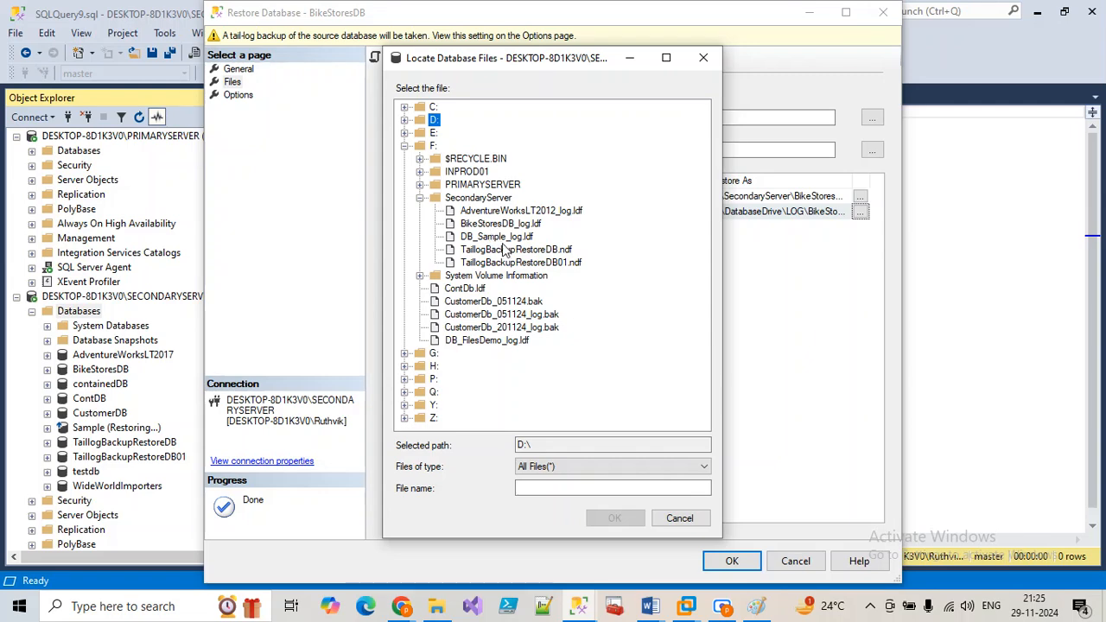
{"action": "left_click", "coordinate": [501, 223]}
{"action": "left_click", "coordinate": [614, 518]}
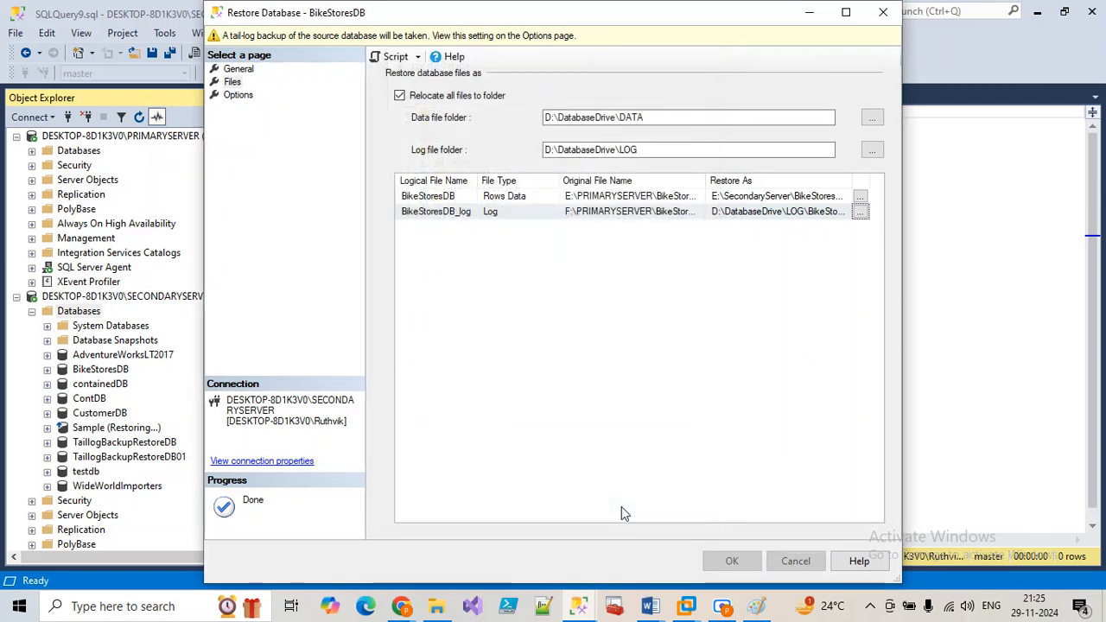
Step: Enable WITH REPLACE, skip the tail-log backup, and script the restore to a new query window
{"action": "left_click", "coordinate": [236, 83]}
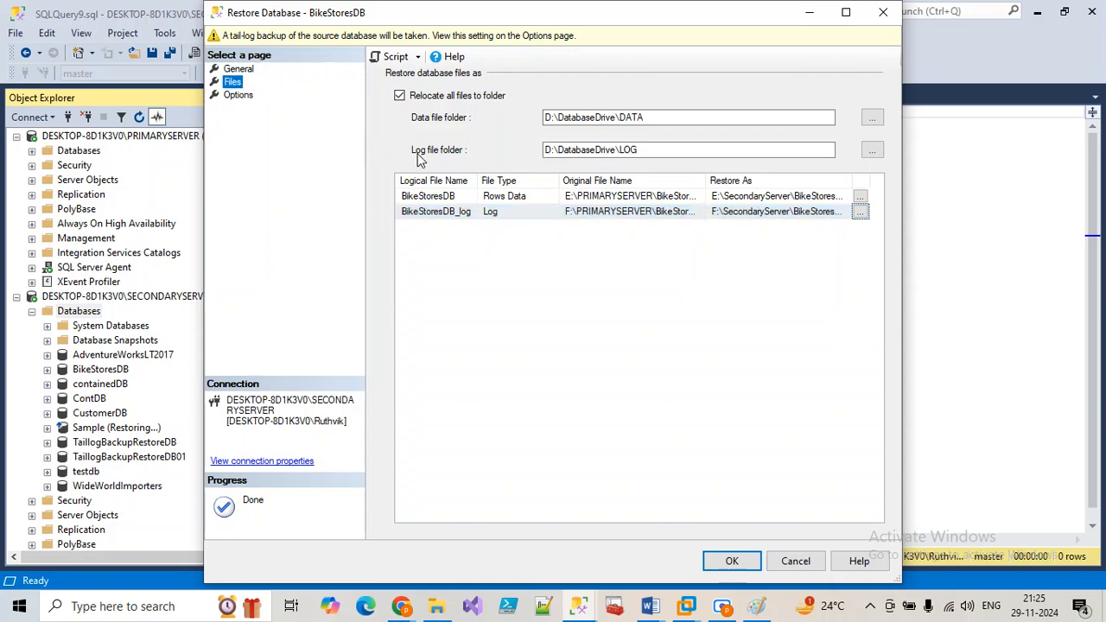
{"action": "left_click", "coordinate": [242, 97]}
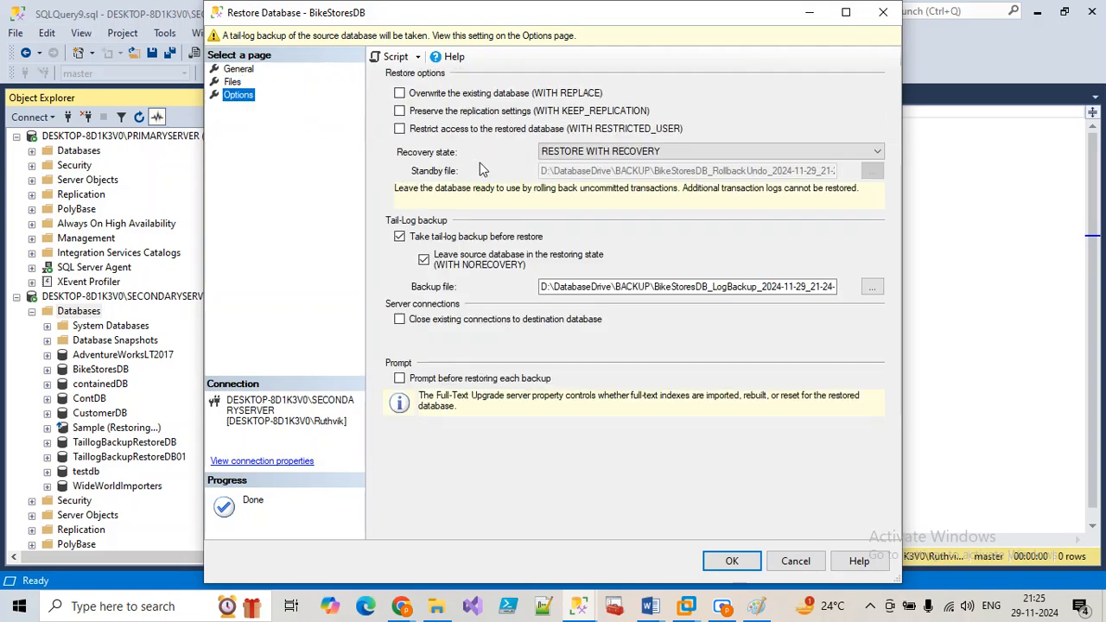
{"action": "left_click", "coordinate": [399, 92]}
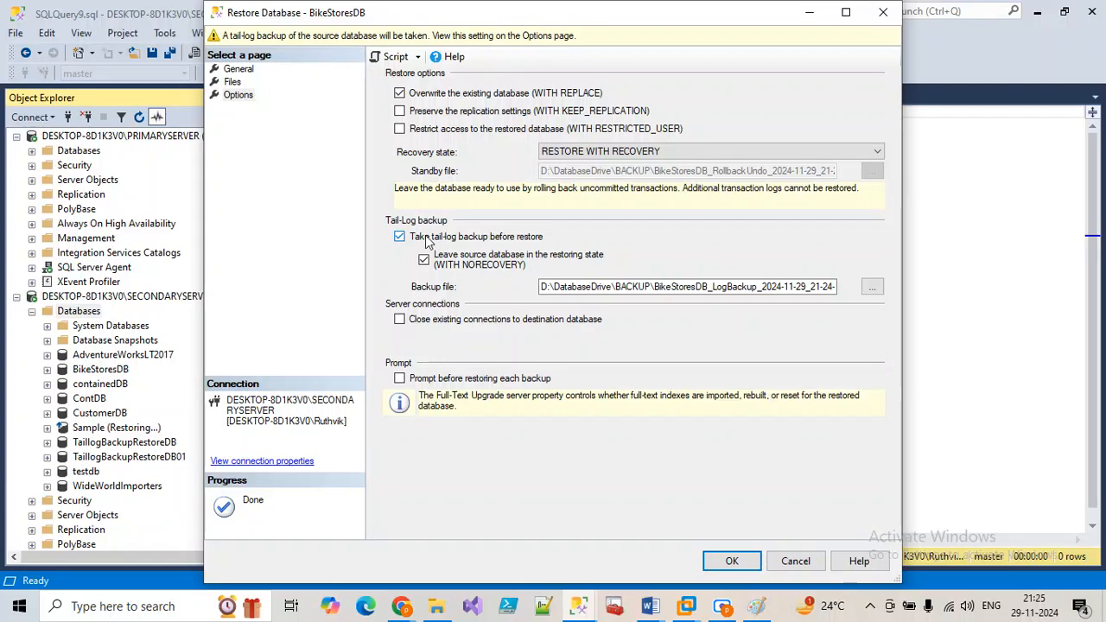
{"action": "left_click", "coordinate": [399, 236]}
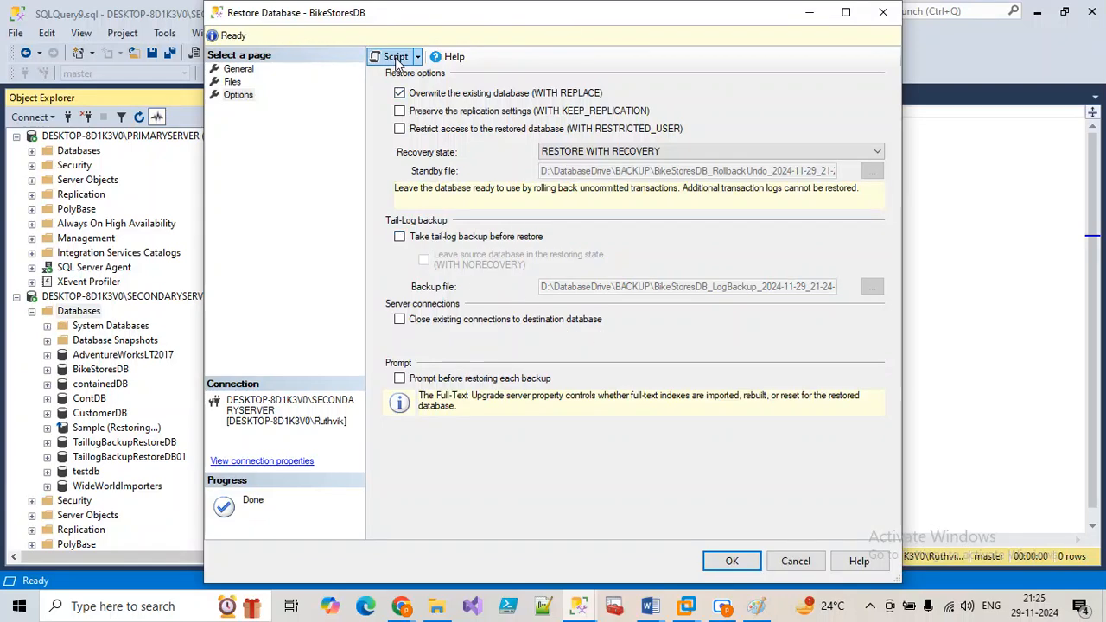
{"action": "key", "text": "Return"}
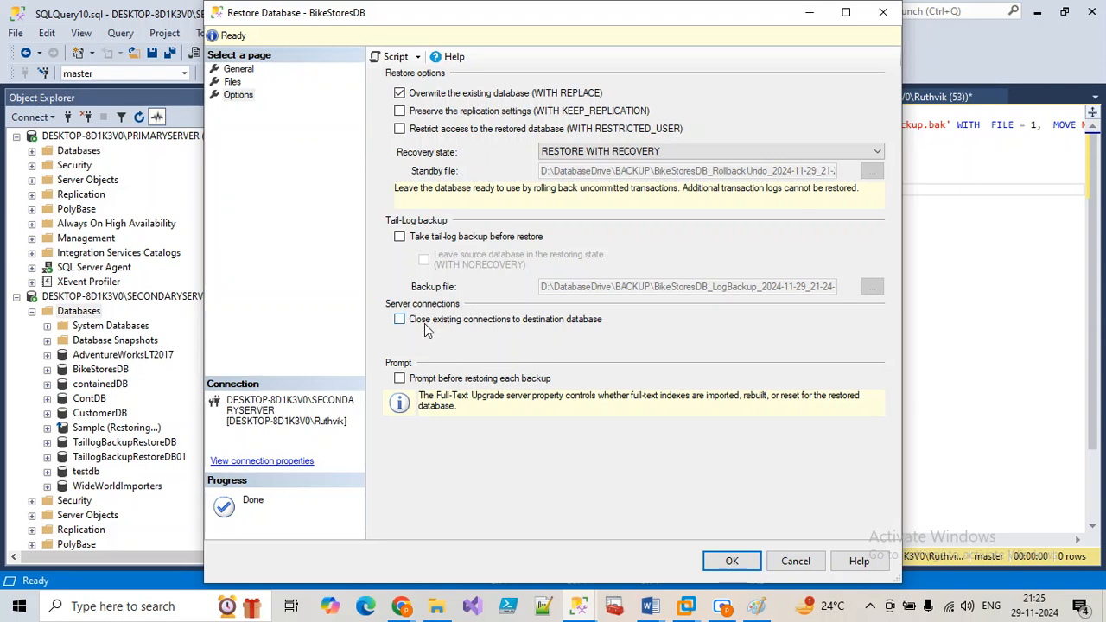
Step: Leave existing connections open and cancel the Restore Database dialog
{"action": "left_click", "coordinate": [400, 319]}
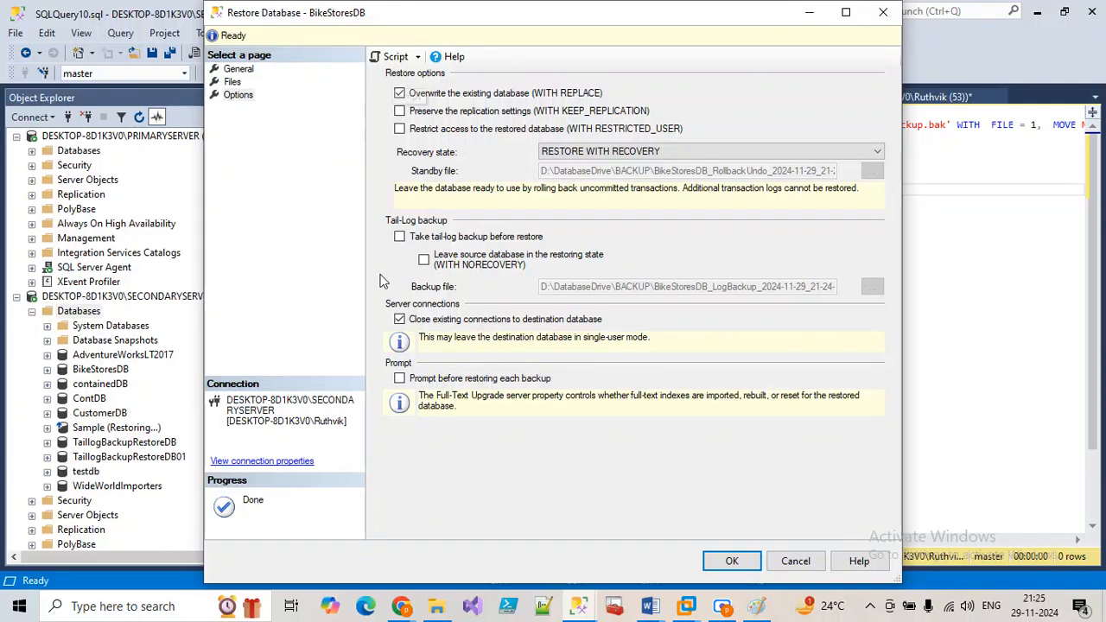
{"action": "left_click", "coordinate": [401, 319]}
{"action": "left_click", "coordinate": [884, 12]}
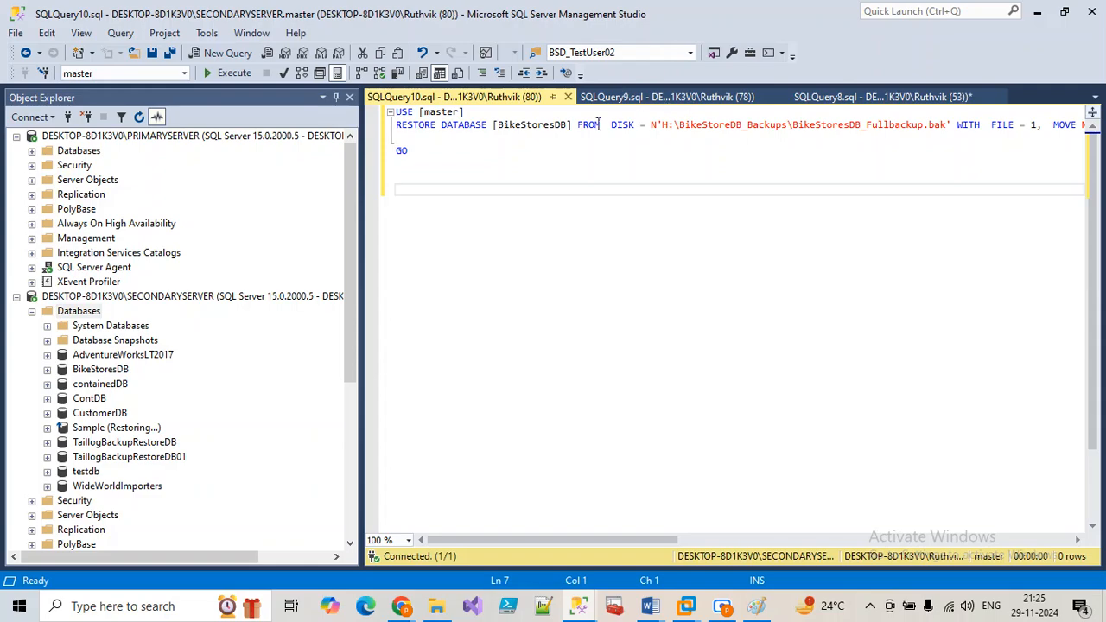
Step: Paste the job step's FILE = 16 restore command into SQLQuery10 below the generated script
{"action": "mouse_move", "coordinate": [578, 606]}
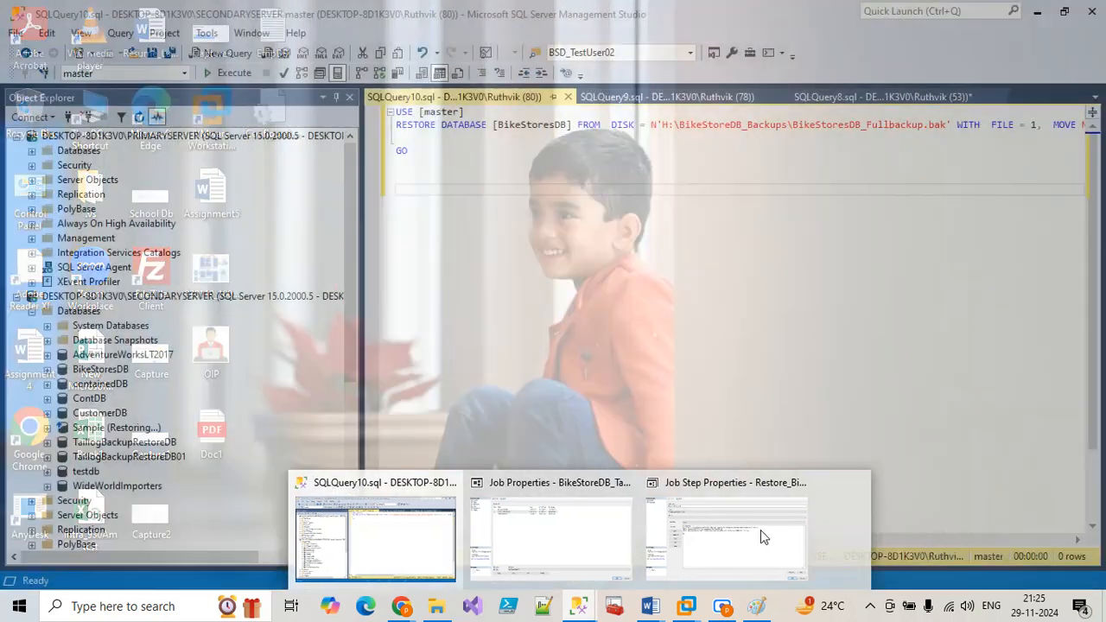
{"action": "left_click", "coordinate": [734, 532]}
{"action": "left_click_drag", "start_coordinate": [475, 377], "coordinate": [227, 217]}
{"action": "key", "text": "ctrl+c"}
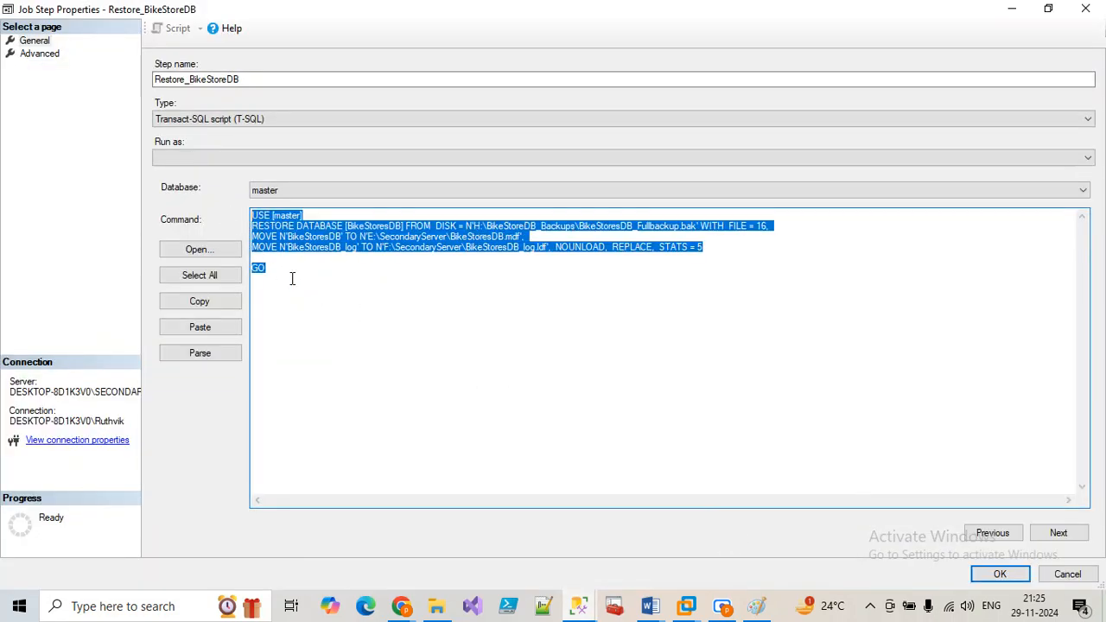
{"action": "left_click", "coordinate": [578, 606]}
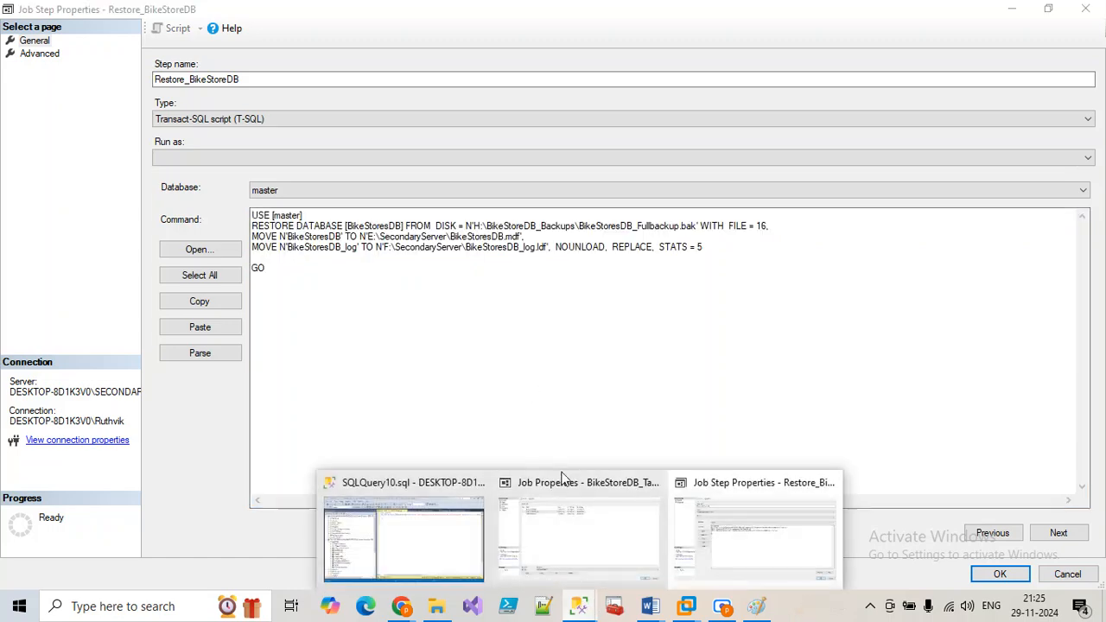
{"action": "left_click", "coordinate": [442, 549]}
{"action": "key", "text": "ctrl+v"}
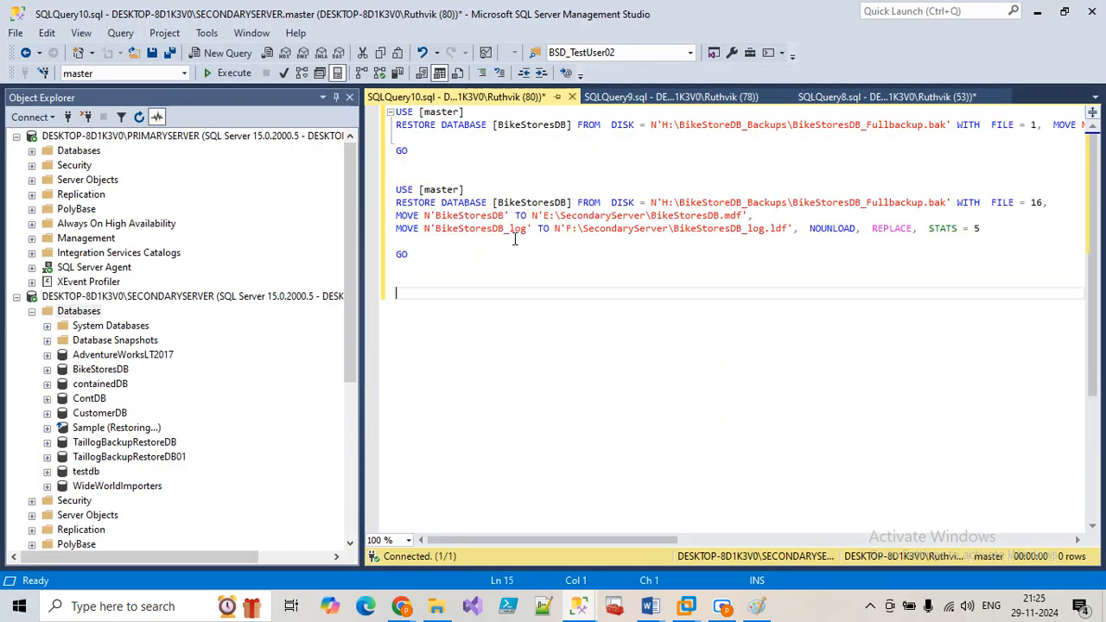
Step: Put the data-file and log-file MOVE clauses of the first RESTORE on separate lines
{"action": "left_click", "coordinate": [1050, 125]}
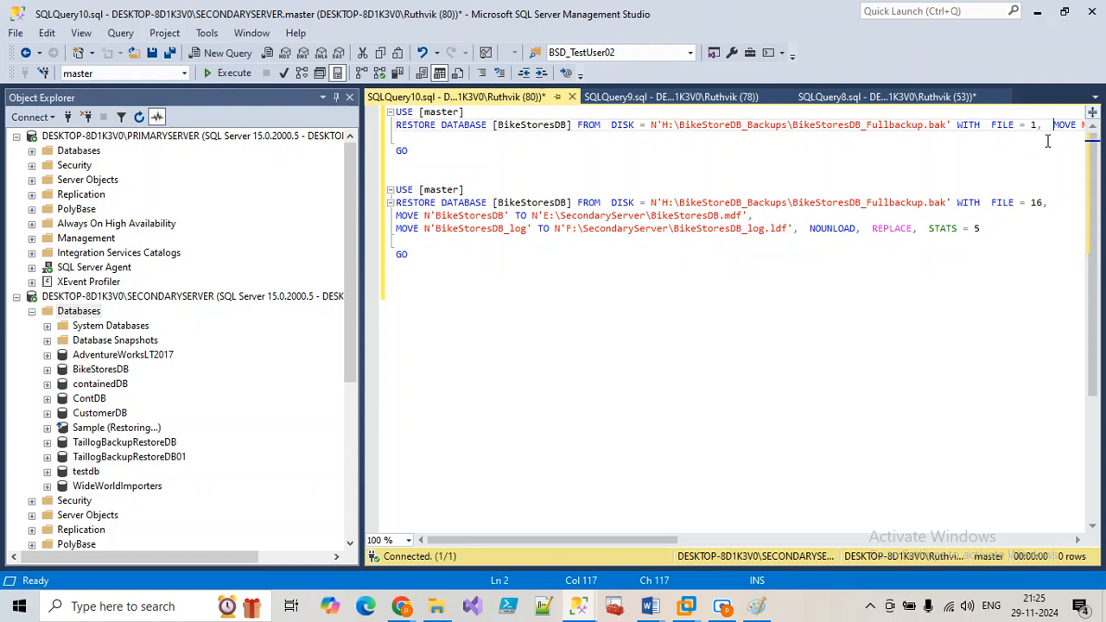
{"action": "key", "text": "Return"}
{"action": "left_click", "coordinate": [766, 137]}
{"action": "key", "text": "Return"}
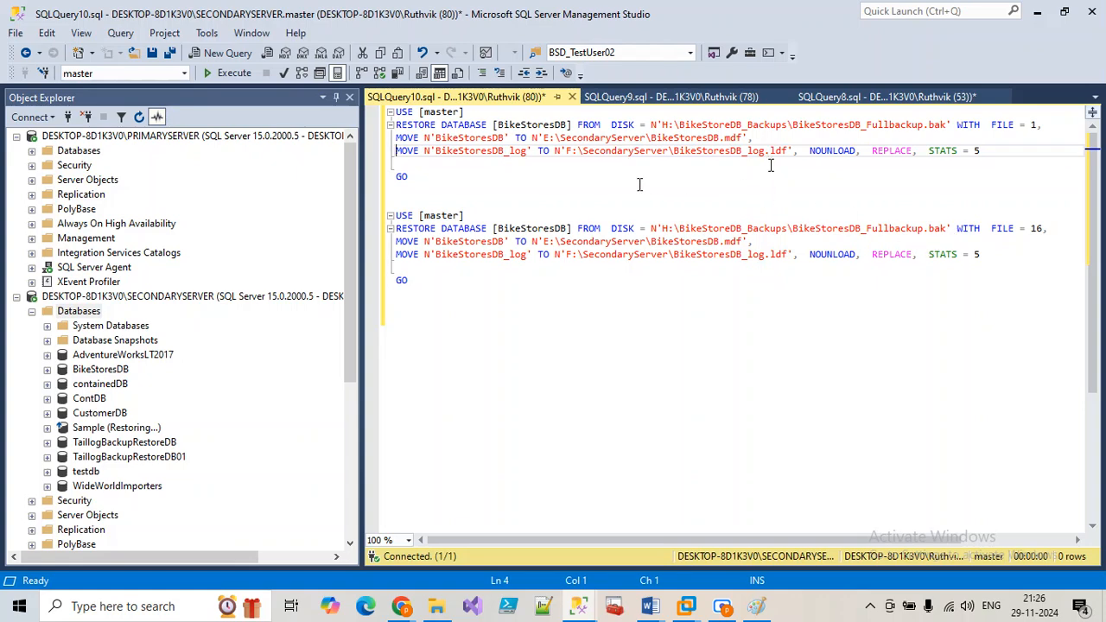
Step: Copy step 10's single-user, restore, multi-user script from SQLDBA_Class23 and return to SQLQuery10
{"action": "mouse_move", "coordinate": [650, 606]}
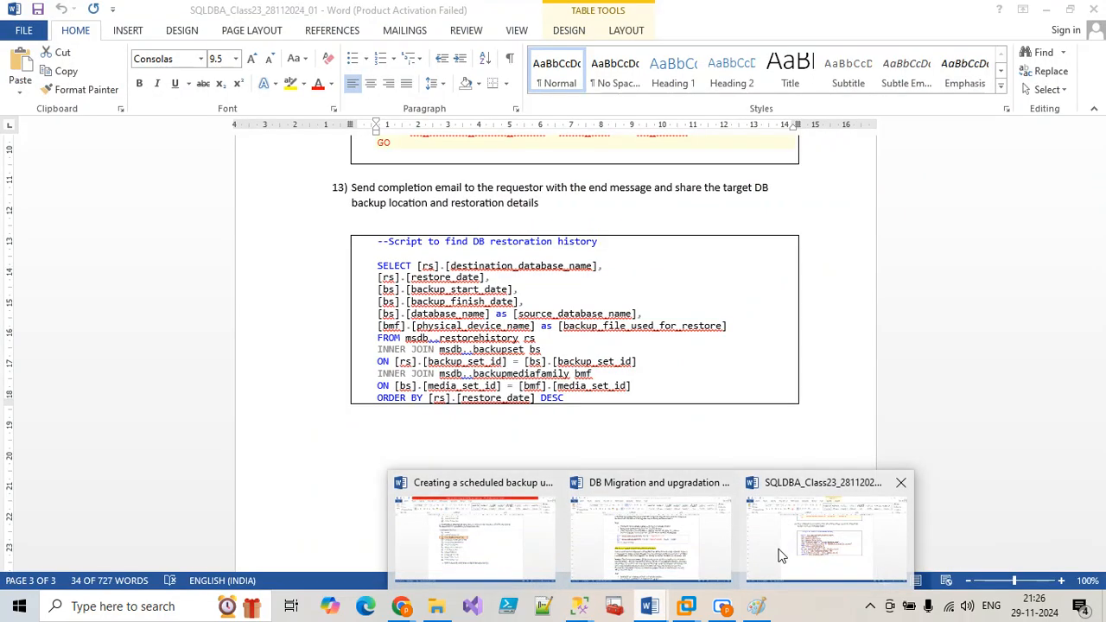
{"action": "left_click", "coordinate": [777, 549]}
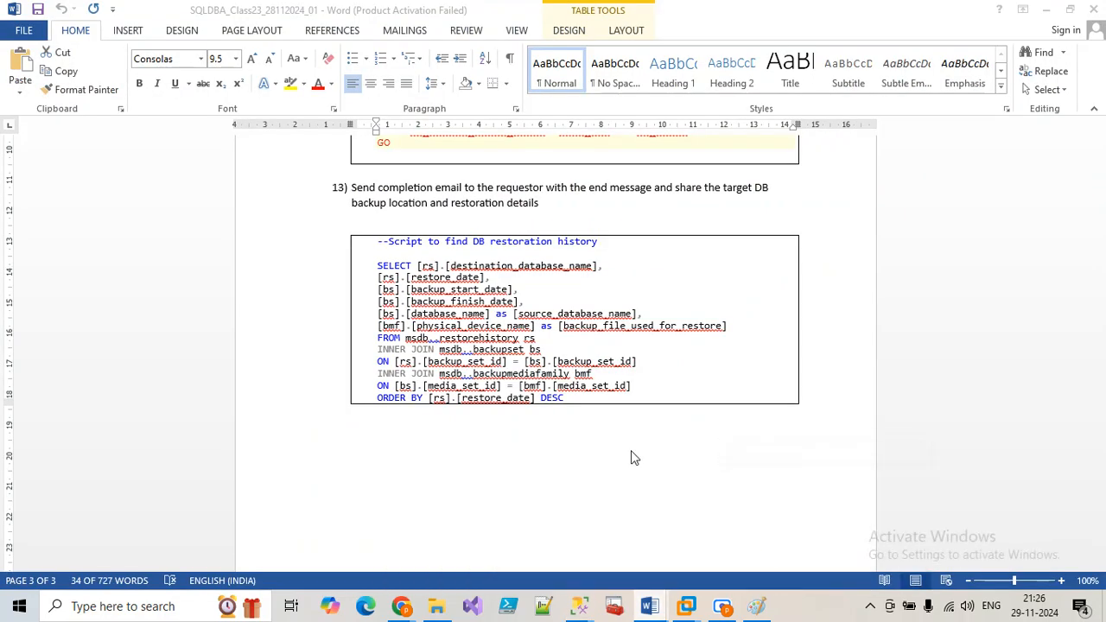
{"action": "scroll", "coordinate": [494, 371], "scroll_direction": "up", "scroll_amount": 20}
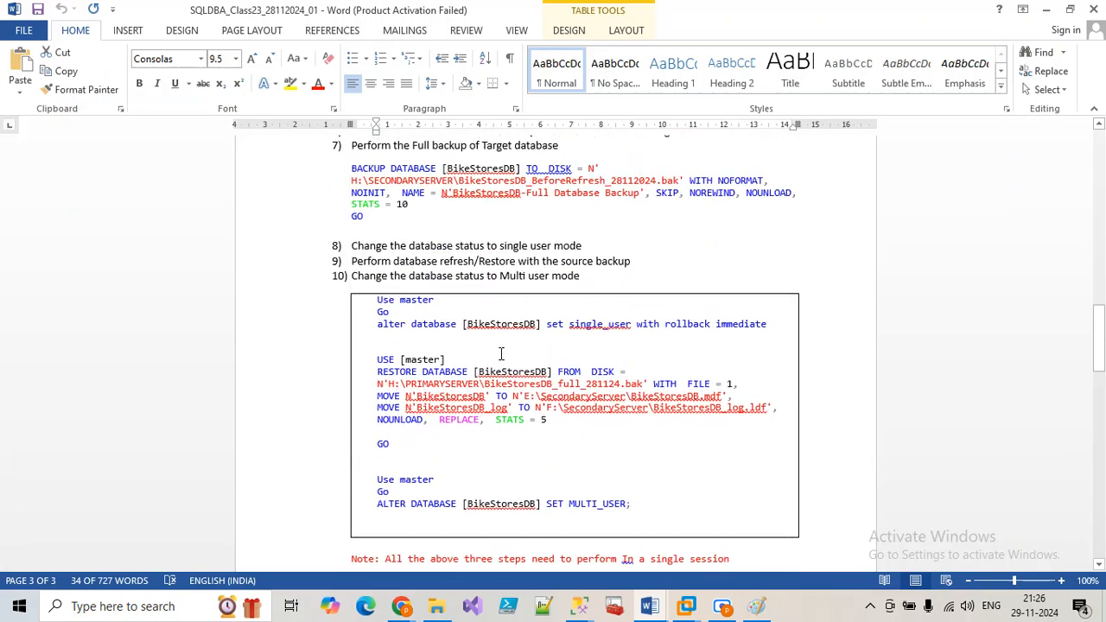
{"action": "scroll", "coordinate": [504, 356], "scroll_direction": "up", "scroll_amount": 15}
{"action": "scroll", "coordinate": [505, 355], "scroll_direction": "down", "scroll_amount": 5}
{"action": "scroll", "coordinate": [505, 355], "scroll_direction": "down", "scroll_amount": 10}
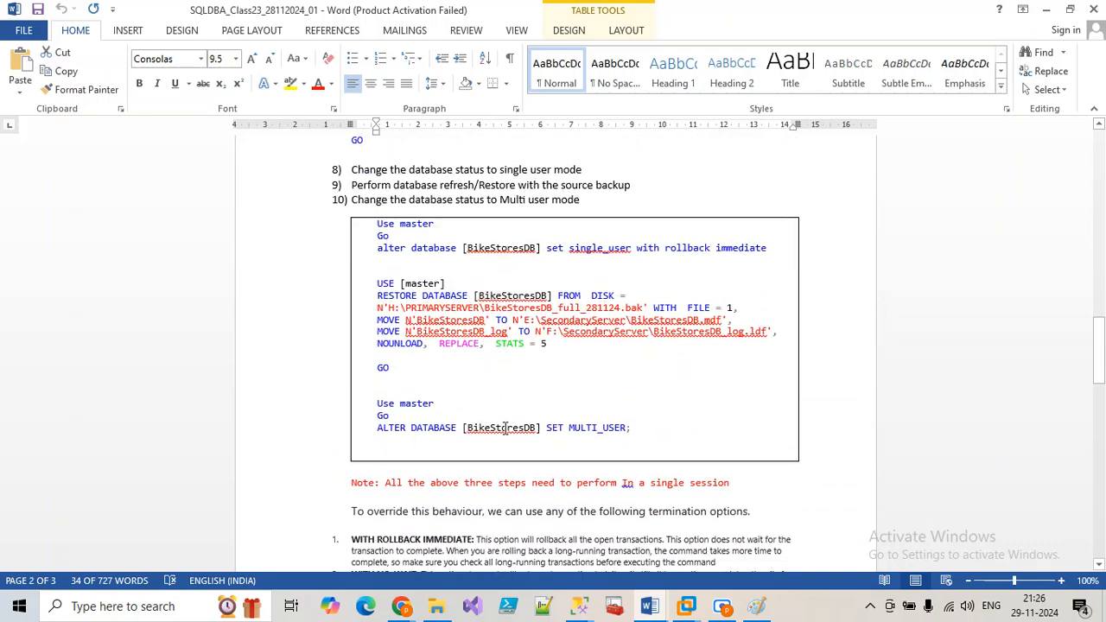
{"action": "left_click_drag", "start_coordinate": [642, 436], "coordinate": [372, 222]}
{"action": "key", "text": "ctrl+c"}
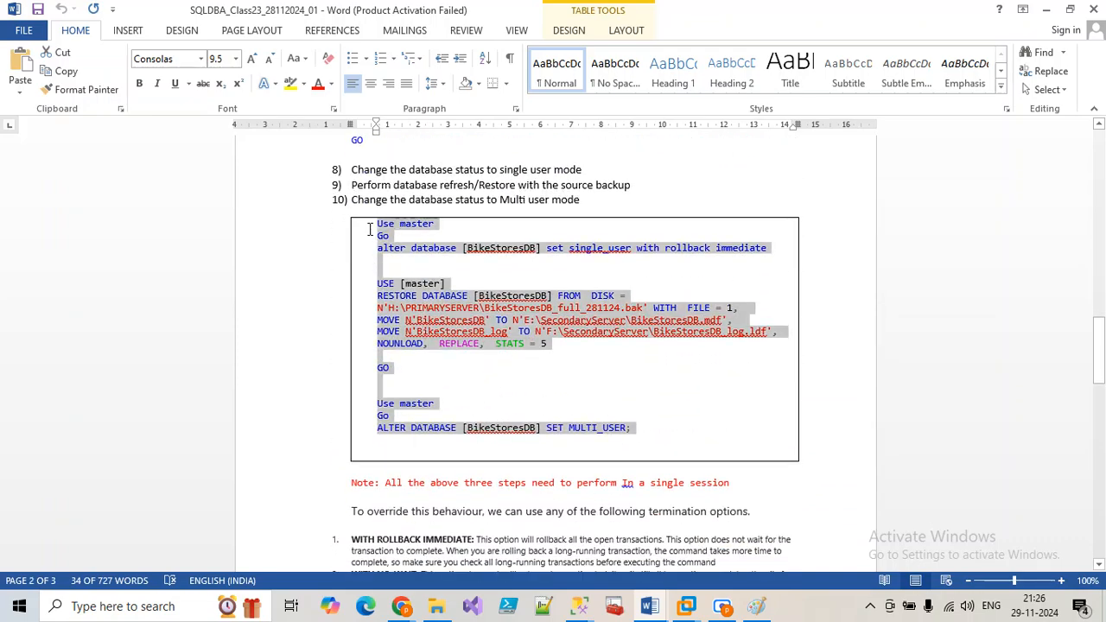
{"action": "left_click", "coordinate": [578, 605]}
{"action": "left_click", "coordinate": [467, 532]}
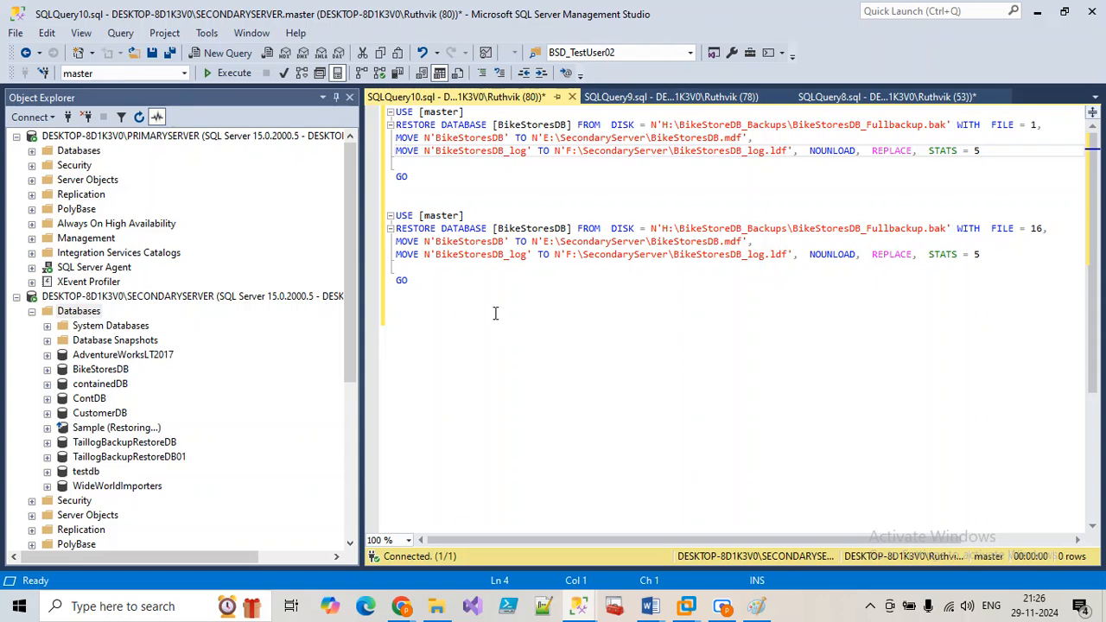
Step: Replace the FILE = 16 block with the notes' script, keeping the FILE = 1 RESTORE, then select everything
{"action": "left_click_drag", "start_coordinate": [469, 298], "coordinate": [393, 218]}
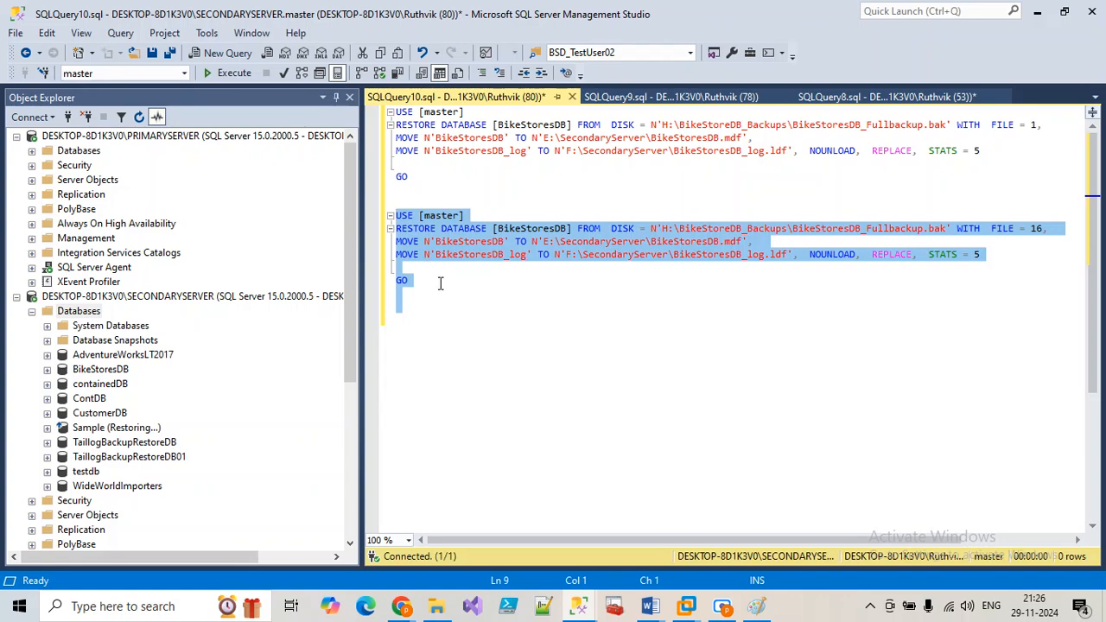
{"action": "key", "text": "ctrl+v"}
{"action": "left_click", "coordinate": [413, 190]}
{"action": "key", "text": "shift+Up"}
{"action": "key", "text": "shift+Up"}
{"action": "key", "text": "shift+Up"}
{"action": "key", "text": "shift+Up"}
{"action": "key", "text": "shift+Up"}
{"action": "key", "text": "shift+Up"}
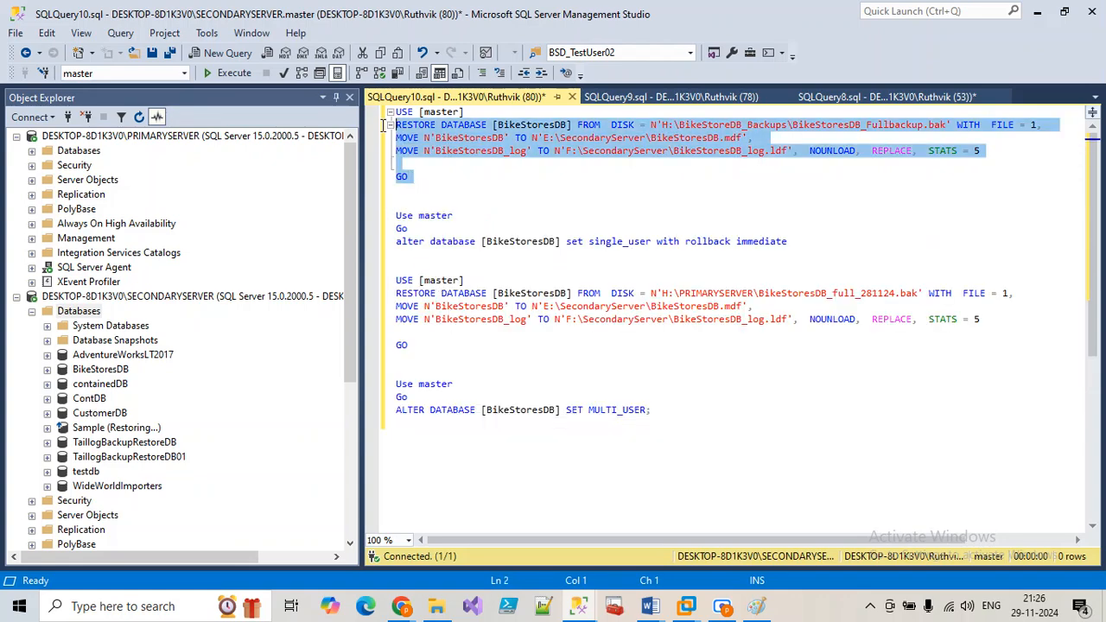
{"action": "key", "text": "Delete"}
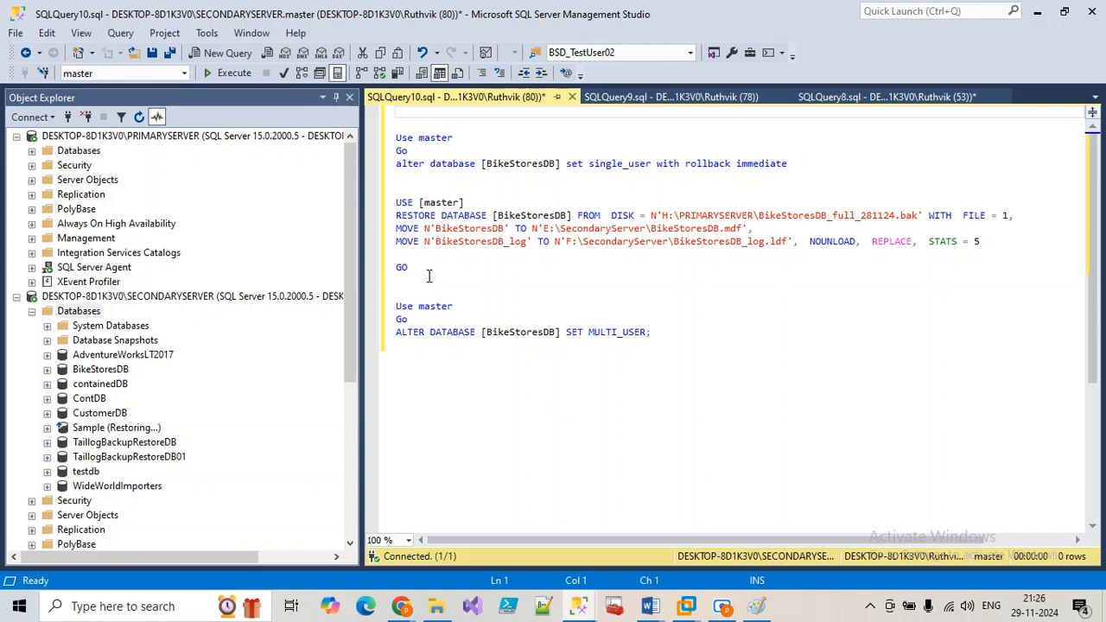
{"action": "key", "text": "ctrl+z"}
{"action": "key", "text": "ctrl+z"}
{"action": "left_click", "coordinate": [454, 273]}
{"action": "left_click_drag", "start_coordinate": [712, 347], "coordinate": [393, 140]}
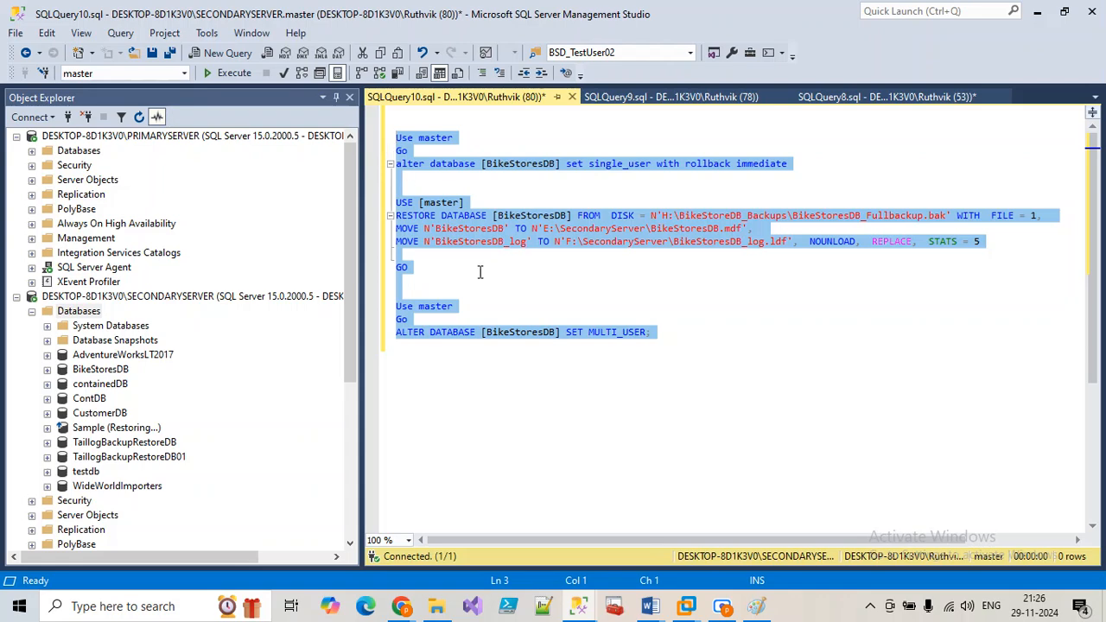
Step: Replace the restore job step's command with the combined script and save the step
{"action": "left_click", "coordinate": [578, 606]}
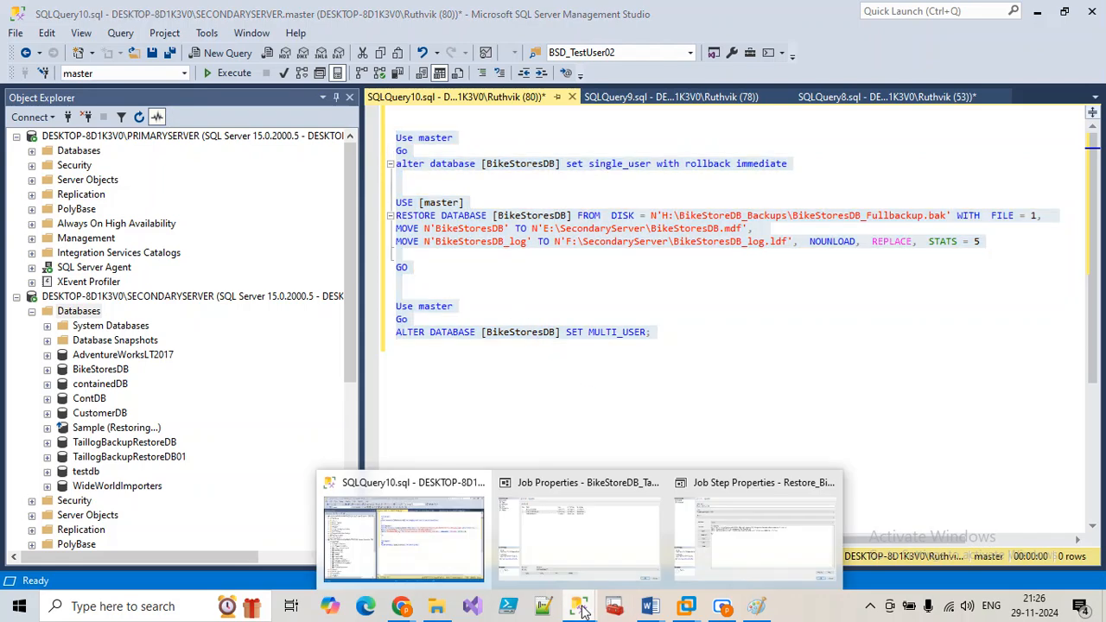
{"action": "left_click", "coordinate": [725, 508]}
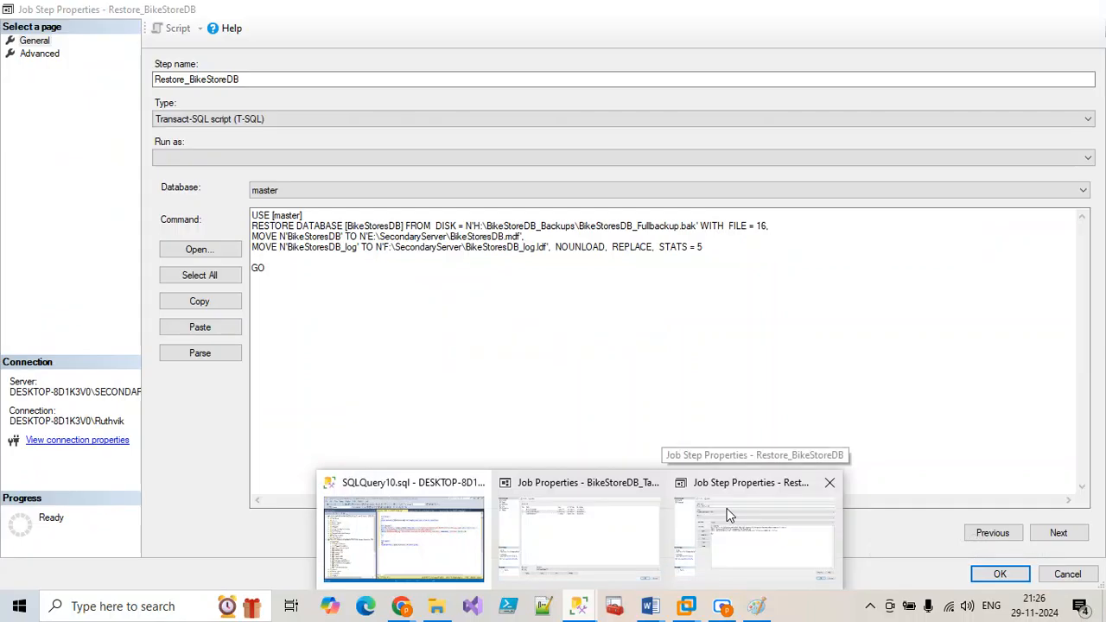
{"action": "key", "text": "ctrl+a"}
{"action": "type", "text": "Use master Go alter database [BikeStoresDB] set single_user with rollback immediate   USE [master] RESTORE DATABASE [BikeStoresDB] FROM  DISK = N'H:\\BikeStoreDB_Backups\\BikeStoresDB_Fullbackup.bak' WITH  FILE = 1, MOVE N'BikeStoresDB' TO N'E:\\SecondaryServer\\BikeStoresDB.mdf', MOVE N'BikeStoresDB_log' TO N'F:\\SecondaryServer\\BikeStoresDB_log.ldf',  NOUNLOAD,  REPLACE,  STATS = 5  GO   Use master Go ALTER DATABASE [BikeStoresDB] SET MULTI_USER;"}
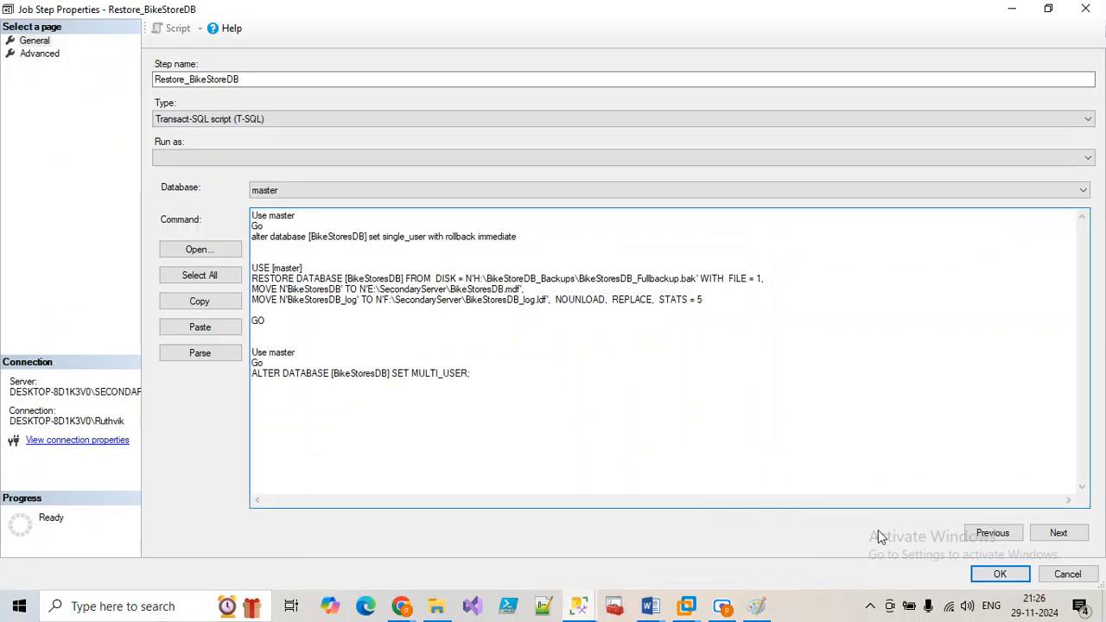
{"action": "left_click", "coordinate": [998, 575]}
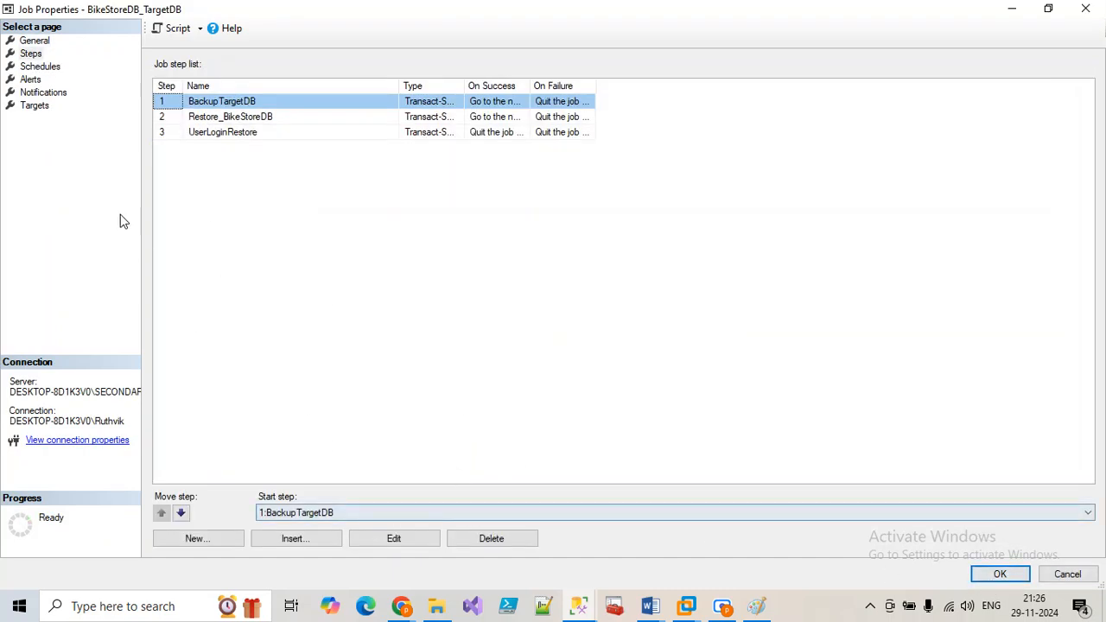
Step: Change the BikeStoreDB_Test schedule's daily time to 21:28 and save the job
{"action": "left_click", "coordinate": [41, 67]}
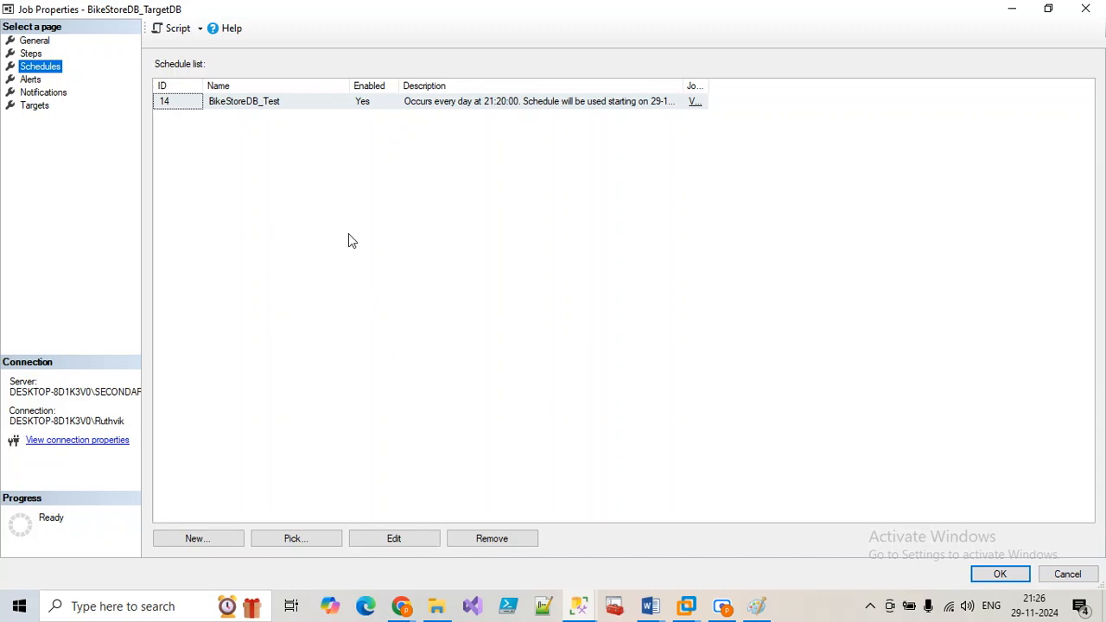
{"action": "left_click", "coordinate": [415, 538]}
{"action": "left_click", "coordinate": [423, 281]}
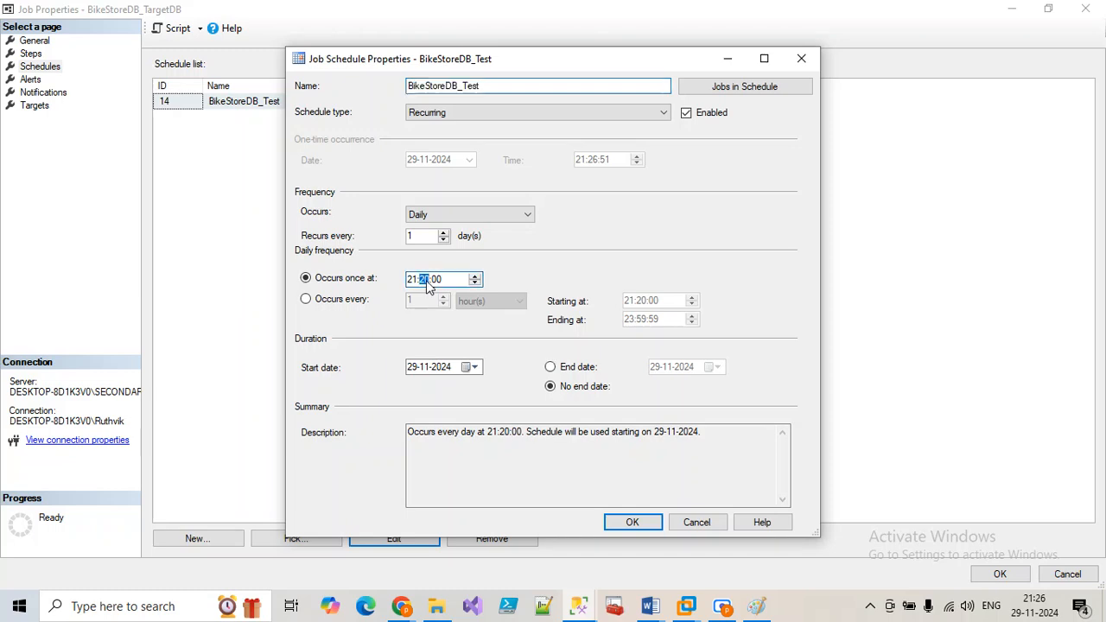
{"action": "type", "text": "28"}
{"action": "left_click", "coordinate": [633, 523]}
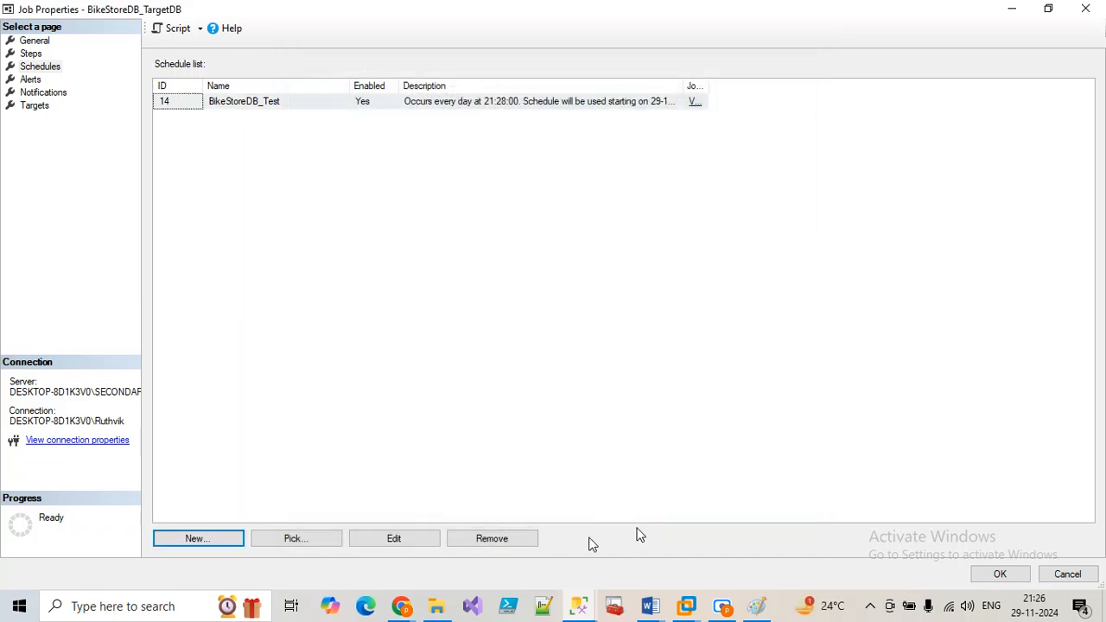
{"action": "left_click", "coordinate": [1001, 575]}
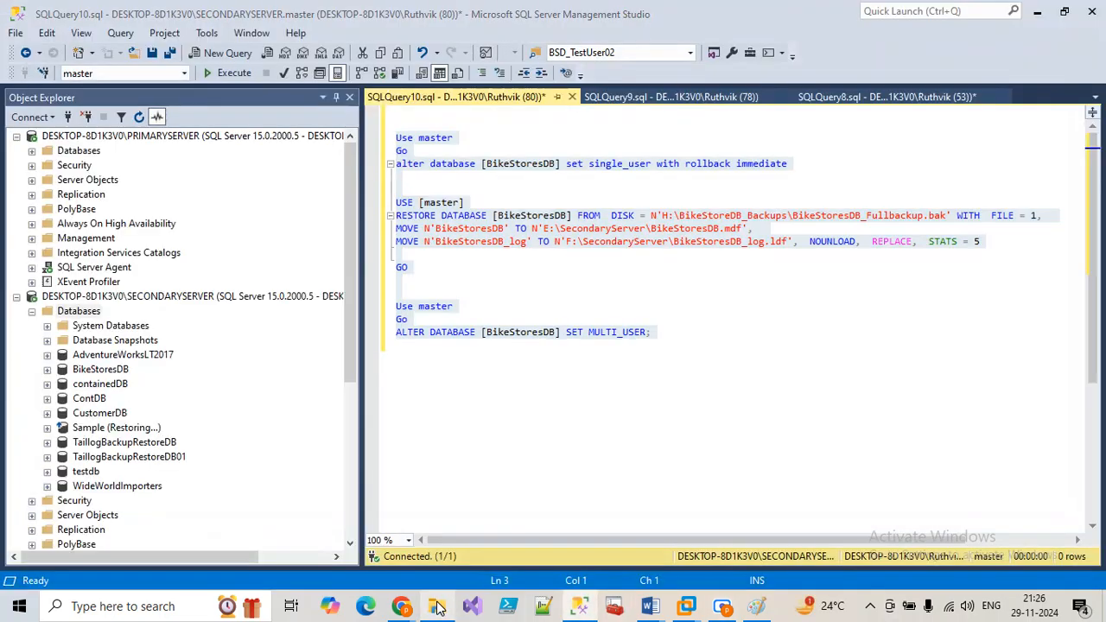
{"action": "left_click", "coordinate": [438, 607]}
Step: Delete BikeStoresDB_TargetFullbackup.bak from the BikeStoreDB_Backups folder
{"action": "left_click_drag", "start_coordinate": [424, 397], "coordinate": [302, 214]}
{"action": "left_click", "coordinate": [323, 195]}
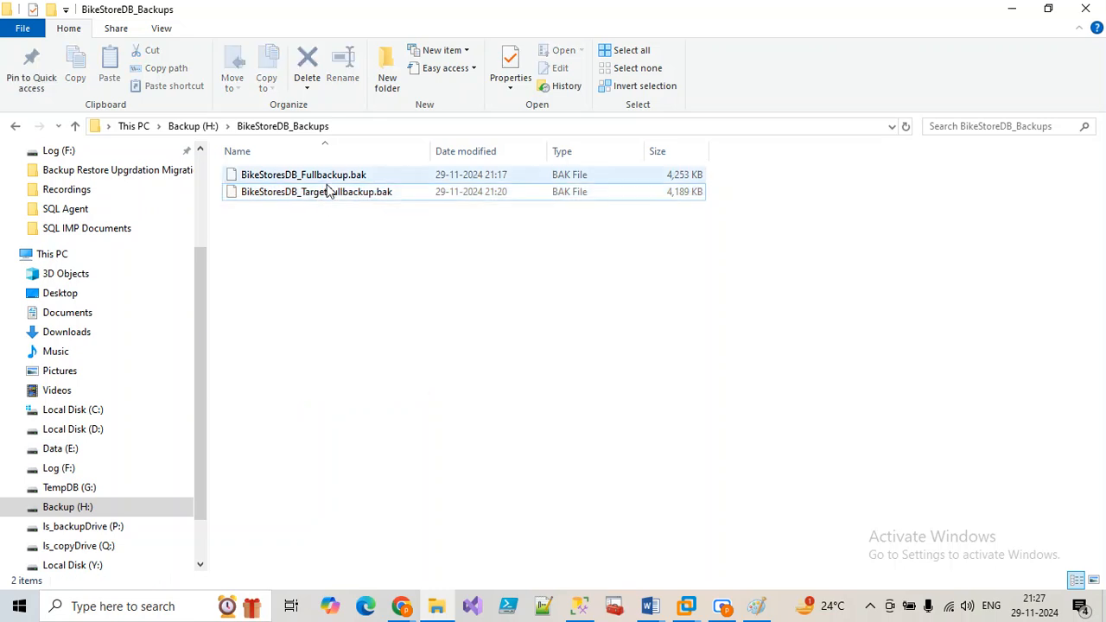
{"action": "key", "text": "Delete"}
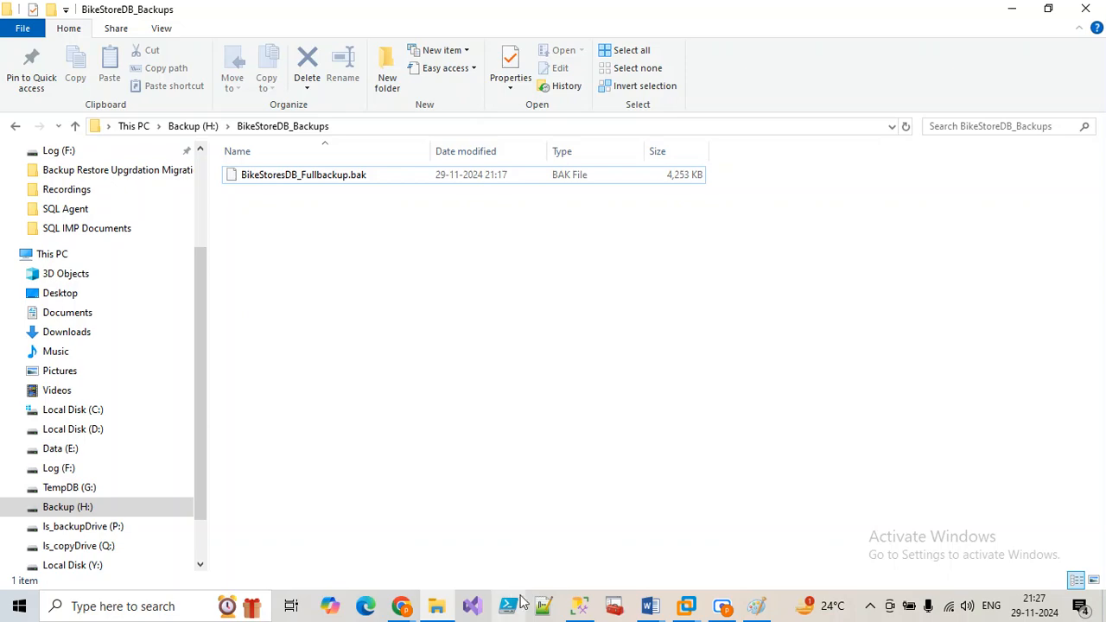
{"action": "left_click", "coordinate": [581, 605]}
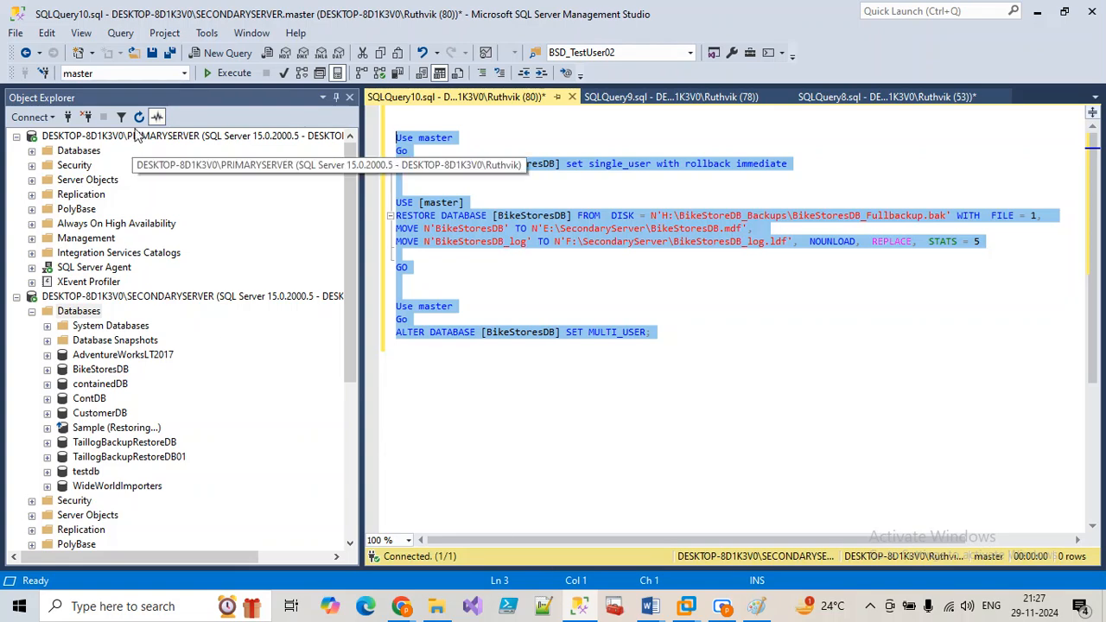
Step: Open the BikeStoreDB_TargetDB job history maximized
{"action": "left_click", "coordinate": [156, 117]}
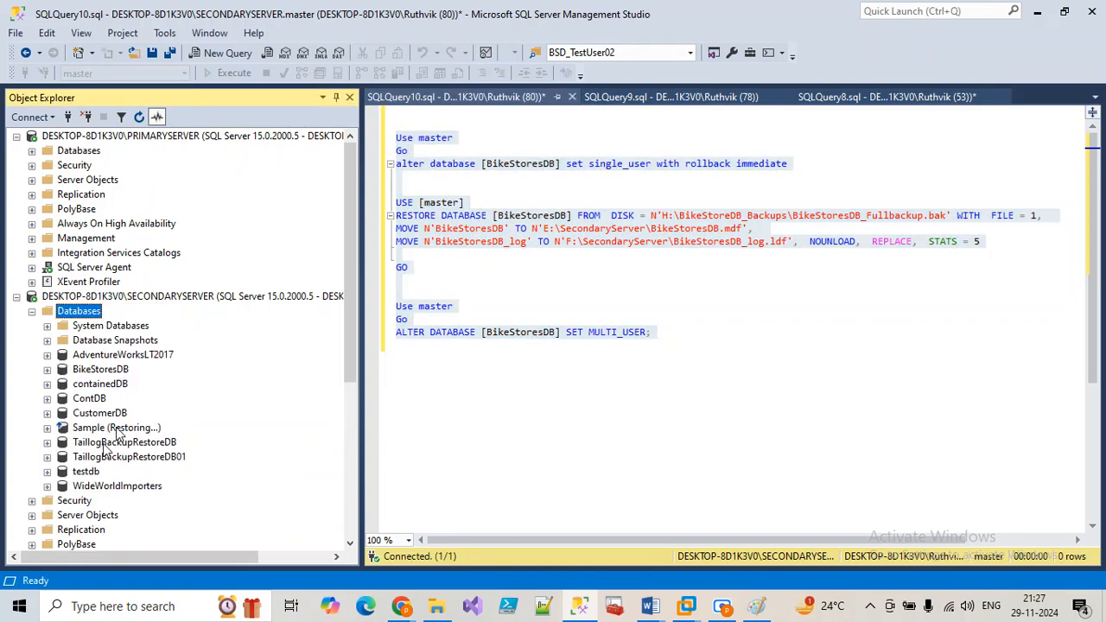
{"action": "left_click", "coordinate": [32, 311]}
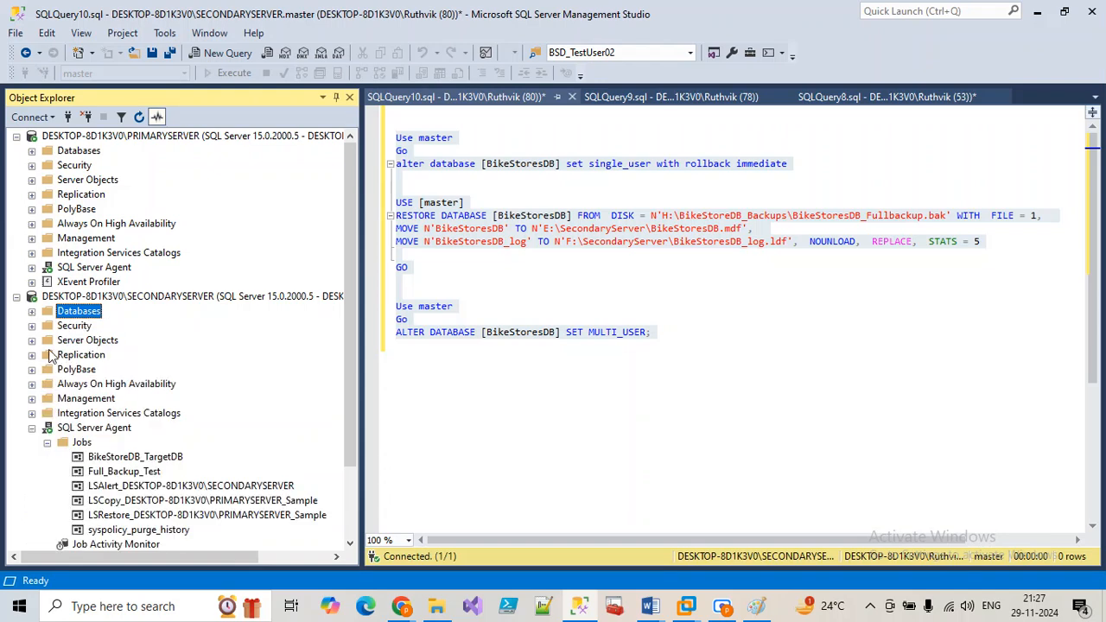
{"action": "right_click", "coordinate": [143, 458]}
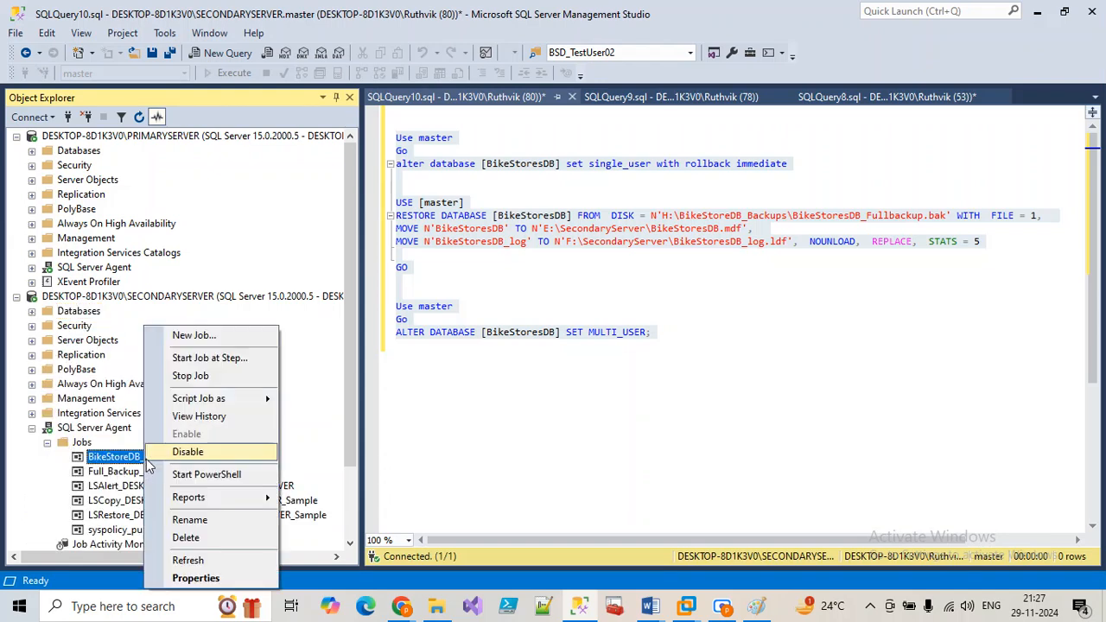
{"action": "left_click", "coordinate": [188, 421]}
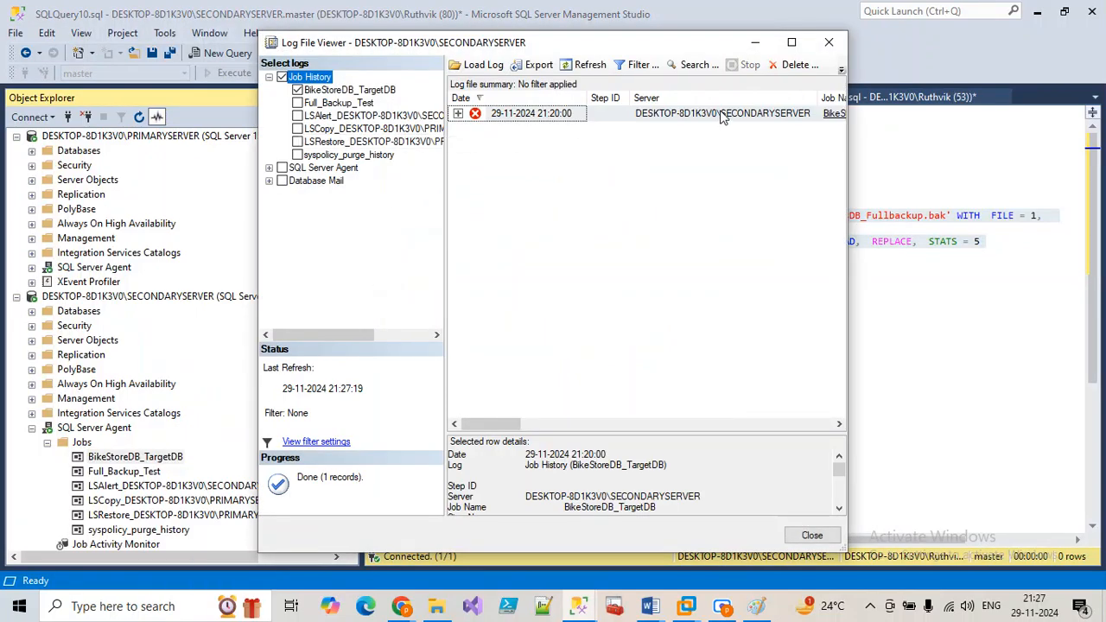
{"action": "left_click", "coordinate": [786, 46]}
Step: Refresh the history until the 21:28 run succeeds, expanding it to show its three steps
{"action": "left_click", "coordinate": [326, 29]}
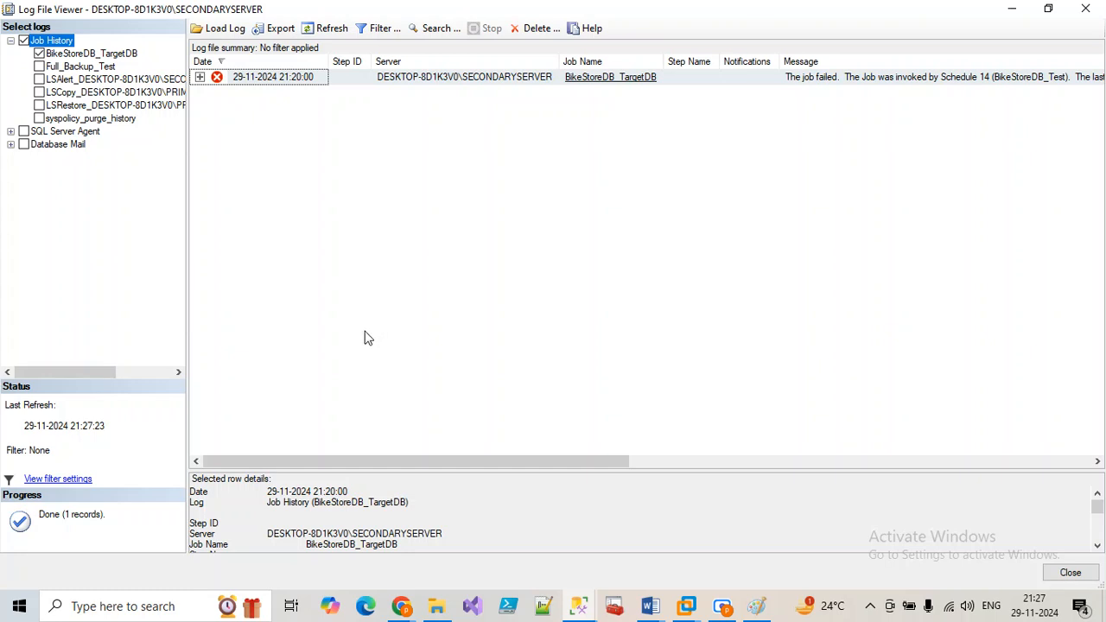
{"action": "left_click", "coordinate": [327, 29]}
{"action": "left_click", "coordinate": [313, 30]}
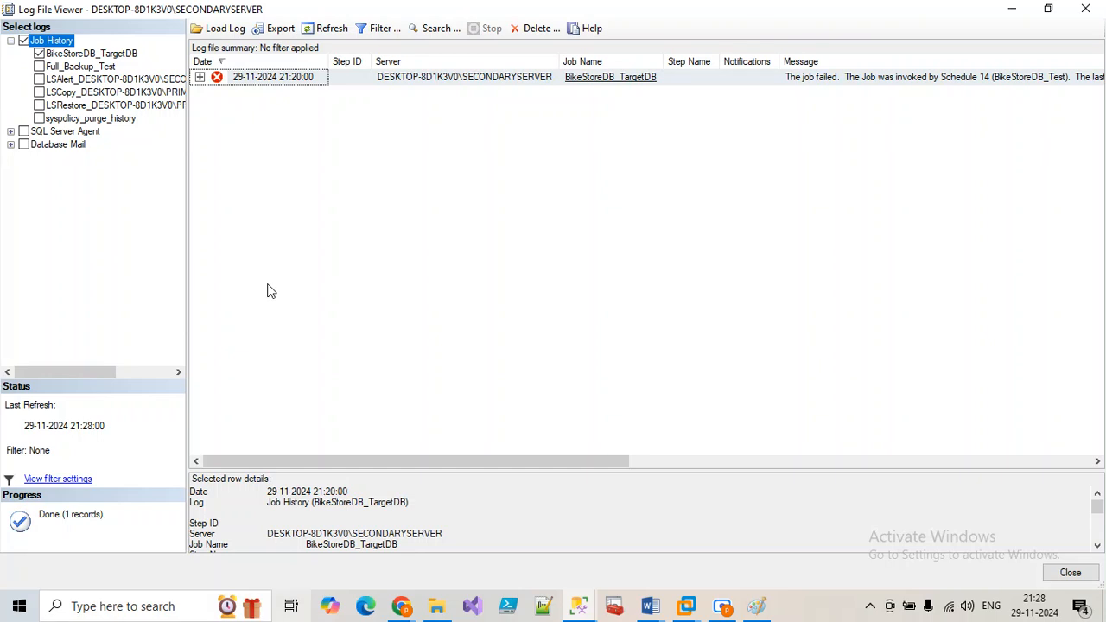
{"action": "left_click", "coordinate": [323, 31]}
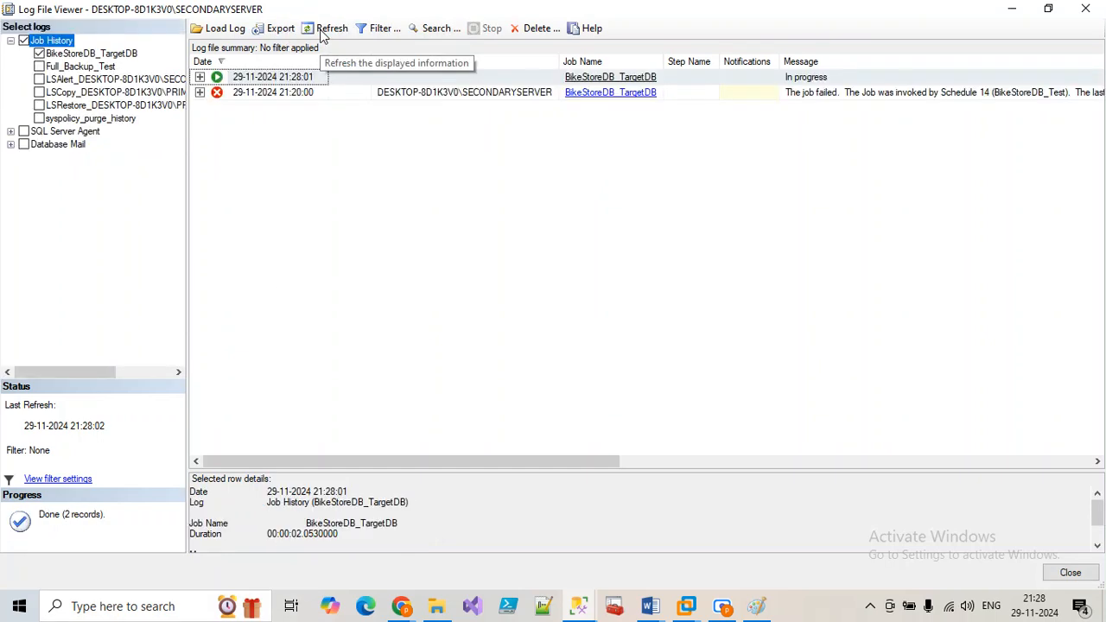
{"action": "left_click", "coordinate": [200, 77]}
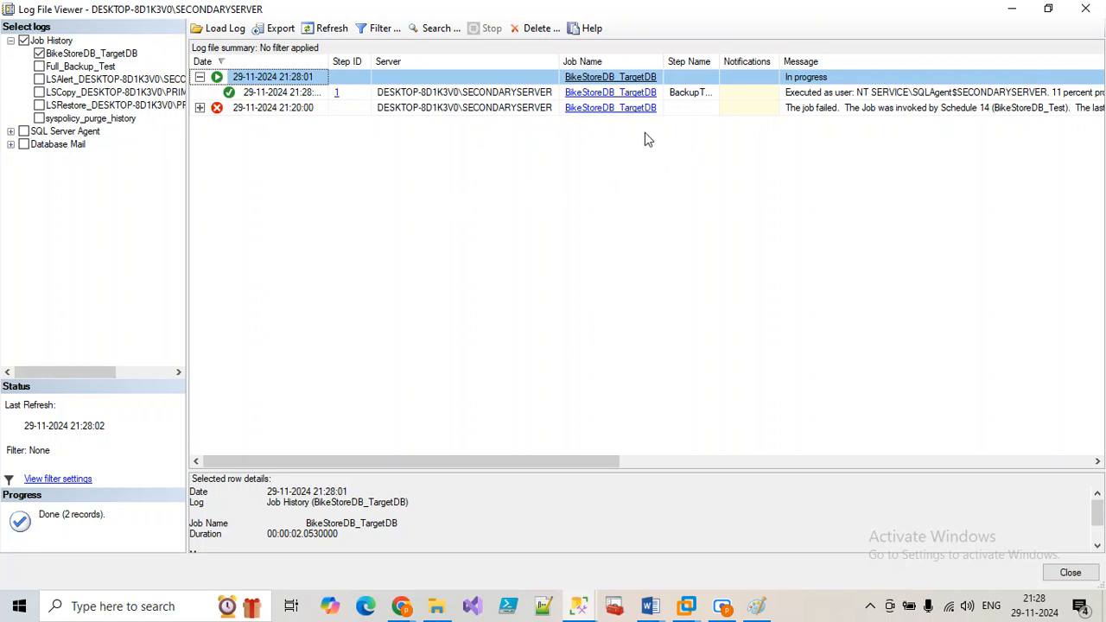
{"action": "left_click", "coordinate": [328, 33]}
{"action": "left_click", "coordinate": [327, 33]}
{"action": "left_click", "coordinate": [328, 32]}
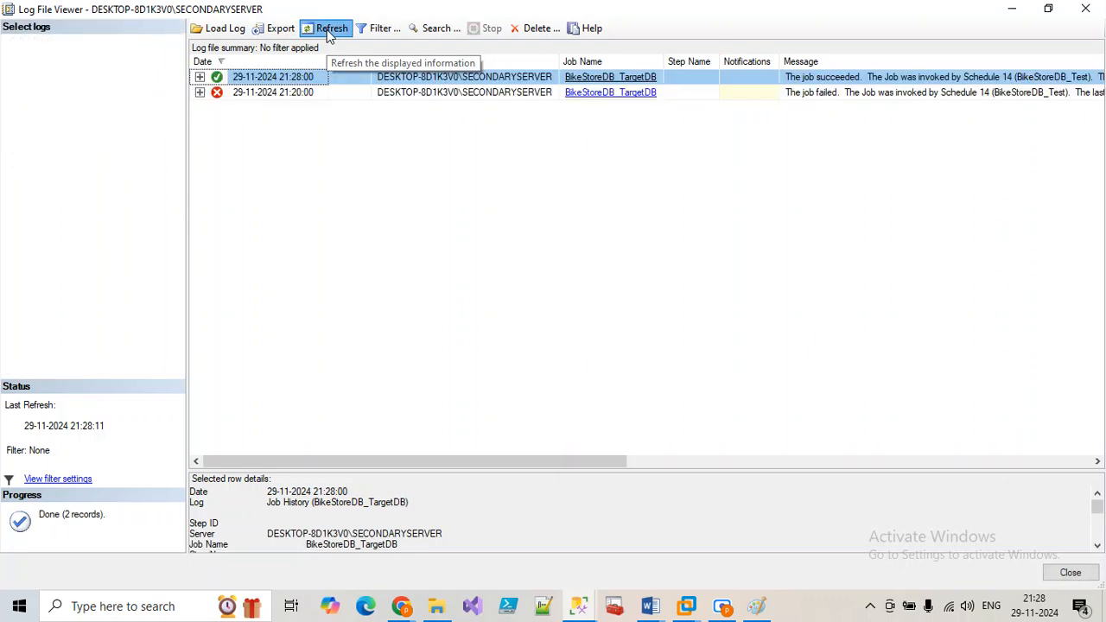
{"action": "left_click", "coordinate": [199, 77]}
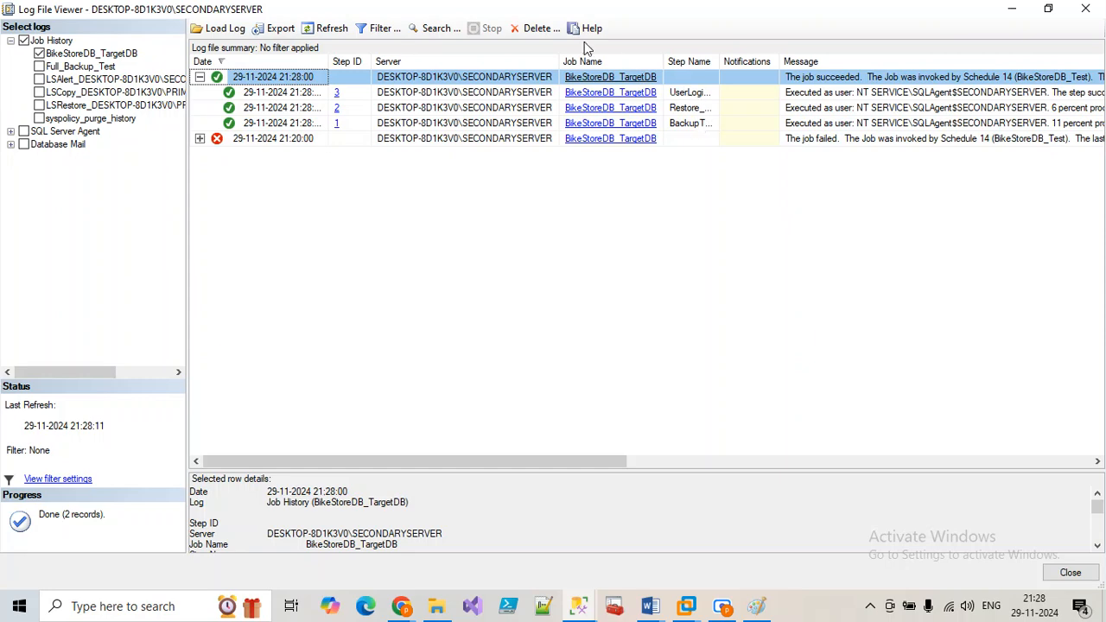
{"action": "left_click", "coordinate": [319, 33]}
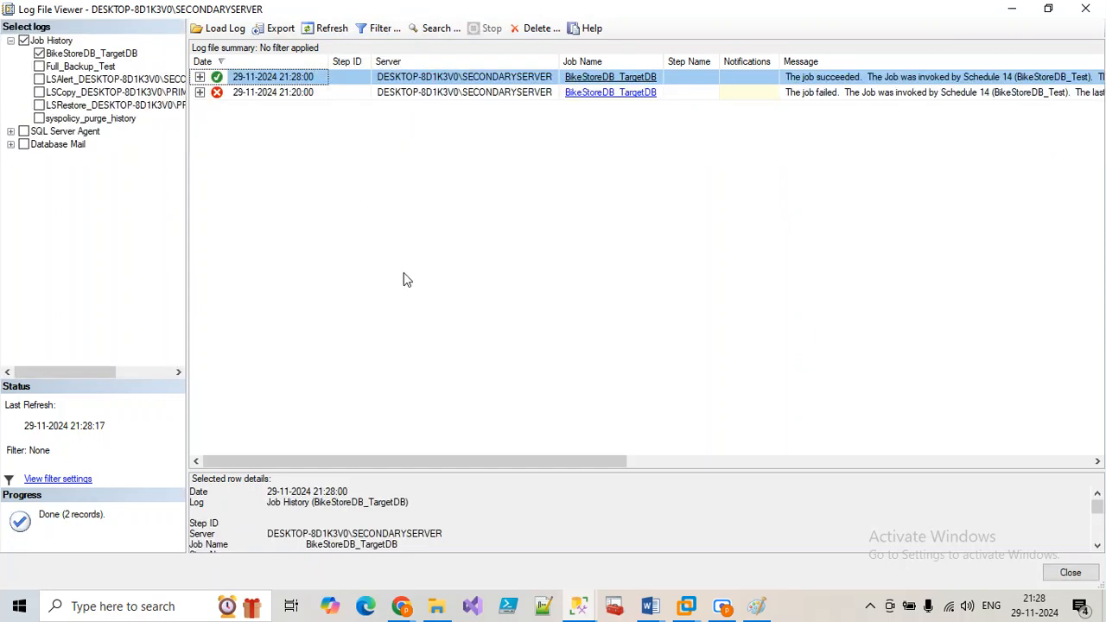
{"action": "left_click", "coordinate": [578, 608]}
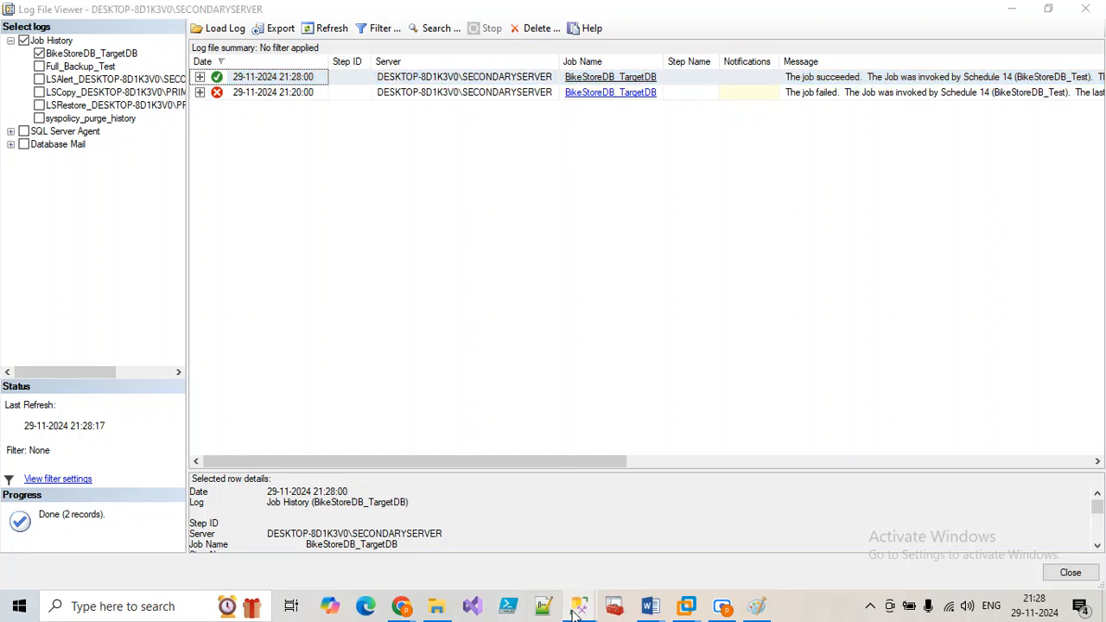
Step: Close the history and browse the restored BikeStoresDB's tables, including dbo.tbl_History
{"action": "left_click", "coordinate": [741, 481]}
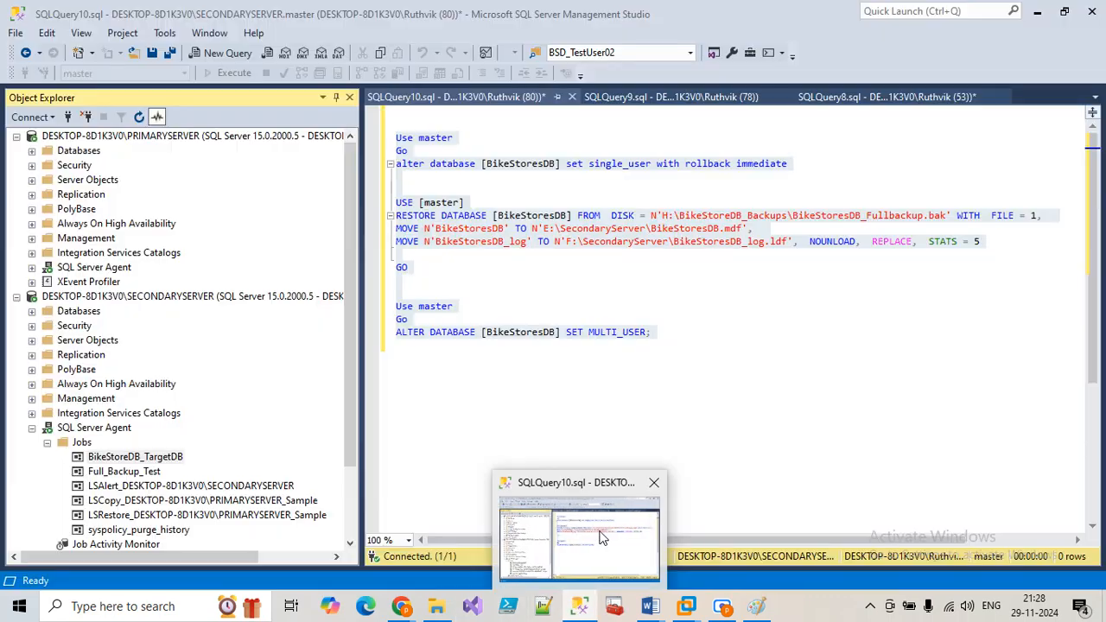
{"action": "left_click", "coordinate": [135, 456]}
{"action": "scroll", "coordinate": [159, 362], "scroll_direction": "down", "scroll_amount": 2}
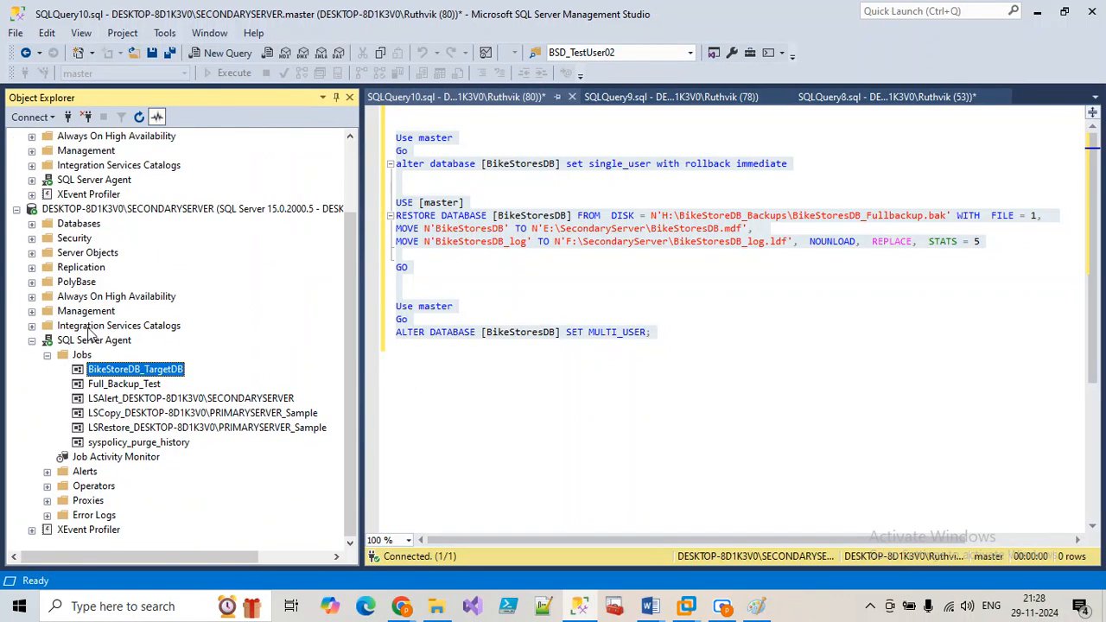
{"action": "left_click", "coordinate": [33, 223]}
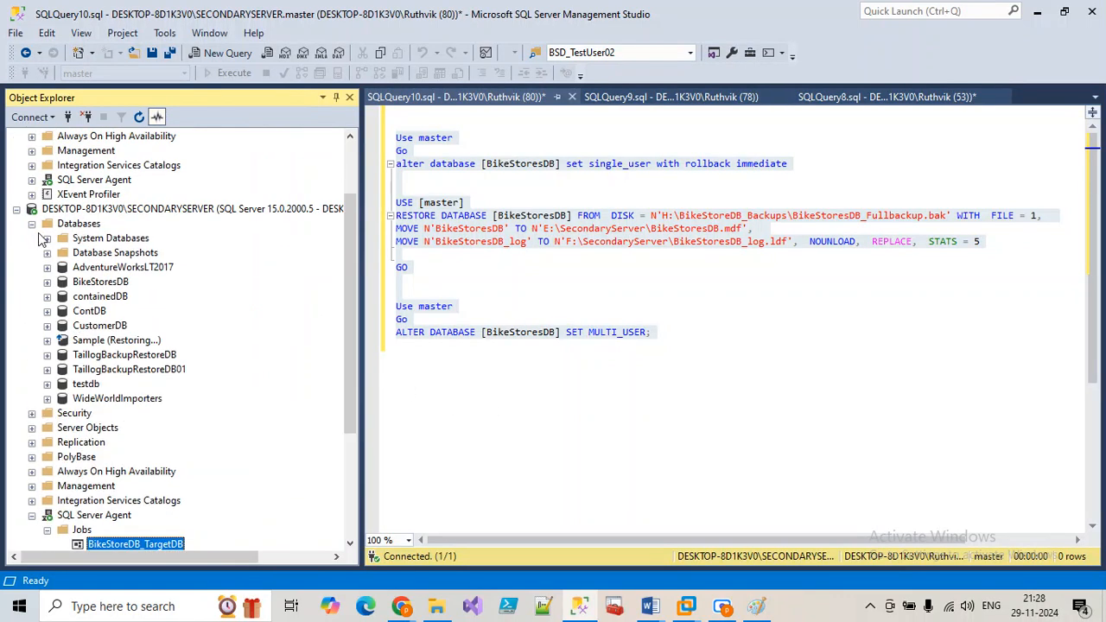
{"action": "left_click", "coordinate": [47, 282]}
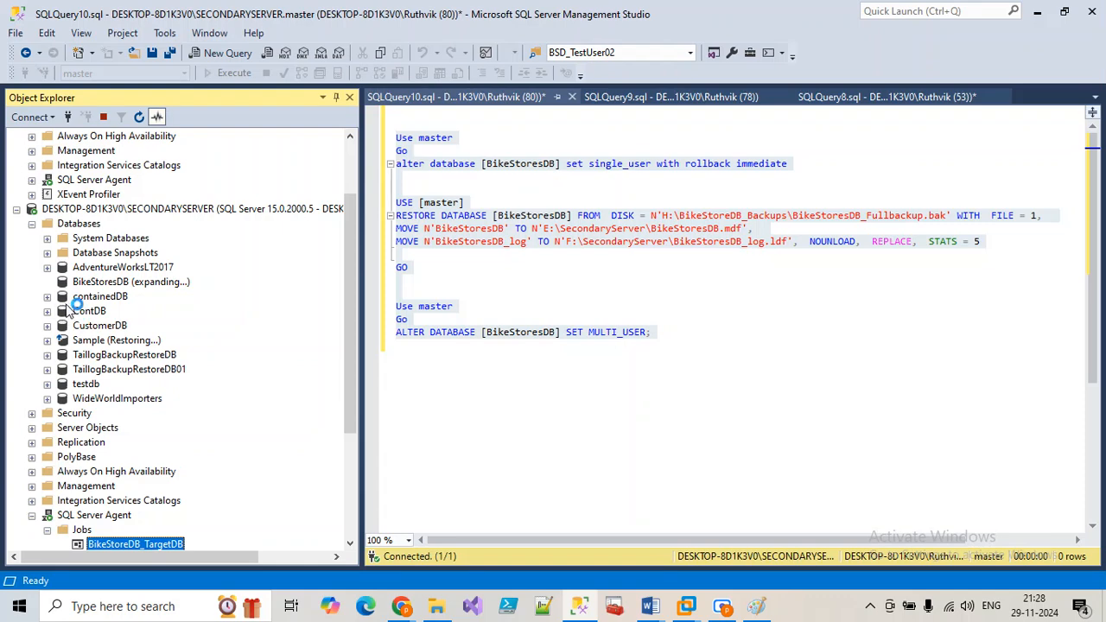
{"action": "left_click", "coordinate": [64, 312]}
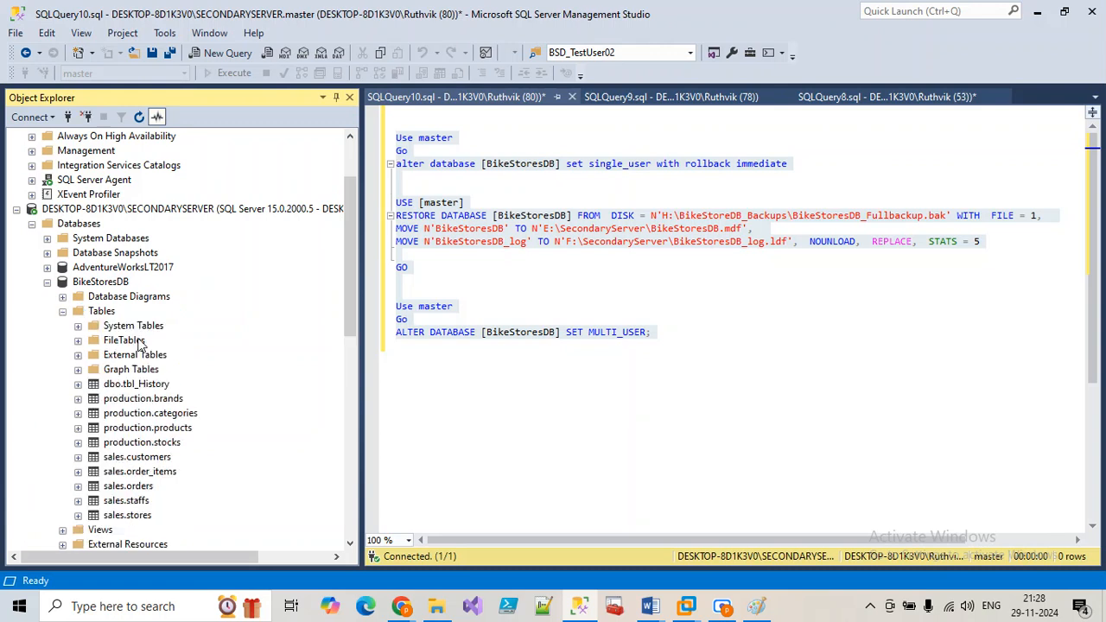
{"action": "left_click", "coordinate": [140, 388]}
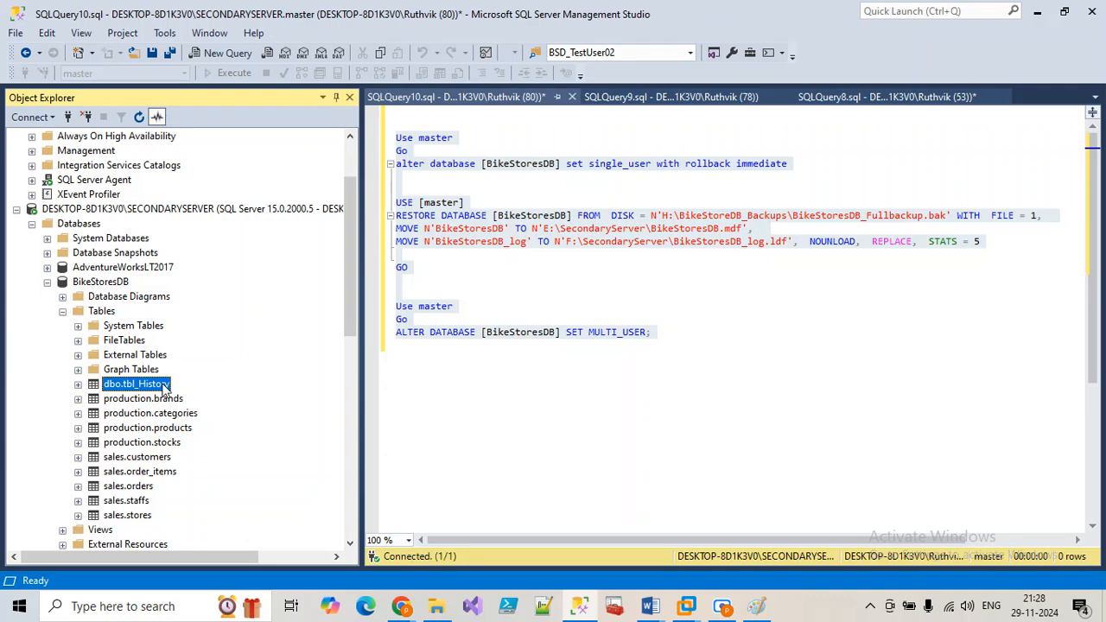
{"action": "left_click", "coordinate": [64, 312]}
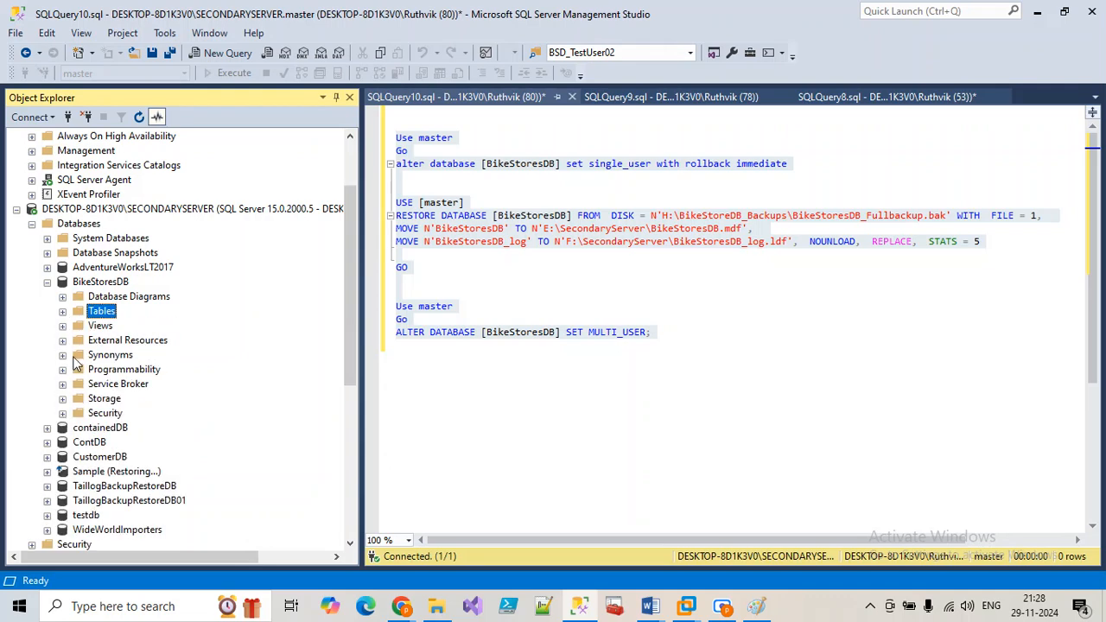
Step: Under Security > Users, open BSD_ProdUser01's properties
{"action": "left_click", "coordinate": [62, 413]}
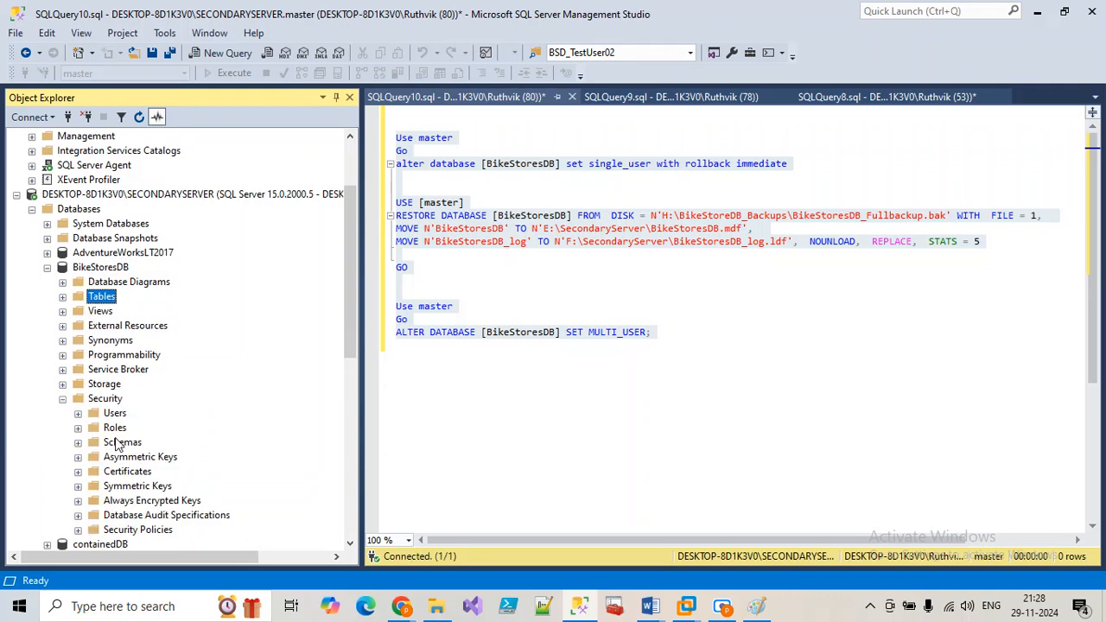
{"action": "left_click", "coordinate": [78, 413]}
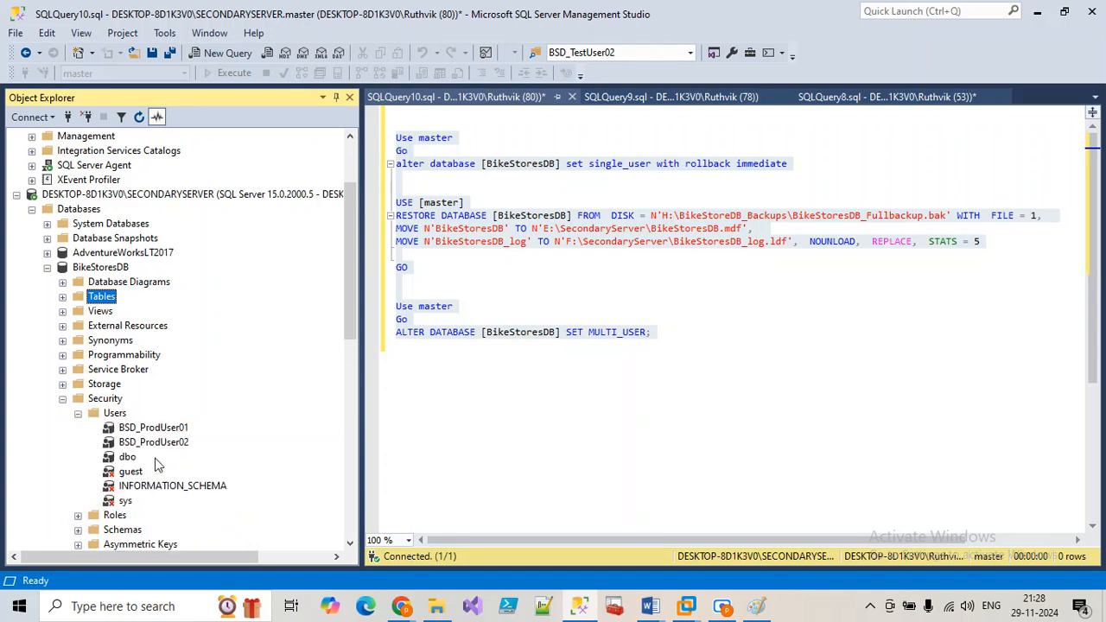
{"action": "left_click", "coordinate": [162, 429]}
{"action": "right_click", "coordinate": [164, 429]}
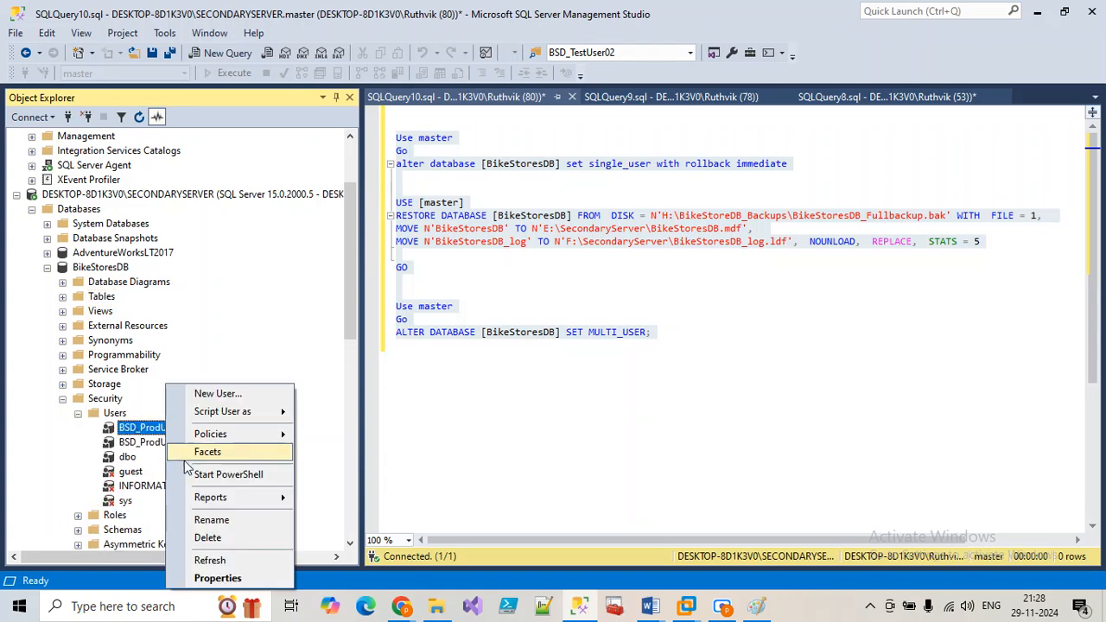
{"action": "left_click", "coordinate": [218, 579]}
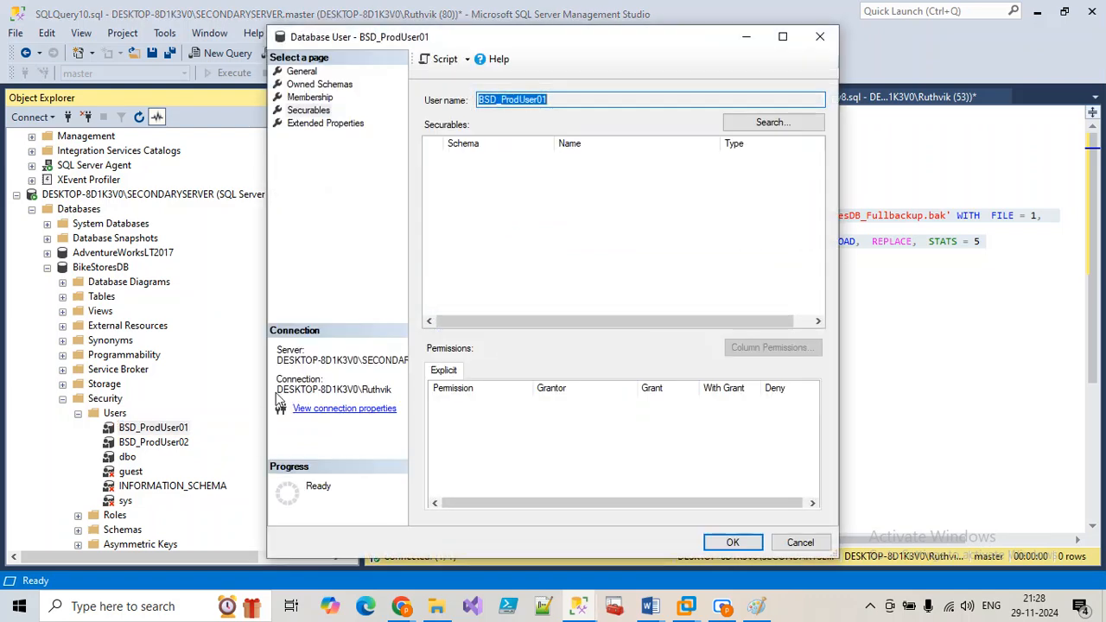
Step: Review the role memberships of BSD_ProdUser01 and BSD_ProdUser02, closing both property dialogs unchanged
{"action": "left_click", "coordinate": [313, 99]}
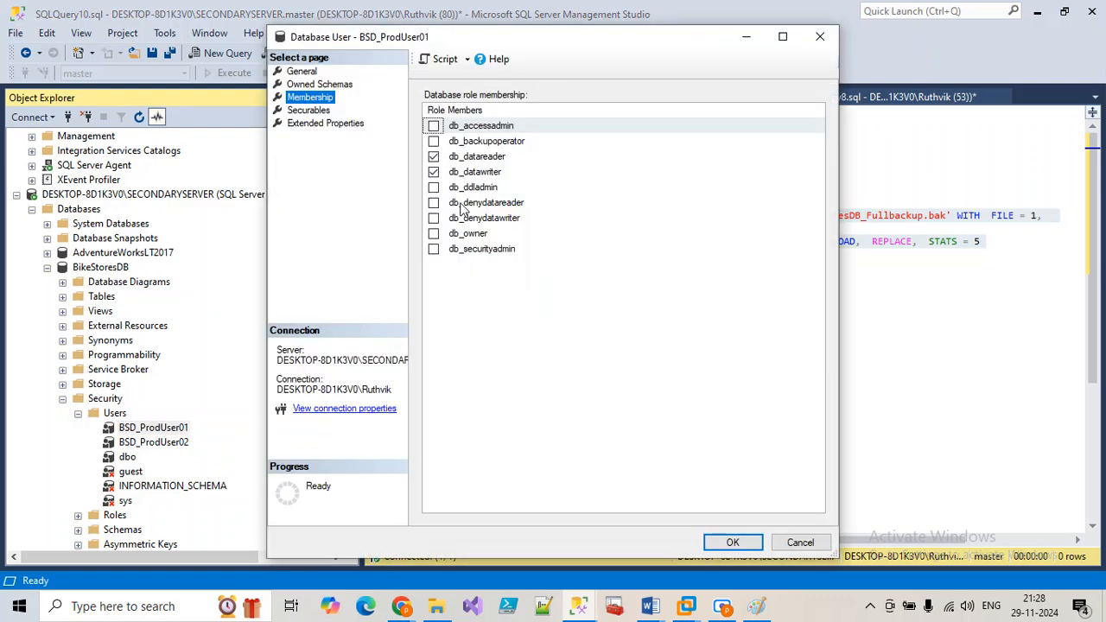
{"action": "left_click", "coordinate": [803, 543]}
{"action": "right_click", "coordinate": [190, 444]}
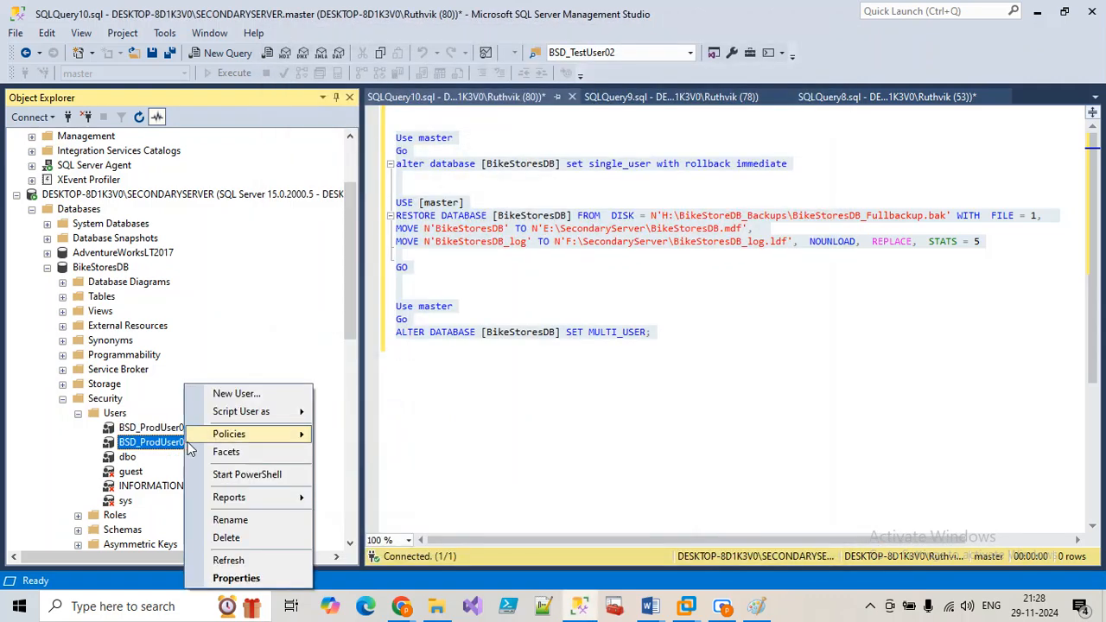
{"action": "left_click", "coordinate": [236, 578]}
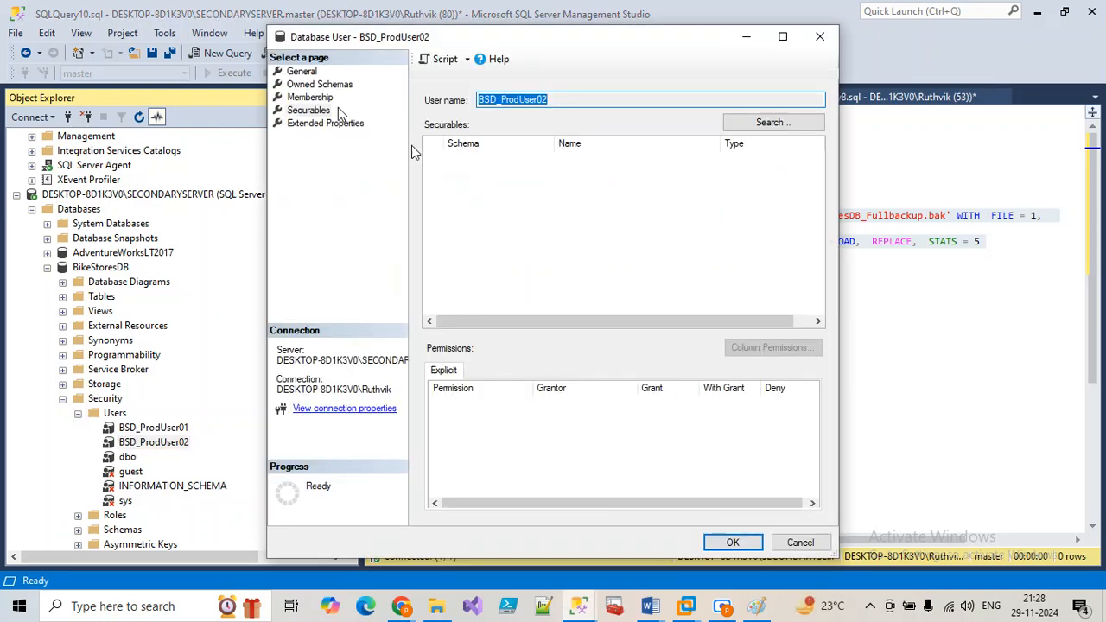
{"action": "left_click", "coordinate": [313, 98]}
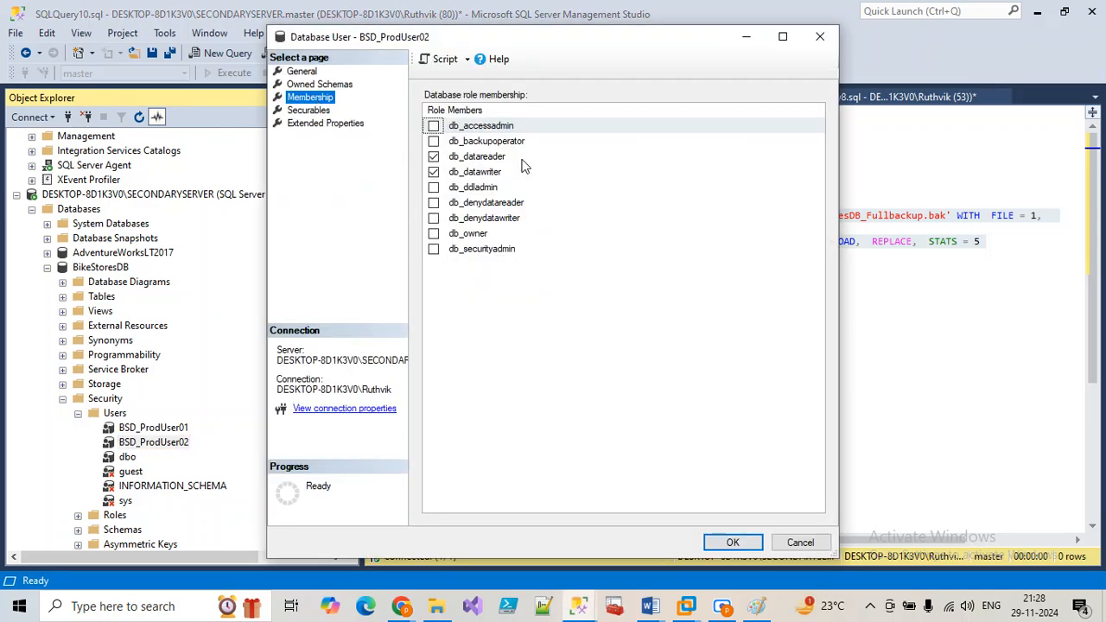
{"action": "left_click", "coordinate": [798, 543]}
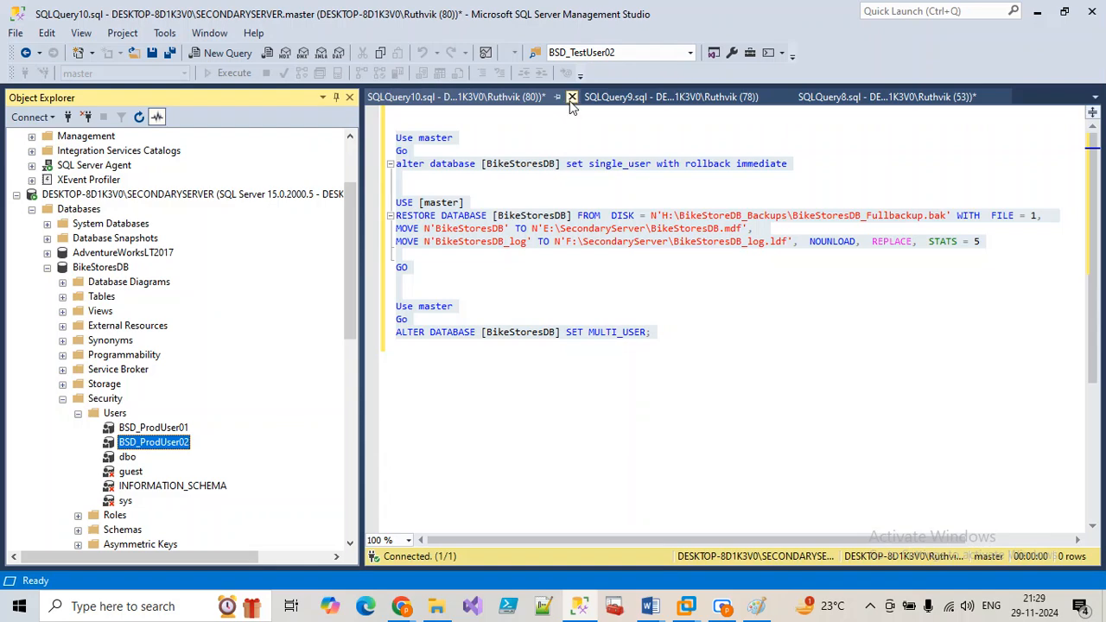
Step: Close the SQLQuery10, SQLQuery9 and SQLQuery8 windows without saving changes
{"action": "left_click", "coordinate": [572, 97]}
{"action": "left_click", "coordinate": [620, 406]}
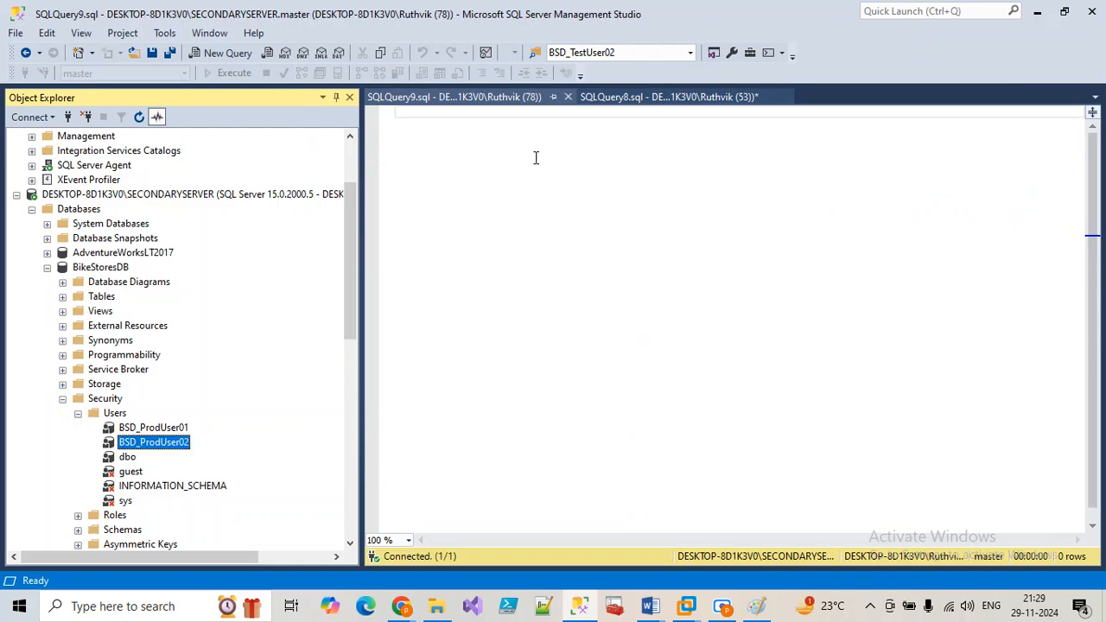
{"action": "left_click", "coordinate": [570, 96]}
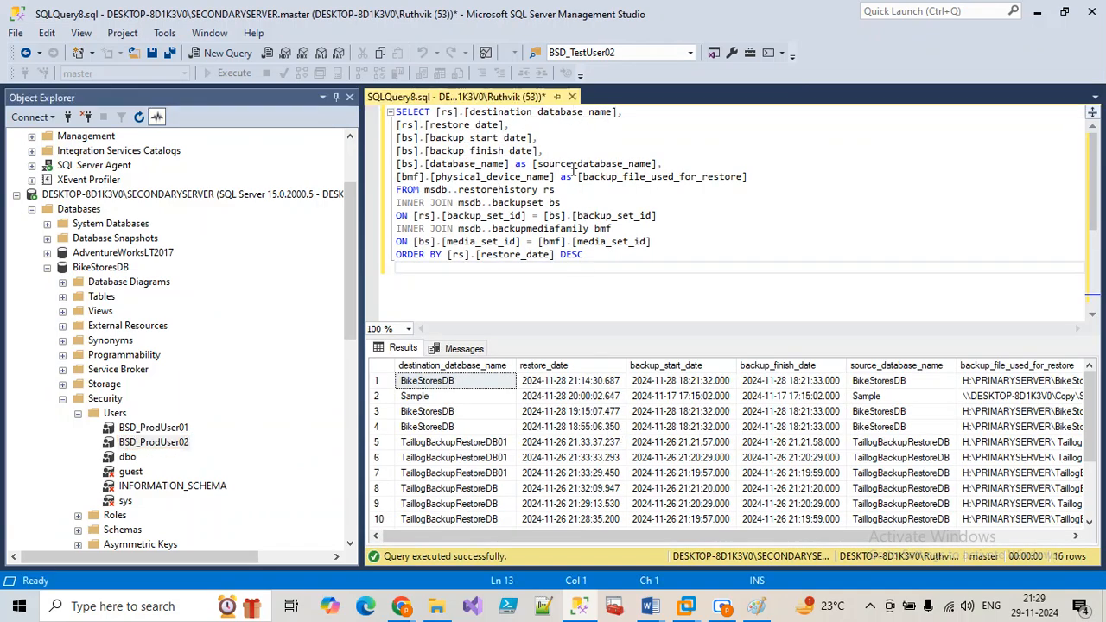
{"action": "key", "text": "ctrl+F4"}
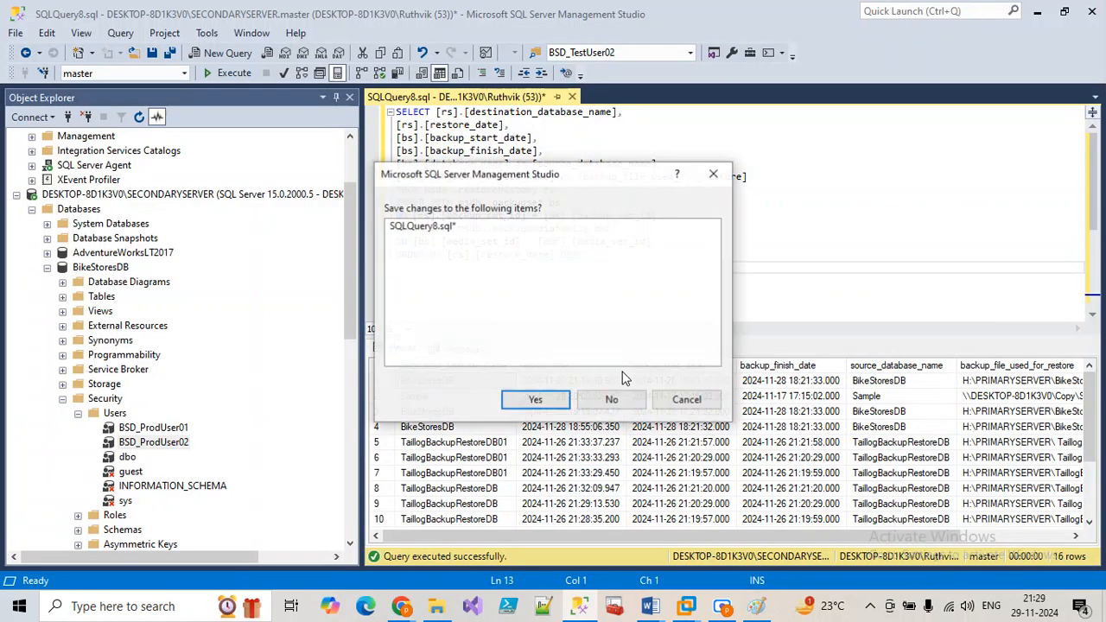
{"action": "left_click", "coordinate": [622, 403]}
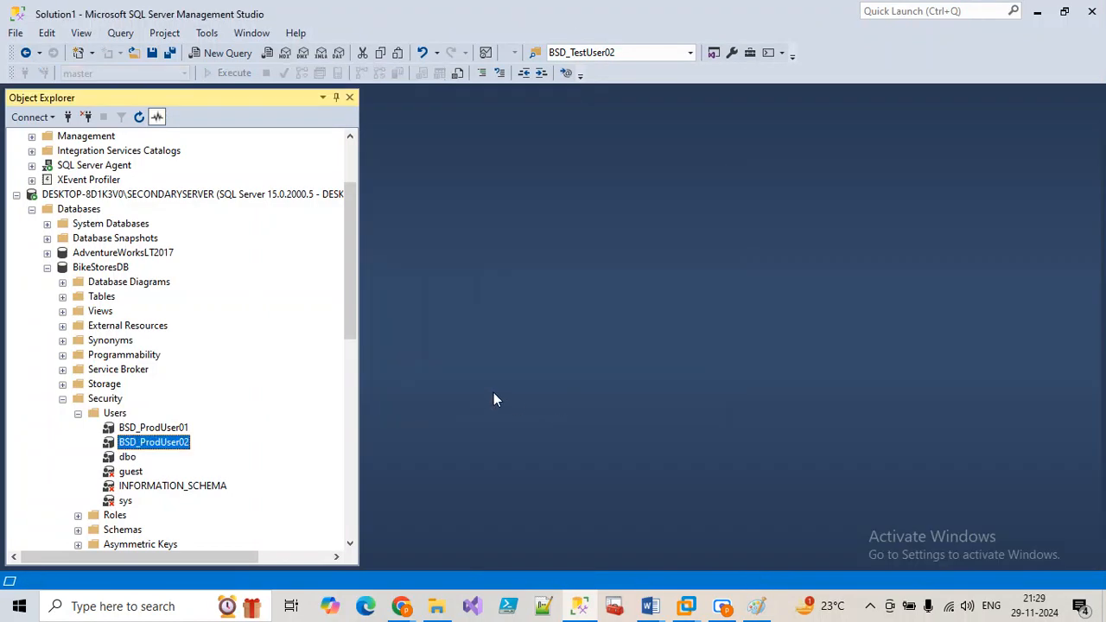
Step: Collapse the BikeStoresDB database node in Object Explorer
{"action": "left_click", "coordinate": [48, 268]}
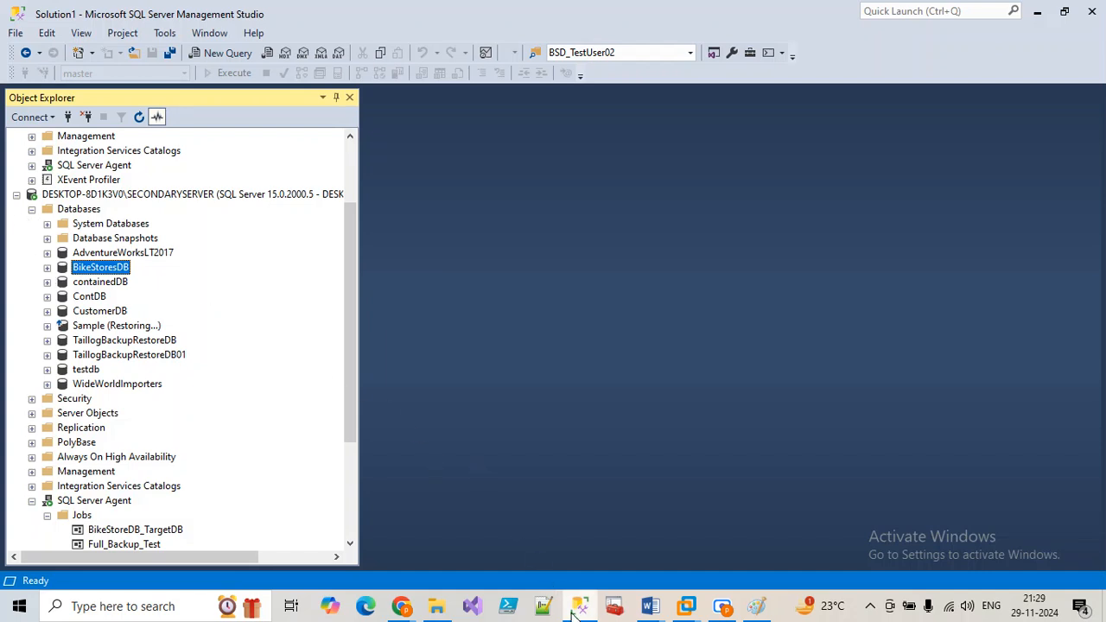
Step: Refresh the BikeStoreDB_Backups file list, then move up to the Backup (H:) drive listing
{"action": "left_click", "coordinate": [577, 608]}
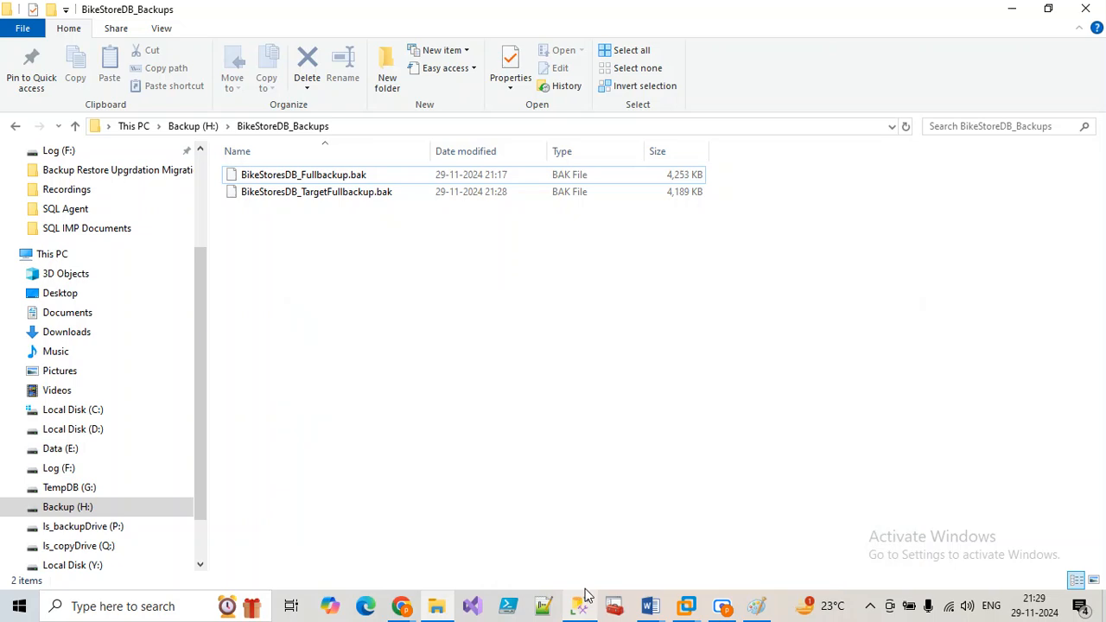
{"action": "right_click", "coordinate": [429, 314]}
{"action": "left_click", "coordinate": [475, 388]}
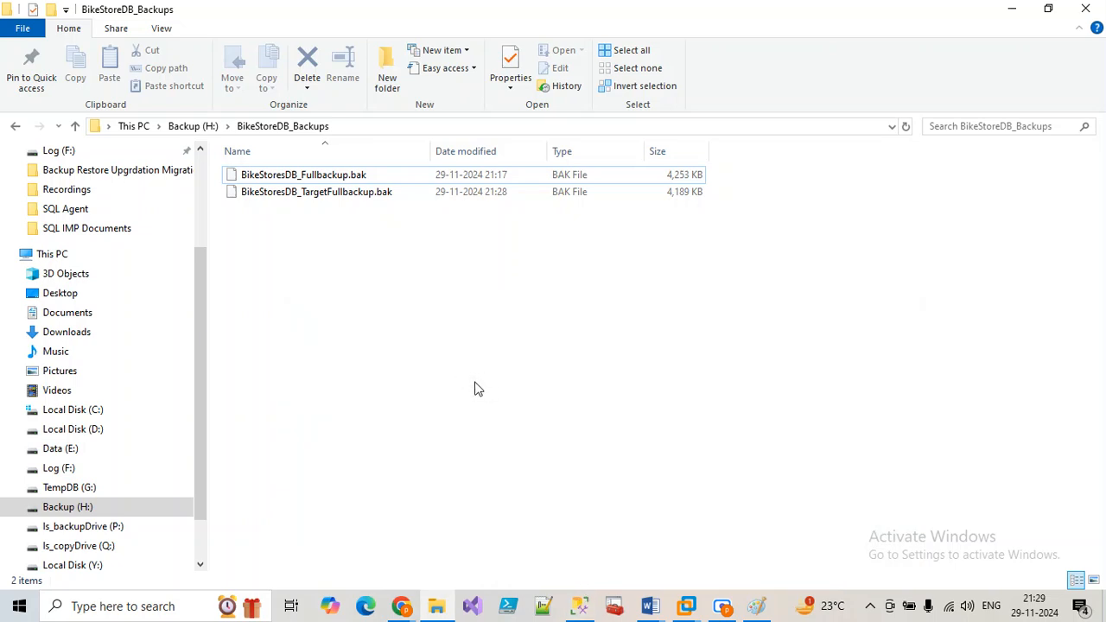
{"action": "left_click", "coordinate": [196, 126]}
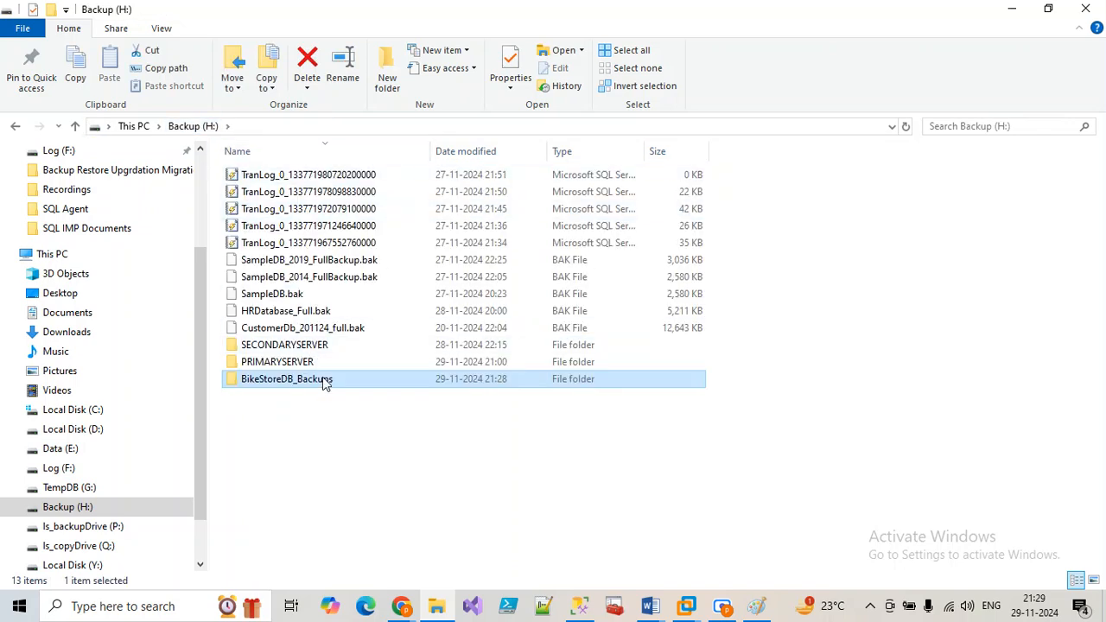
{"action": "mouse_move", "coordinate": [325, 384]}
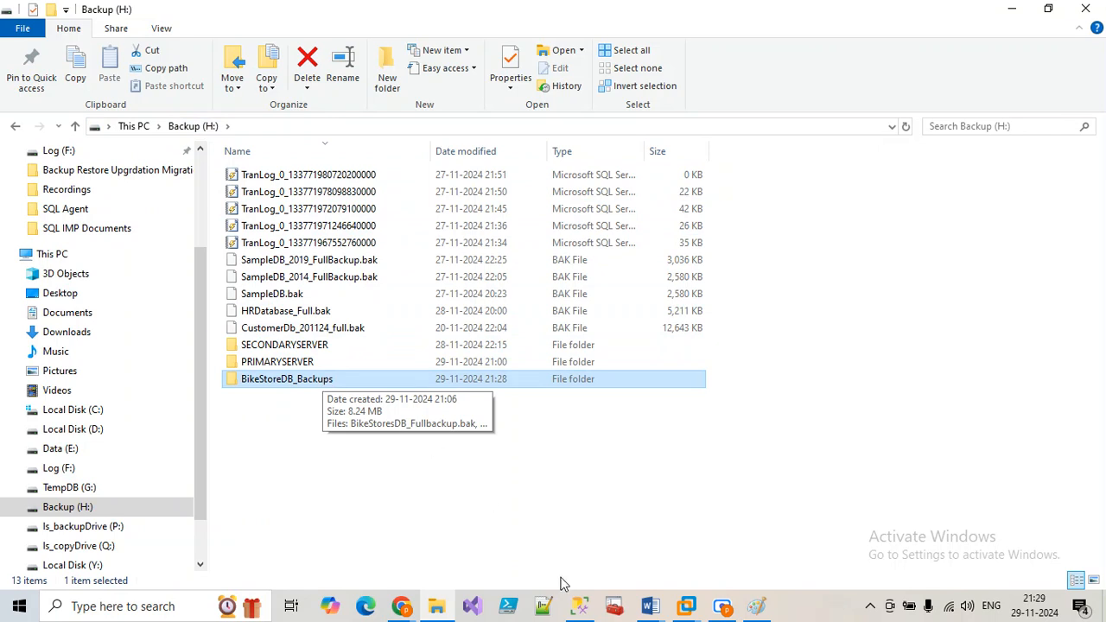
{"action": "mouse_move", "coordinate": [584, 605]}
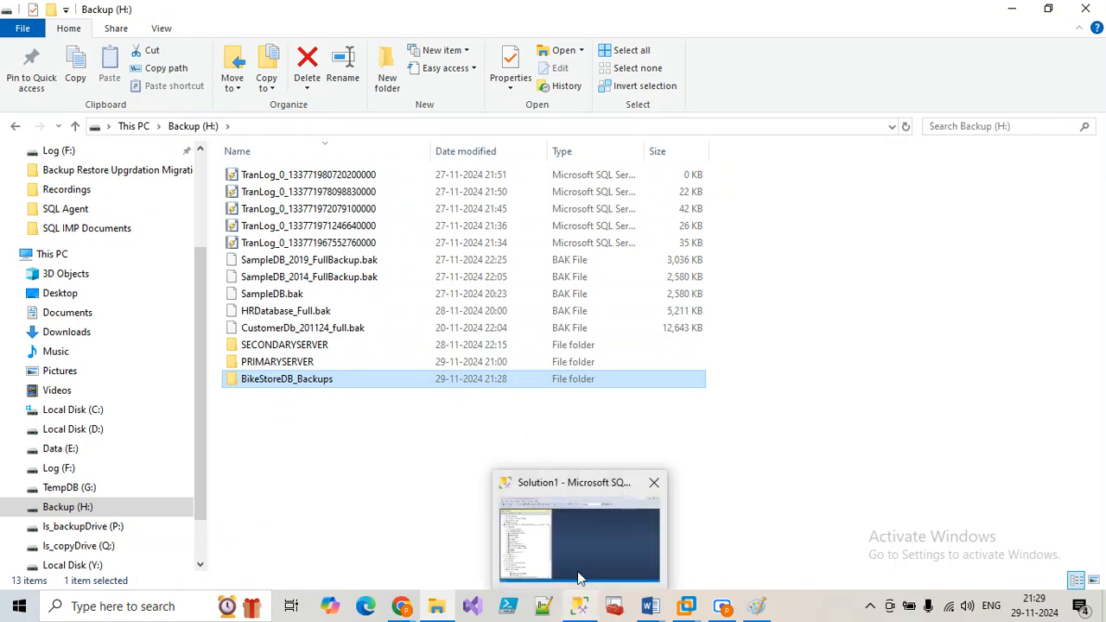
{"action": "mouse_move", "coordinate": [572, 542]}
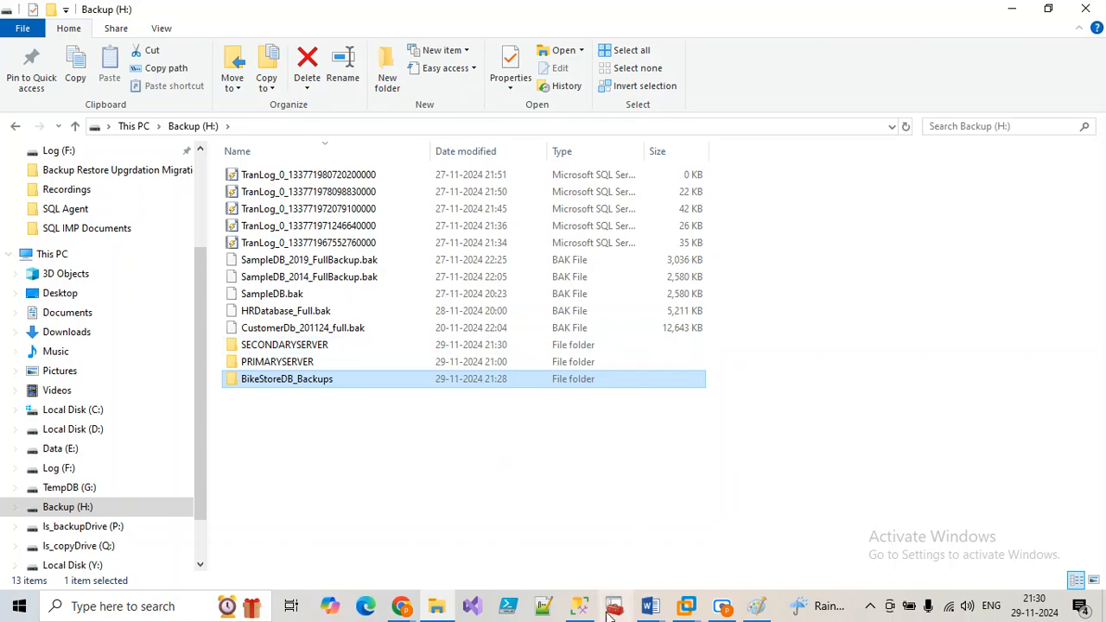
Step: Launch Configure Database Mail from PRIMARYSERVER's Management folder and get past the welcome page
{"action": "left_click", "coordinate": [579, 605]}
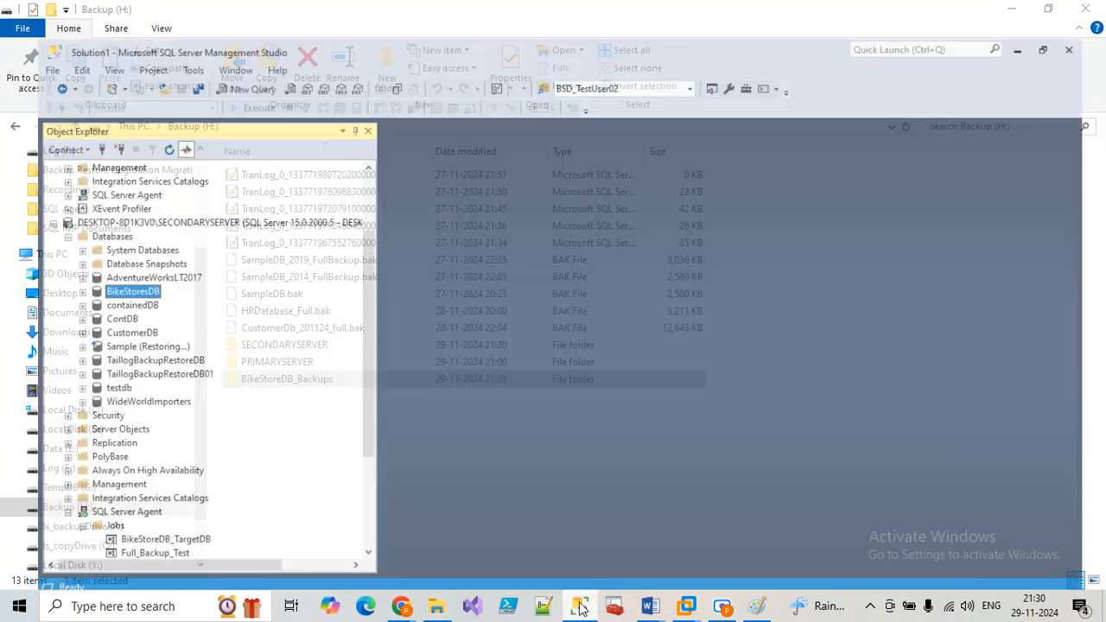
{"action": "left_click", "coordinate": [15, 194]}
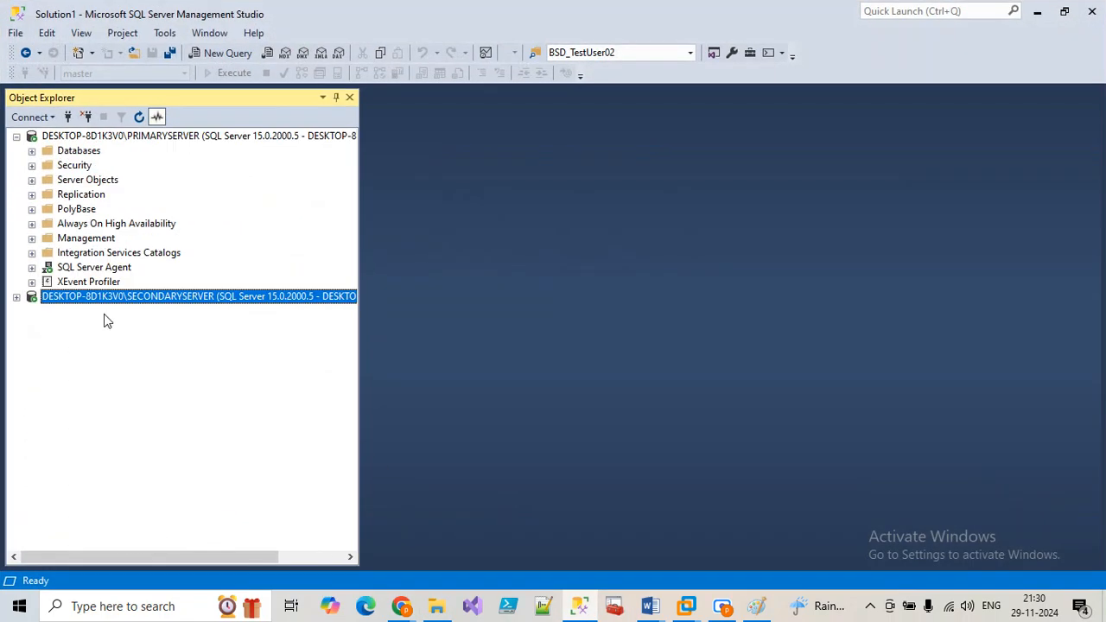
{"action": "left_click", "coordinate": [32, 238]}
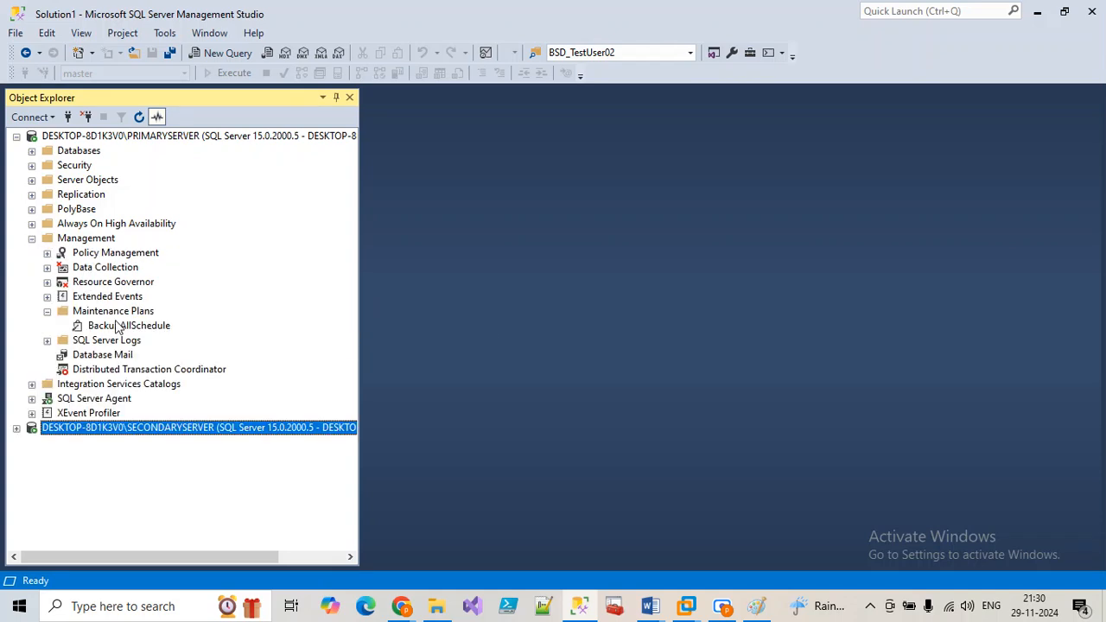
{"action": "right_click", "coordinate": [115, 357]}
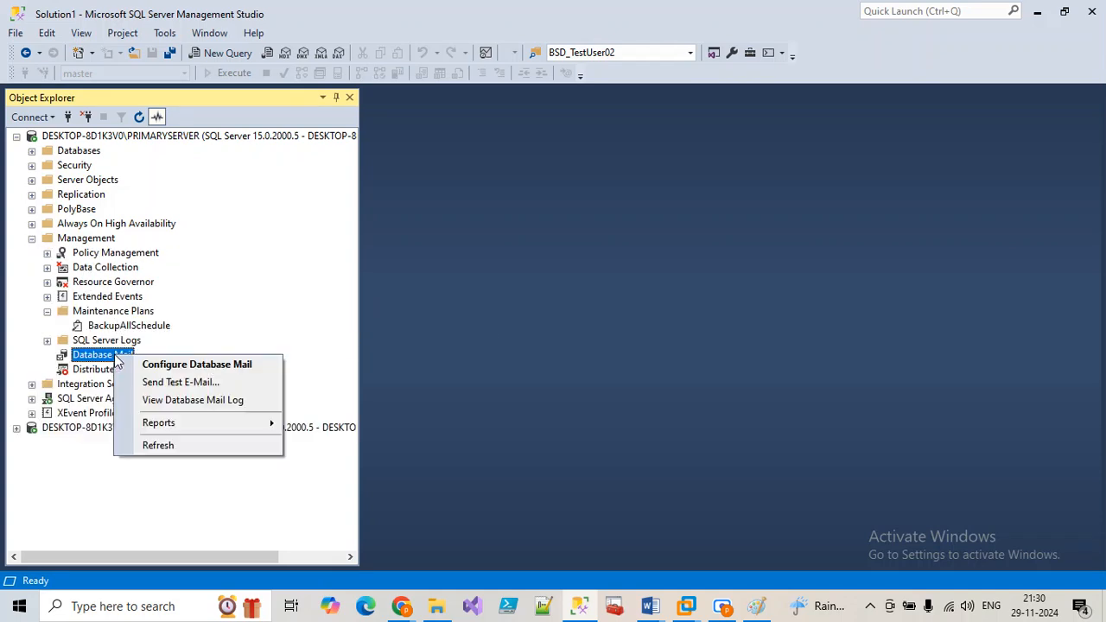
{"action": "left_click", "coordinate": [198, 382]}
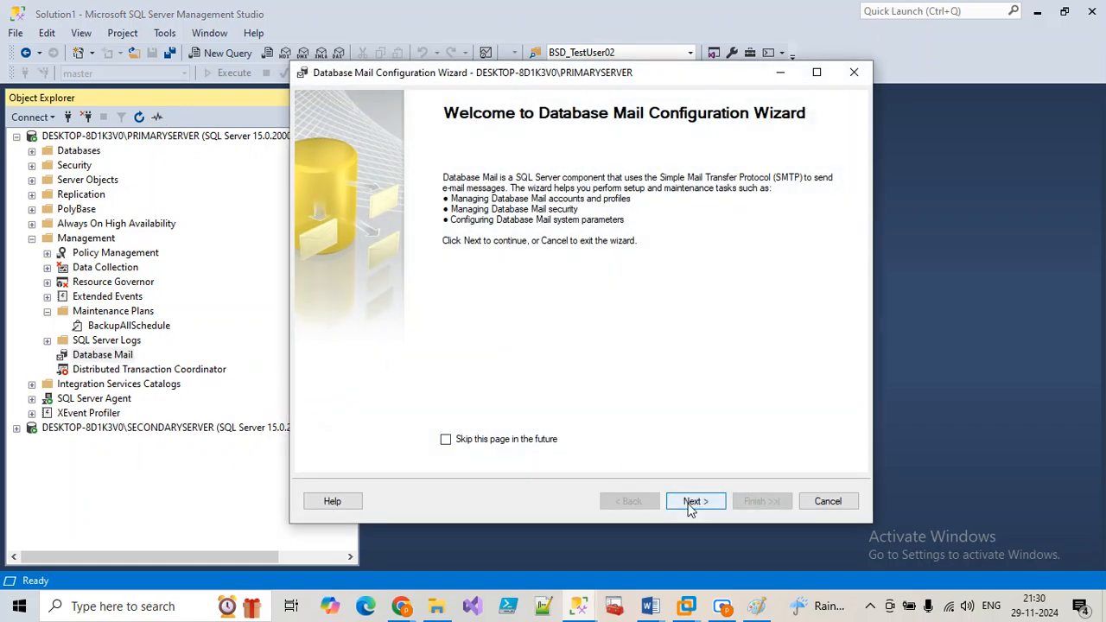
{"action": "left_click", "coordinate": [692, 504]}
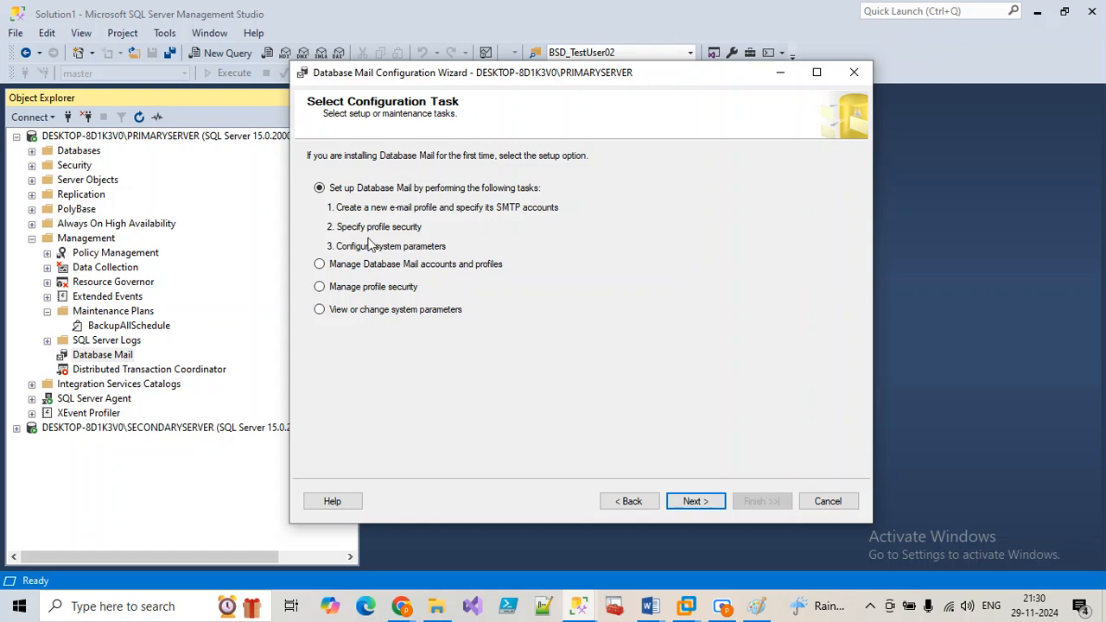
Step: Name the new Database Mail profile test and begin adding a new SMTP account
{"action": "left_click", "coordinate": [696, 502]}
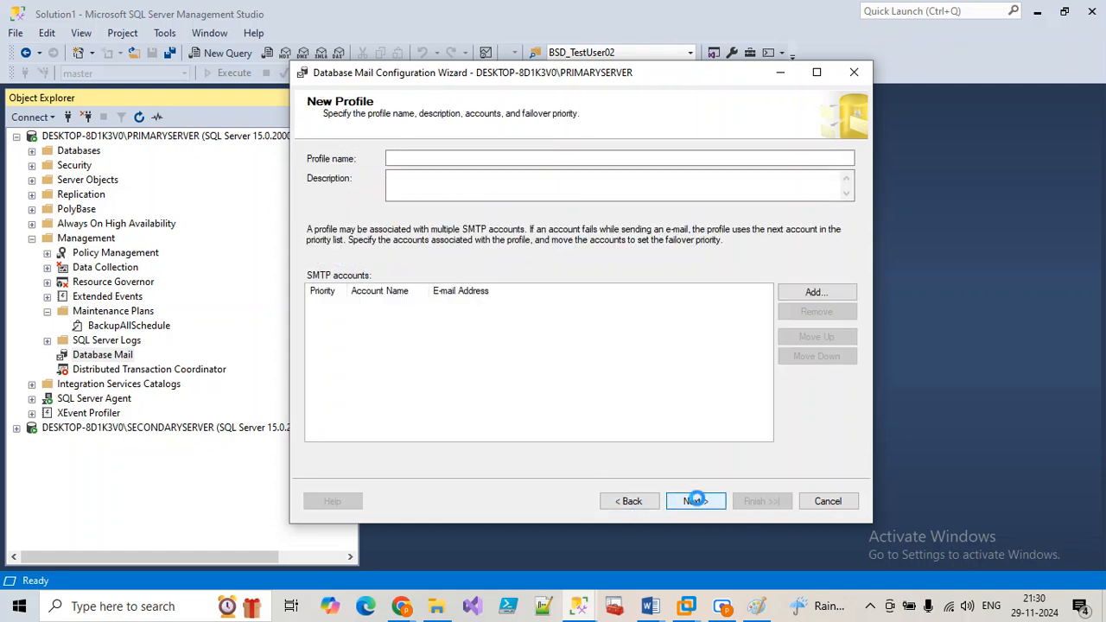
{"action": "type", "text": "test"}
{"action": "left_click", "coordinate": [816, 294]}
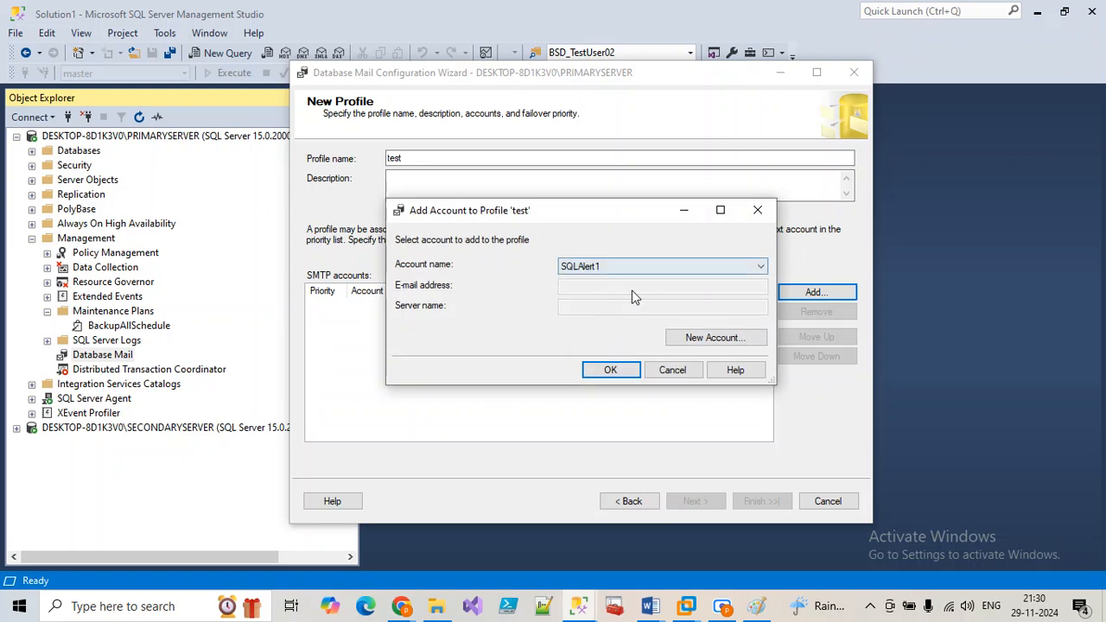
{"action": "left_click", "coordinate": [694, 339]}
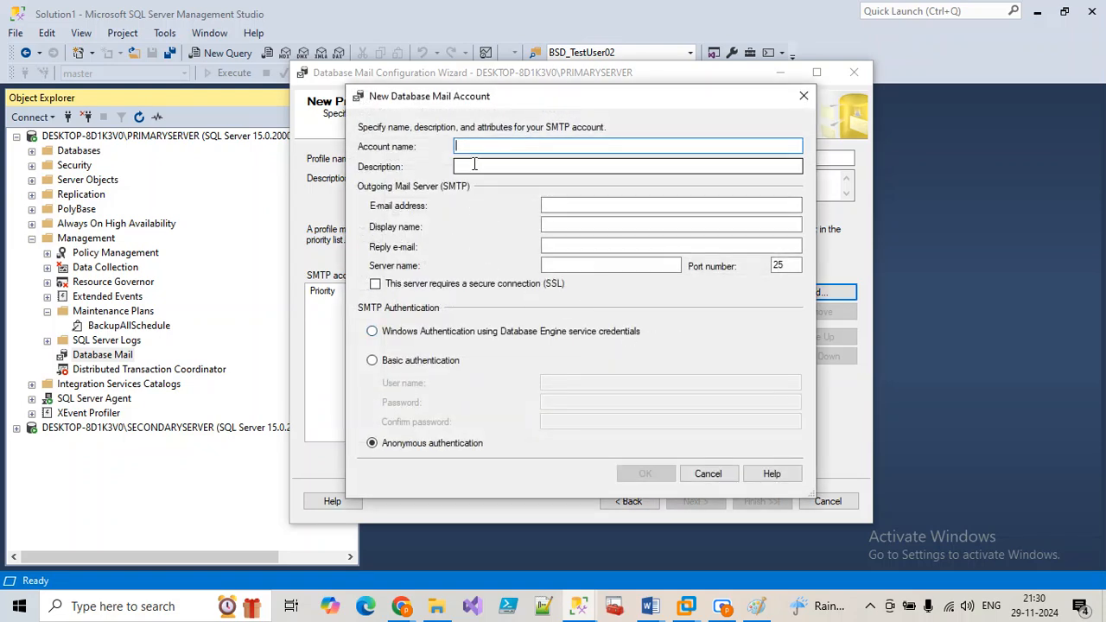
Step: Enter account name test and fill in the sender's e-mail address
{"action": "type", "text": "test"}
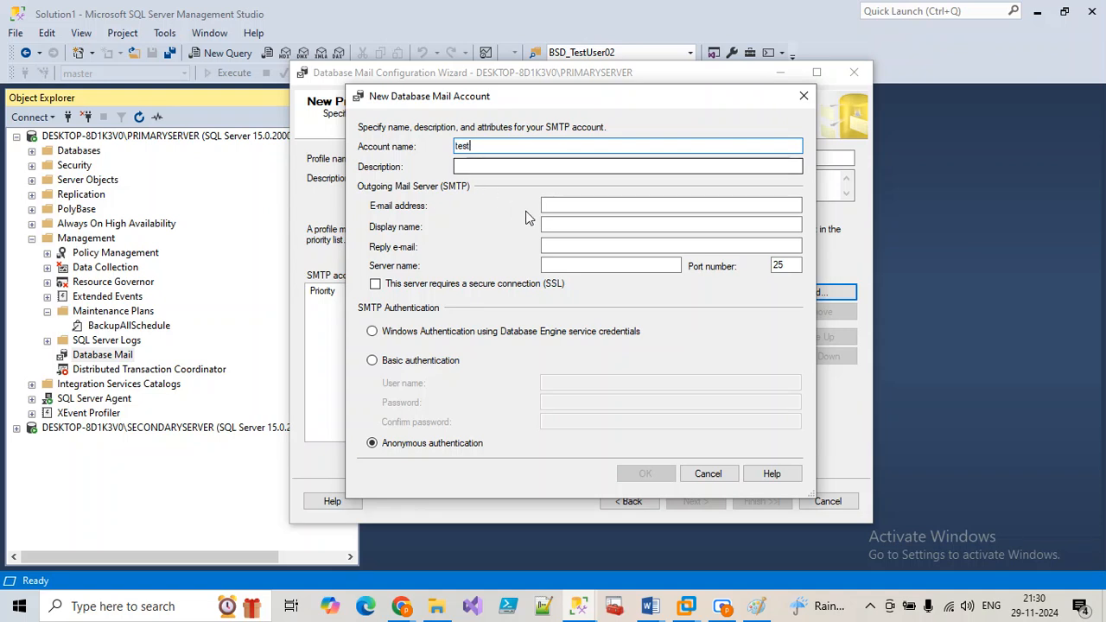
{"action": "left_click", "coordinate": [556, 205]}
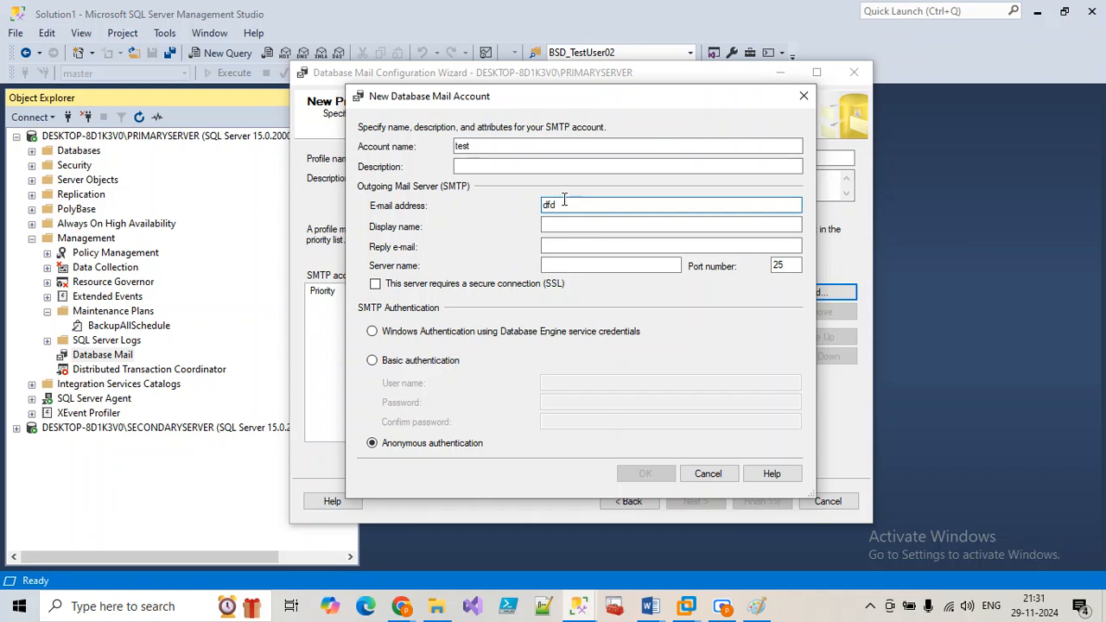
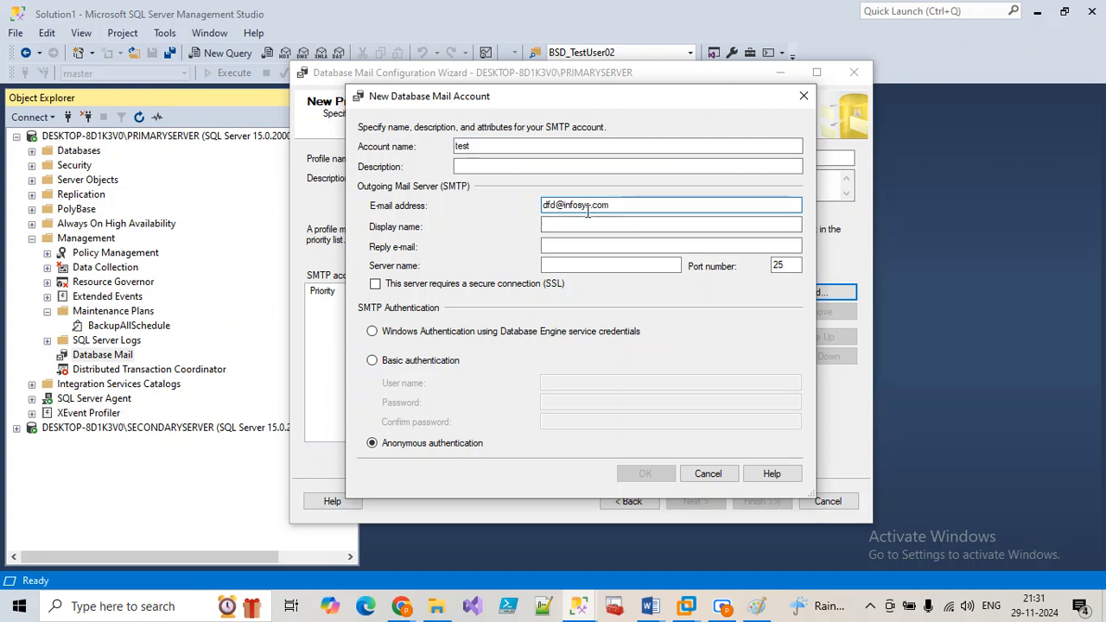
{"action": "left_click_drag", "start_coordinate": [556, 206], "coordinate": [511, 198]}
{"action": "type", "text": "DBA_Support"}
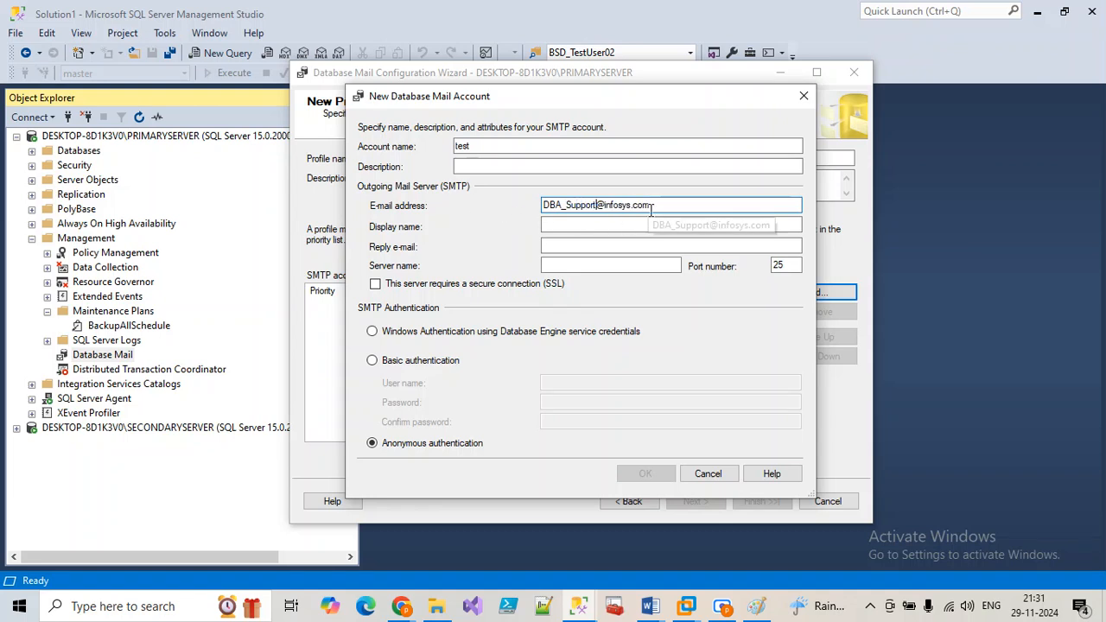
{"action": "left_click_drag", "start_coordinate": [653, 209], "coordinate": [522, 207]}
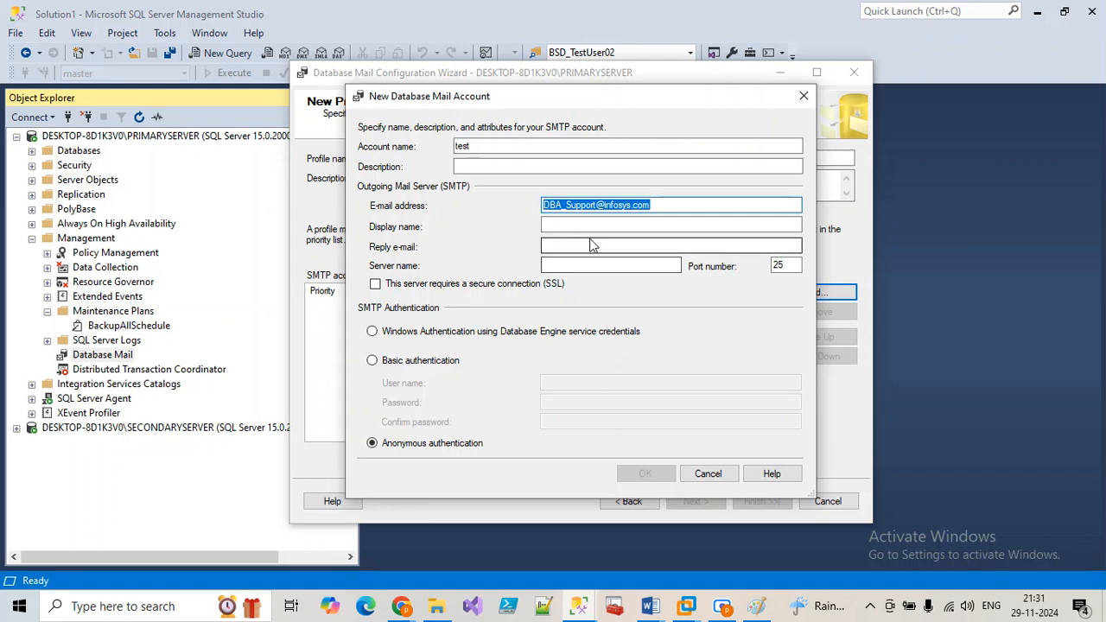
Step: Set display name 'ads' and fill the reply e-mail based on the sender's address
{"action": "left_click", "coordinate": [588, 226]}
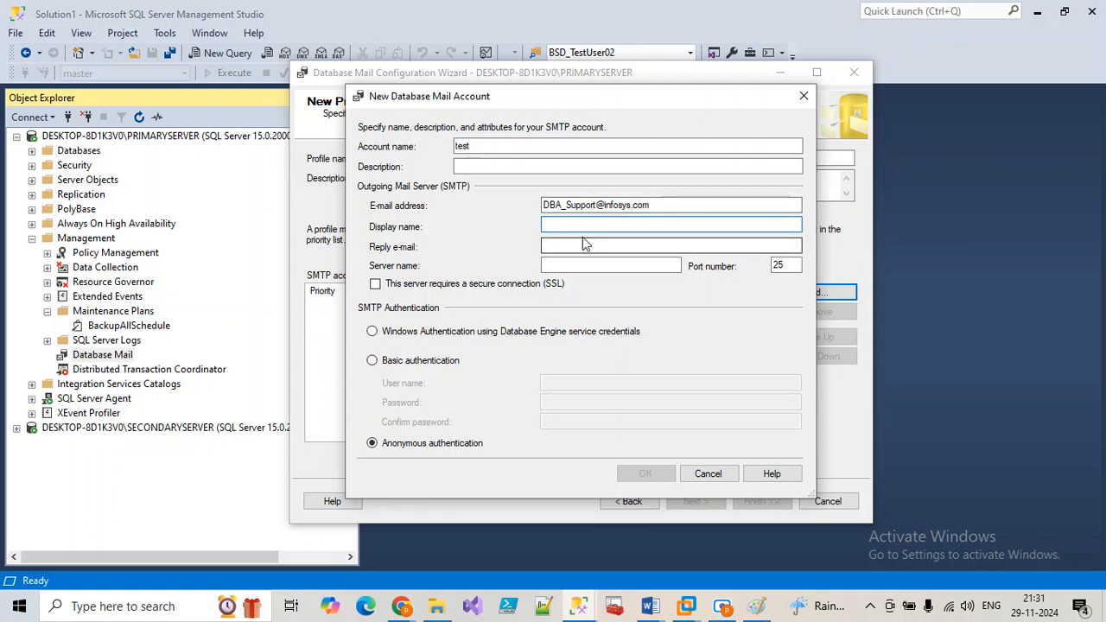
{"action": "type", "text": "ads"}
{"action": "left_click", "coordinate": [581, 247]}
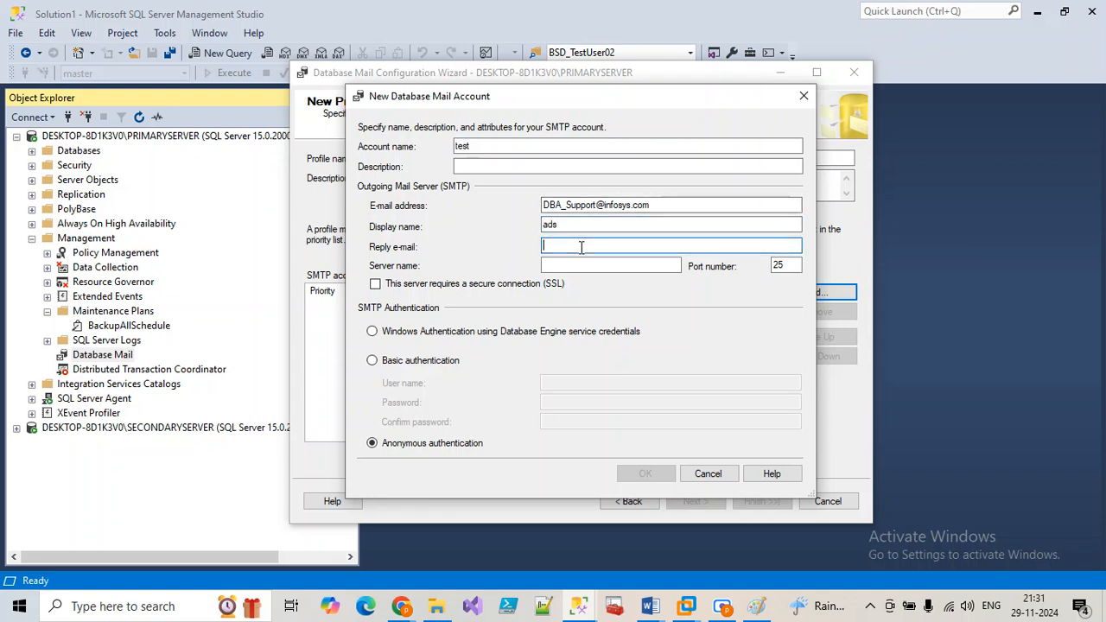
{"action": "type", "text": "Use master"}
{"action": "left_click_drag", "start_coordinate": [596, 248], "coordinate": [511, 251]}
{"action": "key", "text": "Delete"}
{"action": "left_click_drag", "start_coordinate": [654, 205], "coordinate": [529, 223]}
{"action": "key", "text": "ctrl+c"}
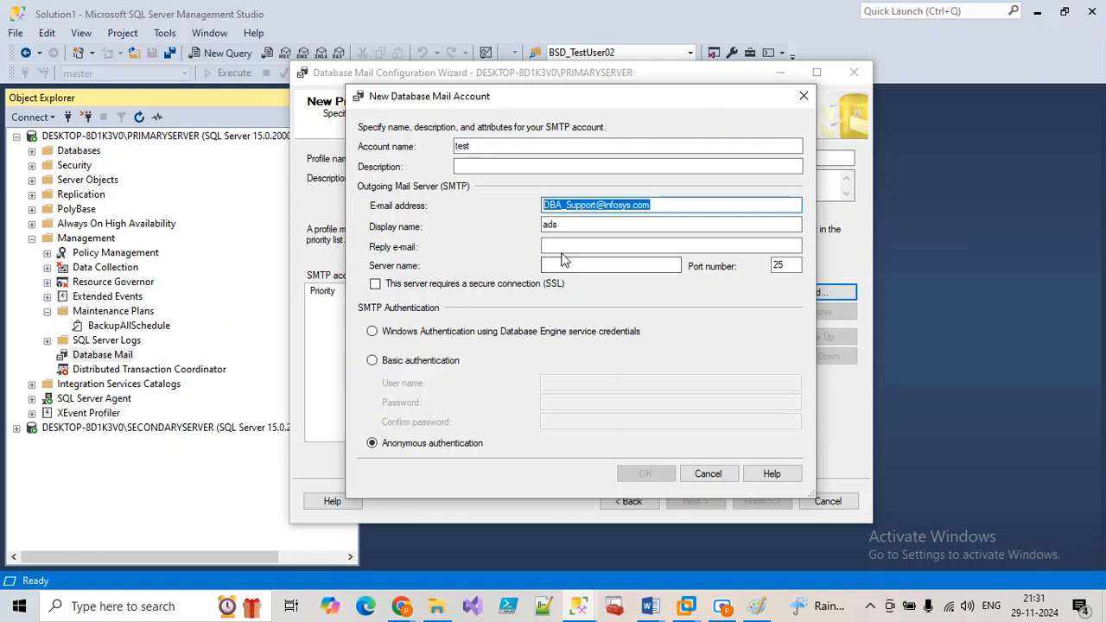
{"action": "left_click", "coordinate": [561, 248]}
{"action": "key", "text": "ctrl+v"}
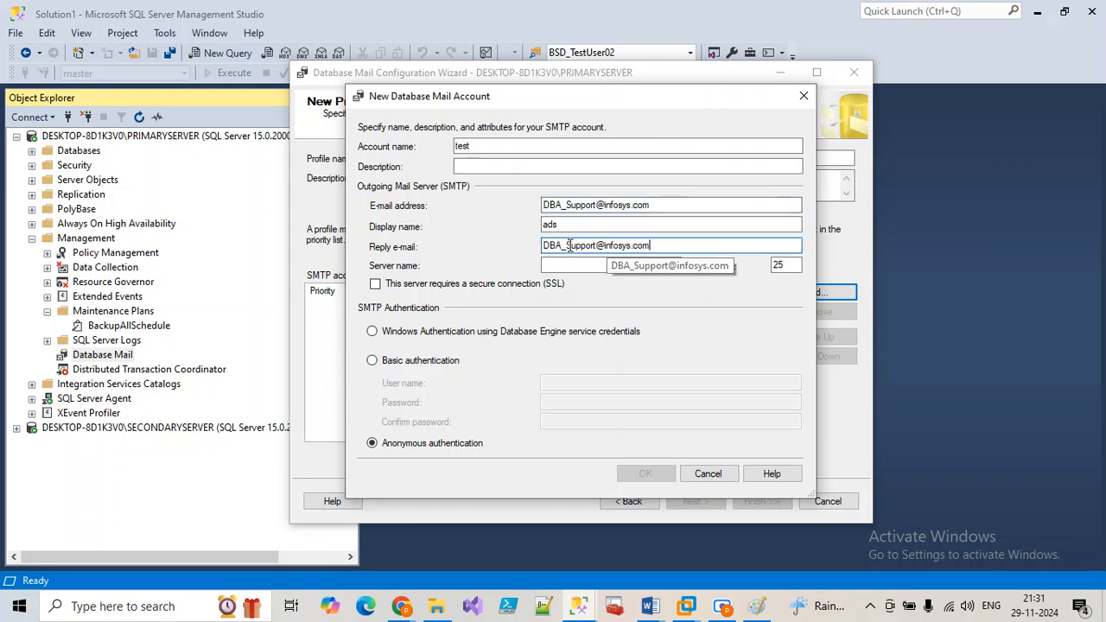
{"action": "left_click_drag", "start_coordinate": [562, 246], "coordinate": [510, 251]}
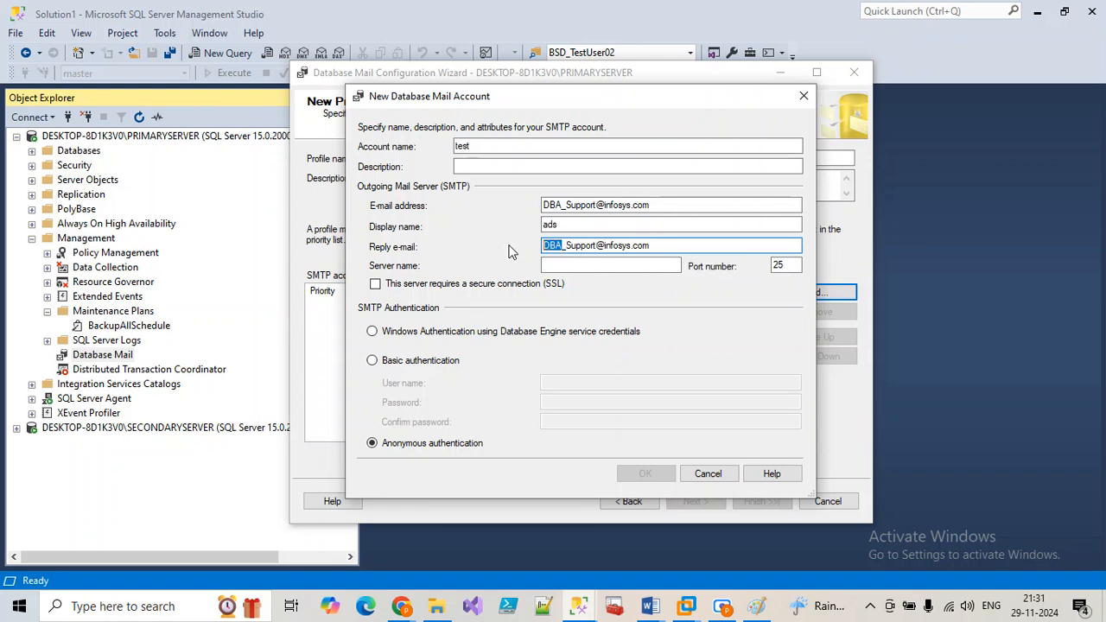
{"action": "type", "text": "info"}
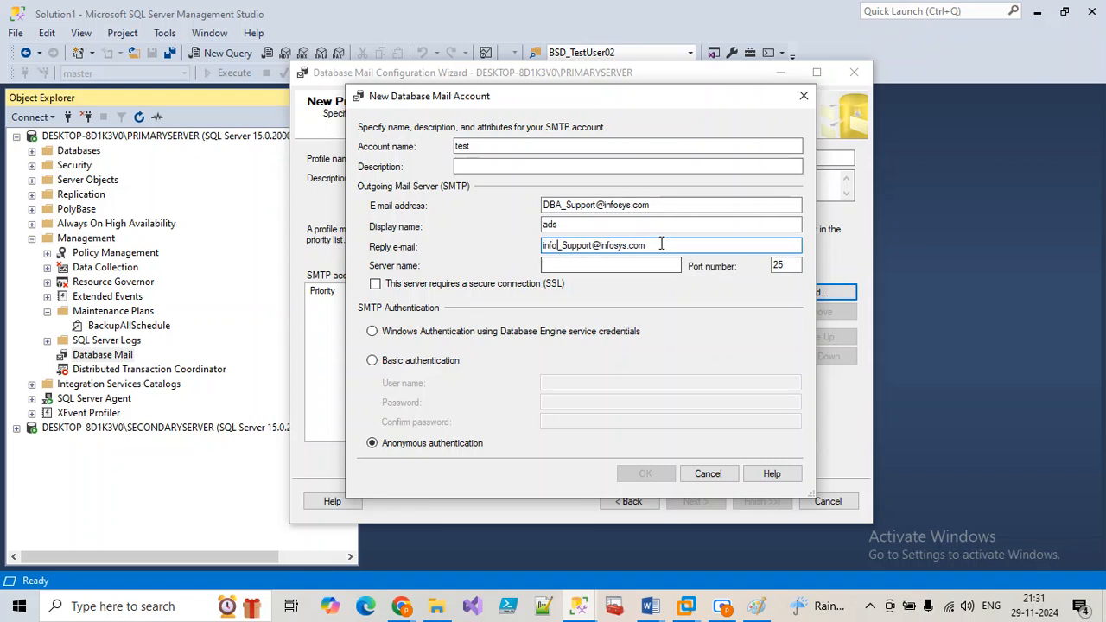
{"action": "left_click_drag", "start_coordinate": [644, 245], "coordinate": [505, 249]}
Step: Select Basic authentication, then cancel the new account and the Add Account dialog
{"action": "left_click", "coordinate": [566, 266]}
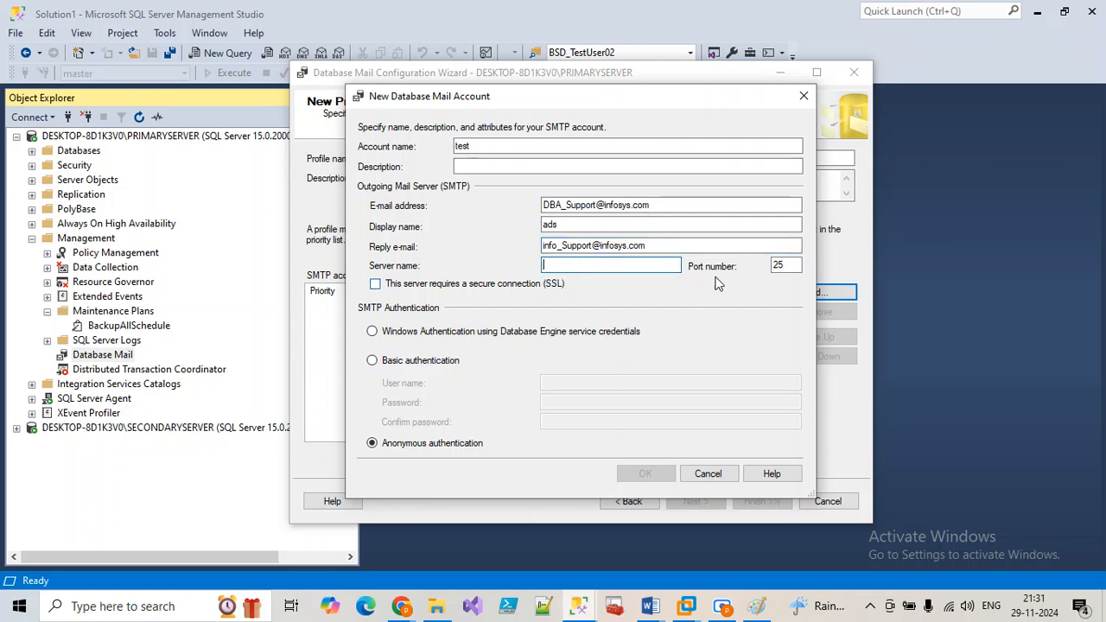
{"action": "left_click", "coordinate": [449, 363]}
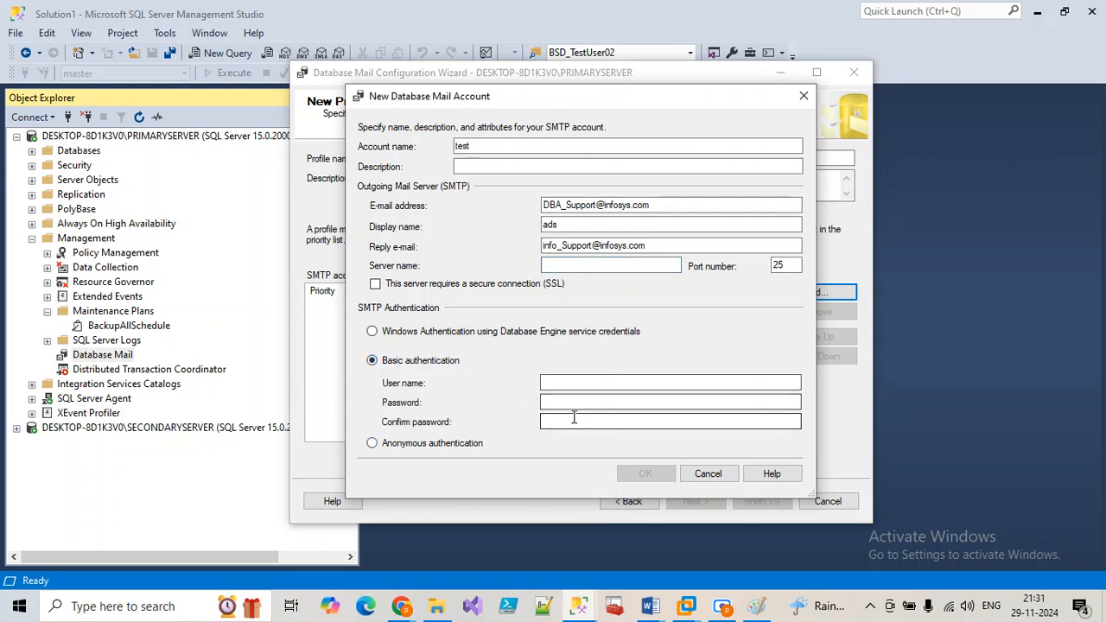
{"action": "left_click", "coordinate": [605, 383]}
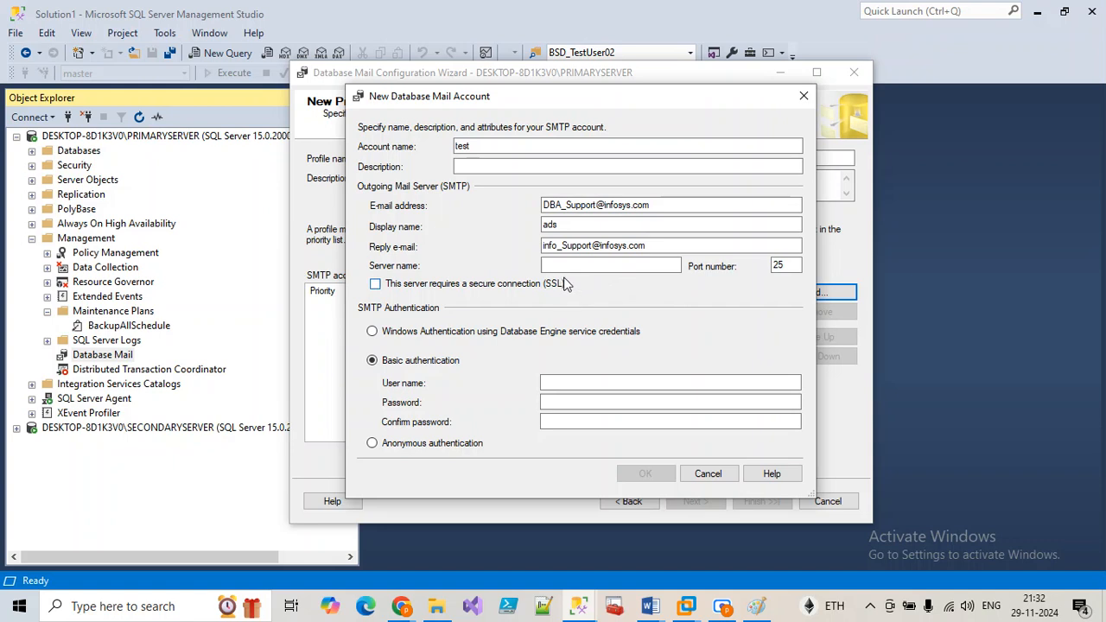
{"action": "double_click", "coordinate": [778, 266]}
{"action": "left_click", "coordinate": [708, 474]}
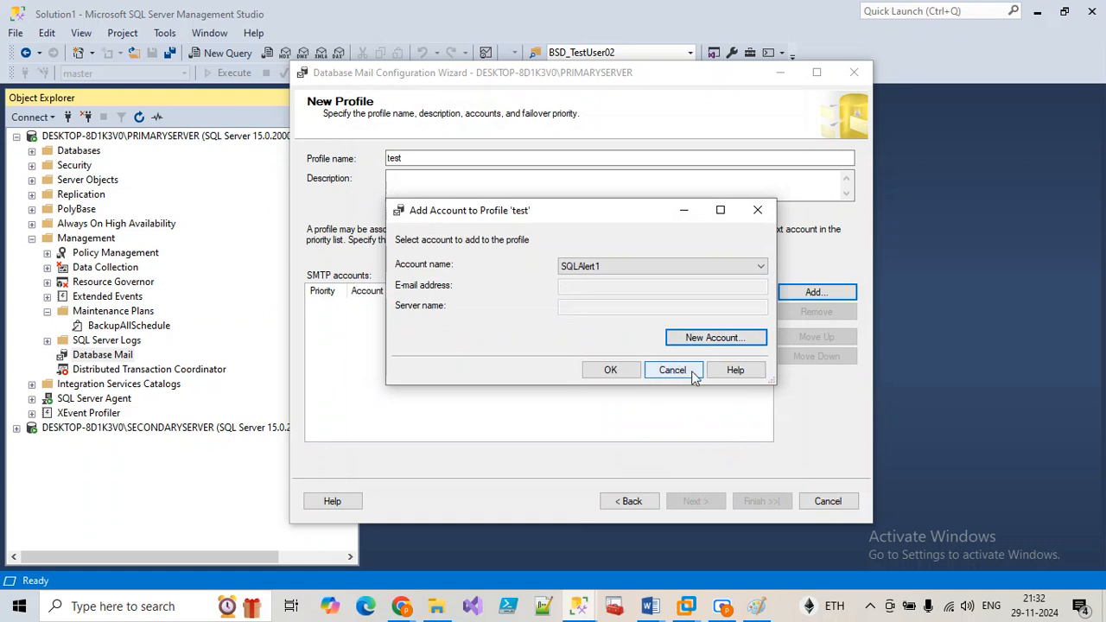
{"action": "left_click", "coordinate": [603, 271]}
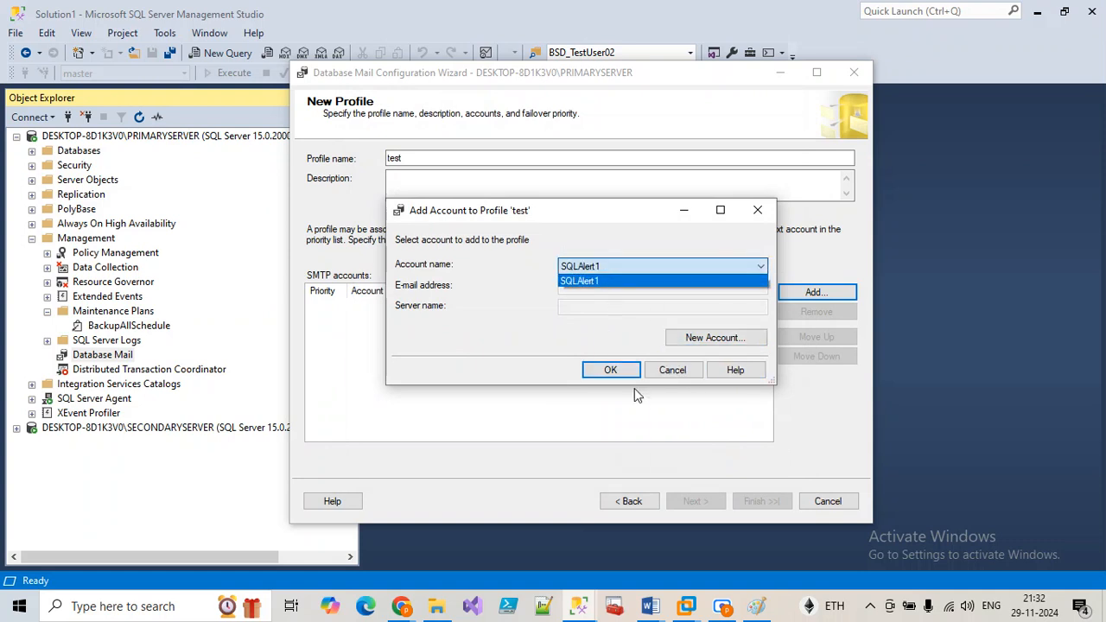
{"action": "left_click", "coordinate": [671, 373]}
{"action": "left_click", "coordinate": [681, 380]}
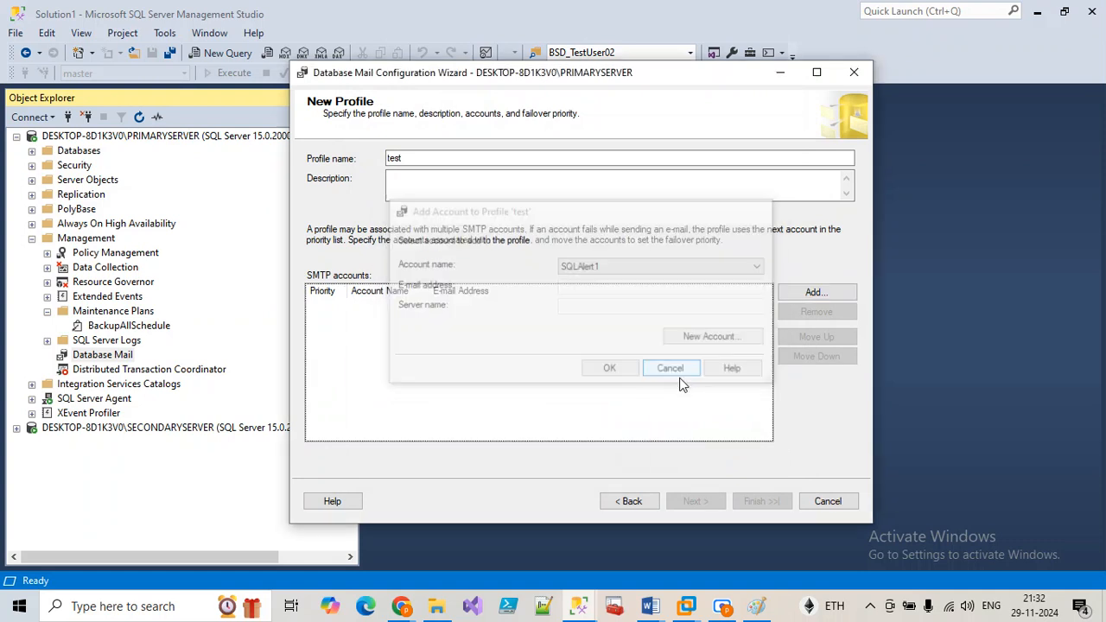
Step: Close the mail wizard and send a SQLAlerts test message to the recipient's address, confirming it queued
{"action": "left_click", "coordinate": [811, 501]}
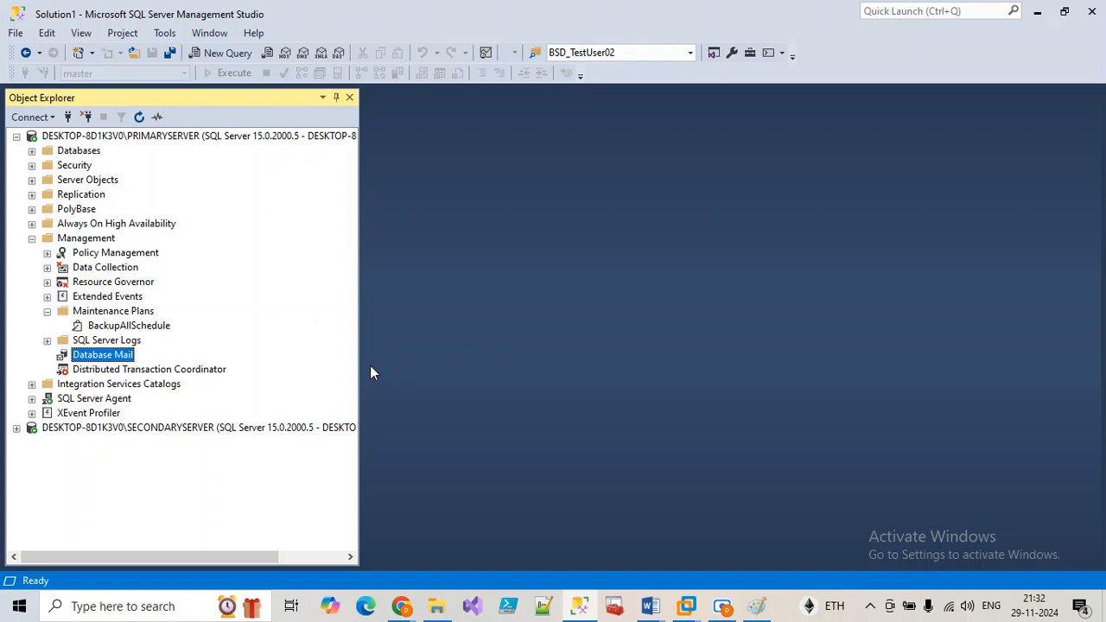
{"action": "right_click", "coordinate": [124, 354]}
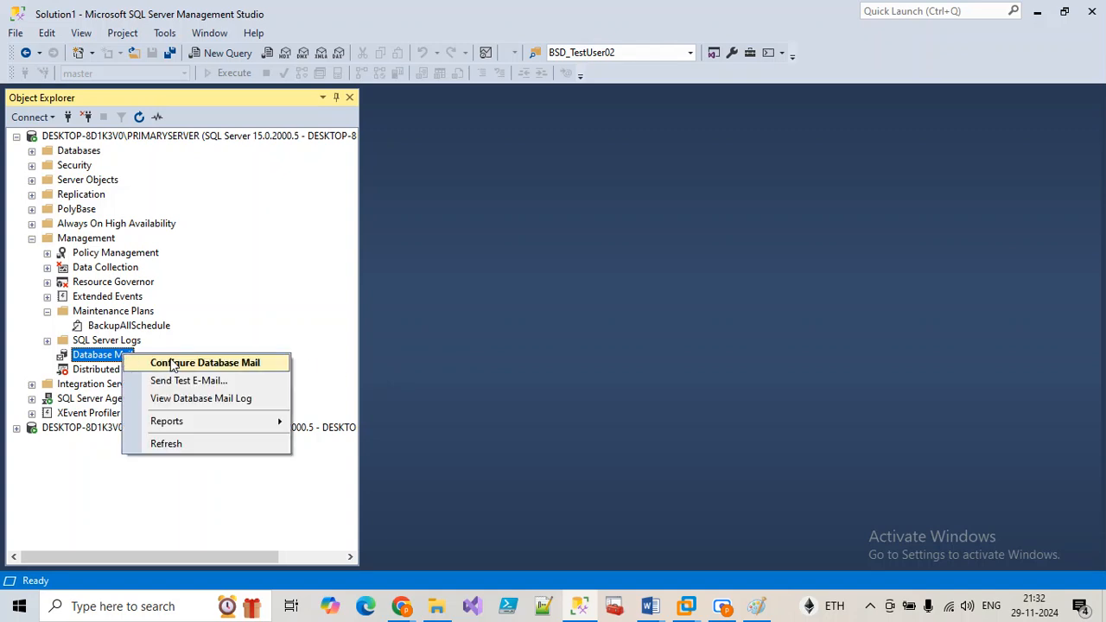
{"action": "left_click", "coordinate": [190, 381]}
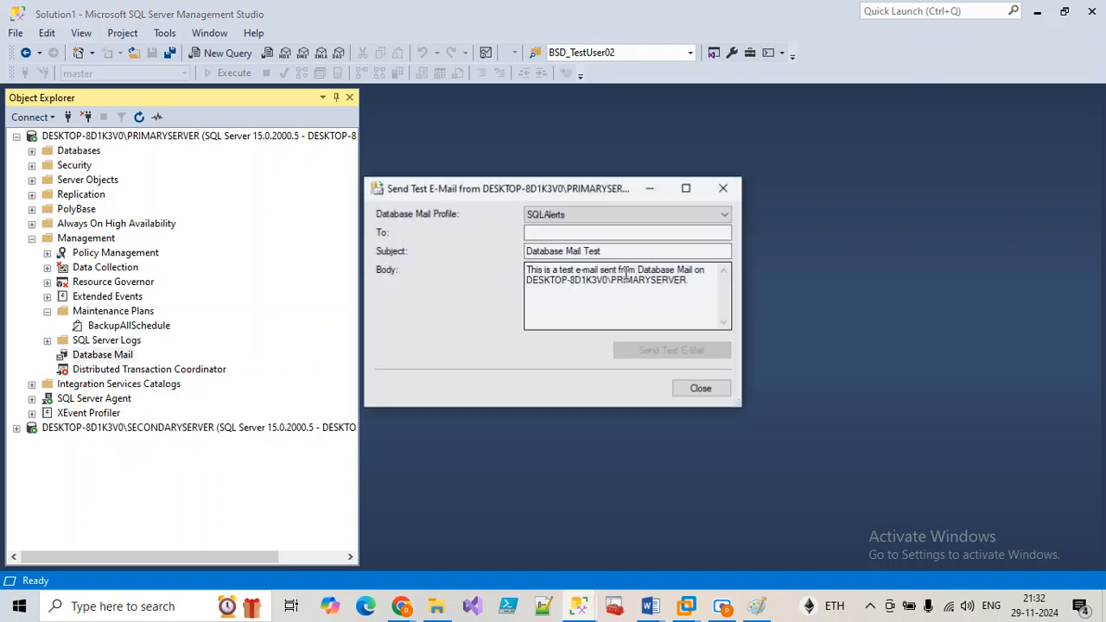
{"action": "left_click", "coordinate": [553, 233]}
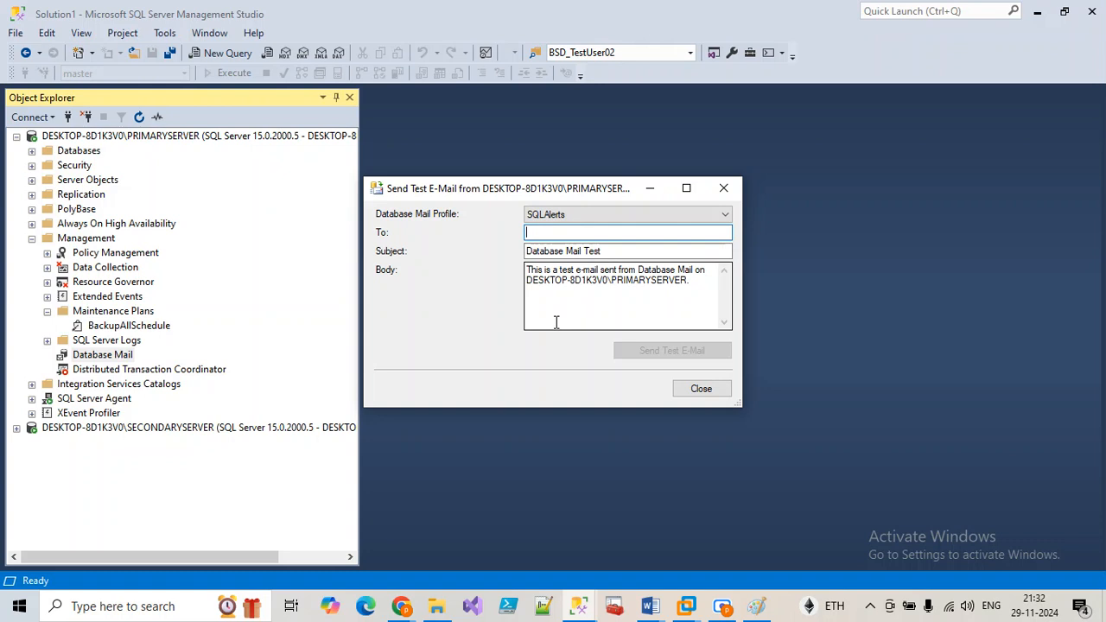
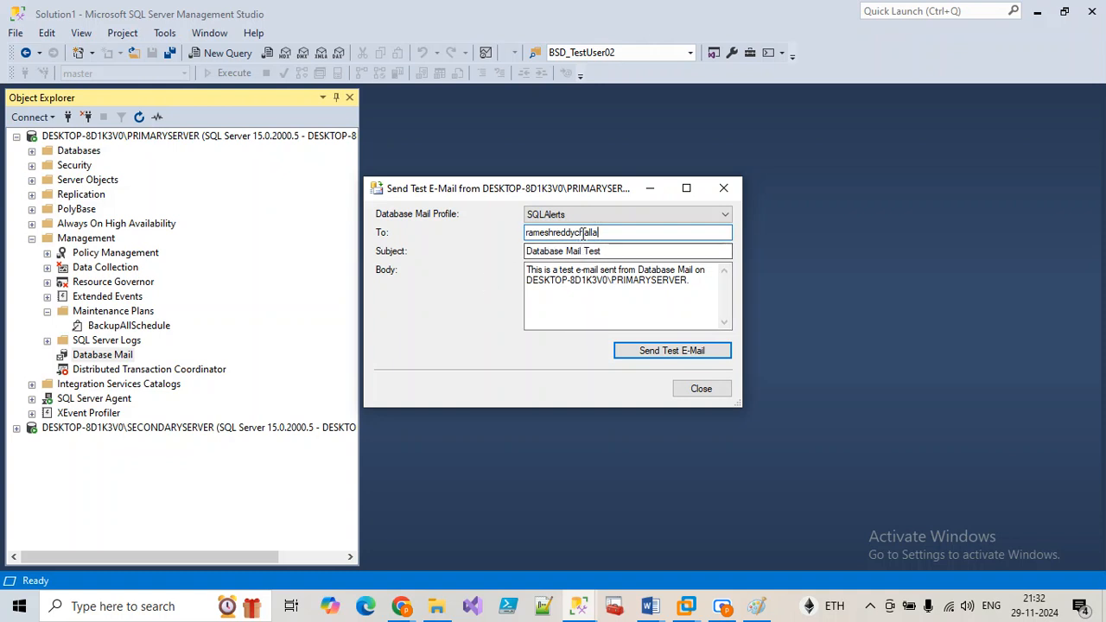
{"action": "left_click_drag", "start_coordinate": [586, 232], "coordinate": [601, 233]}
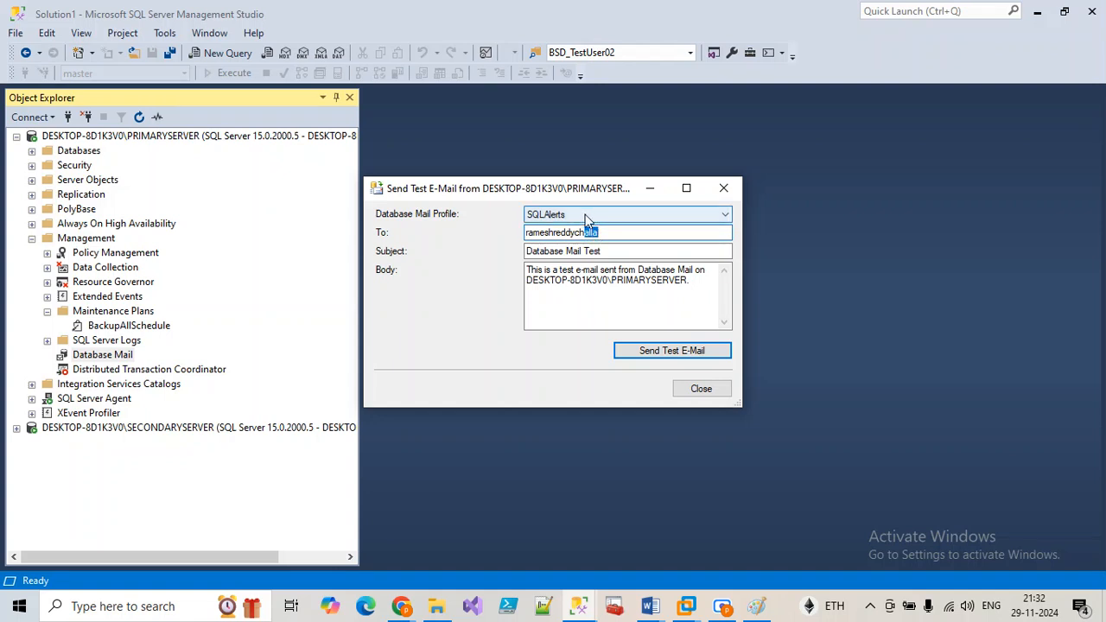
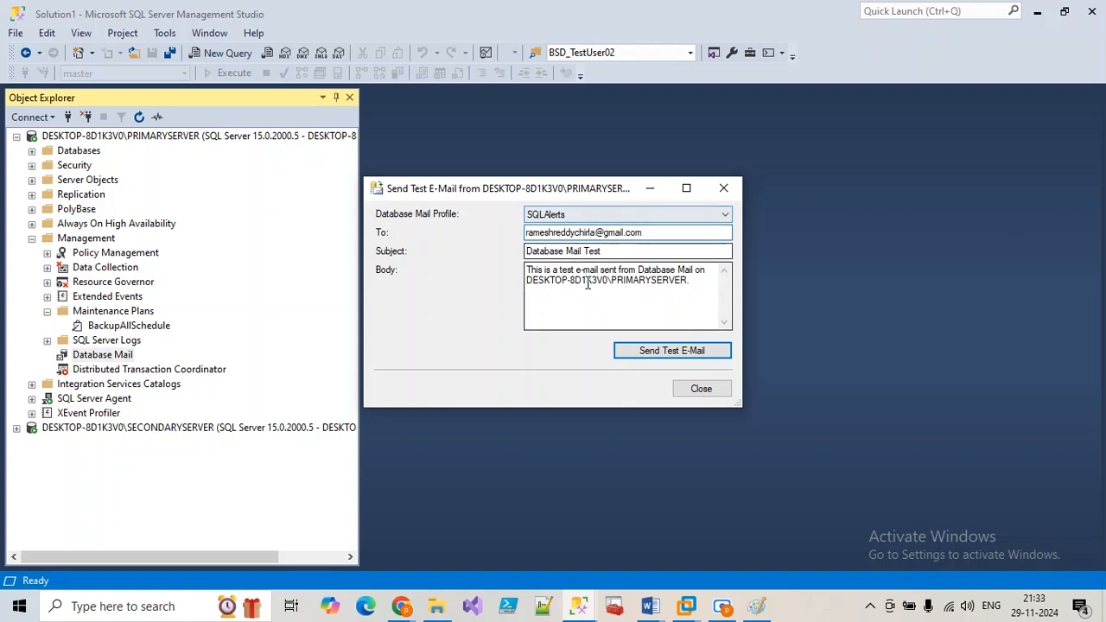
{"action": "left_click", "coordinate": [653, 354]}
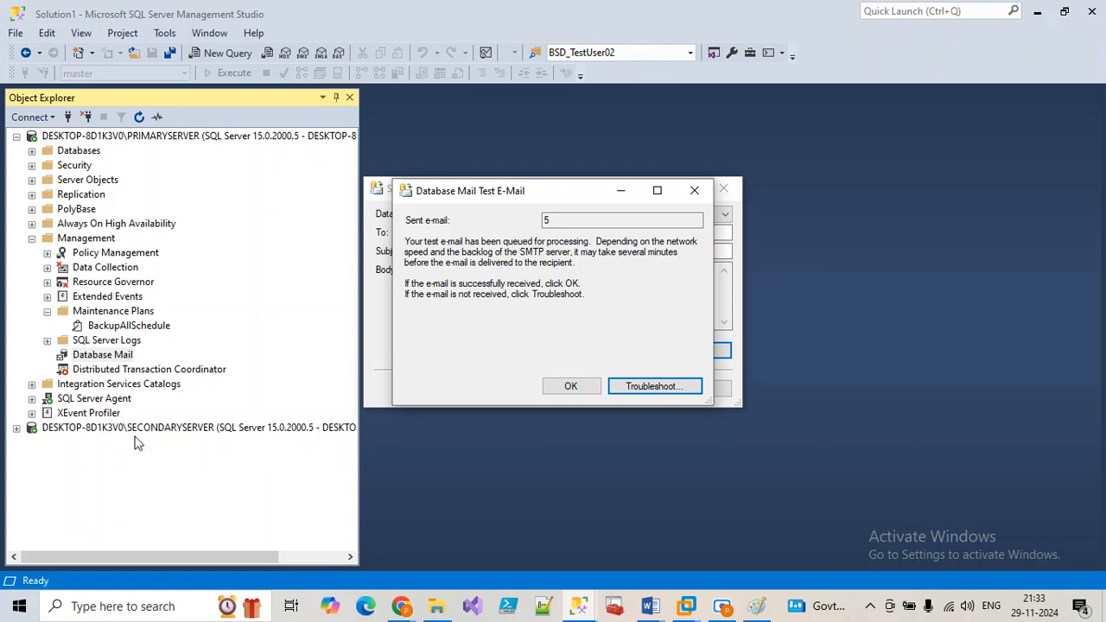
{"action": "left_click", "coordinate": [569, 388]}
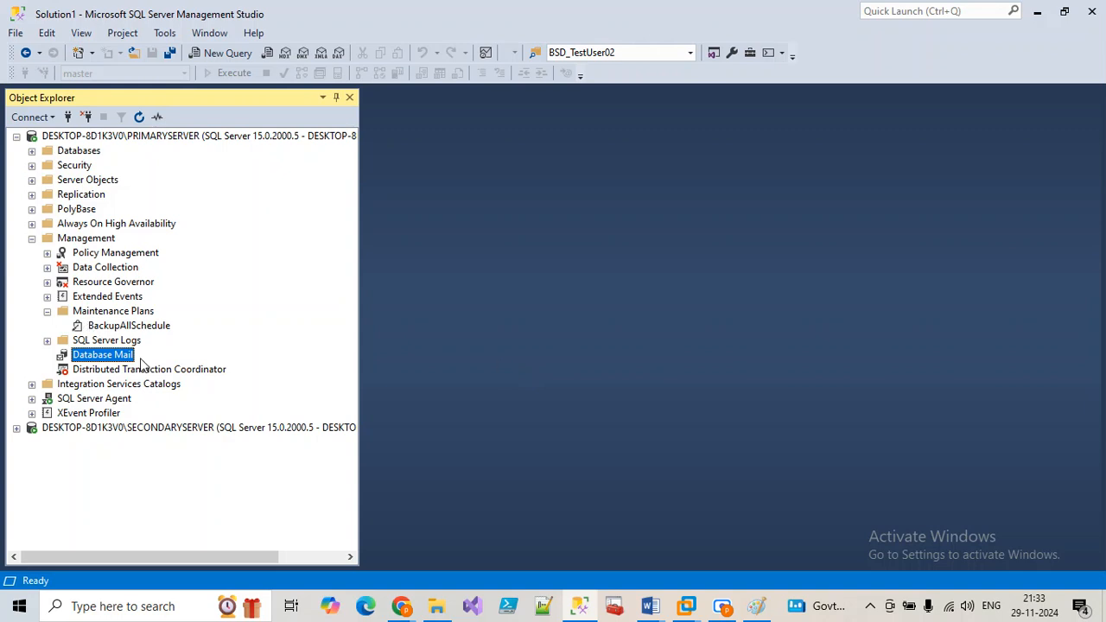
Step: Open the Database Mail log and maximize the Log File Viewer
{"action": "left_click", "coordinate": [120, 402]}
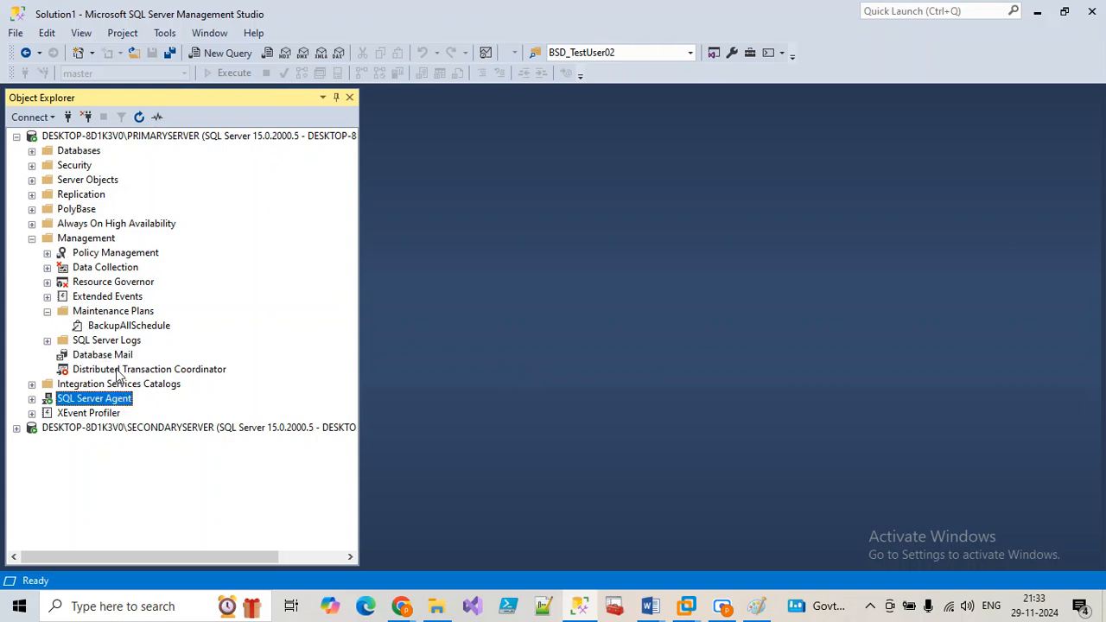
{"action": "right_click", "coordinate": [112, 357]}
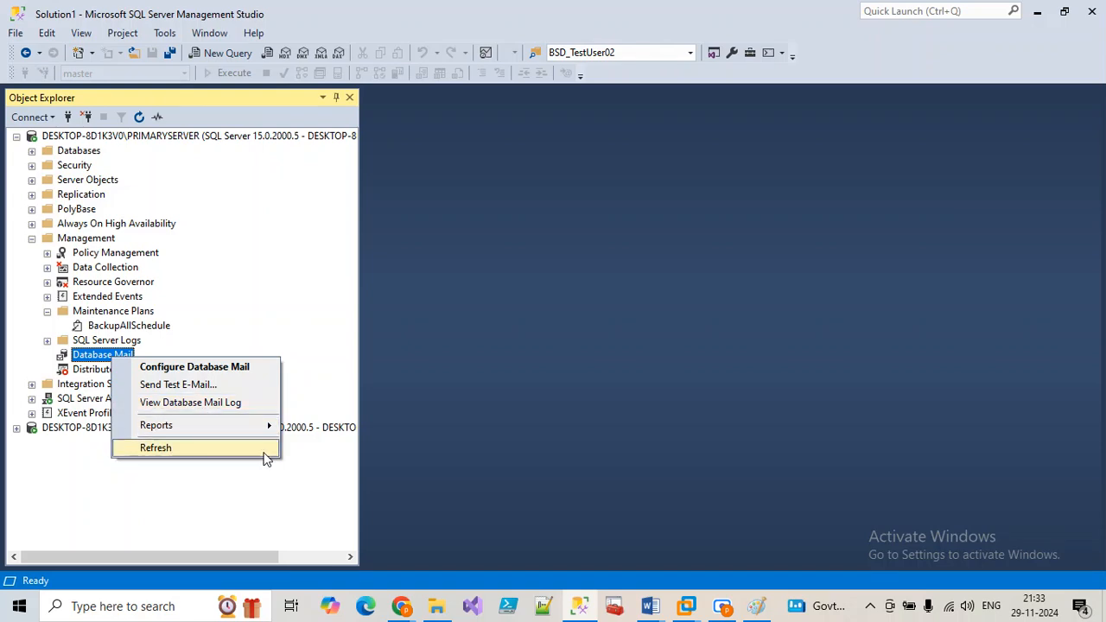
{"action": "key", "text": "Escape"}
{"action": "right_click", "coordinate": [99, 356]}
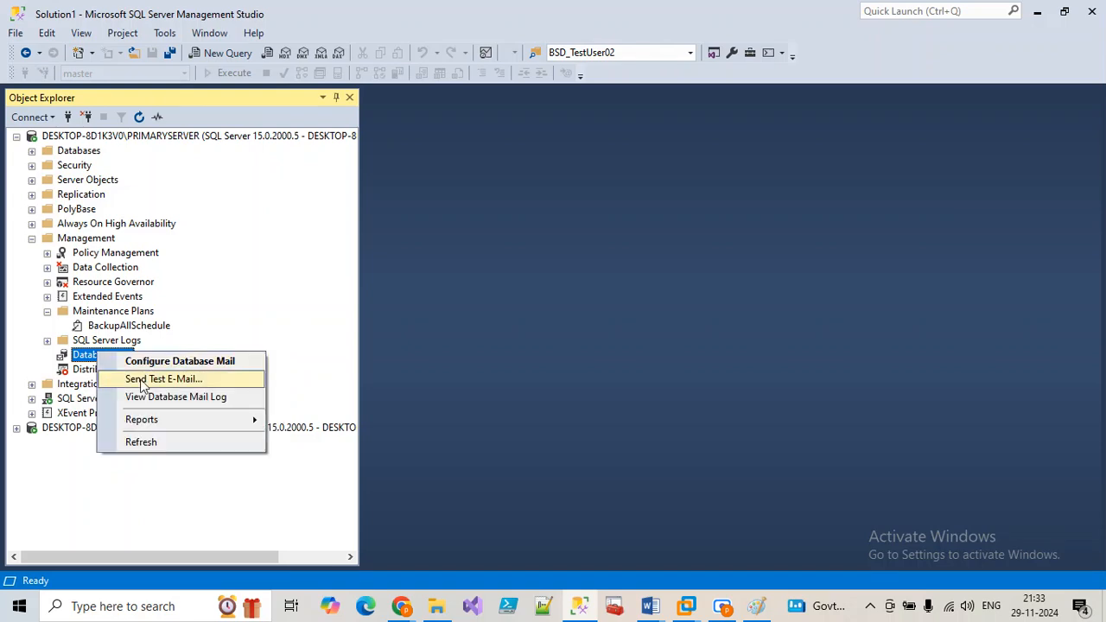
{"action": "left_click", "coordinate": [164, 398]}
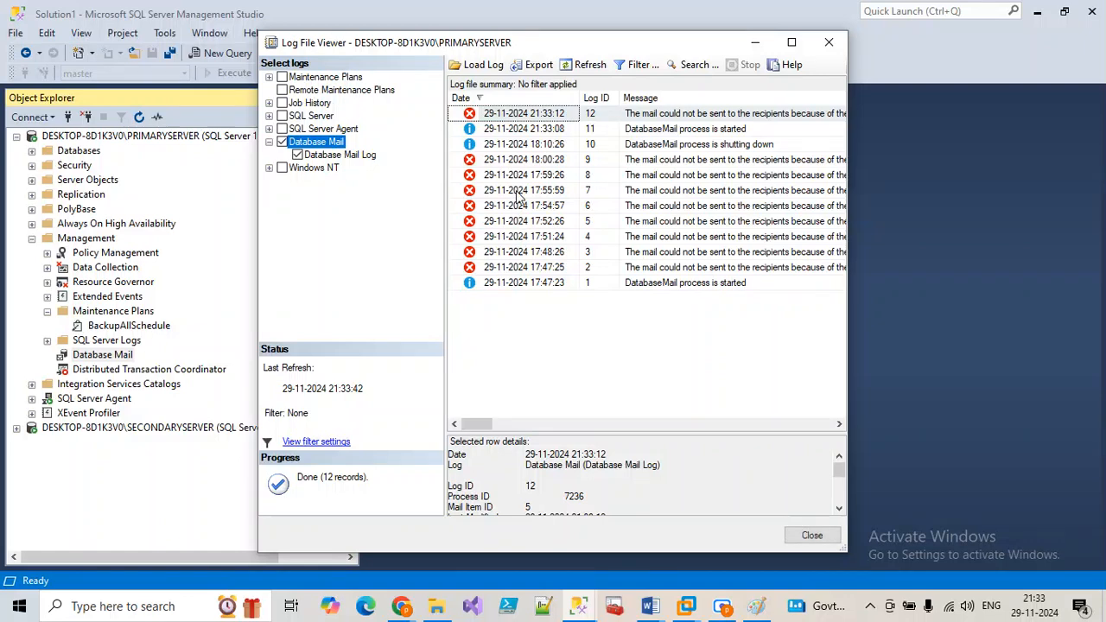
{"action": "left_click", "coordinate": [792, 43]}
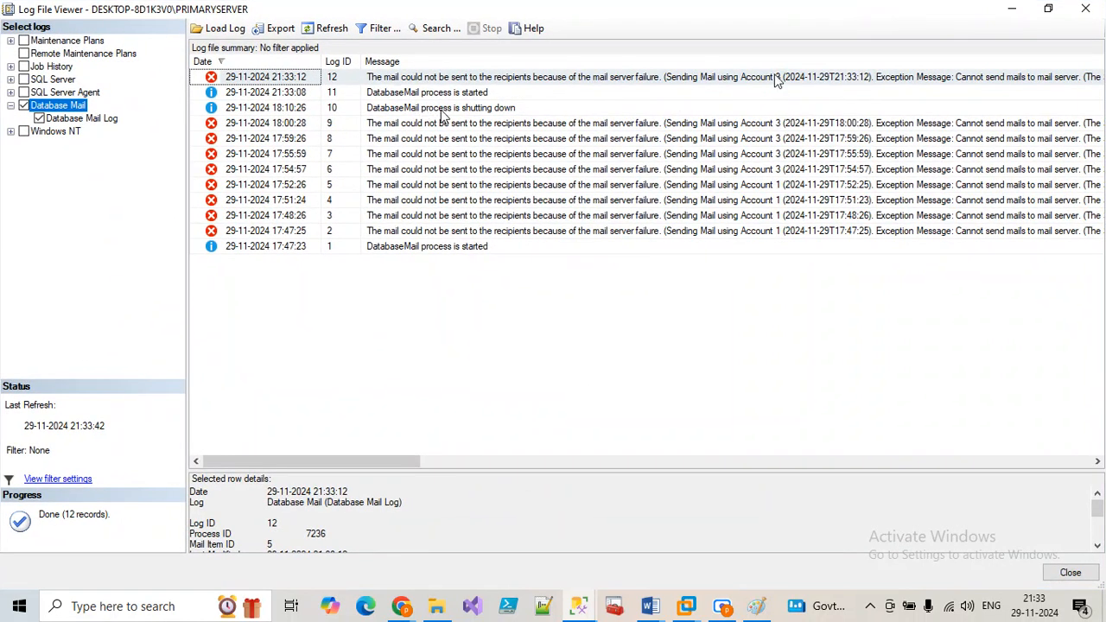
Step: Inspect log entries 10, 12 and 11, enlarge the details pane, then close the viewer
{"action": "left_click", "coordinate": [455, 109]}
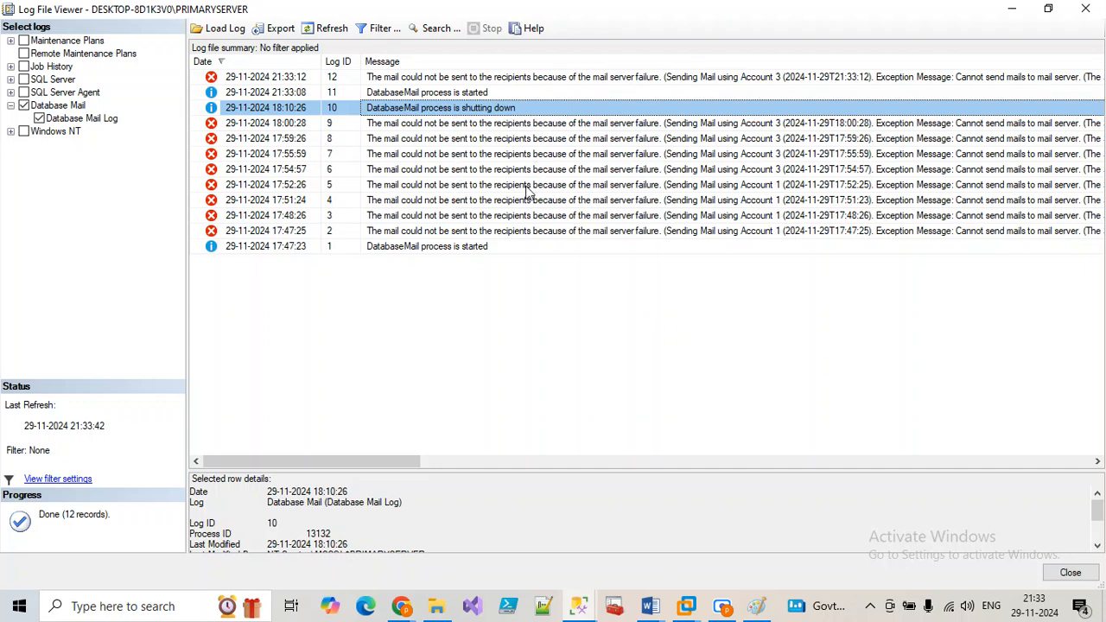
{"action": "left_click", "coordinate": [453, 79]}
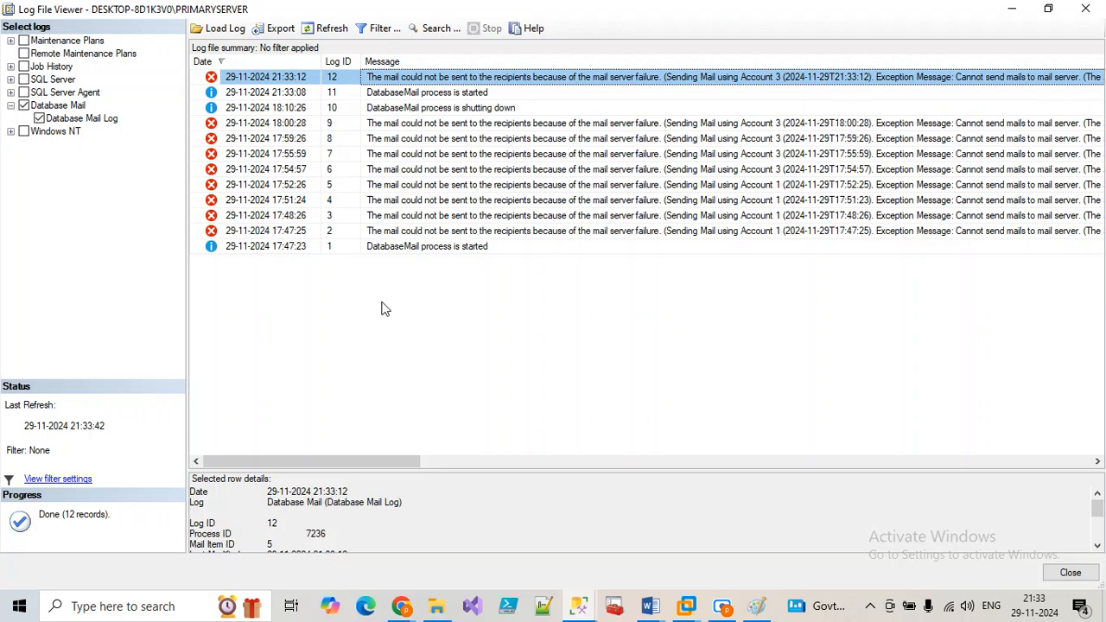
{"action": "left_click_drag", "start_coordinate": [419, 463], "coordinate": [605, 465]}
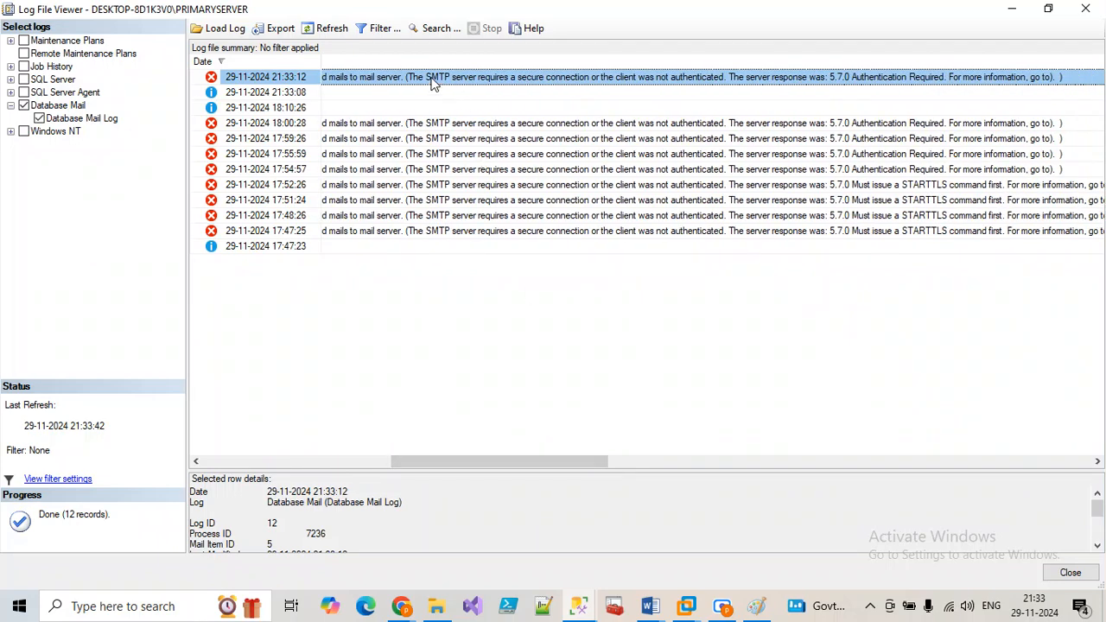
{"action": "left_click_drag", "start_coordinate": [412, 77], "coordinate": [769, 95]}
{"action": "left_click", "coordinate": [769, 95]}
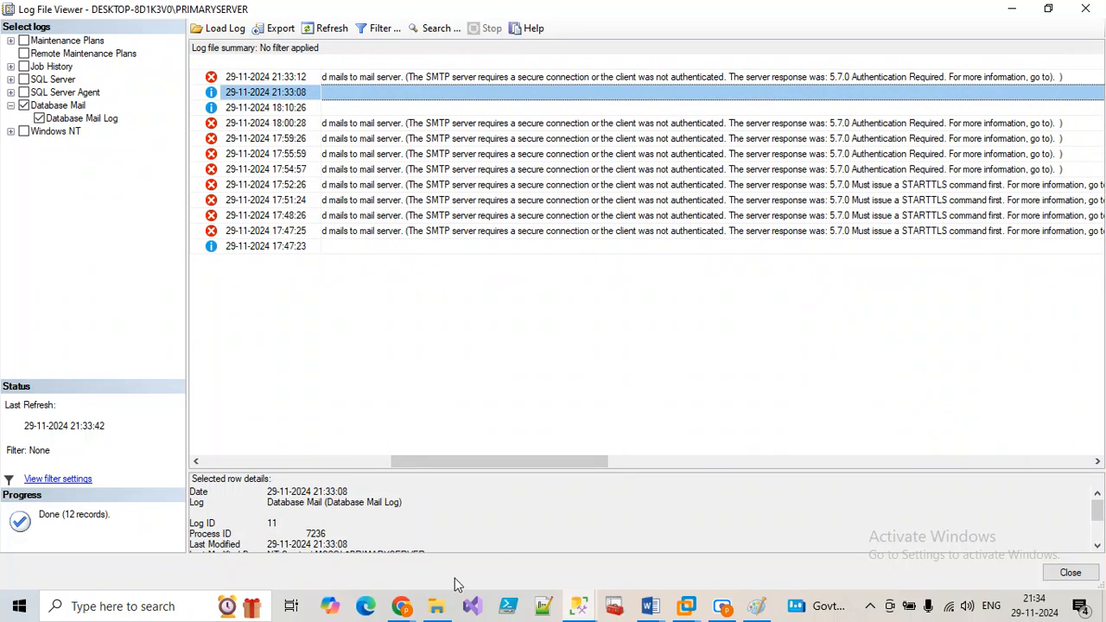
{"action": "left_click", "coordinate": [301, 467]}
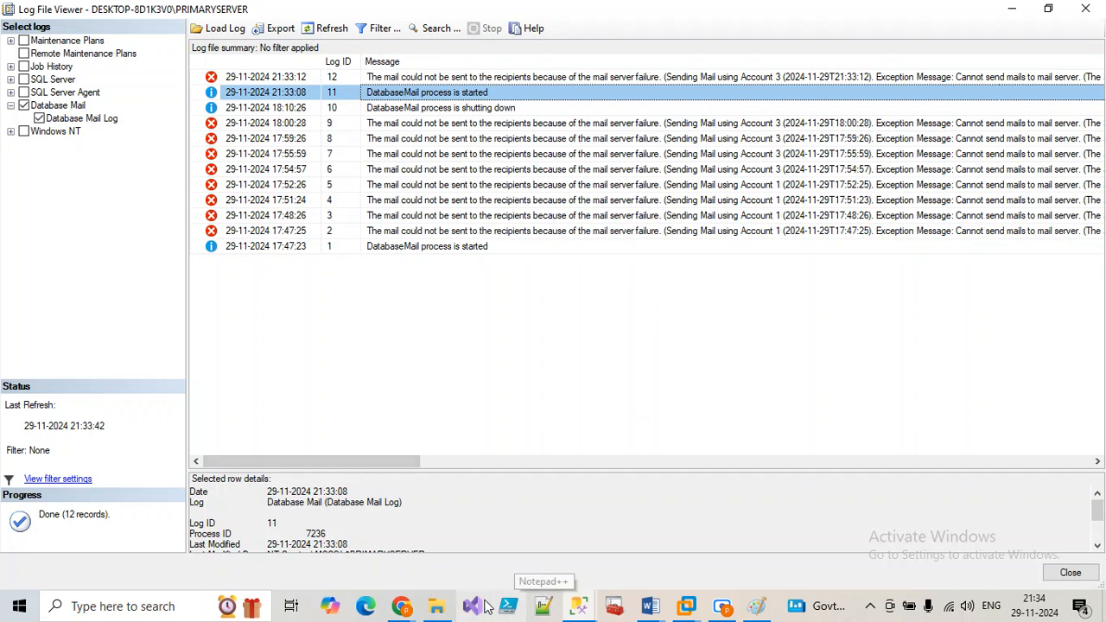
{"action": "mouse_move", "coordinate": [436, 605]}
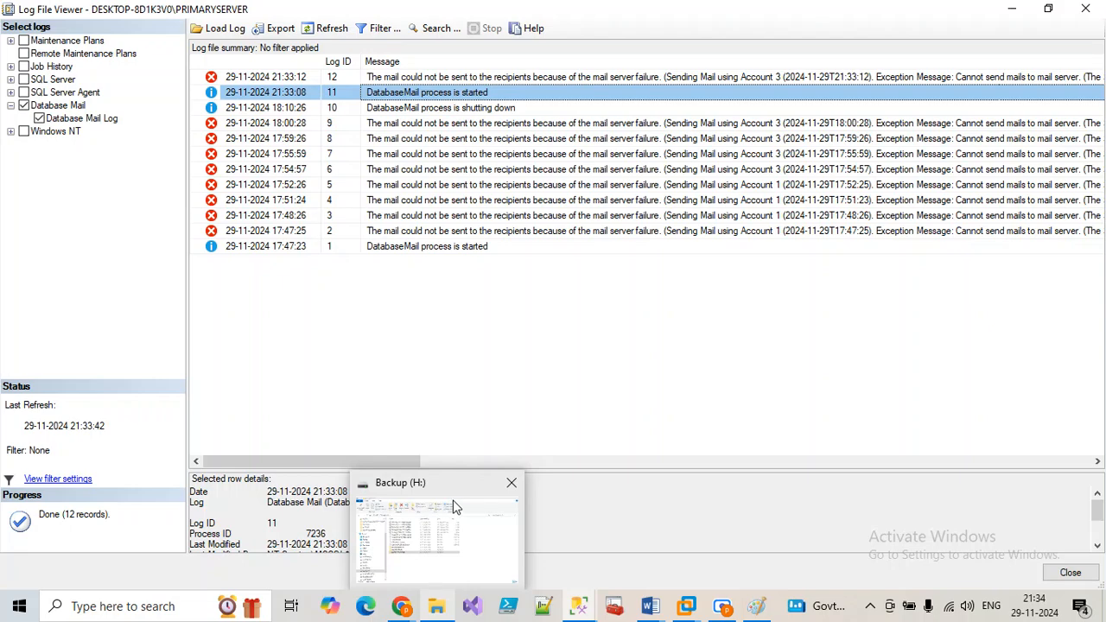
{"action": "mouse_move", "coordinate": [441, 491]}
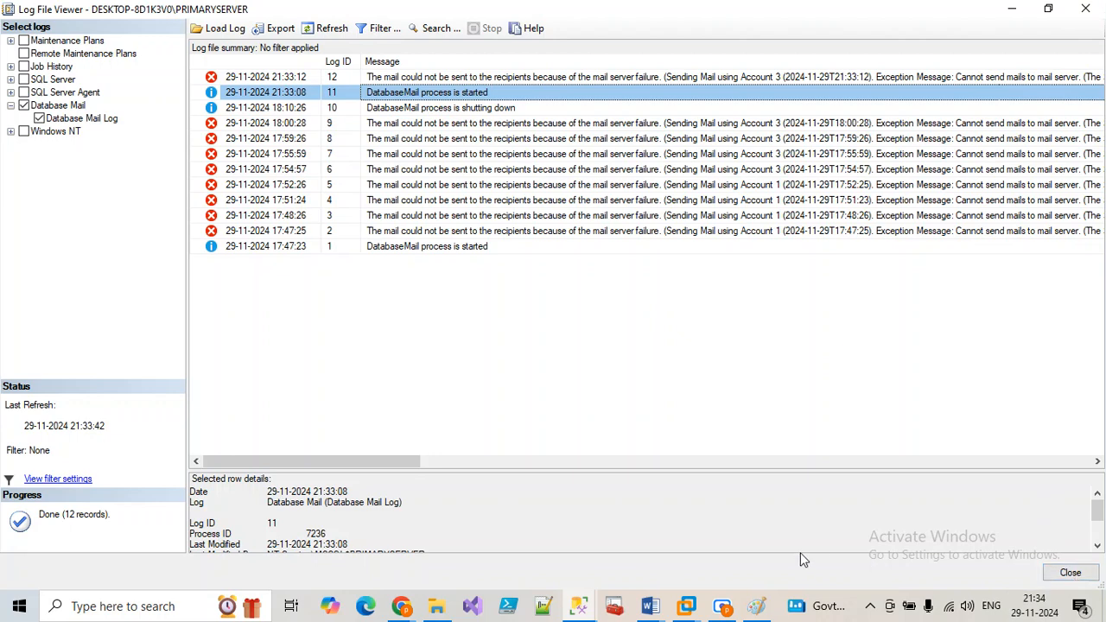
{"action": "left_click_drag", "start_coordinate": [610, 472], "coordinate": [593, 322]}
{"action": "left_click", "coordinate": [1071, 572]}
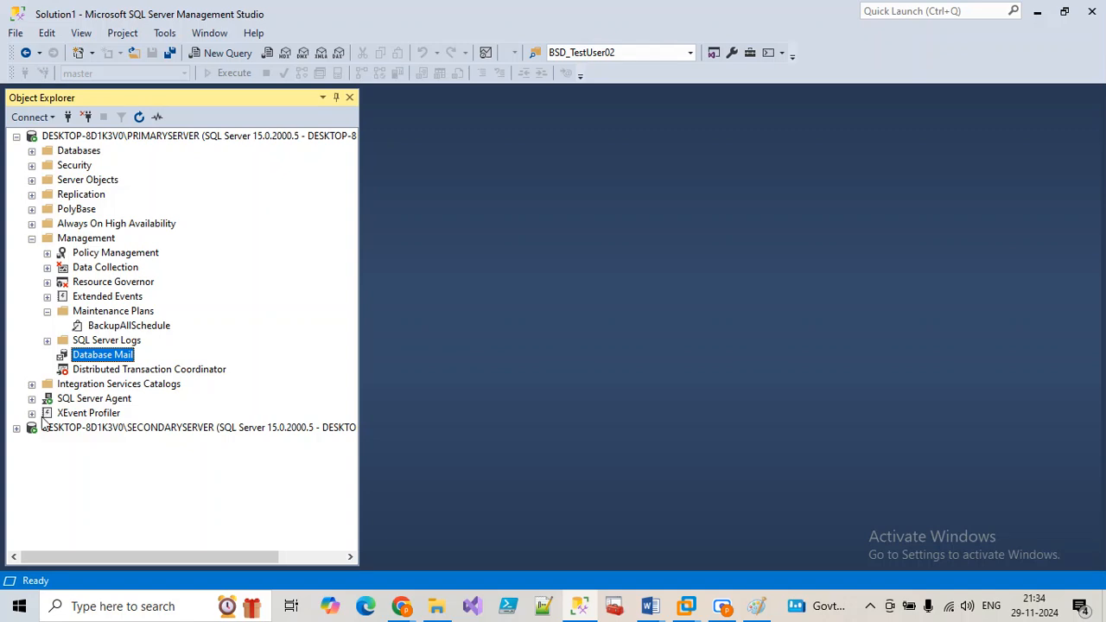
Step: Expand SQL Server Agent, view the LSAlert job history full-screen with its messages, then close it
{"action": "left_click", "coordinate": [31, 399]}
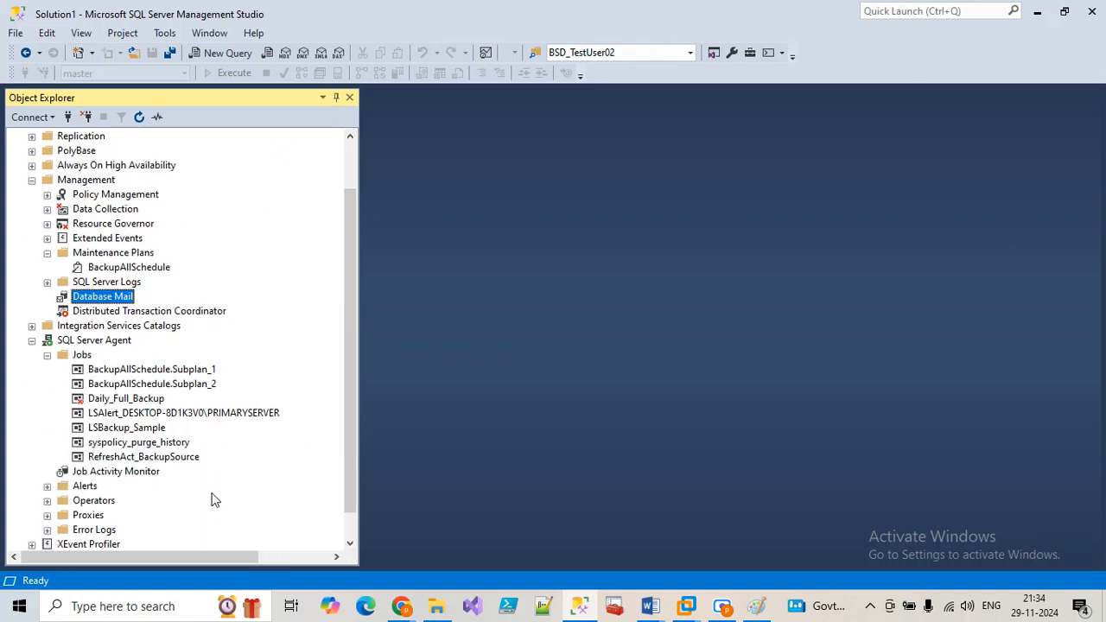
{"action": "right_click", "coordinate": [115, 416]}
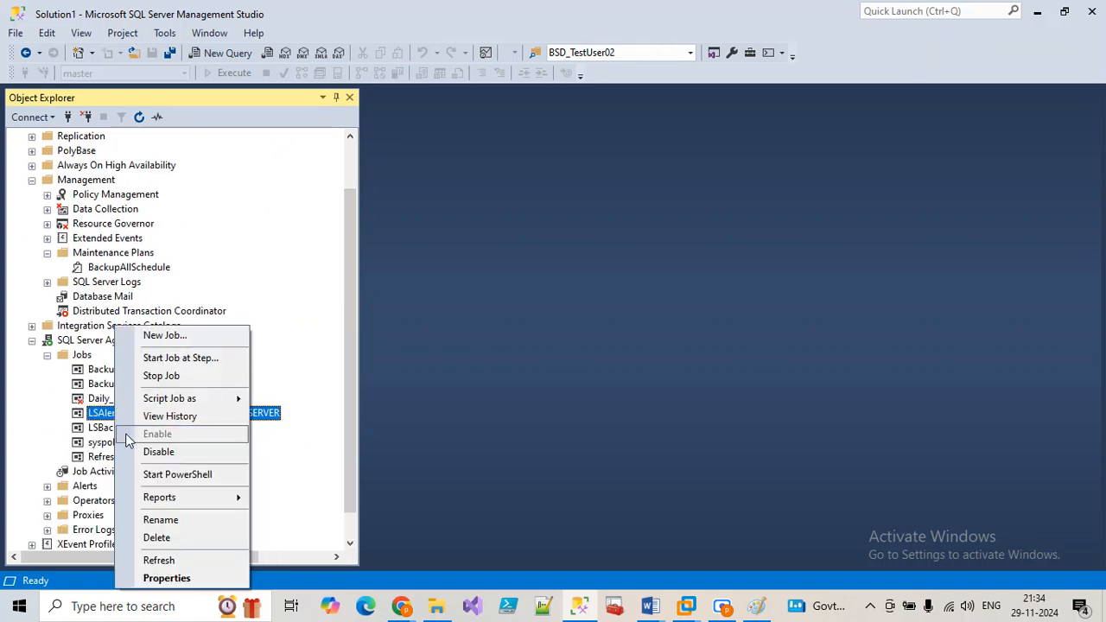
{"action": "left_click", "coordinate": [176, 422]}
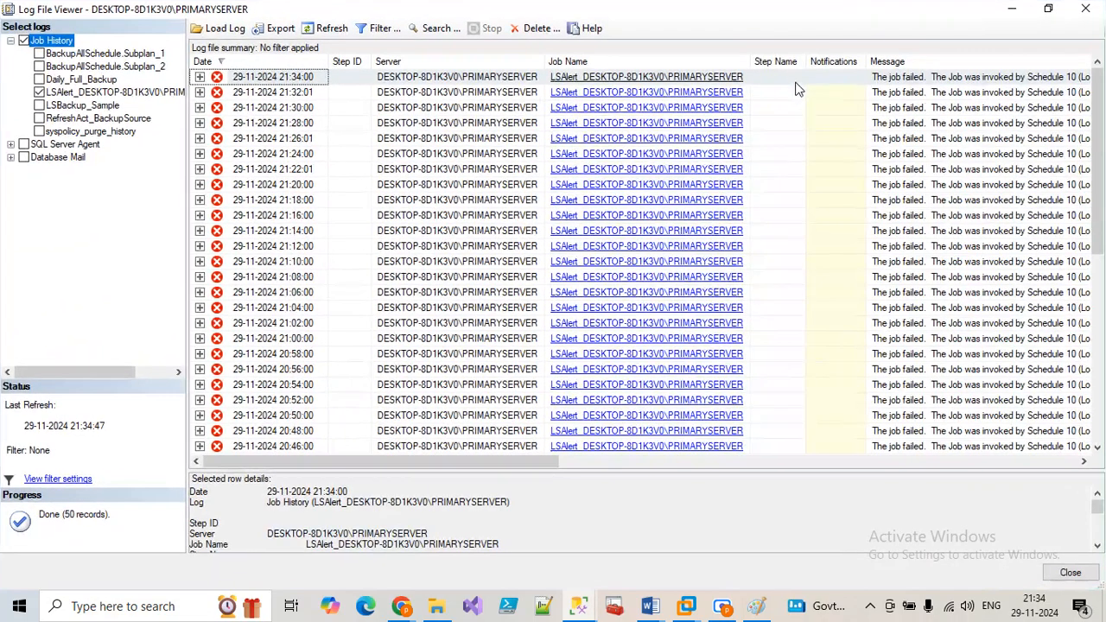
{"action": "left_click", "coordinate": [791, 42]}
{"action": "left_click_drag", "start_coordinate": [499, 463], "coordinate": [750, 445]}
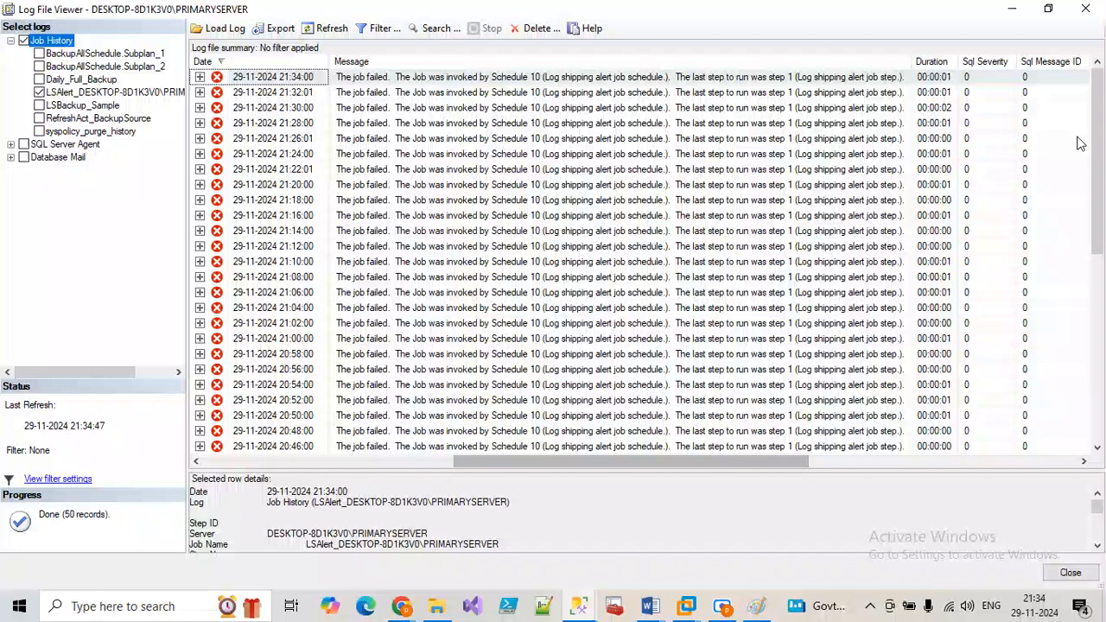
{"action": "left_click", "coordinate": [1086, 9]}
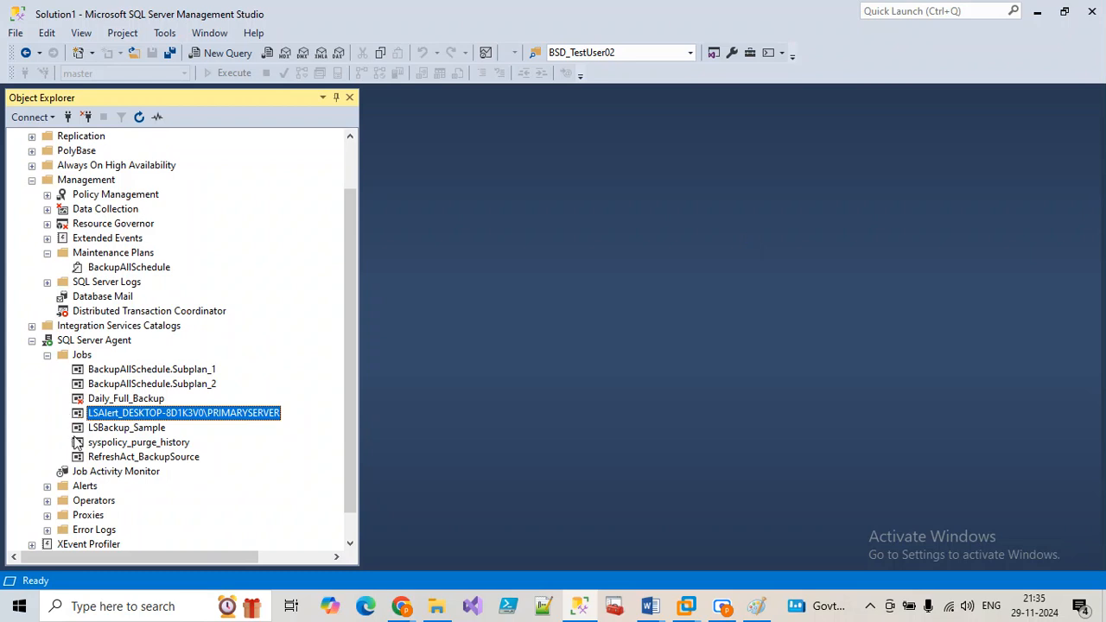
{"action": "right_click", "coordinate": [130, 385]}
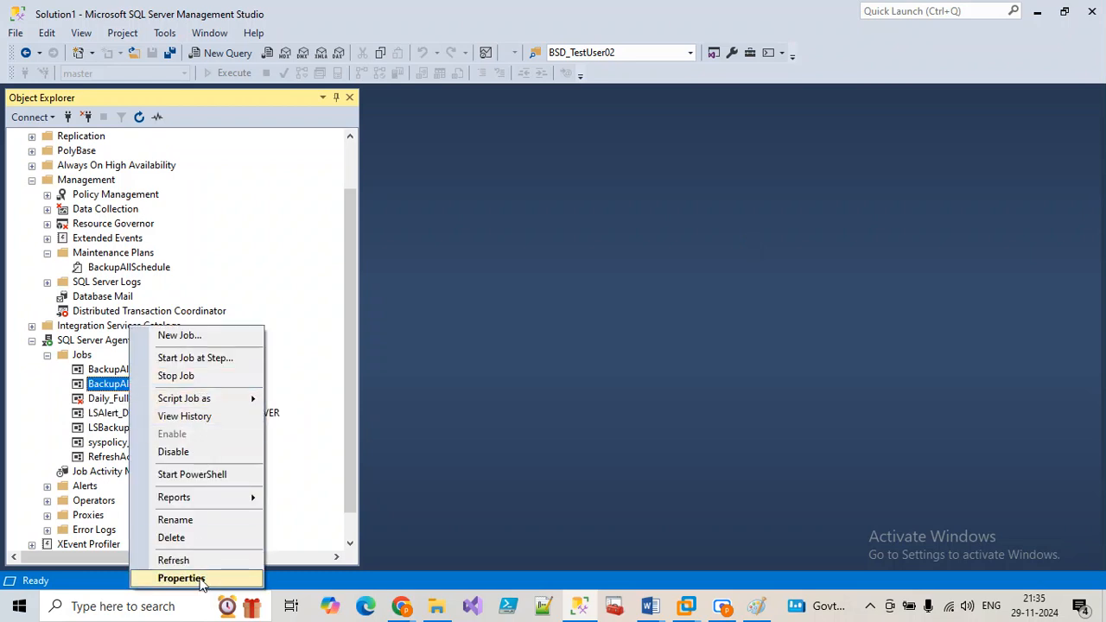
{"action": "left_click", "coordinate": [249, 577]}
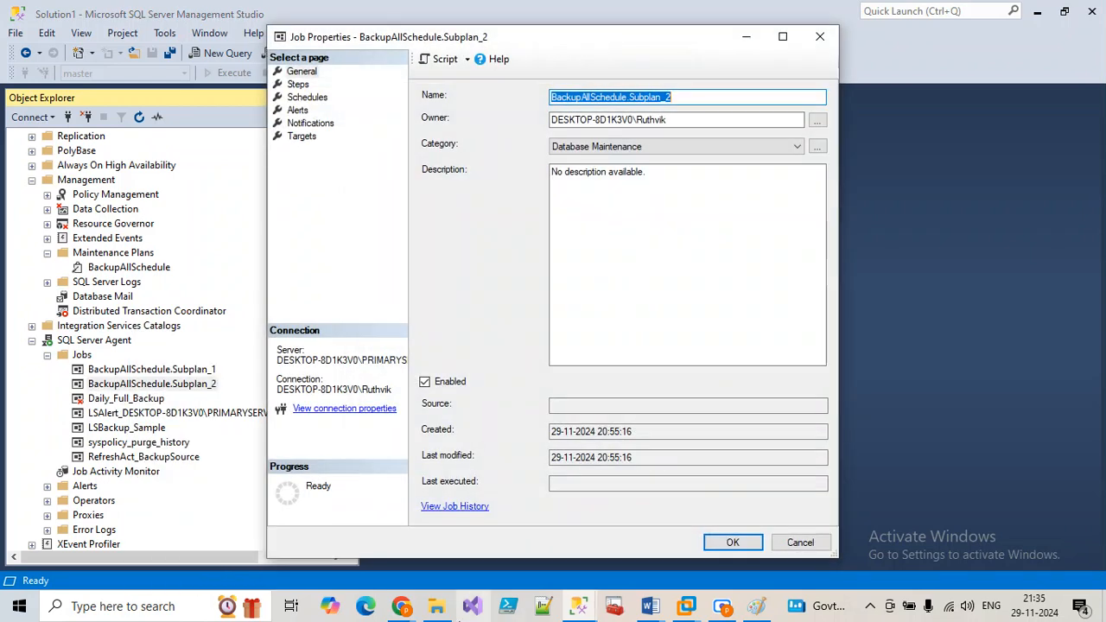
{"action": "left_click_drag", "start_coordinate": [678, 120], "coordinate": [530, 129]}
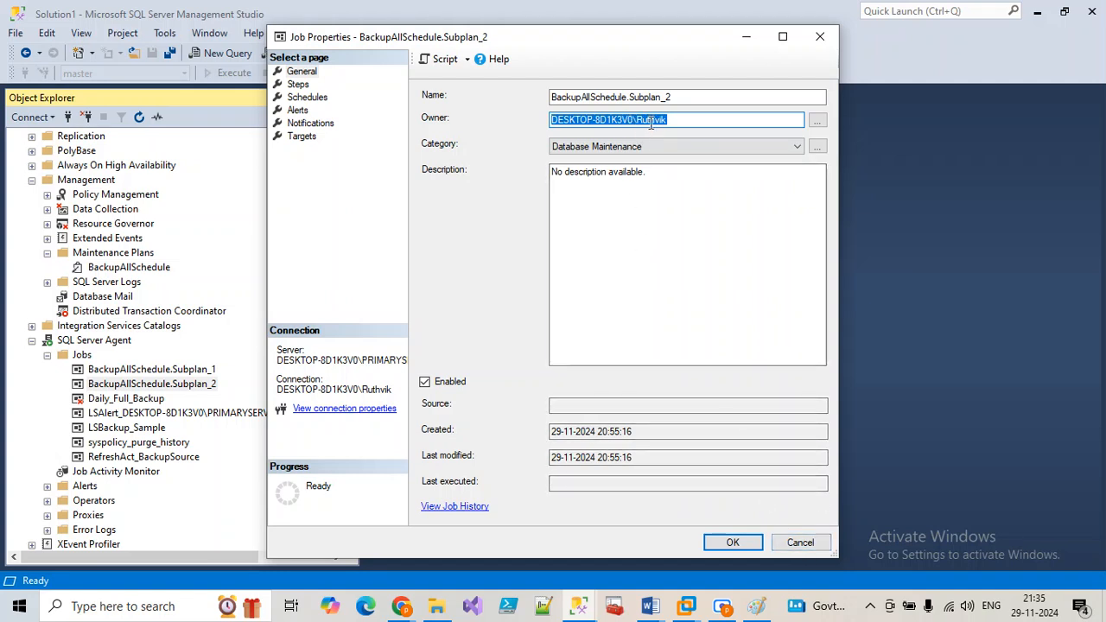
{"action": "left_click", "coordinate": [800, 542]}
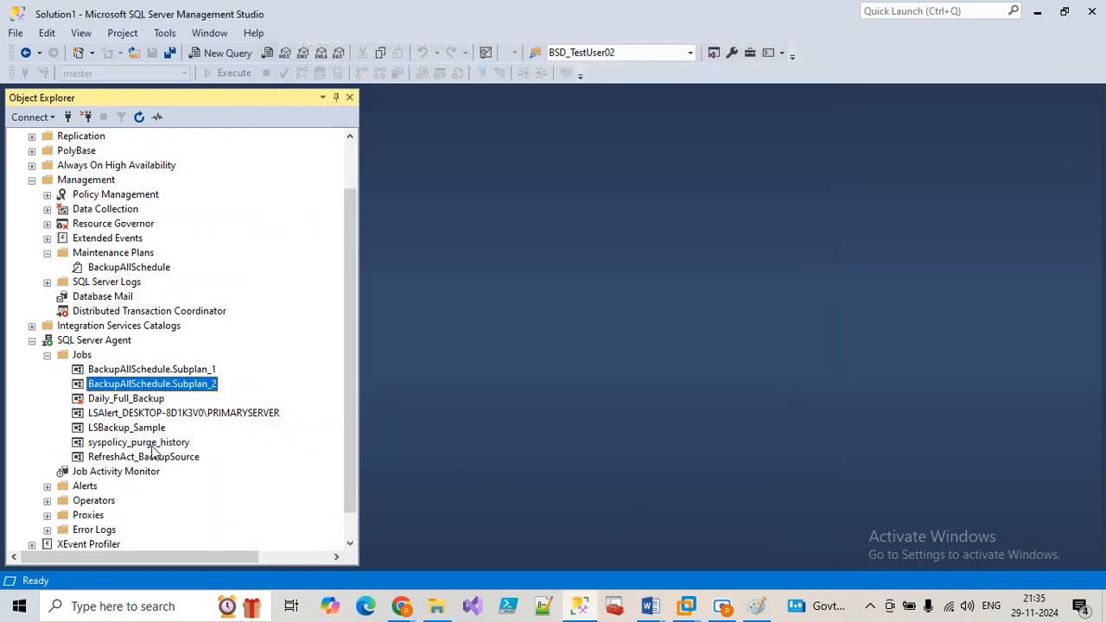
{"action": "right_click", "coordinate": [152, 442]}
{"action": "left_click", "coordinate": [200, 577]}
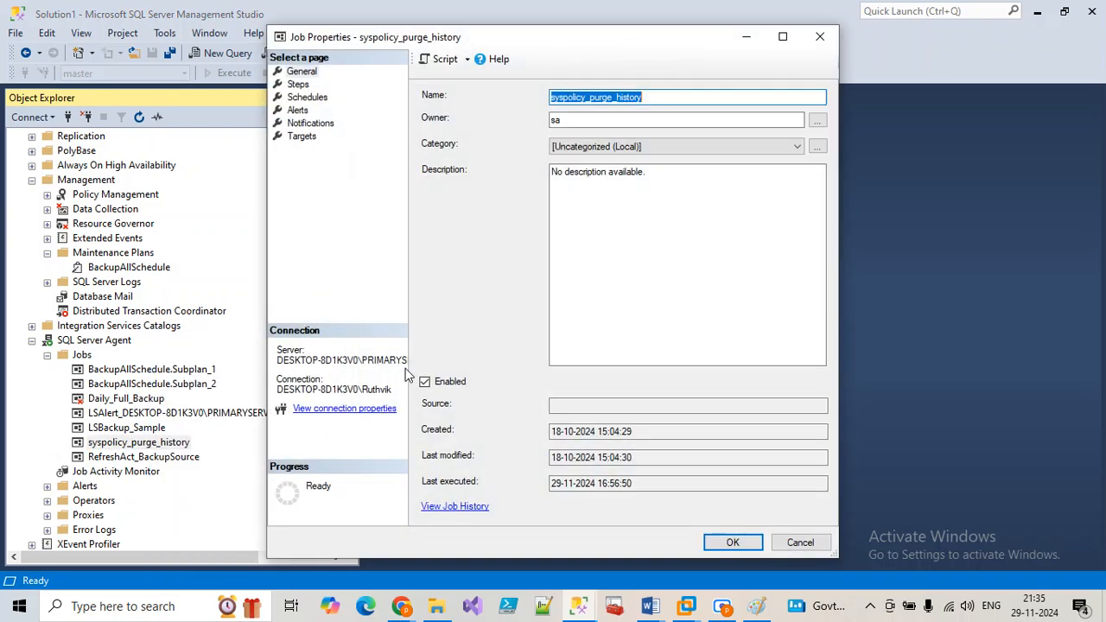
{"action": "left_click", "coordinate": [800, 542]}
{"action": "key", "text": "Up"}
{"action": "right_click", "coordinate": [135, 429]}
{"action": "left_click", "coordinate": [201, 577]}
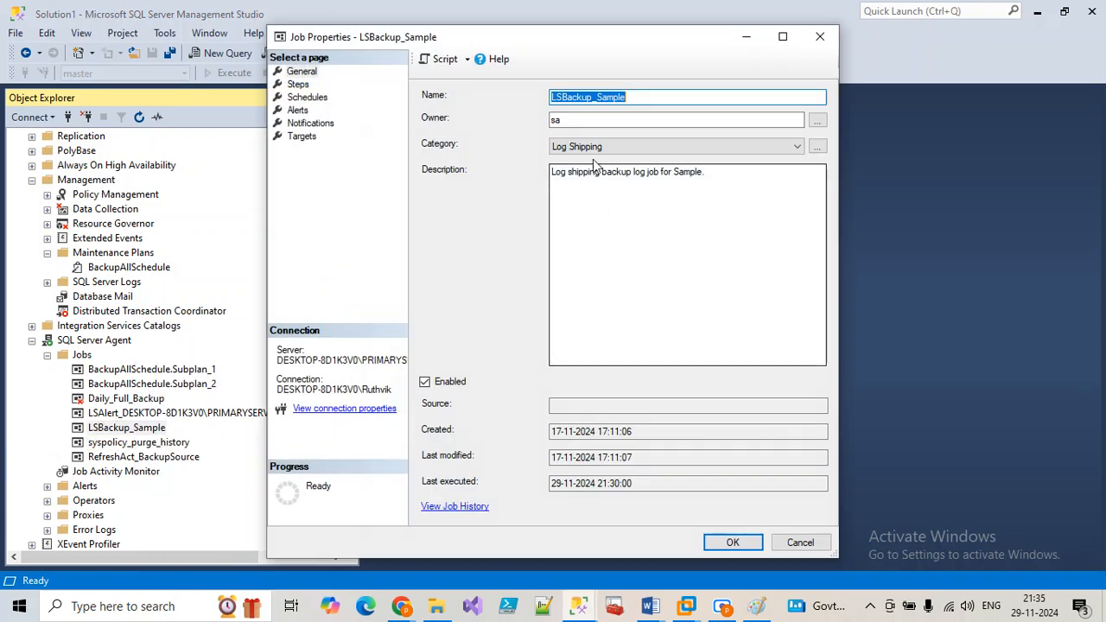
{"action": "left_click", "coordinate": [783, 541]}
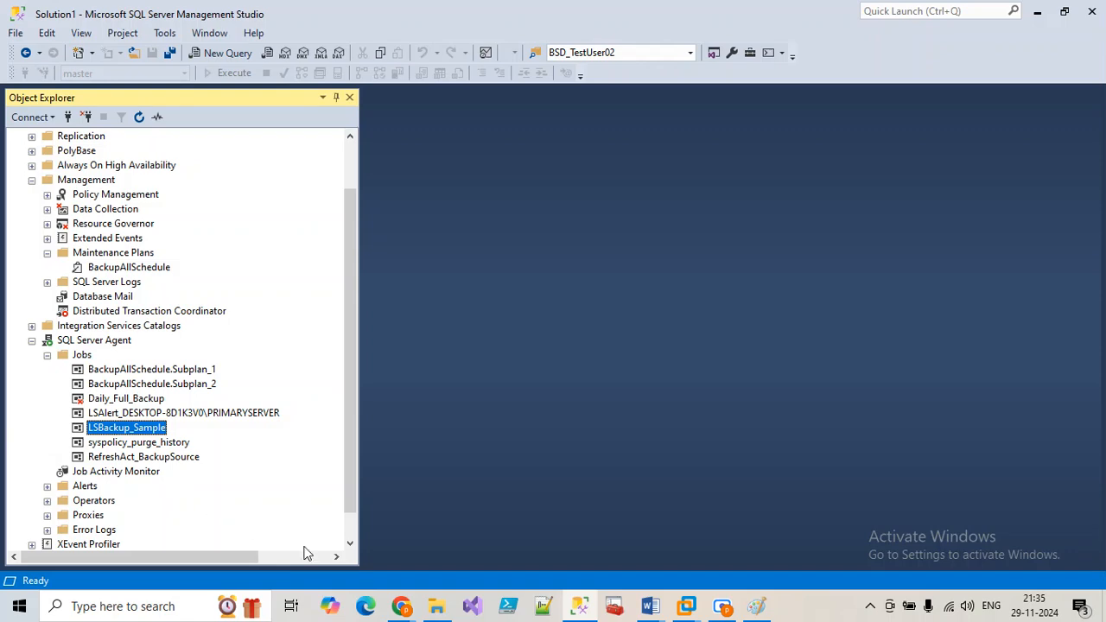
Step: Open BikeStoreDB_Backups' security permissions and attempt to remove the Everyone group
{"action": "left_click", "coordinate": [436, 606]}
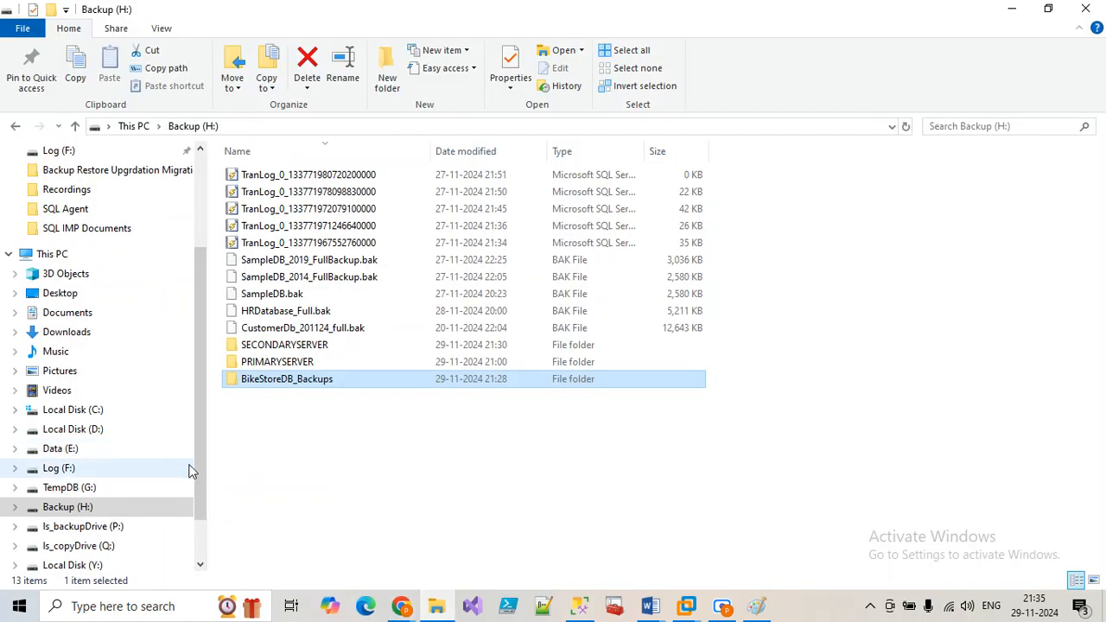
{"action": "right_click", "coordinate": [287, 380]}
{"action": "left_click", "coordinate": [320, 581]}
{"action": "left_click", "coordinate": [398, 232]}
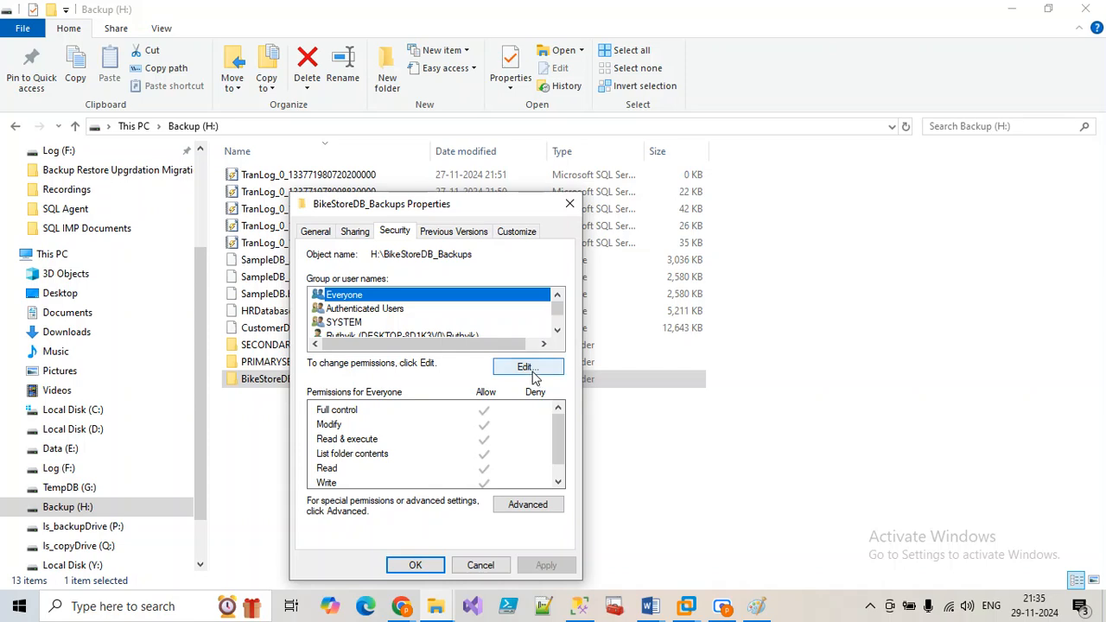
{"action": "left_click", "coordinate": [528, 367]}
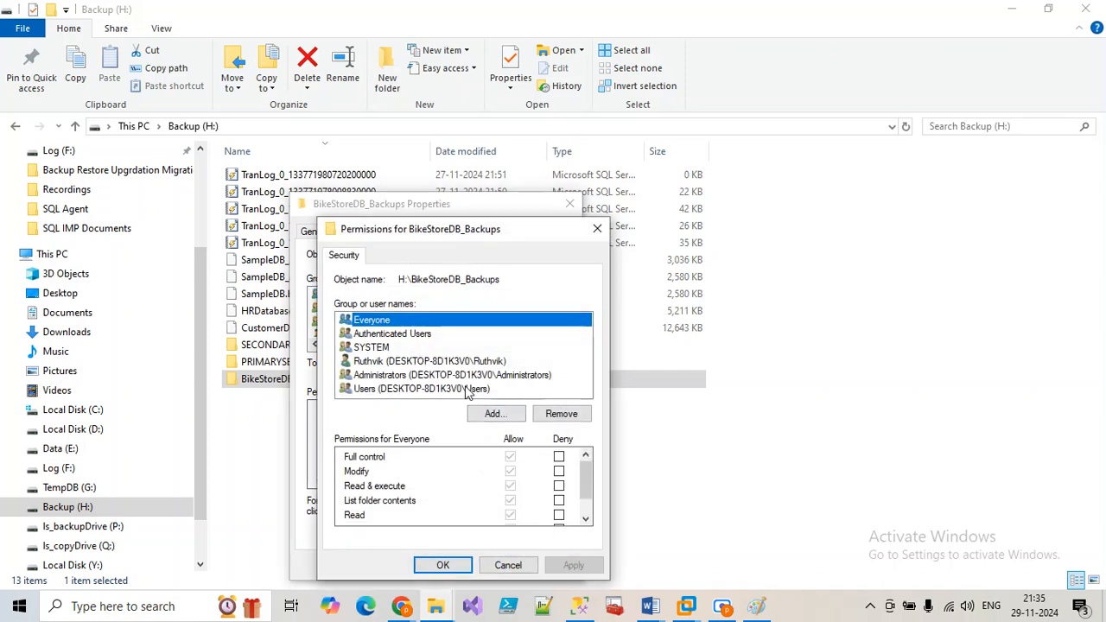
{"action": "left_click", "coordinate": [561, 414]}
{"action": "left_click", "coordinate": [681, 373]}
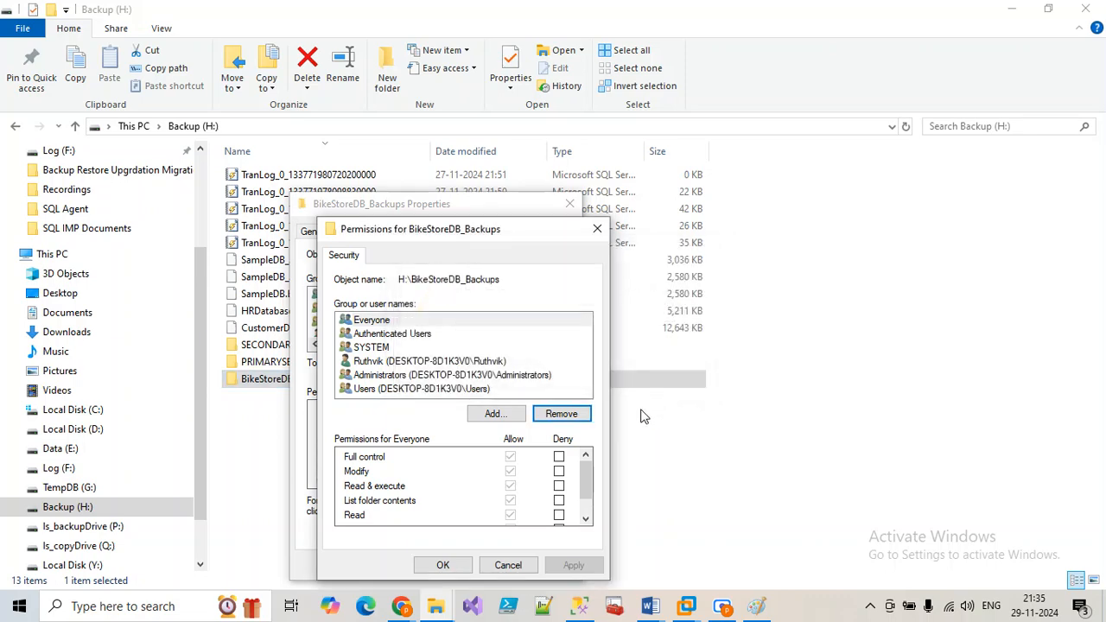
Step: Retry removing Everyone, then cancel the permissions editor and folder properties unchanged
{"action": "left_click", "coordinate": [379, 321]}
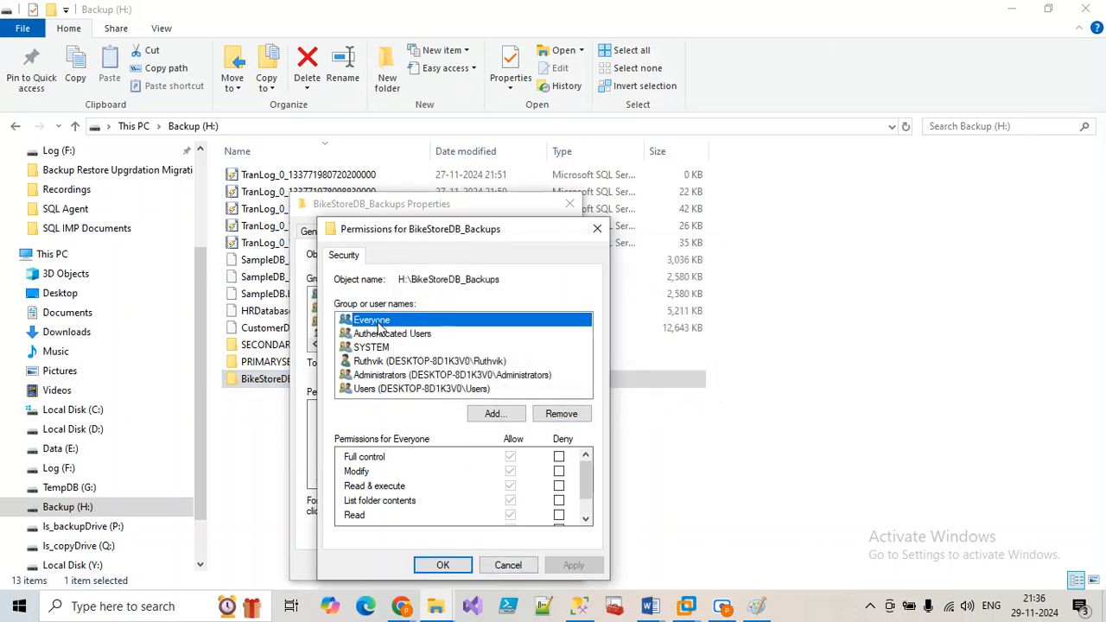
{"action": "left_click", "coordinate": [553, 414]}
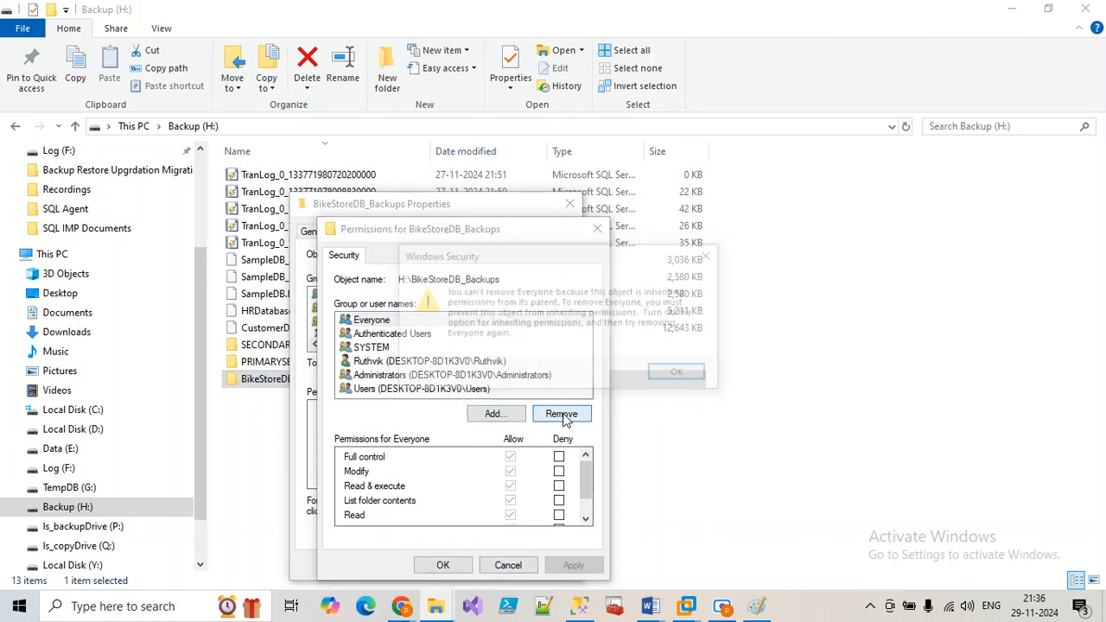
{"action": "left_click", "coordinate": [681, 377]}
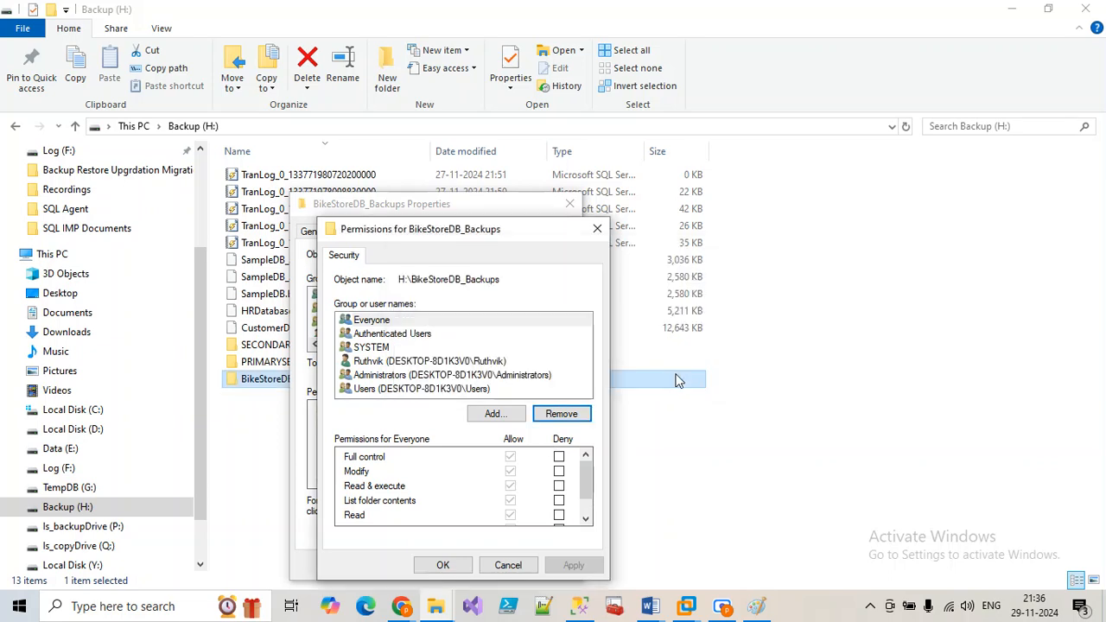
{"action": "left_click", "coordinate": [510, 563]}
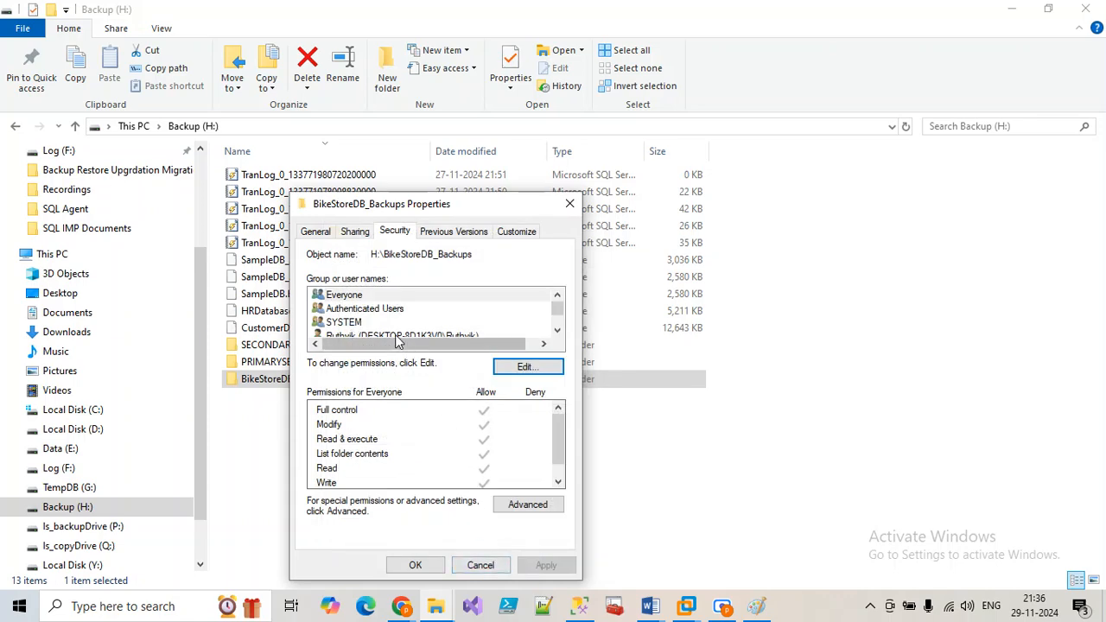
{"action": "left_click", "coordinate": [353, 298]}
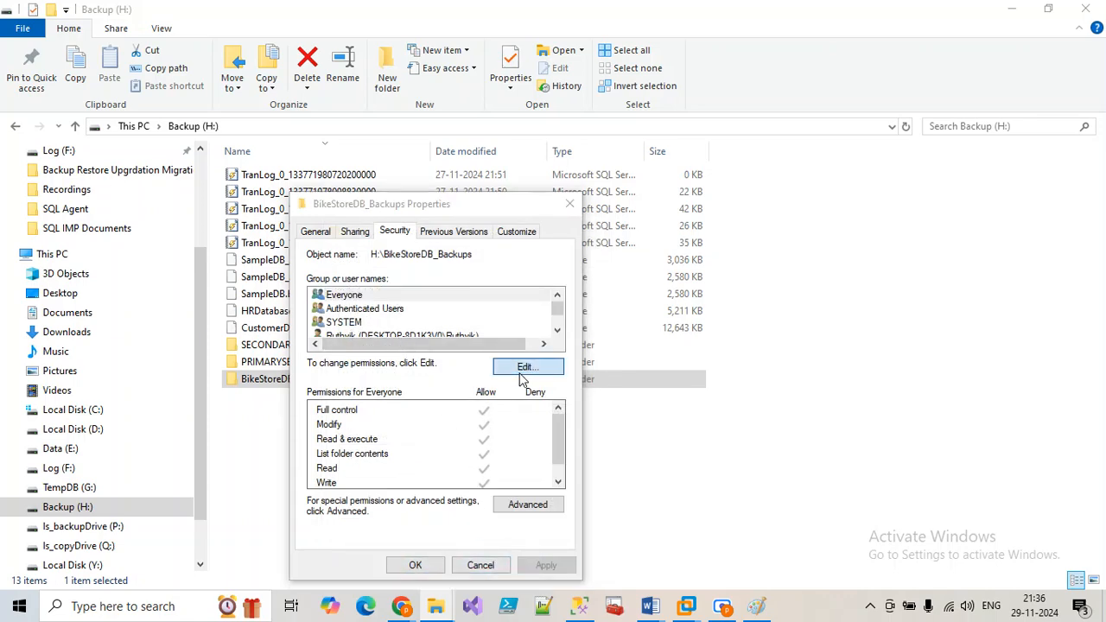
{"action": "left_click", "coordinate": [531, 368]}
{"action": "left_click", "coordinate": [511, 564]}
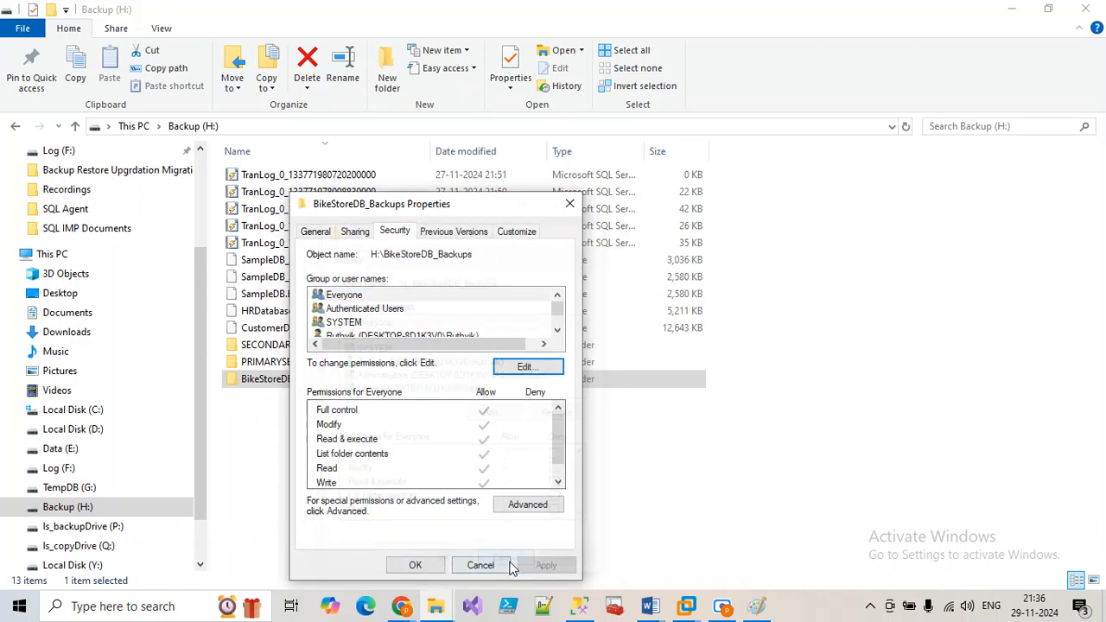
{"action": "left_click", "coordinate": [490, 565]}
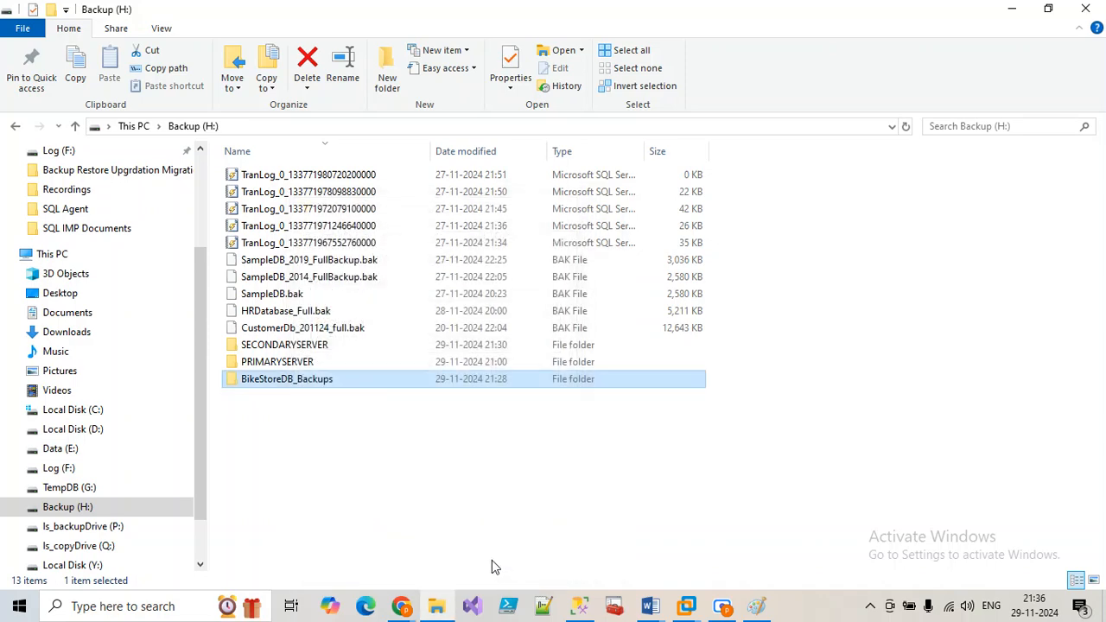
Step: Open the permissions editor on the Security tab of the Backup (H:) drive
{"action": "left_click", "coordinate": [134, 126]}
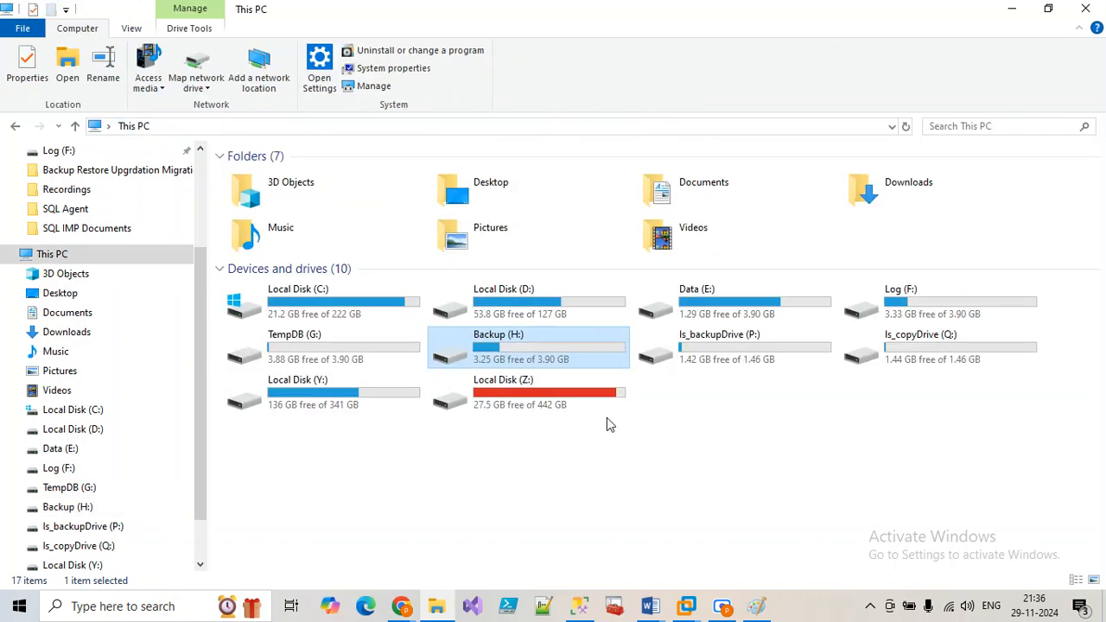
{"action": "right_click", "coordinate": [544, 358]}
{"action": "left_click", "coordinate": [584, 576]}
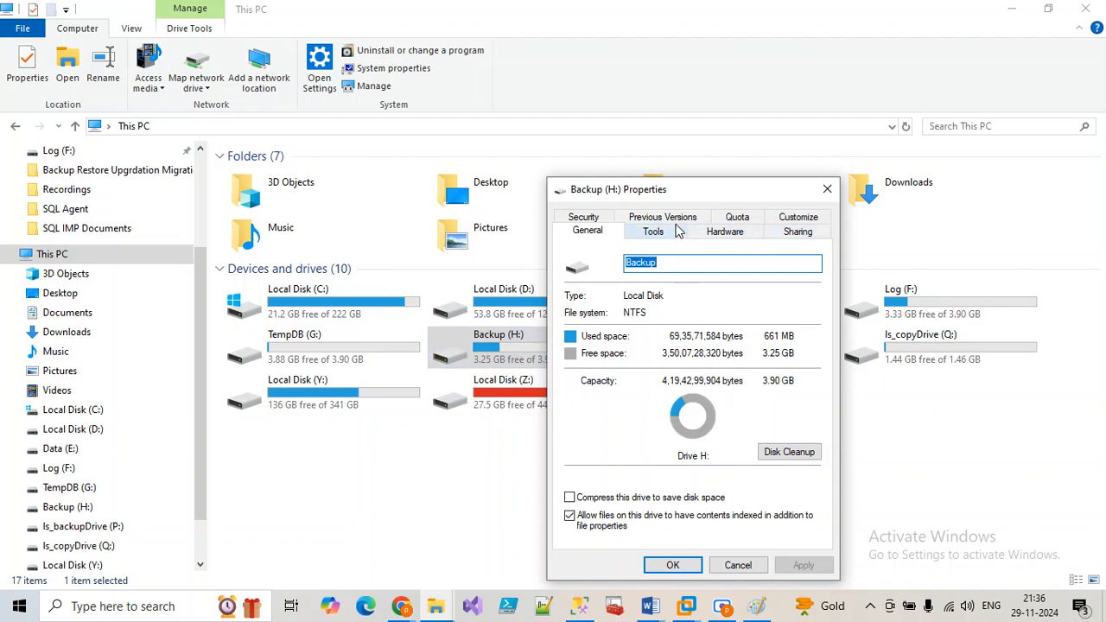
{"action": "left_click", "coordinate": [581, 218]}
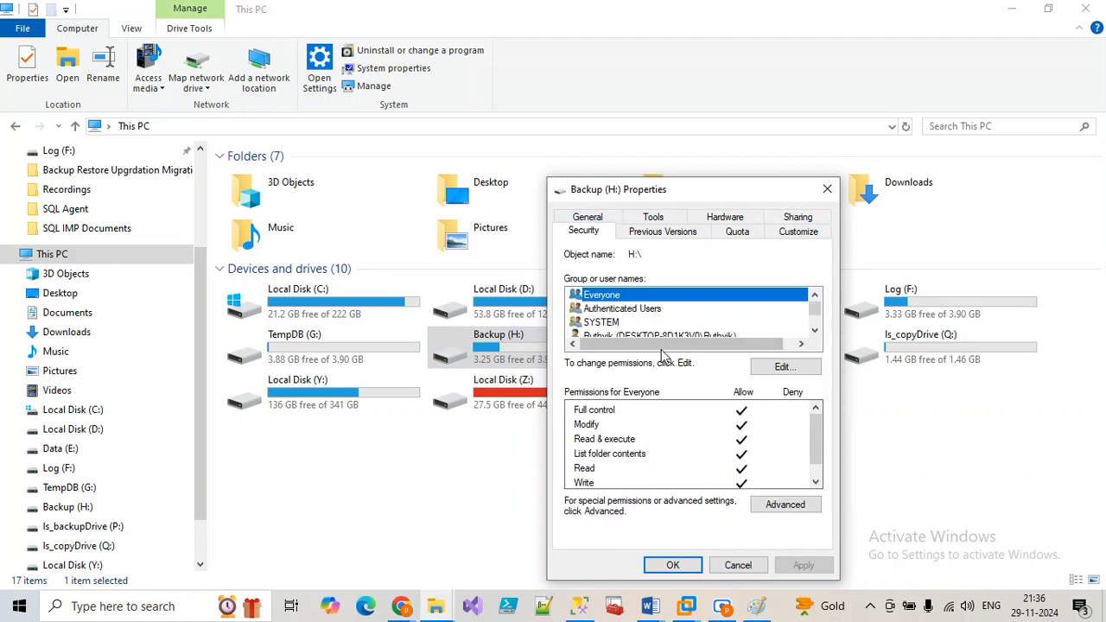
{"action": "left_click", "coordinate": [782, 367]}
Step: Remove Everyone's Full control, Modify and List folder contents, apply, and continue past the access-denied errors
{"action": "left_click", "coordinate": [767, 457]}
{"action": "left_click", "coordinate": [767, 471]}
{"action": "left_click", "coordinate": [767, 501]}
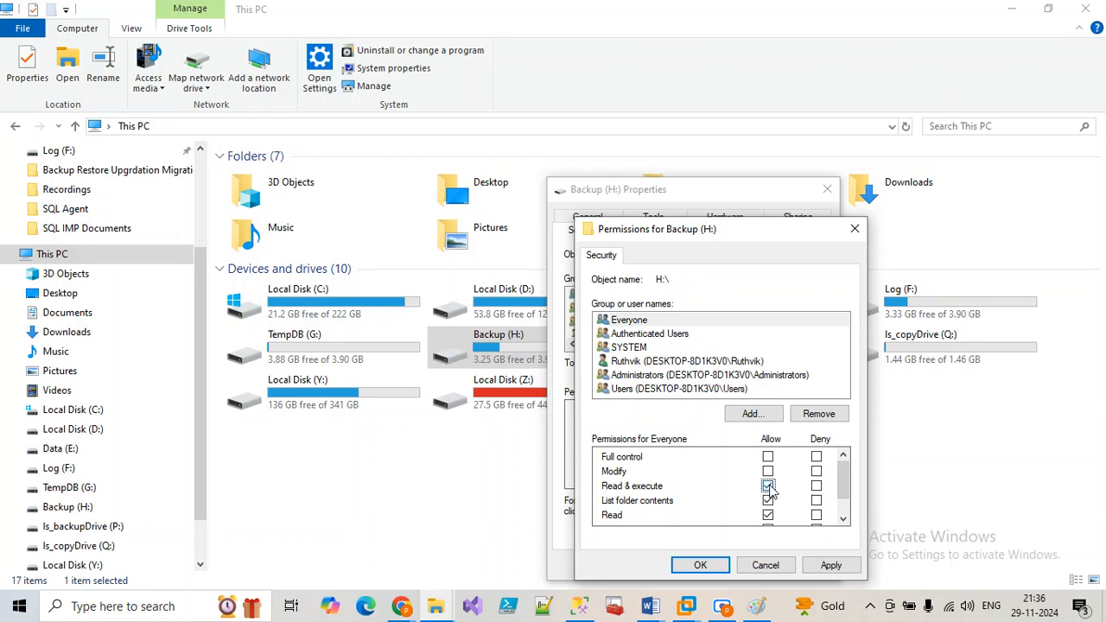
{"action": "left_click", "coordinate": [828, 566]}
{"action": "left_click", "coordinate": [624, 383]}
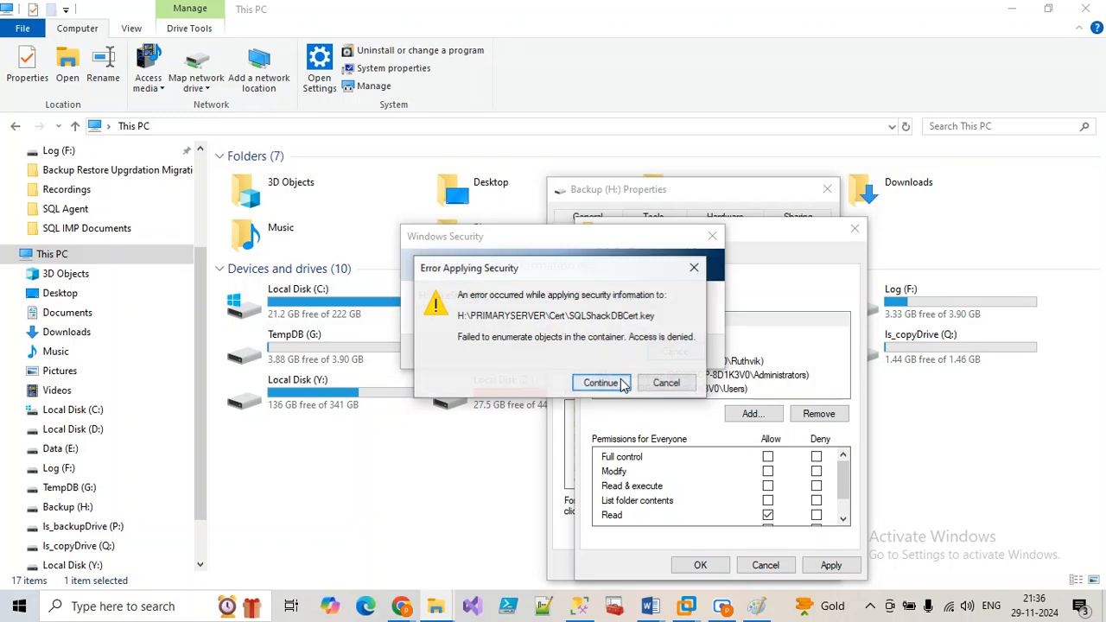
{"action": "left_click", "coordinate": [622, 383]}
{"action": "left_click", "coordinate": [620, 382]}
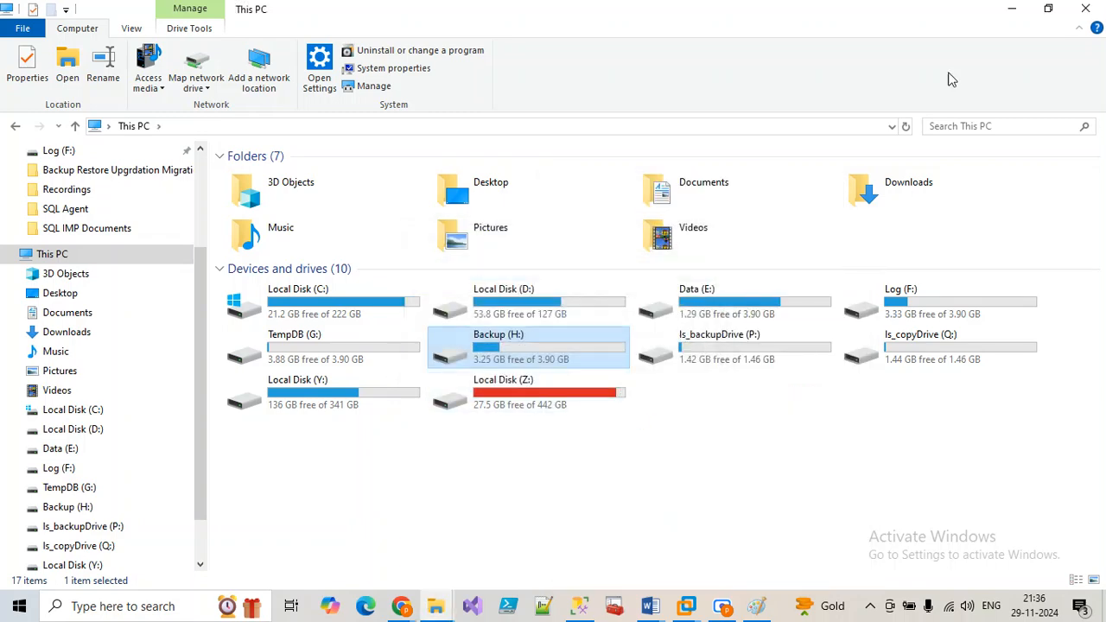
Step: Start the RefreshAct_BackupSource job at a step and close its success report
{"action": "left_click", "coordinate": [579, 606]}
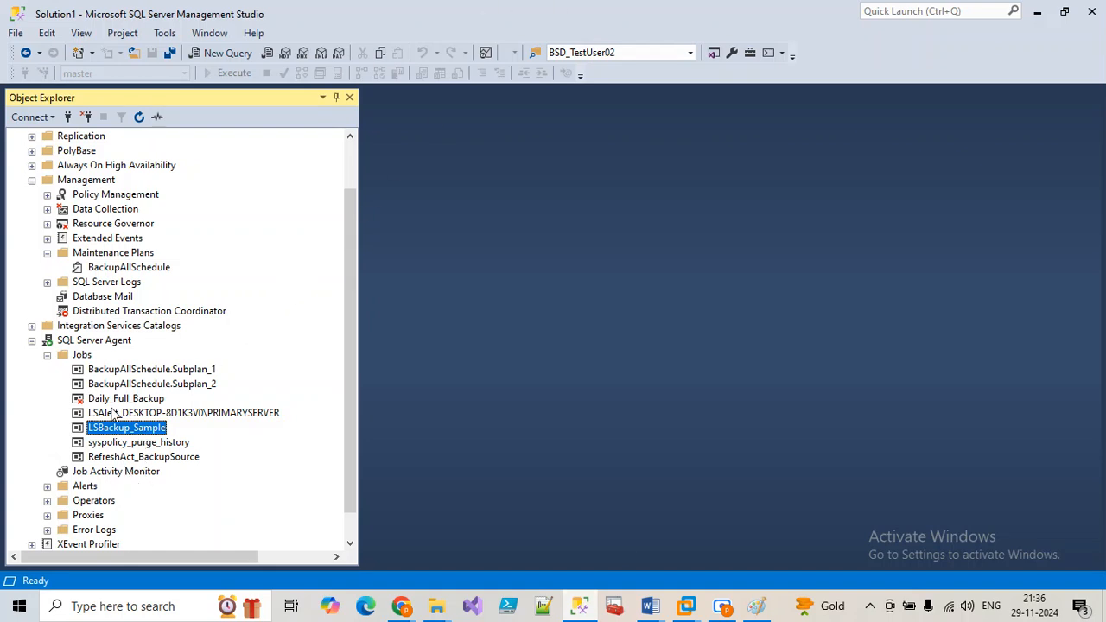
{"action": "scroll", "coordinate": [111, 275], "scroll_direction": "down", "scroll_amount": 1}
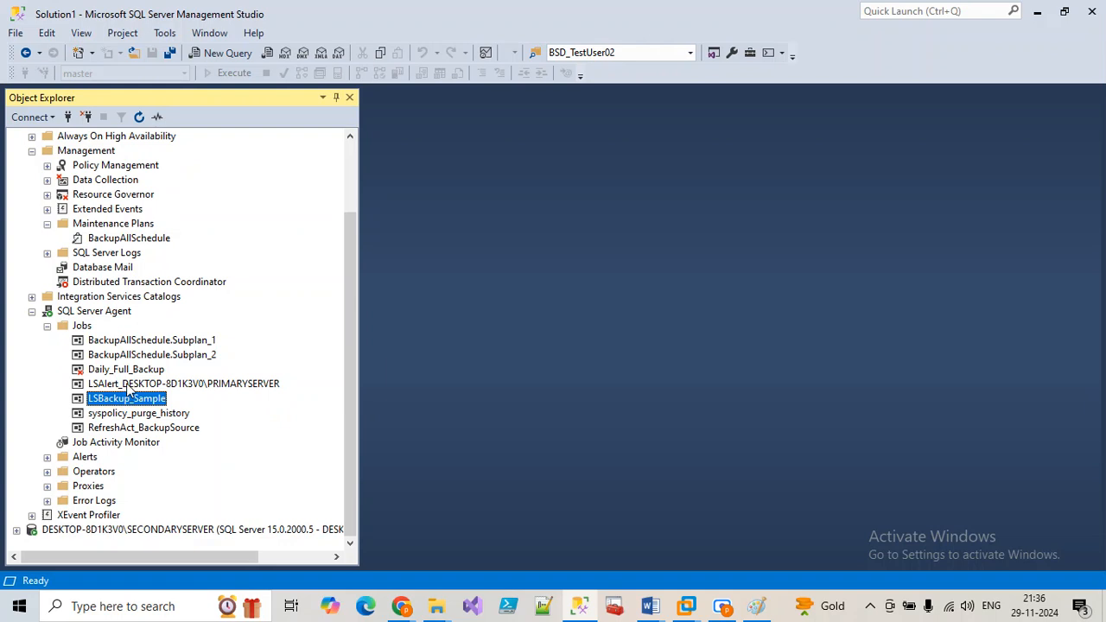
{"action": "left_click", "coordinate": [152, 431]}
{"action": "right_click", "coordinate": [152, 434]}
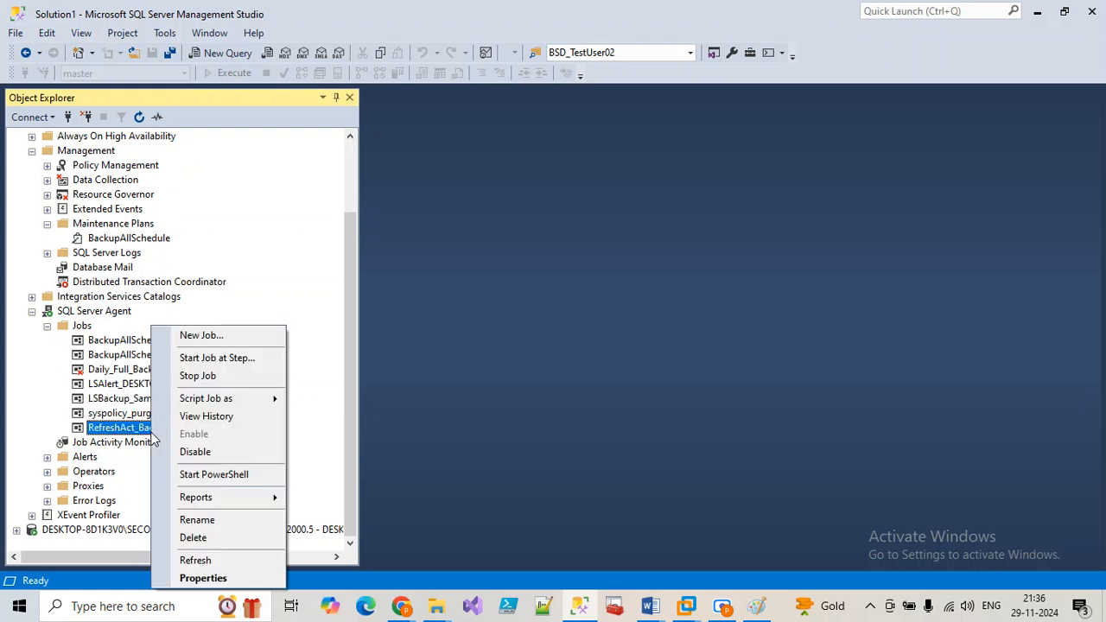
{"action": "left_click", "coordinate": [209, 354]}
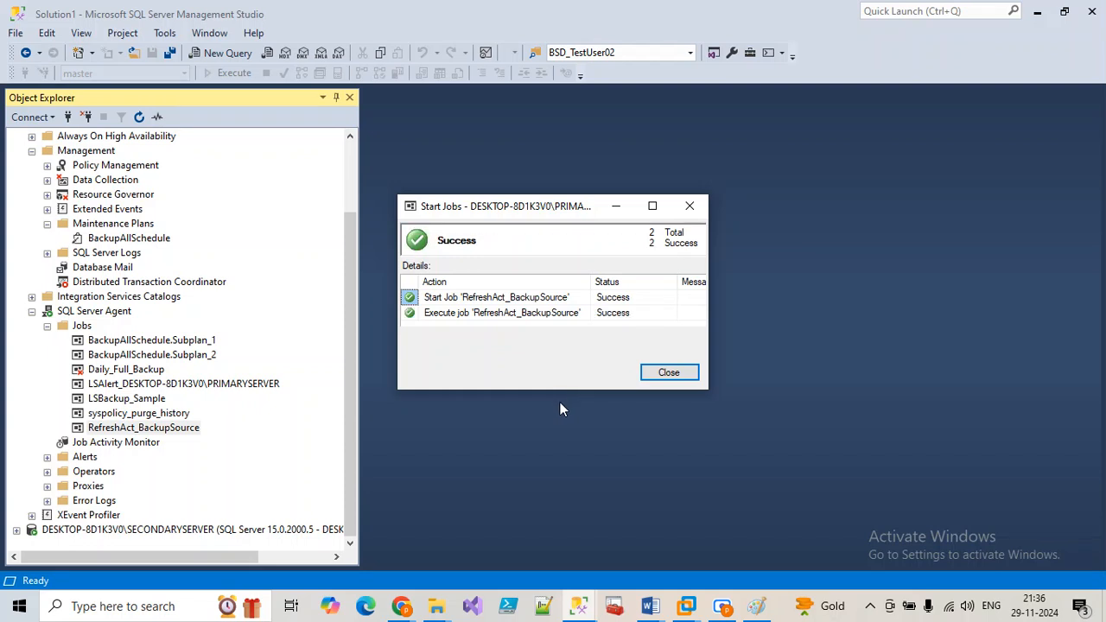
{"action": "left_click", "coordinate": [669, 373]}
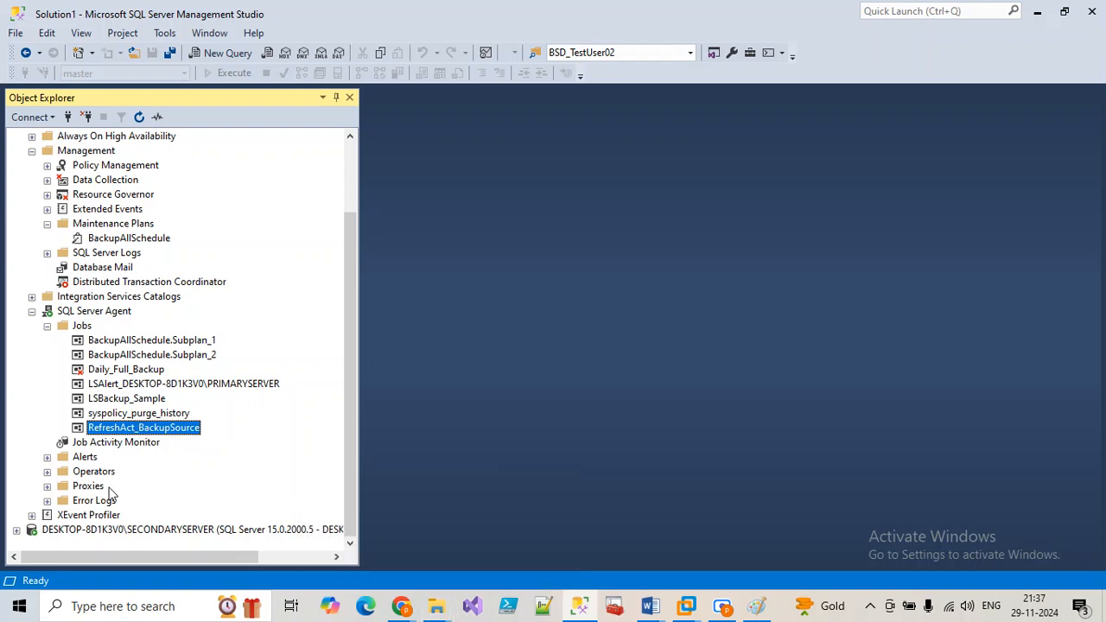
Step: Expand SECONDARYSERVER, run BikeStoreDB_TargetDB from step 1, and close the run report
{"action": "left_click", "coordinate": [17, 529]}
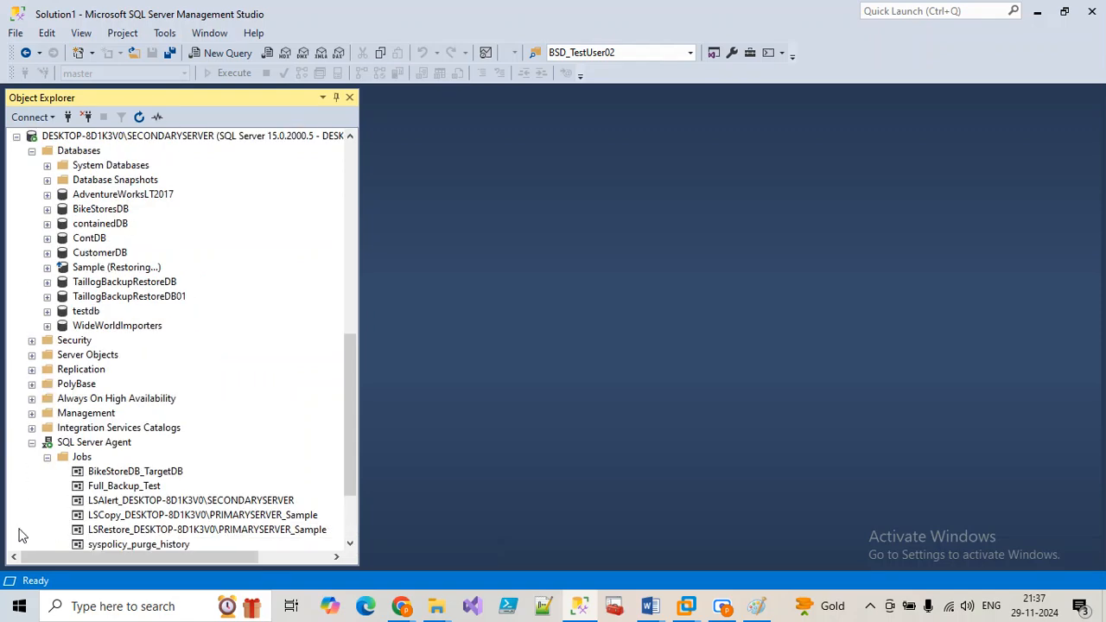
{"action": "scroll", "coordinate": [111, 445], "scroll_direction": "down", "scroll_amount": 3}
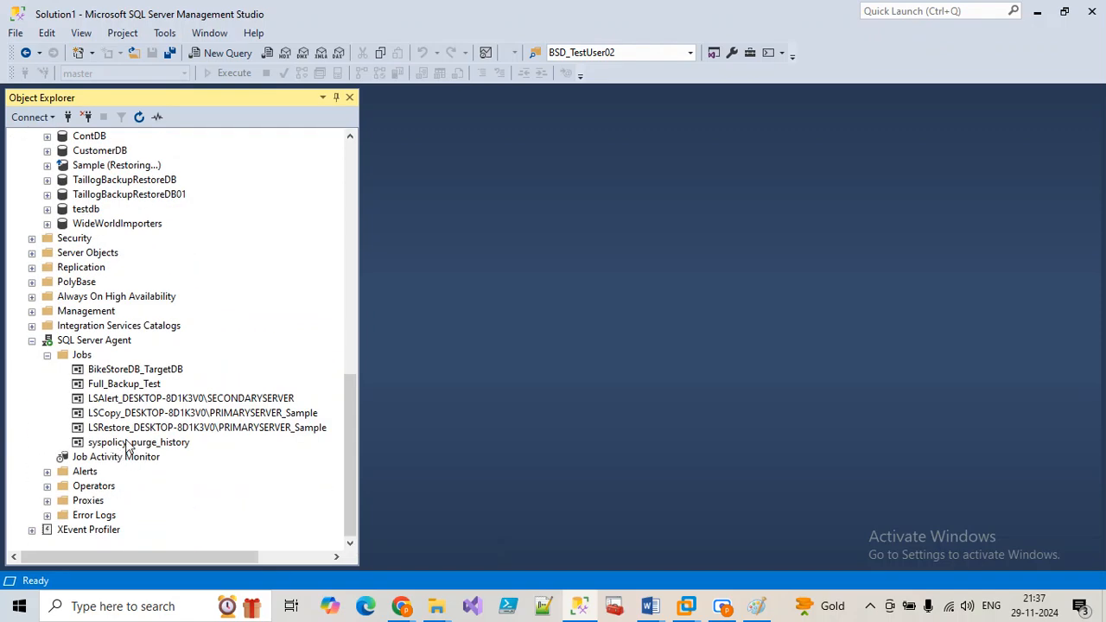
{"action": "right_click", "coordinate": [123, 386]}
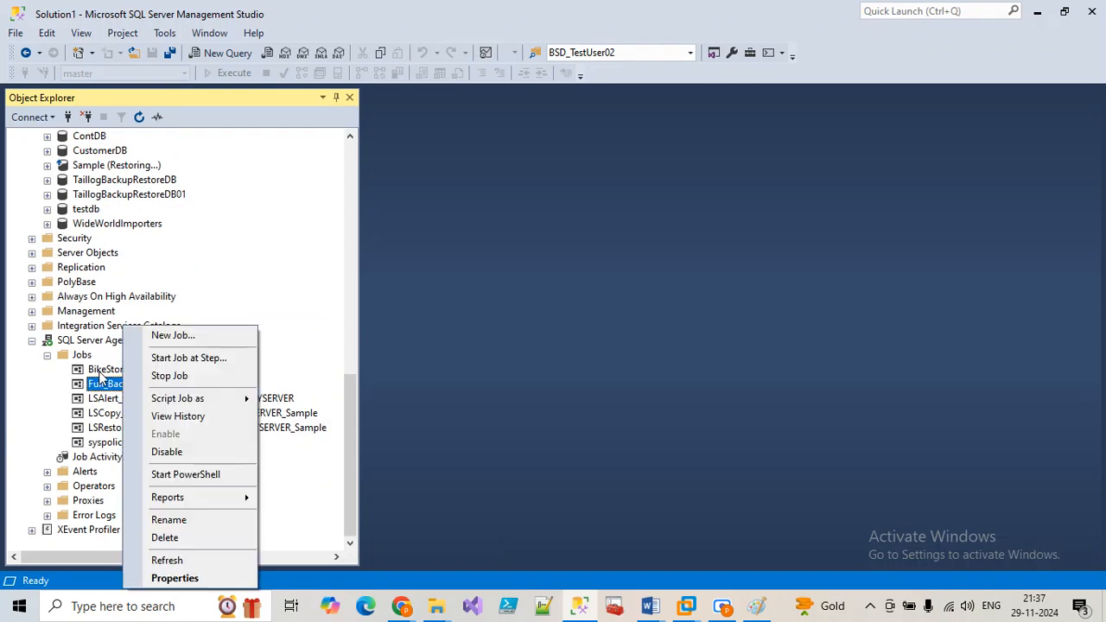
{"action": "right_click", "coordinate": [100, 370]}
{"action": "left_click", "coordinate": [144, 357]}
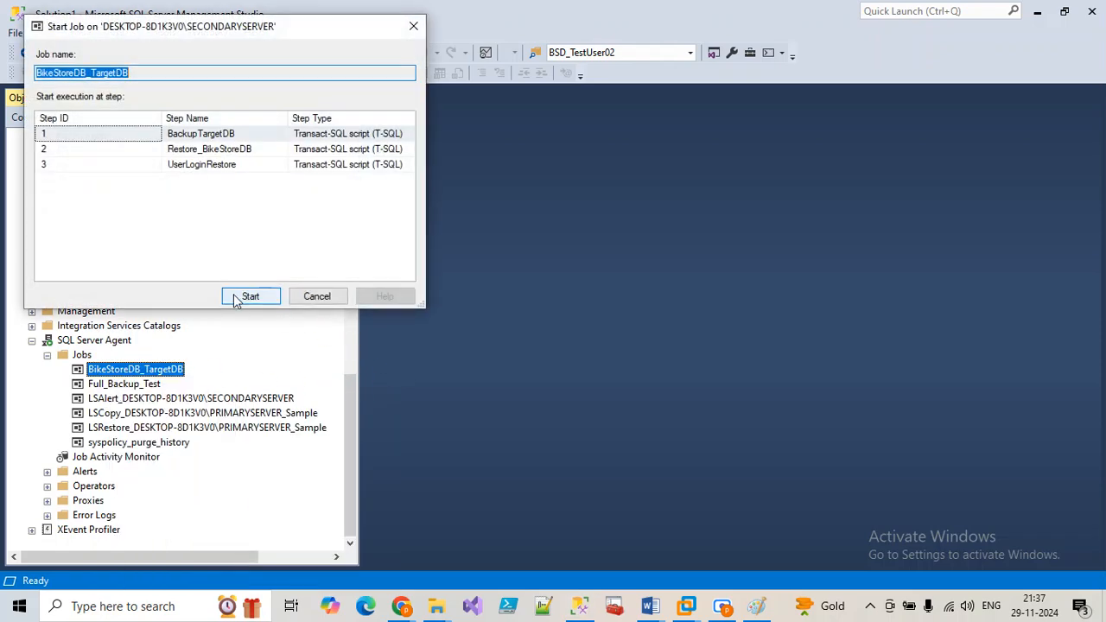
{"action": "left_click", "coordinate": [235, 299]}
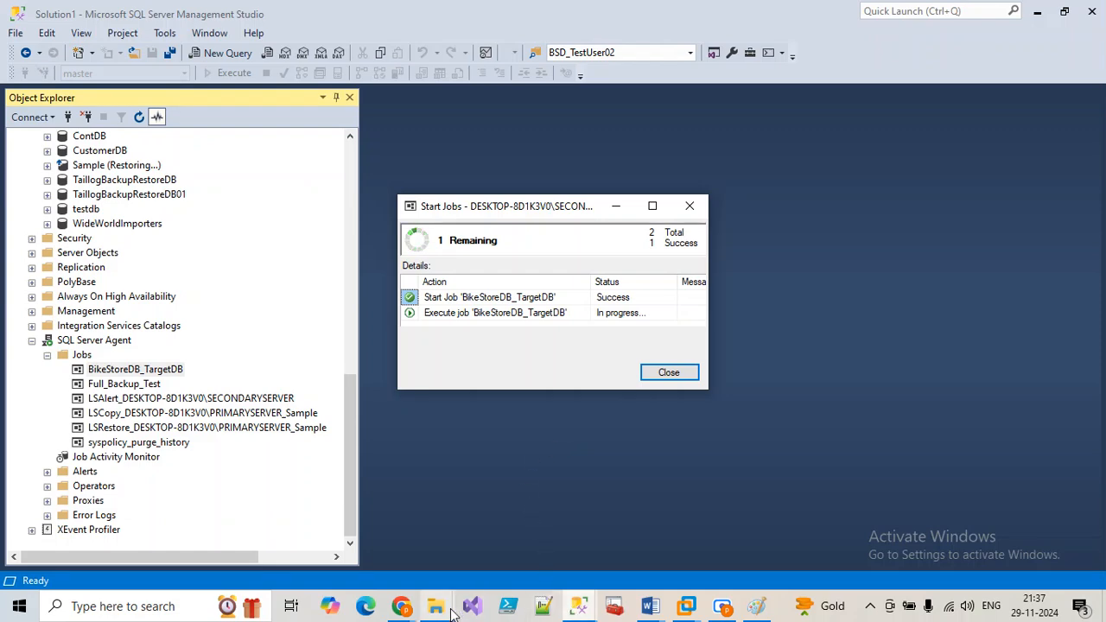
{"action": "mouse_move", "coordinate": [437, 605]}
{"action": "mouse_move", "coordinate": [424, 564]}
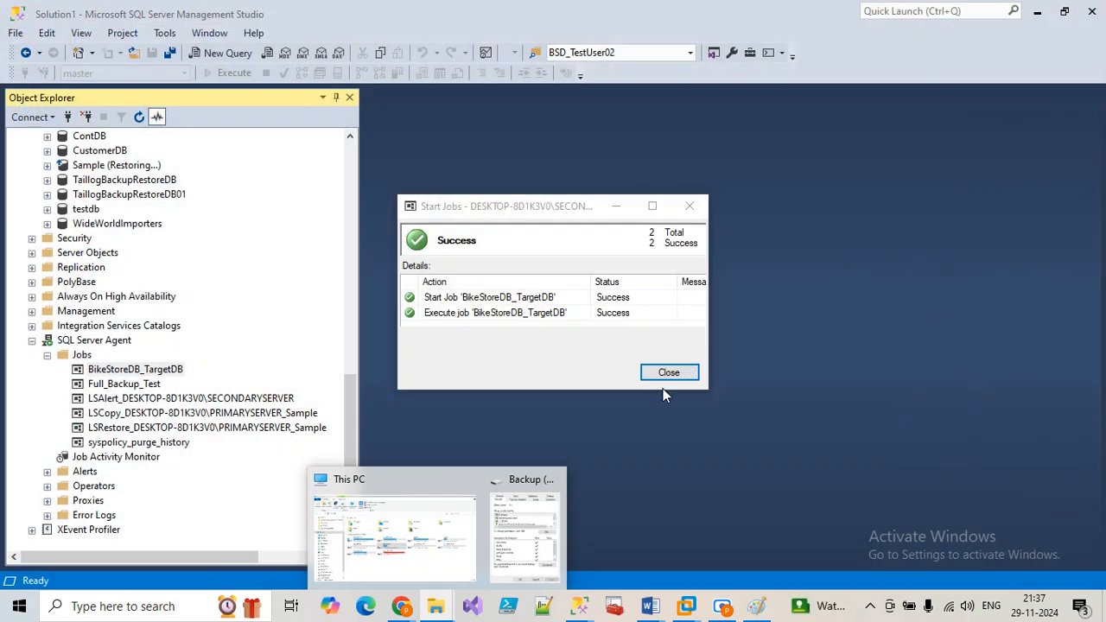
{"action": "left_click", "coordinate": [665, 373]}
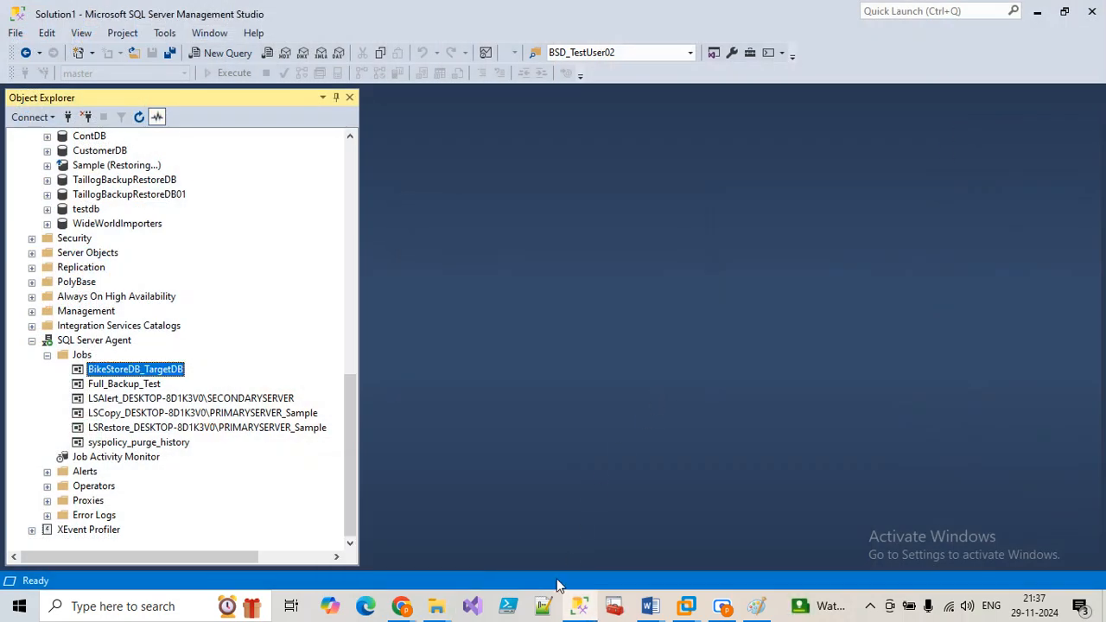
Step: Remove Everyone's Read and Write on Backup (H:), apply, continue past the errors, and close the dialog
{"action": "mouse_move", "coordinate": [434, 607]}
{"action": "left_click", "coordinate": [389, 528]}
{"action": "right_click", "coordinate": [605, 357]}
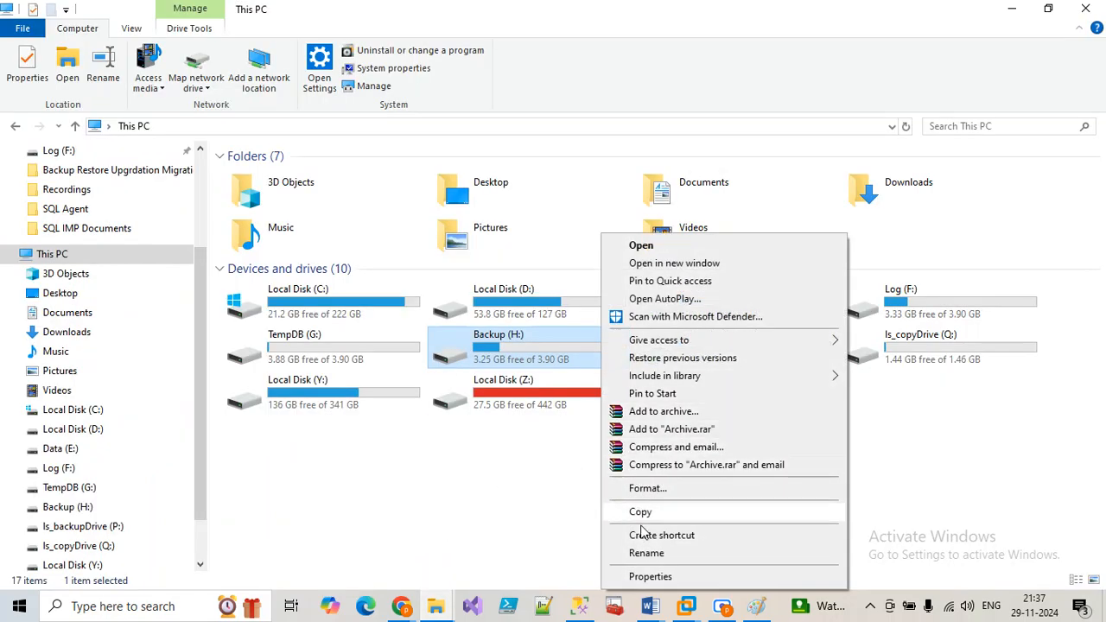
{"action": "left_click", "coordinate": [644, 578]}
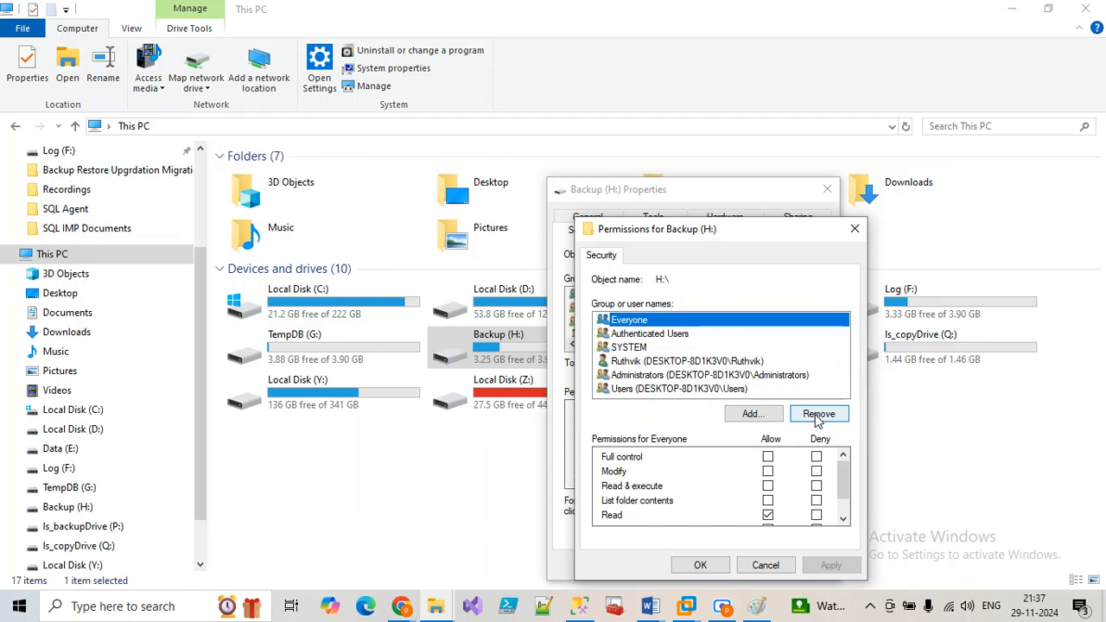
{"action": "left_click", "coordinate": [767, 515]}
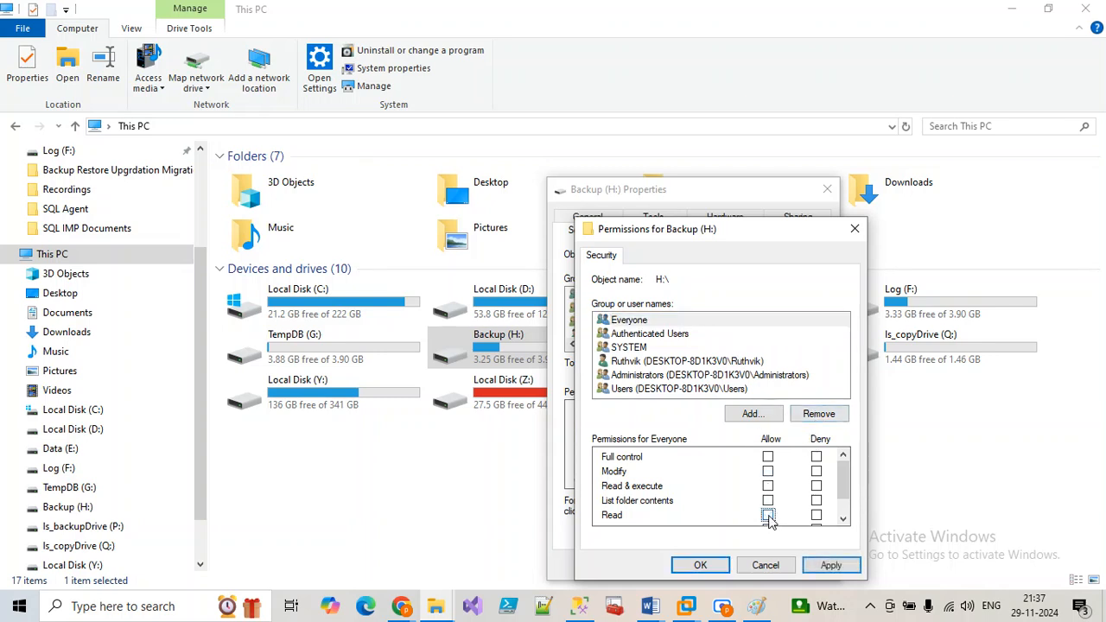
{"action": "left_click", "coordinate": [768, 503]}
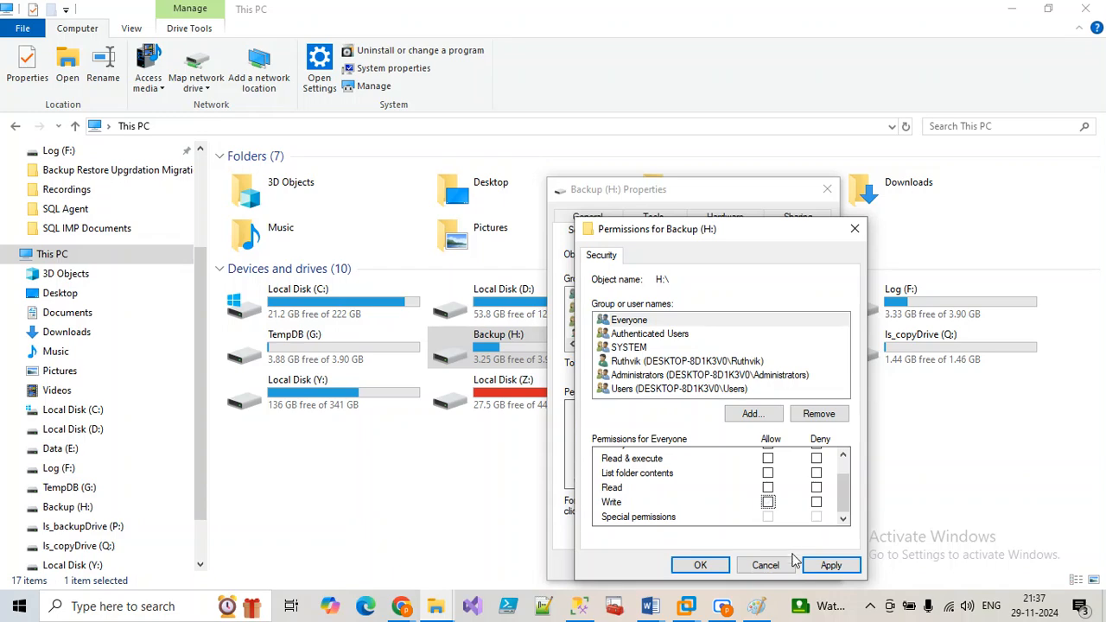
{"action": "left_click", "coordinate": [826, 566]}
{"action": "left_click", "coordinate": [609, 386]}
{"action": "left_click", "coordinate": [615, 386]}
{"action": "left_click", "coordinate": [600, 384]}
{"action": "left_click", "coordinate": [596, 383]}
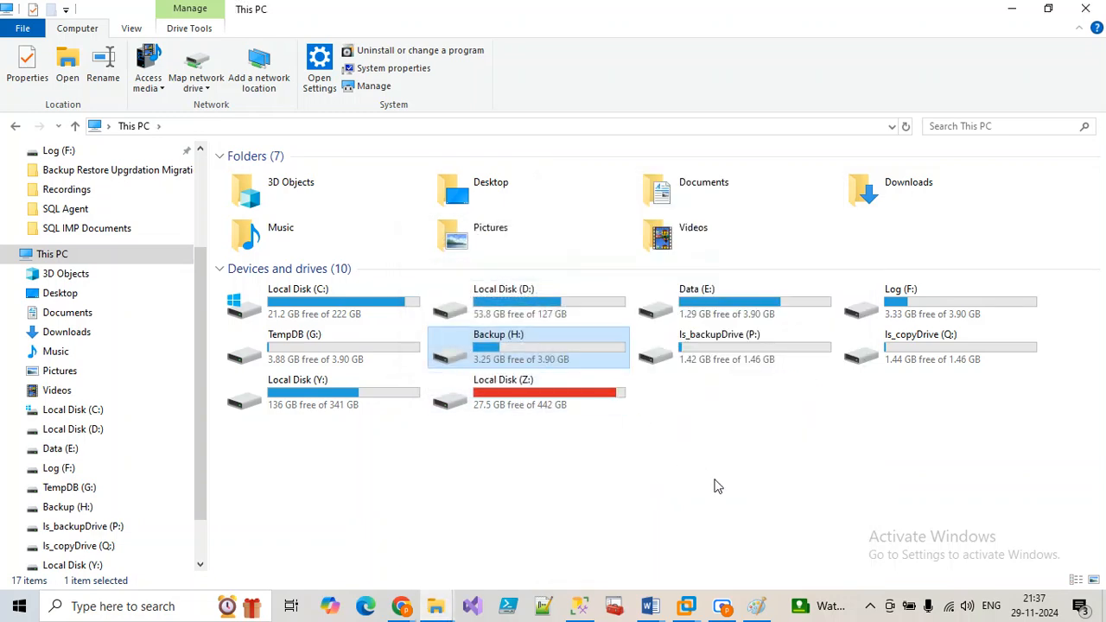
Step: Rerun BikeStoreDB_TargetDB from step 1 and close the successful run results
{"action": "left_click", "coordinate": [579, 605]}
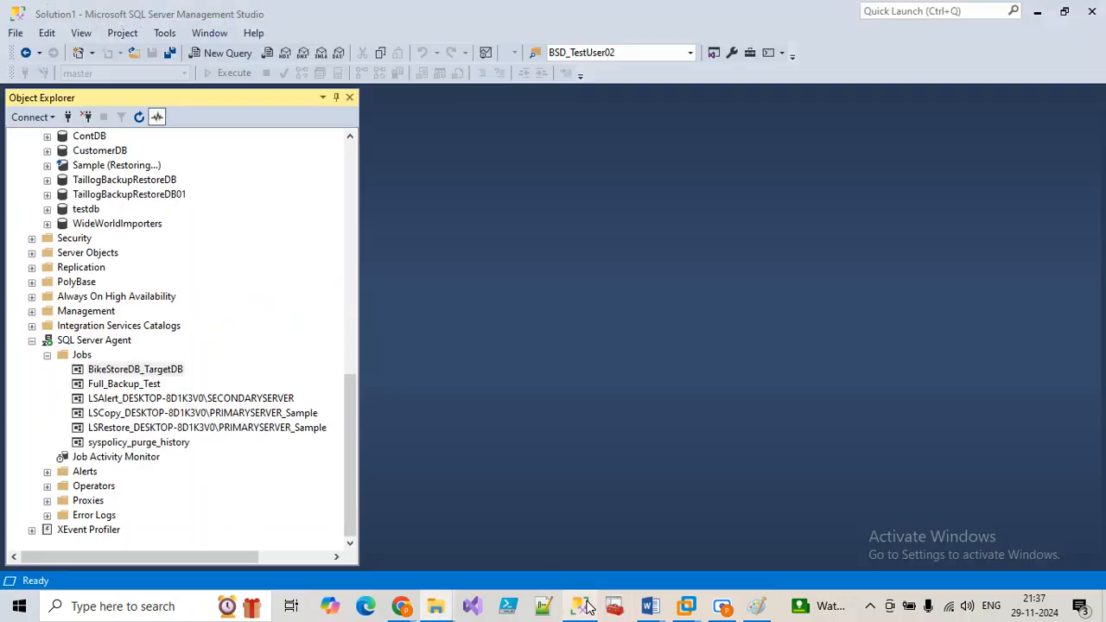
{"action": "right_click", "coordinate": [189, 372]}
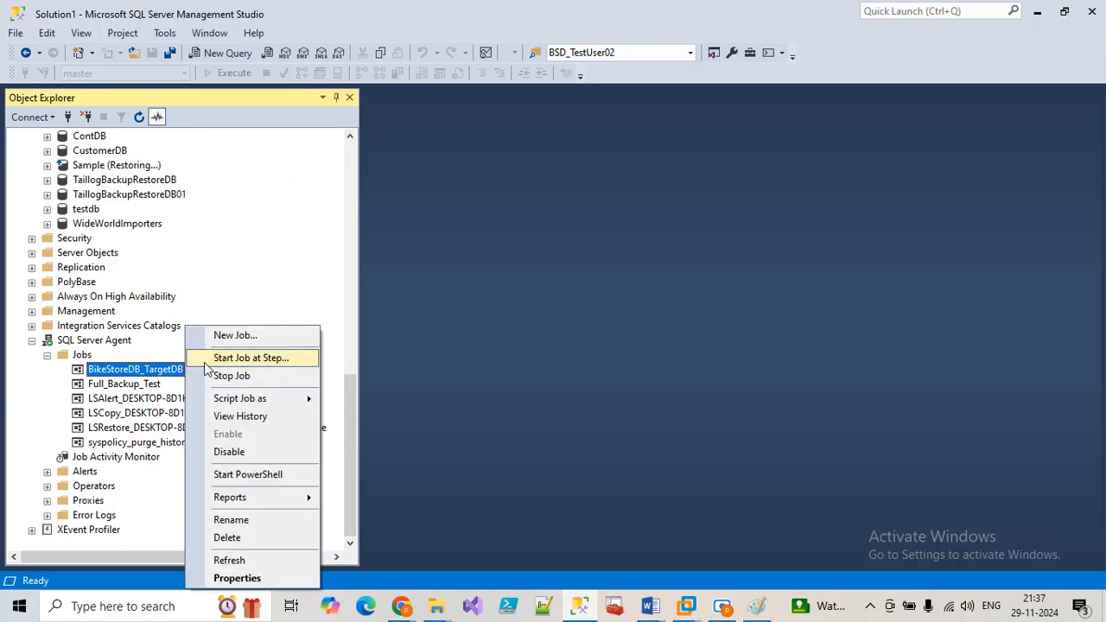
{"action": "left_click", "coordinate": [259, 357]}
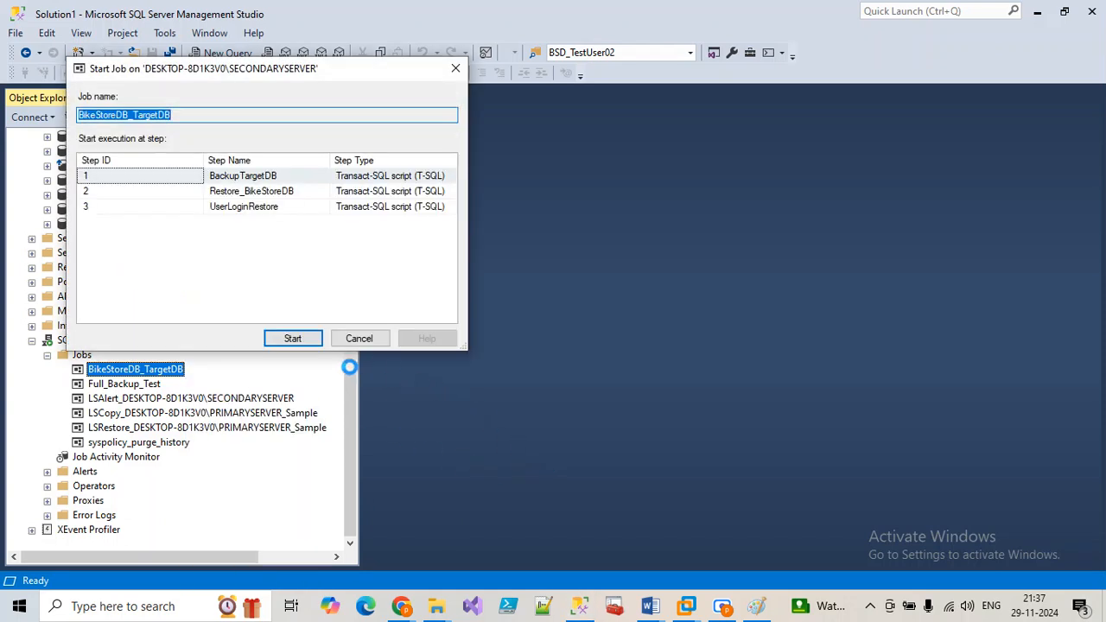
{"action": "left_click", "coordinate": [312, 343]}
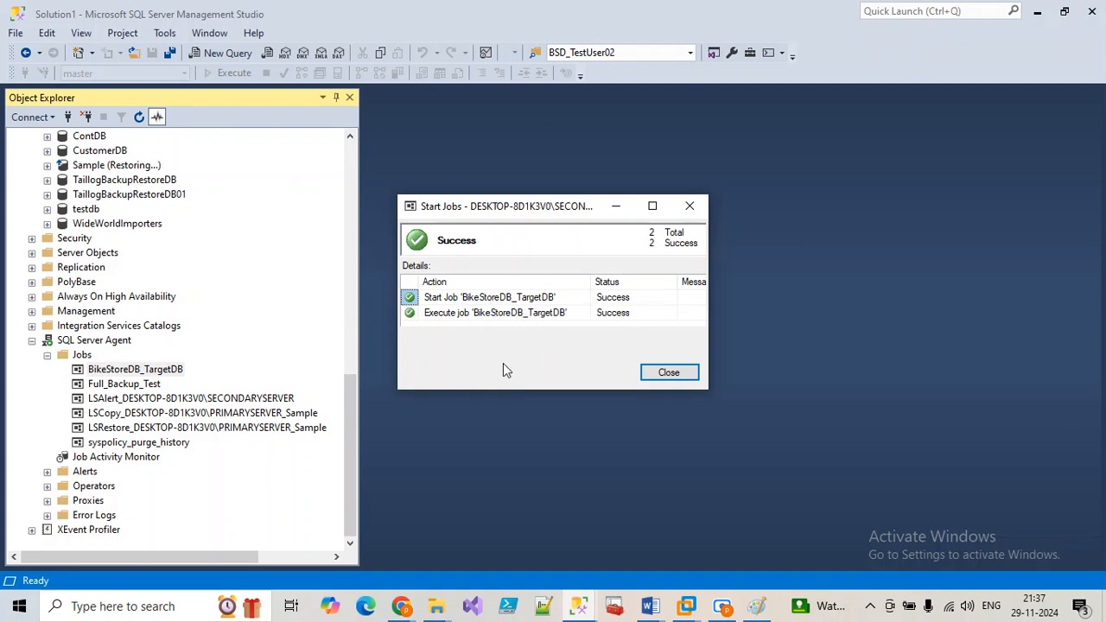
{"action": "left_click", "coordinate": [683, 378]}
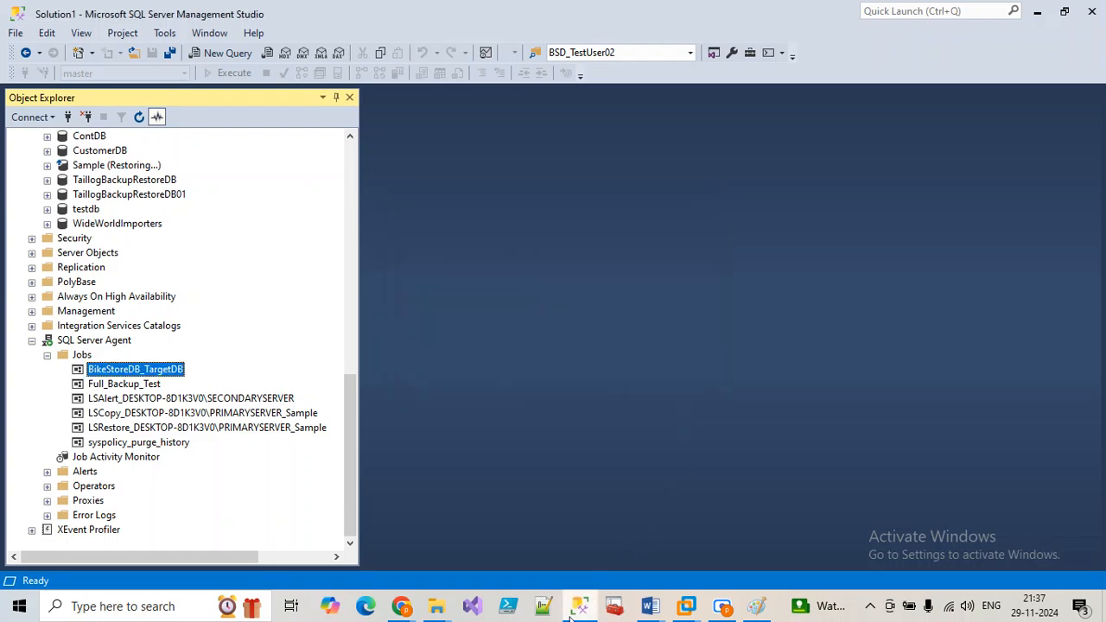
Step: Confirm and close the Backup (H:) drive permissions window that was still open
{"action": "mouse_move", "coordinate": [437, 605]}
{"action": "mouse_move", "coordinate": [437, 562]}
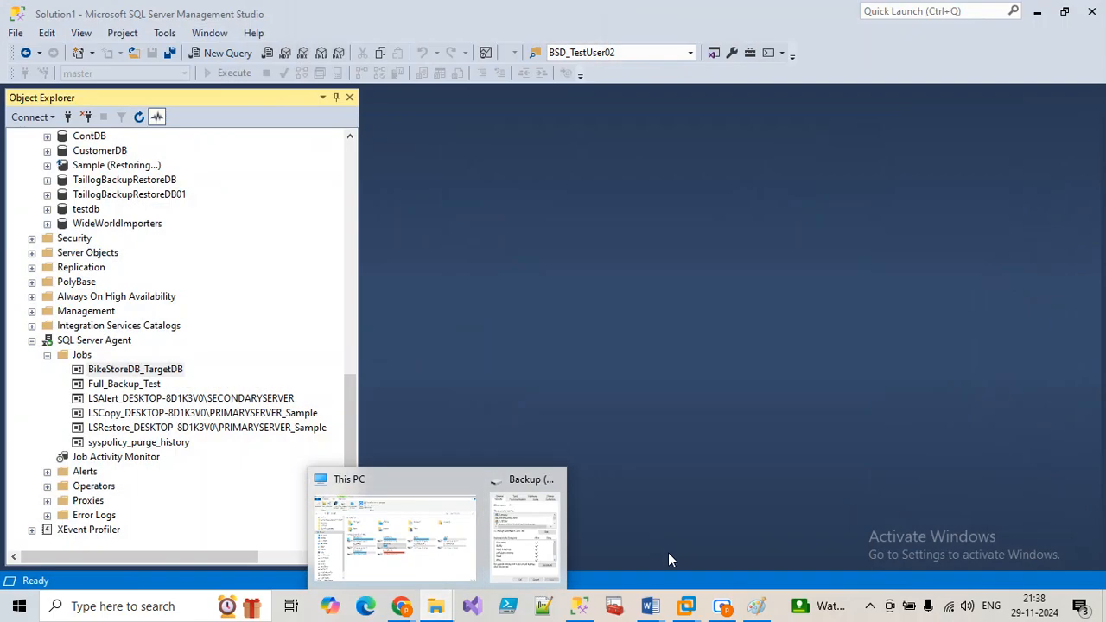
{"action": "left_click", "coordinate": [526, 536]}
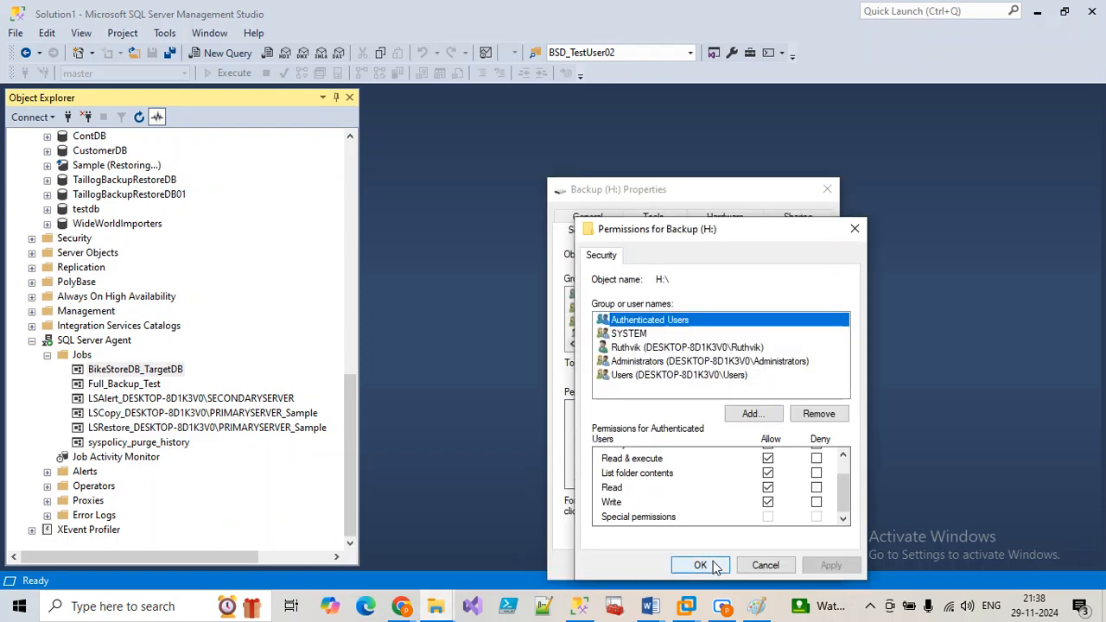
{"action": "left_click", "coordinate": [714, 566]}
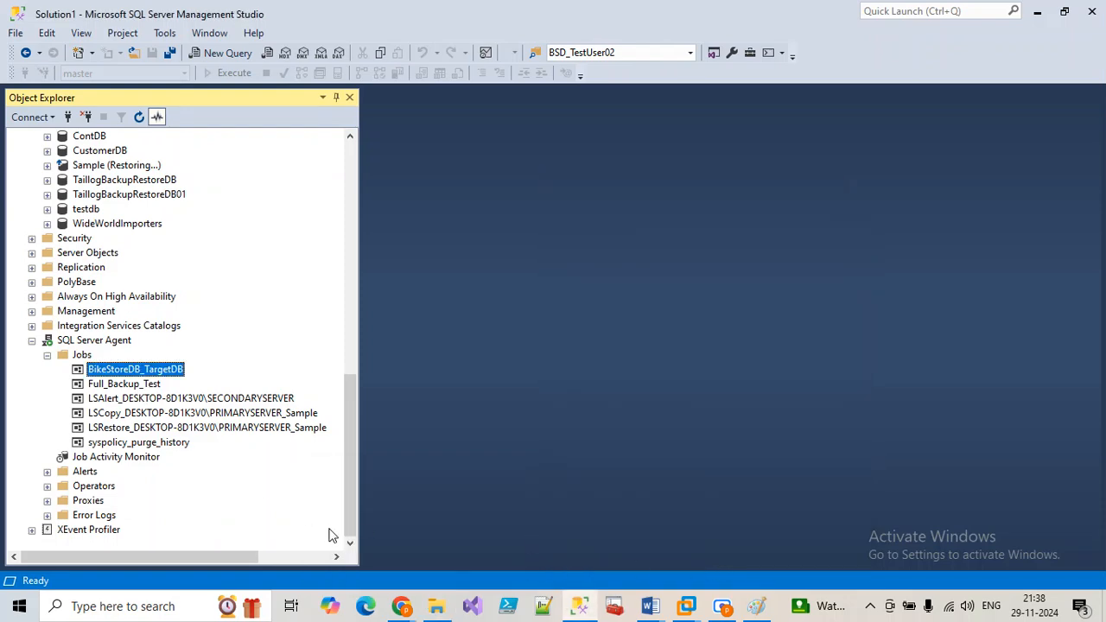
Step: Open the Security tab of the BikeStoreDB_Backups folder on H: and review each group's permissions
{"action": "left_click", "coordinate": [439, 607]}
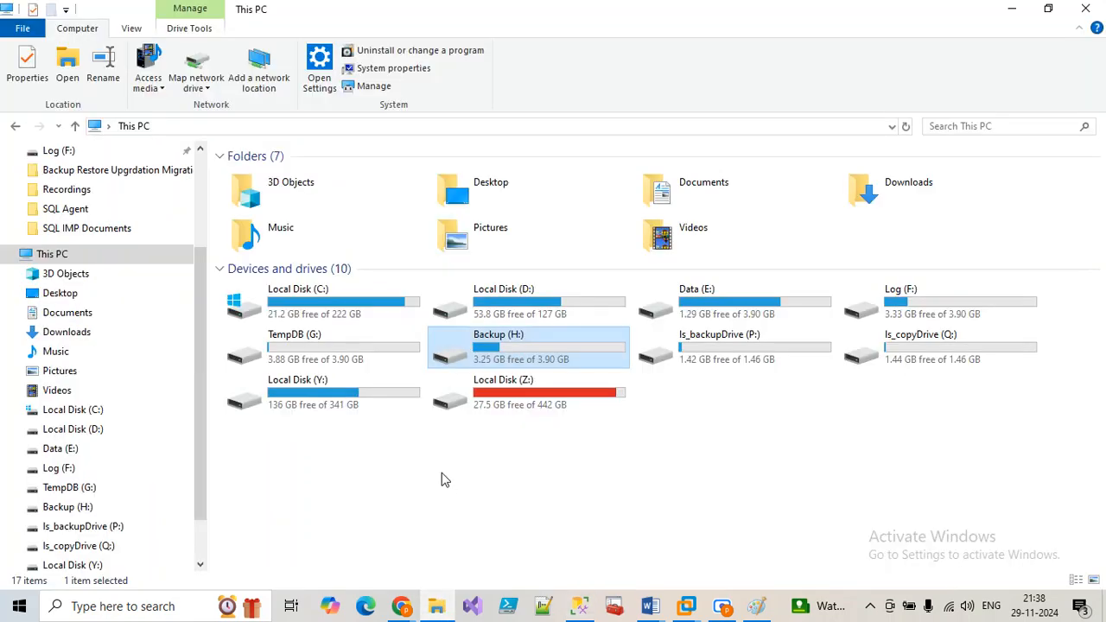
{"action": "double_click", "coordinate": [497, 361]}
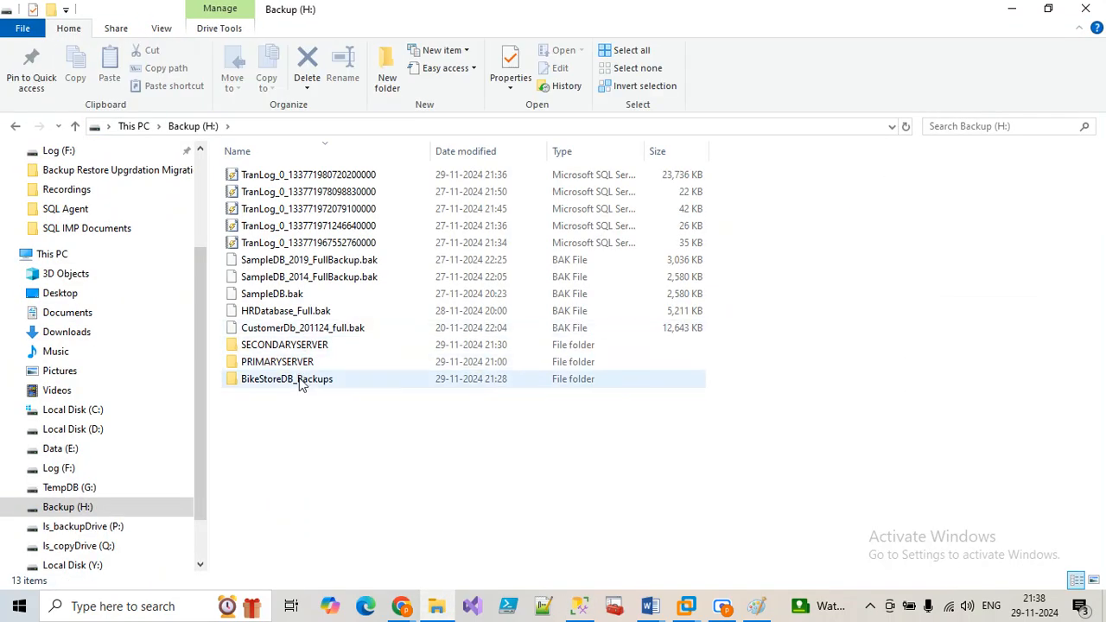
{"action": "right_click", "coordinate": [301, 385]}
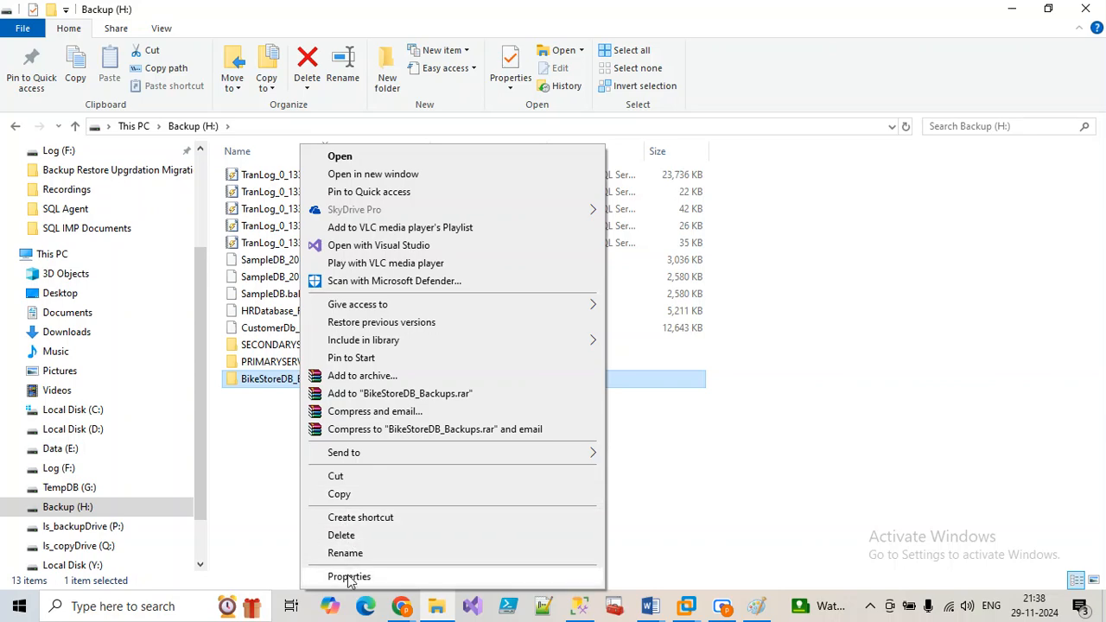
{"action": "left_click", "coordinate": [348, 577]}
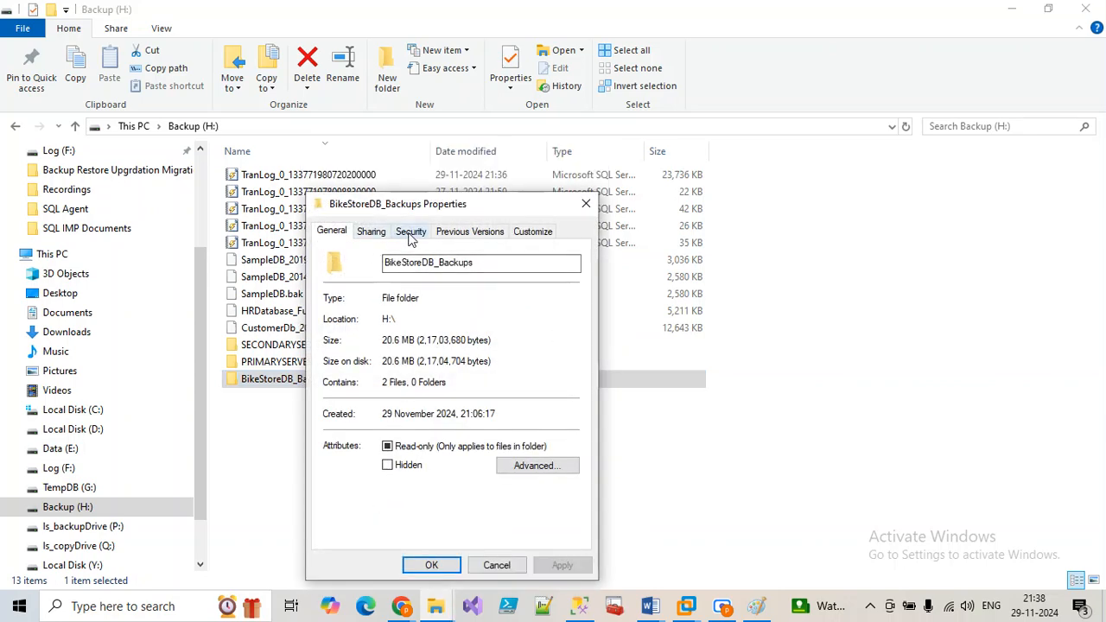
{"action": "left_click", "coordinate": [411, 231]}
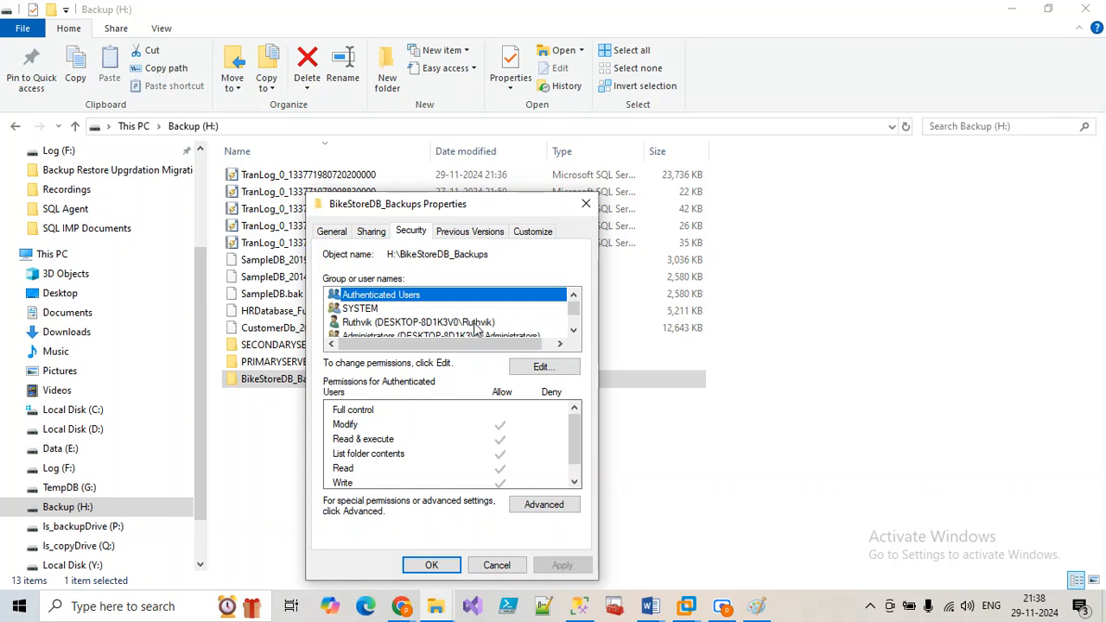
{"action": "scroll", "coordinate": [474, 324], "scroll_direction": "down", "scroll_amount": 1}
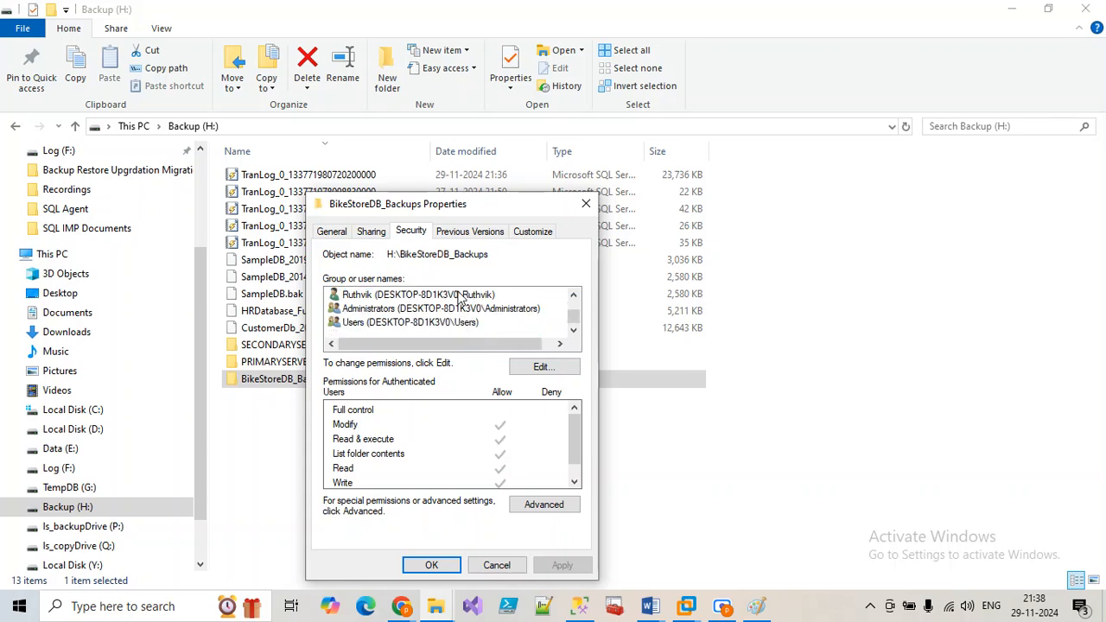
{"action": "left_click", "coordinate": [461, 296]}
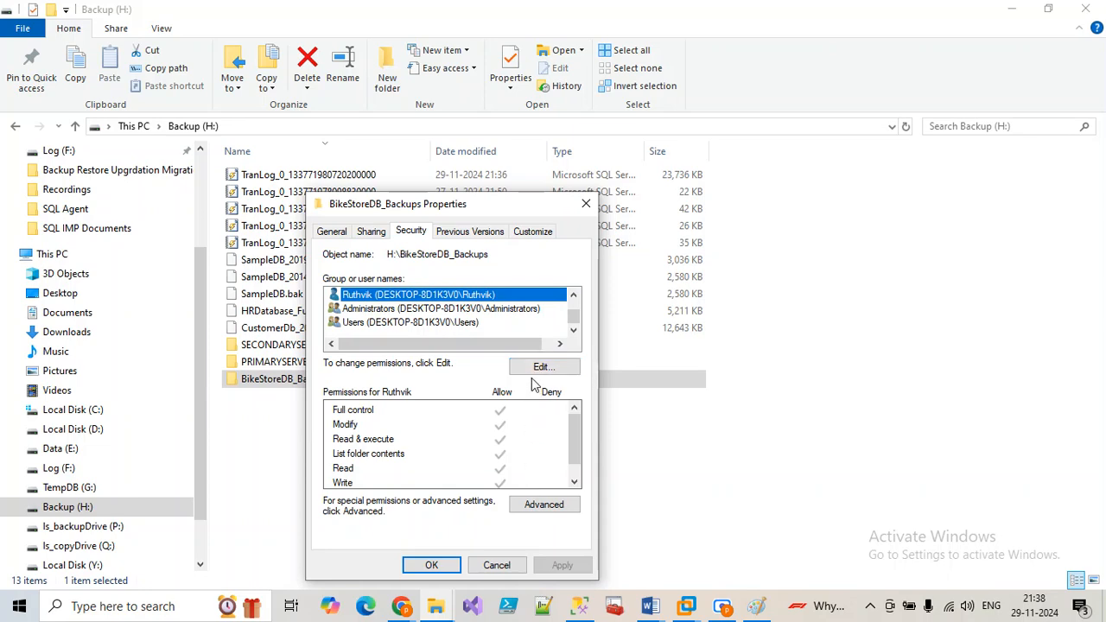
{"action": "scroll", "coordinate": [448, 349], "scroll_direction": "up", "scroll_amount": 1}
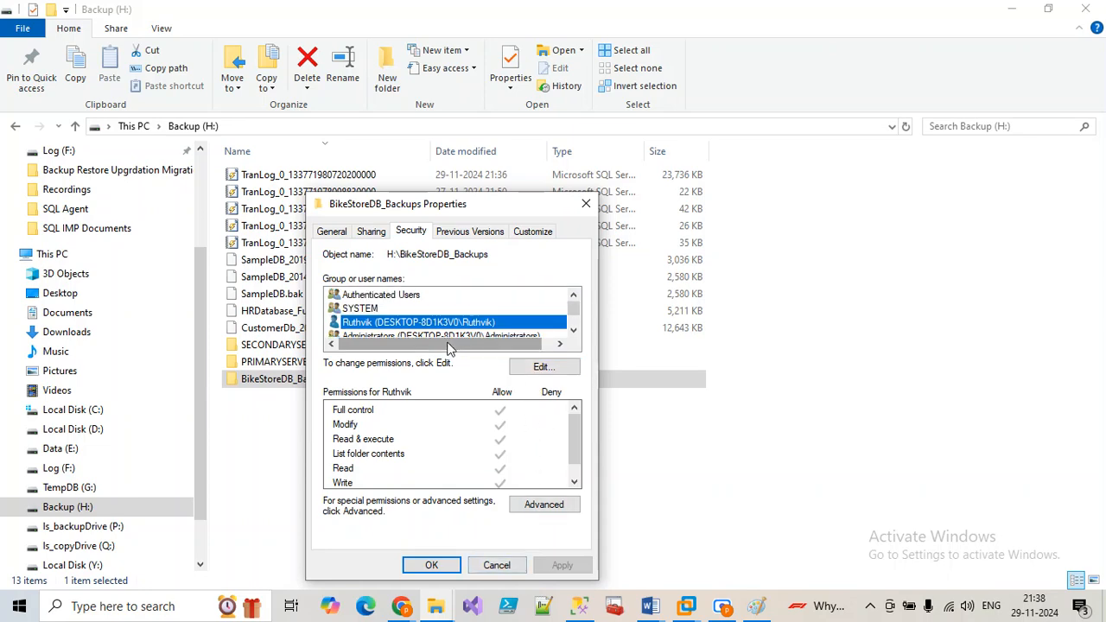
{"action": "left_click", "coordinate": [372, 295]}
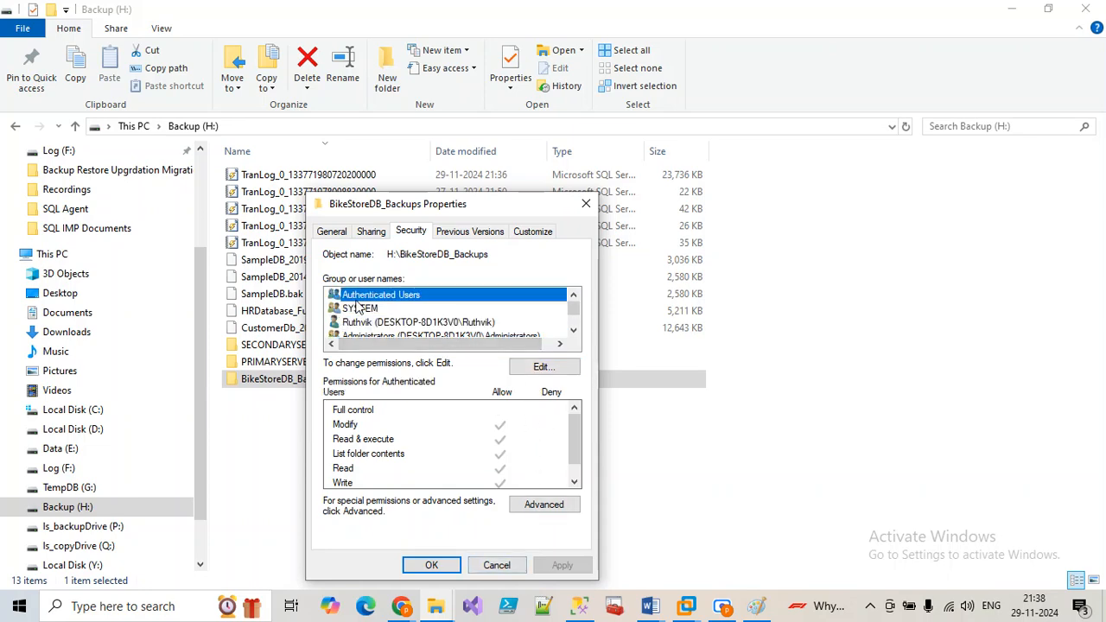
Step: Try to remove Authenticated Users and SYSTEM from the folder, dismissing the warnings
{"action": "left_click", "coordinate": [529, 370]}
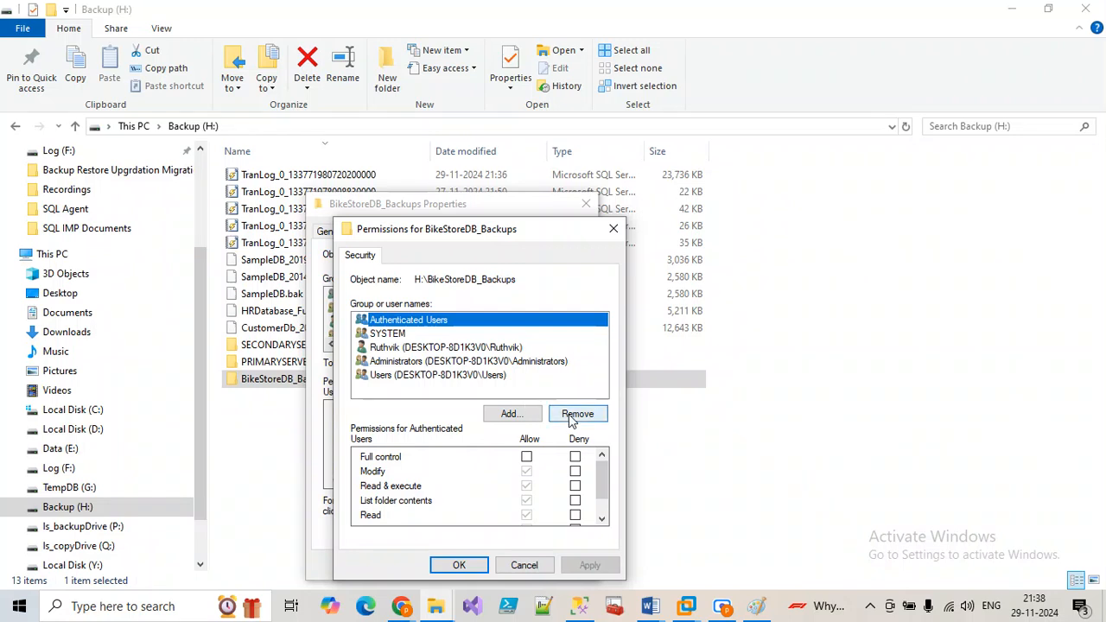
{"action": "left_click", "coordinate": [575, 421]}
{"action": "left_click", "coordinate": [658, 382]}
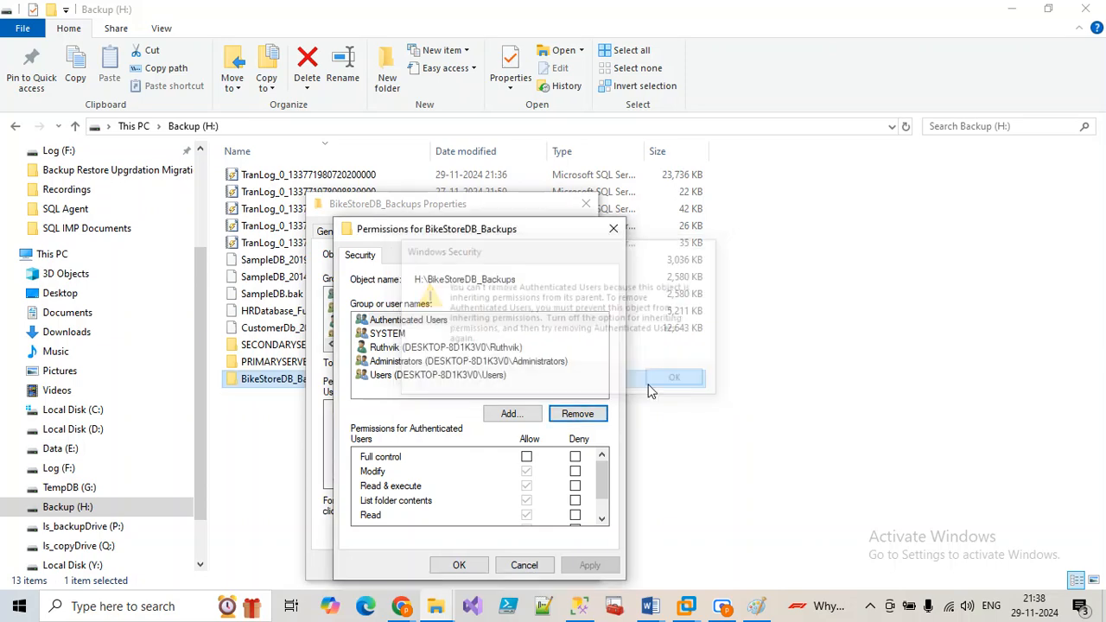
{"action": "left_click", "coordinate": [413, 335]}
{"action": "left_click", "coordinate": [577, 413]}
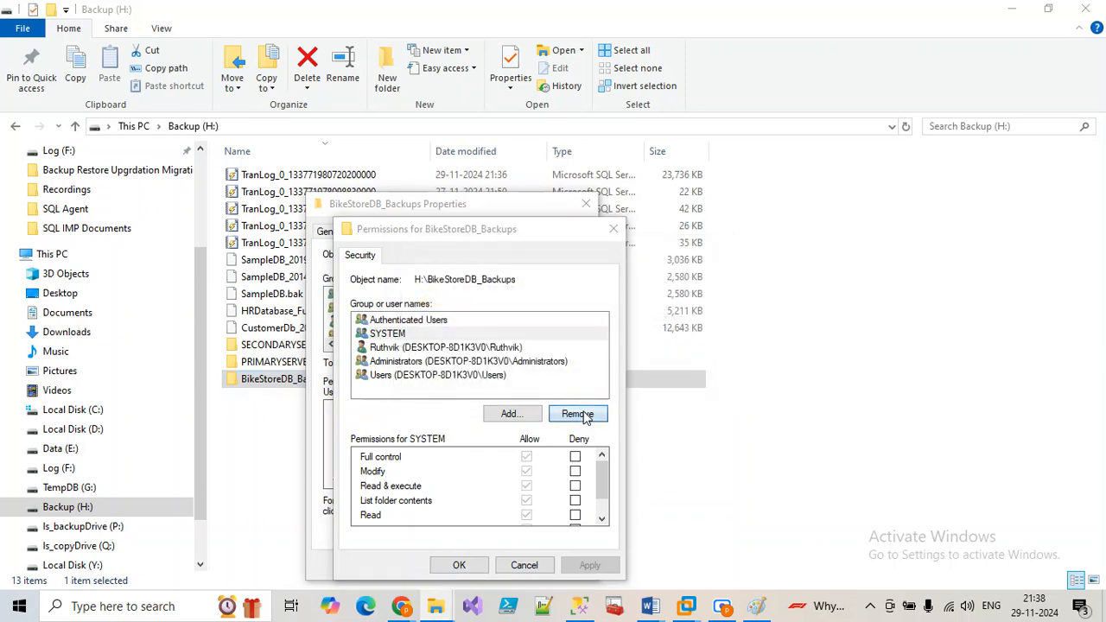
{"action": "left_click", "coordinate": [679, 376]}
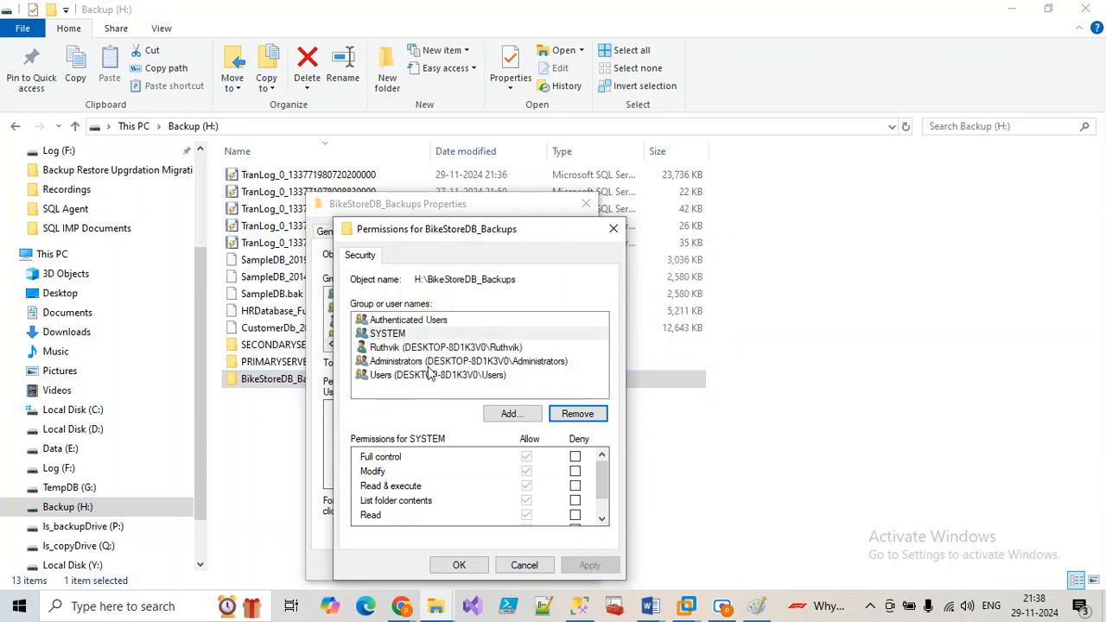
Step: Deny Full control to the user account, Administrators, Users, Authenticated Users and SYSTEM
{"action": "left_click", "coordinate": [404, 348]}
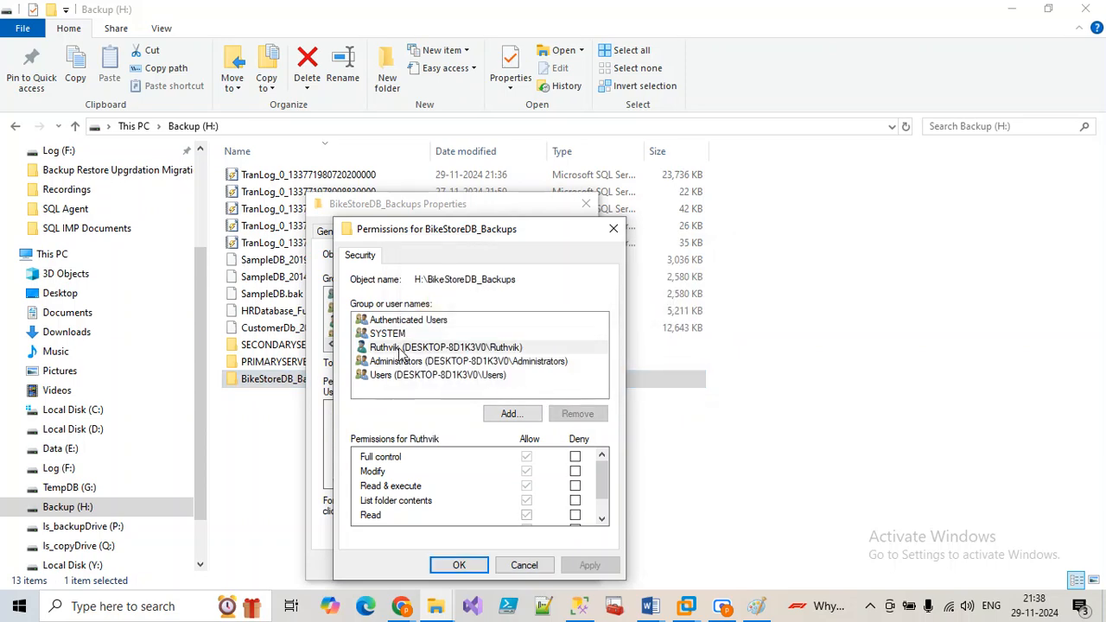
{"action": "left_click", "coordinate": [574, 457]}
{"action": "left_click", "coordinate": [445, 363]}
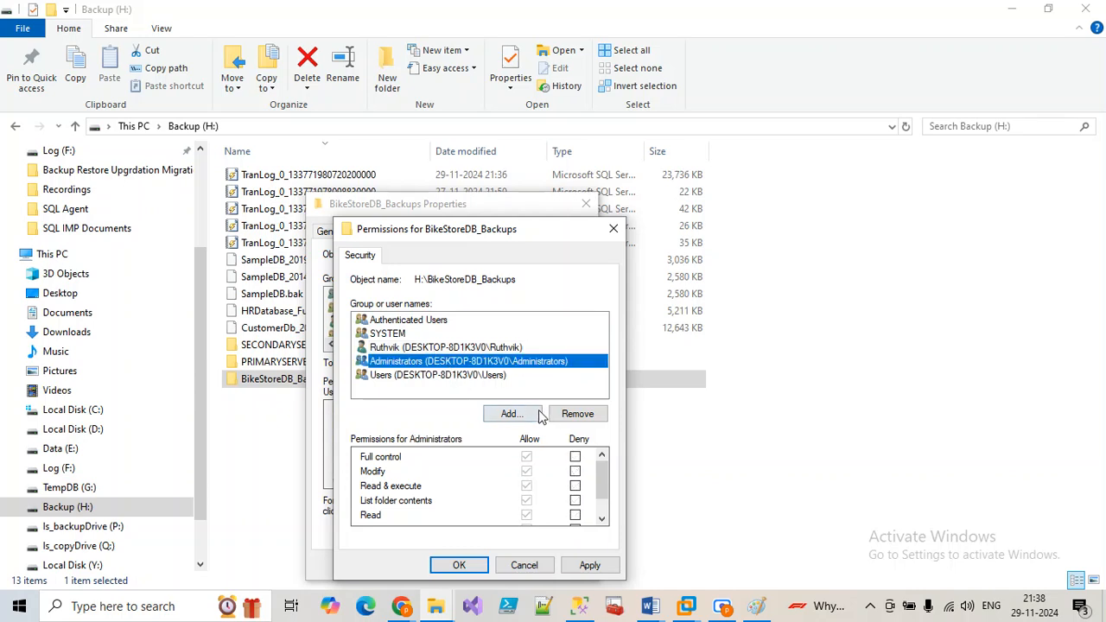
{"action": "left_click", "coordinate": [575, 457]}
{"action": "left_click", "coordinate": [453, 377]}
{"action": "left_click", "coordinate": [574, 458]}
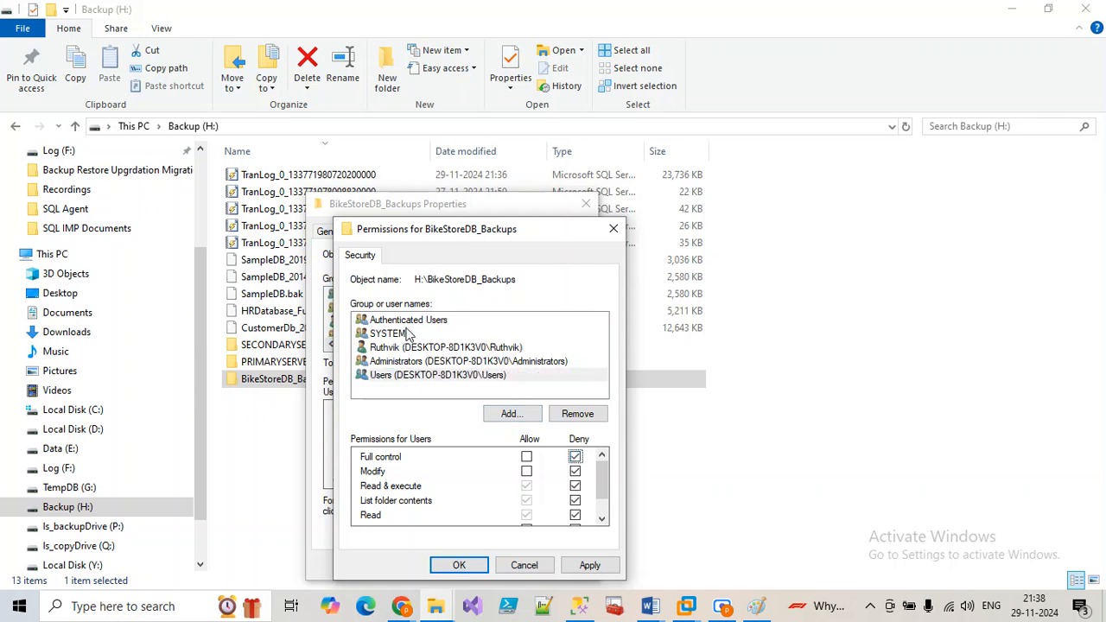
{"action": "left_click", "coordinate": [406, 320]}
{"action": "left_click", "coordinate": [574, 457]}
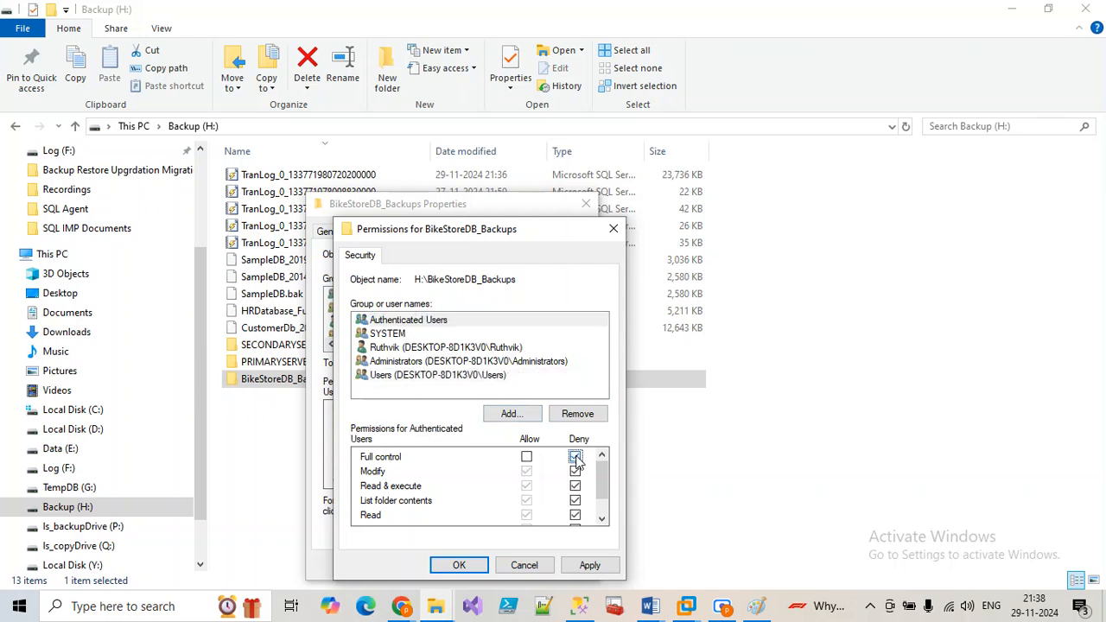
{"action": "left_click", "coordinate": [387, 335]}
{"action": "left_click", "coordinate": [574, 457]}
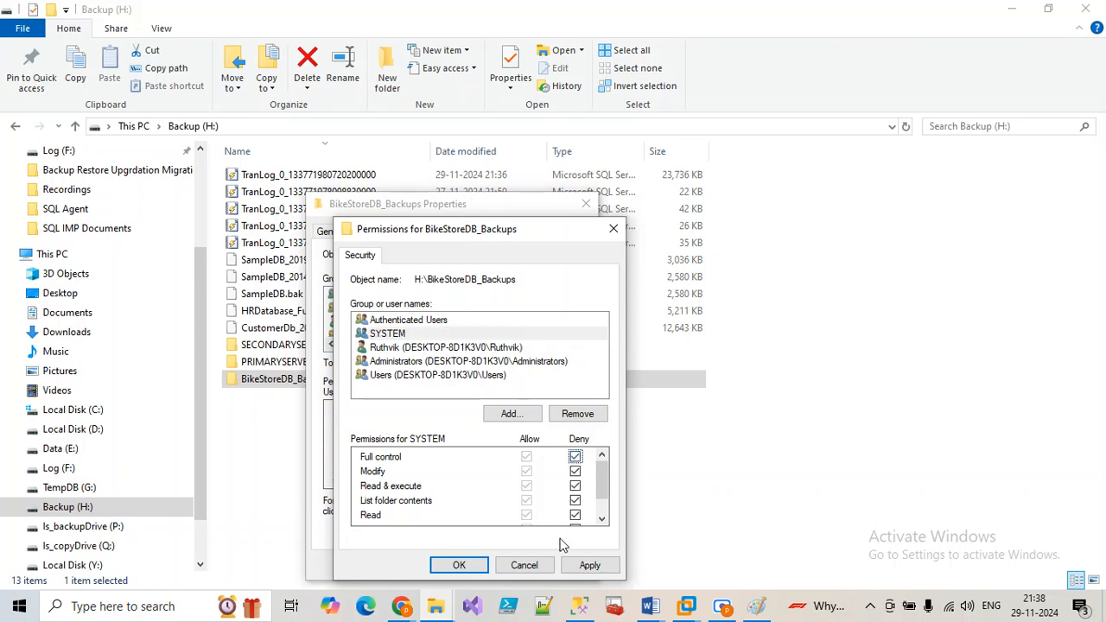
Step: Apply the deny permissions, accept the warning, and close the folder properties
{"action": "left_click", "coordinate": [590, 566]}
{"action": "left_click", "coordinate": [630, 386]}
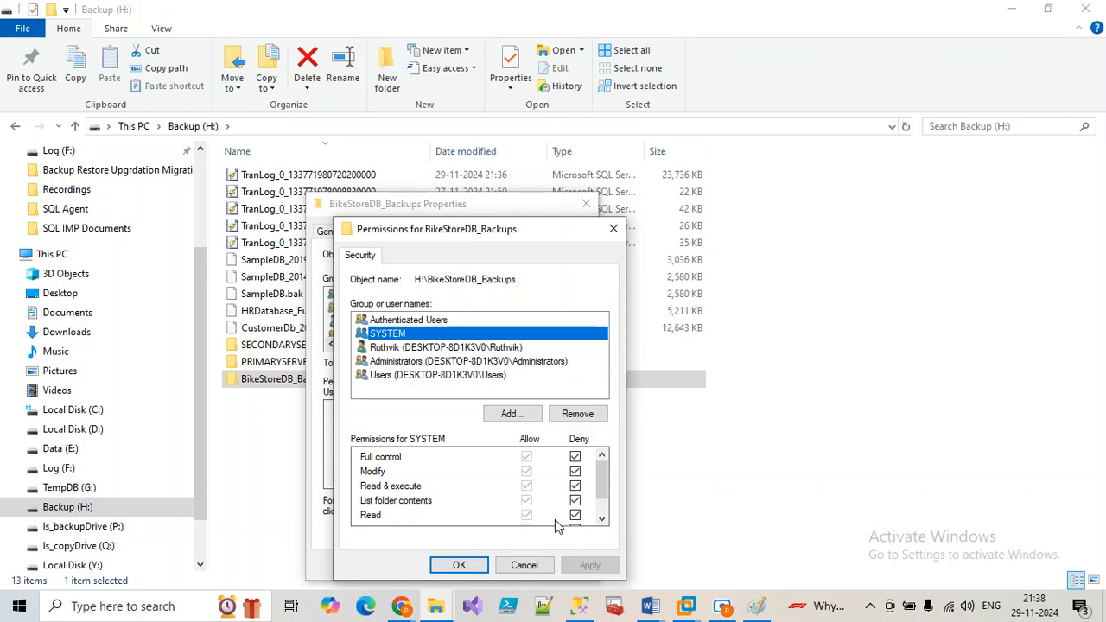
{"action": "left_click", "coordinate": [459, 565]}
{"action": "left_click", "coordinate": [448, 566]}
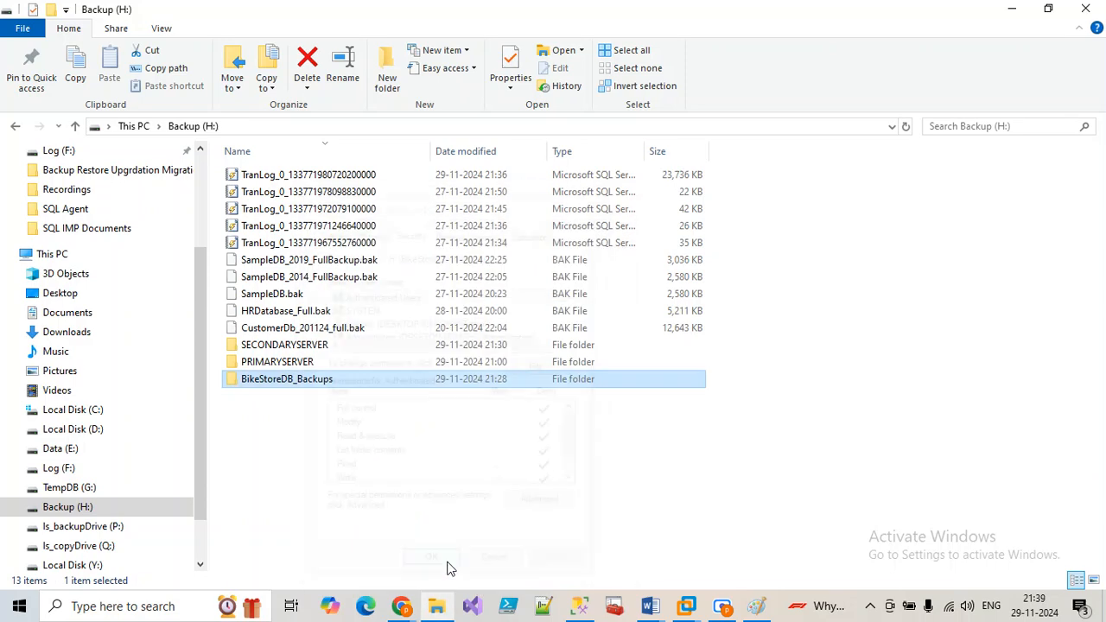
Step: Run the BikeStoreDB_TargetDB job again from its first step
{"action": "left_click", "coordinate": [571, 606]}
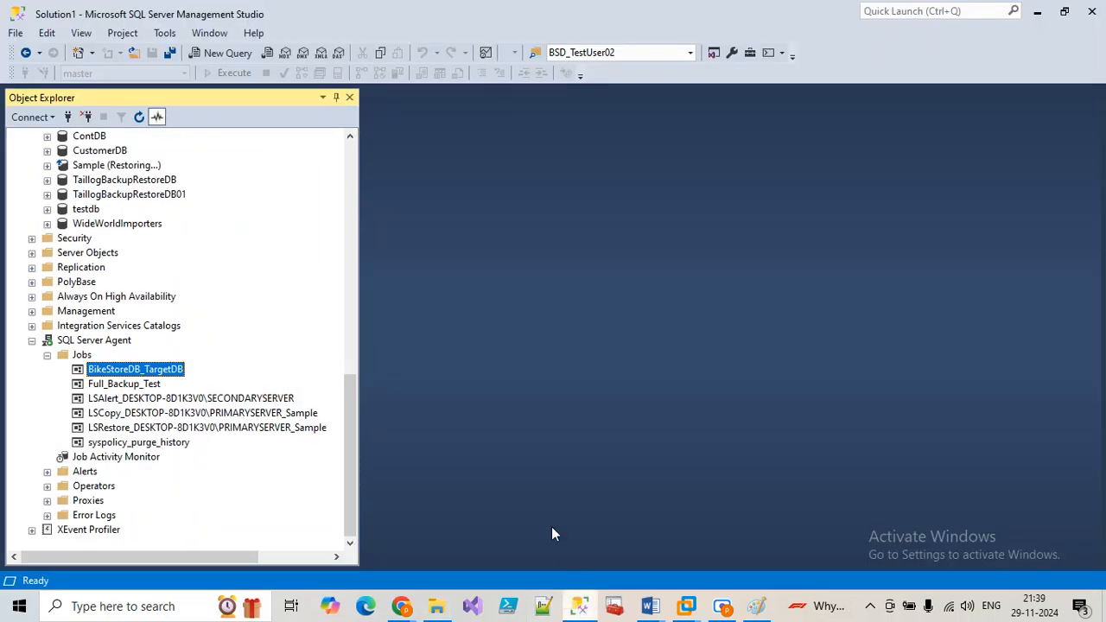
{"action": "right_click", "coordinate": [159, 373]}
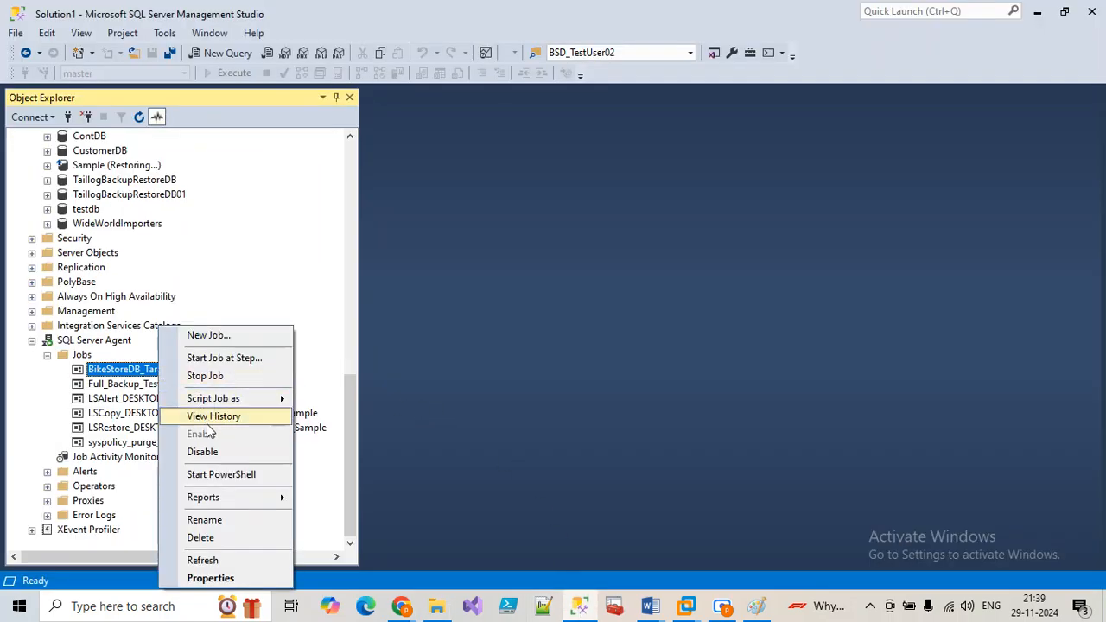
{"action": "left_click", "coordinate": [200, 363]}
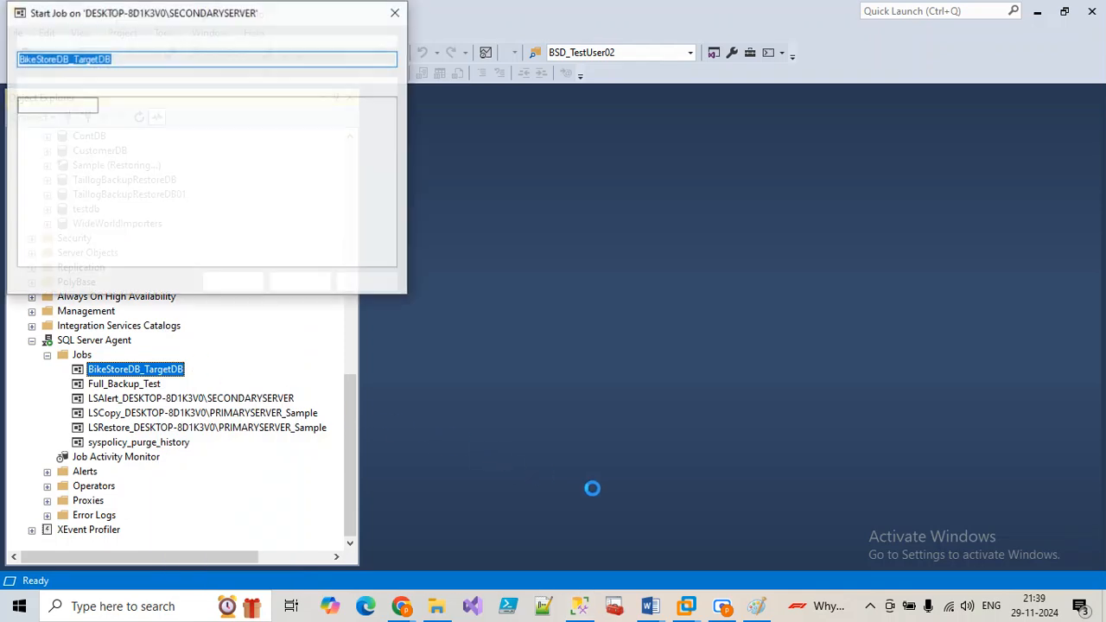
{"action": "left_click", "coordinate": [240, 277]}
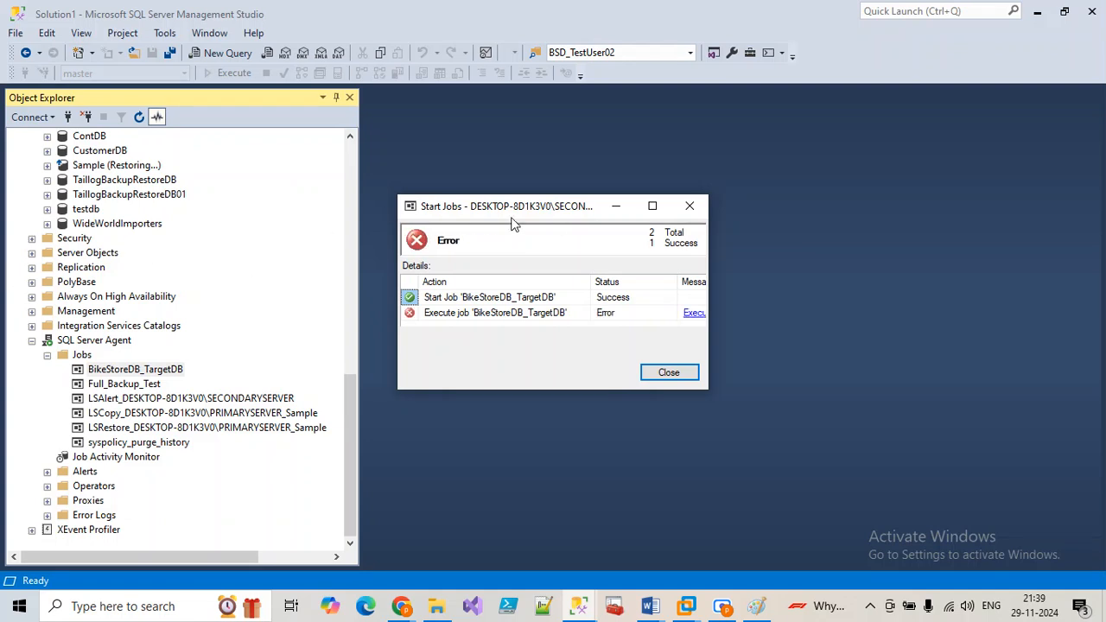
Step: Enlarge the results, view the execution failure details, then dismiss them and close the window
{"action": "left_click", "coordinate": [654, 211]}
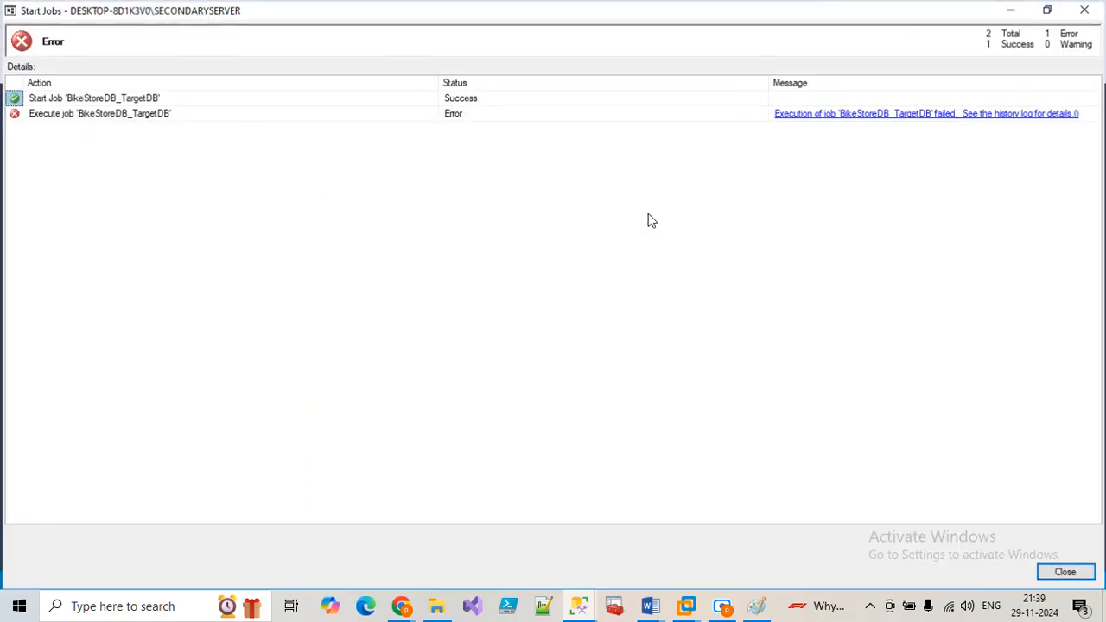
{"action": "left_click", "coordinate": [845, 113]}
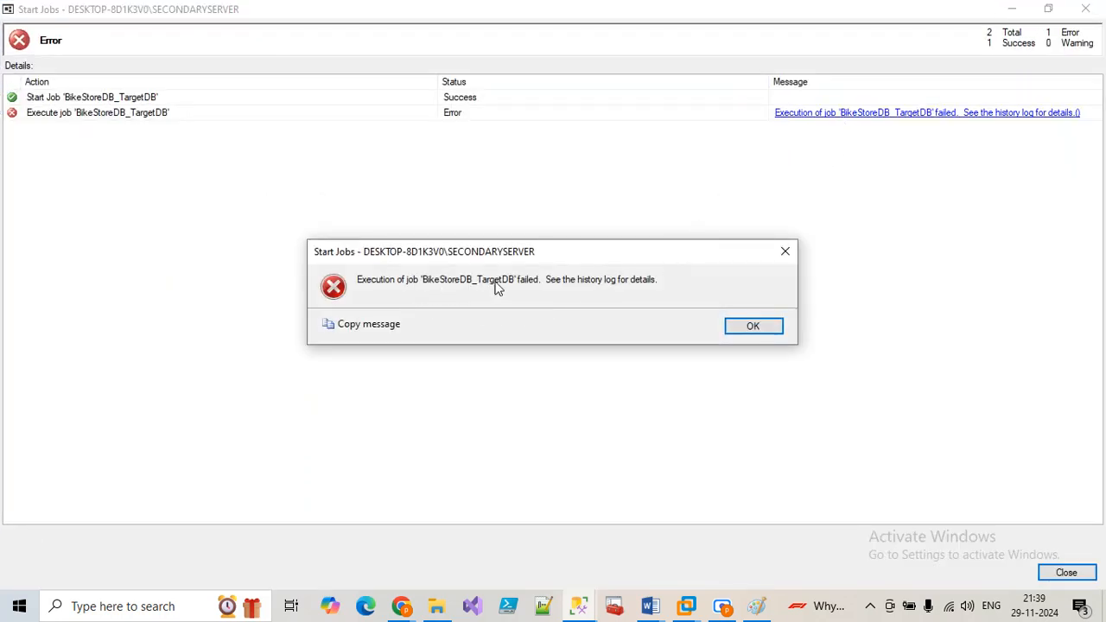
{"action": "left_click", "coordinate": [759, 325]}
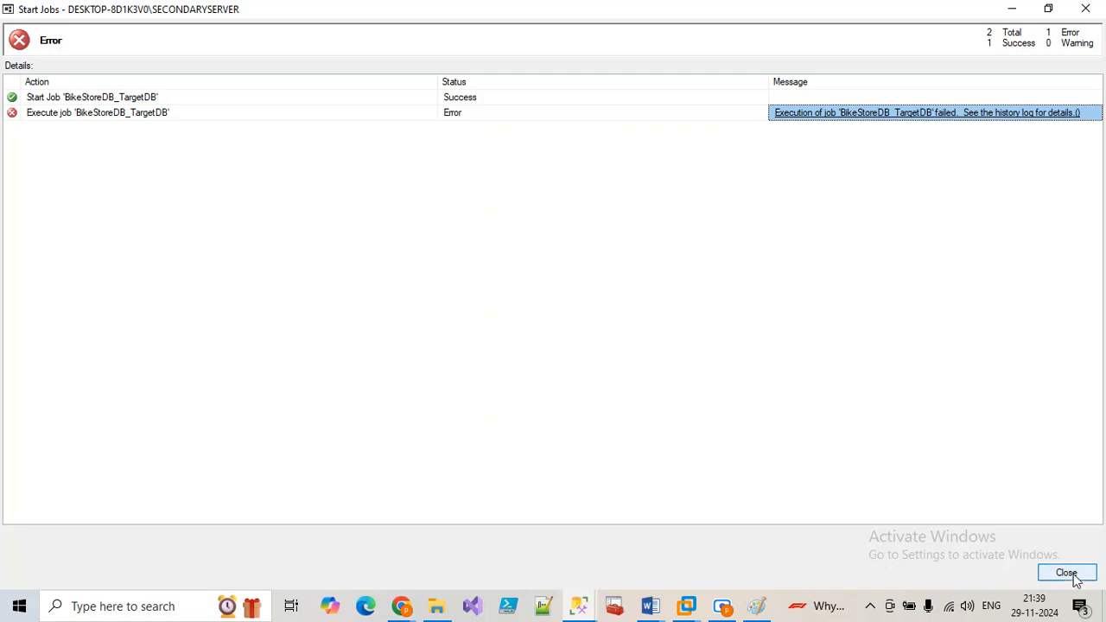
{"action": "left_click", "coordinate": [1072, 574]}
Step: Open BikeStoreDB_TargetDB's history maximized, expand the failed run, read the backup step's error, then go to Configuration Manager
{"action": "right_click", "coordinate": [140, 374]}
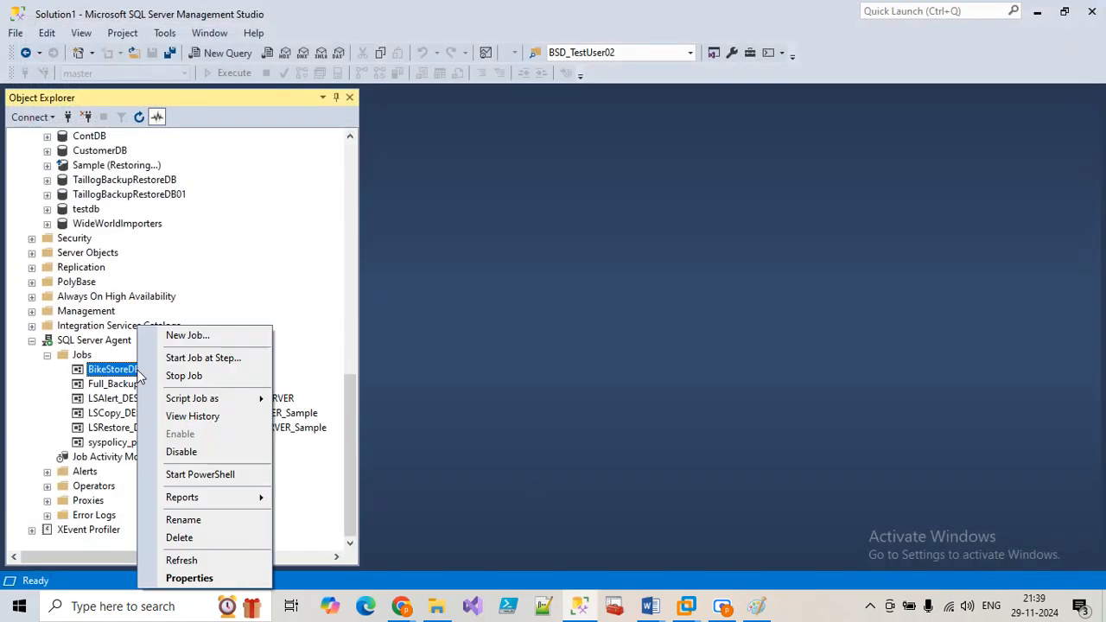
{"action": "left_click", "coordinate": [186, 416]}
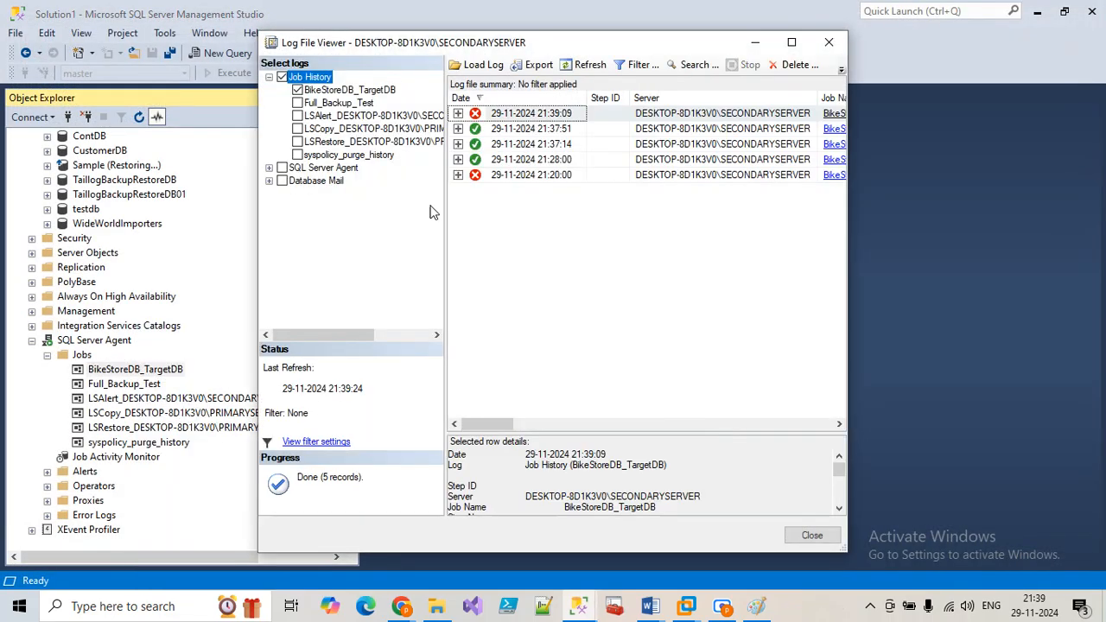
{"action": "left_click", "coordinate": [792, 42]}
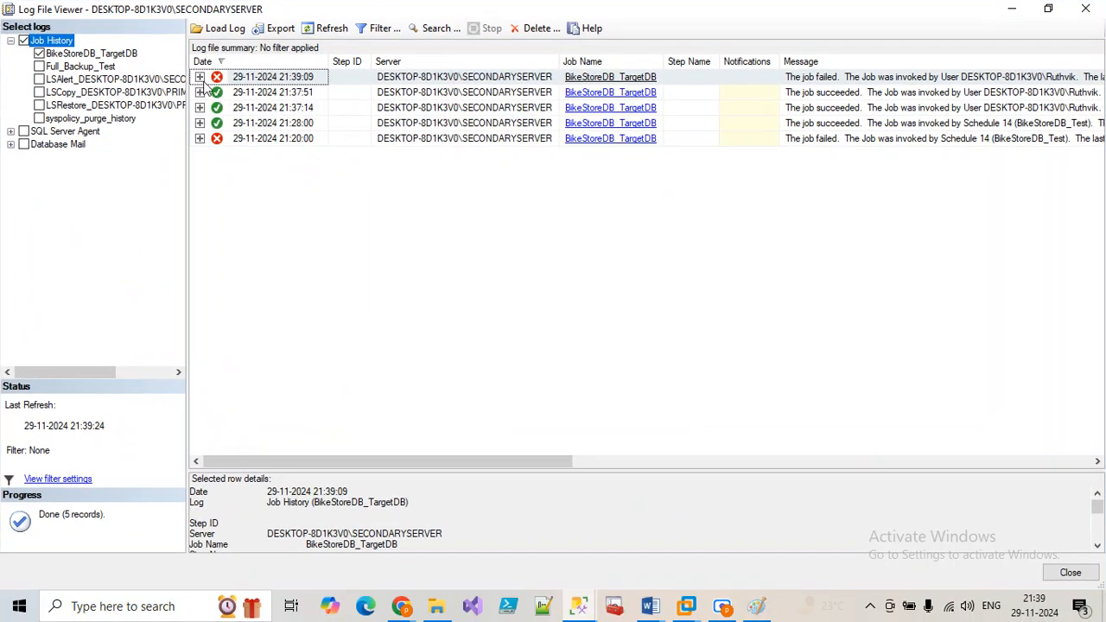
{"action": "left_click", "coordinate": [199, 77]}
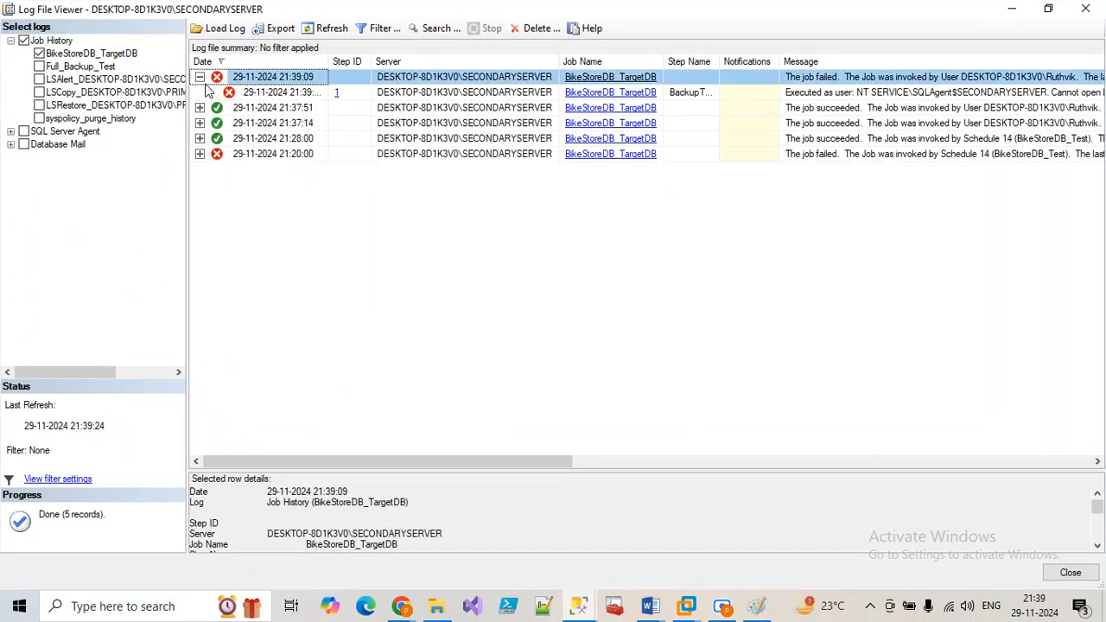
{"action": "left_click", "coordinate": [841, 108]}
{"action": "left_click", "coordinate": [818, 96]}
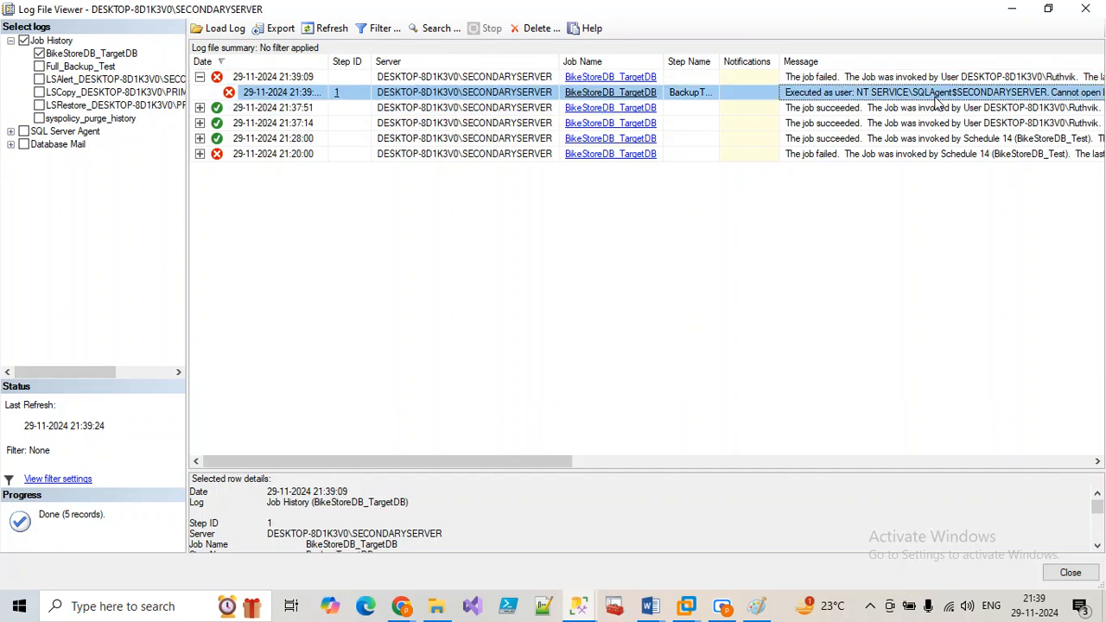
{"action": "left_click_drag", "start_coordinate": [536, 464], "coordinate": [683, 429]}
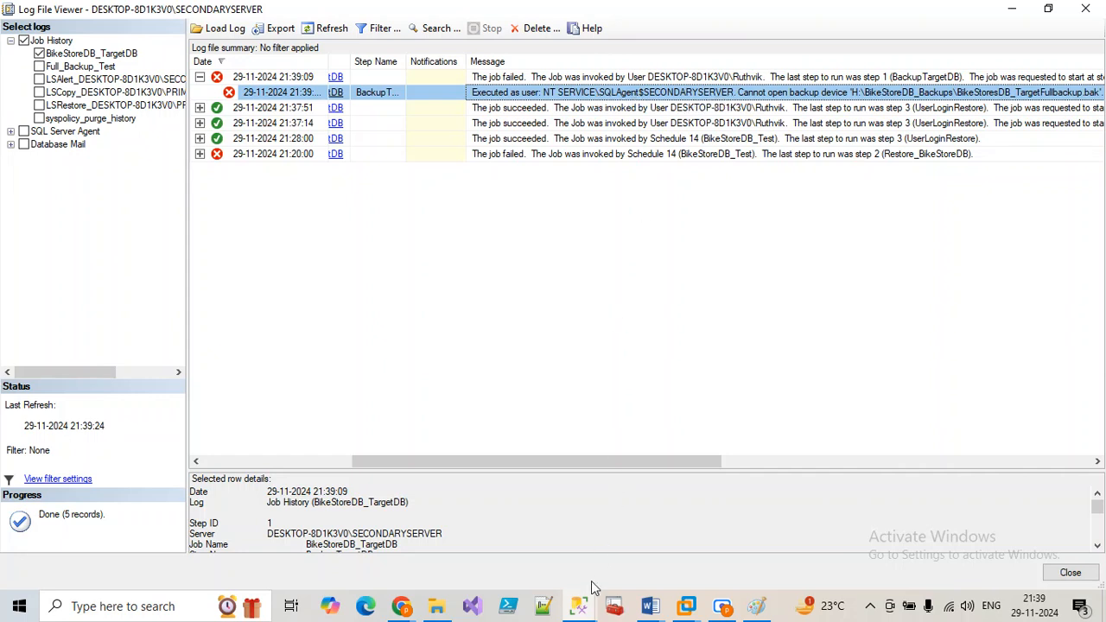
{"action": "left_click", "coordinate": [614, 607]}
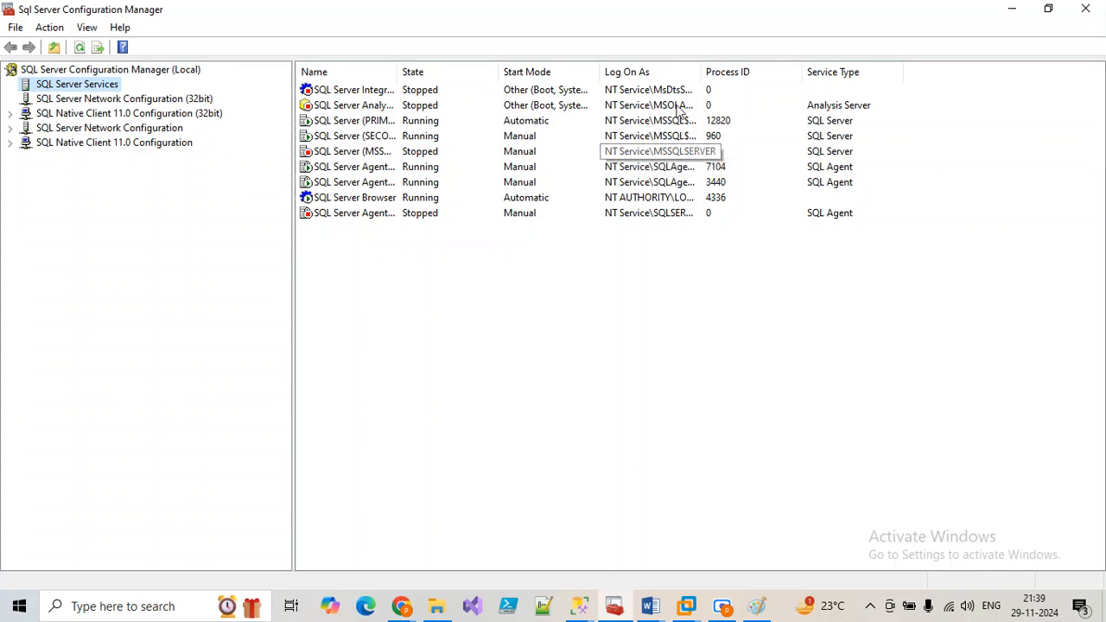
Step: Auto-fit the Log On As column and right-click the SQL Server Agent (SECONDARYSERVER) service
{"action": "double_click", "coordinate": [704, 71]}
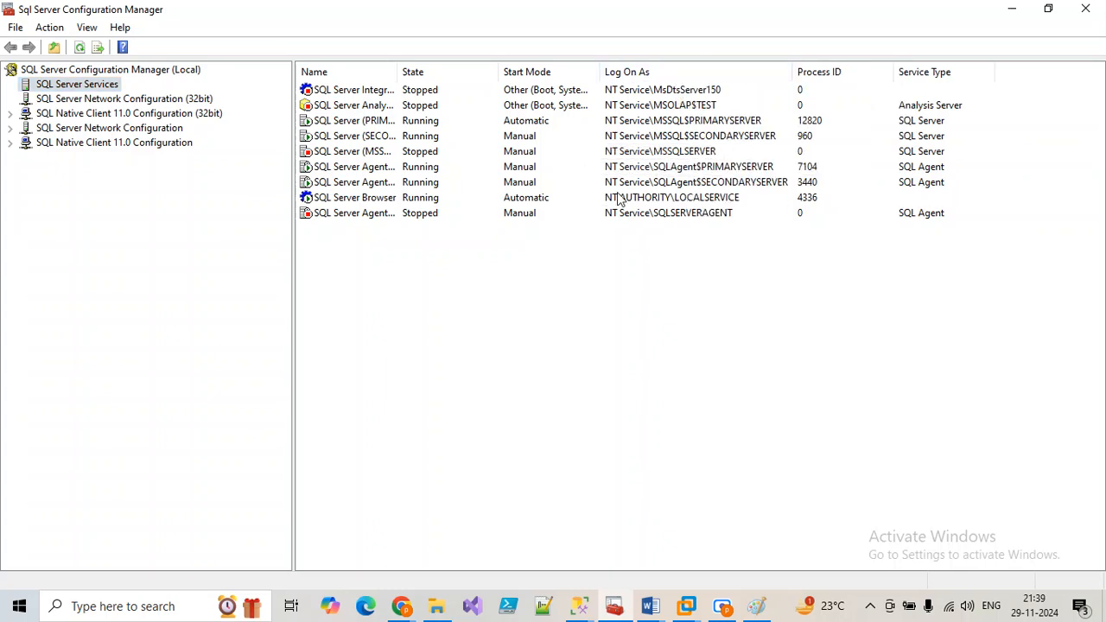
{"action": "left_click", "coordinate": [694, 186]}
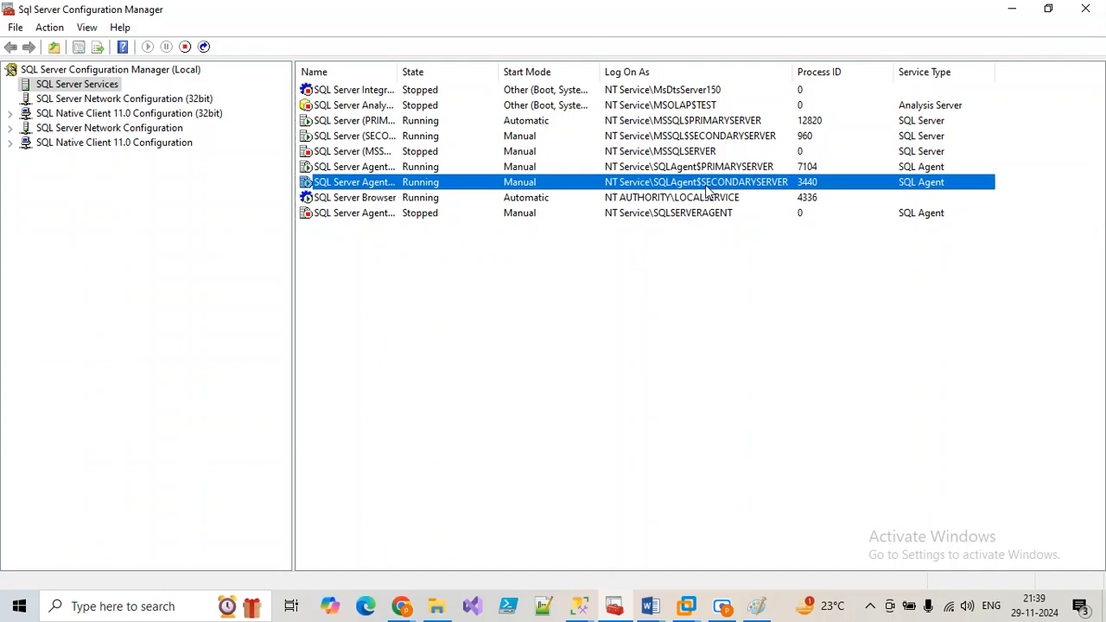
{"action": "left_click", "coordinate": [1010, 10]}
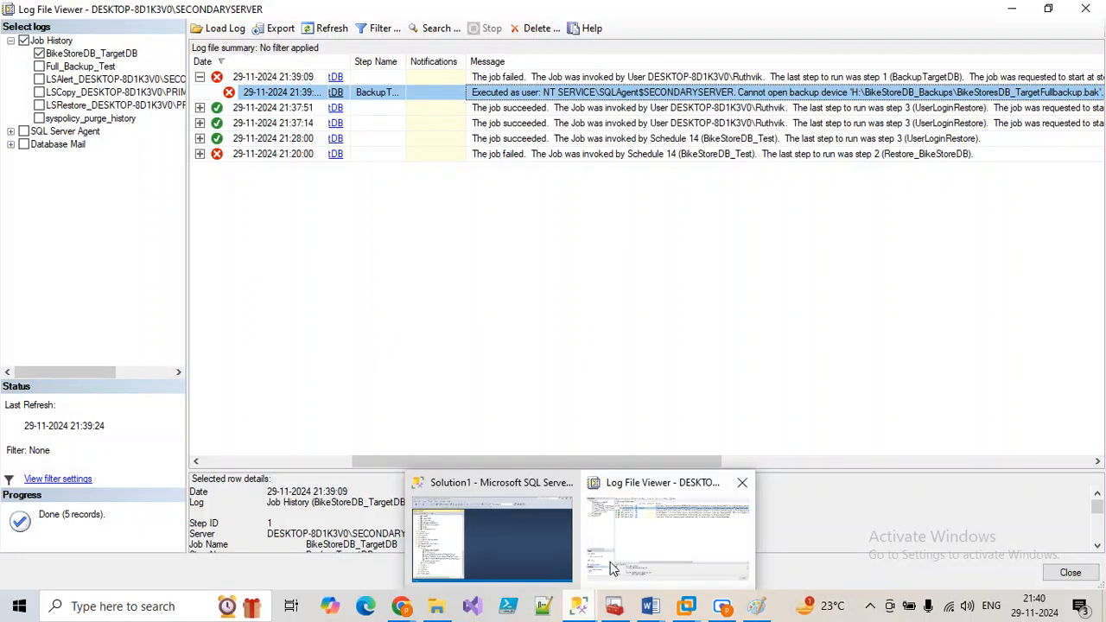
{"action": "left_click", "coordinate": [614, 606]}
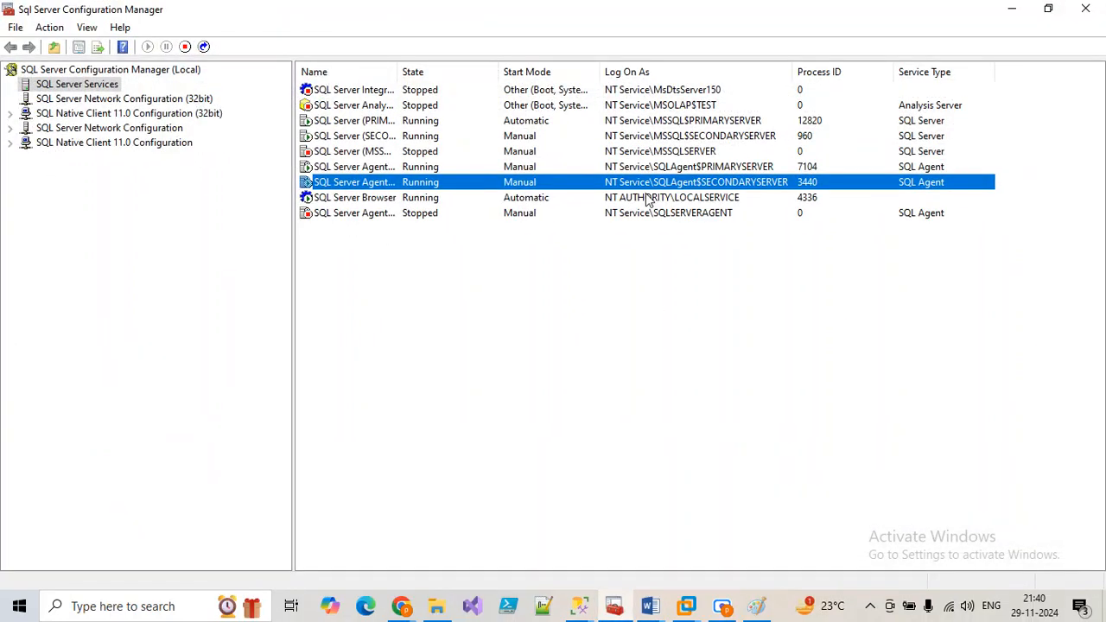
{"action": "right_click", "coordinate": [654, 190]}
Step: Open the Agent's properties, browse for a local user account, and set the search location
{"action": "left_click", "coordinate": [708, 290]}
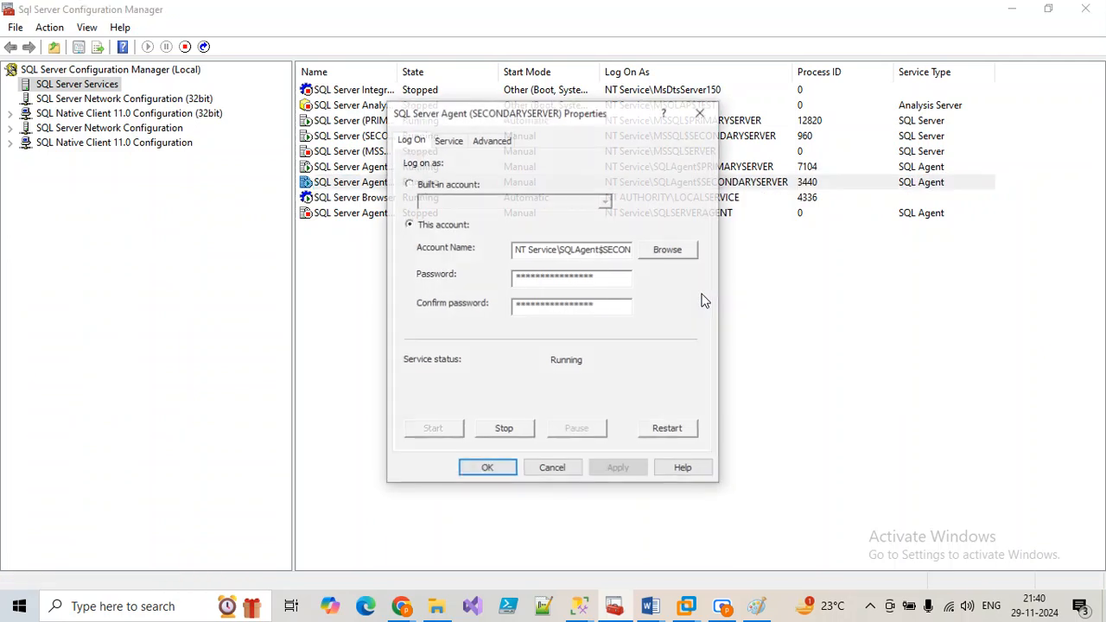
{"action": "left_click", "coordinate": [668, 253]}
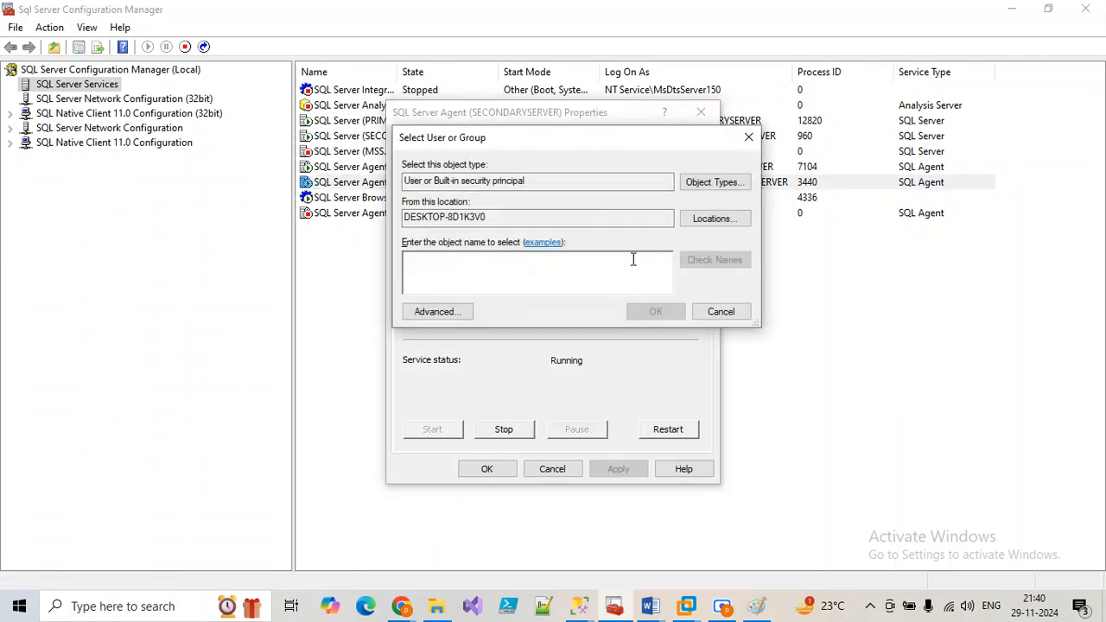
{"action": "type", "text": "ruthvi"}
{"action": "left_click", "coordinate": [714, 258]}
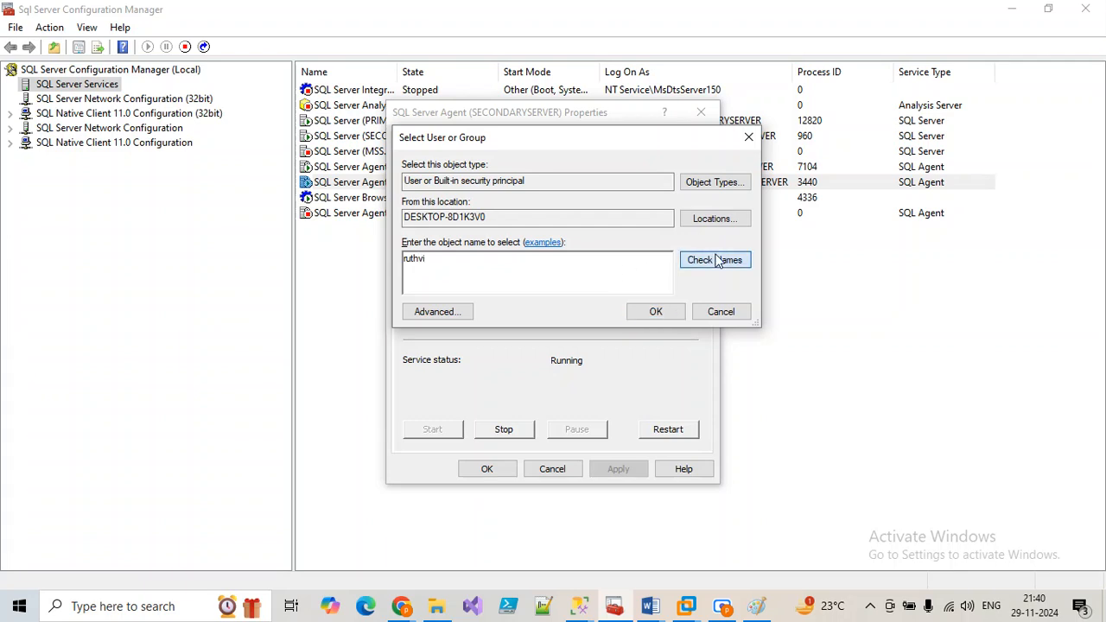
{"action": "left_click", "coordinate": [605, 259]}
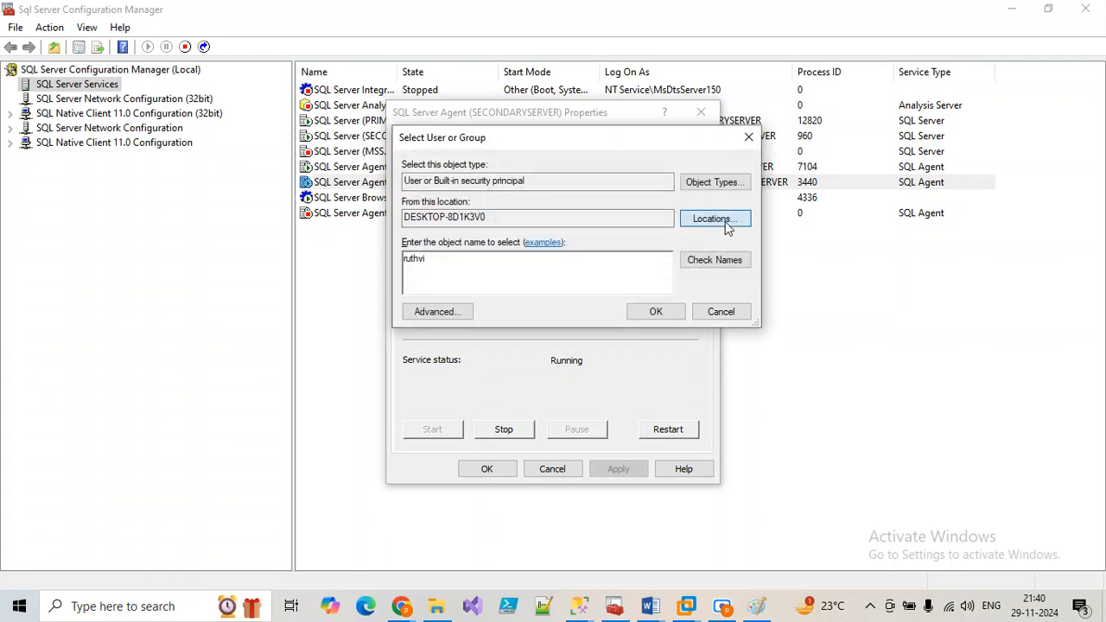
{"action": "left_click", "coordinate": [731, 220]}
{"action": "left_click", "coordinate": [702, 363]}
Step: Confirm the object types and resolve the corrected name to the local user account
{"action": "left_click", "coordinate": [710, 180]}
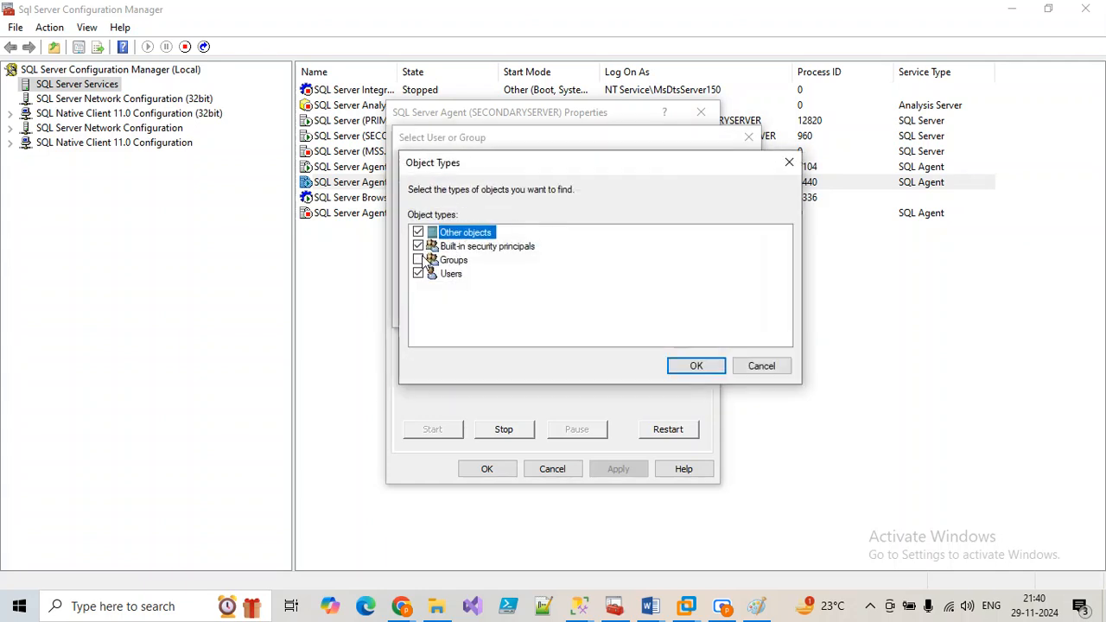
{"action": "left_click", "coordinate": [696, 365]}
{"action": "left_click", "coordinate": [707, 264]}
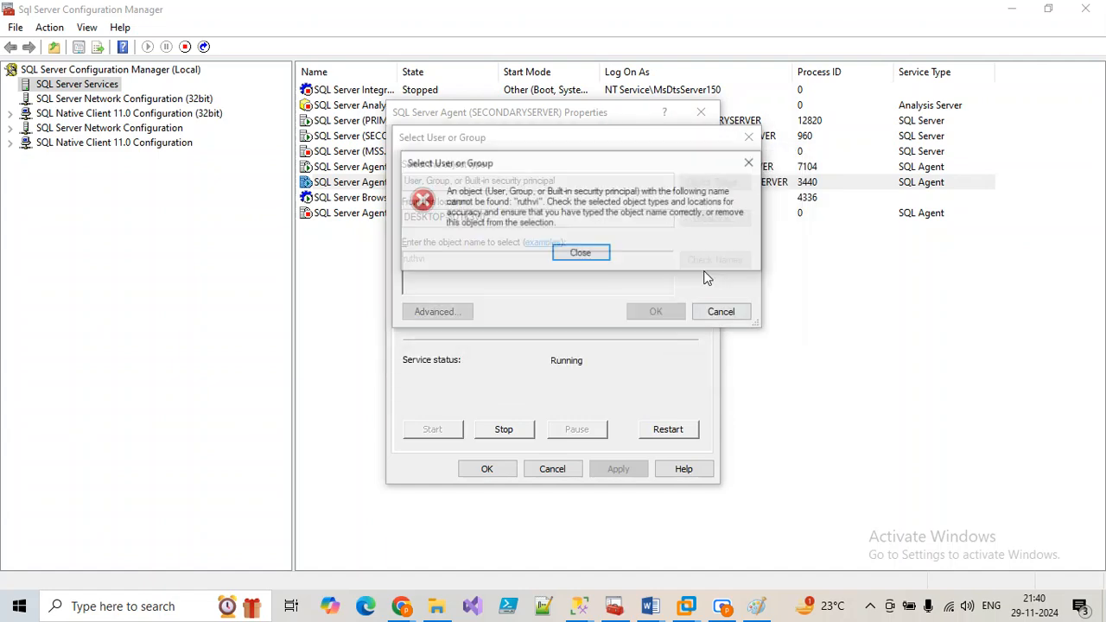
{"action": "left_click", "coordinate": [596, 256]}
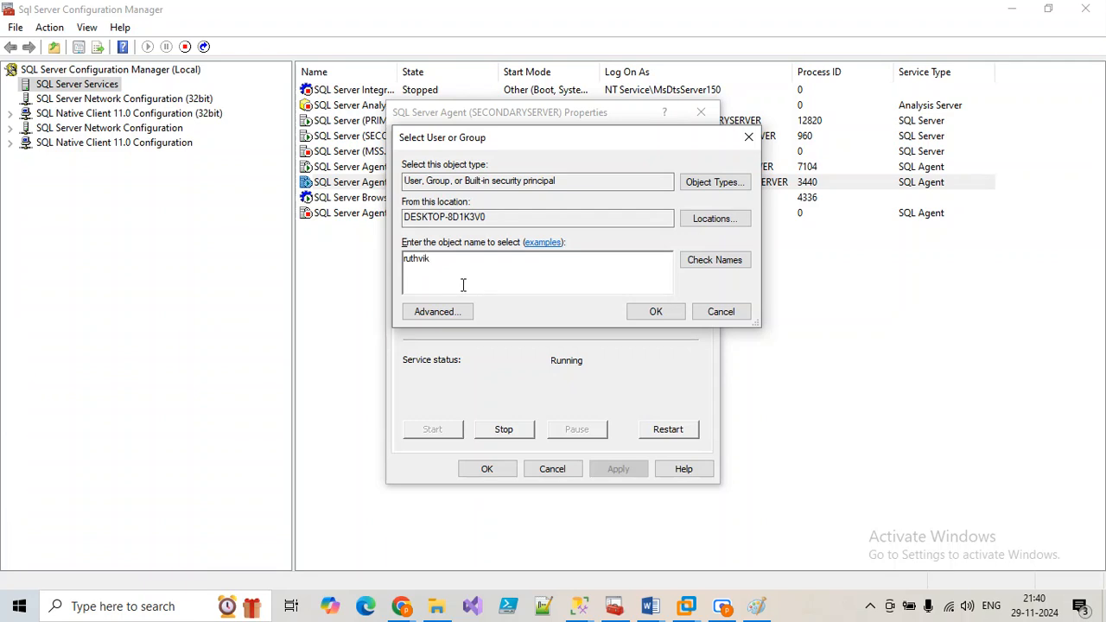
{"action": "left_click", "coordinate": [724, 261]}
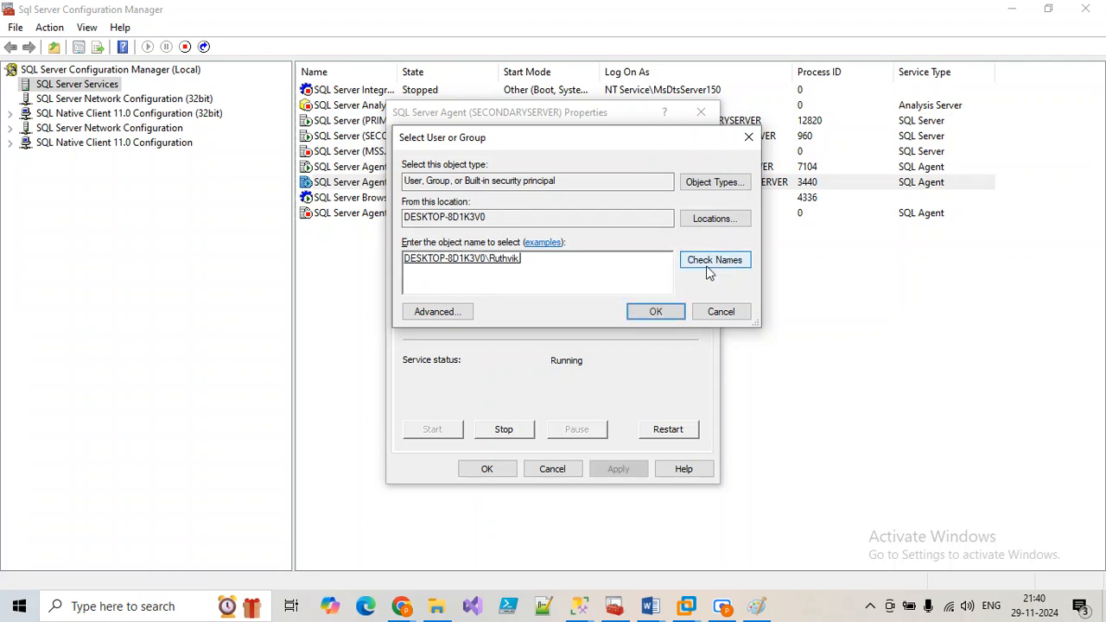
{"action": "left_click", "coordinate": [670, 313]}
Step: Cancel the logon change, keeping NT Service\SQLAgent$SECONDARYSERVER, and return to the job history log
{"action": "left_click", "coordinate": [545, 278]}
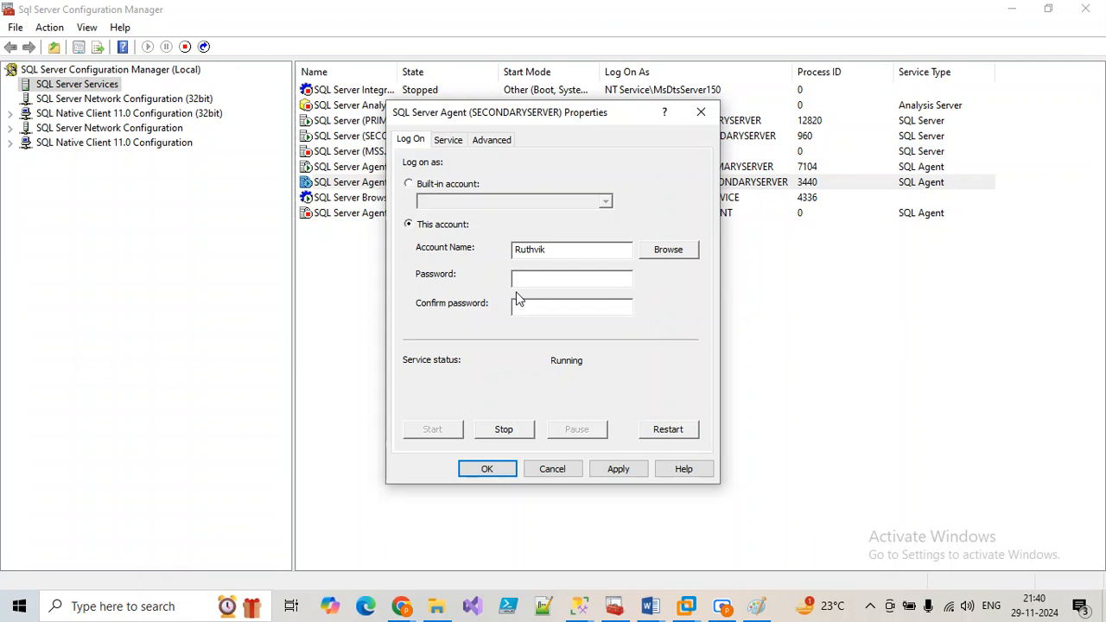
{"action": "left_click", "coordinate": [554, 471]}
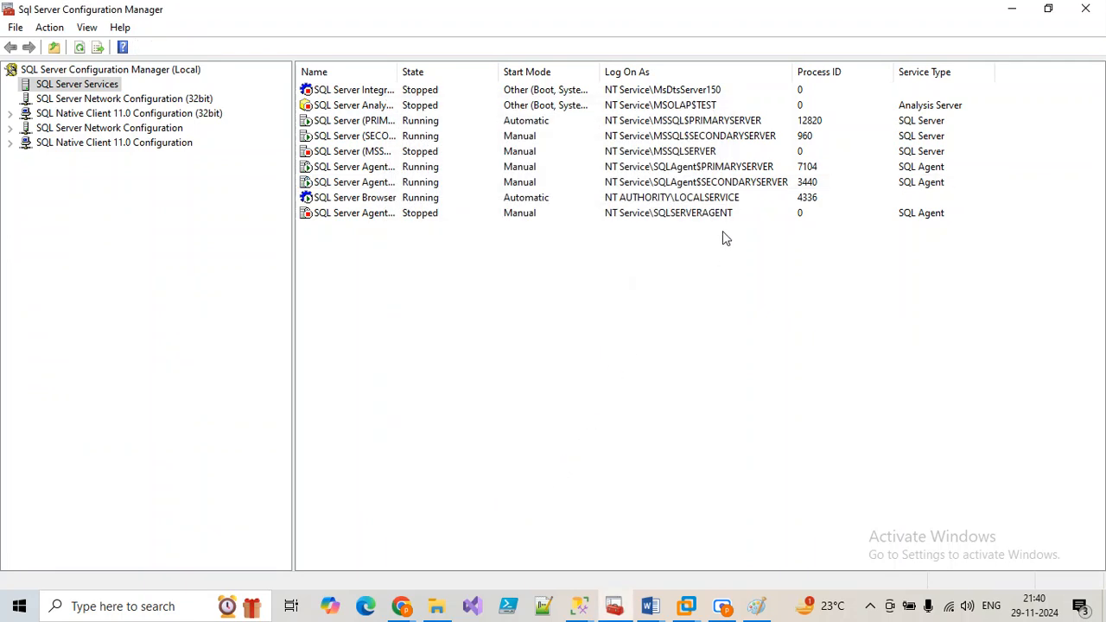
{"action": "left_click", "coordinate": [717, 185]}
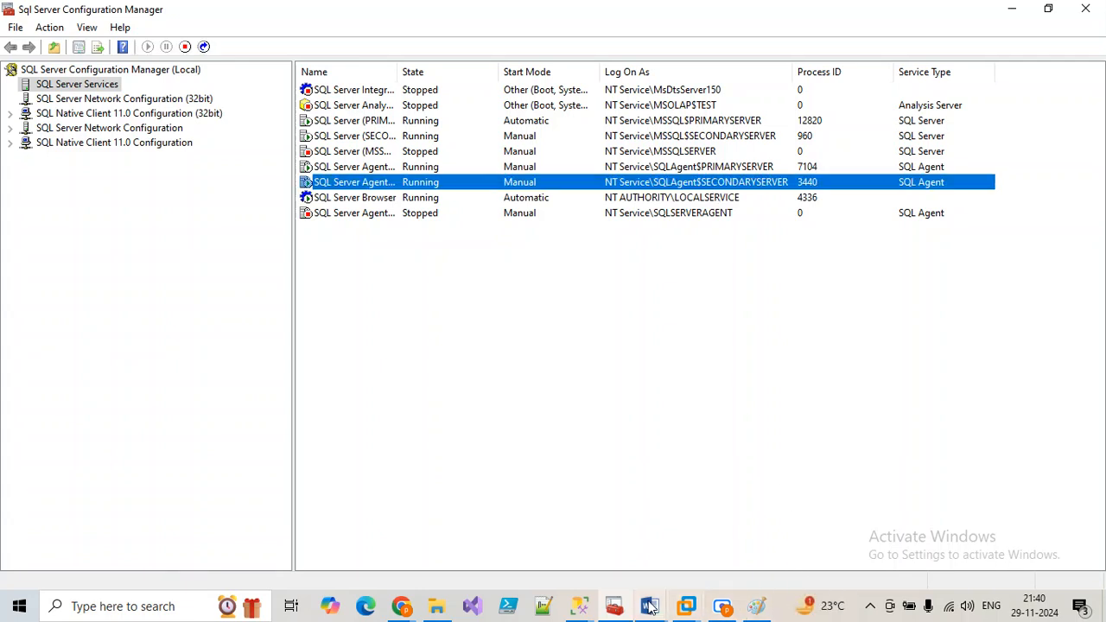
{"action": "left_click", "coordinate": [667, 531]}
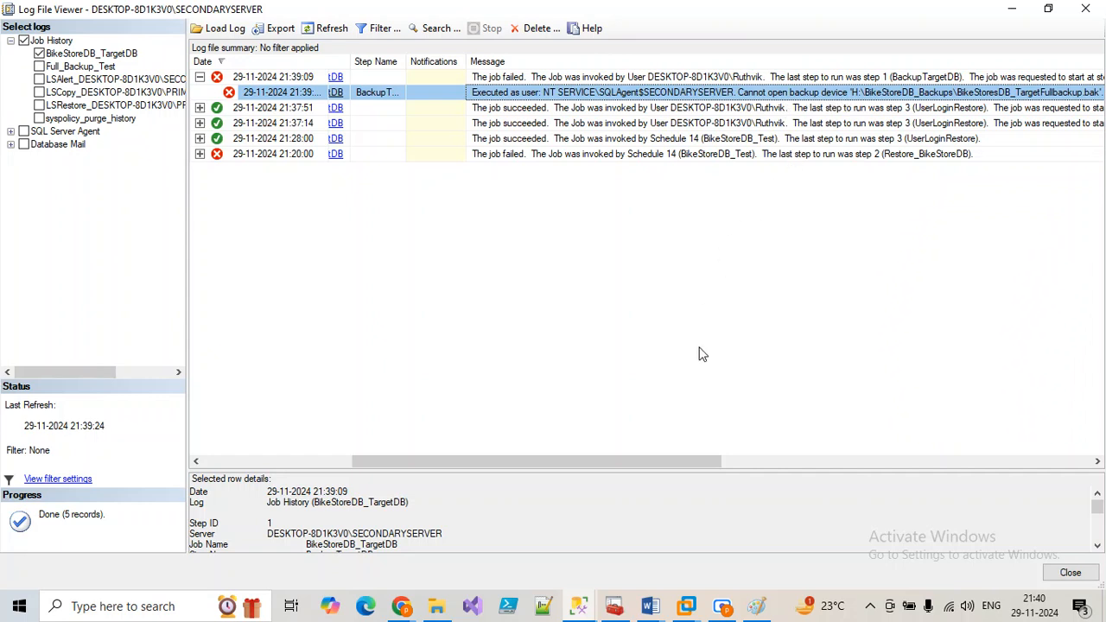
Step: Open BikeStoreDB_Backups security permissions and clear Authenticated Users' Full control and Read denials
{"action": "left_click", "coordinate": [438, 607]}
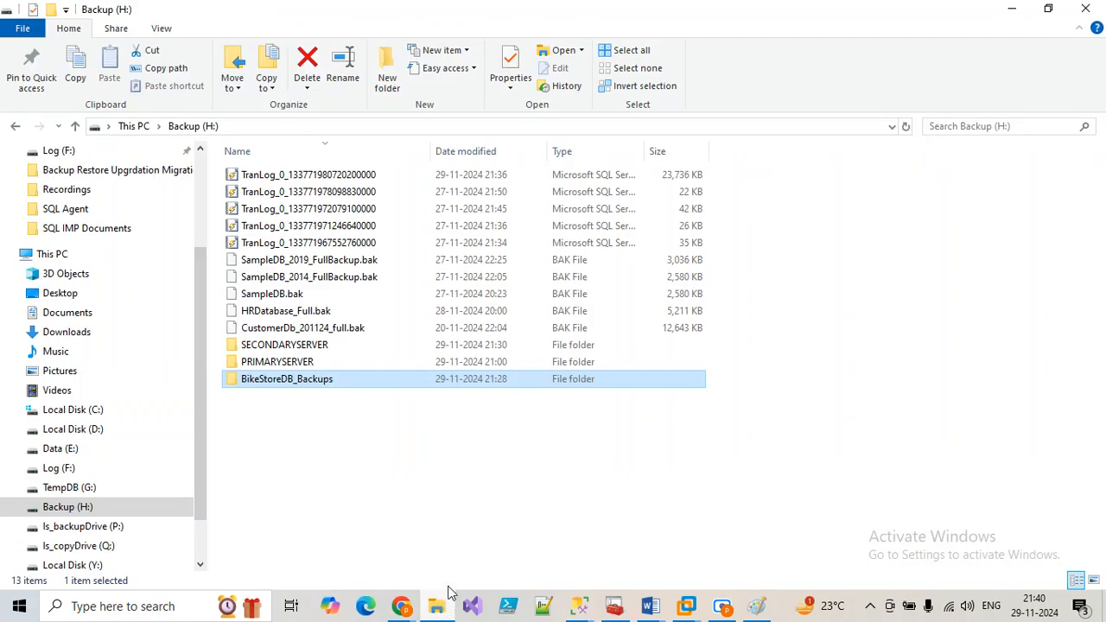
{"action": "right_click", "coordinate": [314, 391]}
{"action": "left_click", "coordinate": [365, 576]}
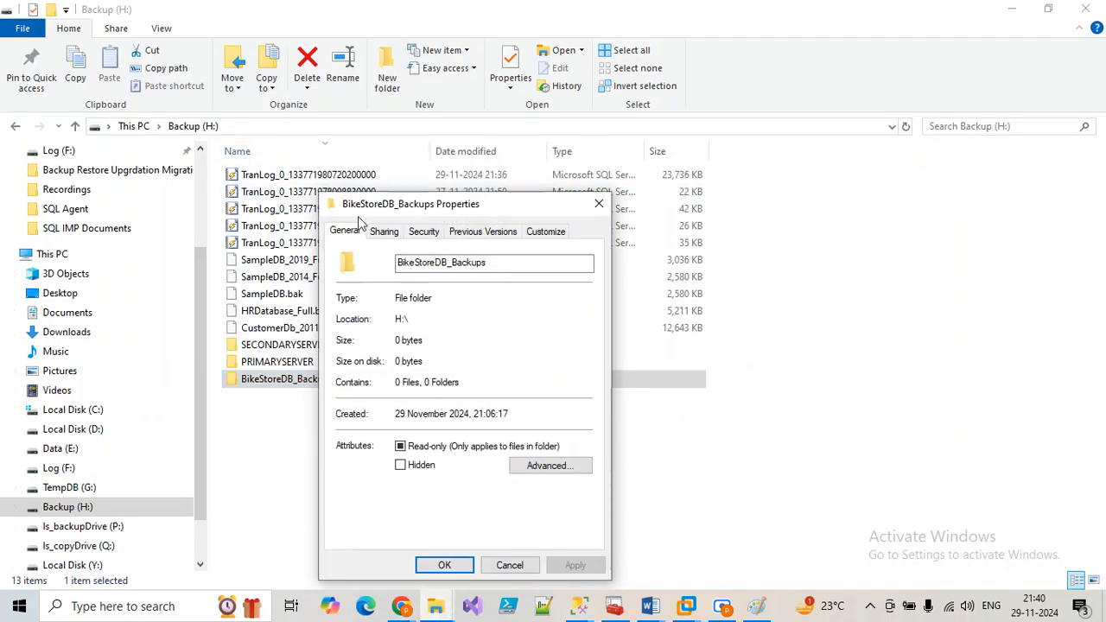
{"action": "left_click", "coordinate": [425, 231]}
{"action": "left_click", "coordinate": [581, 369]}
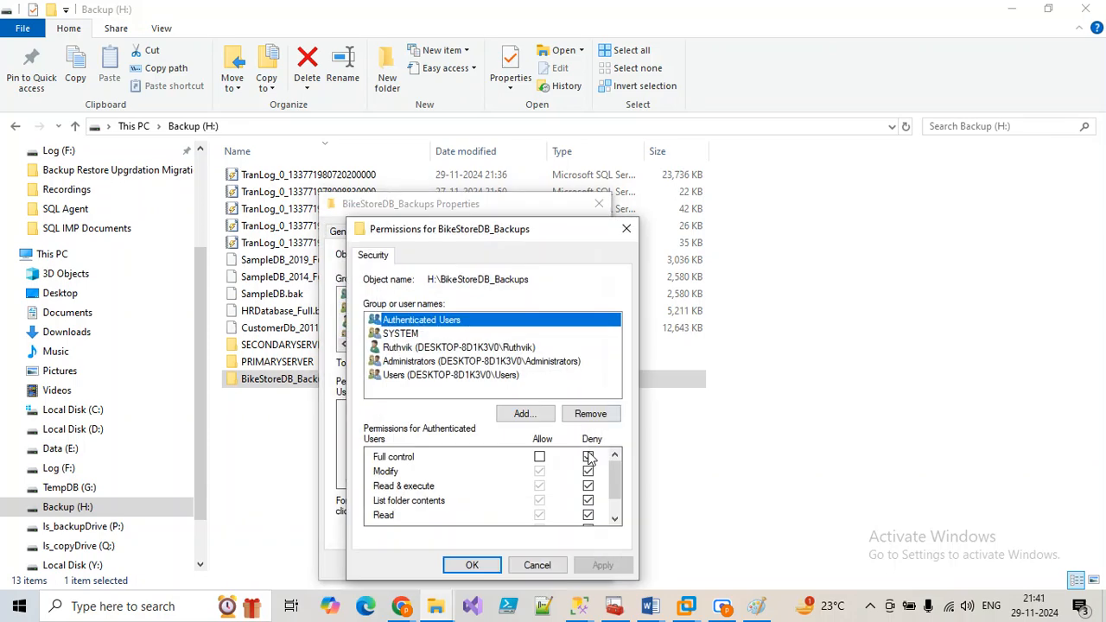
{"action": "left_click", "coordinate": [588, 457]}
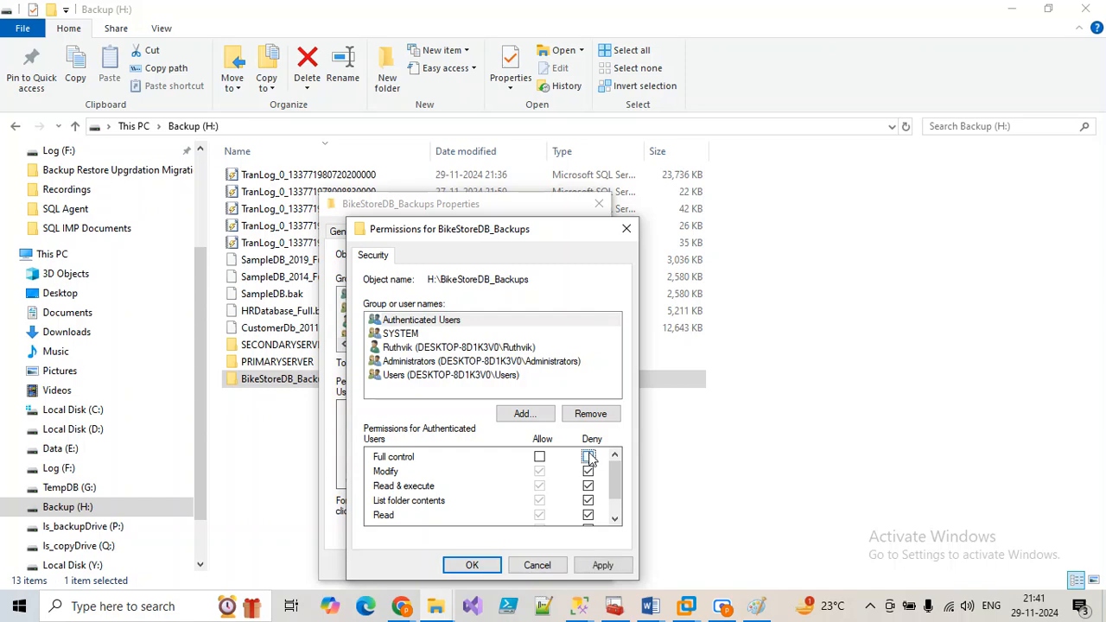
{"action": "left_click", "coordinate": [588, 515]}
{"action": "scroll", "coordinate": [591, 517], "scroll_direction": "down", "scroll_amount": 1}
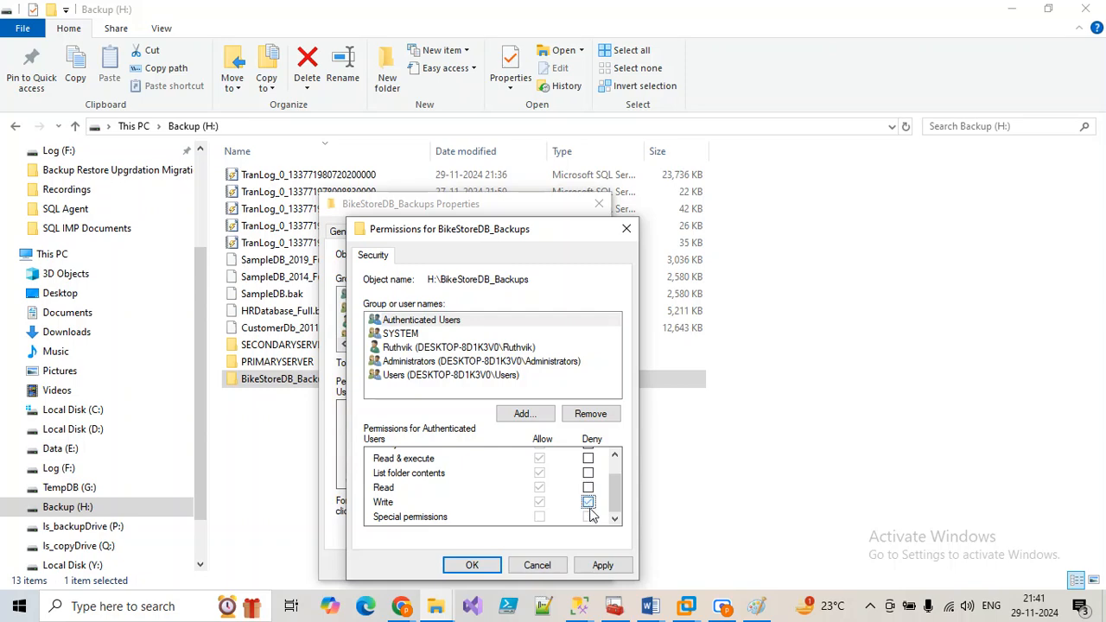
{"action": "scroll", "coordinate": [588, 510], "scroll_direction": "up", "scroll_amount": 1}
Step: Clear SYSTEM's Full control, Modify, Read & execute, List, Read and Write denials
{"action": "left_click", "coordinate": [406, 335]}
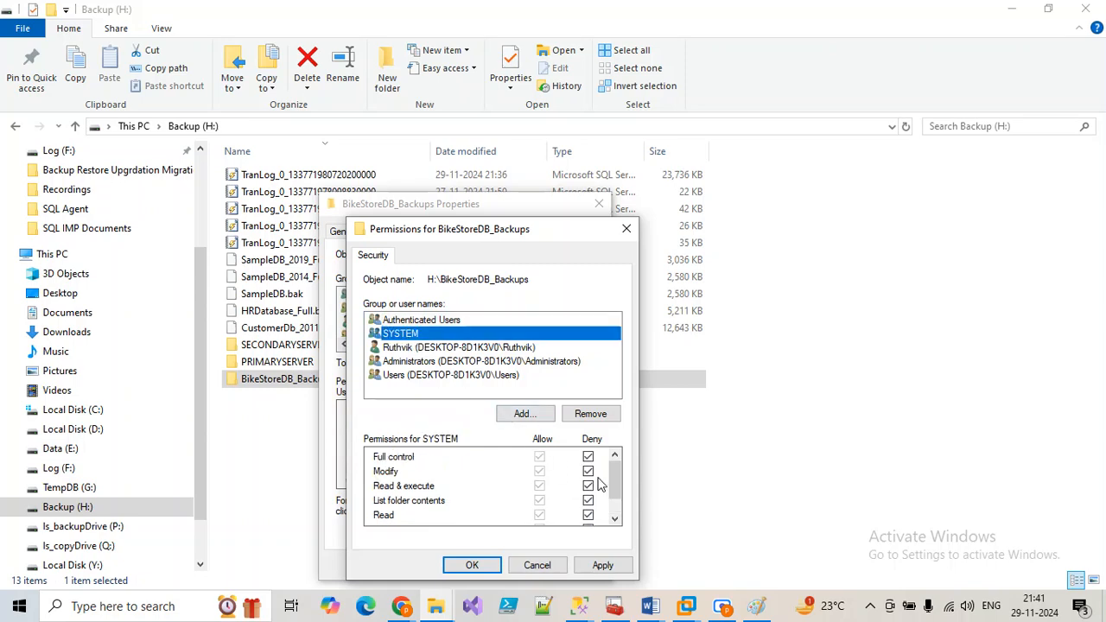
{"action": "left_click", "coordinate": [588, 457]}
{"action": "left_click", "coordinate": [588, 471]}
{"action": "left_click", "coordinate": [588, 486]}
{"action": "left_click", "coordinate": [587, 501]}
{"action": "left_click", "coordinate": [588, 516]}
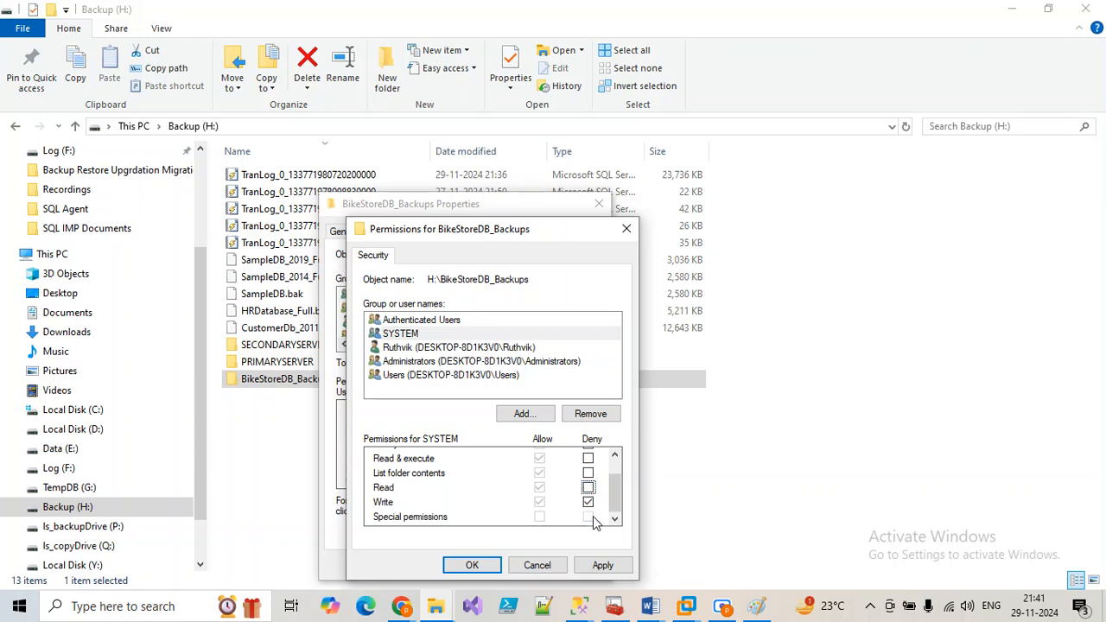
{"action": "left_click", "coordinate": [589, 502]}
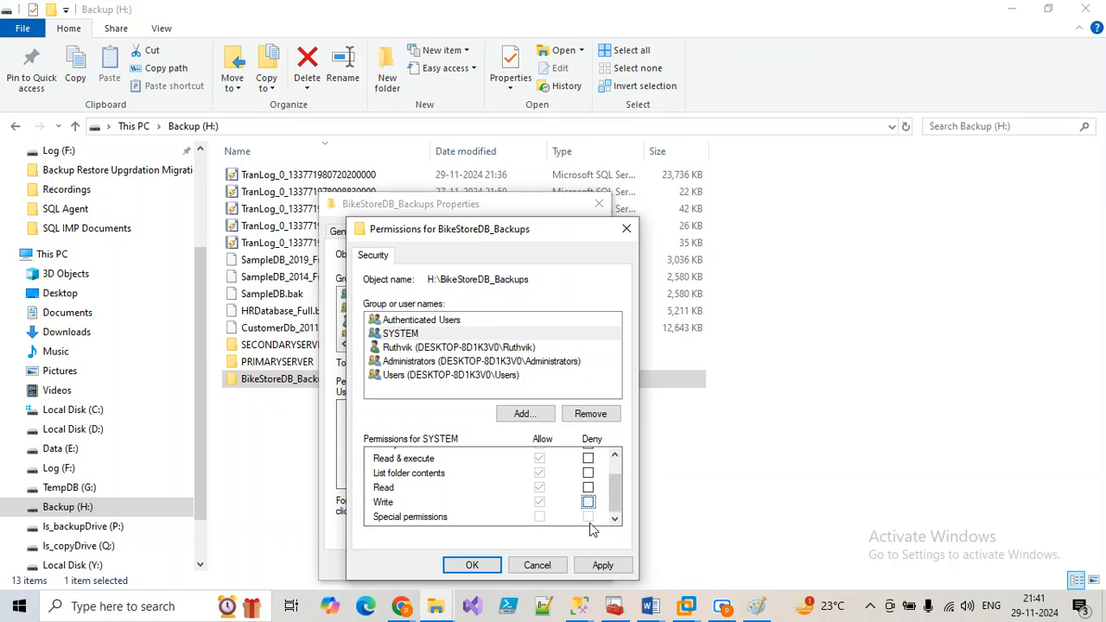
Step: Clear the Deny permissions for the local user account and the Administrators group
{"action": "left_click", "coordinate": [468, 349]}
{"action": "left_click", "coordinate": [587, 459]}
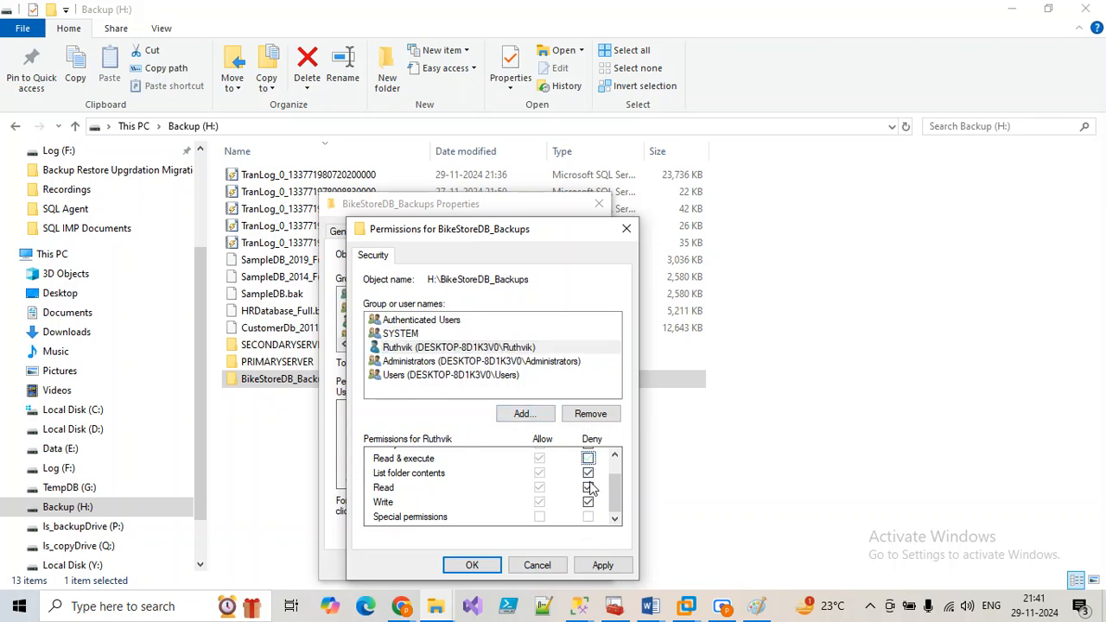
{"action": "left_click", "coordinate": [588, 502]}
{"action": "scroll", "coordinate": [595, 499], "scroll_direction": "up", "scroll_amount": 1}
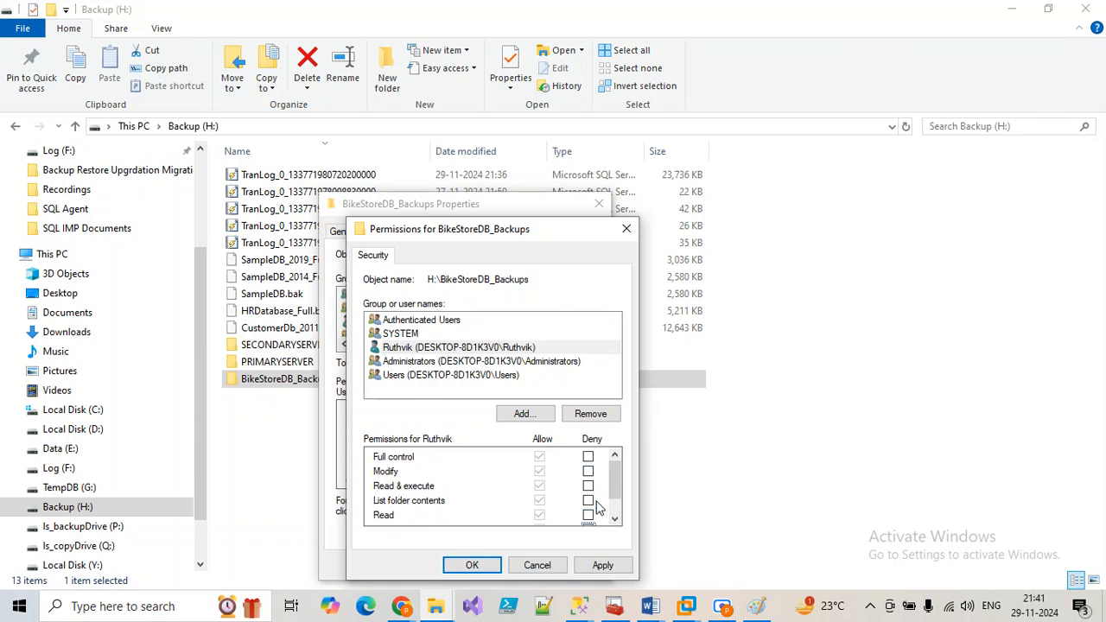
{"action": "scroll", "coordinate": [596, 497], "scroll_direction": "down", "scroll_amount": 1}
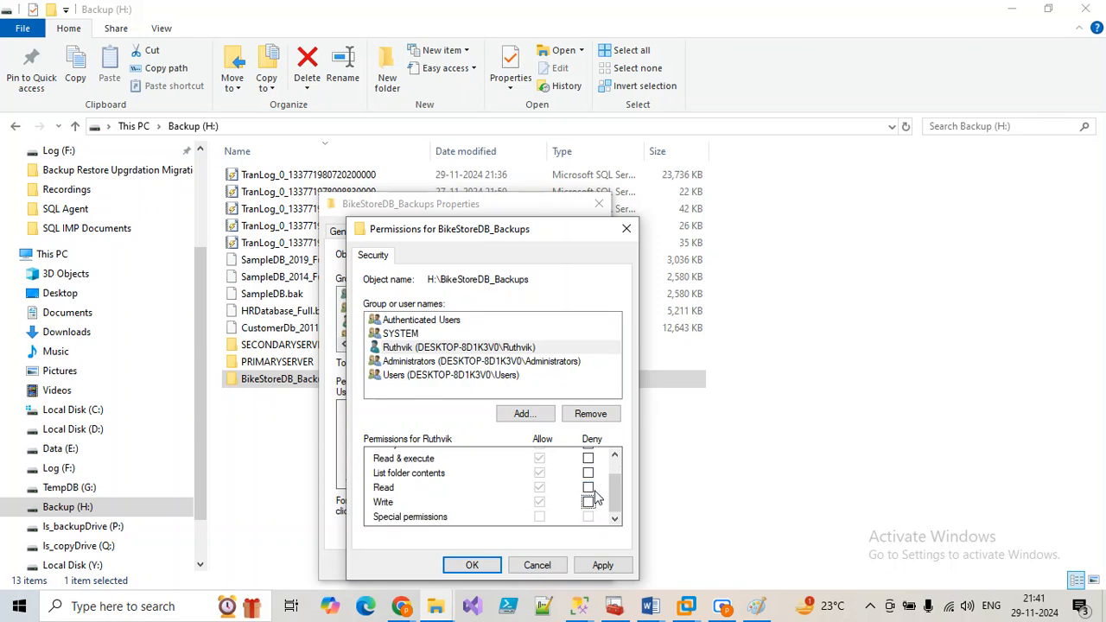
{"action": "left_click", "coordinate": [449, 363]}
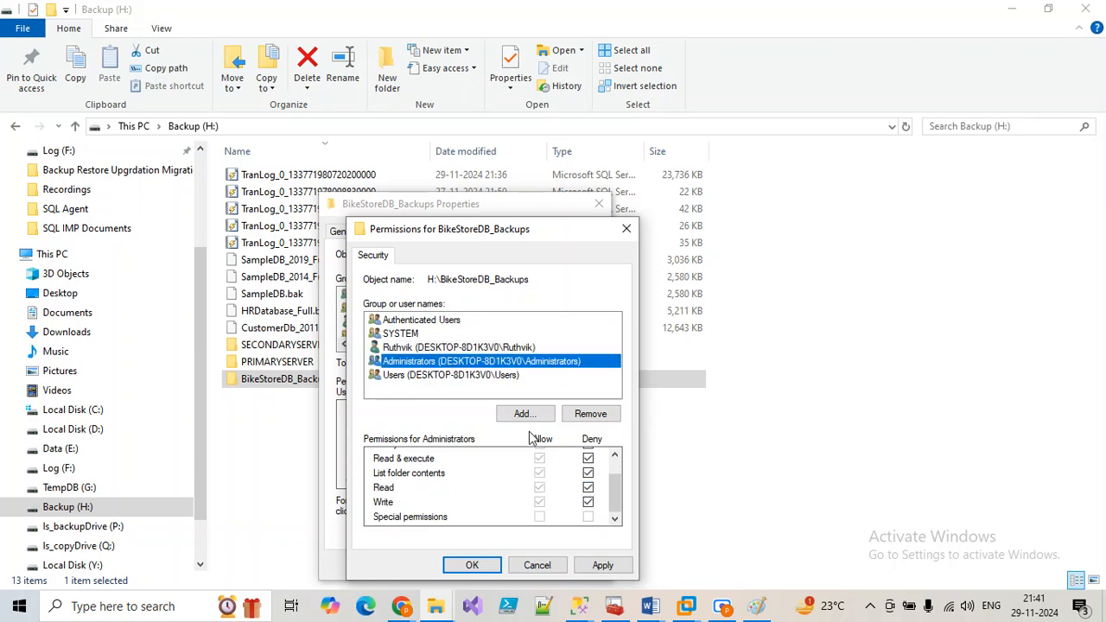
{"action": "left_click", "coordinate": [588, 502]}
{"action": "left_click", "coordinate": [587, 487]}
{"action": "left_click", "coordinate": [587, 473]}
{"action": "scroll", "coordinate": [594, 486], "scroll_direction": "up", "scroll_amount": 1}
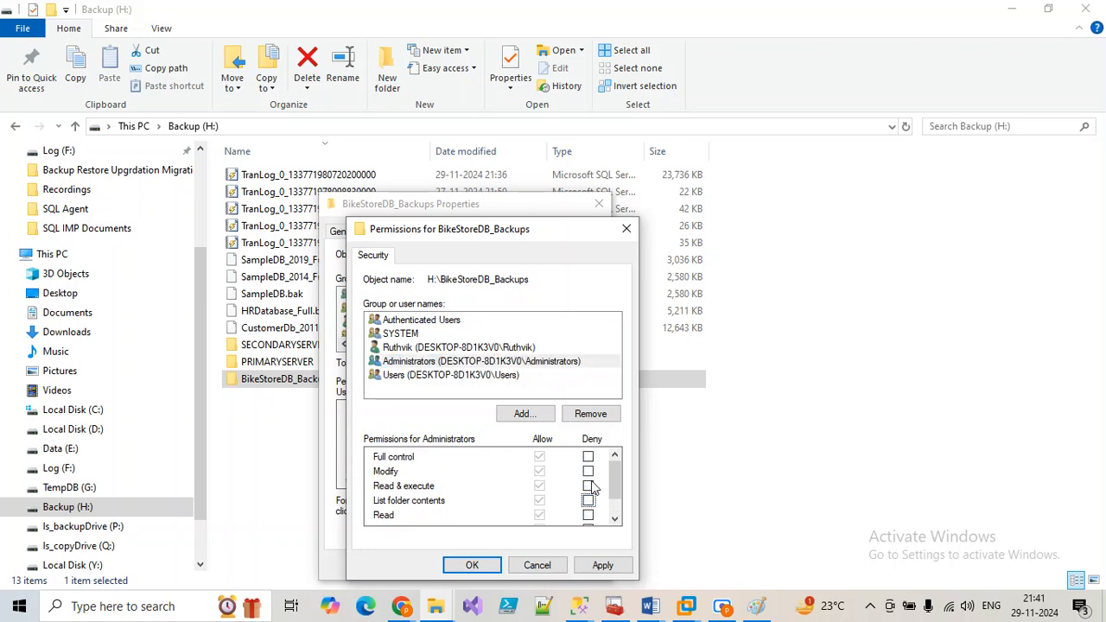
{"action": "scroll", "coordinate": [595, 489], "scroll_direction": "down", "scroll_amount": 1}
Step: Clear the Users group's Deny boxes, apply, and continue past the access-denied errors
{"action": "left_click", "coordinate": [460, 378]}
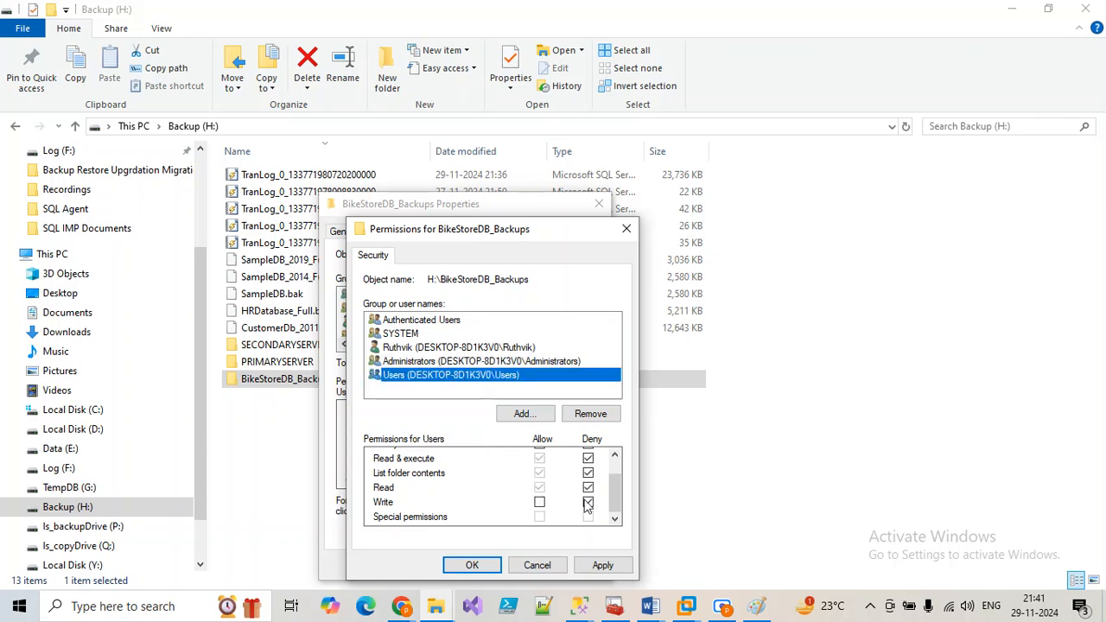
{"action": "left_click", "coordinate": [587, 502]}
{"action": "left_click", "coordinate": [587, 487]}
{"action": "left_click", "coordinate": [588, 473]}
{"action": "left_click", "coordinate": [588, 458]}
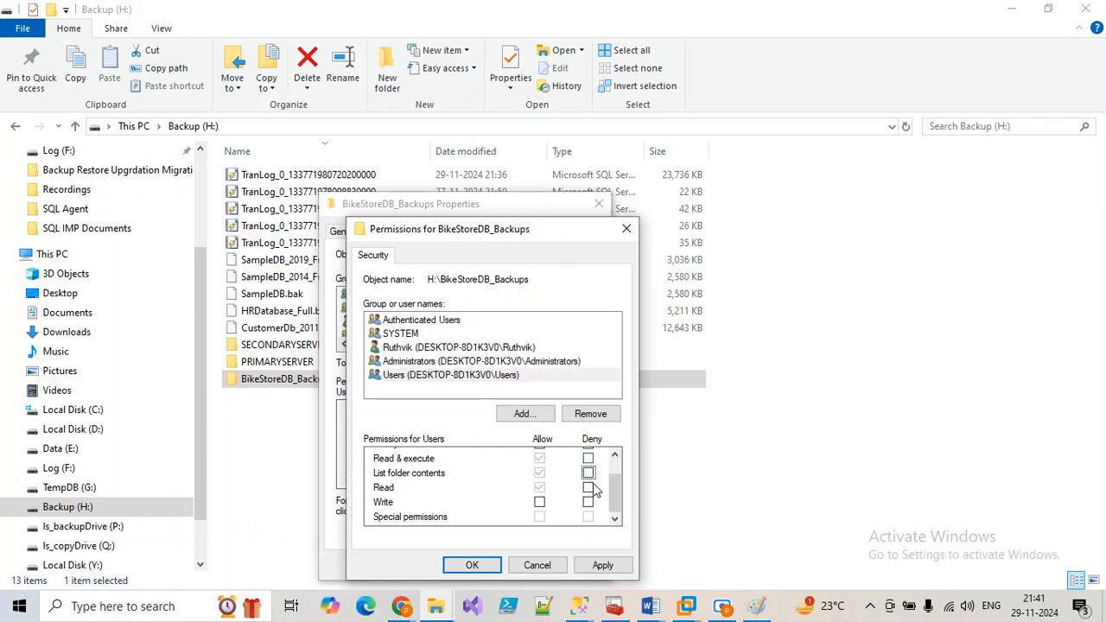
{"action": "scroll", "coordinate": [594, 498], "scroll_direction": "up", "scroll_amount": 1}
{"action": "left_click", "coordinate": [602, 565]}
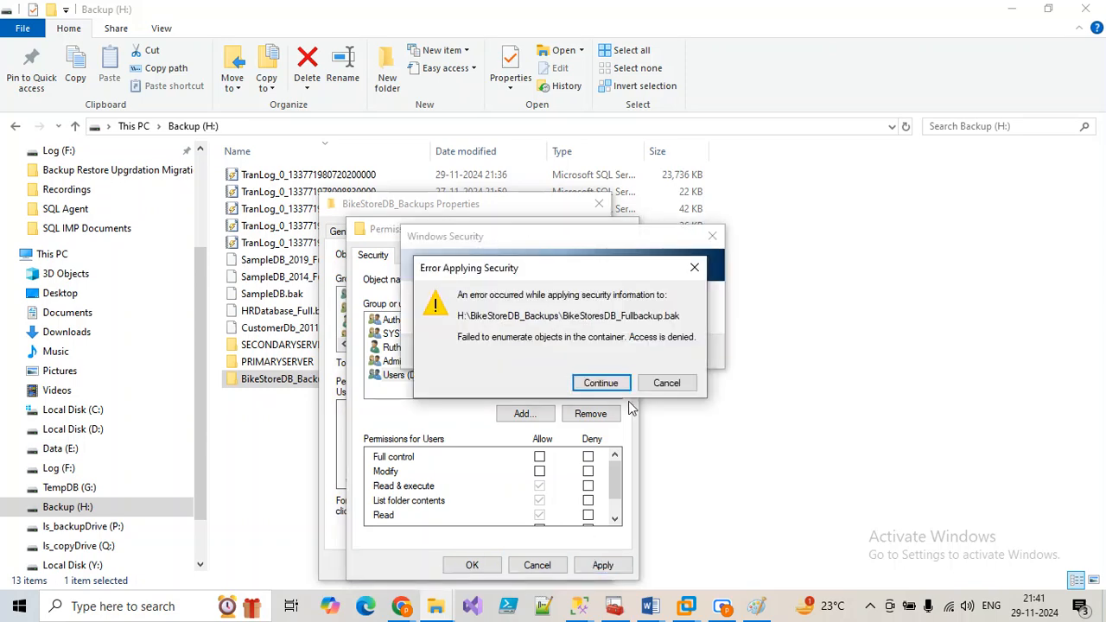
{"action": "left_click", "coordinate": [601, 383]}
{"action": "left_click", "coordinate": [601, 383]}
{"action": "left_click", "coordinate": [601, 382]}
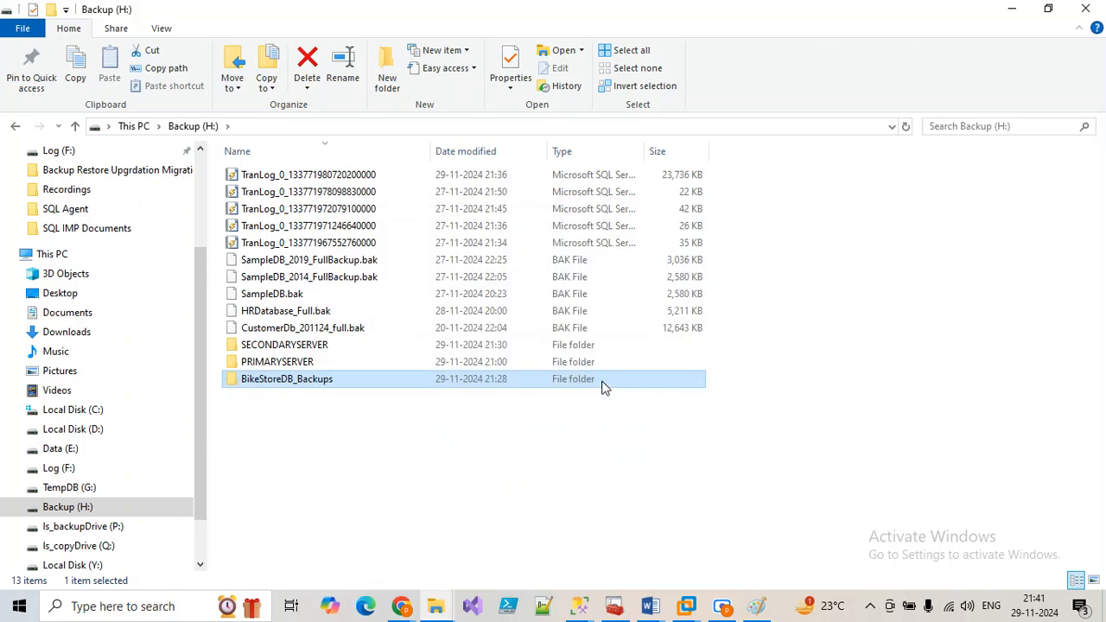
Step: Run the BikeStoreDB_TargetDB job from its first step and close the run results
{"action": "mouse_move", "coordinate": [579, 605]}
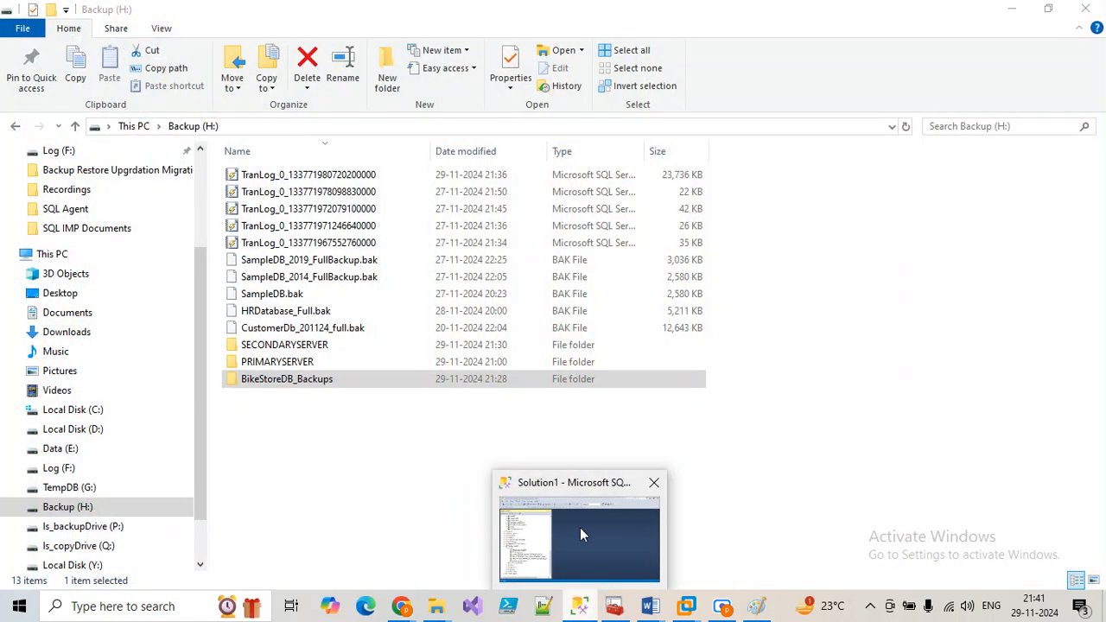
{"action": "left_click", "coordinate": [580, 527]}
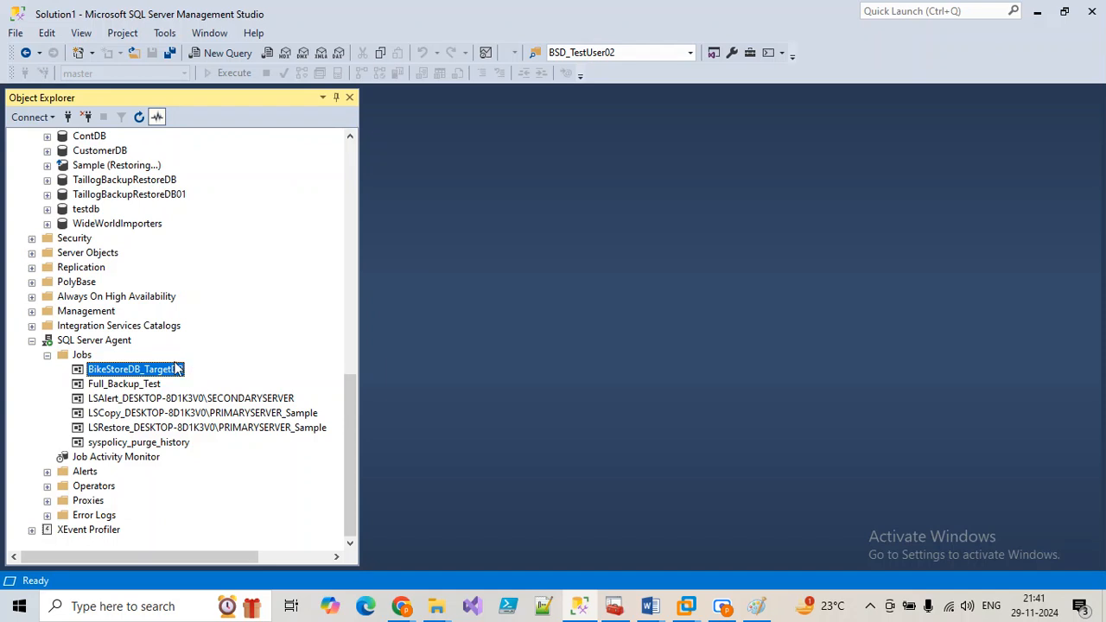
{"action": "right_click", "coordinate": [176, 365]}
{"action": "left_click", "coordinate": [169, 378]}
{"action": "right_click", "coordinate": [167, 377]}
{"action": "left_click", "coordinate": [201, 357]}
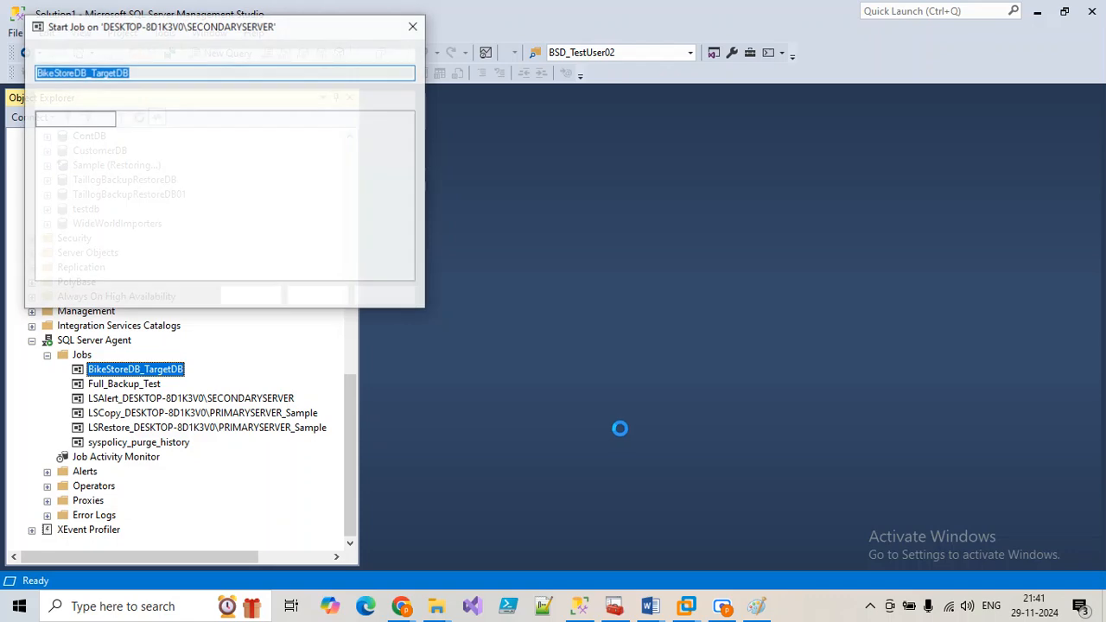
{"action": "left_click", "coordinate": [260, 298]}
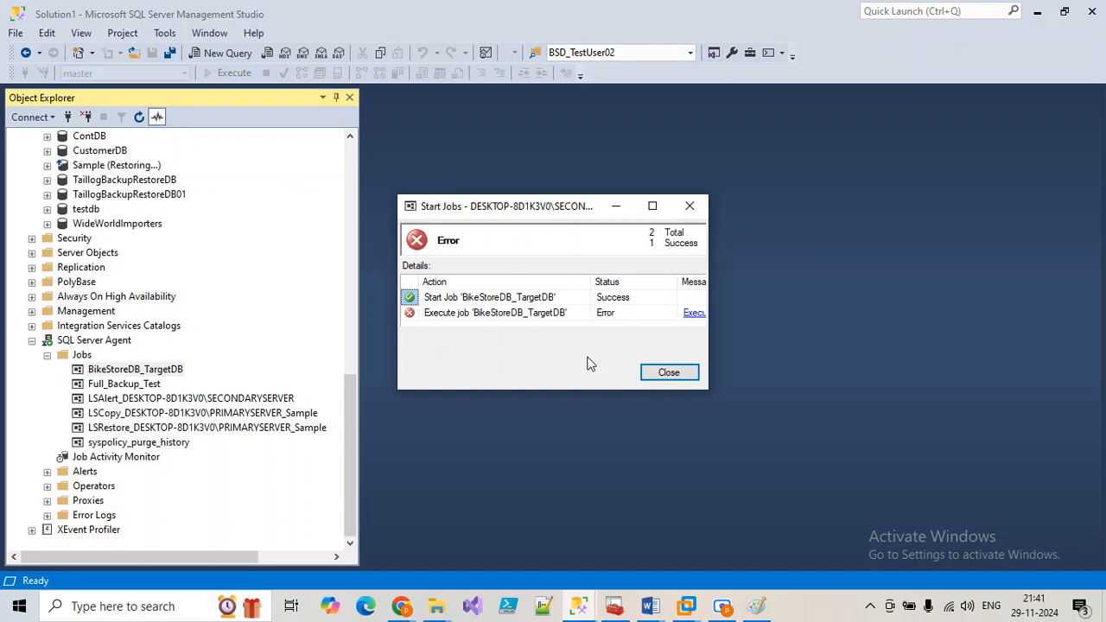
{"action": "left_click", "coordinate": [653, 206]}
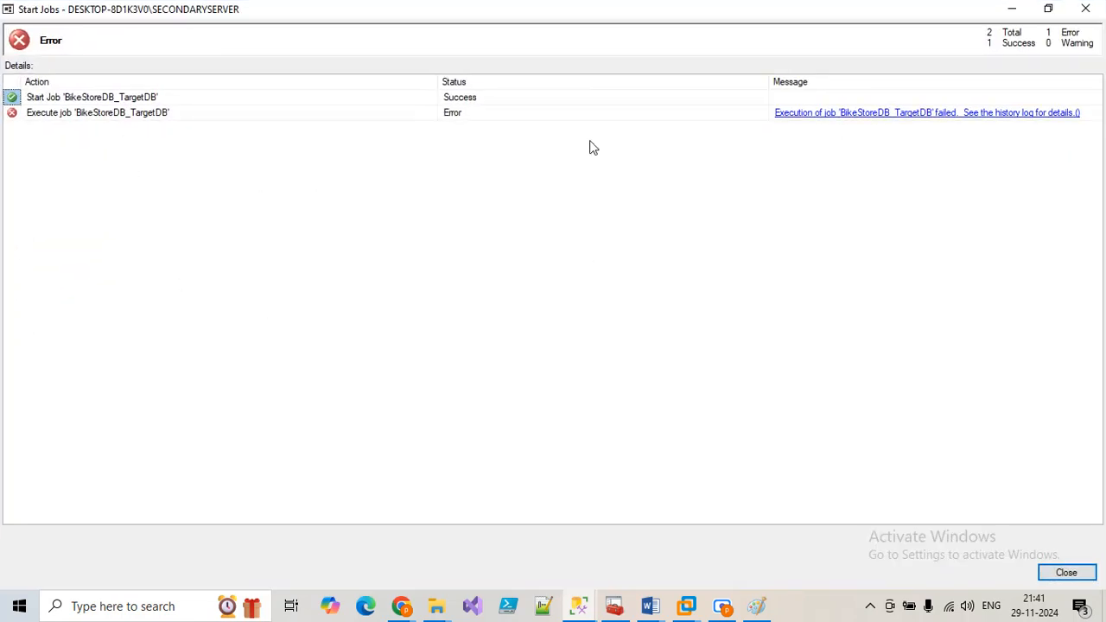
{"action": "left_click", "coordinate": [1086, 11]}
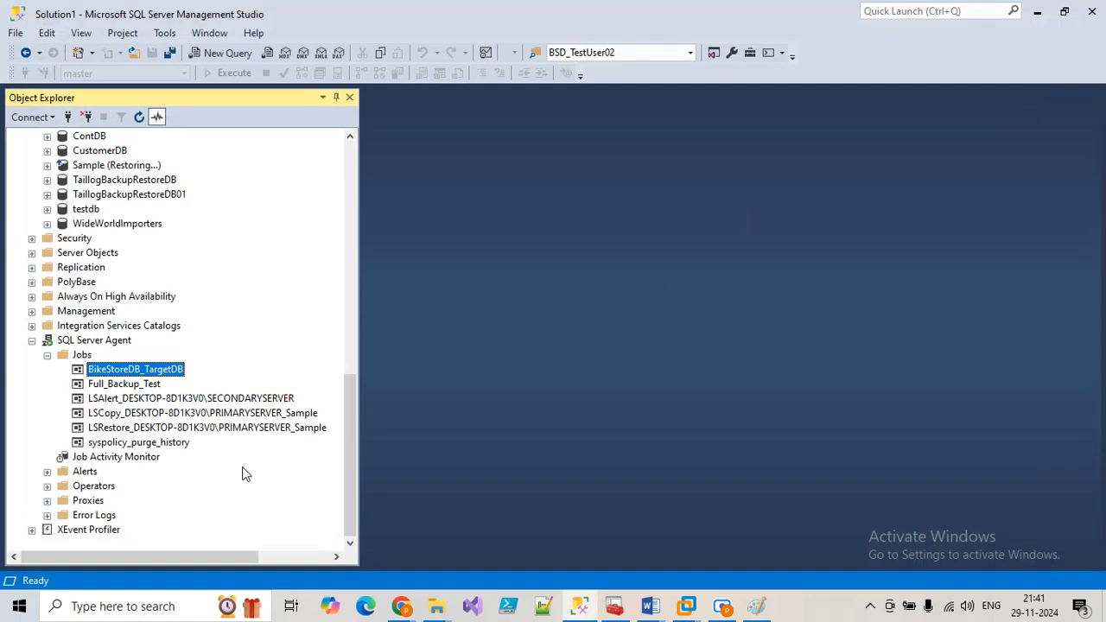
Step: In the job history, expand the failed run and read step 1's backup-device error
{"action": "right_click", "coordinate": [141, 370]}
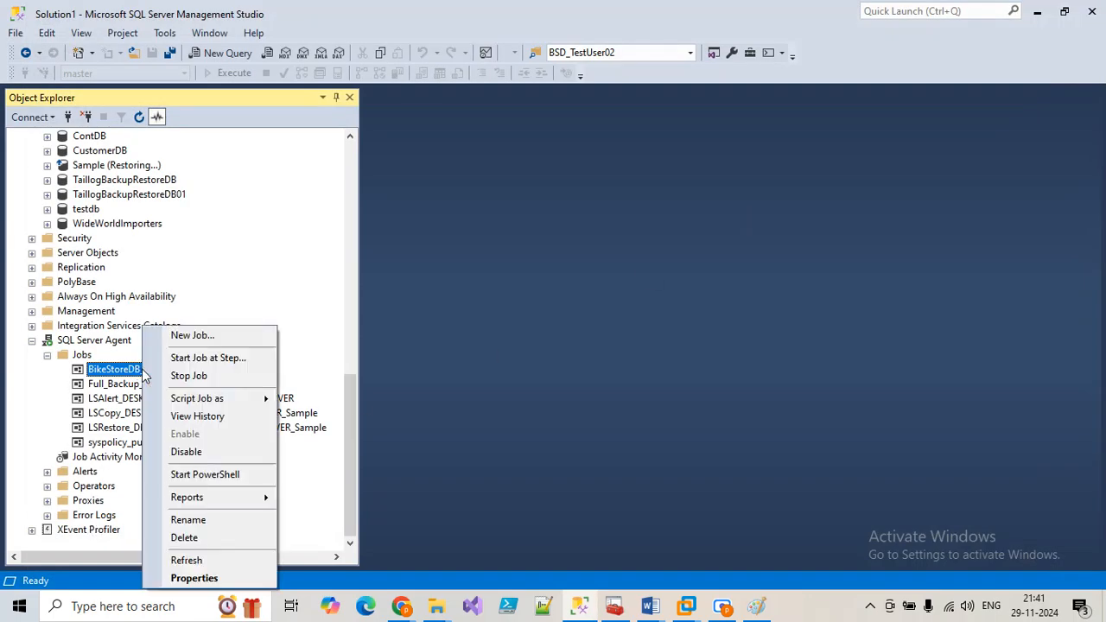
{"action": "left_click", "coordinate": [207, 416]}
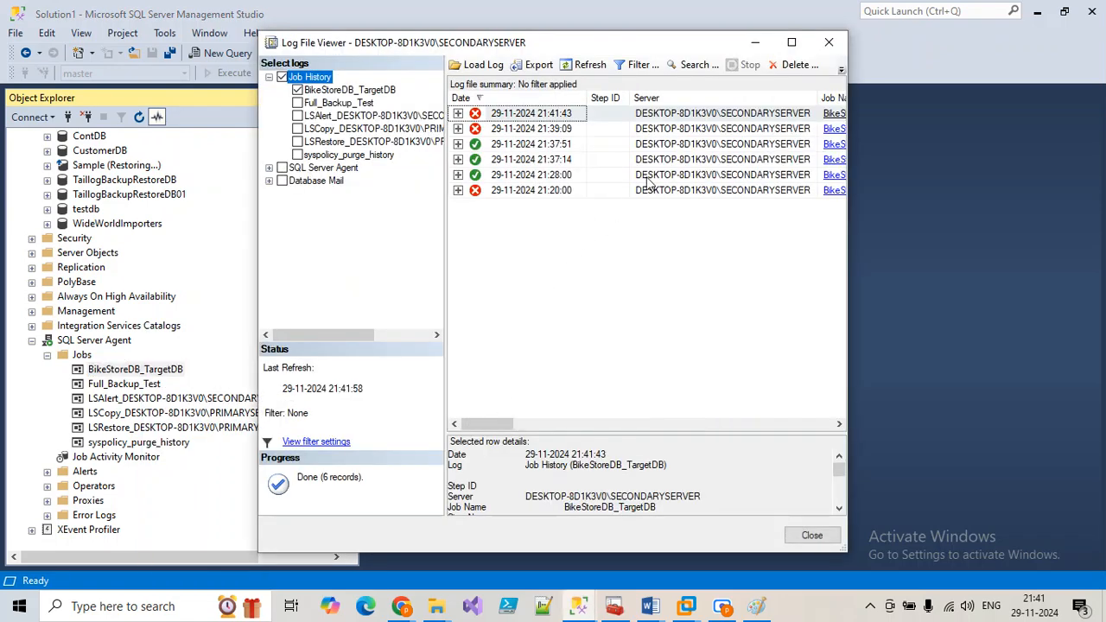
{"action": "left_click", "coordinate": [792, 42]}
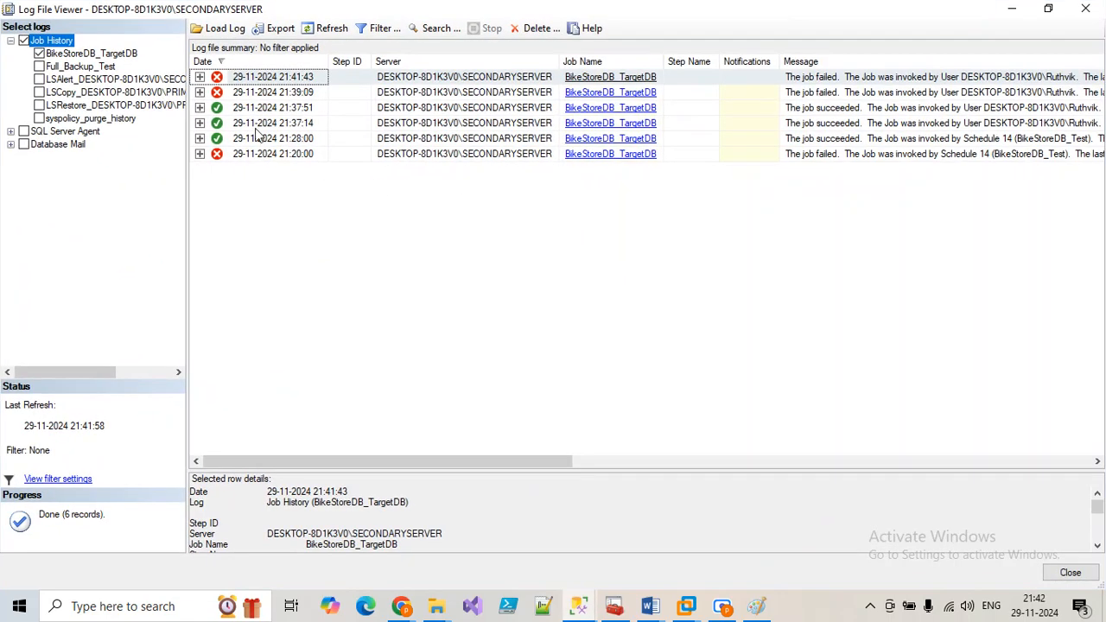
{"action": "left_click", "coordinate": [200, 77]}
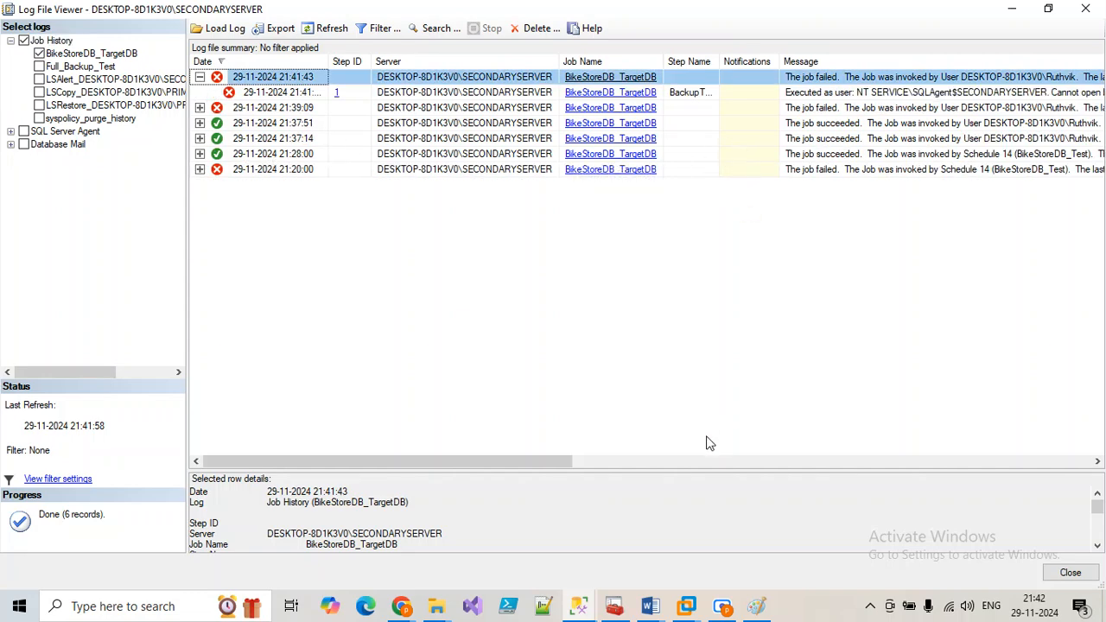
{"action": "left_click_drag", "start_coordinate": [500, 462], "coordinate": [652, 307]}
{"action": "left_click", "coordinate": [650, 92]}
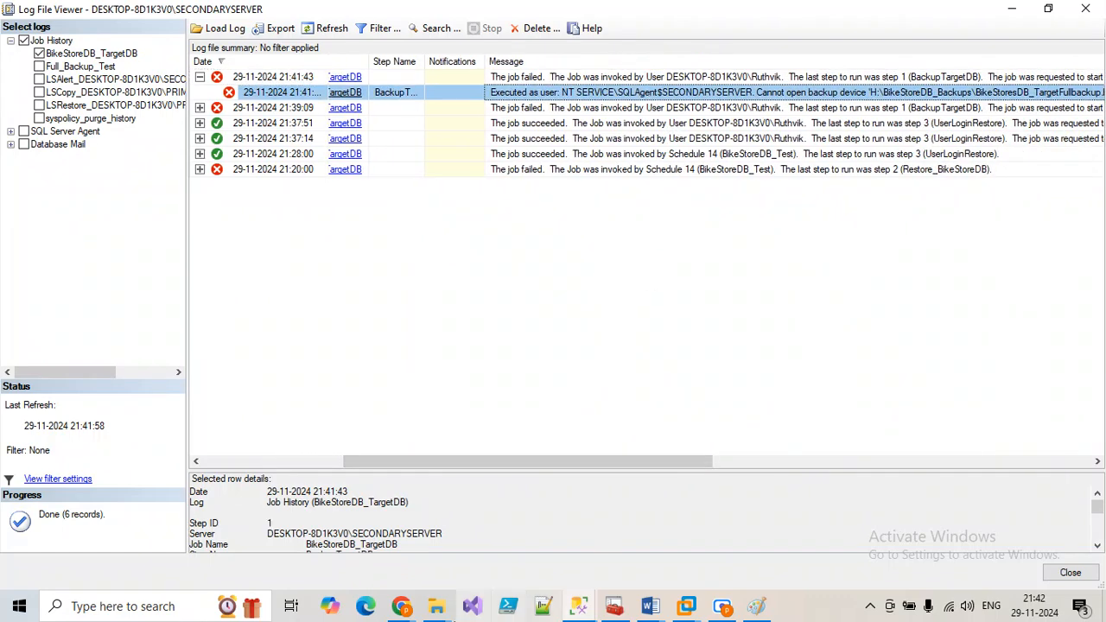
{"action": "left_click", "coordinate": [1085, 9]}
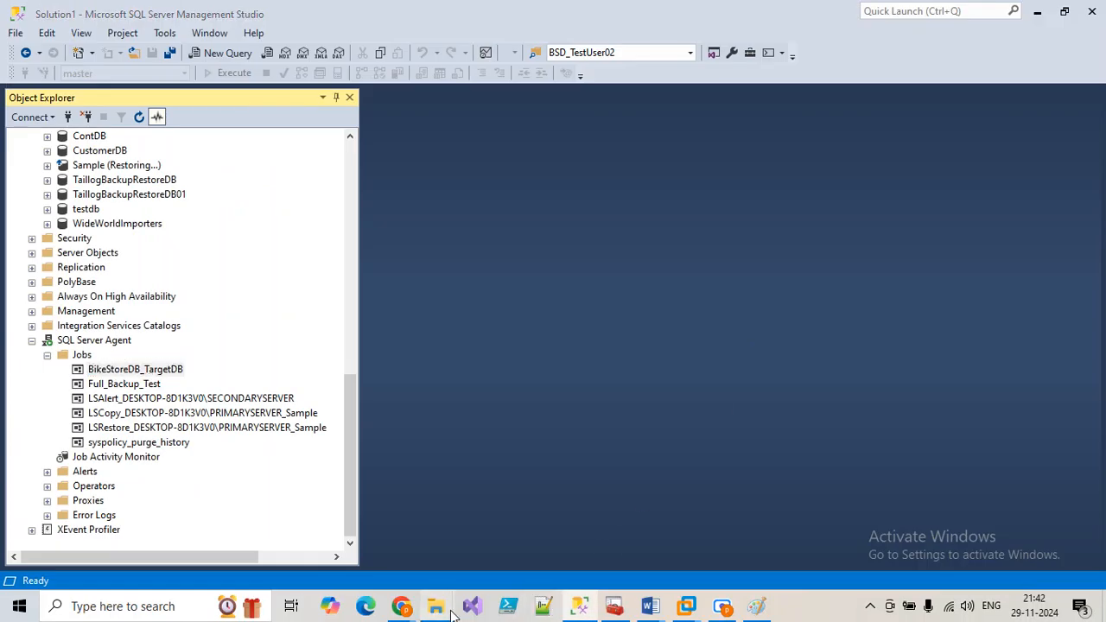
Step: Open the Backup (H:) drive's Security permissions for editing from This PC
{"action": "mouse_move", "coordinate": [436, 606]}
{"action": "left_click", "coordinate": [368, 543]}
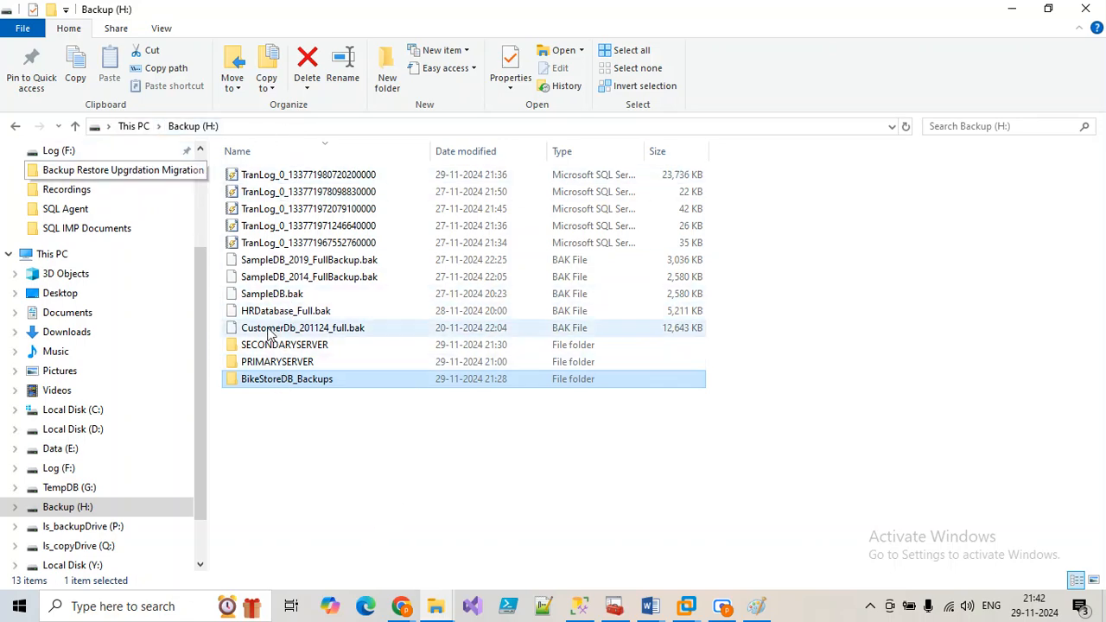
{"action": "left_click", "coordinate": [133, 126]}
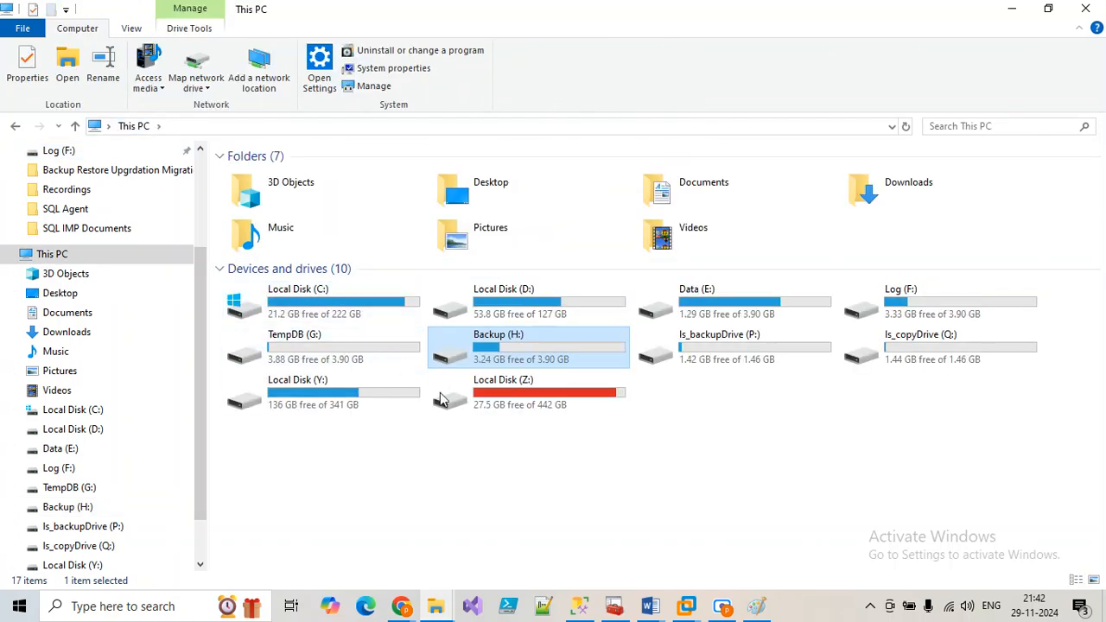
{"action": "right_click", "coordinate": [527, 357]}
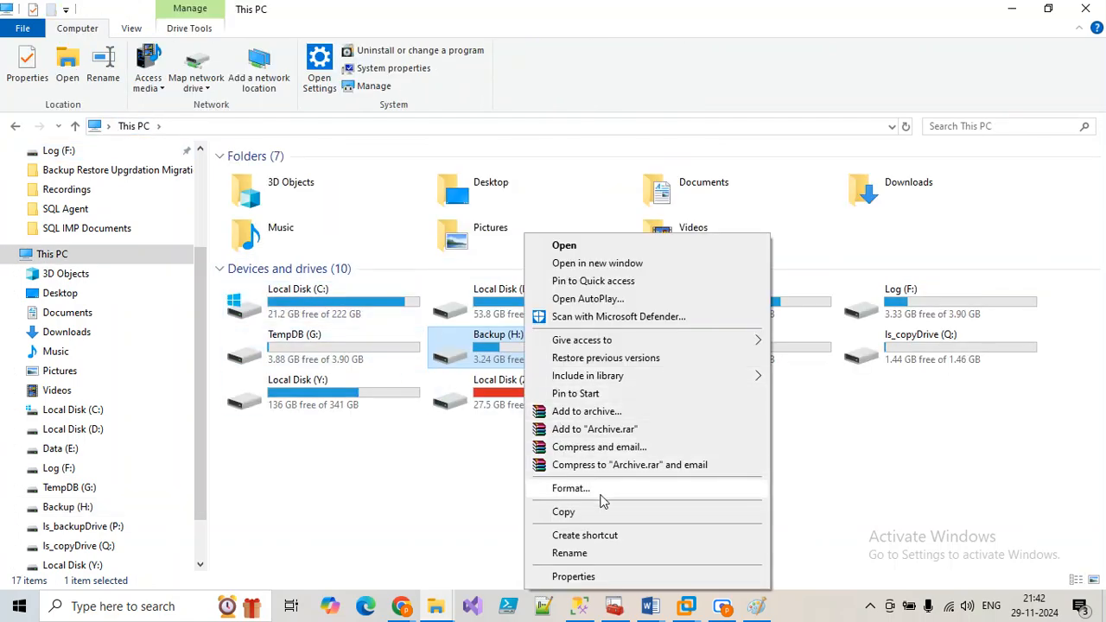
{"action": "left_click", "coordinate": [573, 575]}
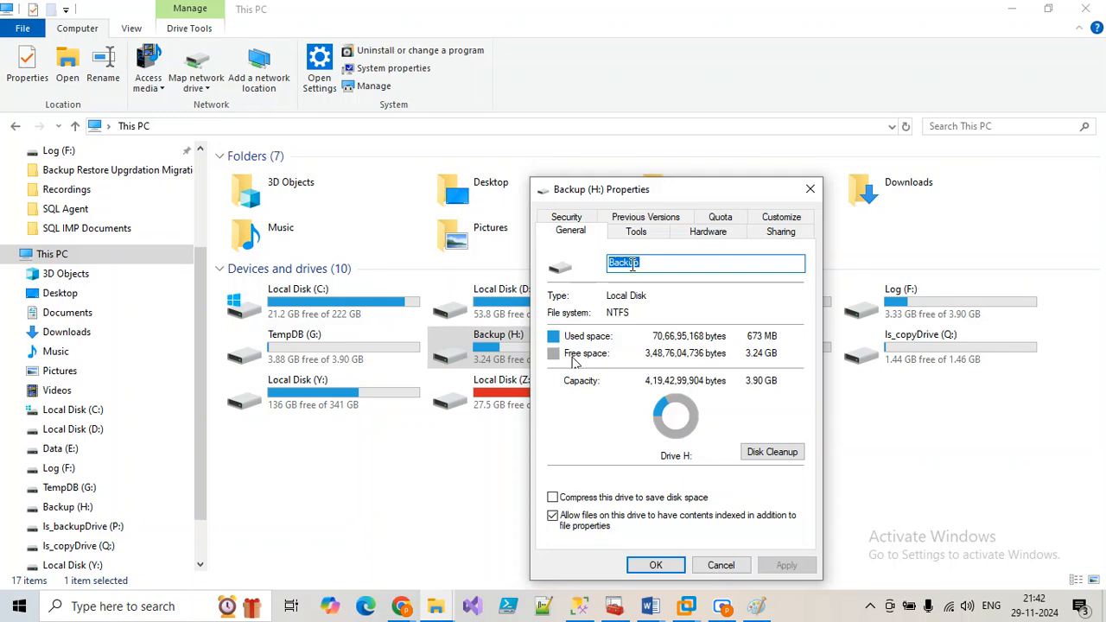
{"action": "left_click", "coordinate": [579, 219]}
{"action": "left_click", "coordinate": [760, 372]}
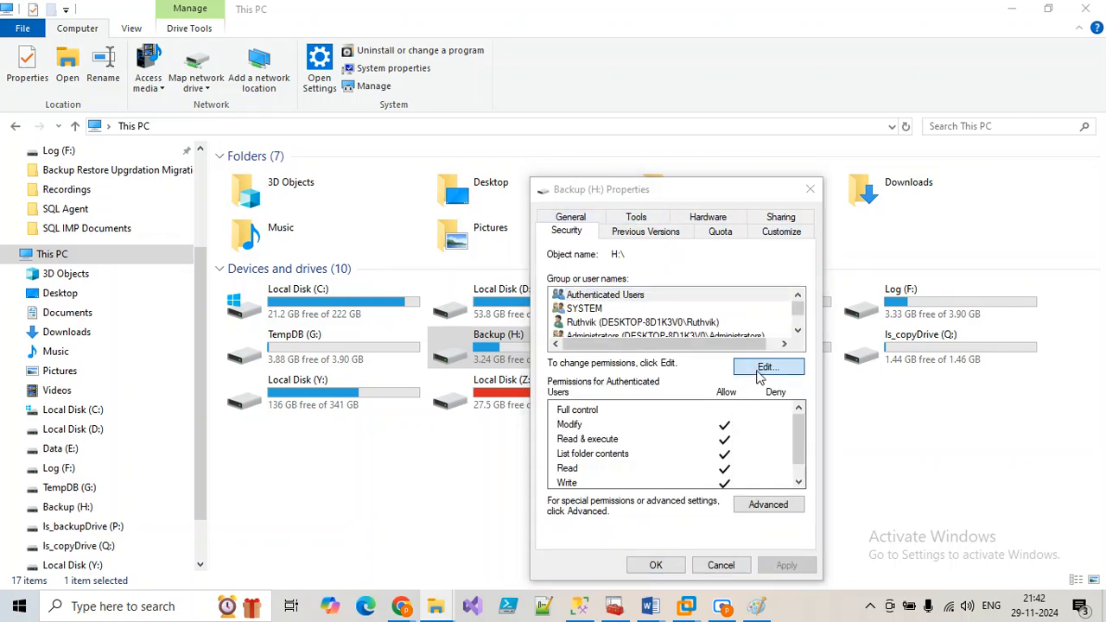
{"action": "left_click", "coordinate": [683, 566]}
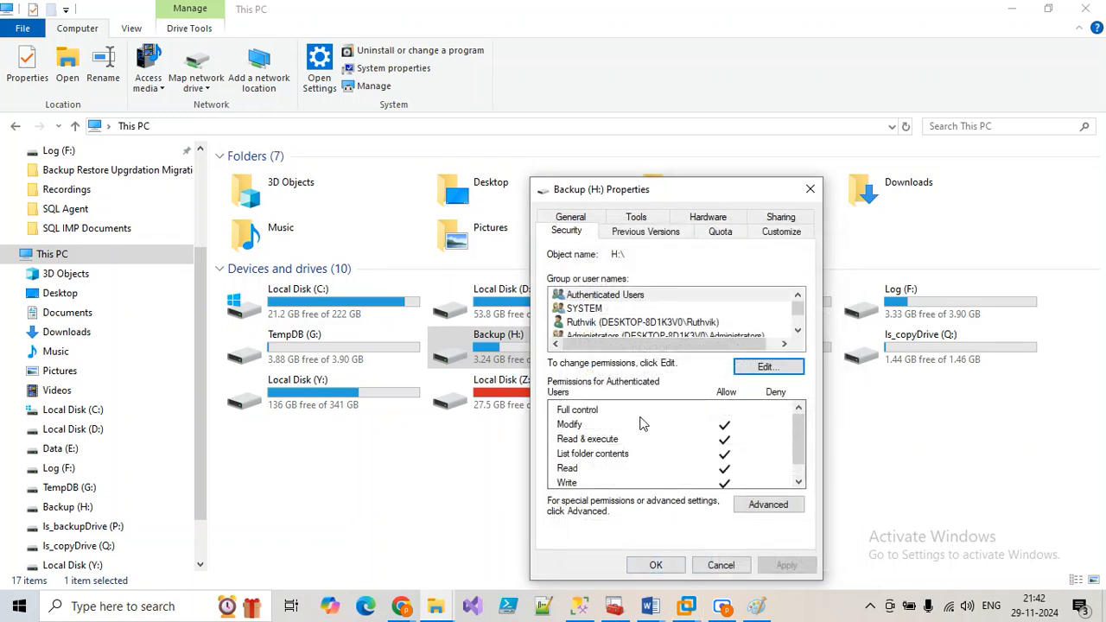
{"action": "left_click", "coordinate": [766, 367]}
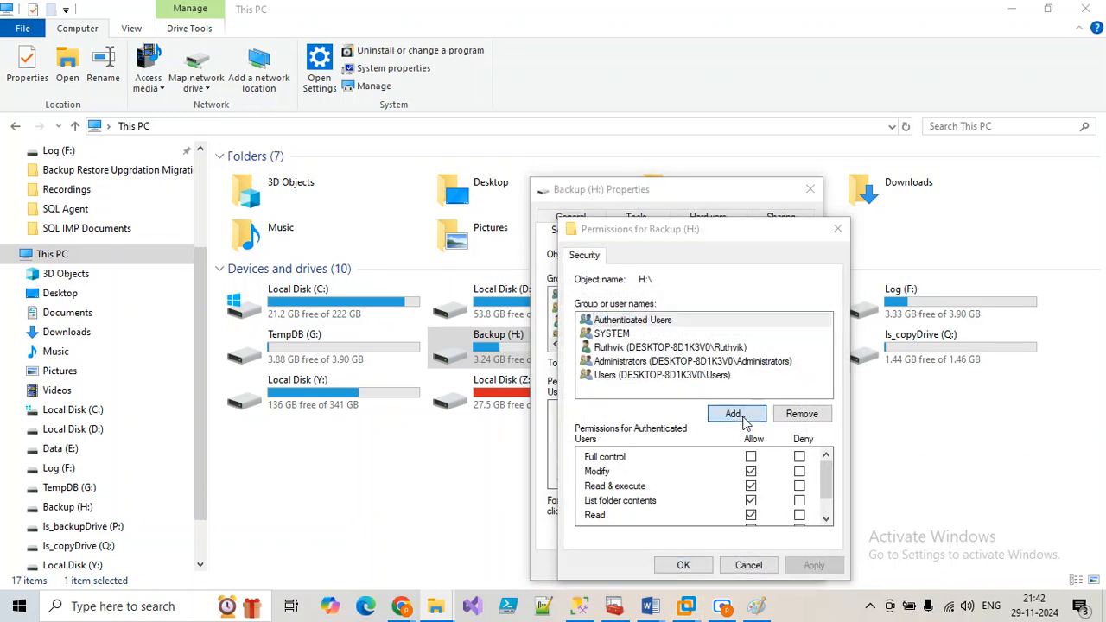
Step: Add Everyone with Full control on Backup (H:), applying past the access-denied errors
{"action": "left_click", "coordinate": [748, 417]}
{"action": "type", "text": "everyone"}
{"action": "left_click", "coordinate": [873, 382]}
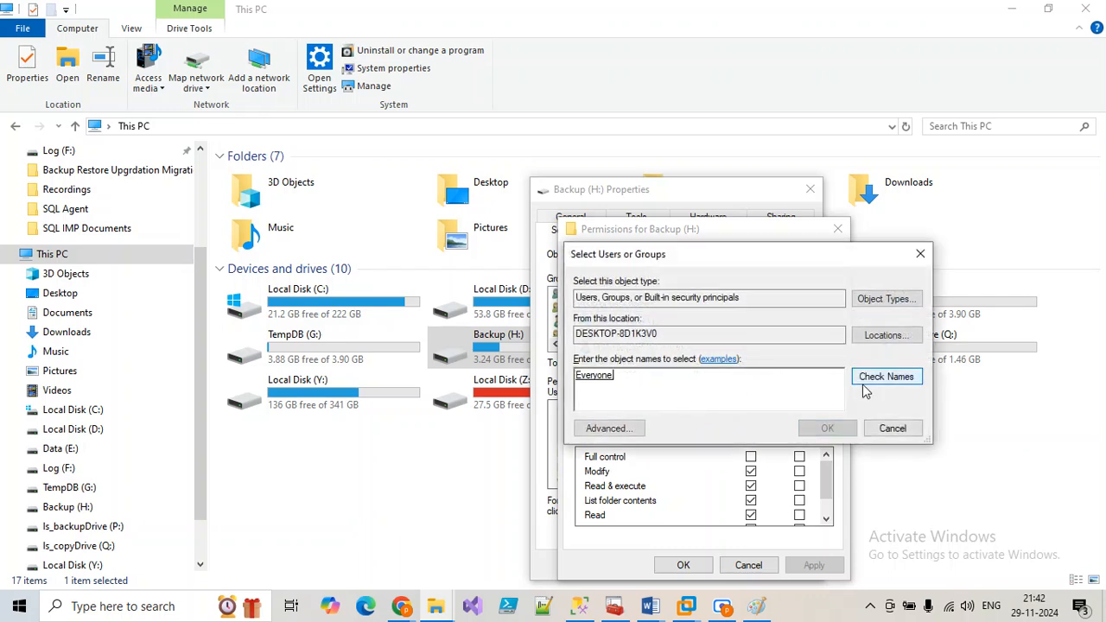
{"action": "left_click", "coordinate": [844, 424]}
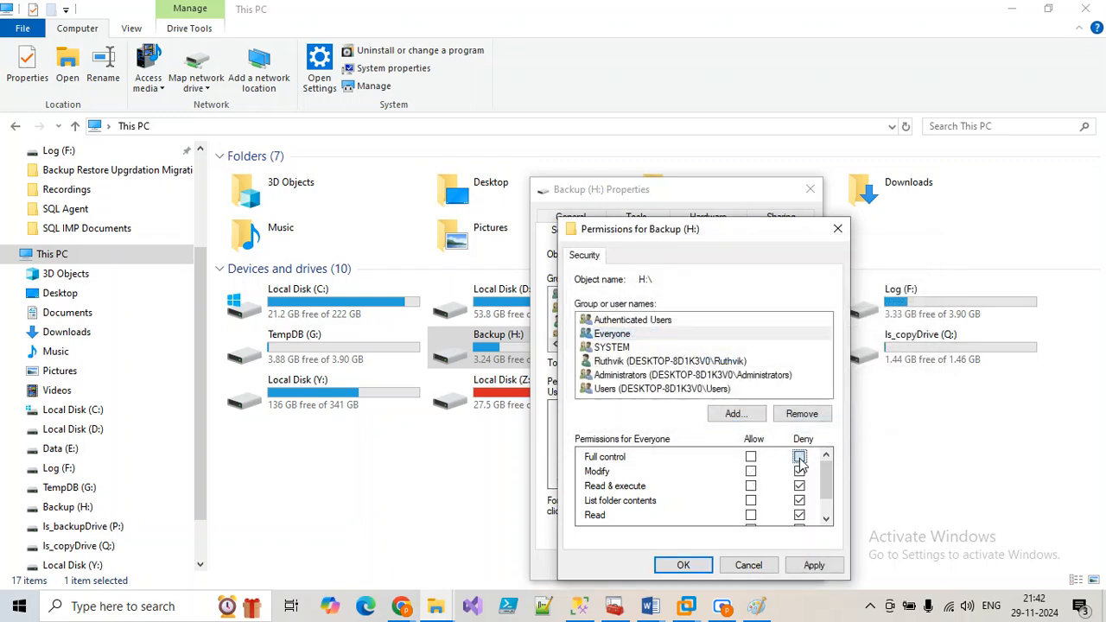
{"action": "left_click", "coordinate": [751, 457]}
{"action": "scroll", "coordinate": [752, 508], "scroll_direction": "down", "scroll_amount": 1}
{"action": "left_click", "coordinate": [812, 566]}
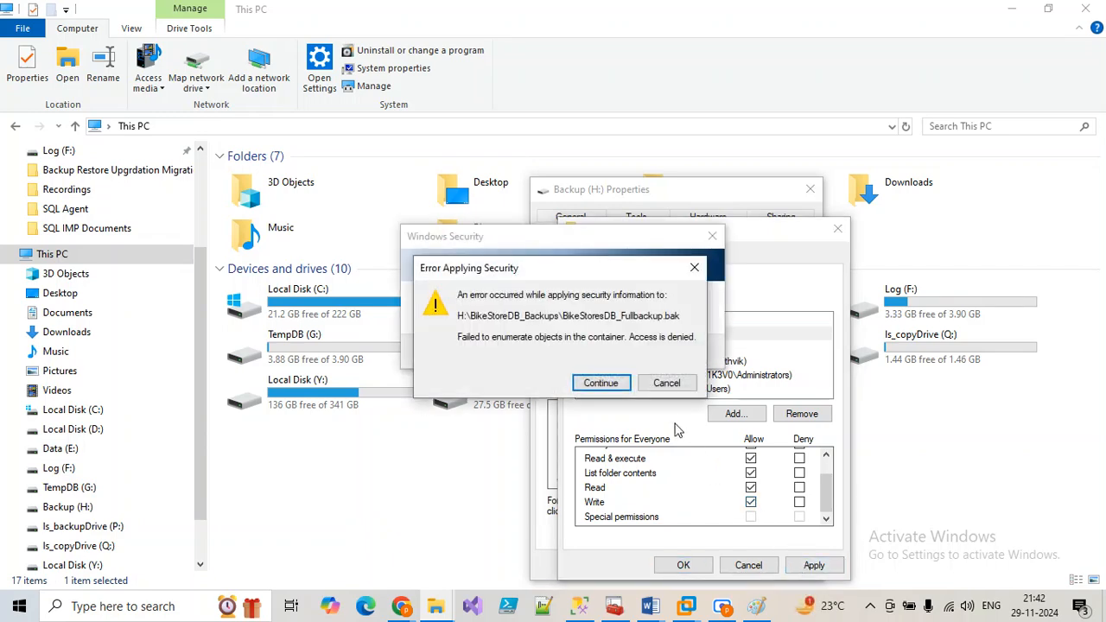
{"action": "left_click", "coordinate": [615, 389]}
{"action": "left_click", "coordinate": [614, 389]}
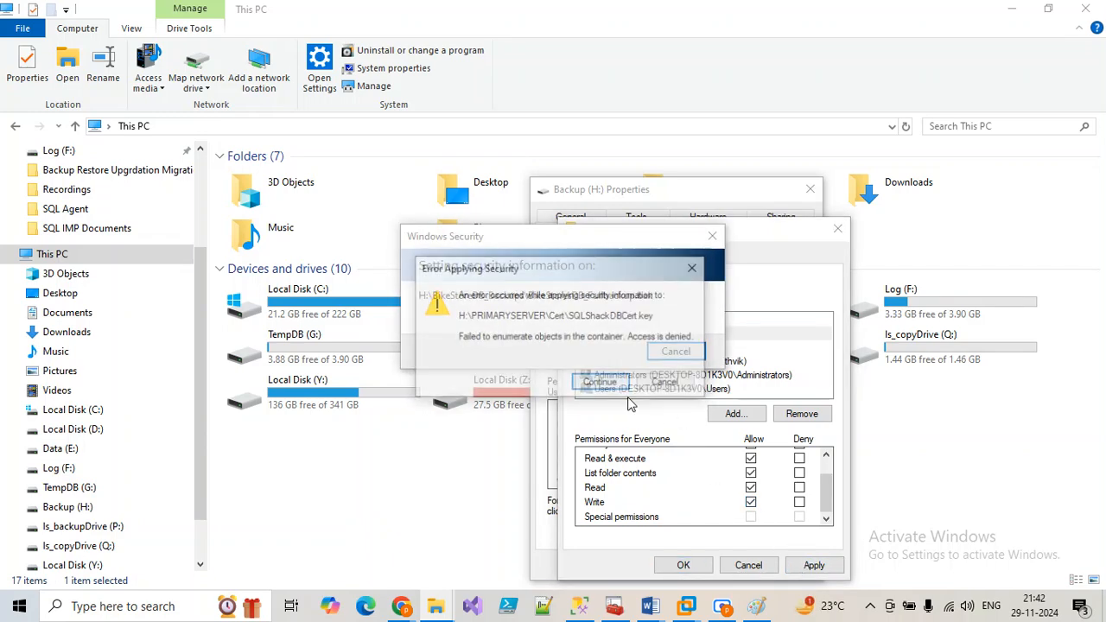
{"action": "left_click", "coordinate": [612, 390]}
{"action": "left_click", "coordinate": [609, 389]}
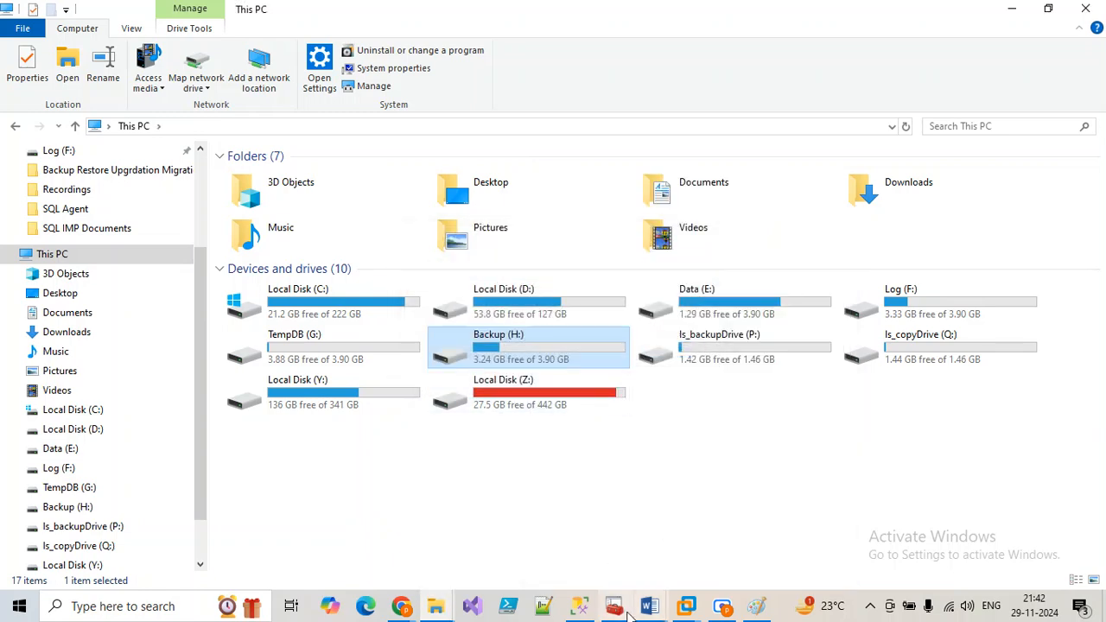
{"action": "left_click", "coordinate": [579, 606]}
Step: Rerun the BikeStoreDB_TargetDB job from its first step and dismiss the error report
{"action": "right_click", "coordinate": [109, 373]}
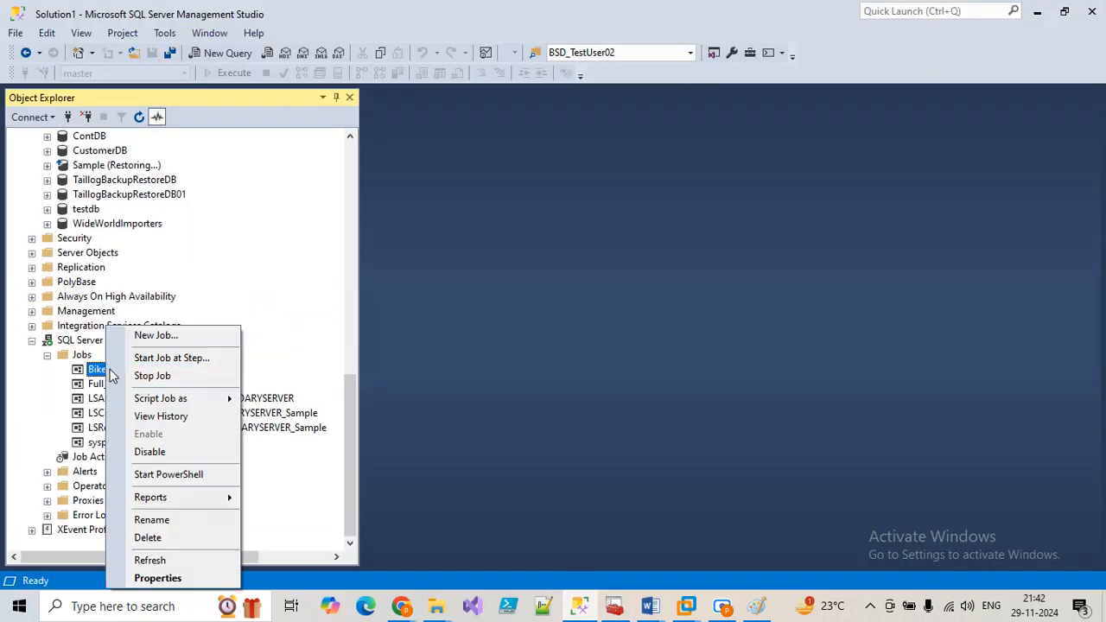
{"action": "left_click", "coordinate": [145, 355]}
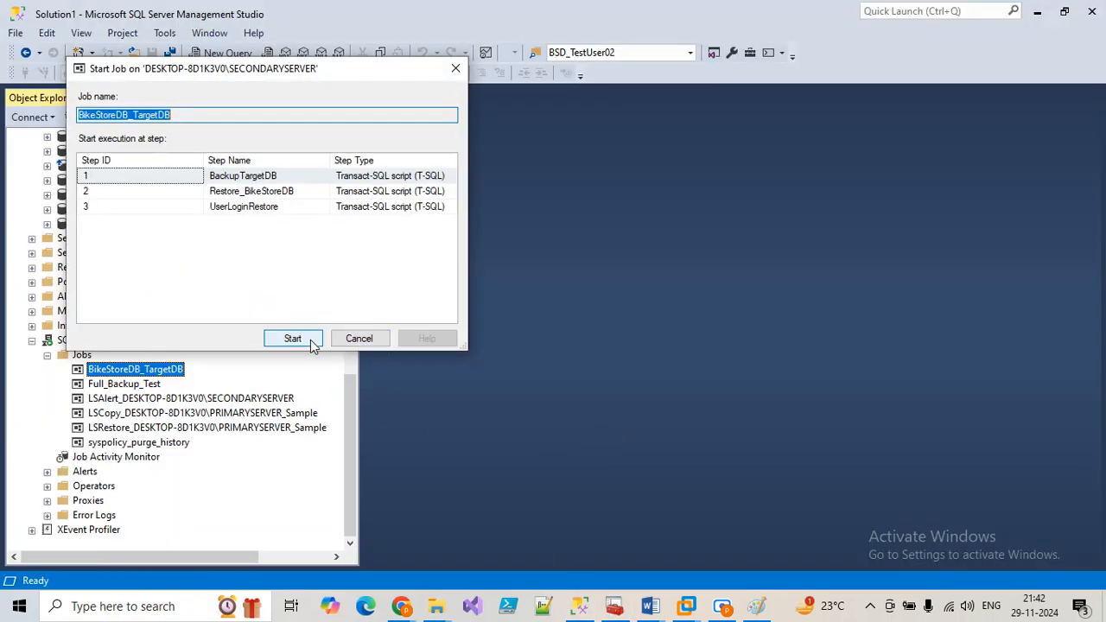
{"action": "left_click", "coordinate": [286, 337]}
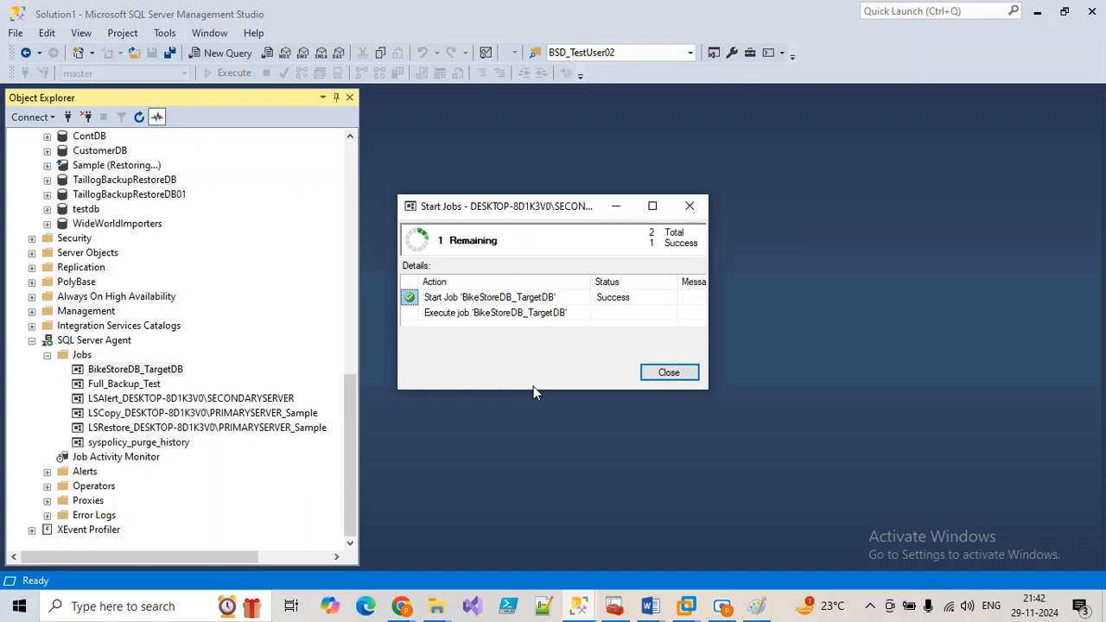
{"action": "left_click", "coordinate": [669, 373]}
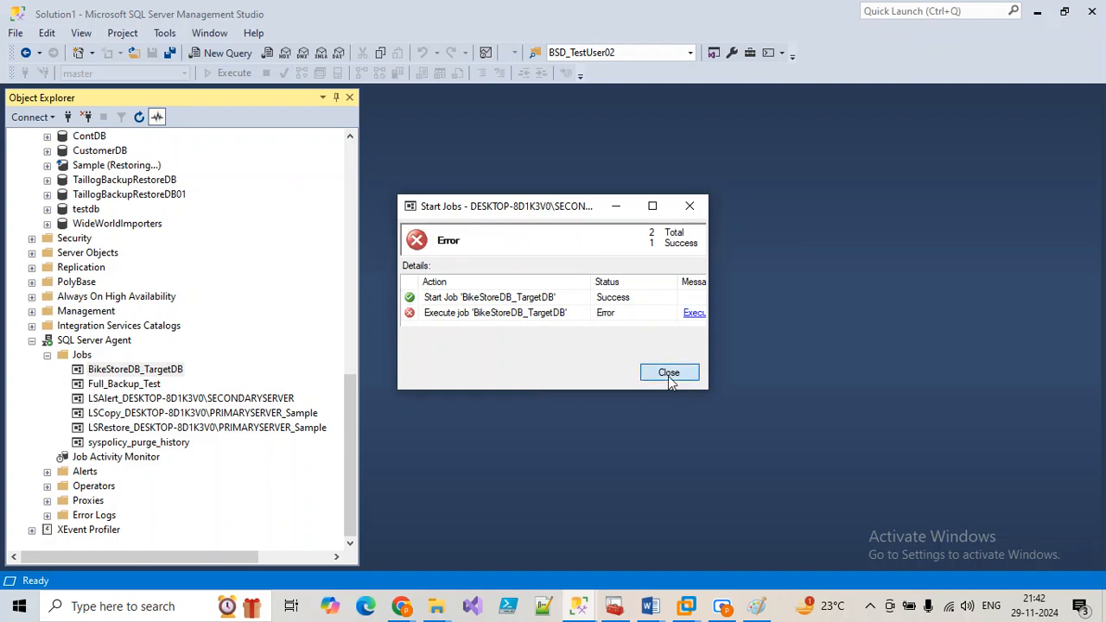
Step: Check the job history's newest 21:42:48 run, which failed, then close the viewer
{"action": "right_click", "coordinate": [165, 382]}
{"action": "left_click", "coordinate": [142, 383]}
{"action": "right_click", "coordinate": [140, 384]}
{"action": "left_click", "coordinate": [110, 370]}
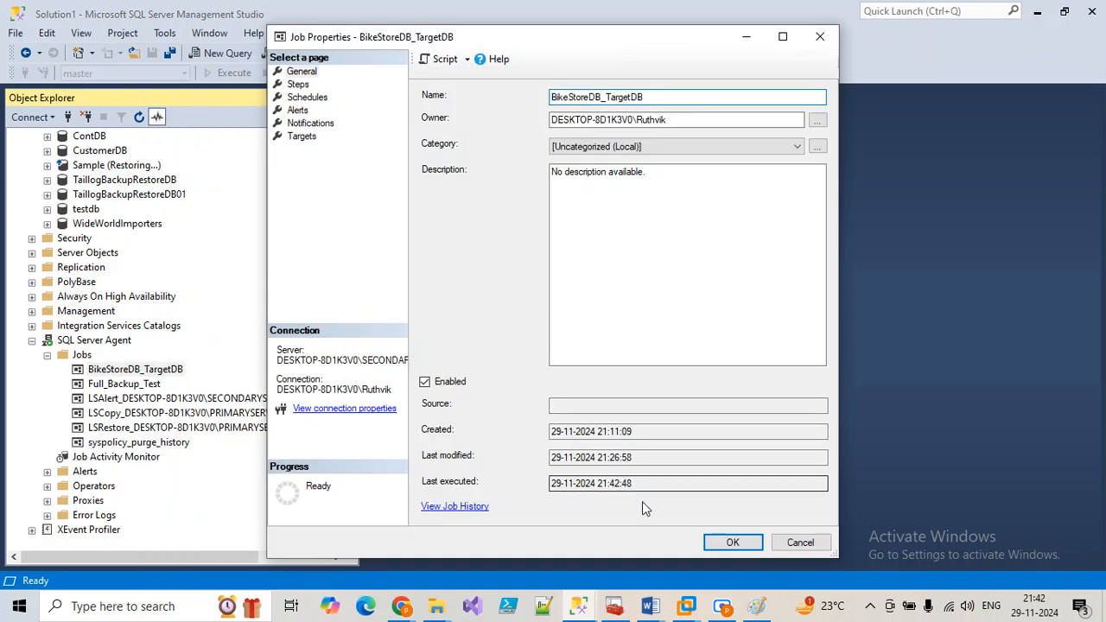
{"action": "left_click", "coordinate": [811, 543]}
{"action": "right_click", "coordinate": [147, 371]}
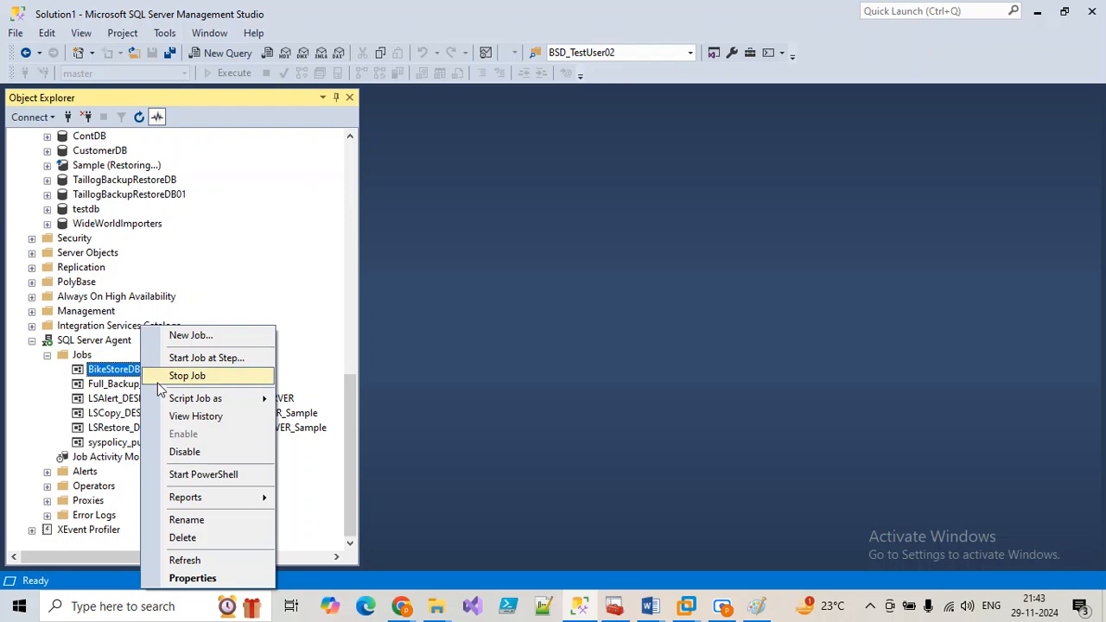
{"action": "left_click", "coordinate": [203, 416]}
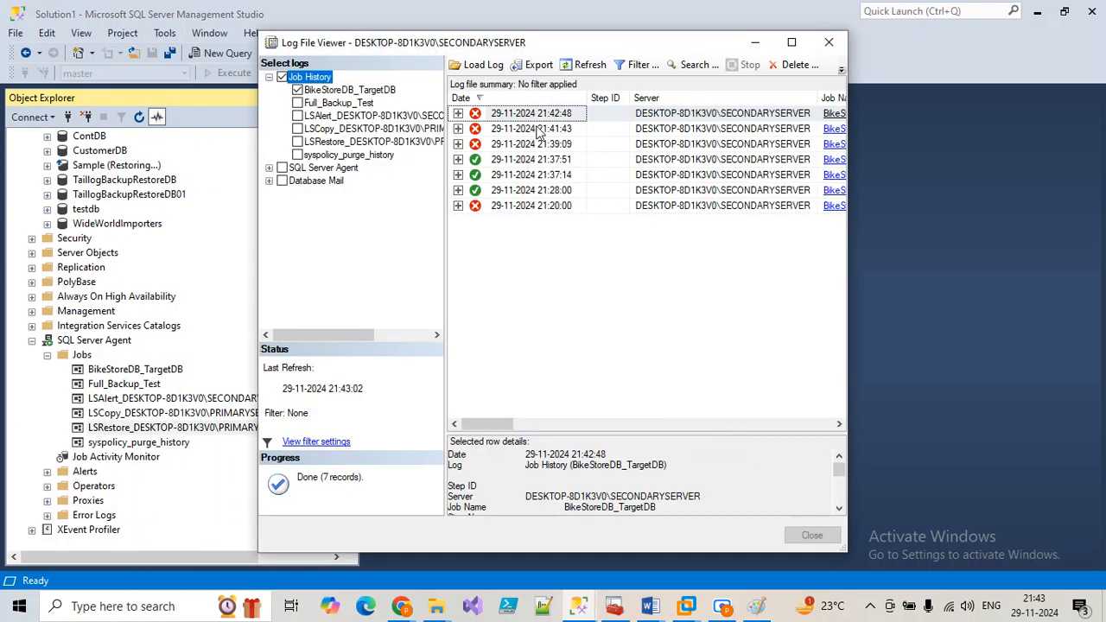
{"action": "left_click", "coordinate": [459, 114]}
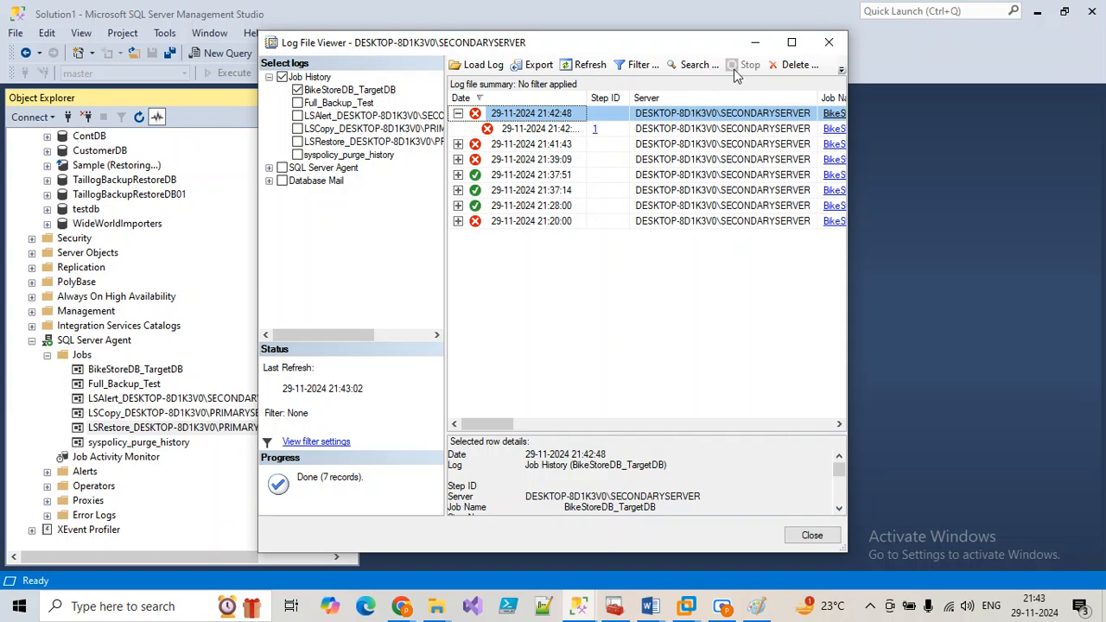
{"action": "left_click", "coordinate": [792, 41]}
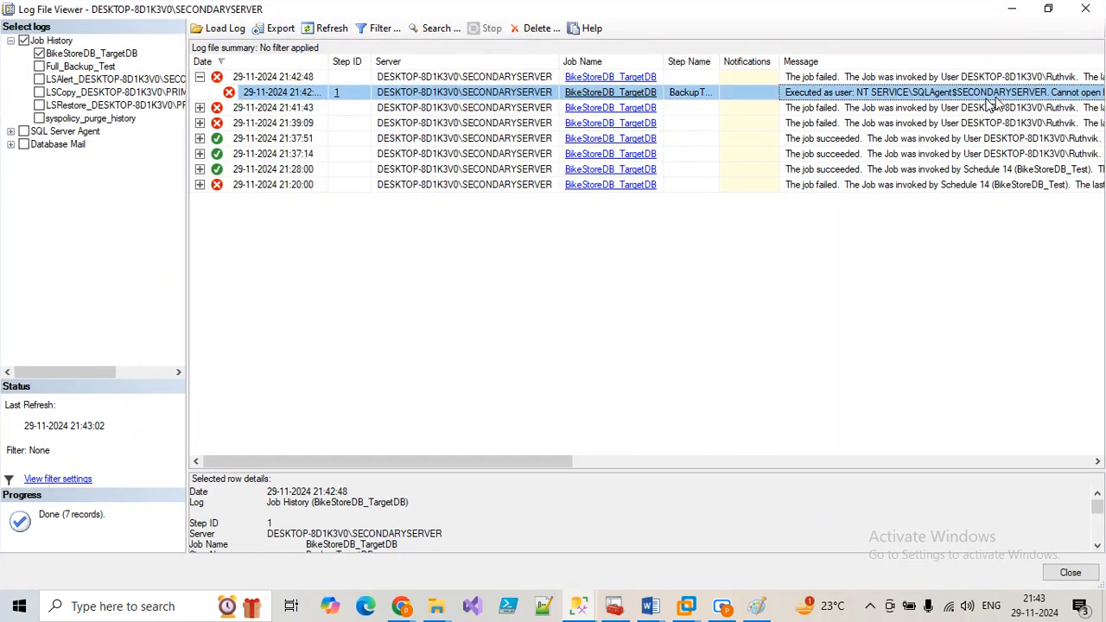
{"action": "left_click", "coordinate": [1085, 7]}
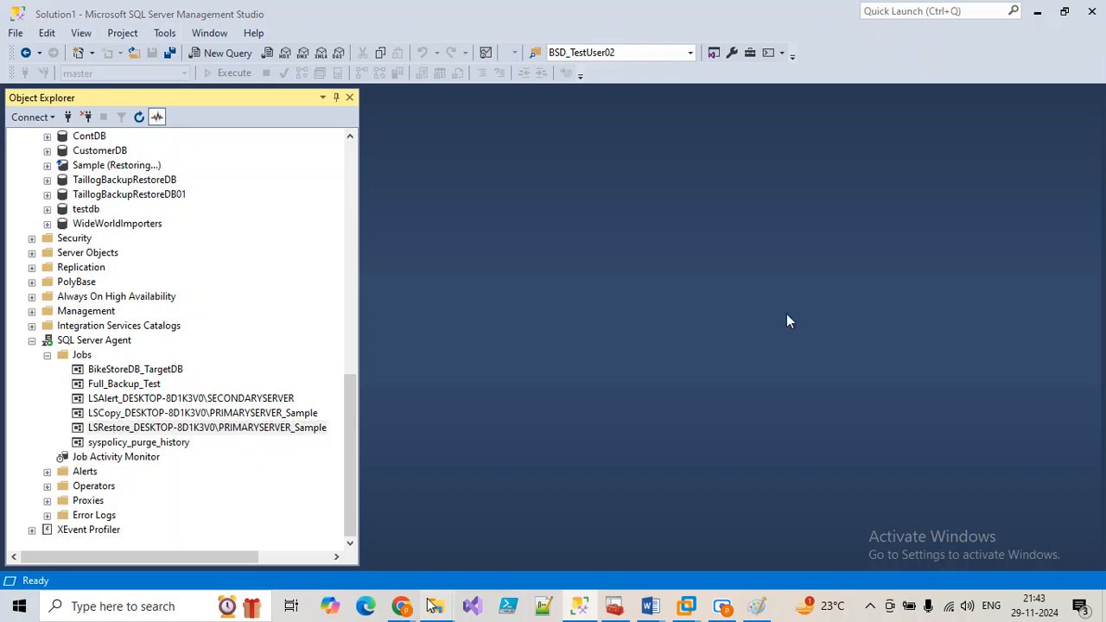
Step: Confirm with OK the Backup (H:) drive and BikeStoreDB_Backups folder permission dialogs
{"action": "mouse_move", "coordinate": [436, 606]}
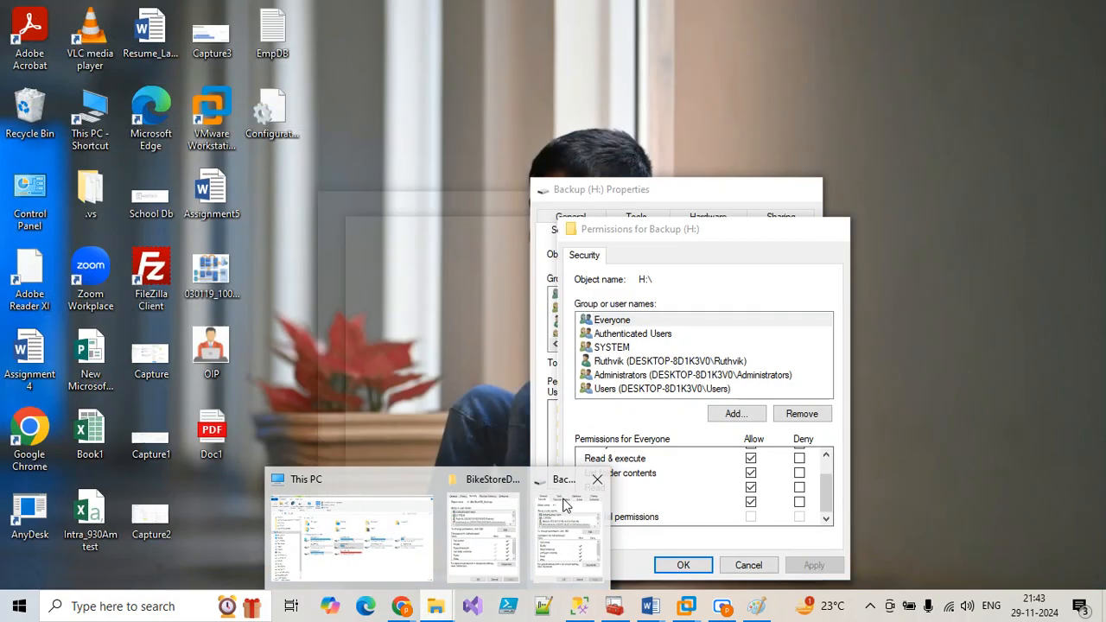
{"action": "left_click", "coordinate": [567, 504]}
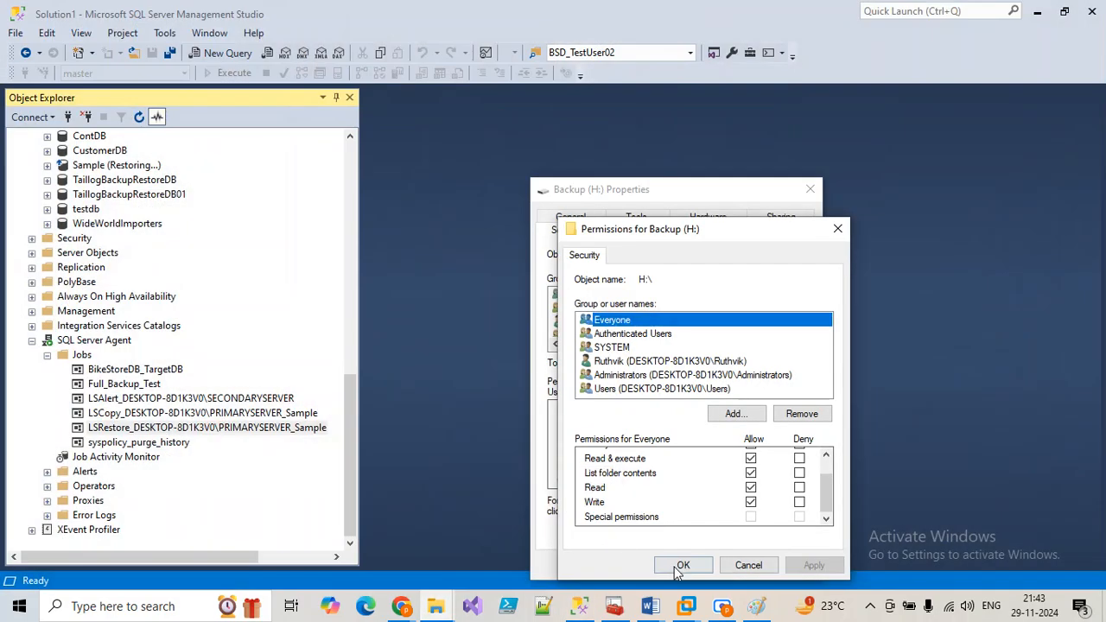
{"action": "left_click", "coordinate": [681, 566]}
{"action": "left_click", "coordinate": [639, 581]}
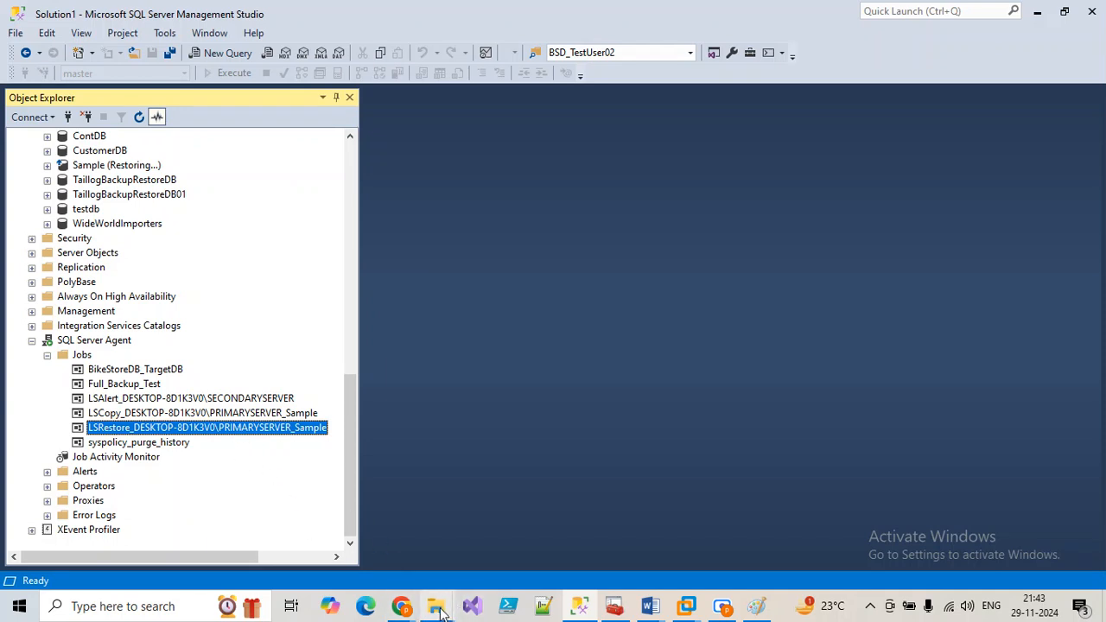
{"action": "left_click", "coordinate": [437, 606]}
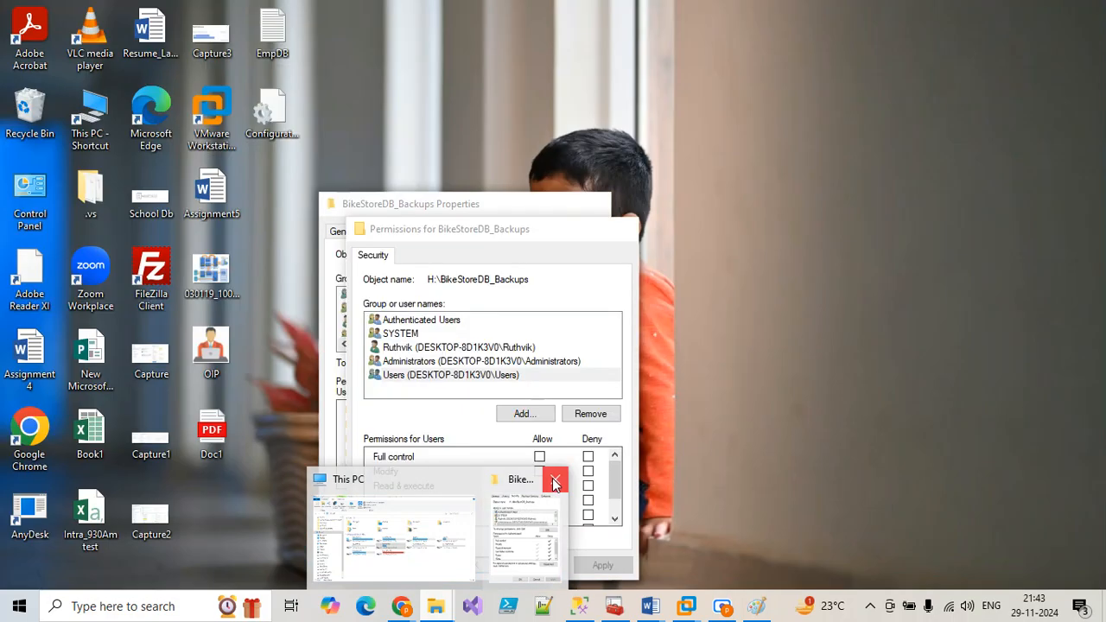
{"action": "left_click", "coordinate": [527, 519]}
{"action": "left_click_drag", "start_coordinate": [480, 232], "coordinate": [546, 154]}
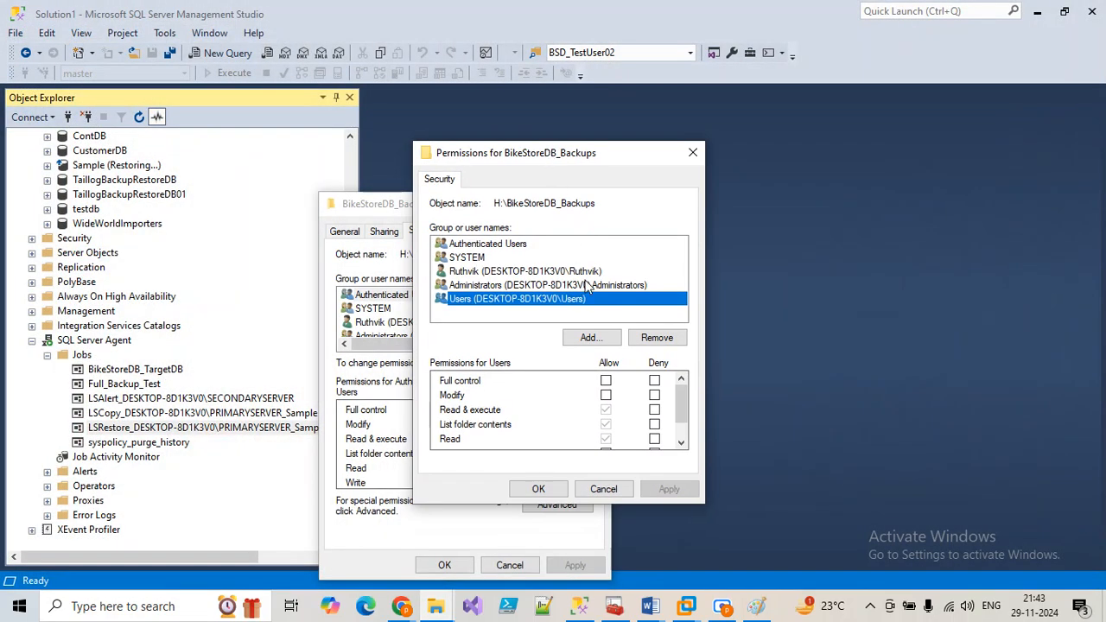
{"action": "left_click", "coordinate": [536, 488]}
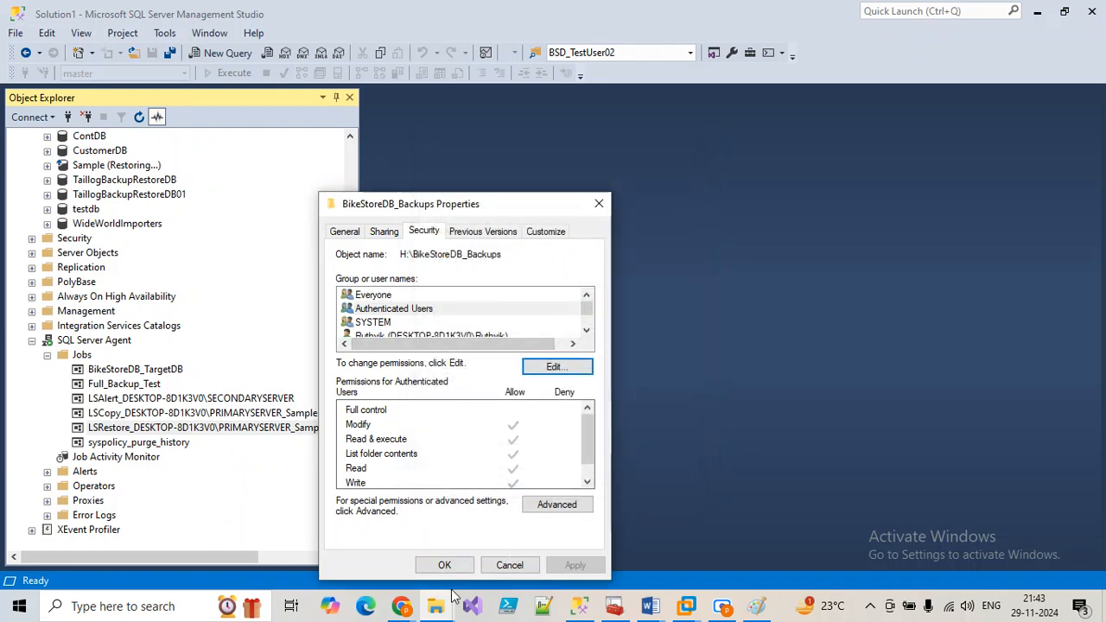
{"action": "left_click", "coordinate": [445, 566]}
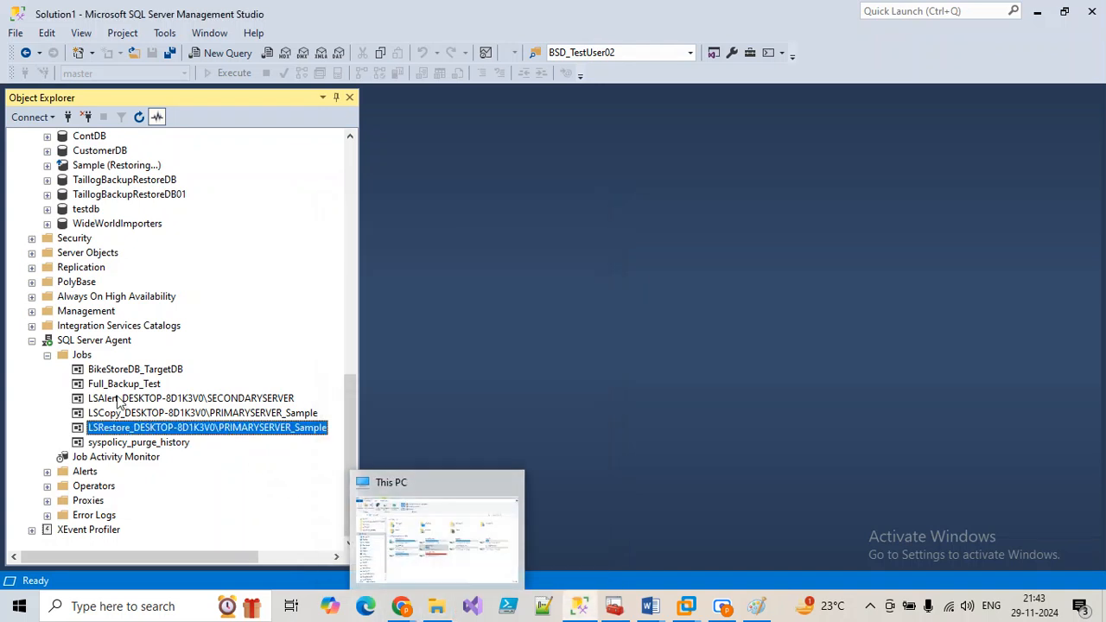
Step: Start the BikeStoreDB_TargetDB job again and close the failed run results
{"action": "right_click", "coordinate": [118, 371]}
{"action": "left_click", "coordinate": [172, 358]}
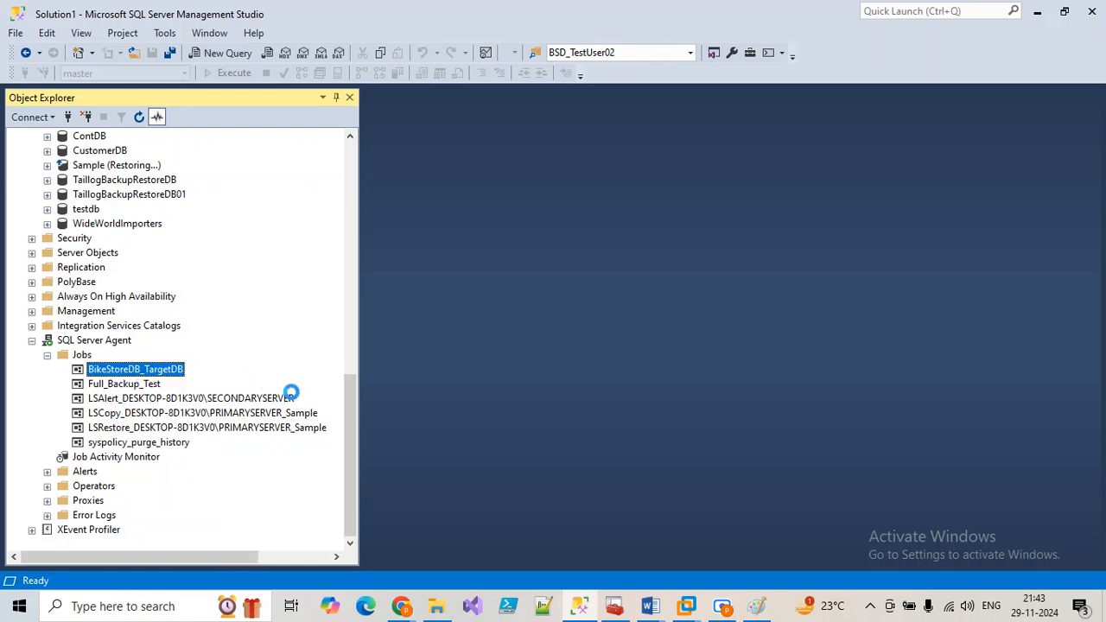
{"action": "left_click", "coordinate": [233, 287]}
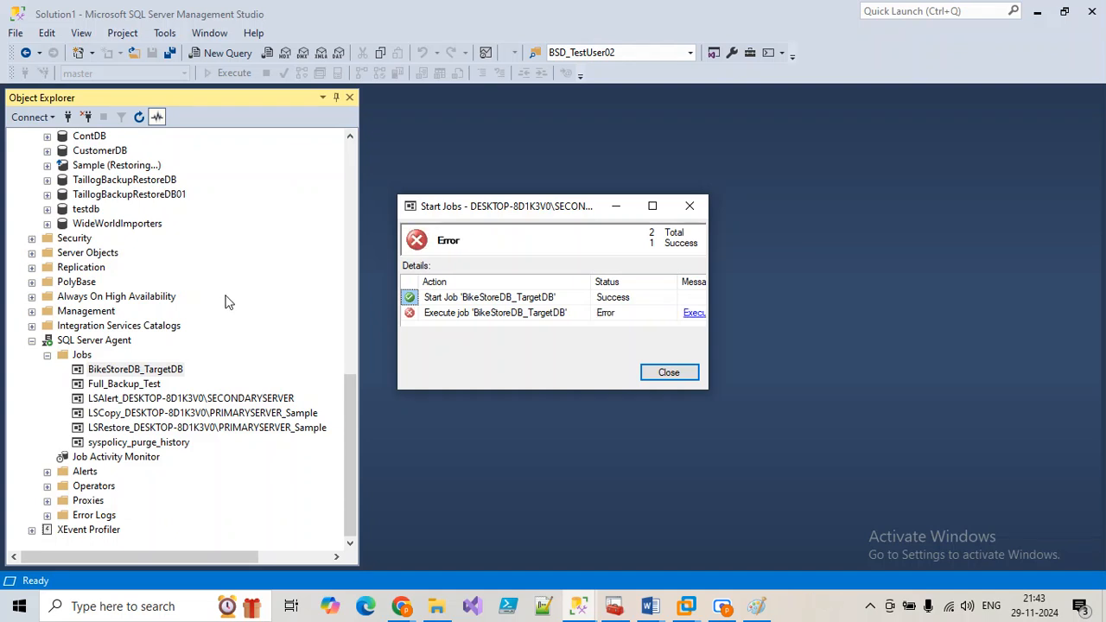
{"action": "left_click", "coordinate": [671, 370]}
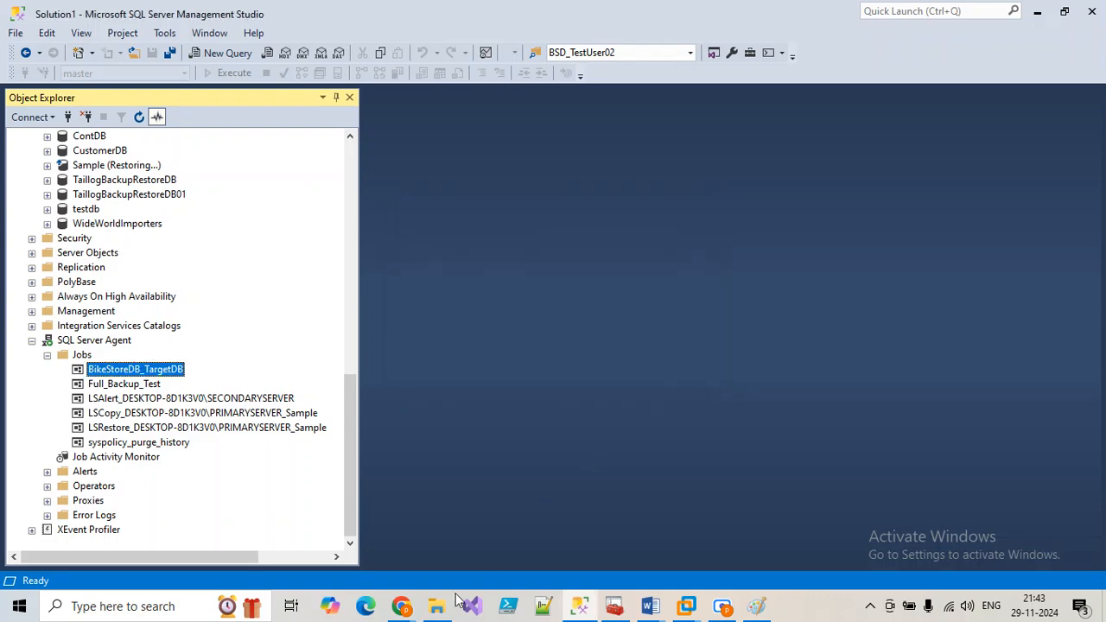
{"action": "left_click", "coordinate": [446, 605]}
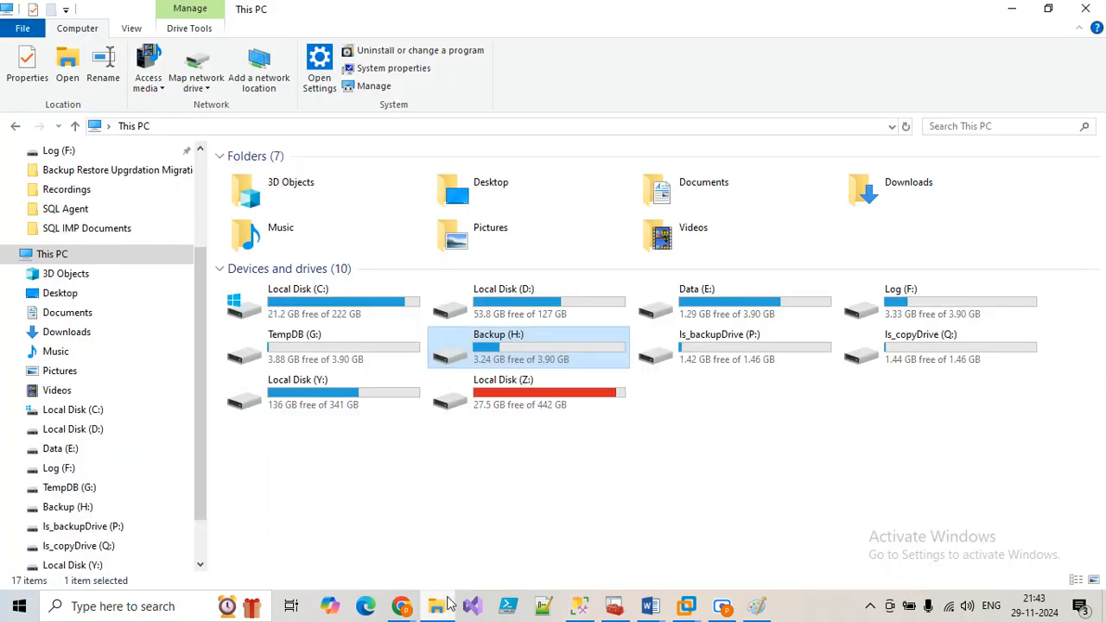
Step: Review BikeStoreDB_Backups permissions for Authenticated Users, SYSTEM, local user, Administrators, Users and Everyone
{"action": "double_click", "coordinate": [547, 359]}
{"action": "right_click", "coordinate": [284, 386]}
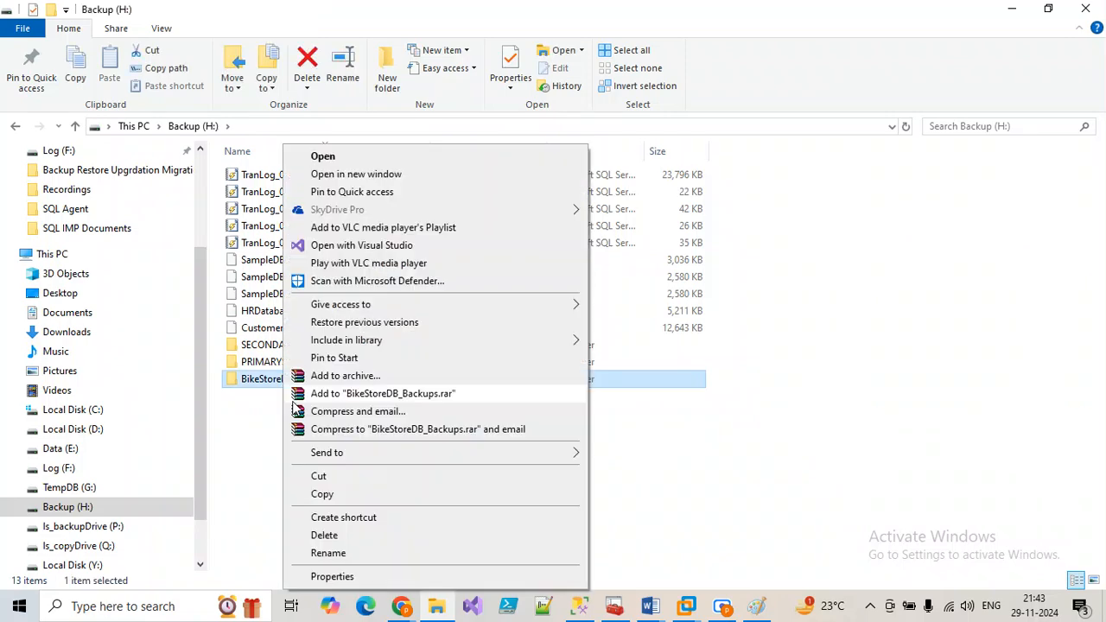
{"action": "left_click", "coordinate": [333, 576]}
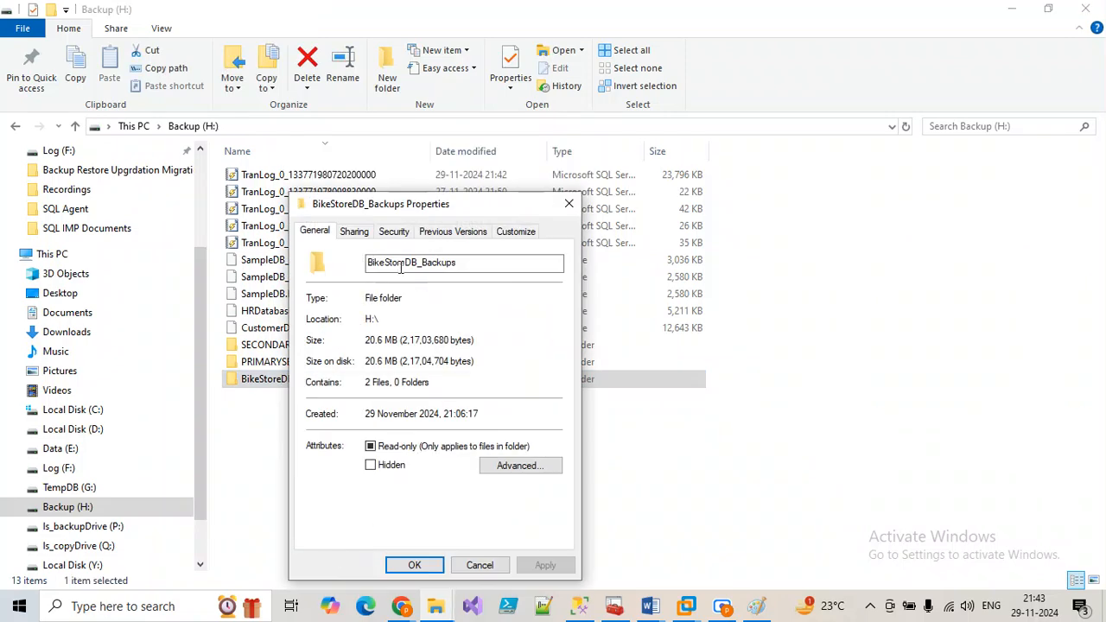
{"action": "left_click", "coordinate": [391, 233]}
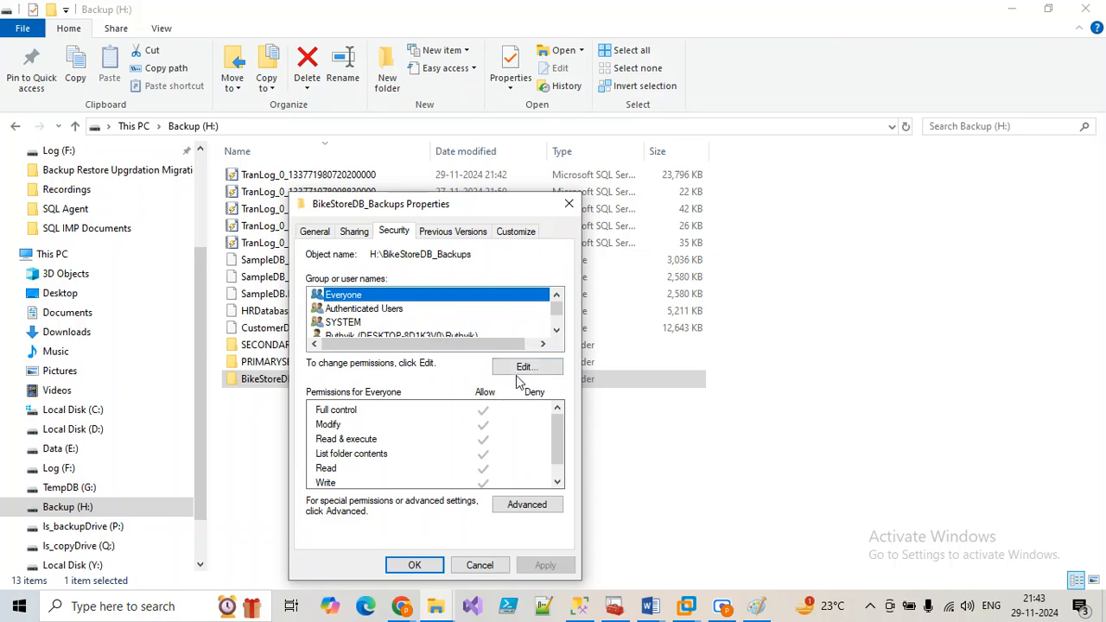
{"action": "left_click", "coordinate": [378, 308]}
{"action": "left_click", "coordinate": [378, 322]}
{"action": "left_click", "coordinate": [380, 335]}
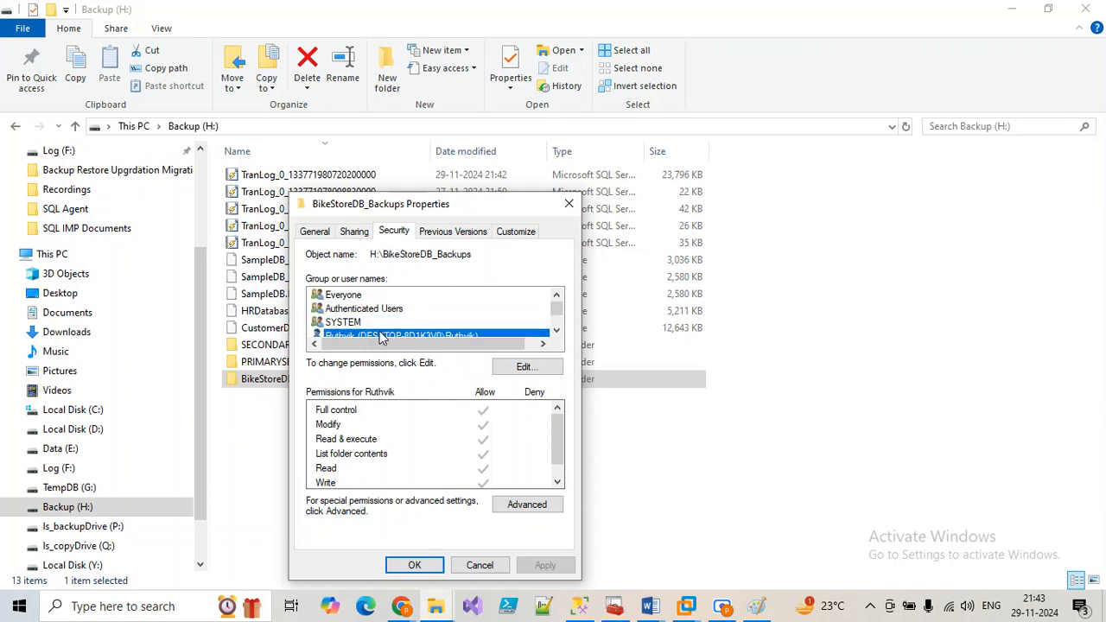
{"action": "scroll", "coordinate": [382, 337], "scroll_direction": "down", "scroll_amount": 1}
{"action": "left_click", "coordinate": [370, 309]}
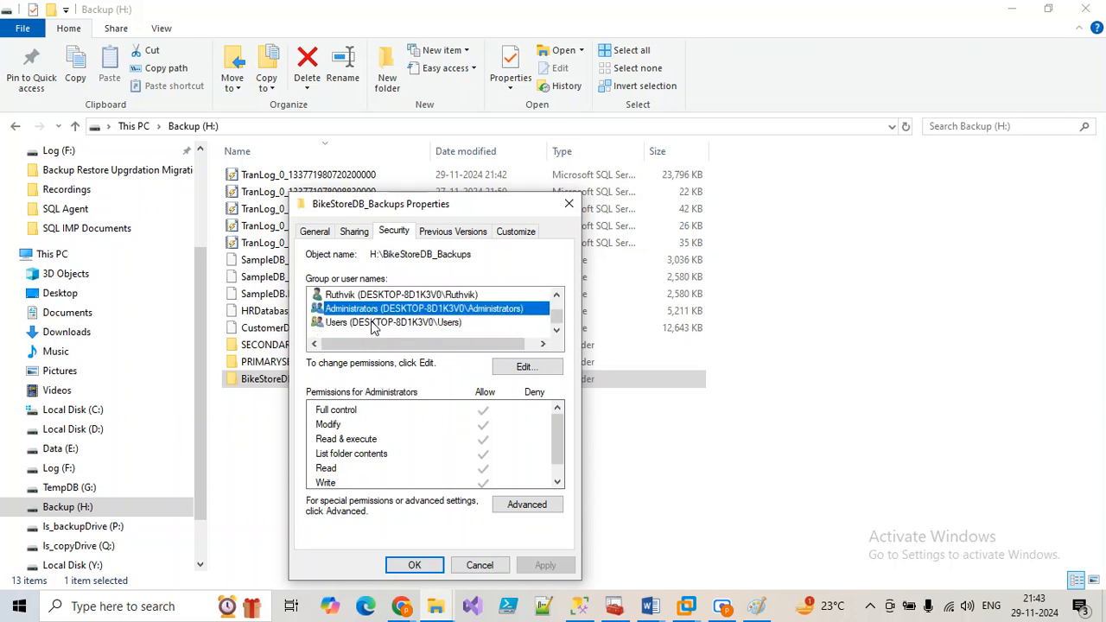
{"action": "left_click", "coordinate": [372, 323]}
{"action": "scroll", "coordinate": [492, 440], "scroll_direction": "down", "scroll_amount": 1}
{"action": "scroll", "coordinate": [490, 442], "scroll_direction": "up", "scroll_amount": 1}
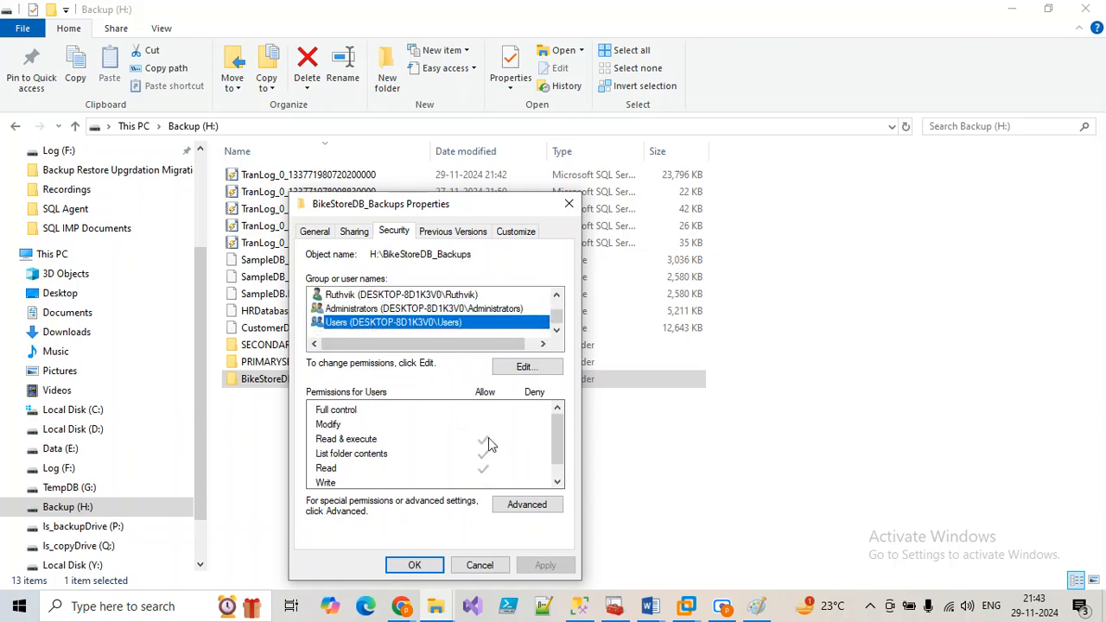
{"action": "scroll", "coordinate": [402, 333], "scroll_direction": "up", "scroll_amount": 1}
{"action": "left_click", "coordinate": [341, 296]}
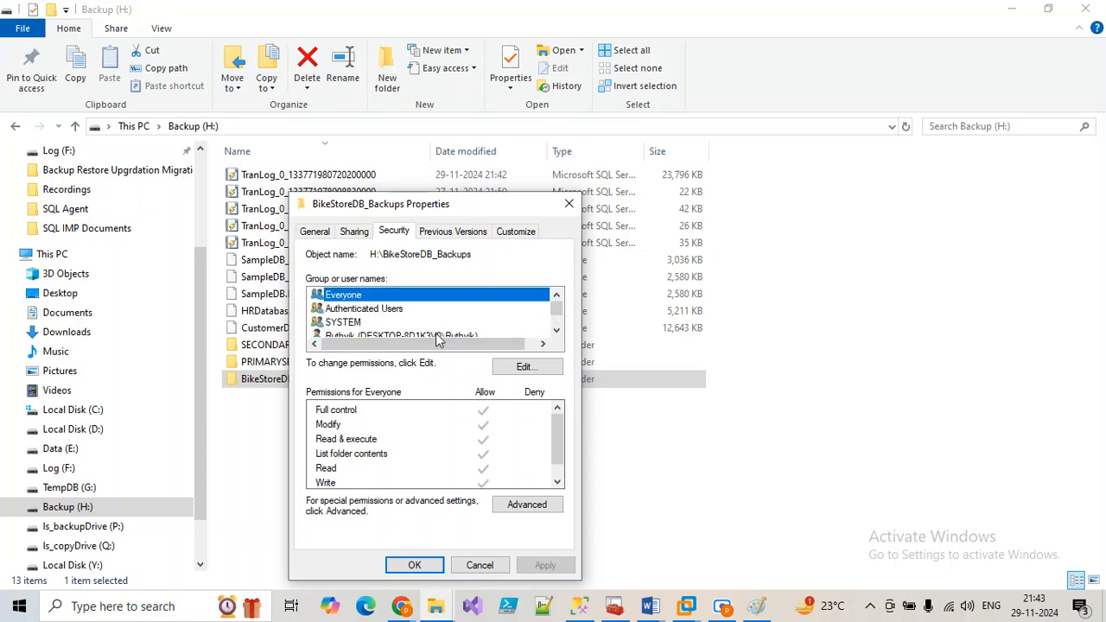
Step: Cancel the permissions editor and folder properties, then refresh the Backup (H:) file list
{"action": "left_click", "coordinate": [525, 366]}
{"action": "scroll", "coordinate": [542, 461], "scroll_direction": "down", "scroll_amount": 1}
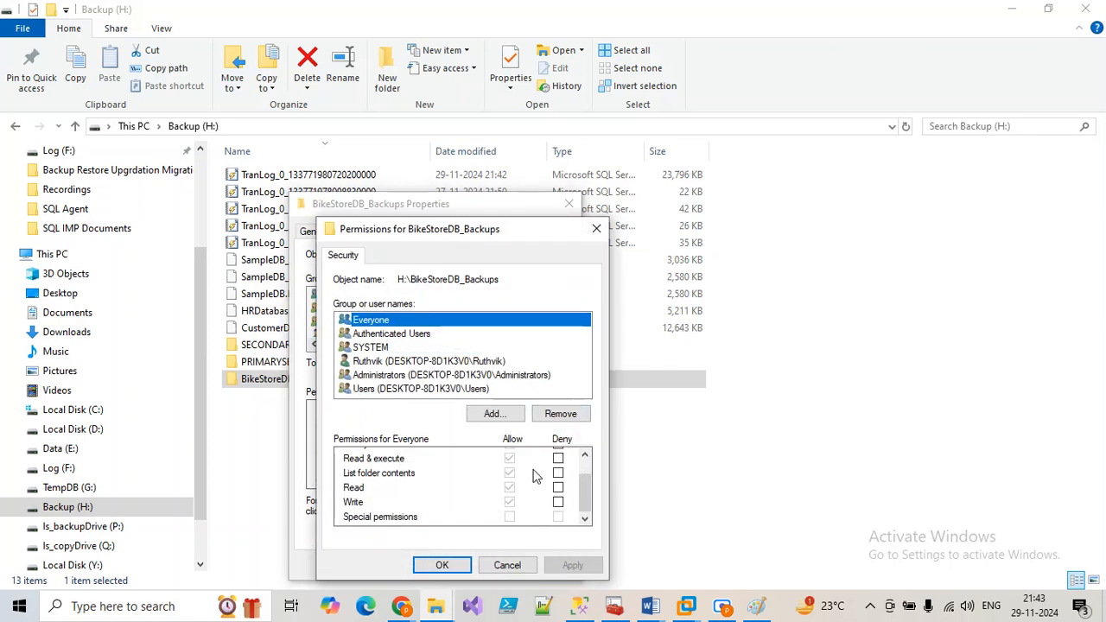
{"action": "left_click", "coordinate": [521, 567]}
{"action": "left_click", "coordinate": [482, 568]}
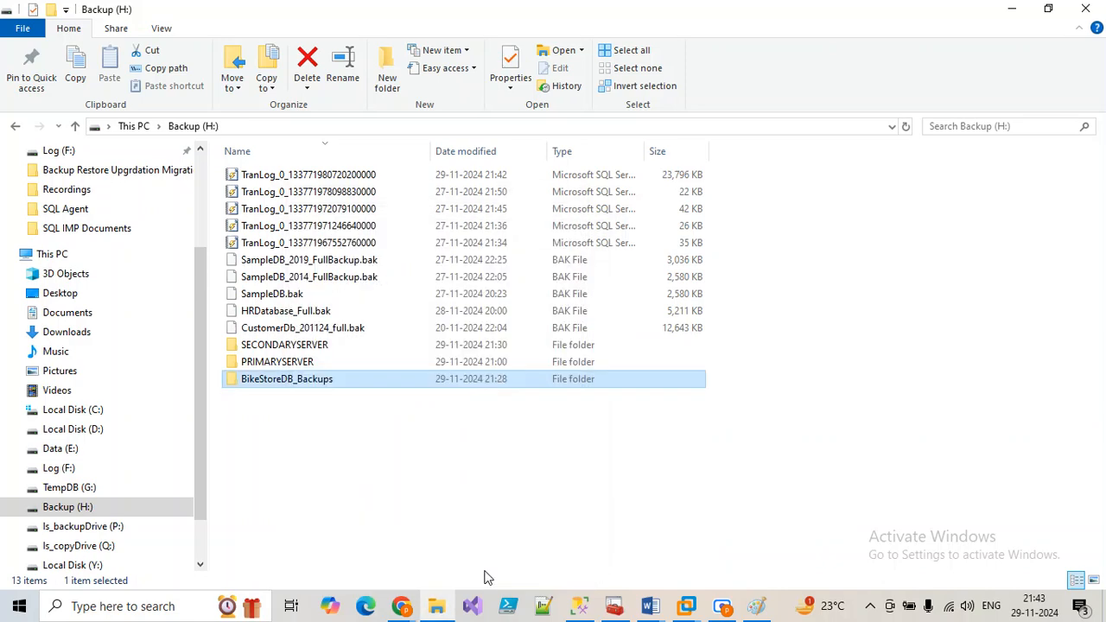
{"action": "right_click", "coordinate": [351, 472]}
{"action": "left_click", "coordinate": [393, 279]}
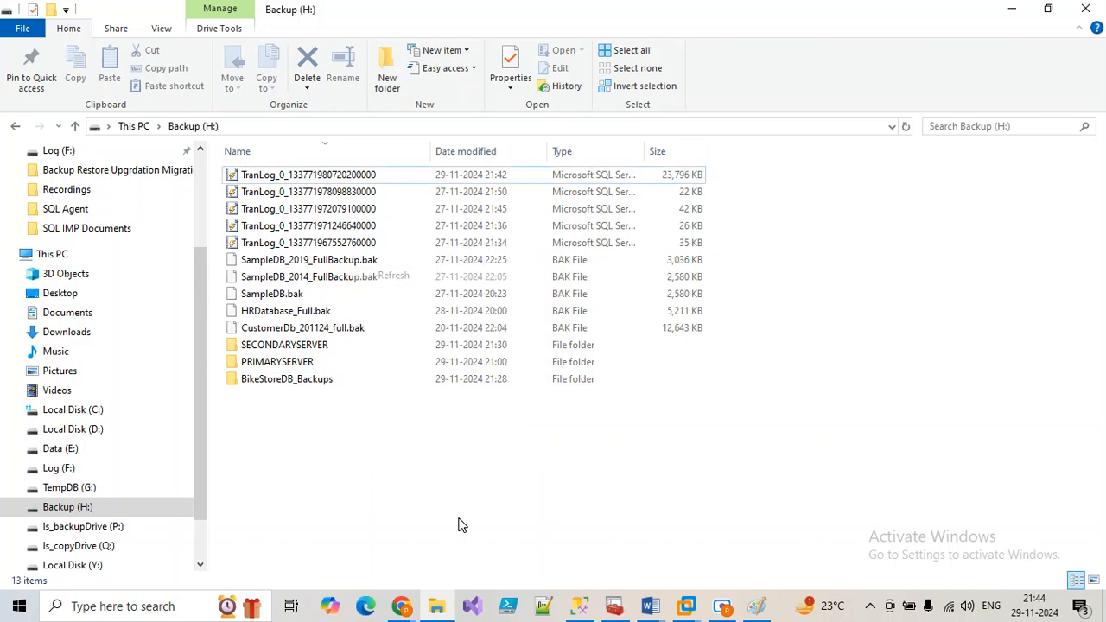
{"action": "left_click", "coordinate": [579, 608]}
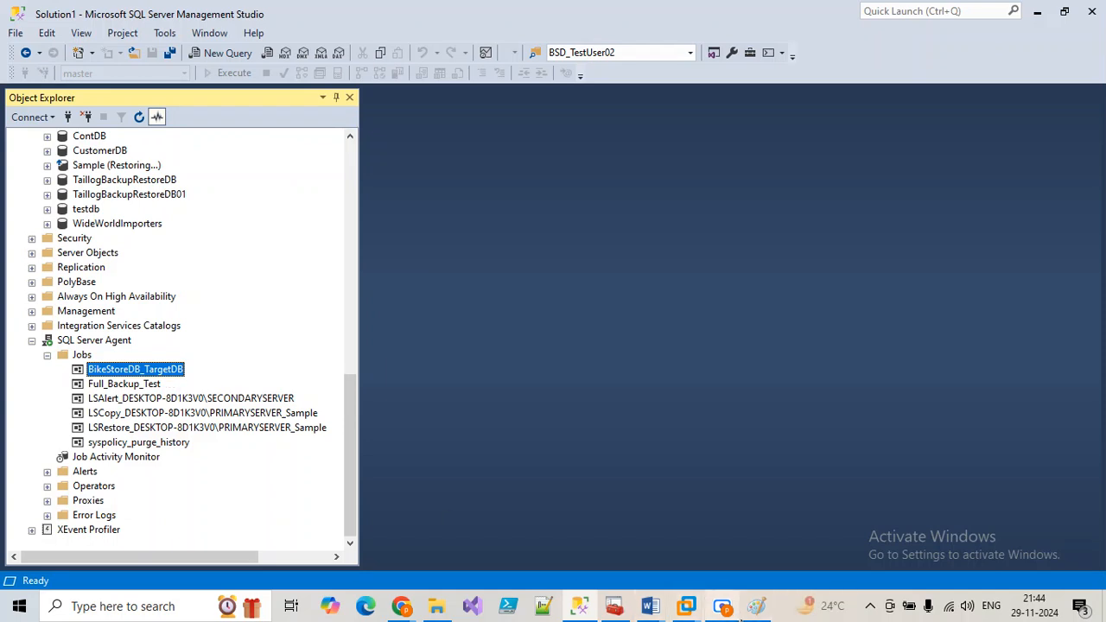
Step: Close the Paint window, discarding the unsaved sketch
{"action": "left_click", "coordinate": [758, 609]}
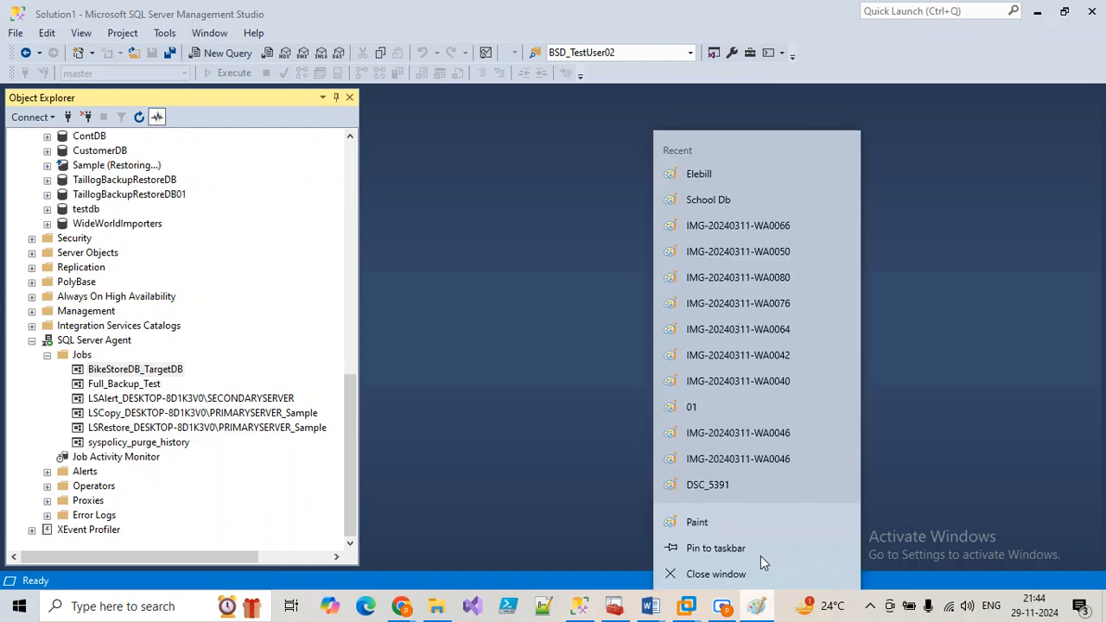
{"action": "left_click", "coordinate": [727, 577]}
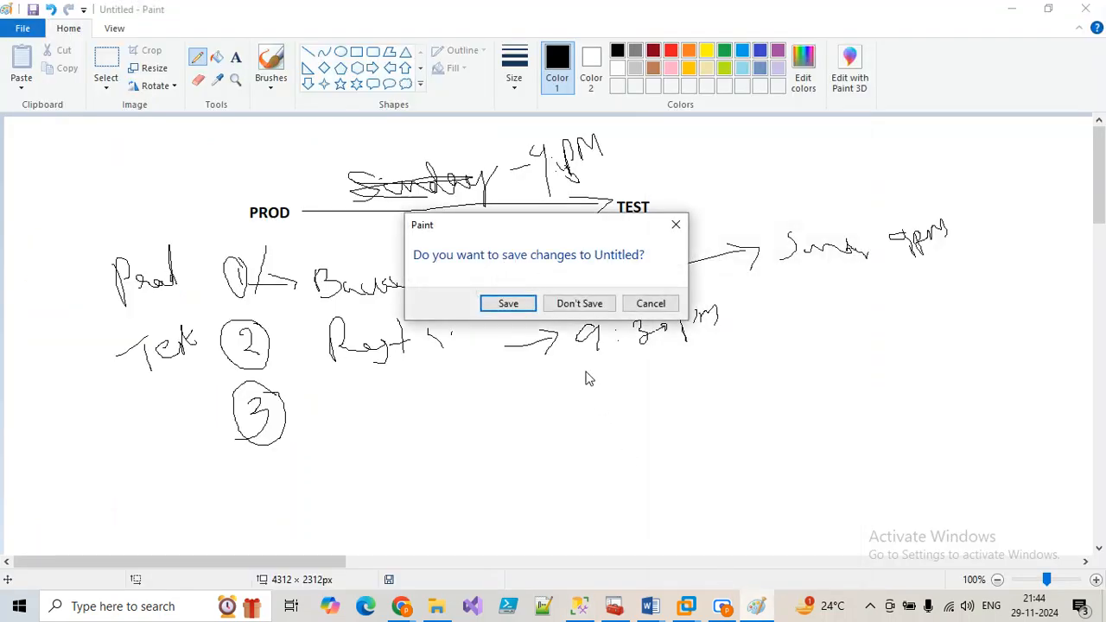
{"action": "left_click", "coordinate": [576, 307]}
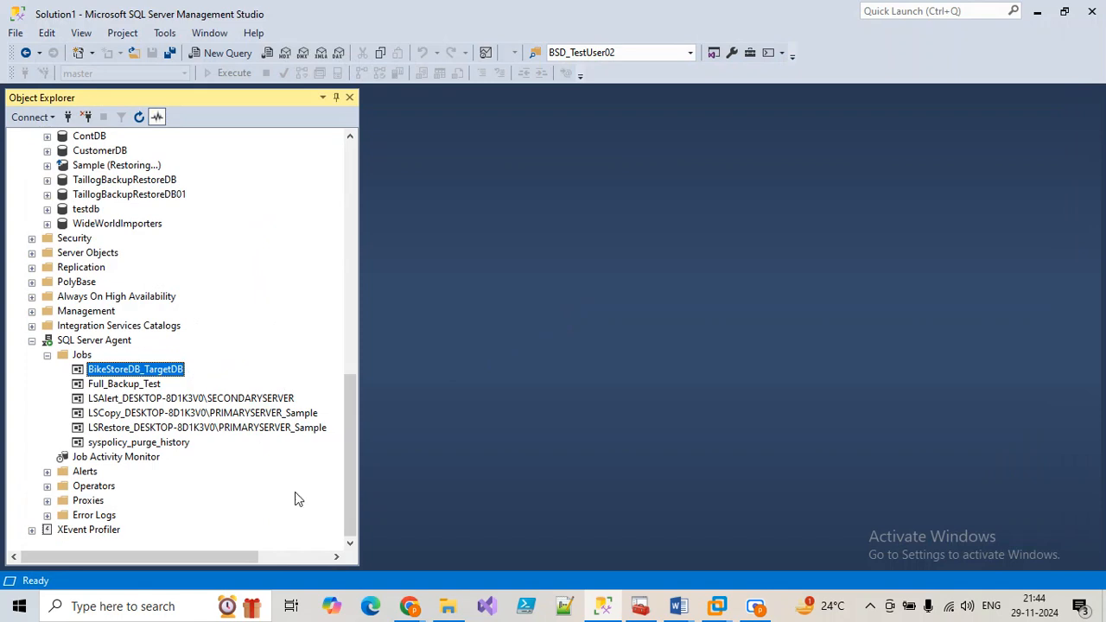
Step: Switch to the Meet – MS SQL DBA_Training call from Chrome's taskbar preview
{"action": "mouse_move", "coordinate": [408, 608]}
{"action": "left_click", "coordinate": [307, 557]}
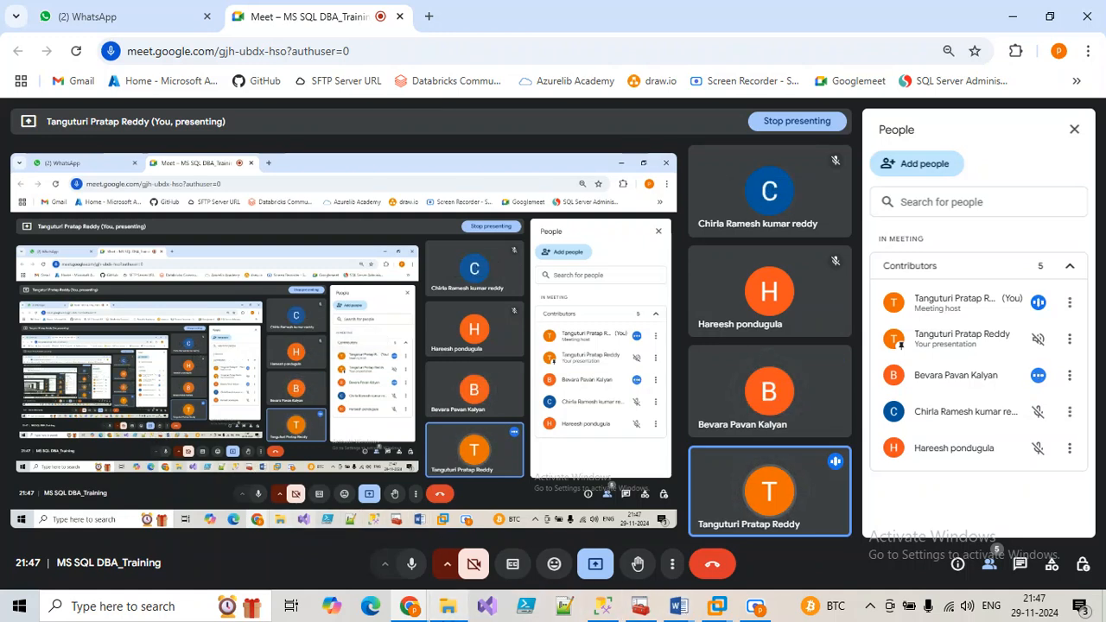
Step: Stop sharing the screen in the Google Meet call
{"action": "mouse_move", "coordinate": [412, 616]}
{"action": "left_click", "coordinate": [407, 531]}
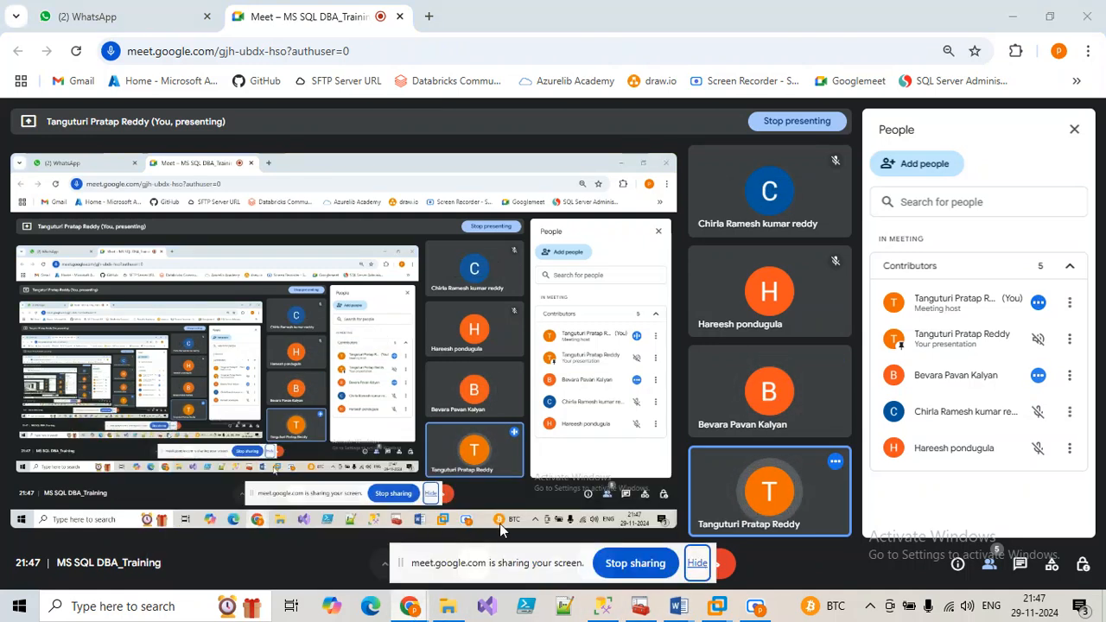
{"action": "left_click", "coordinate": [636, 564]}
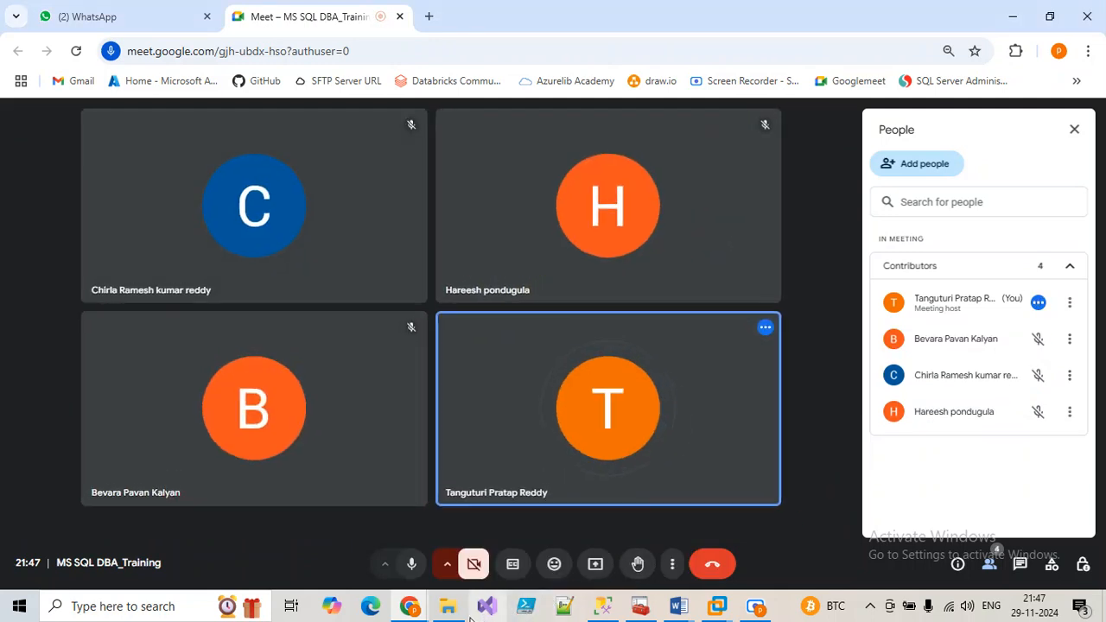
Step: Bring the SCRE.IO Screen Recorder window to the front
{"action": "mouse_move", "coordinate": [417, 612]}
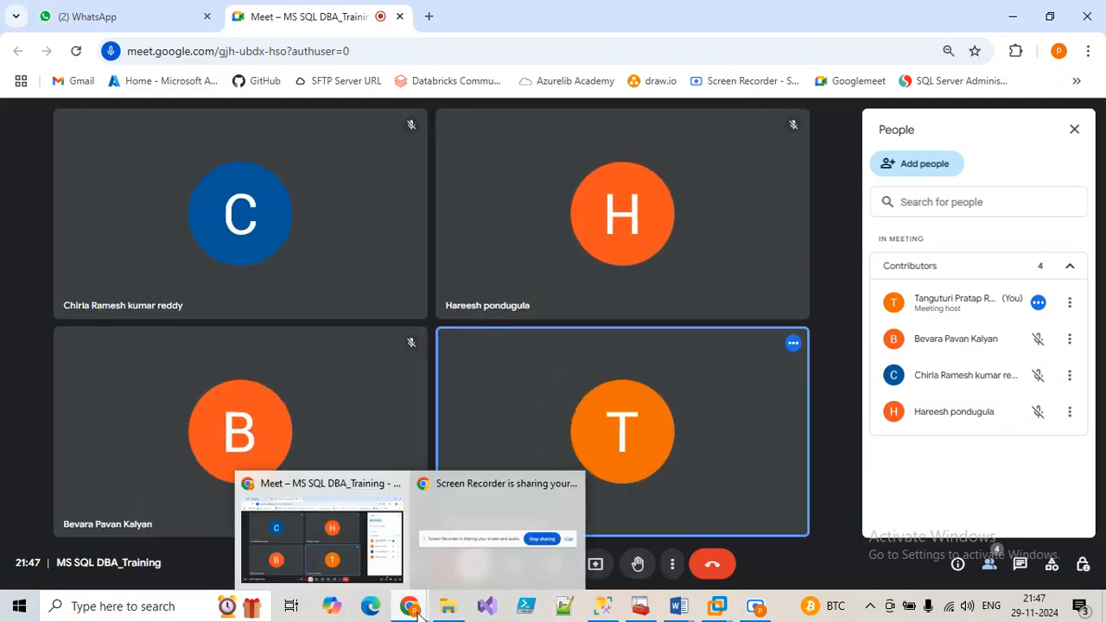
{"action": "left_click", "coordinate": [451, 546]}
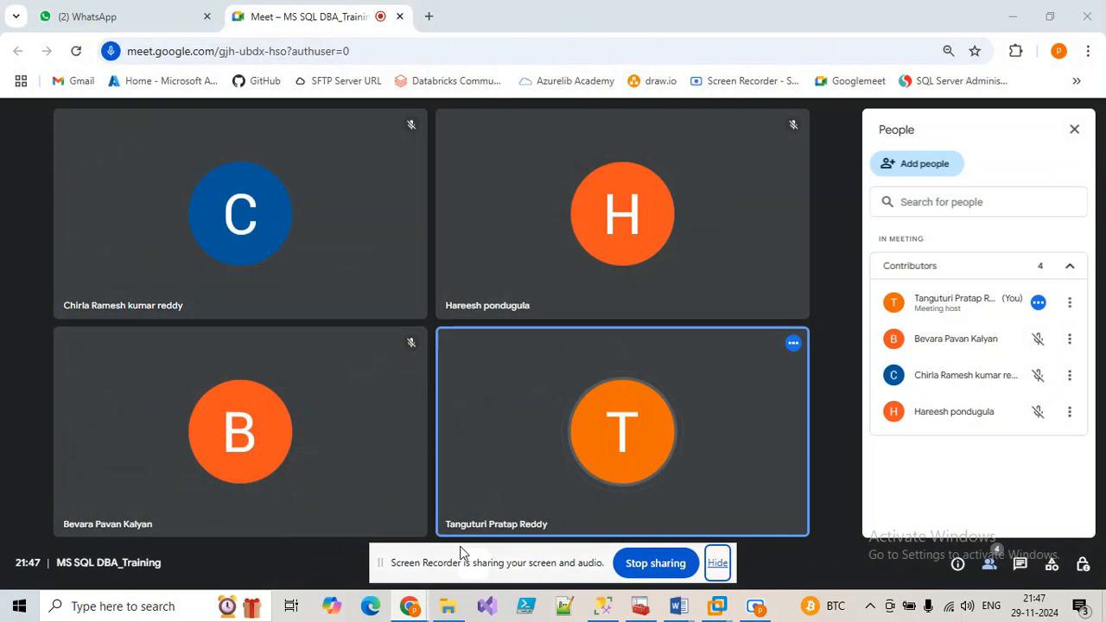
{"action": "left_click", "coordinate": [754, 608]}
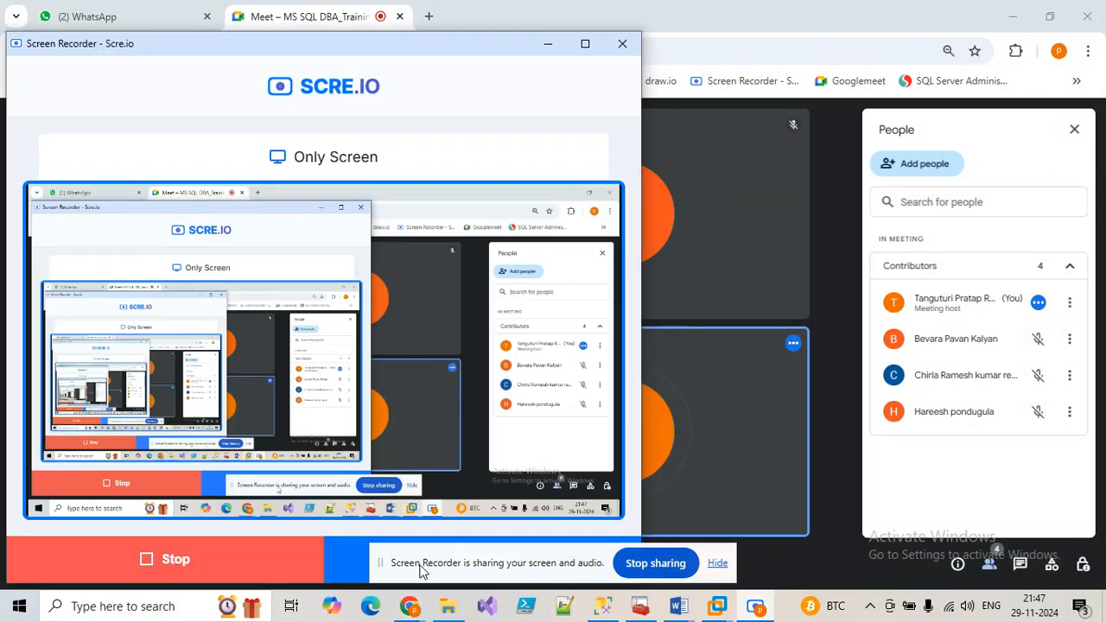